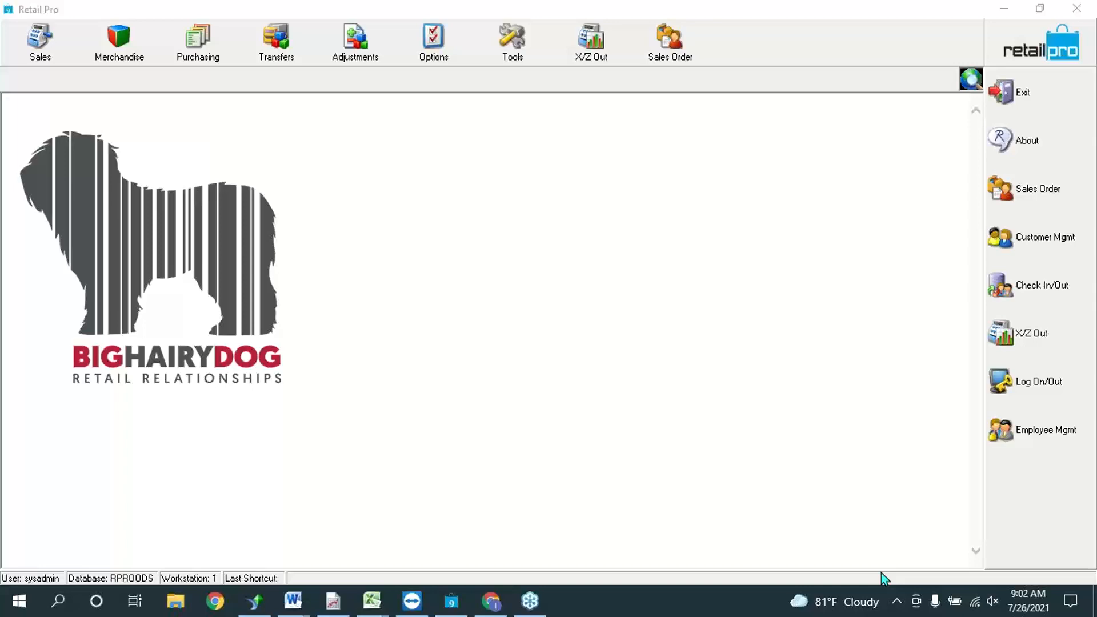
# Step: Review the Sales Orders document in Word, then return to Retail Pro
pyautogui.moveTo(308, 605)
pyautogui.click(394, 531)
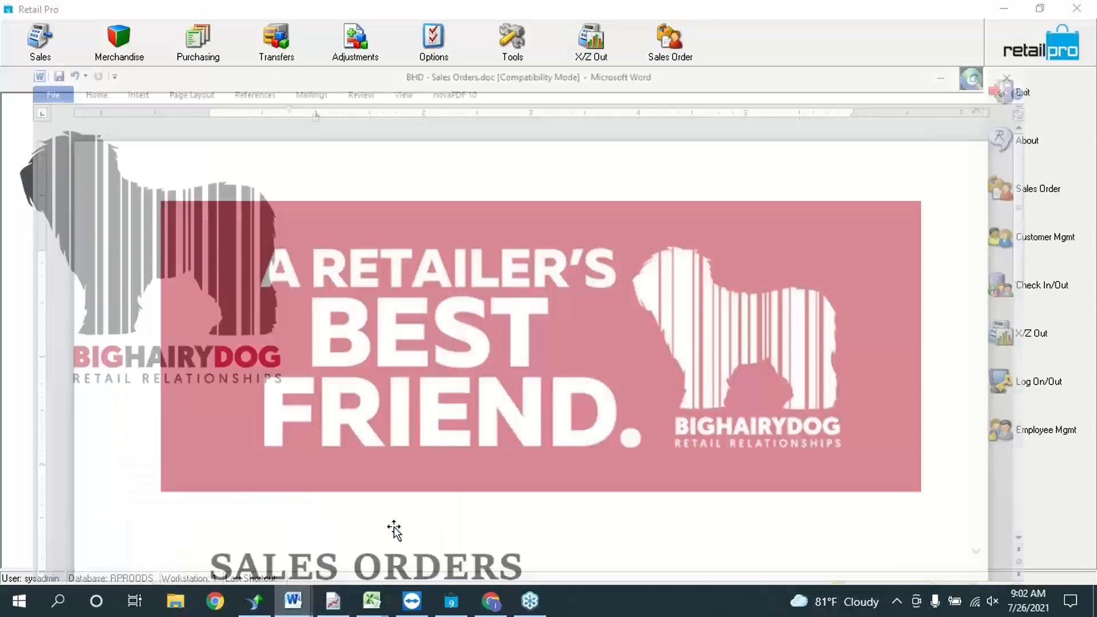
pyautogui.click(766, 392)
pyautogui.scroll(-2, 667, 171)
pyautogui.scroll(-5, 852, 234)
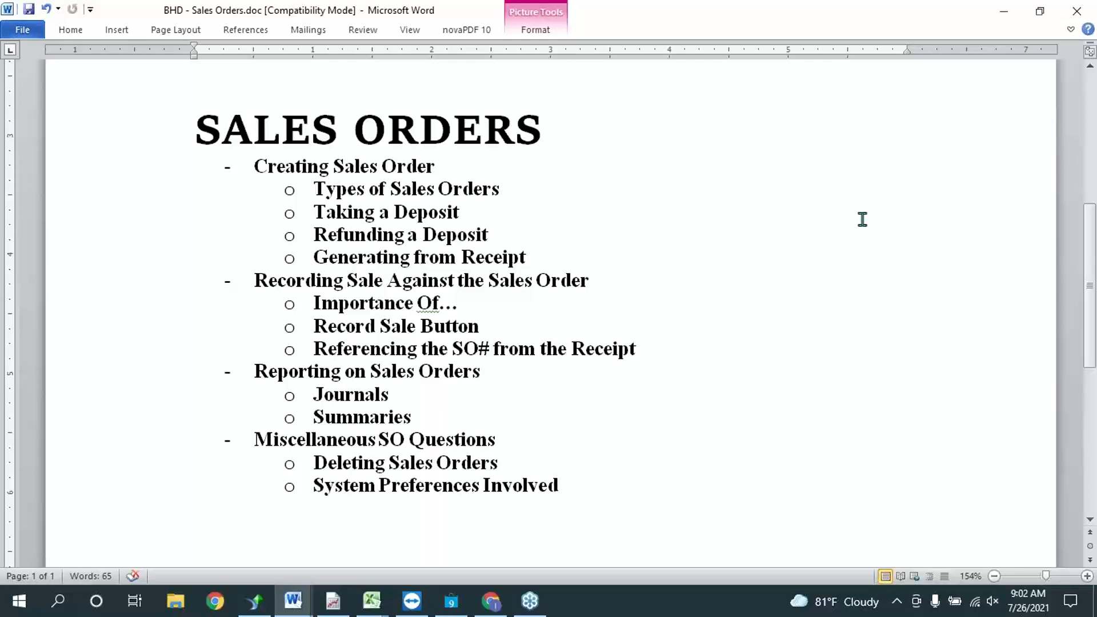
pyautogui.click(1005, 14)
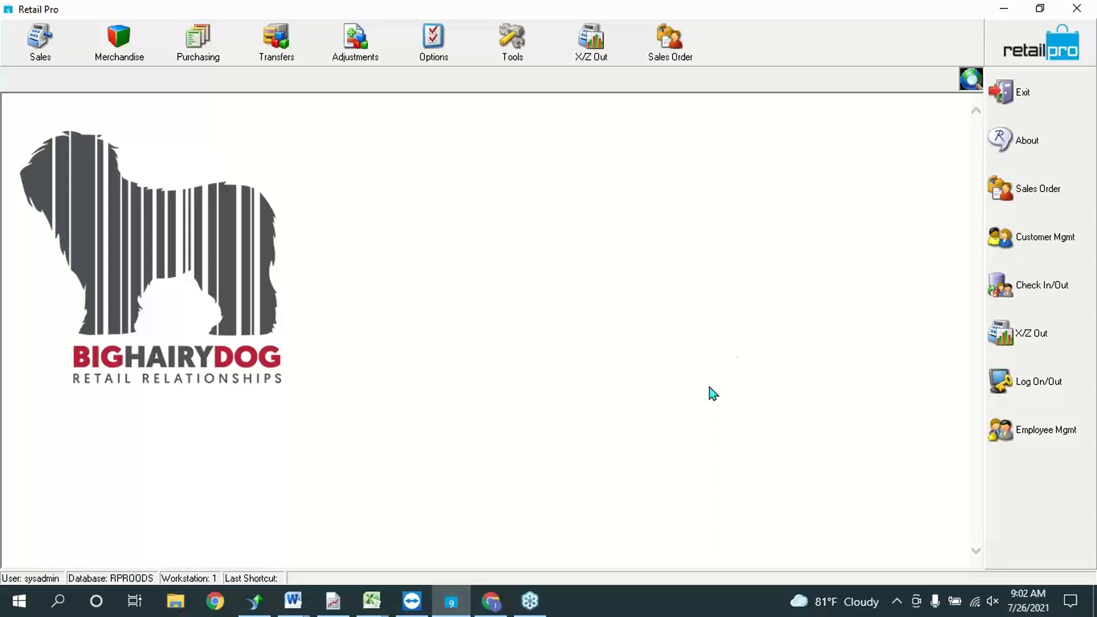
# Step: Open System Preferences at Local Preferences > Point of Sale > Sales Orders > Options
pyautogui.click(407, 47)
pyautogui.click(462, 118)
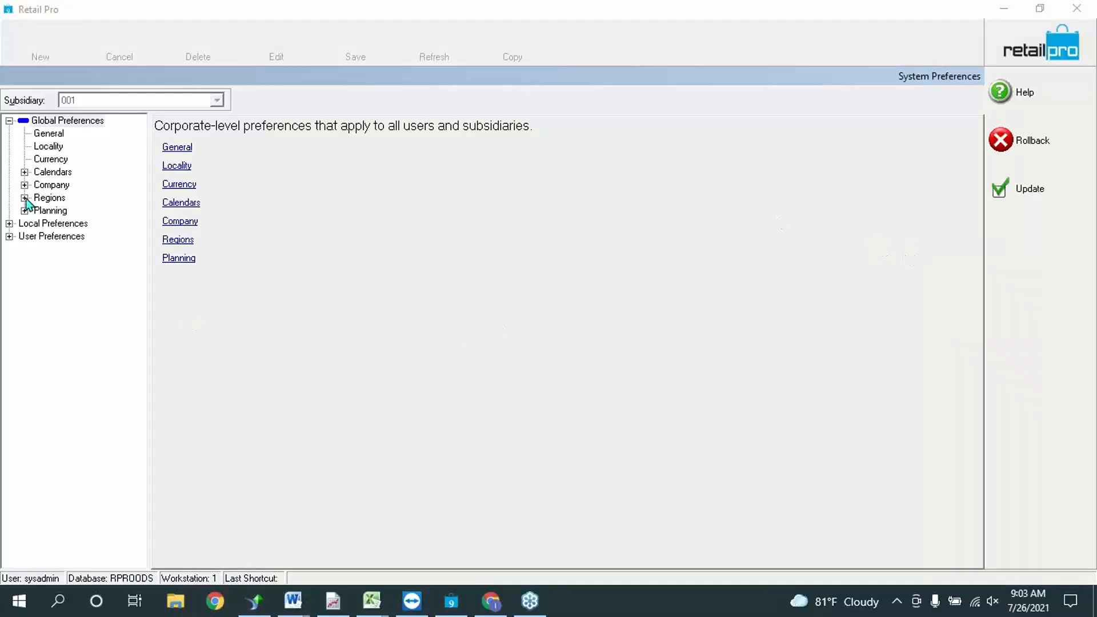
pyautogui.click(9, 224)
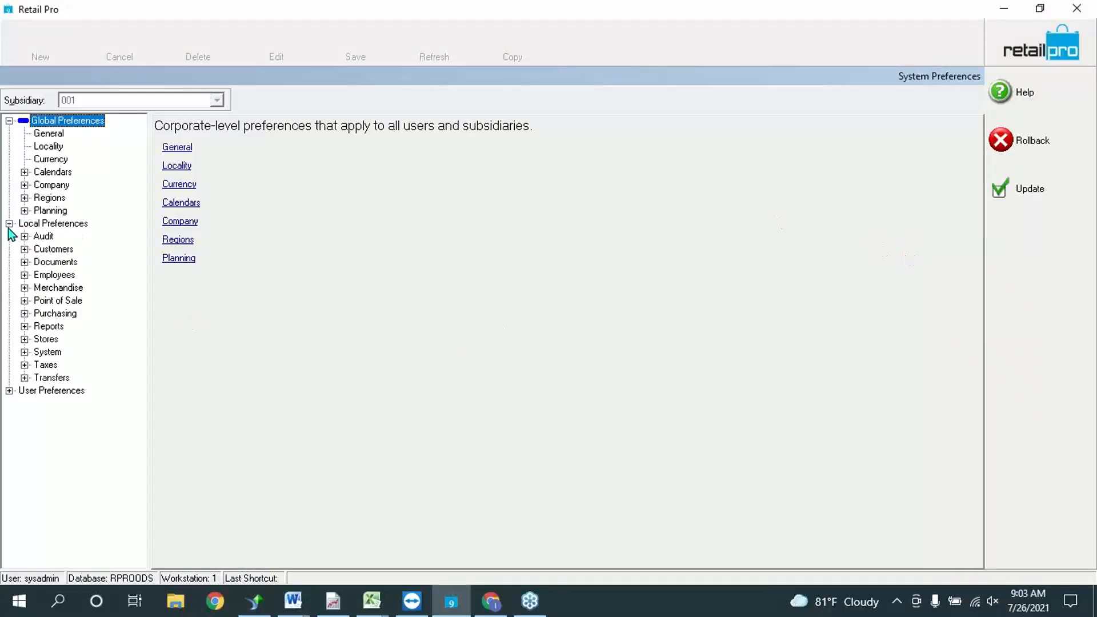
pyautogui.click(24, 300)
pyautogui.click(80, 365)
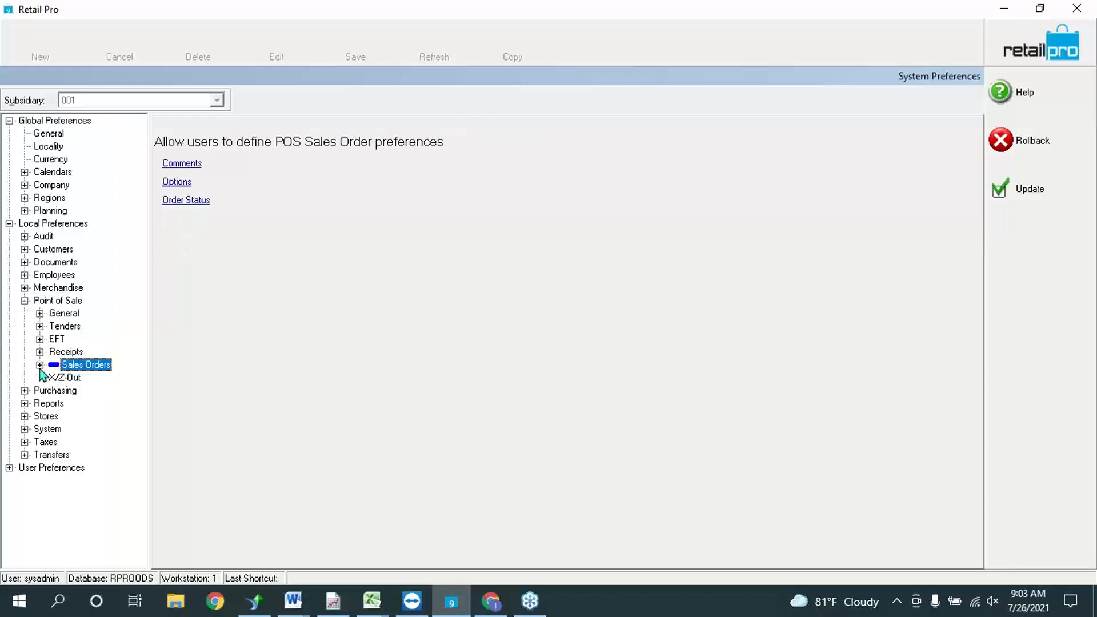
pyautogui.click(40, 365)
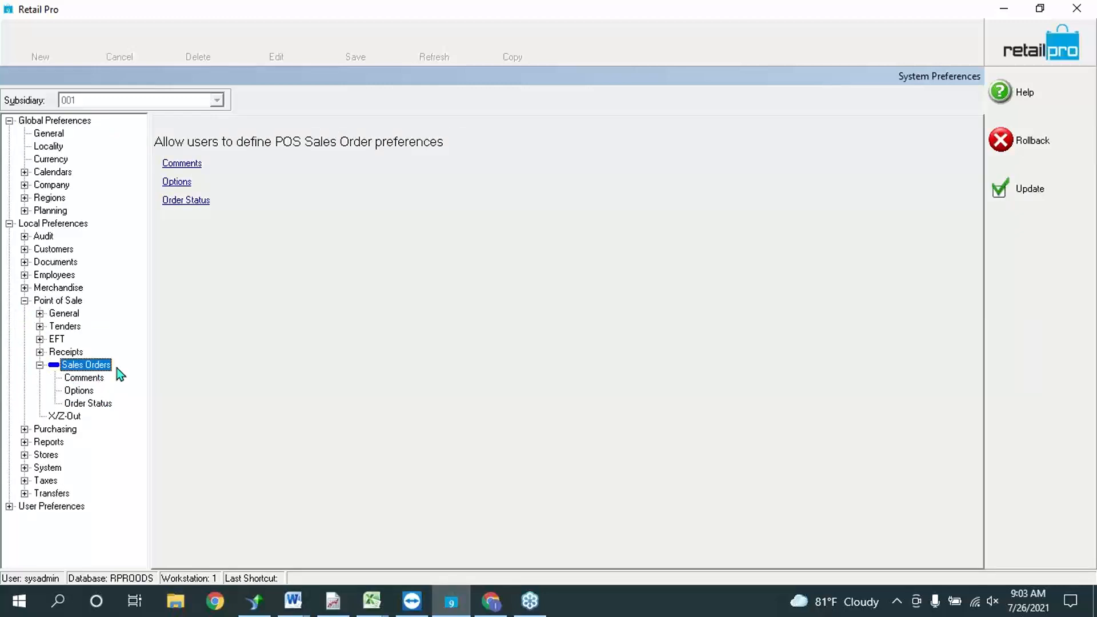
pyautogui.click(96, 377)
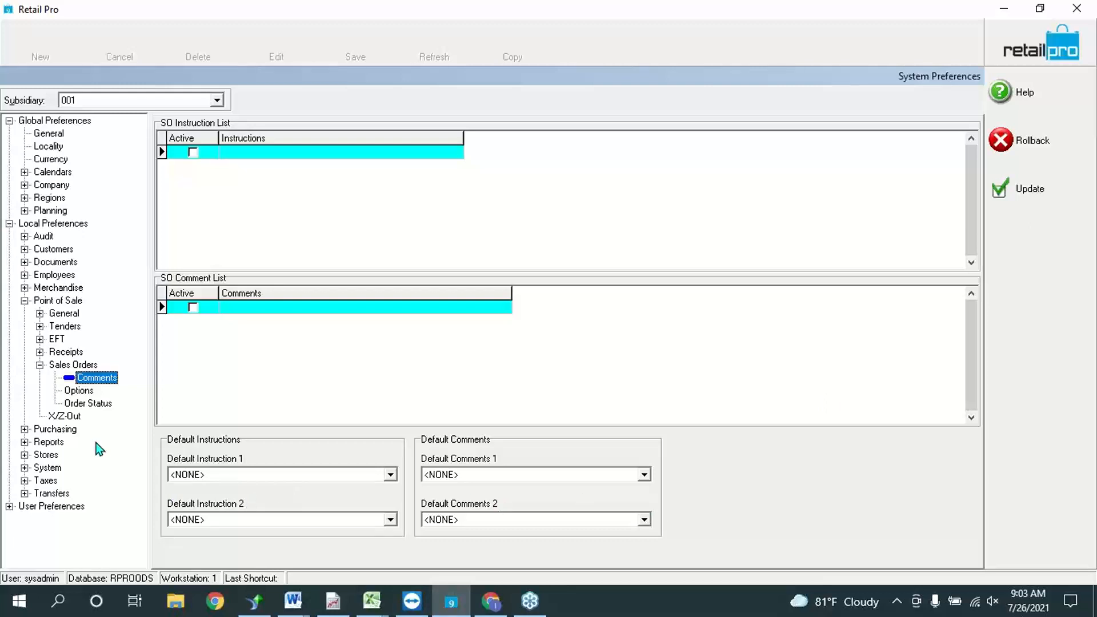
pyautogui.click(88, 393)
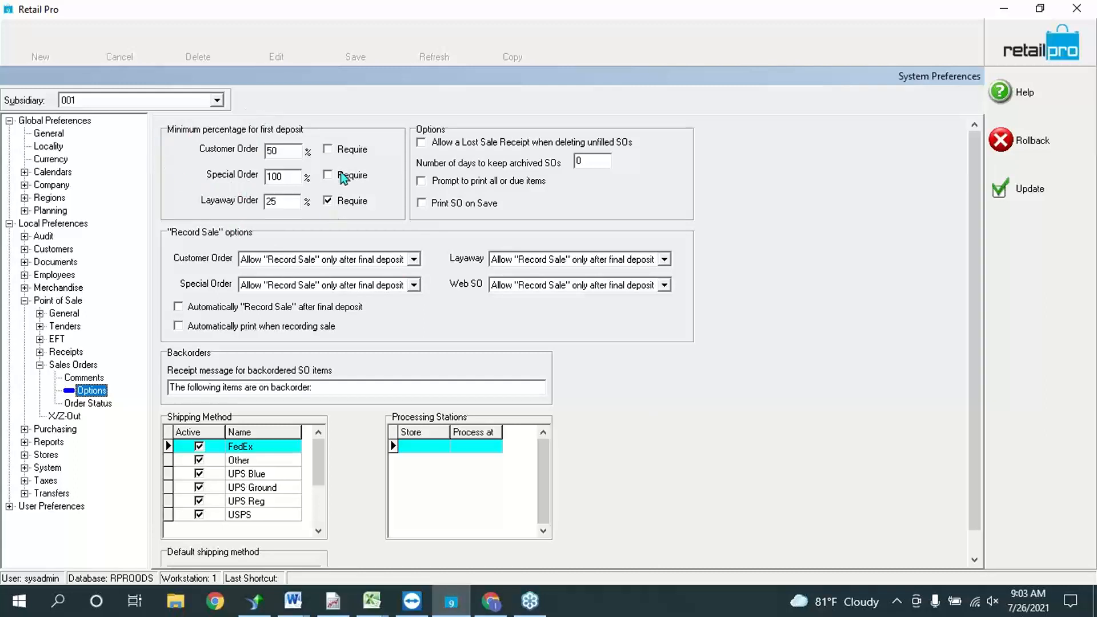
pyautogui.click(279, 150)
pyautogui.click(289, 200)
pyautogui.click(288, 152)
pyautogui.moveTo(288, 152); pyautogui.dragTo(219, 160)
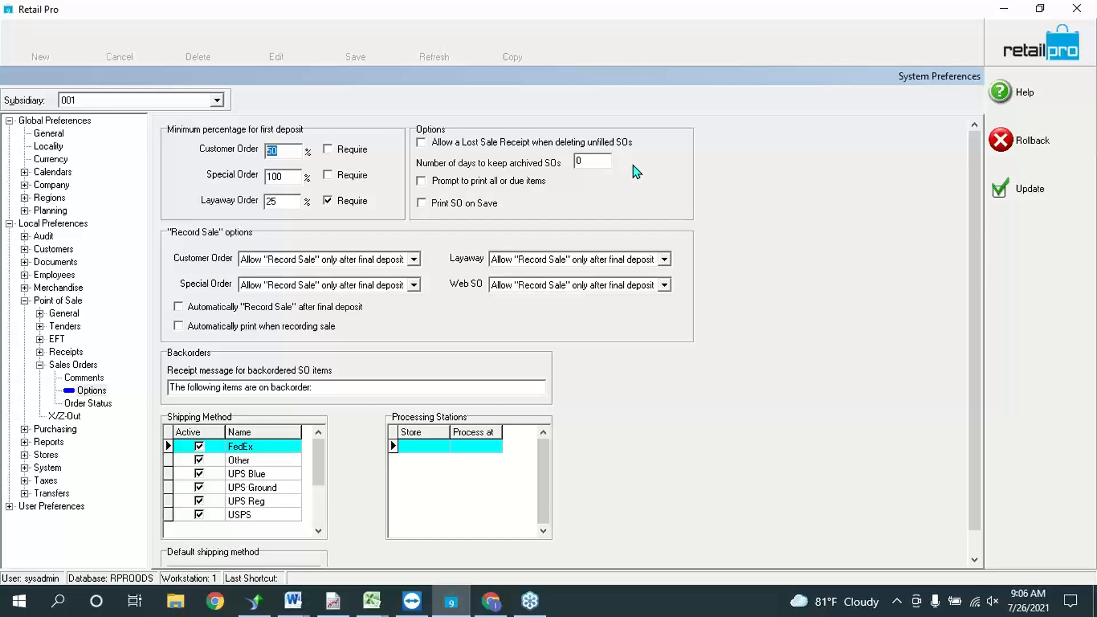
pyautogui.click(422, 204)
pyautogui.click(414, 259)
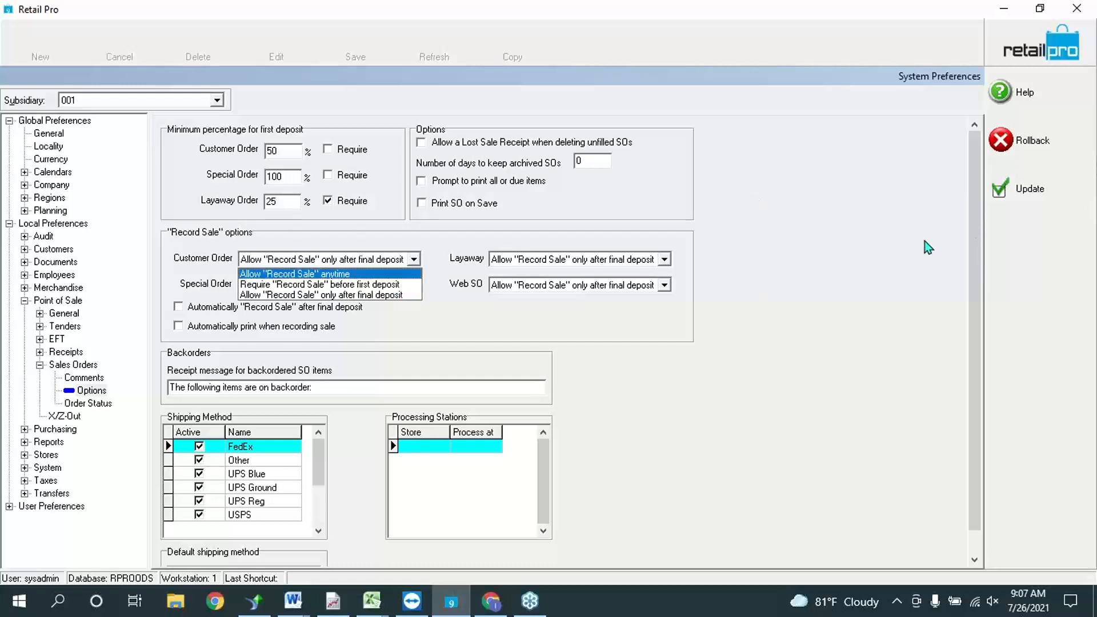
pyautogui.click(858, 221)
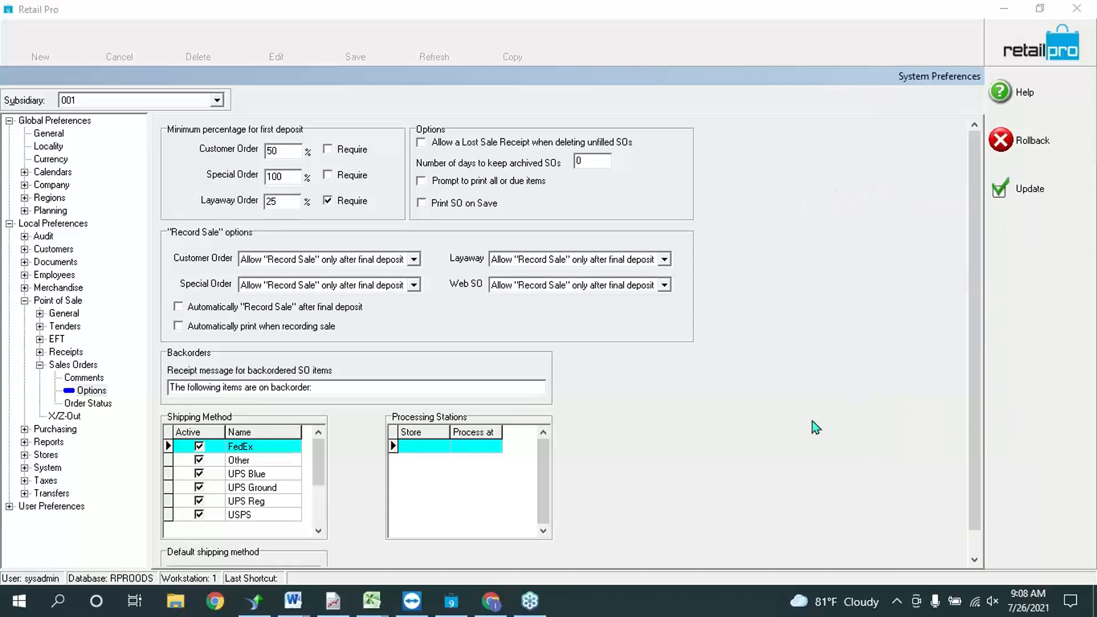
pyautogui.click(745, 404)
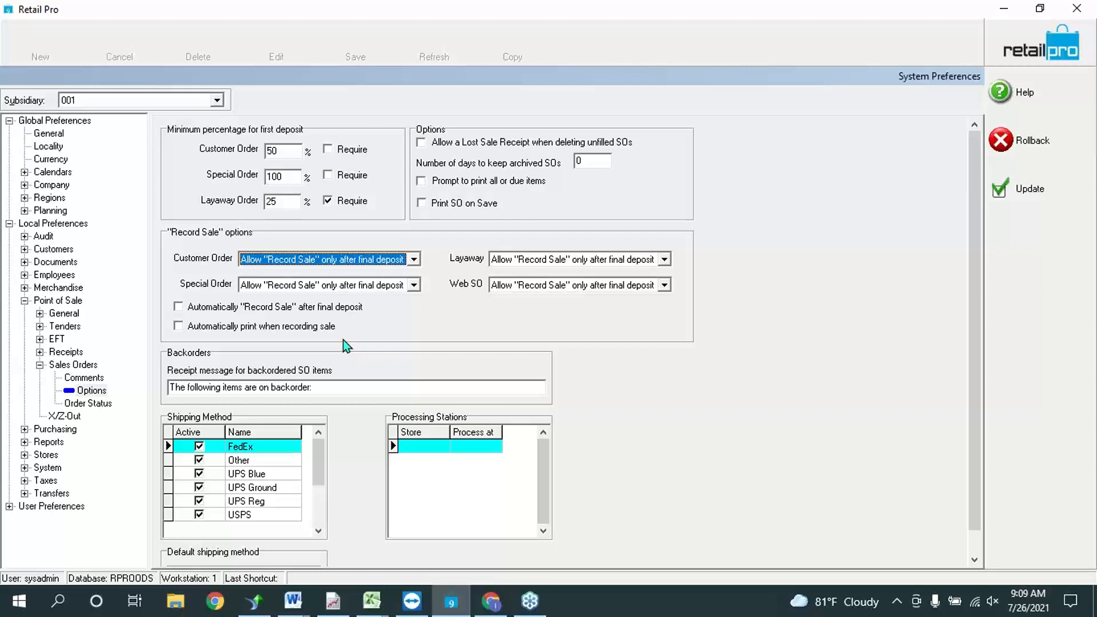
pyautogui.doubleClick(283, 177)
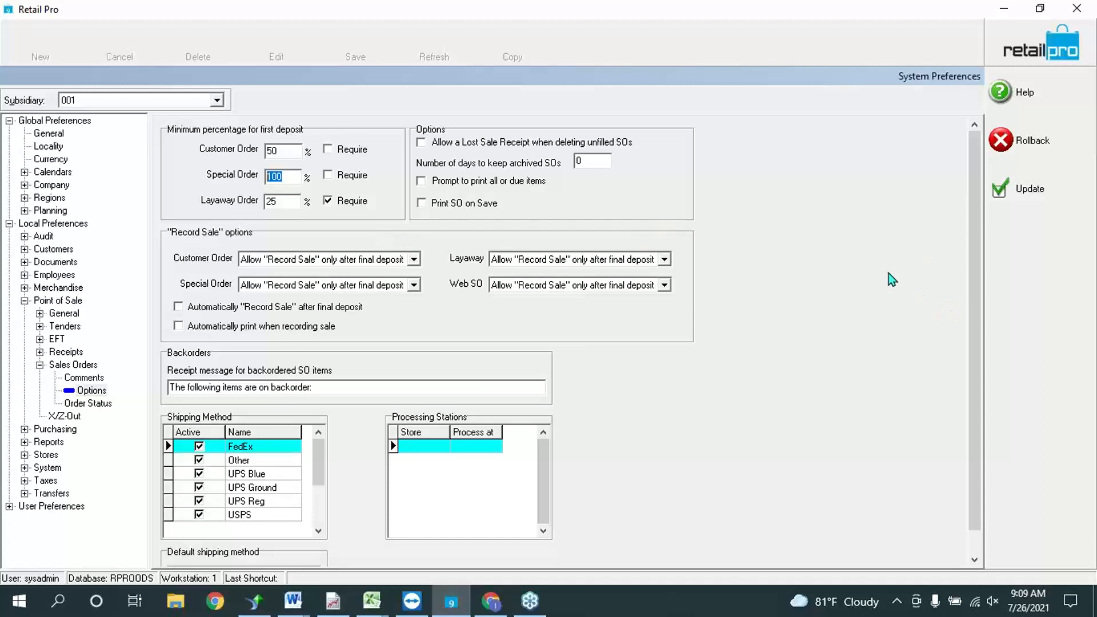
pyautogui.click(975, 333)
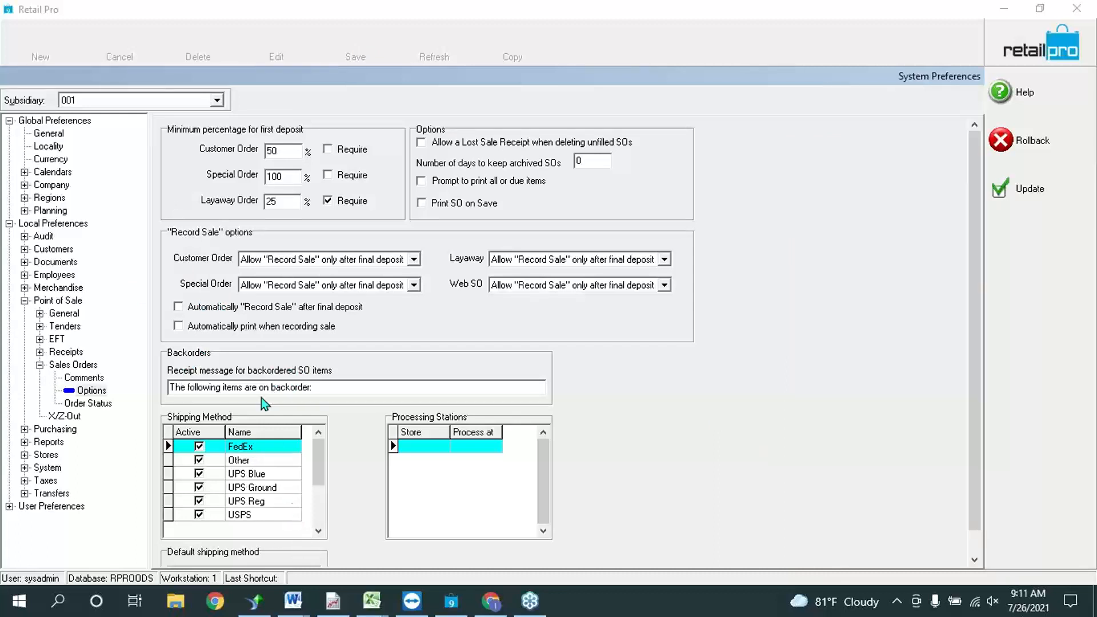
# Step: Delete 'back' from the Backorders receipt message so it reads 'on order:'
pyautogui.click(339, 387)
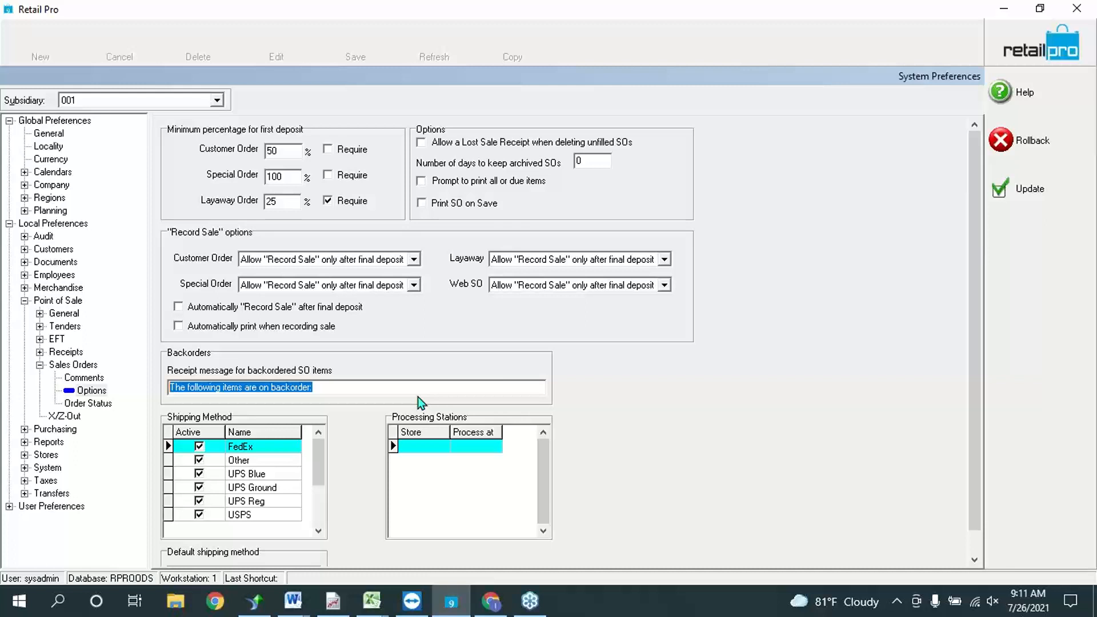
pyautogui.click(269, 387)
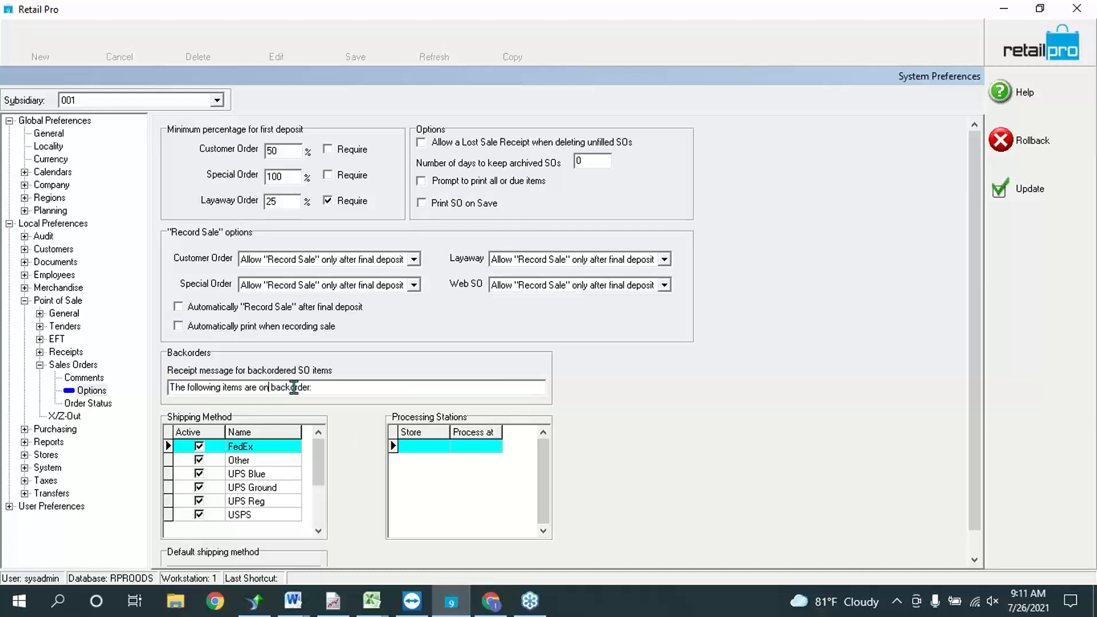
pyautogui.press('Right')
pyautogui.press('Right')
pyautogui.press('Right')
pyautogui.press('Right')
pyautogui.press('BackSpace')
pyautogui.press('BackSpace')
pyautogui.press('BackSpace')
pyautogui.press('BackSpace')
# Step: Review the SO types on the Order Status page, then save preferences with Update
pyautogui.click(106, 406)
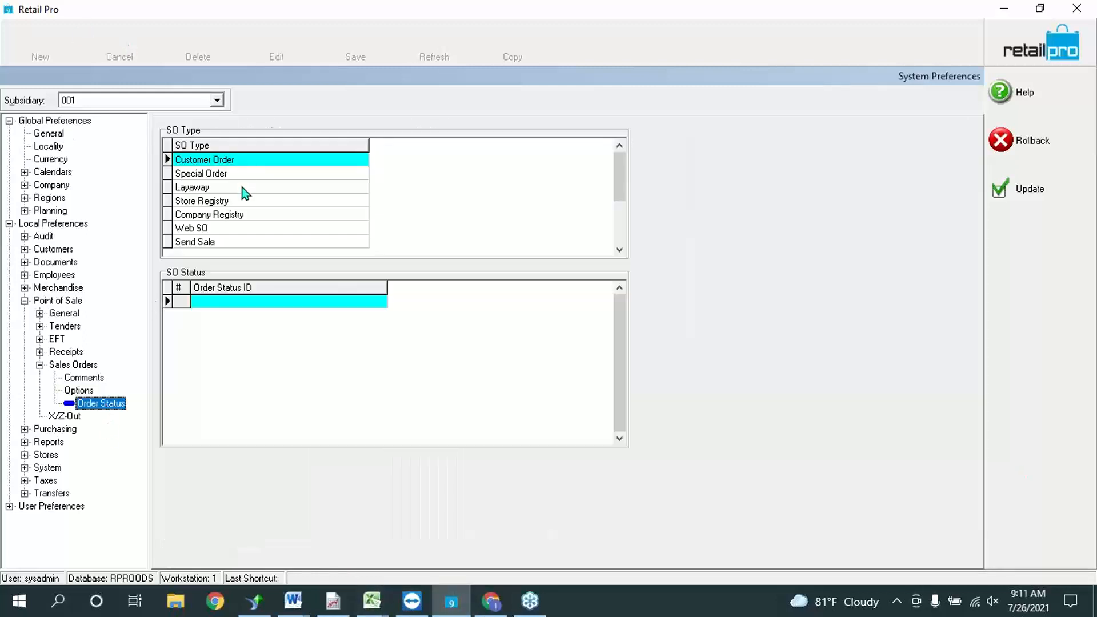
pyautogui.click(254, 201)
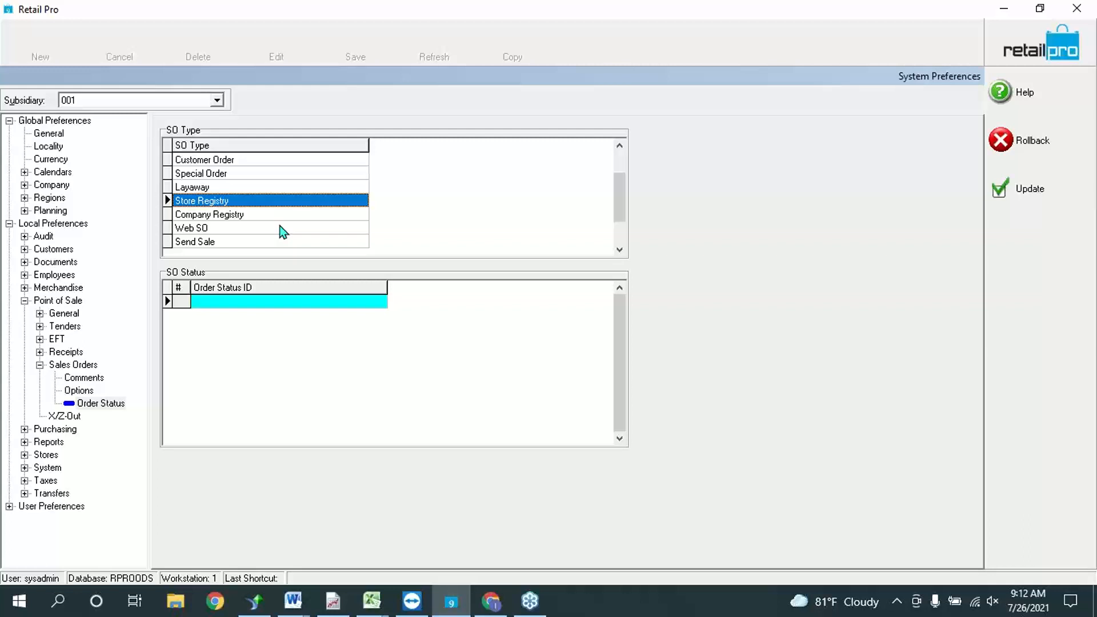
pyautogui.press('Down')
pyautogui.press('Down')
pyautogui.press('Down')
pyautogui.press('Up')
pyautogui.press('Up')
pyautogui.press('Up')
pyautogui.press('Up')
pyautogui.press('Up')
pyautogui.press('Up')
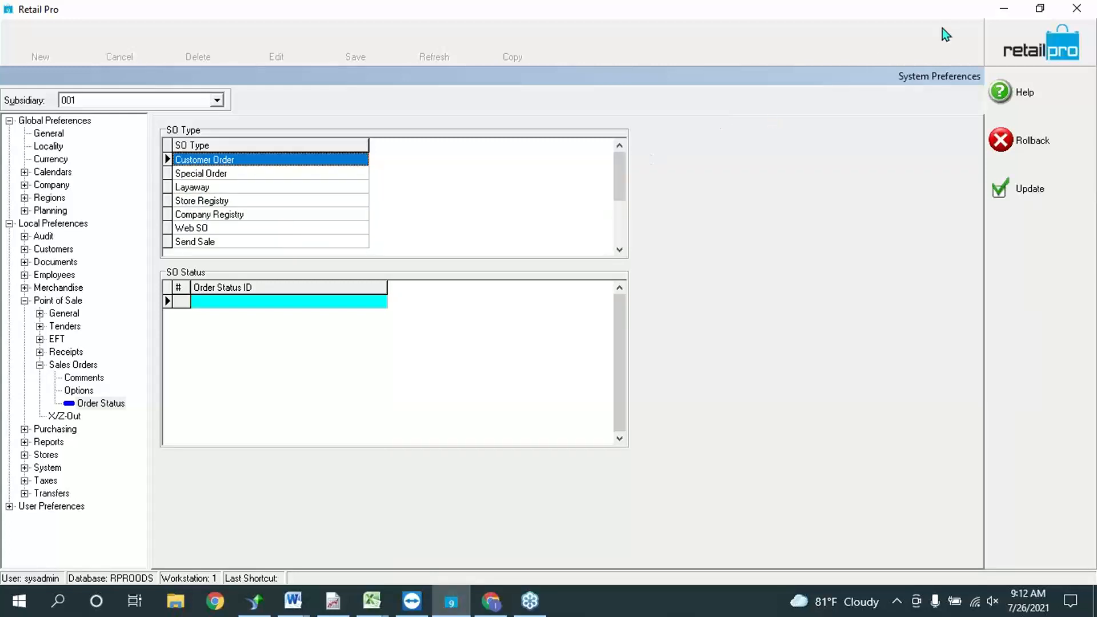
pyautogui.click(1023, 8)
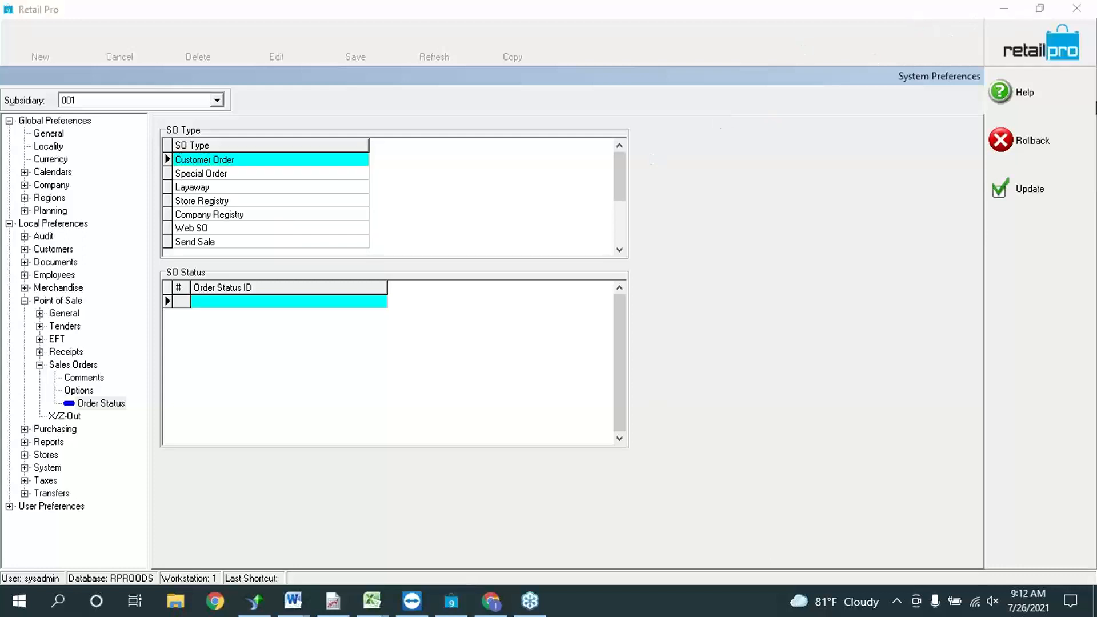
pyautogui.click(1025, 190)
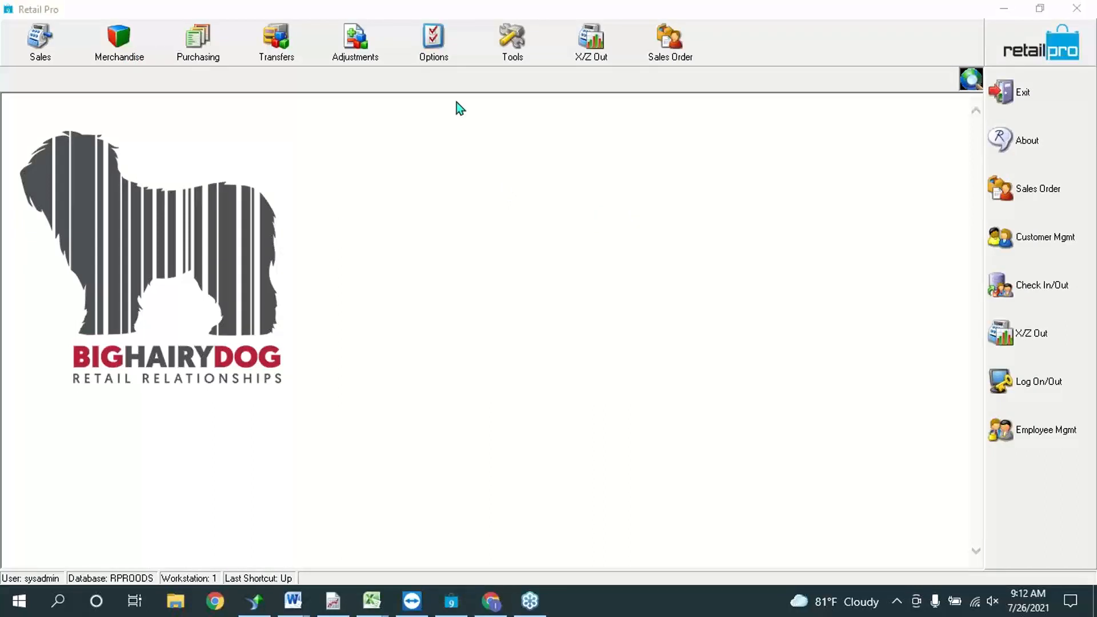
# Step: Open the Sales Orders list showing the four active orders
pyautogui.click(693, 63)
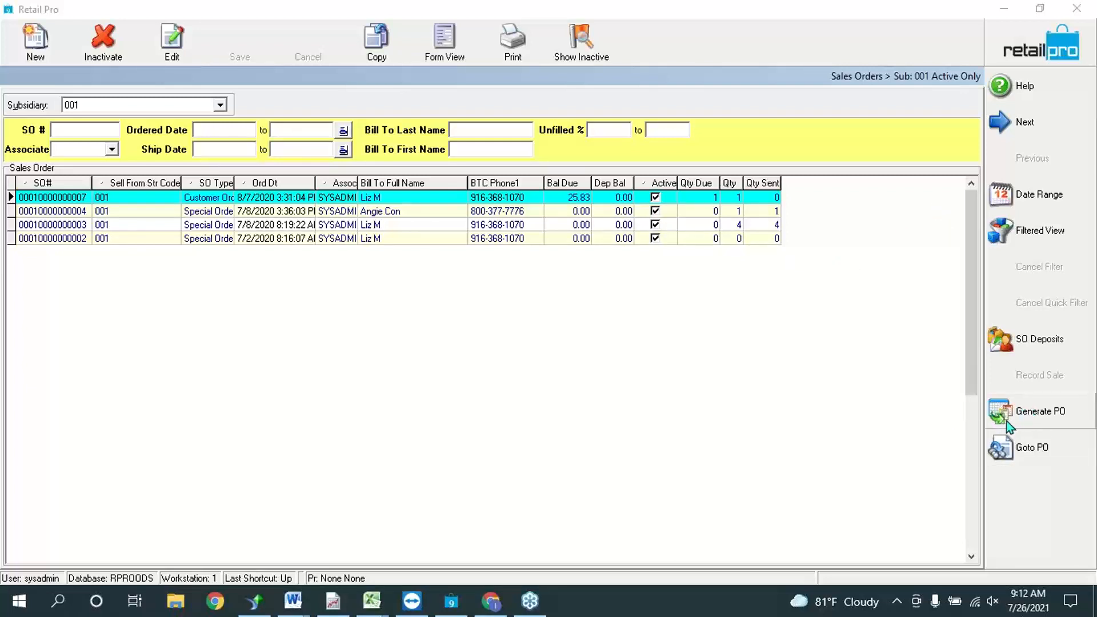
# Step: Start a new sales order so the SO type choice appears
pyautogui.click(33, 52)
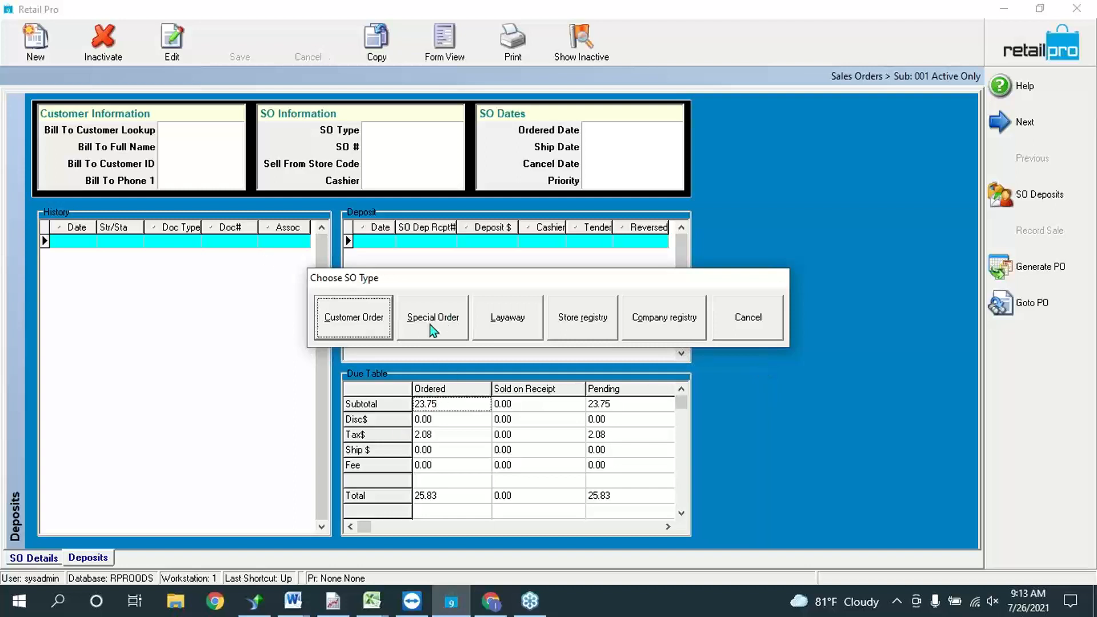
# Step: Make the new order a Customer Order and open the Customers lookup to choose its customer
pyautogui.click(334, 318)
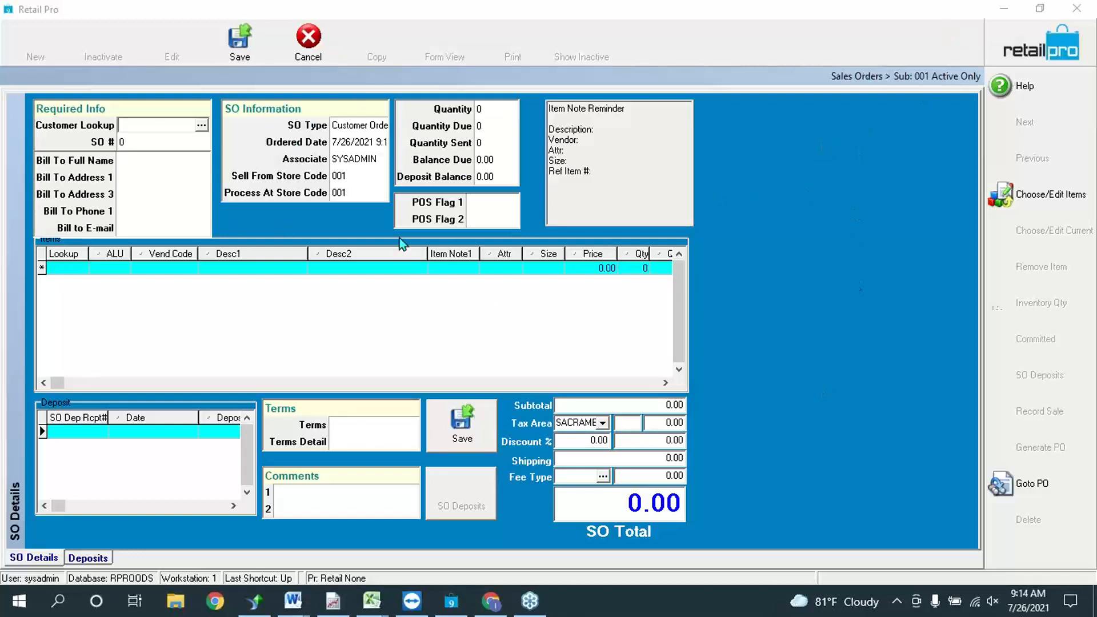
pyautogui.click(143, 128)
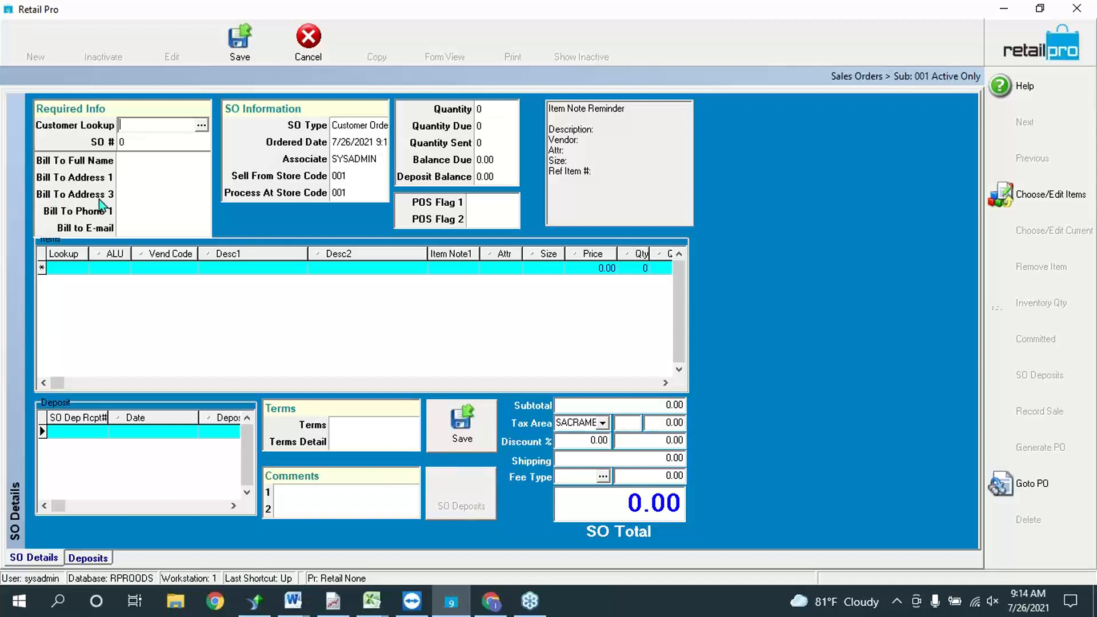
pyautogui.click(198, 127)
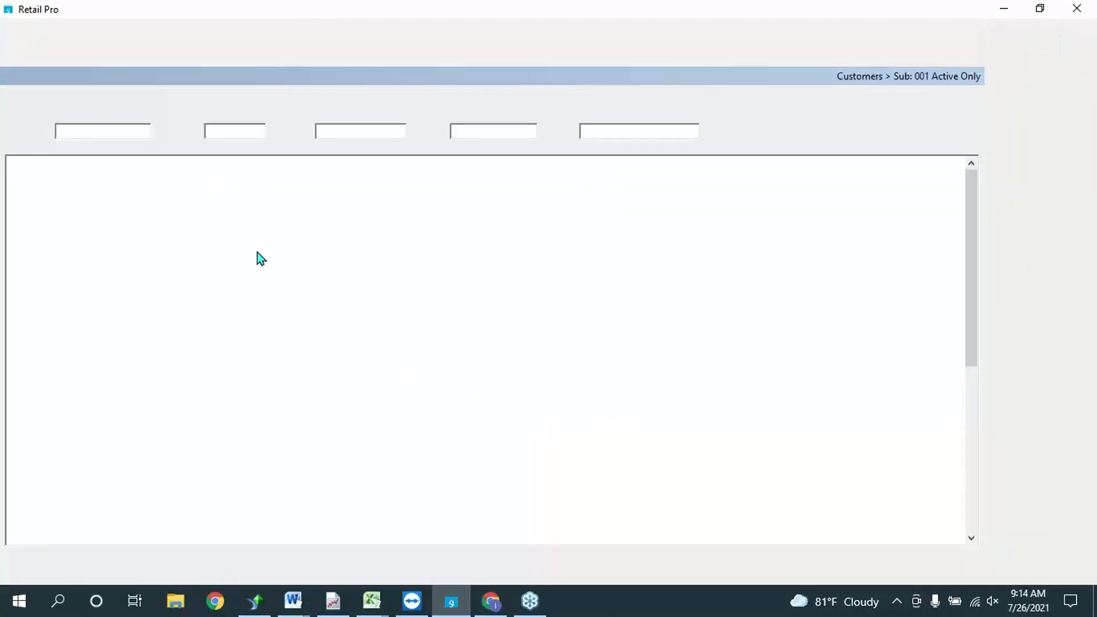
pyautogui.click(185, 191)
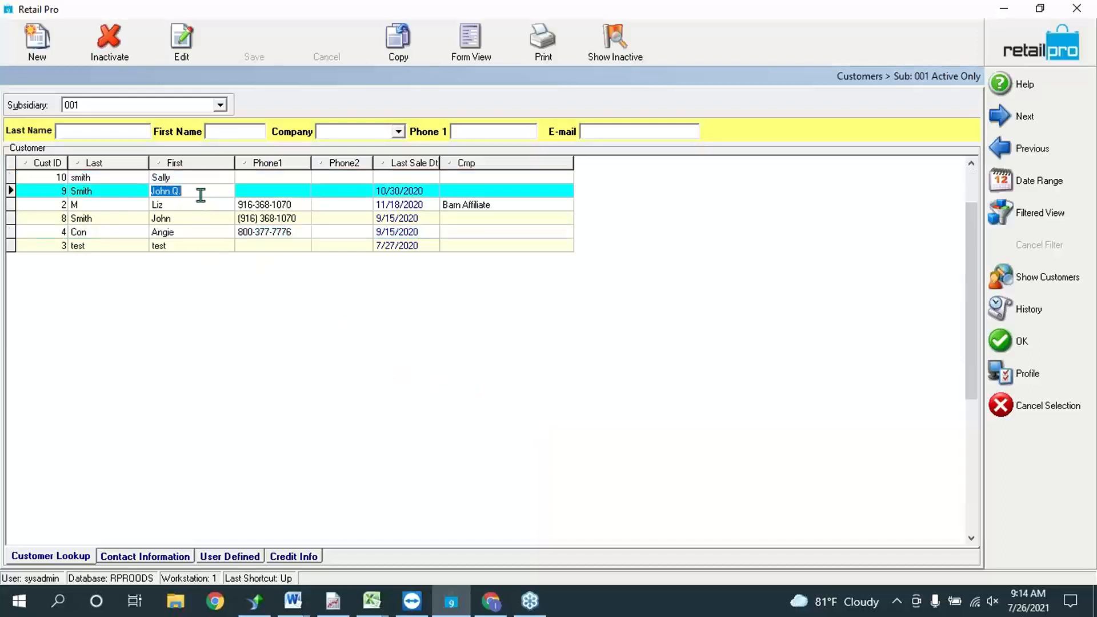
# Step: Select the customer's record and confirm it to fill the order's bill-to details
pyautogui.click(231, 204)
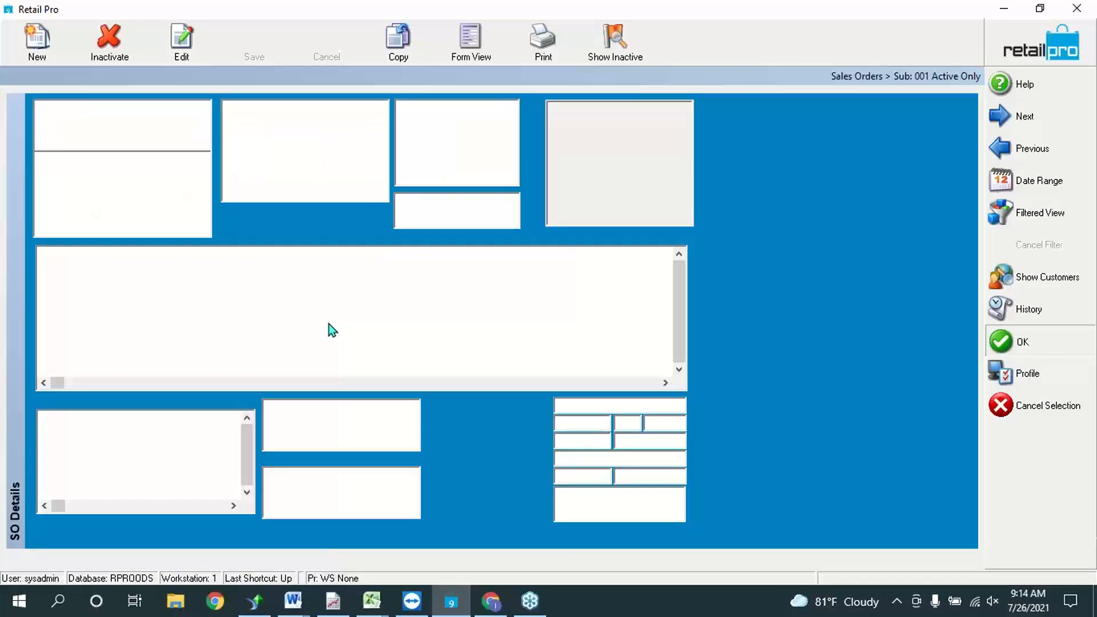
pyautogui.click(79, 269)
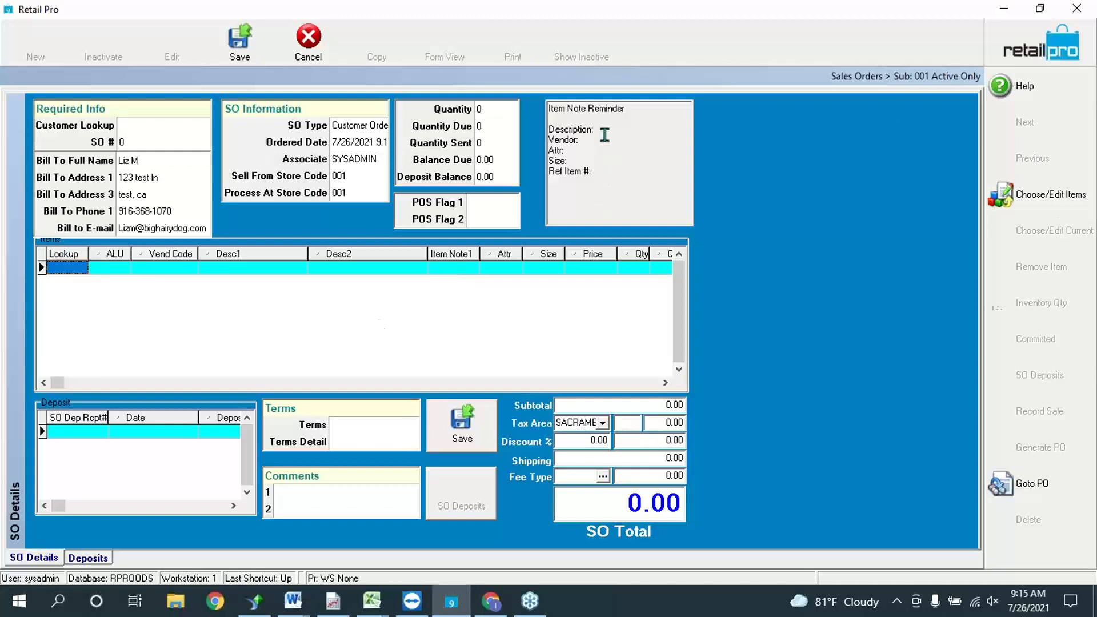
pyautogui.moveTo(599, 178); pyautogui.dragTo(549, 106)
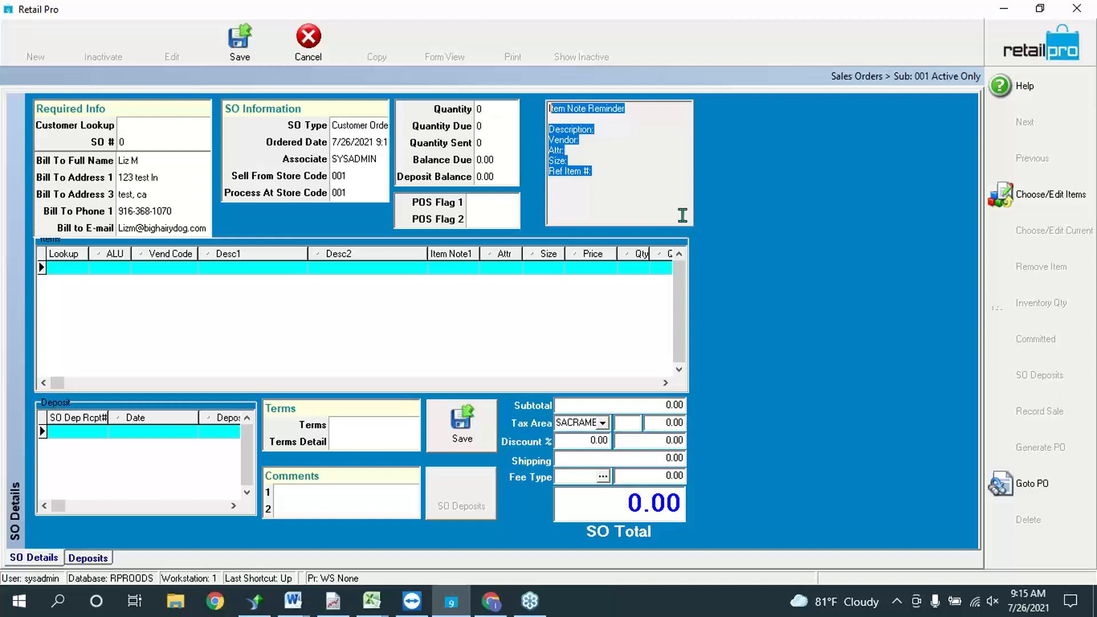
pyautogui.click(638, 164)
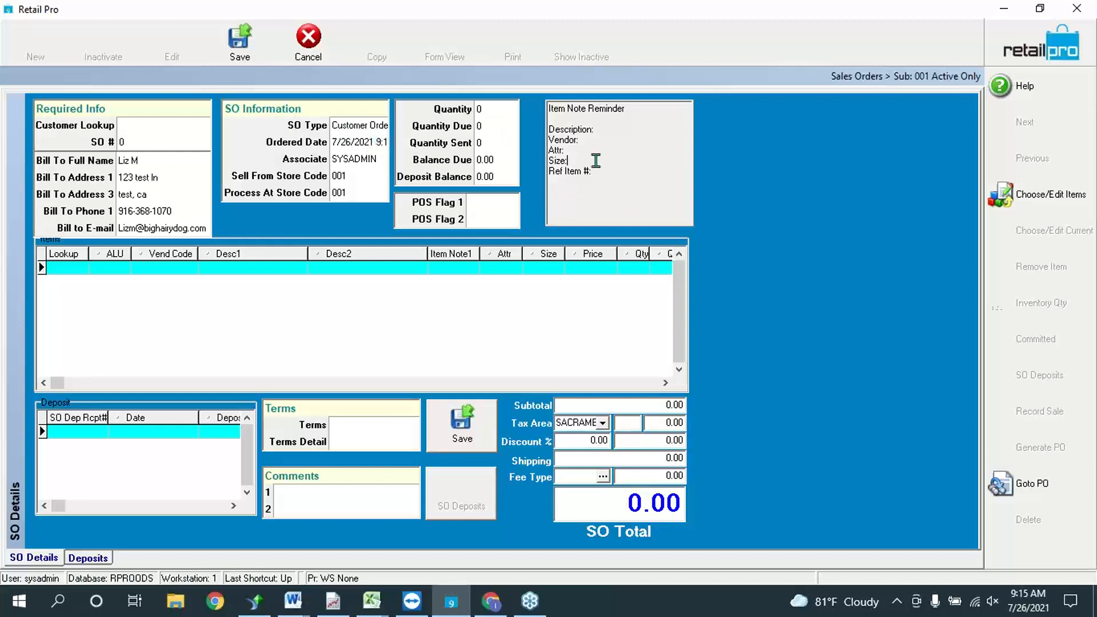
pyautogui.hotkey('ctrl', 'a')
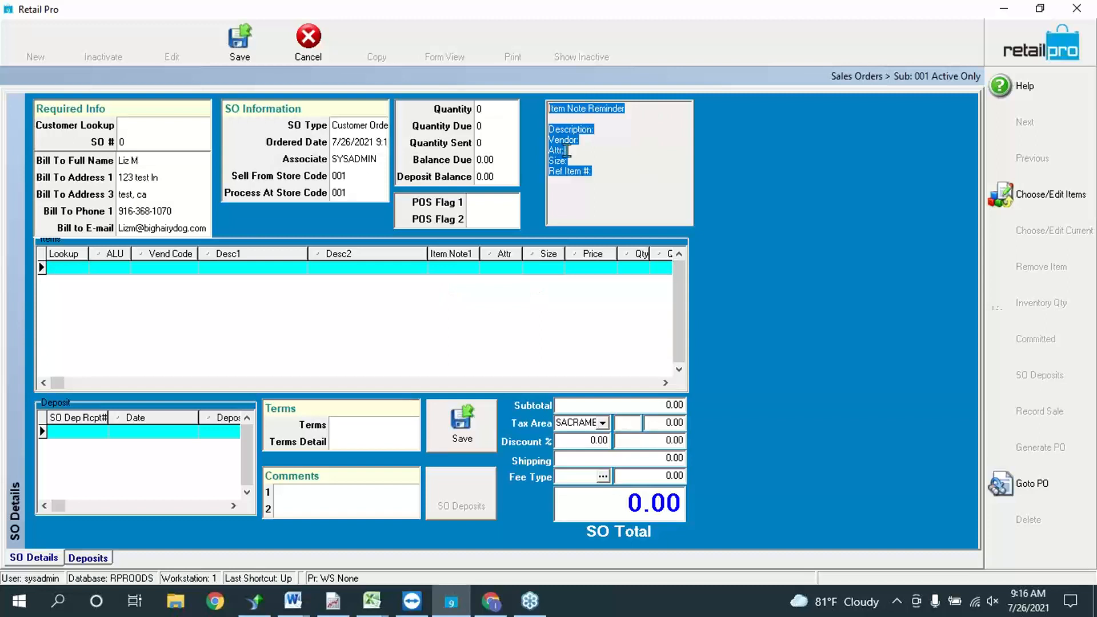
pyautogui.moveTo(607, 176); pyautogui.dragTo(549, 128)
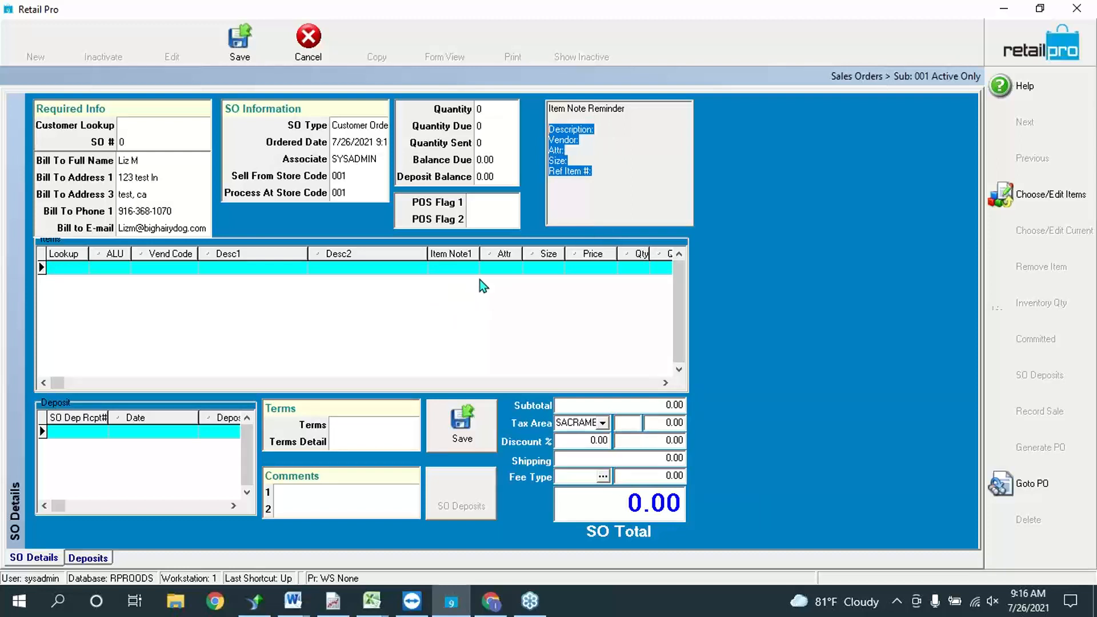
pyautogui.click(595, 119)
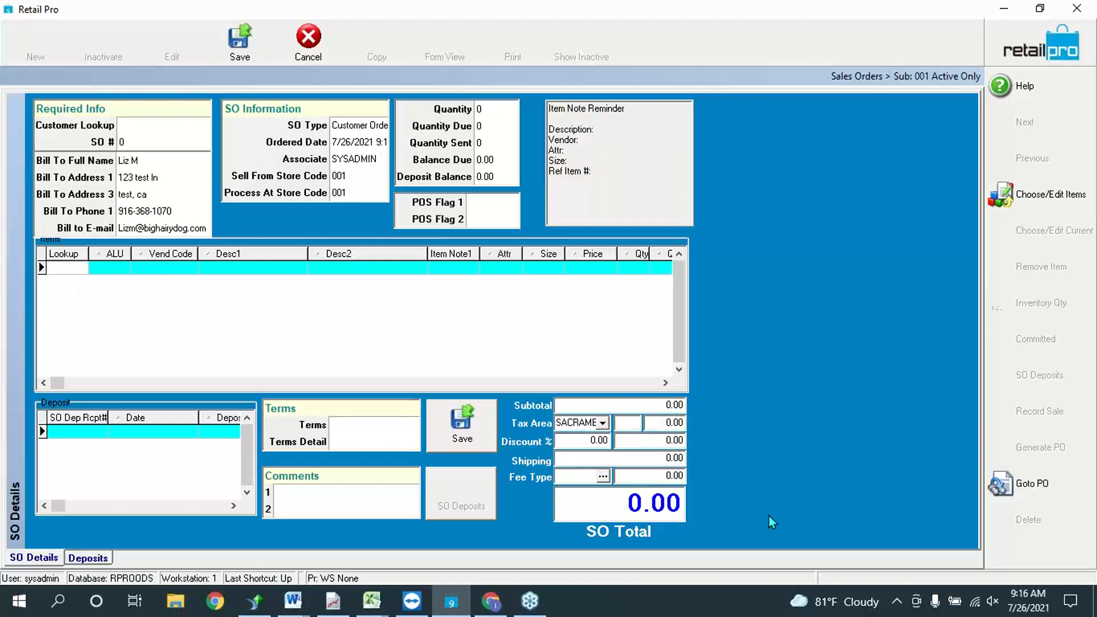
# Step: Add one each of KNIT ZIP UP items 000078, 000079, 000080 (M, L, XL), totalling 17.94
pyautogui.click(1052, 194)
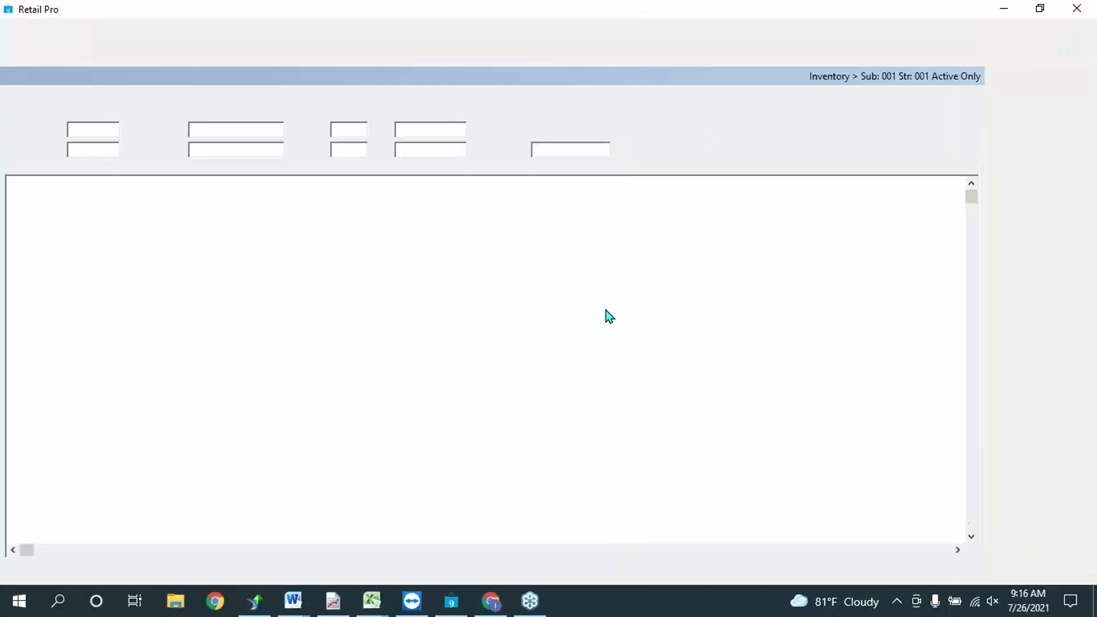
pyautogui.click(473, 234)
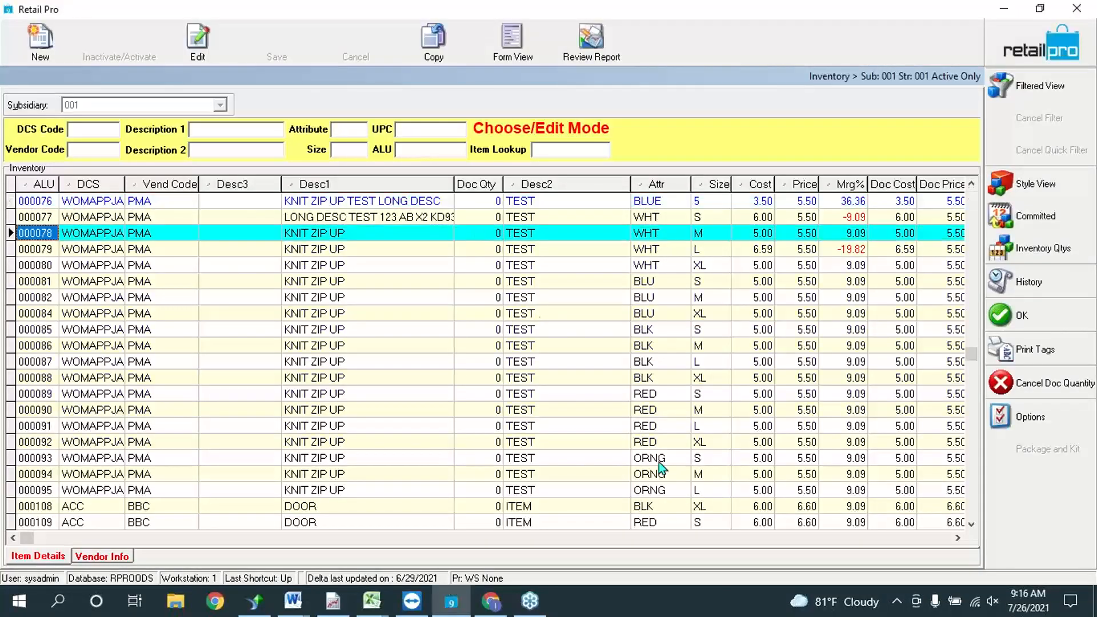
pyautogui.write('1')
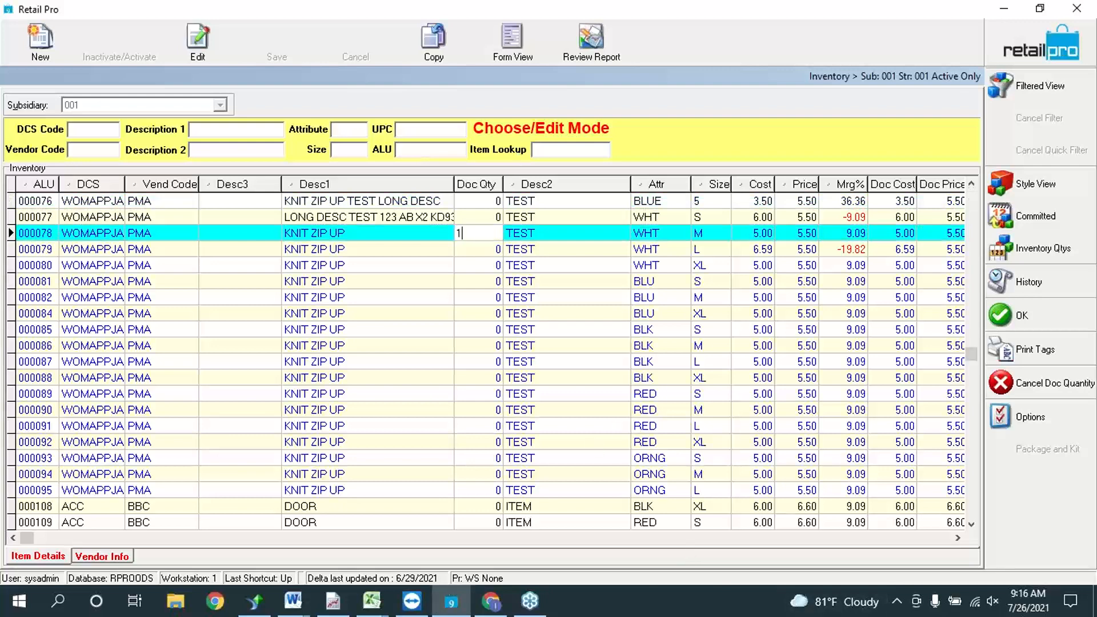
pyautogui.press('Down')
pyautogui.write('1')
pyautogui.press('Down')
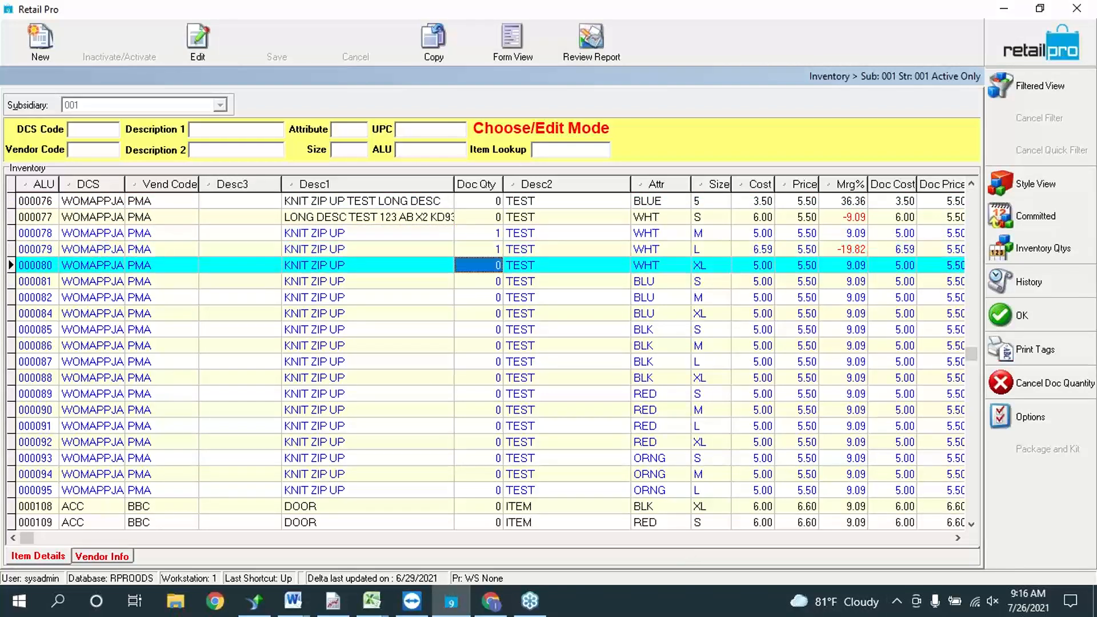
pyautogui.write('1')
pyautogui.press('Up')
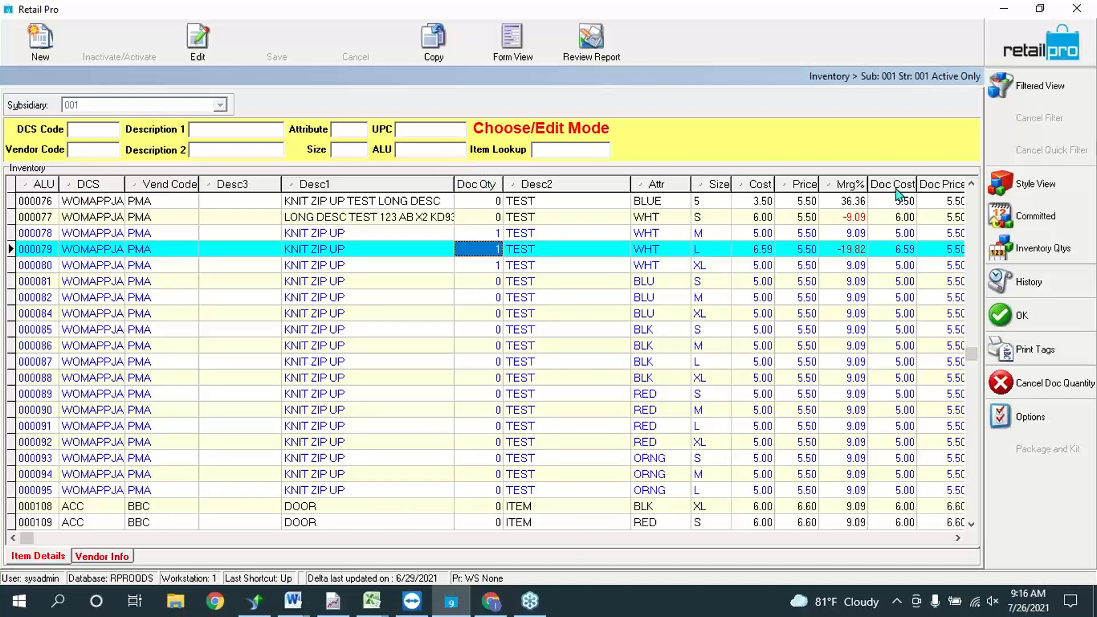
pyautogui.click(986, 85)
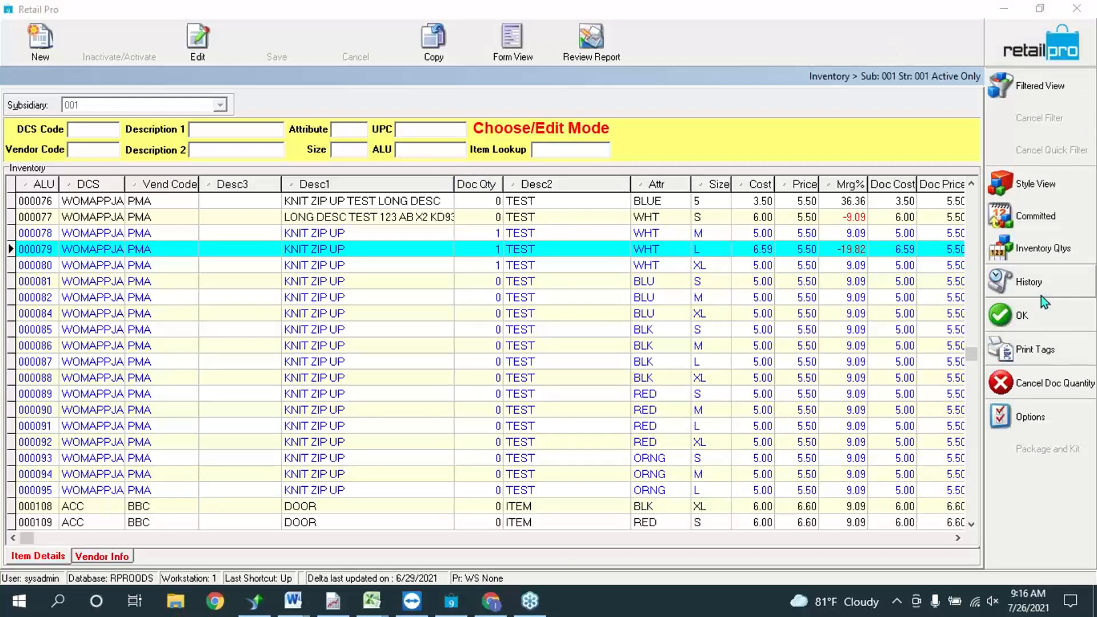
pyautogui.click(1059, 318)
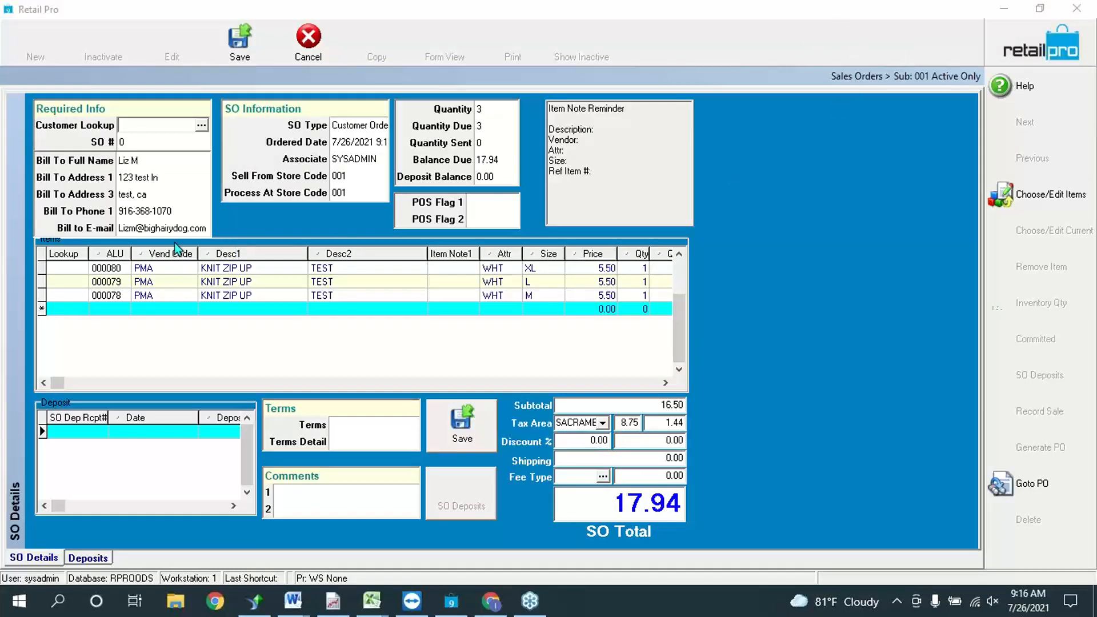
pyautogui.click(89, 286)
pyautogui.click(90, 285)
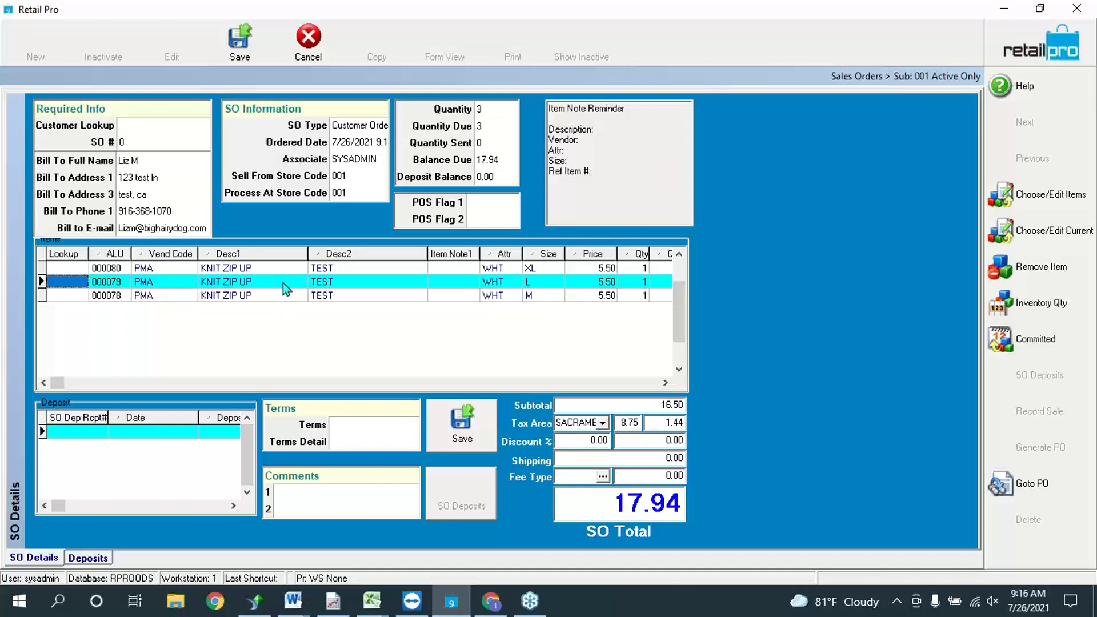
pyautogui.click(469, 422)
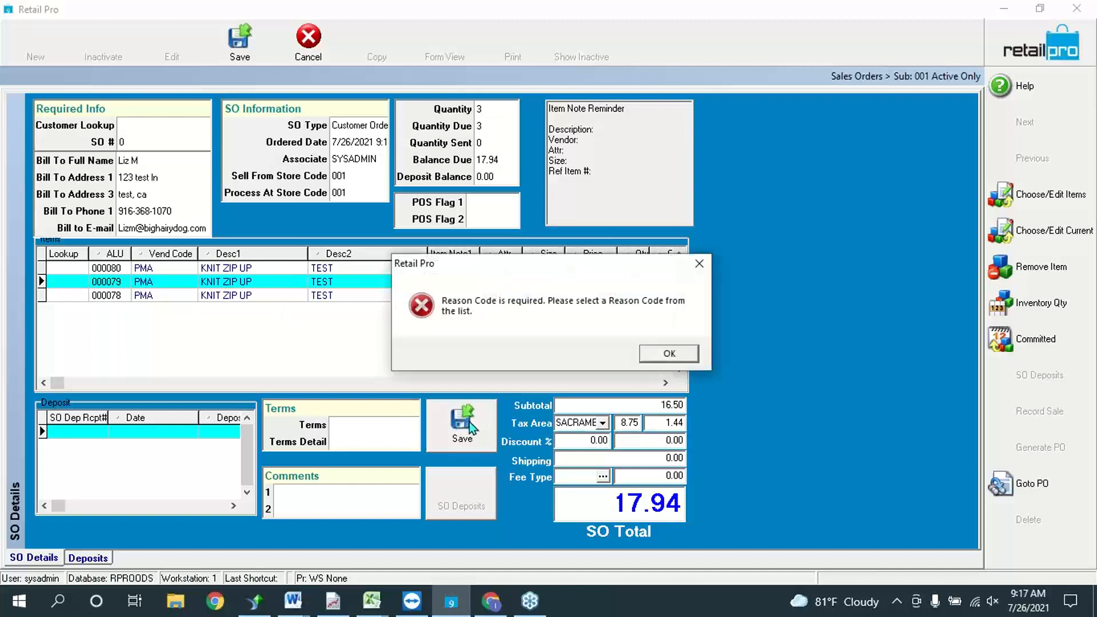
pyautogui.click(685, 356)
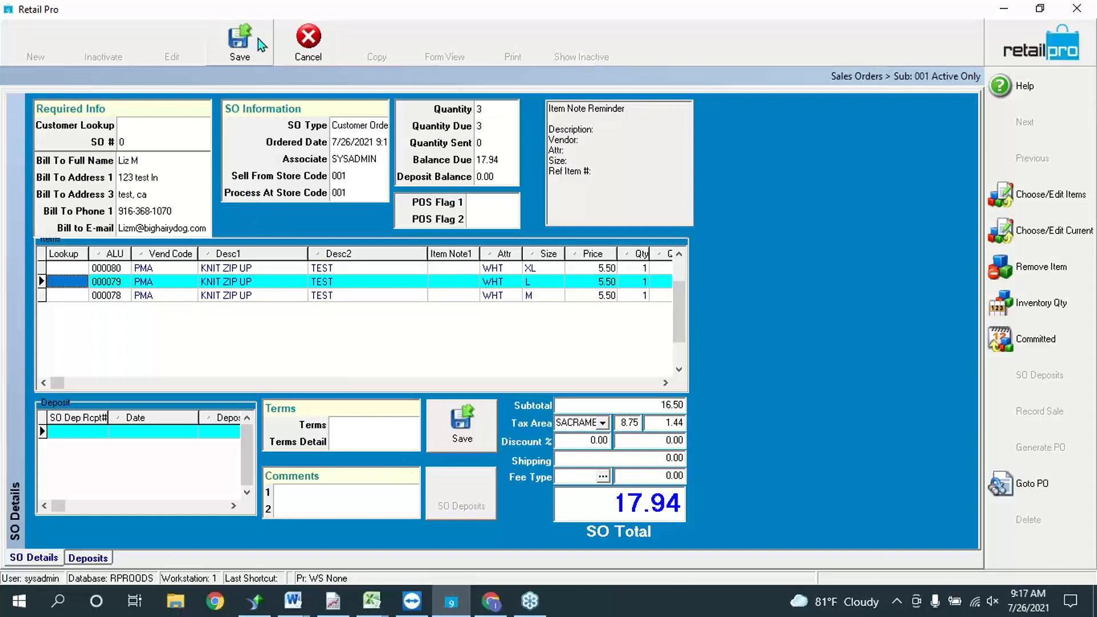
pyautogui.rightClick(765, 181)
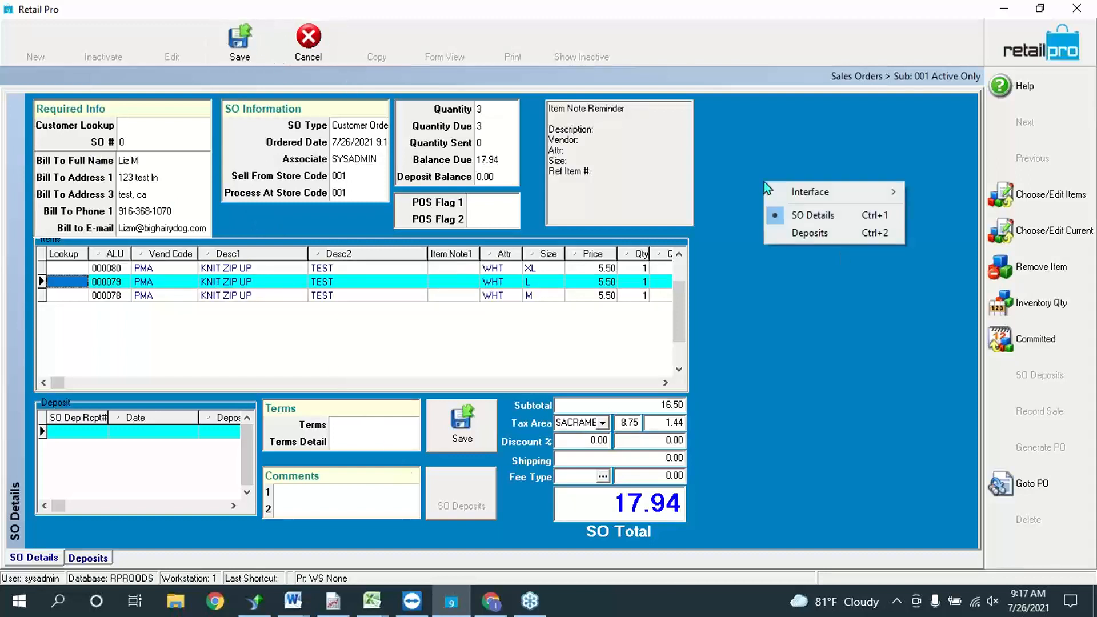
pyautogui.click(786, 146)
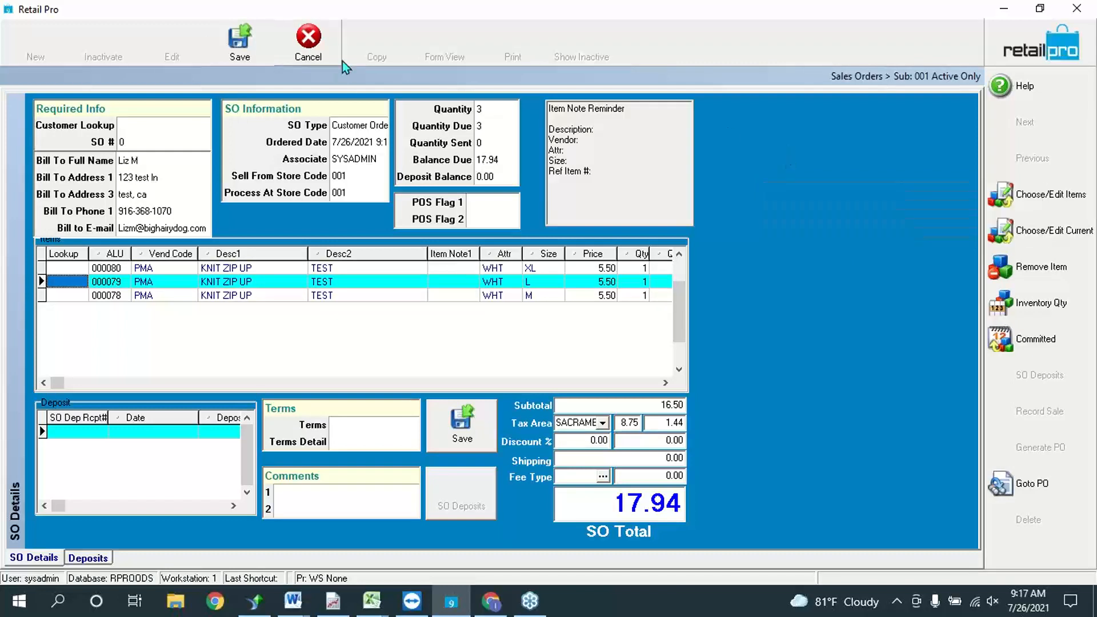
# Step: Discard the unsaved Customer Order and close the Sales Orders screen
pyautogui.click(308, 37)
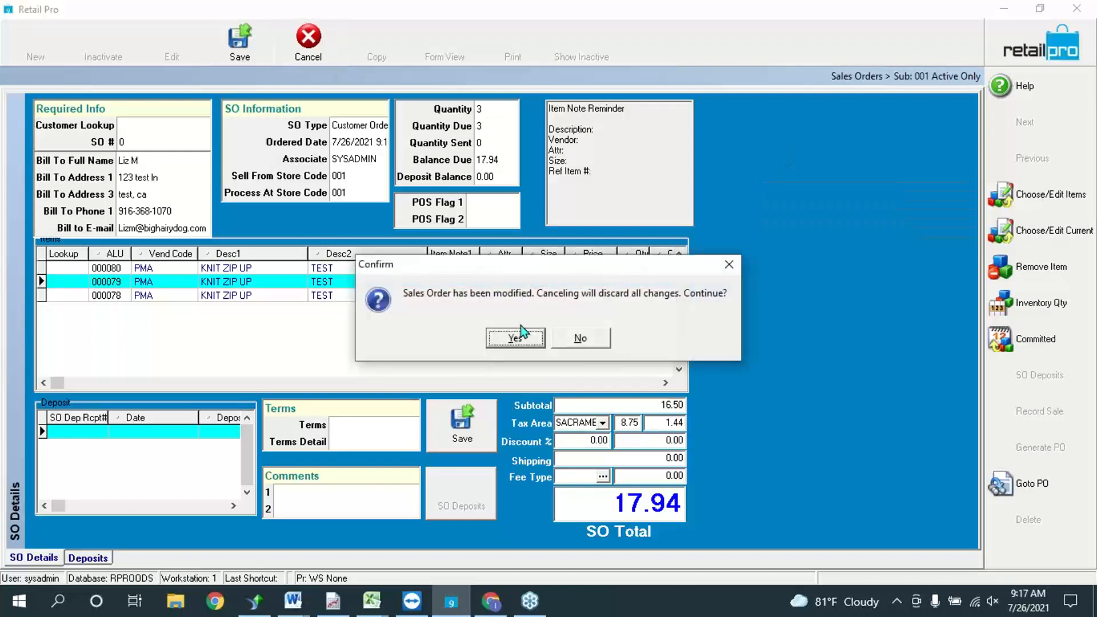
pyautogui.click(510, 338)
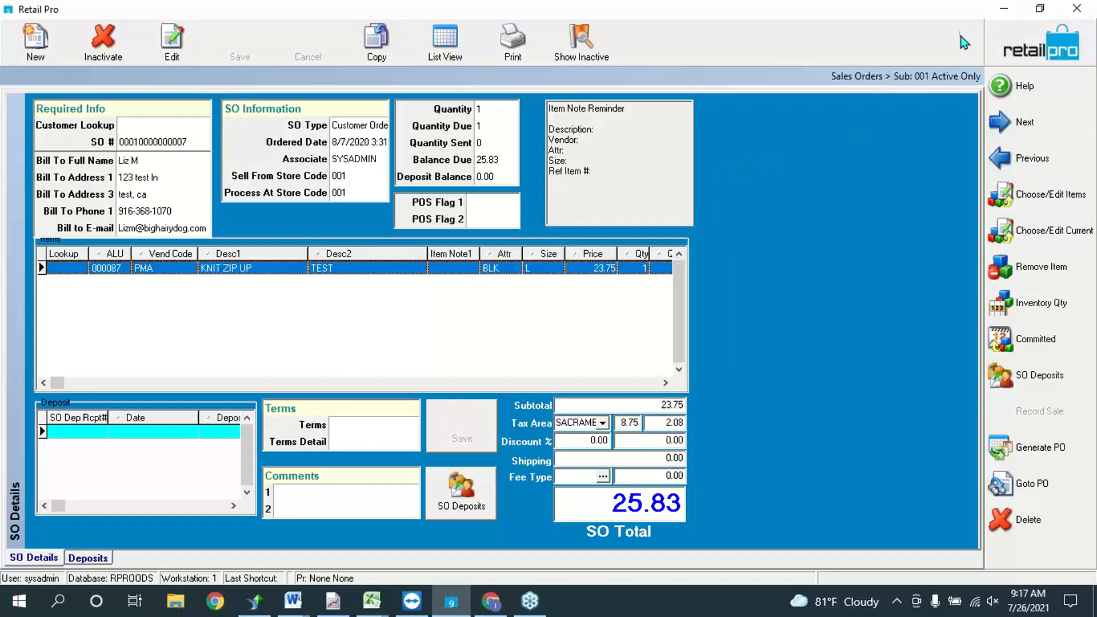
pyautogui.click(1021, 42)
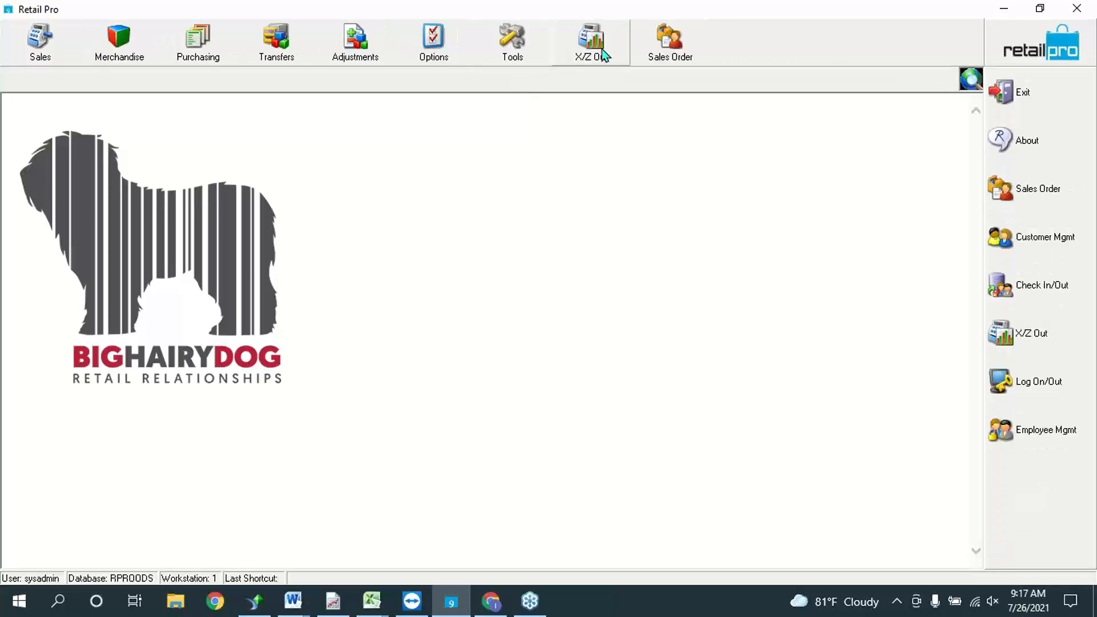
pyautogui.click(448, 40)
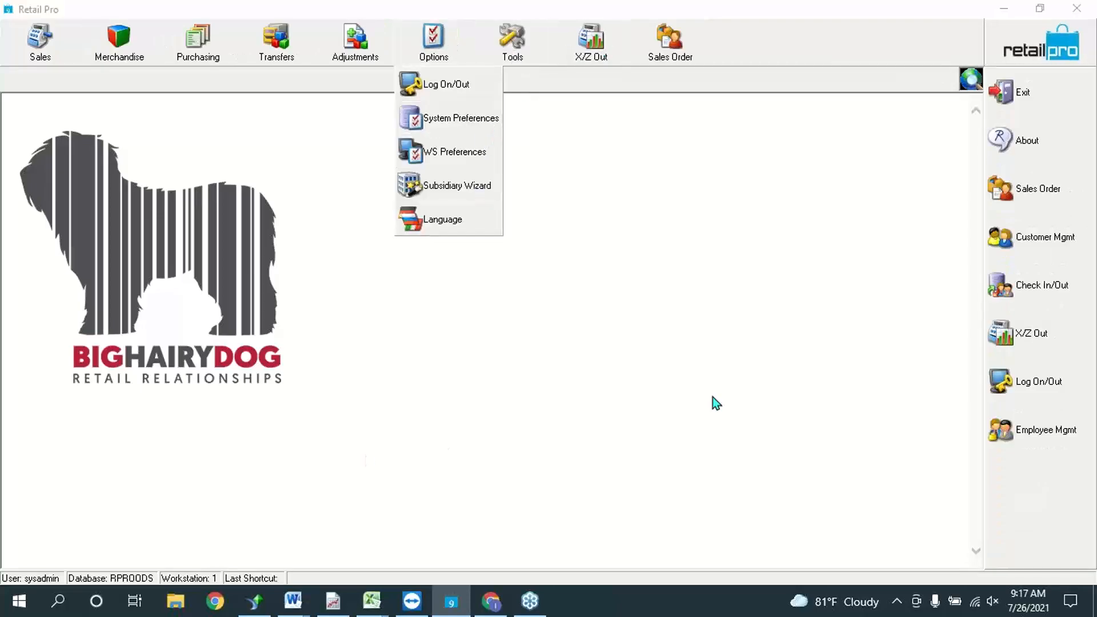
pyautogui.click(460, 118)
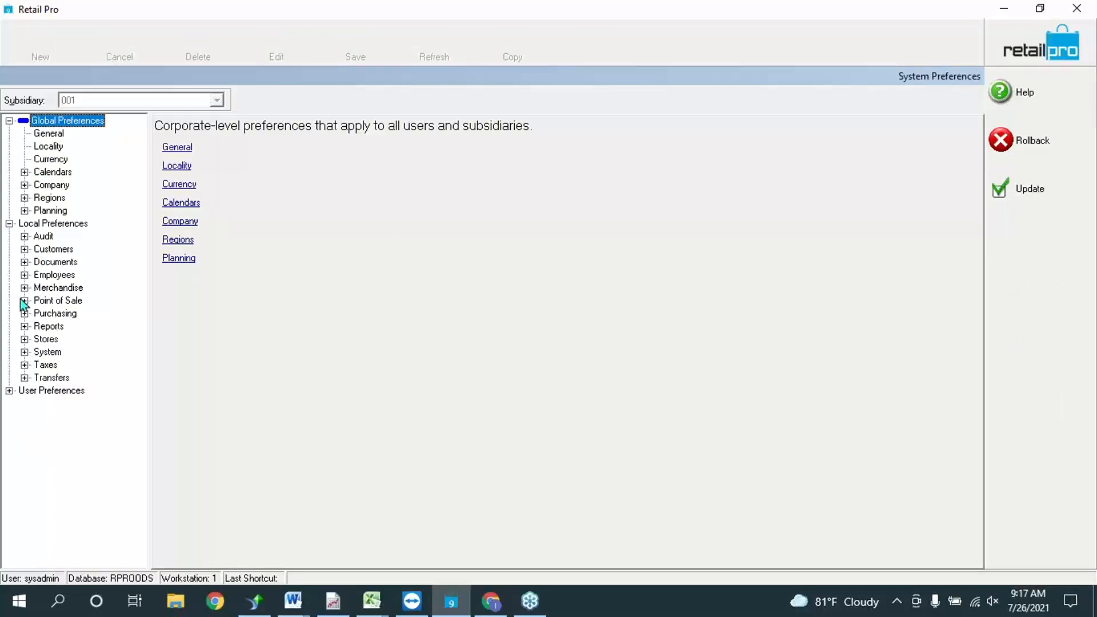
pyautogui.click(24, 300)
pyautogui.click(39, 365)
pyautogui.click(86, 403)
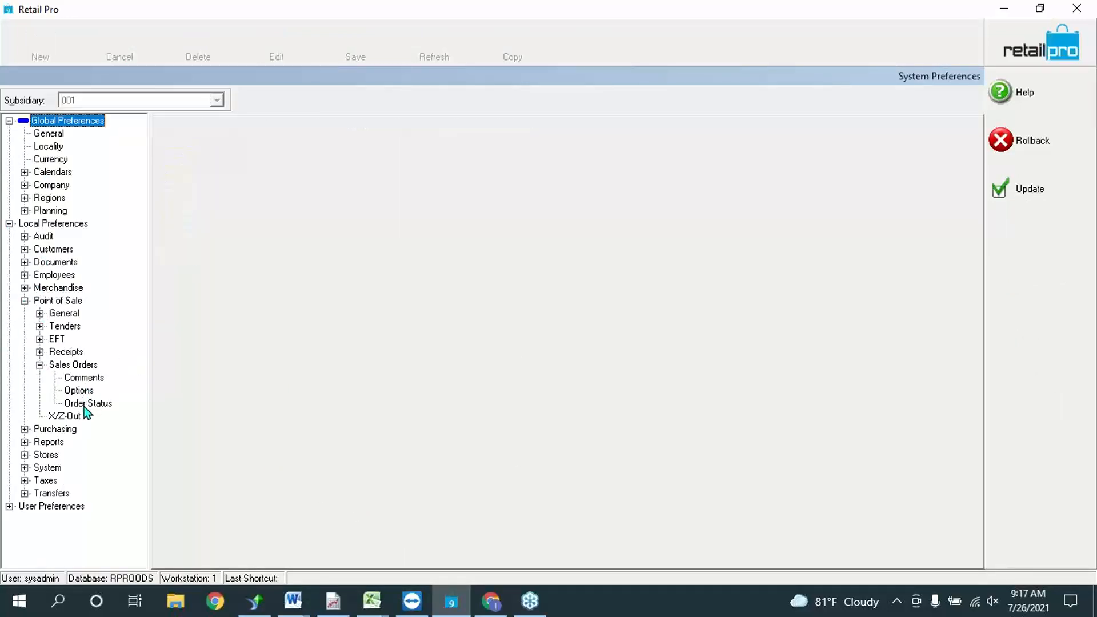
pyautogui.click(24, 262)
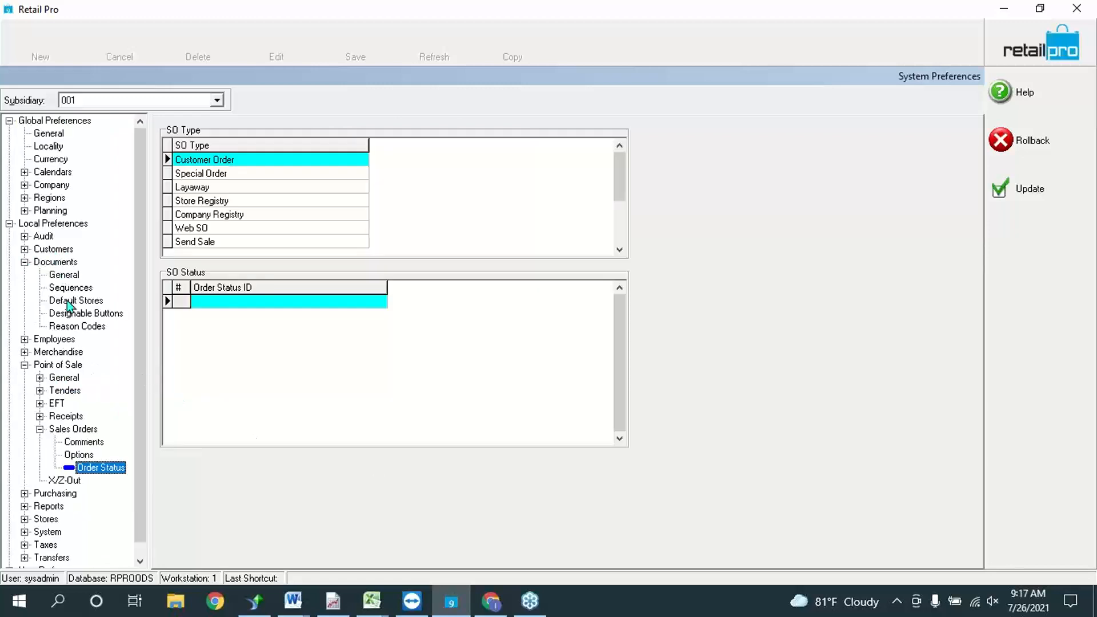
pyautogui.click(68, 276)
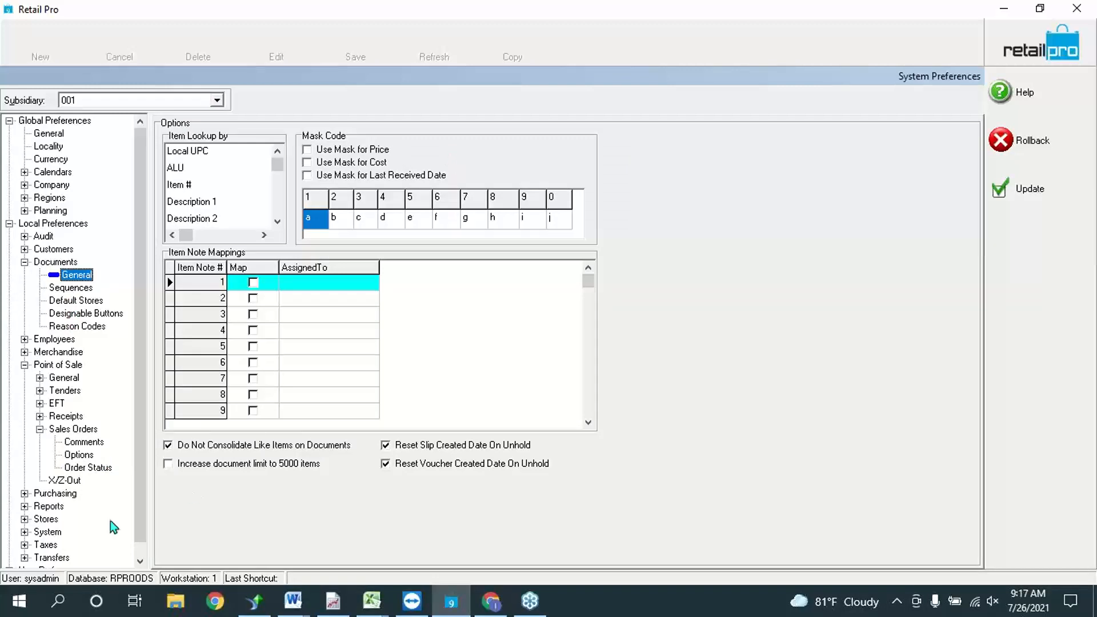
pyautogui.click(80, 443)
pyautogui.click(81, 455)
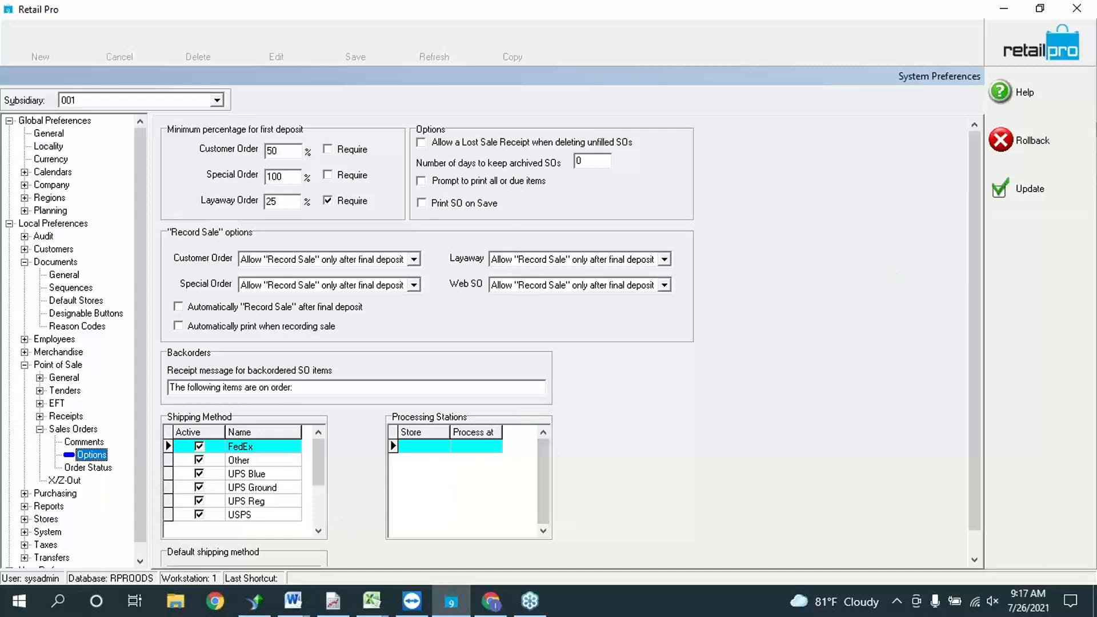
pyautogui.click(1078, 90)
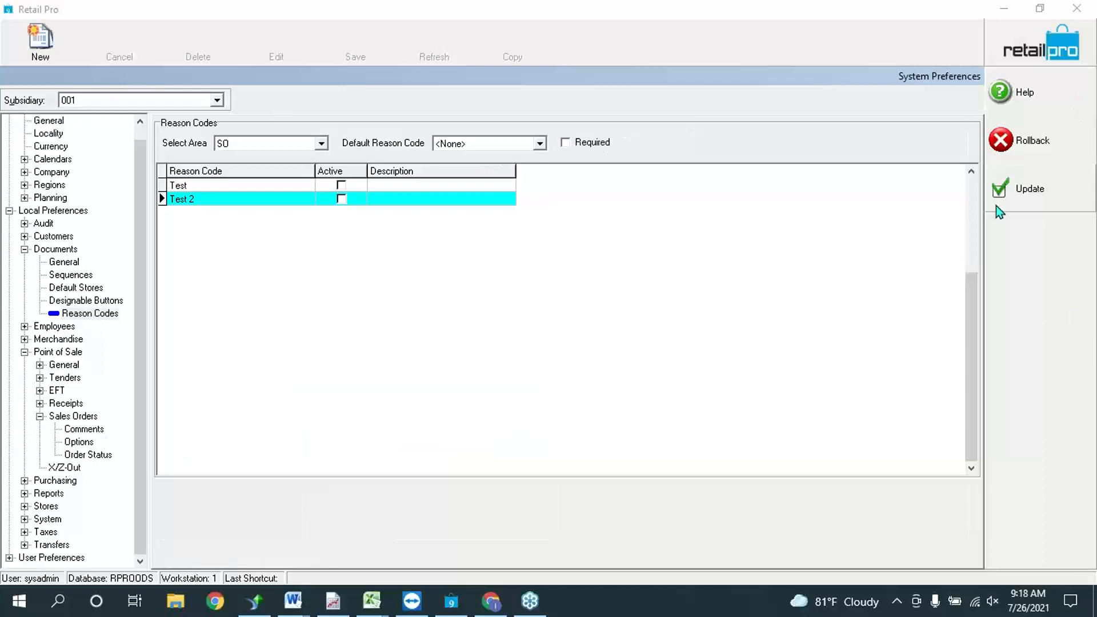
pyautogui.click(1012, 194)
pyautogui.click(432, 46)
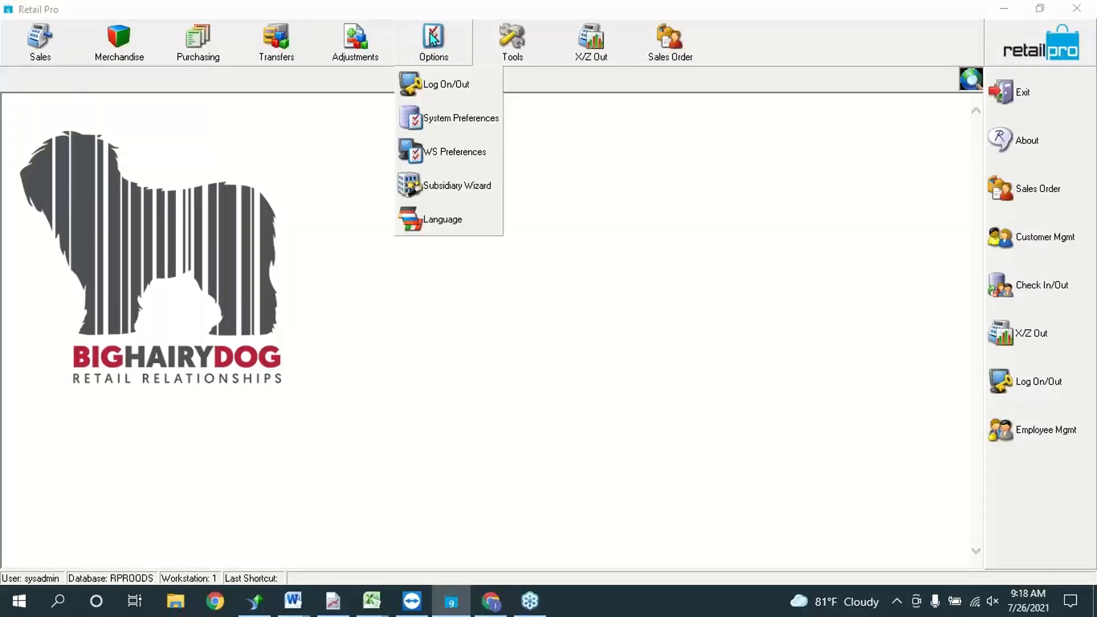
# Step: Create a new Special Order sales order and assign its customer from the Customers lookup
pyautogui.click(673, 54)
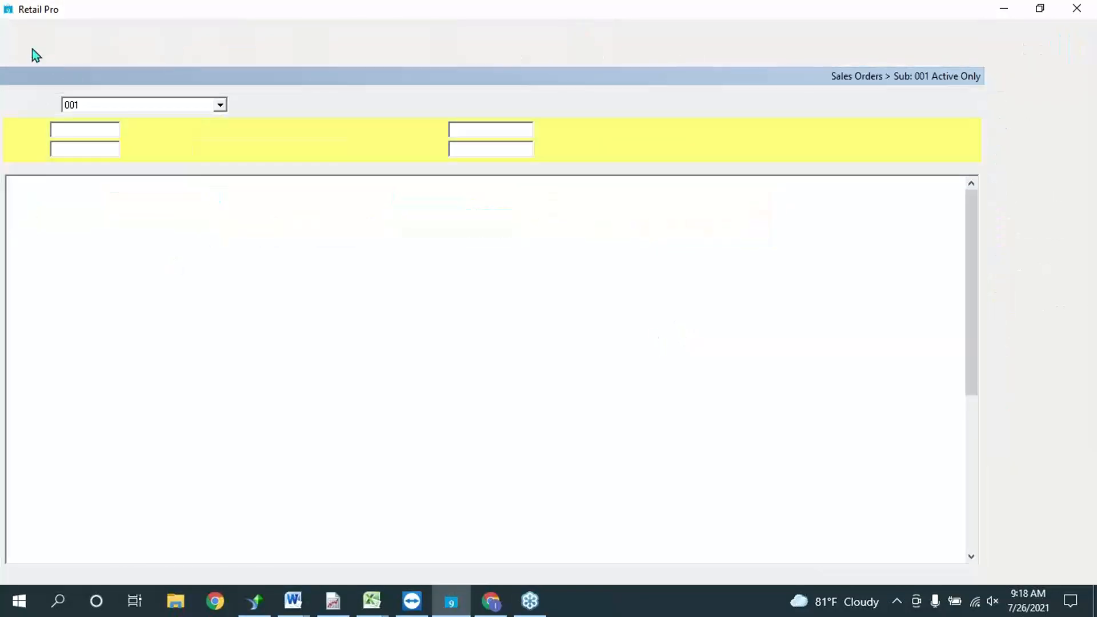
pyautogui.click(21, 44)
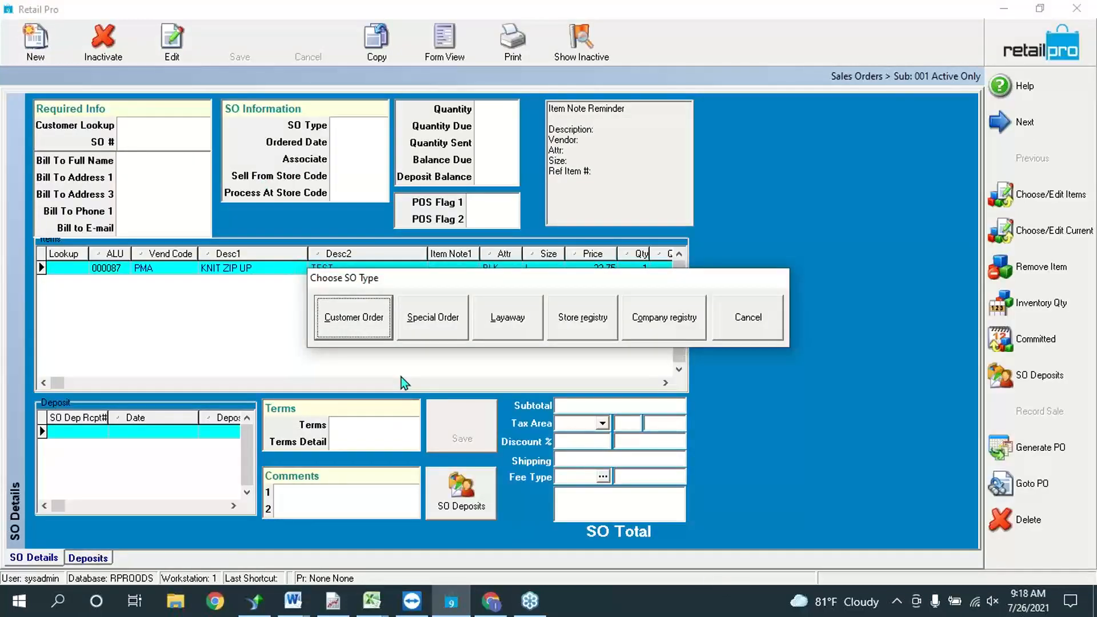
pyautogui.click(434, 317)
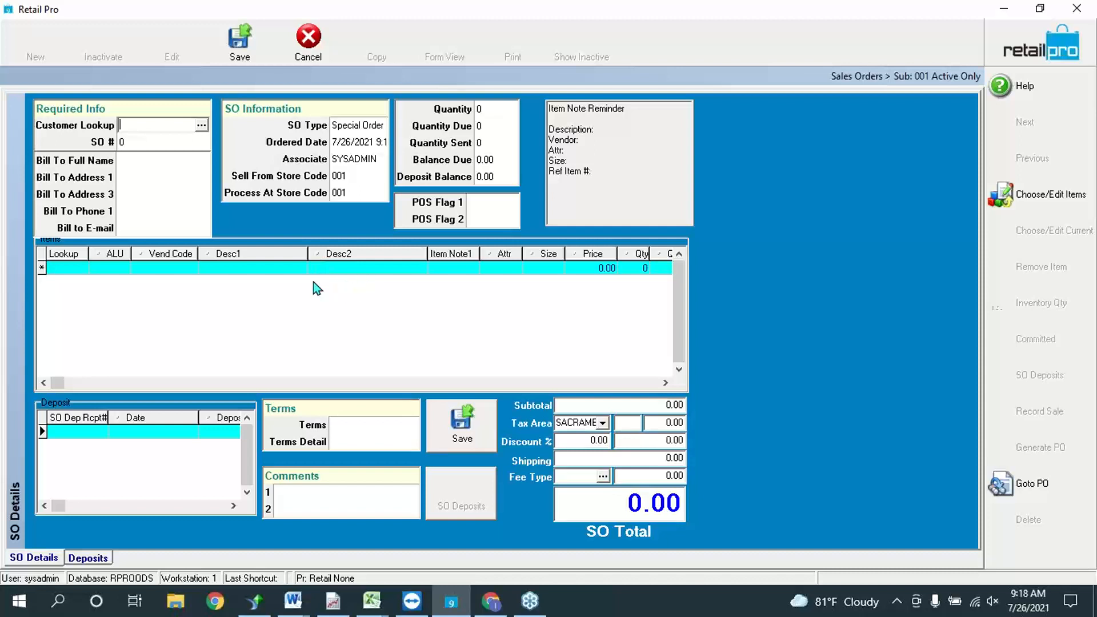
pyautogui.click(201, 124)
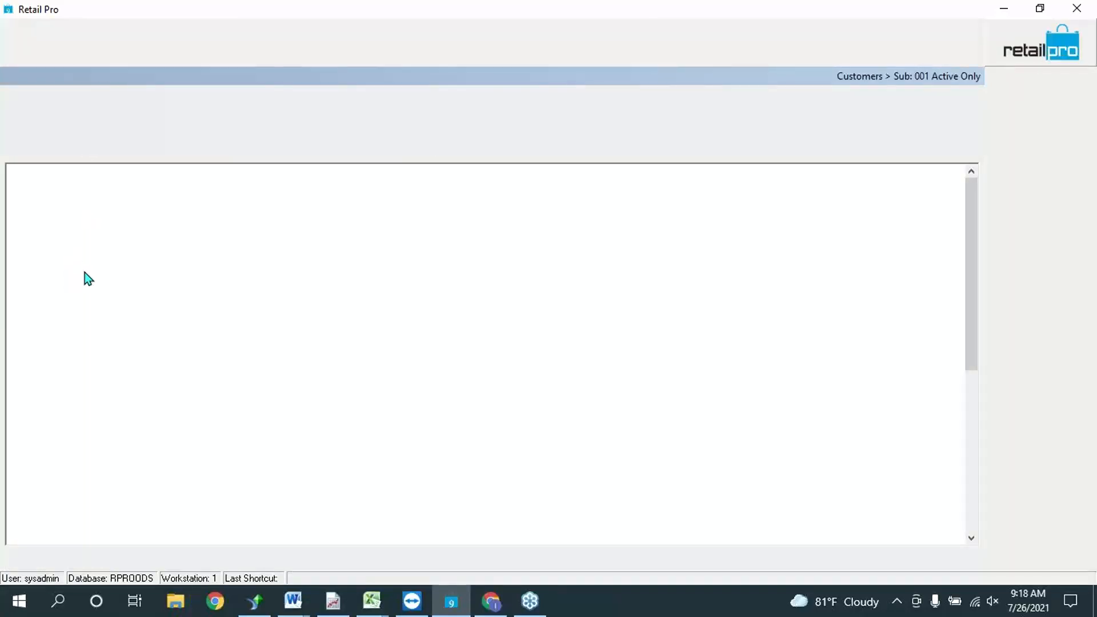
pyautogui.click(171, 207)
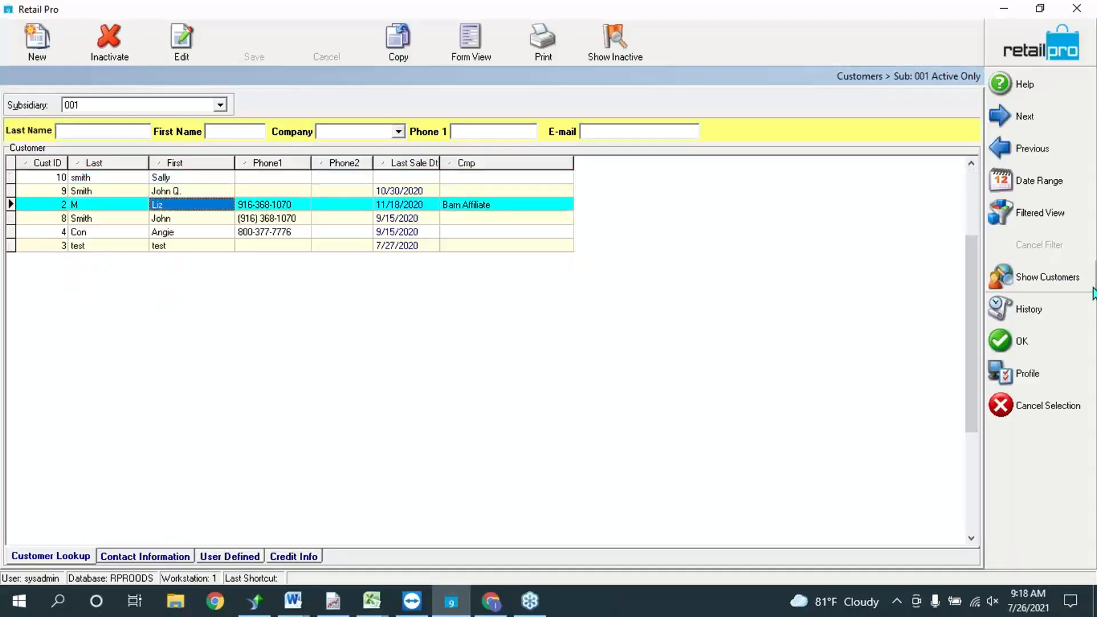
pyautogui.click(1068, 350)
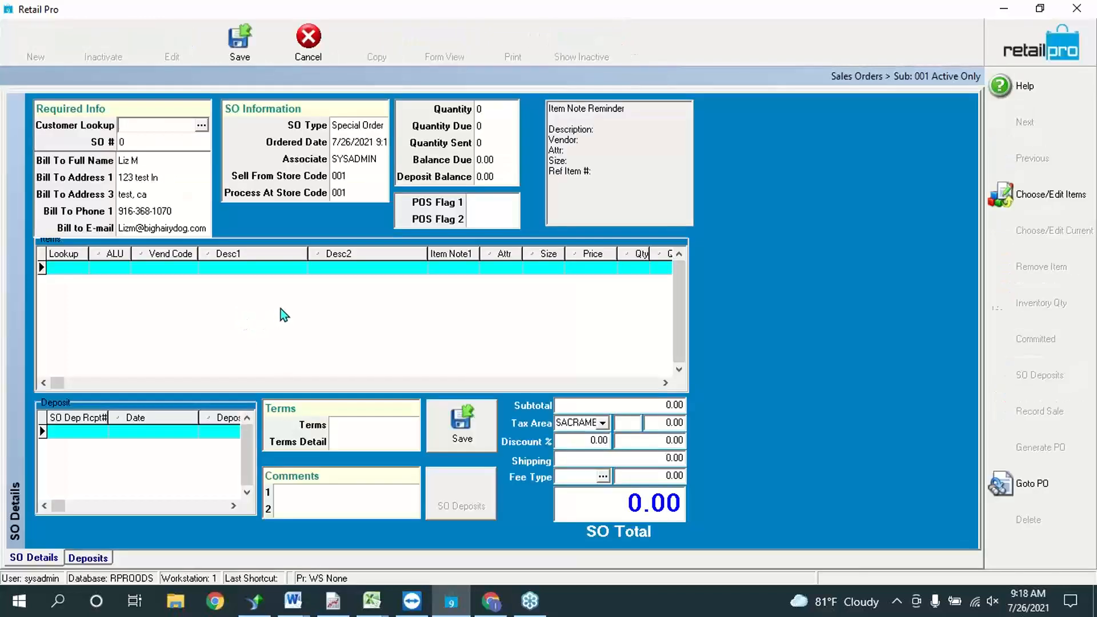
# Step: Add items 000077, 000078 and 000079 at quantity 1 each to the special order and save it
pyautogui.click(1043, 200)
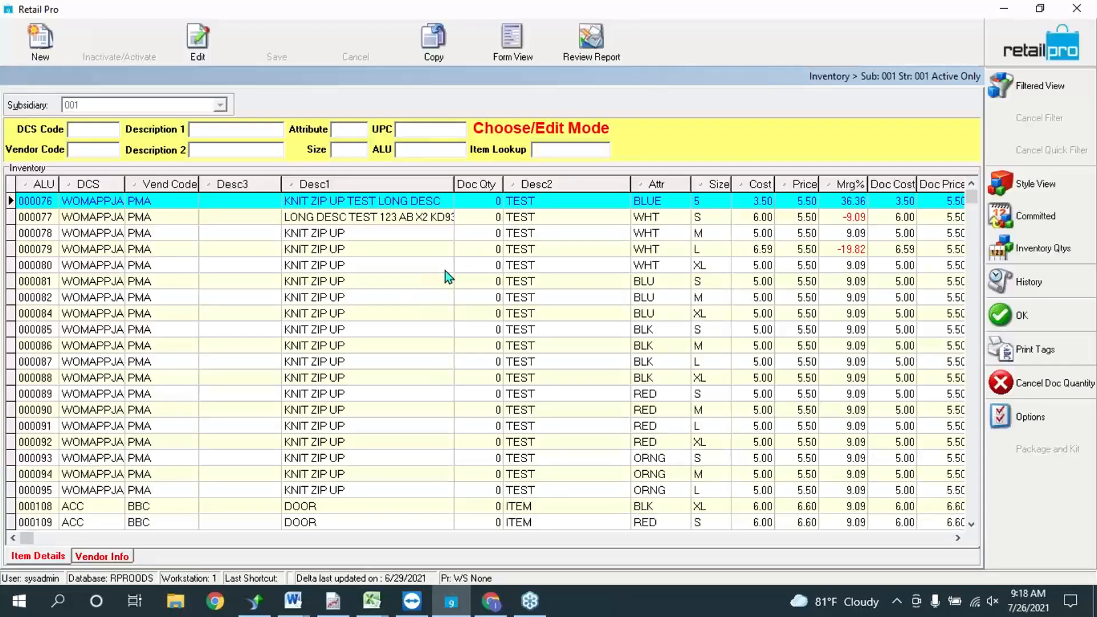
pyautogui.click(486, 216)
pyautogui.write('1')
pyautogui.press('Down')
pyautogui.write('1')
pyautogui.press('Down')
pyautogui.write('1')
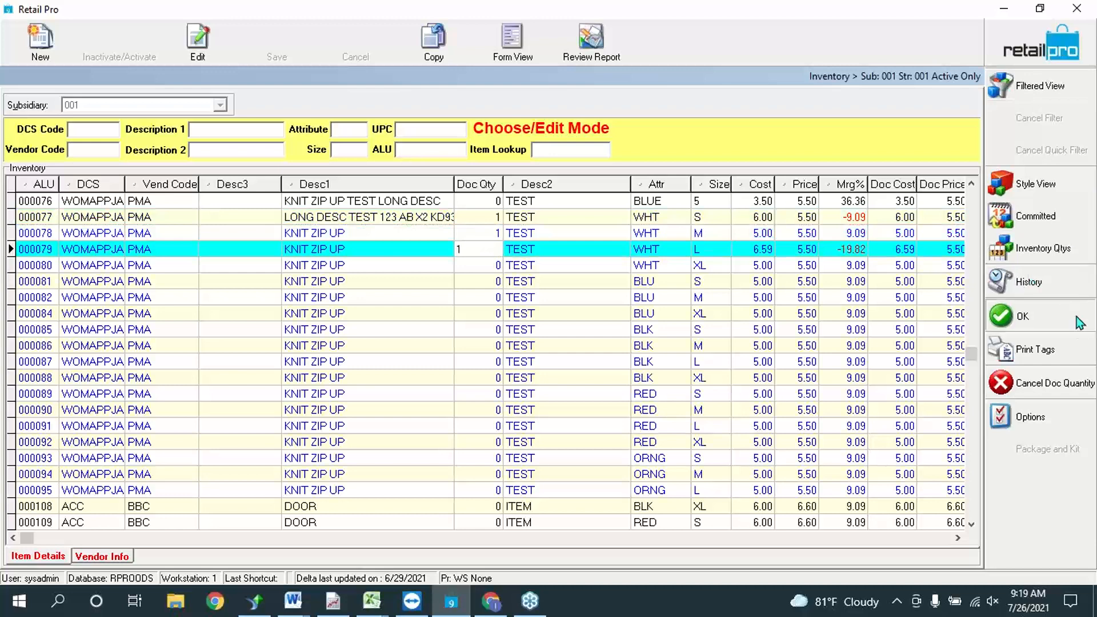
pyautogui.click(1077, 322)
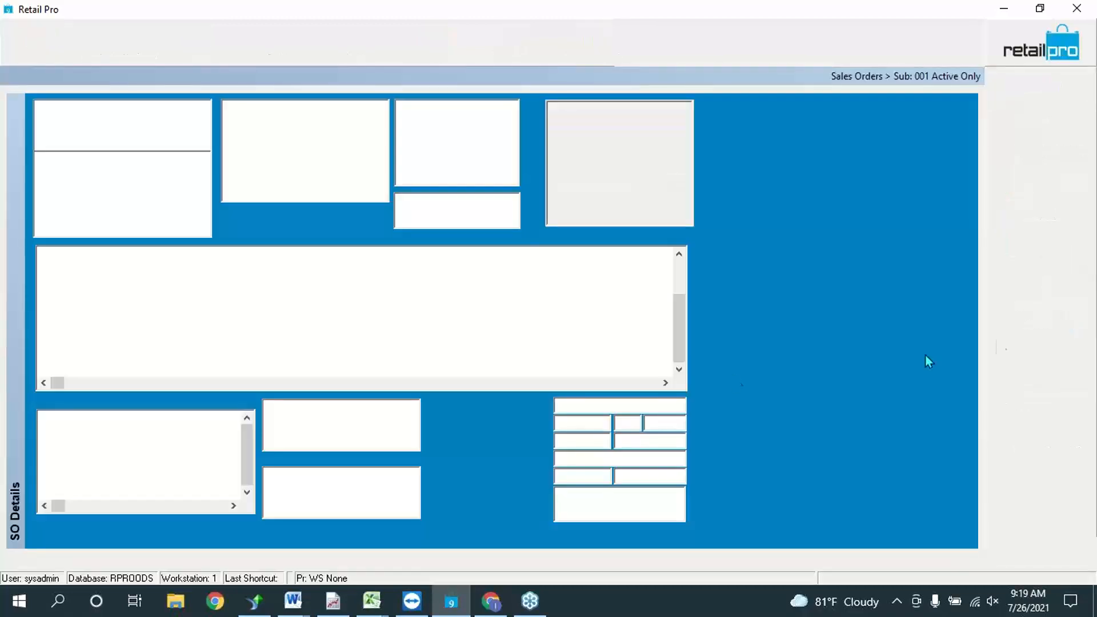
pyautogui.click(423, 283)
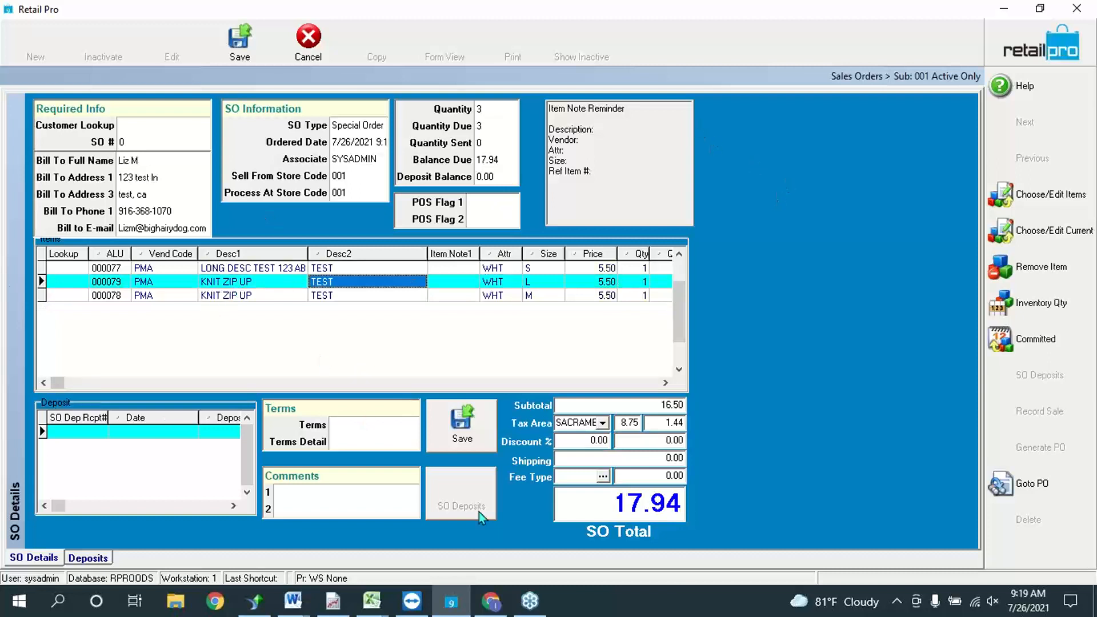
pyautogui.click(444, 422)
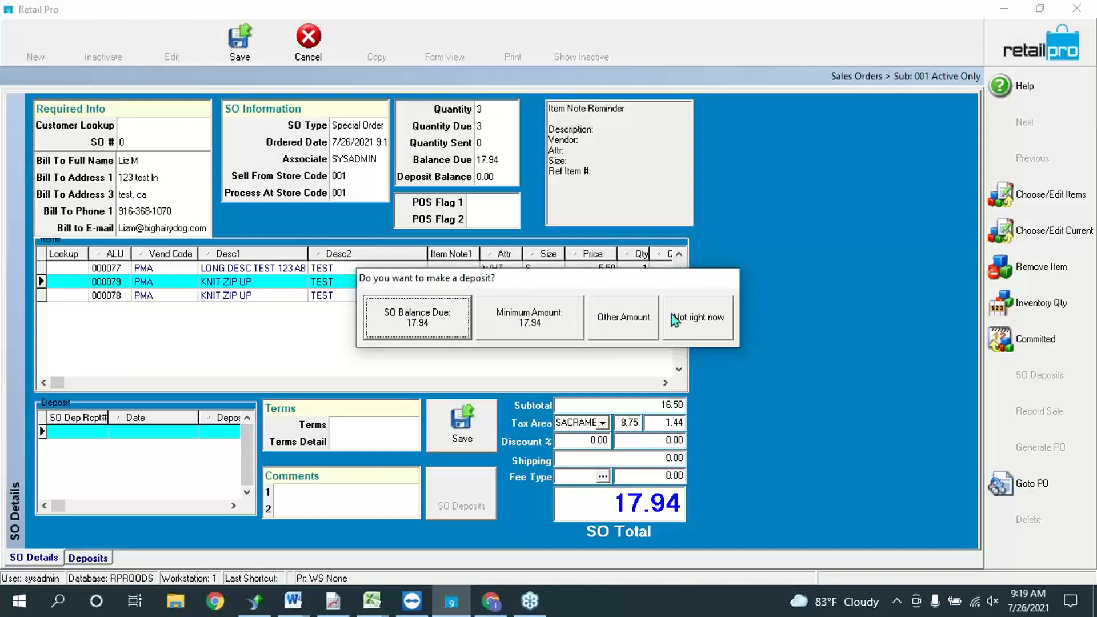
# Step: Set a custom 10.00 deposit amount for the special order and bring up its tender screen
pyautogui.click(629, 316)
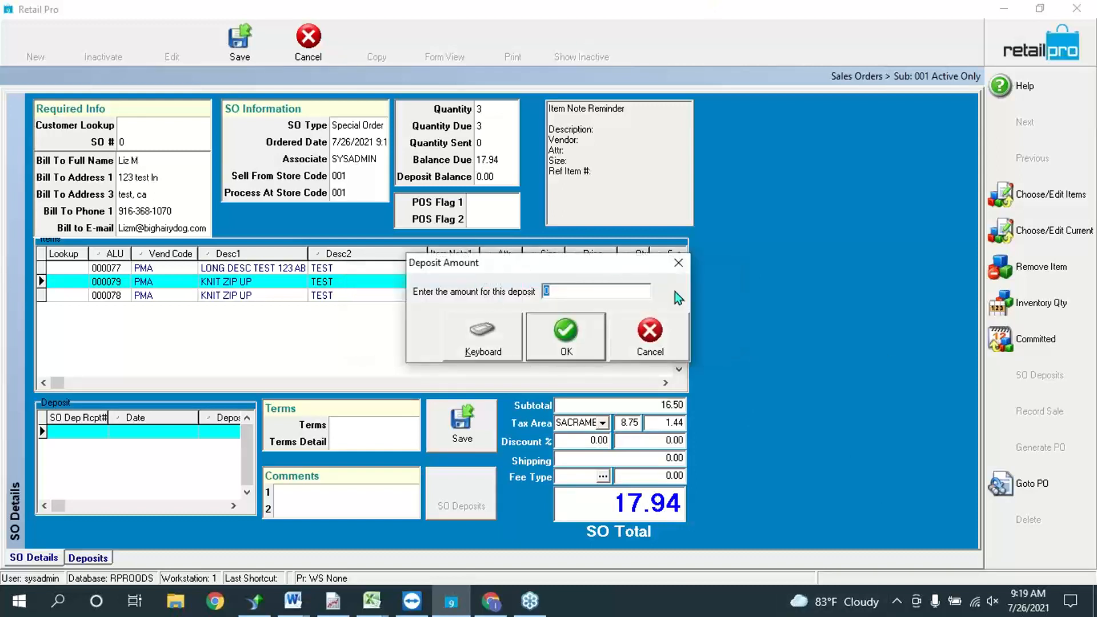
pyautogui.write('10')
pyautogui.click(567, 341)
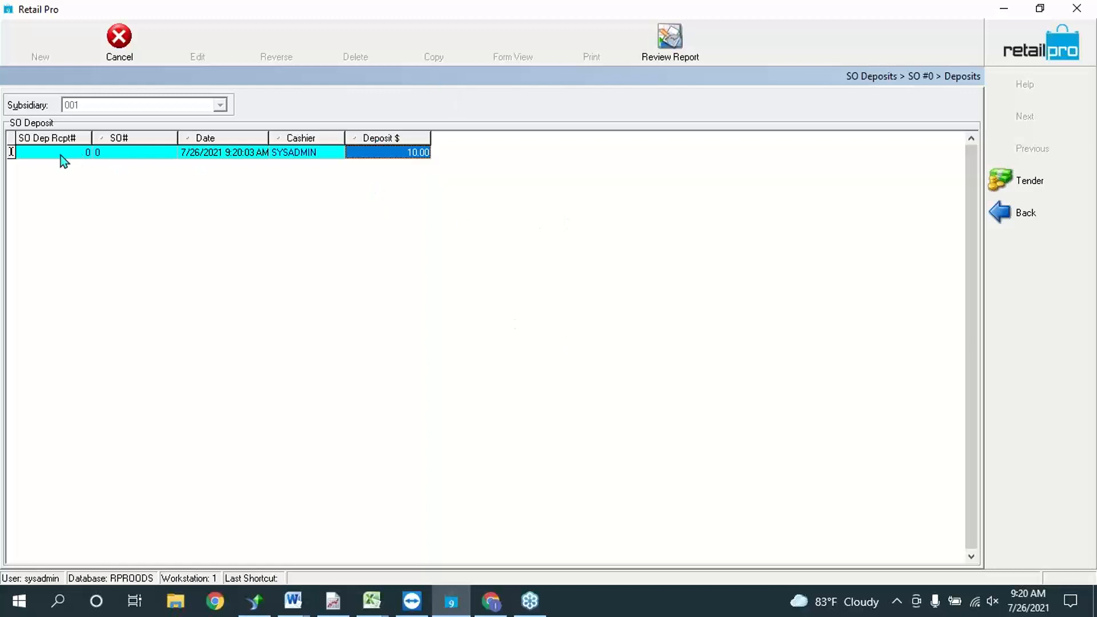
pyautogui.click(390, 152)
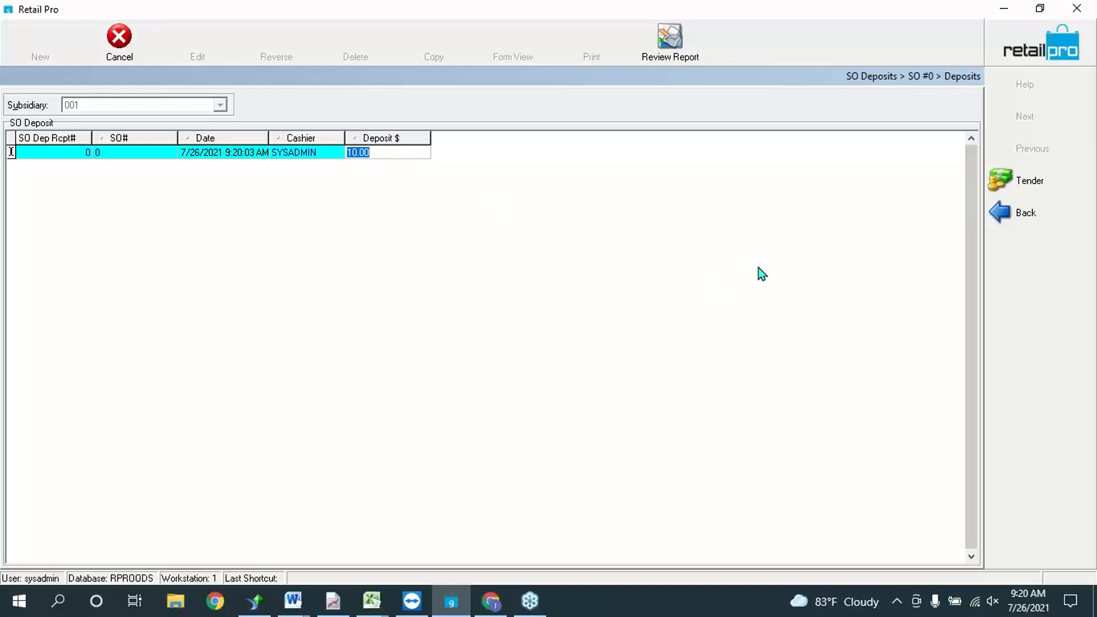
pyautogui.click(1028, 183)
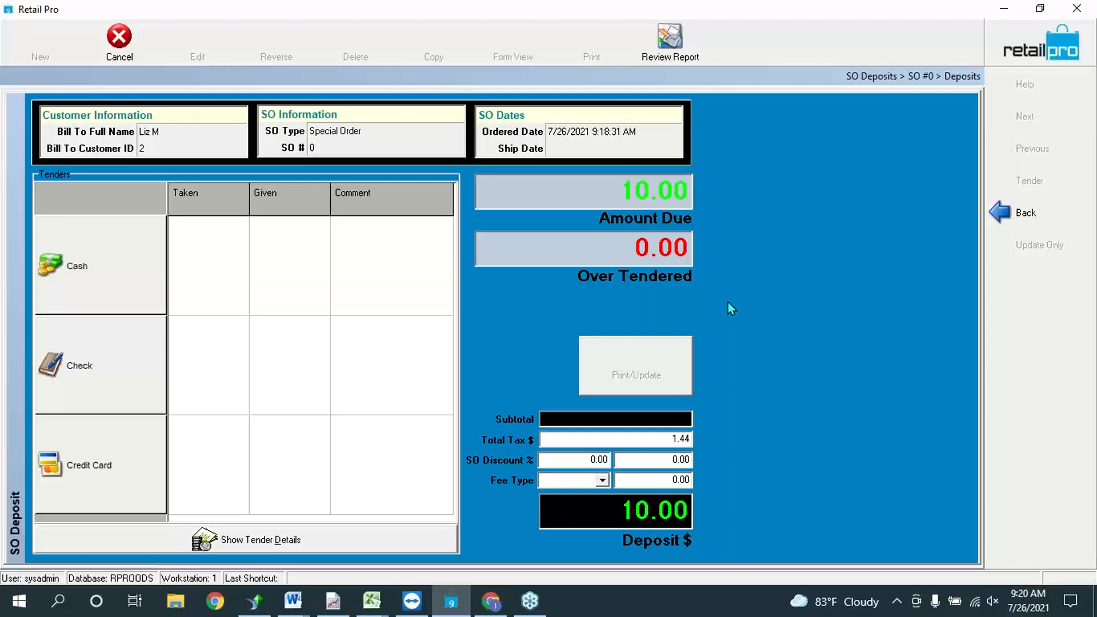
# Step: Pay the 10.00 deposit with 5.00 cash and a 5.00 check, then record it
pyautogui.click(77, 266)
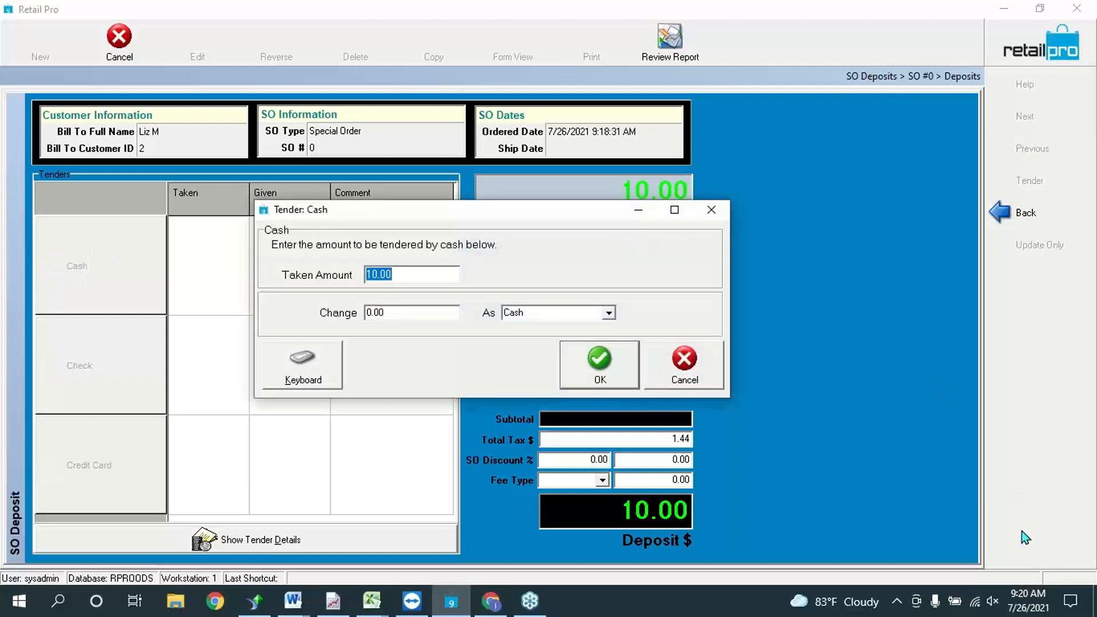
pyautogui.write('5')
pyautogui.click(607, 371)
pyautogui.click(91, 378)
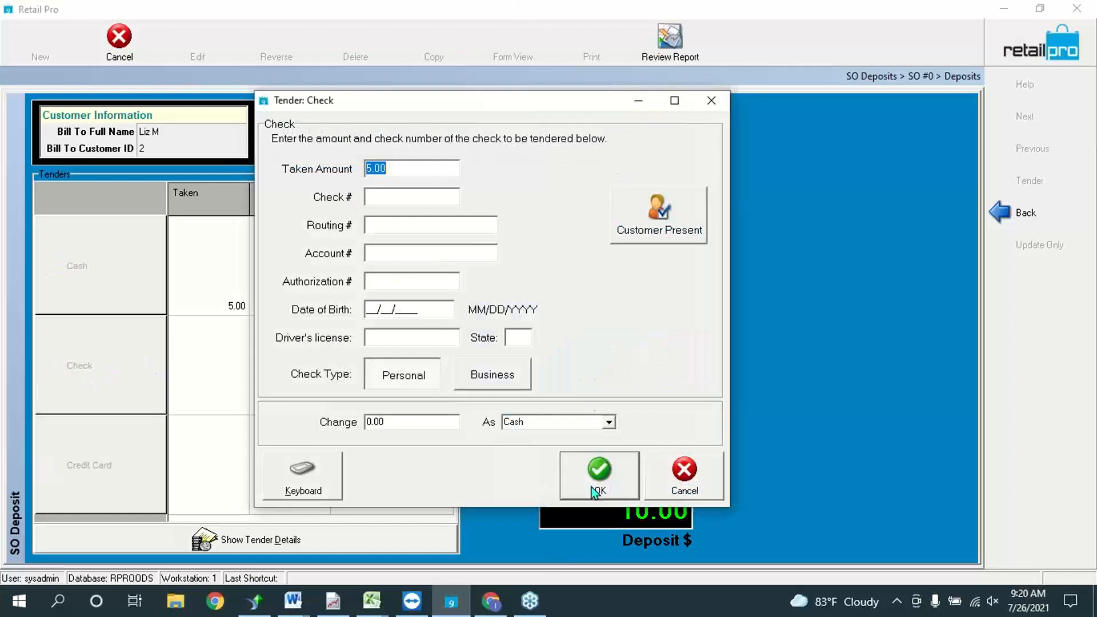
pyautogui.click(609, 465)
pyautogui.click(526, 329)
pyautogui.write('12345678')
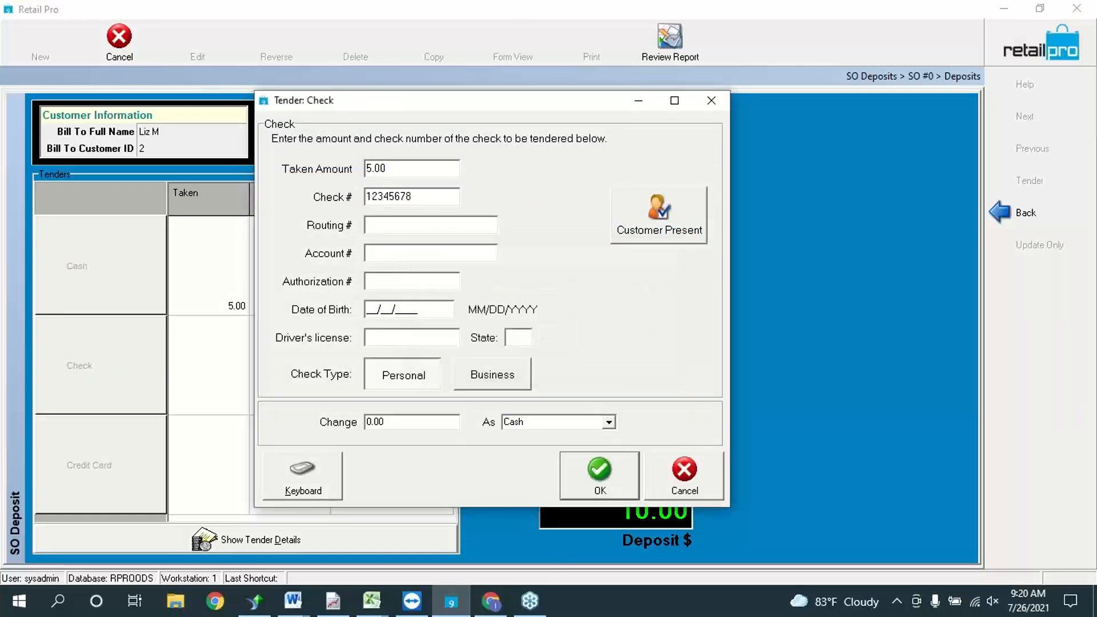
pyautogui.click(603, 470)
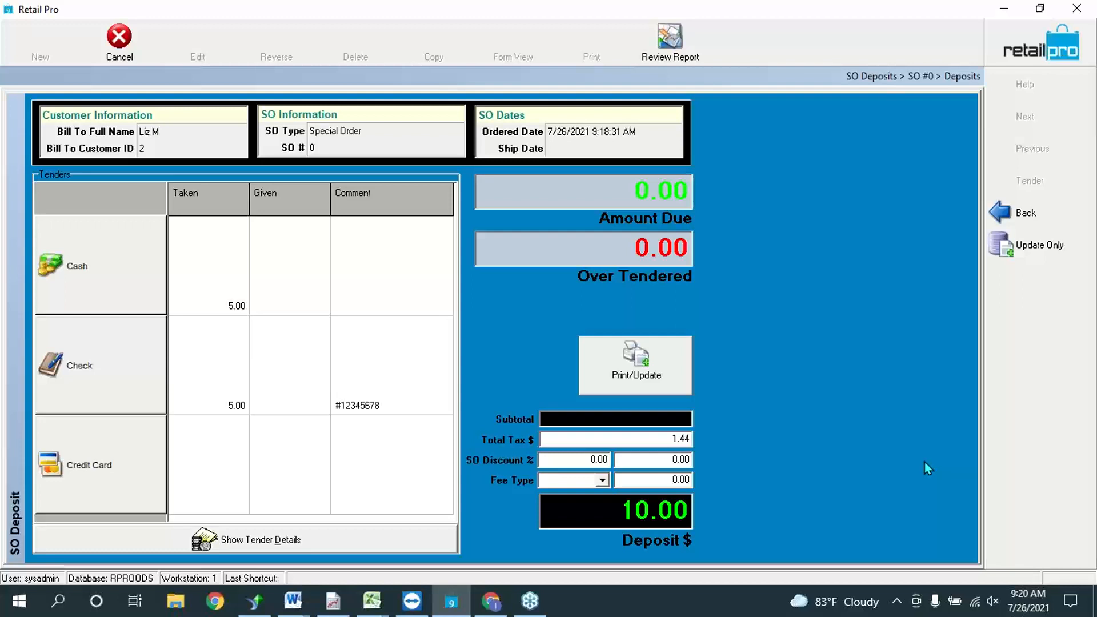
pyautogui.click(633, 347)
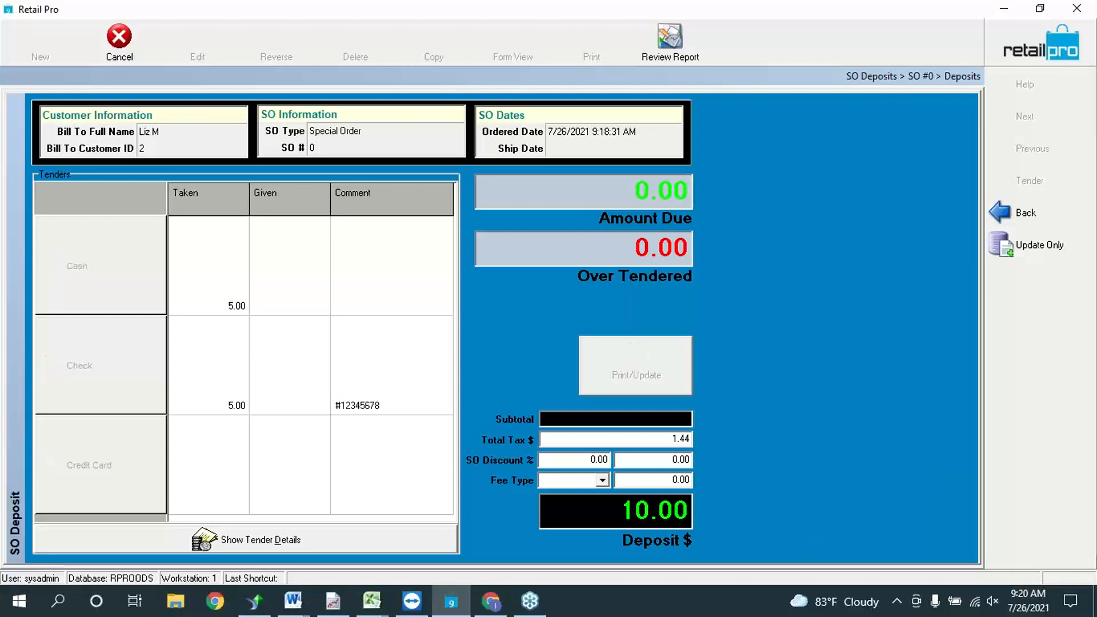
pyautogui.click(547, 331)
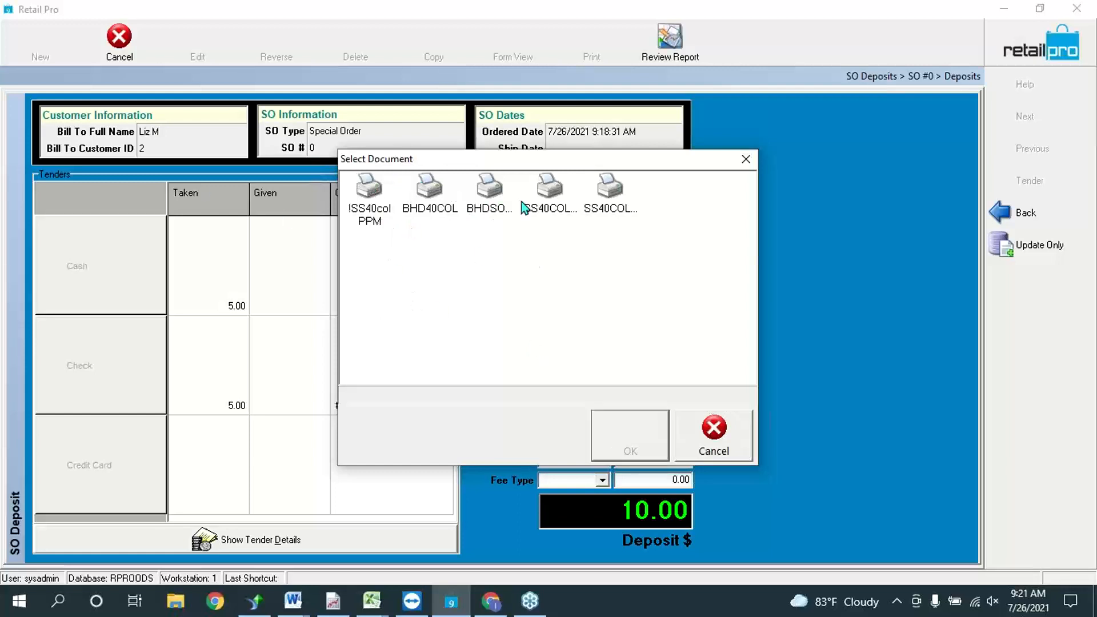
# Step: Preview the deposit receipt using the BHDSODep document layout
pyautogui.click(504, 203)
pyautogui.click(630, 443)
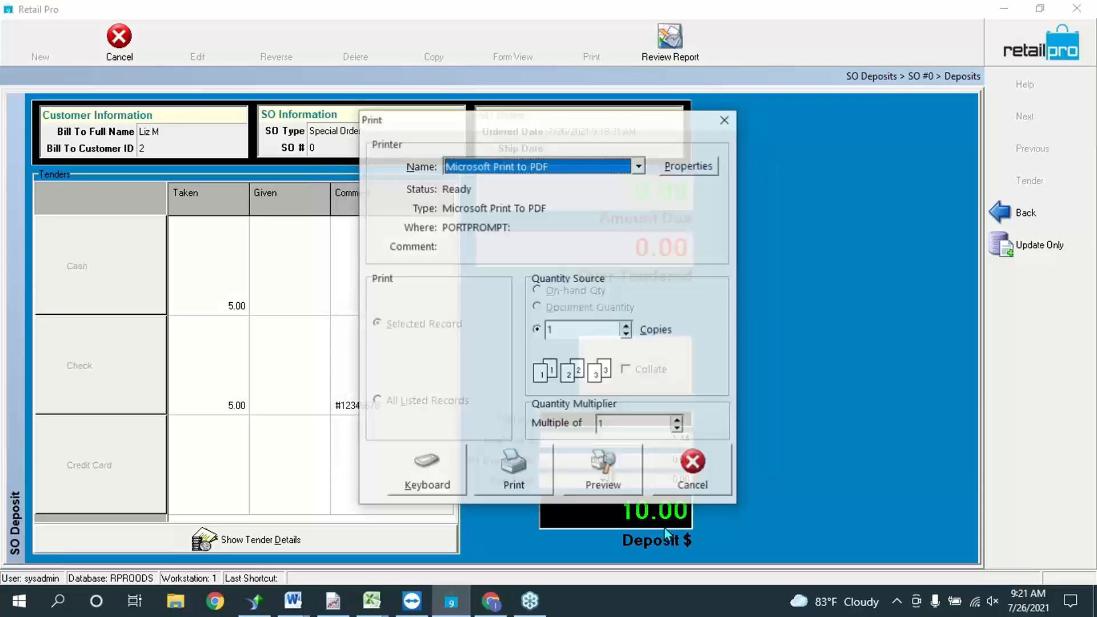
pyautogui.click(617, 471)
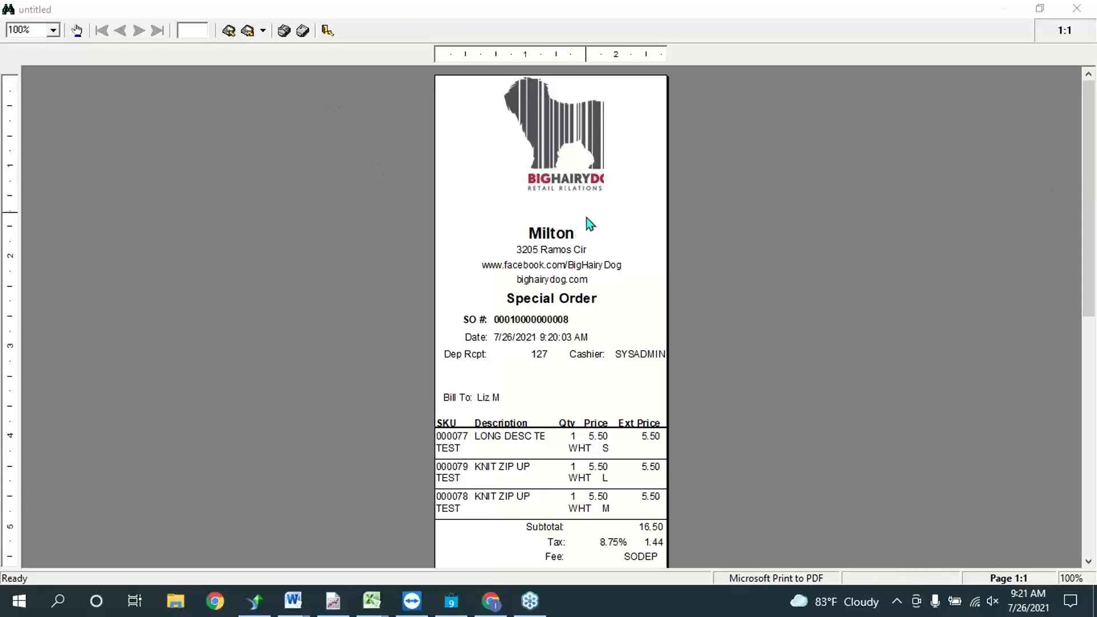
pyautogui.scroll(-3, 609, 272)
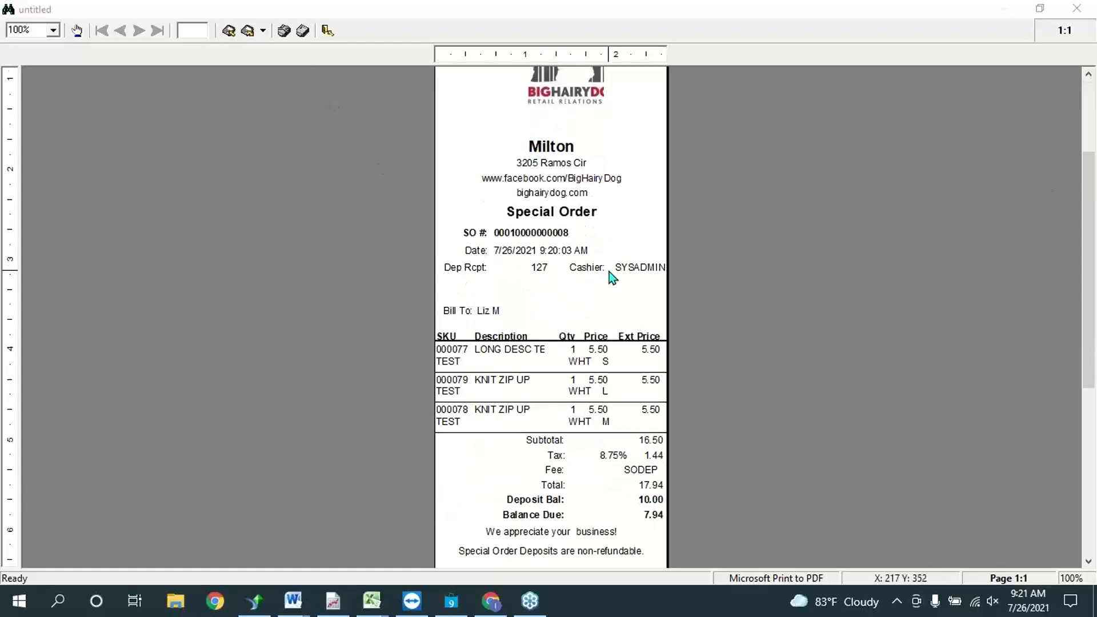
pyautogui.scroll(-4, 609, 272)
pyautogui.scroll(1, 873, 372)
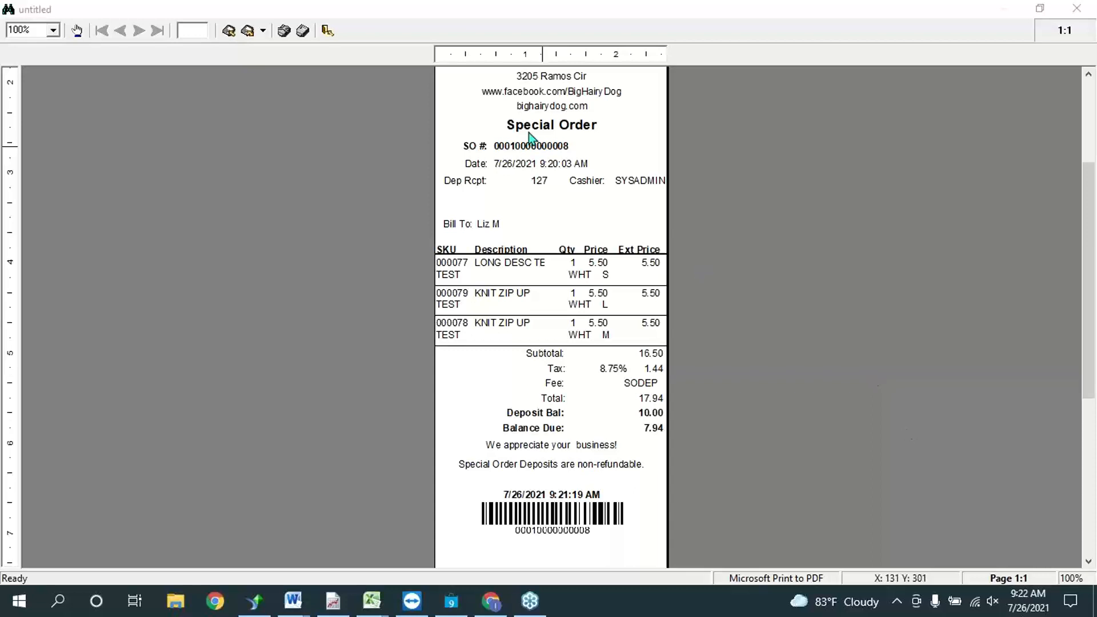
# Step: Close the receipt preview without saving and return to the sales order details
pyautogui.click(431, 264)
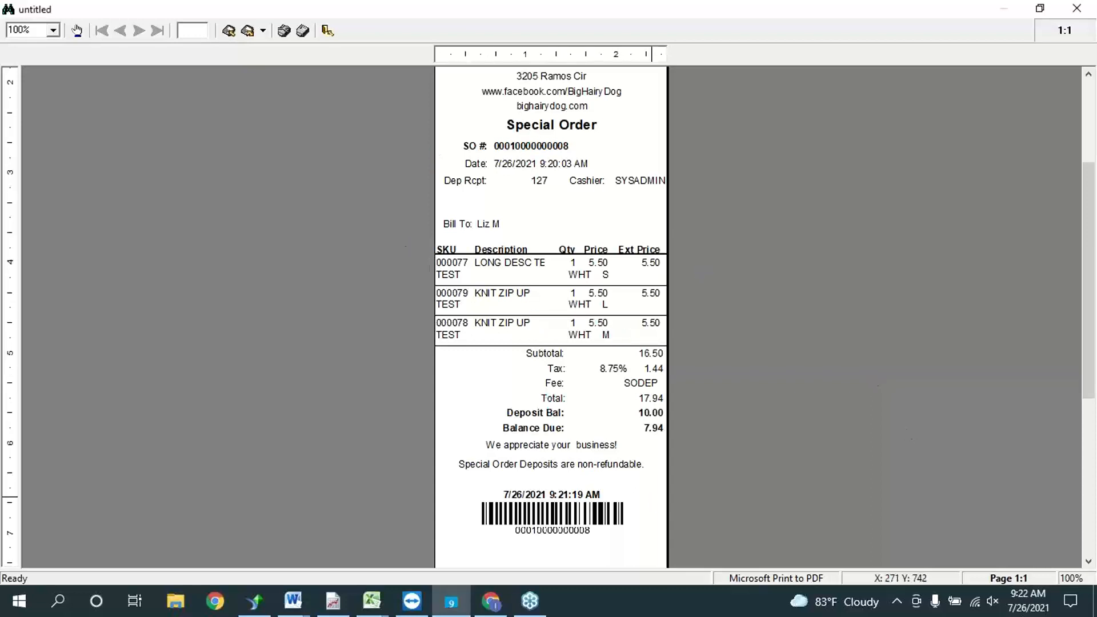
pyautogui.scroll(-2, 681, 448)
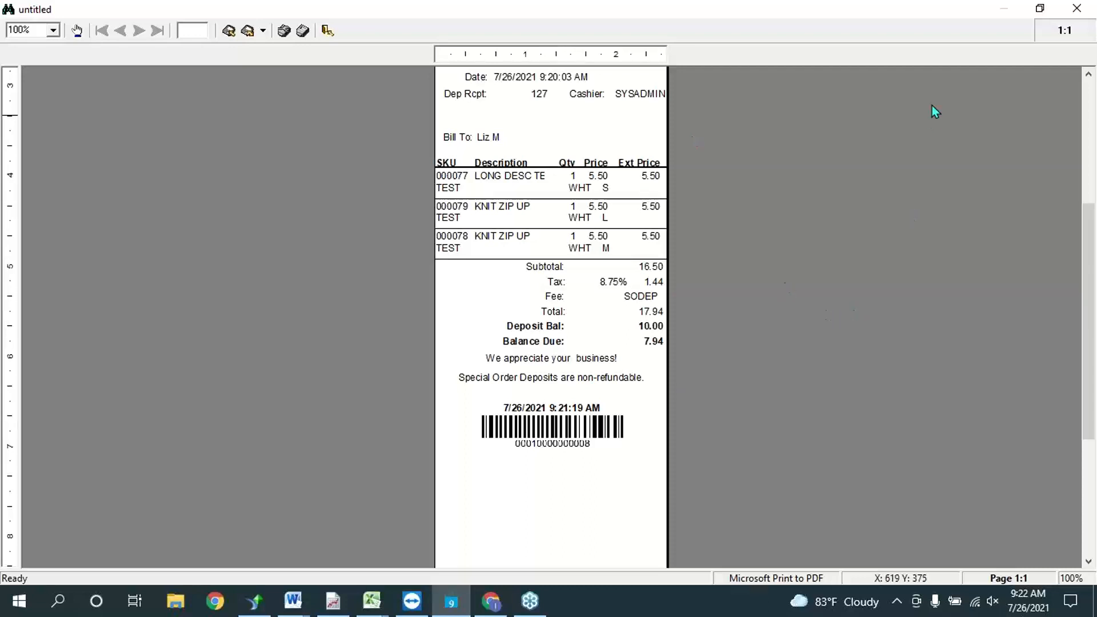
pyautogui.click(1076, 8)
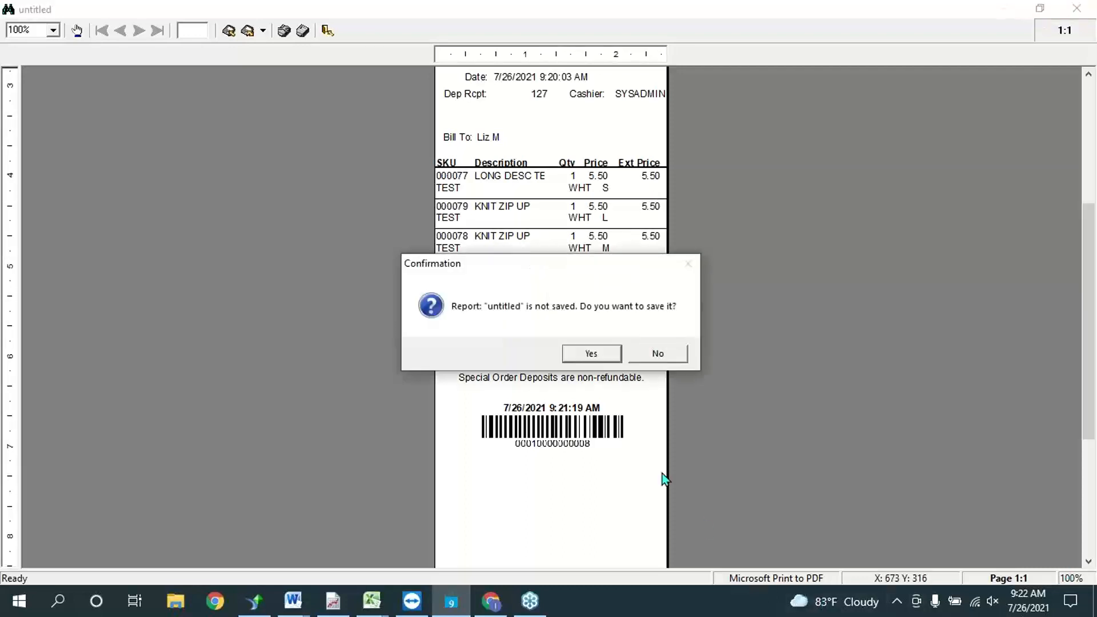
pyautogui.click(658, 354)
pyautogui.click(1030, 215)
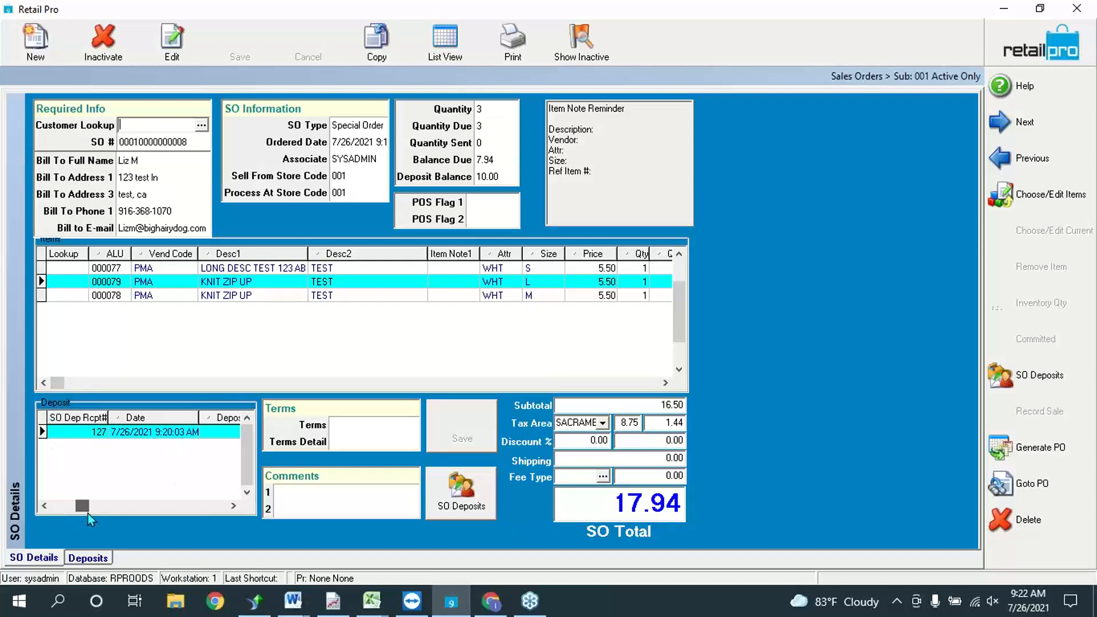
# Step: Scroll through the deposit grid on the order details screen
pyautogui.moveTo(136, 514); pyautogui.dragTo(41, 506)
pyautogui.click(434, 39)
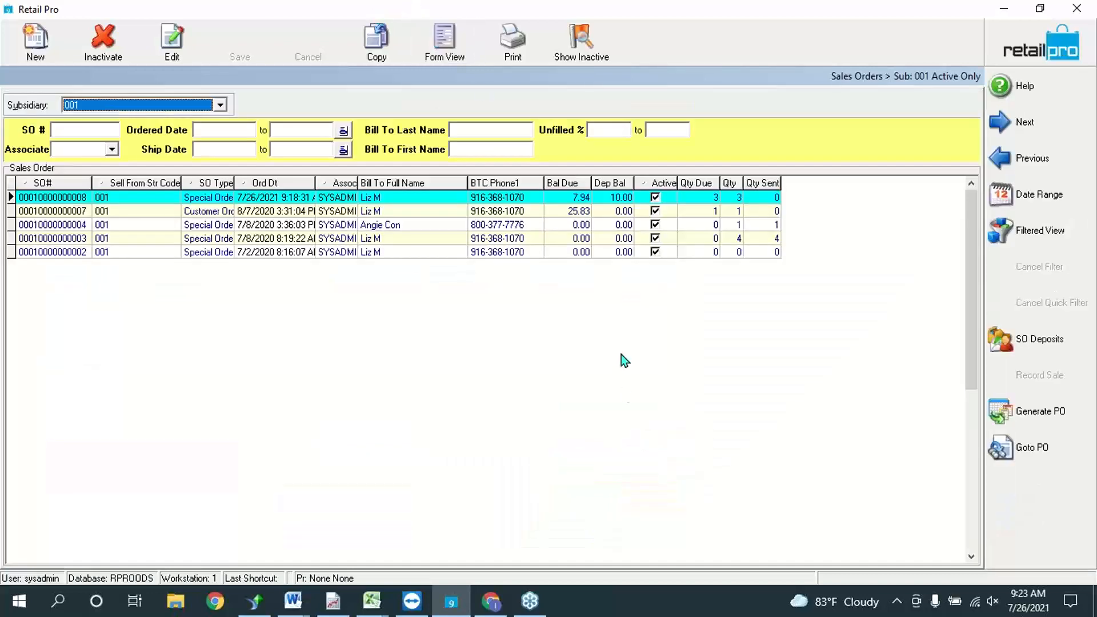
pyautogui.click(219, 199)
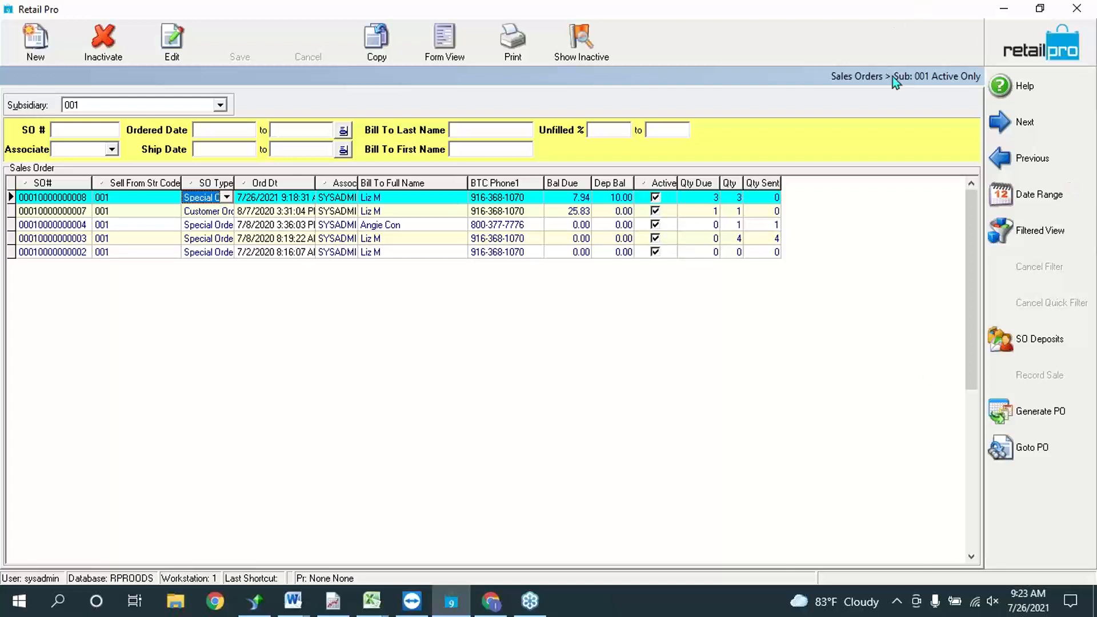
pyautogui.click(1036, 196)
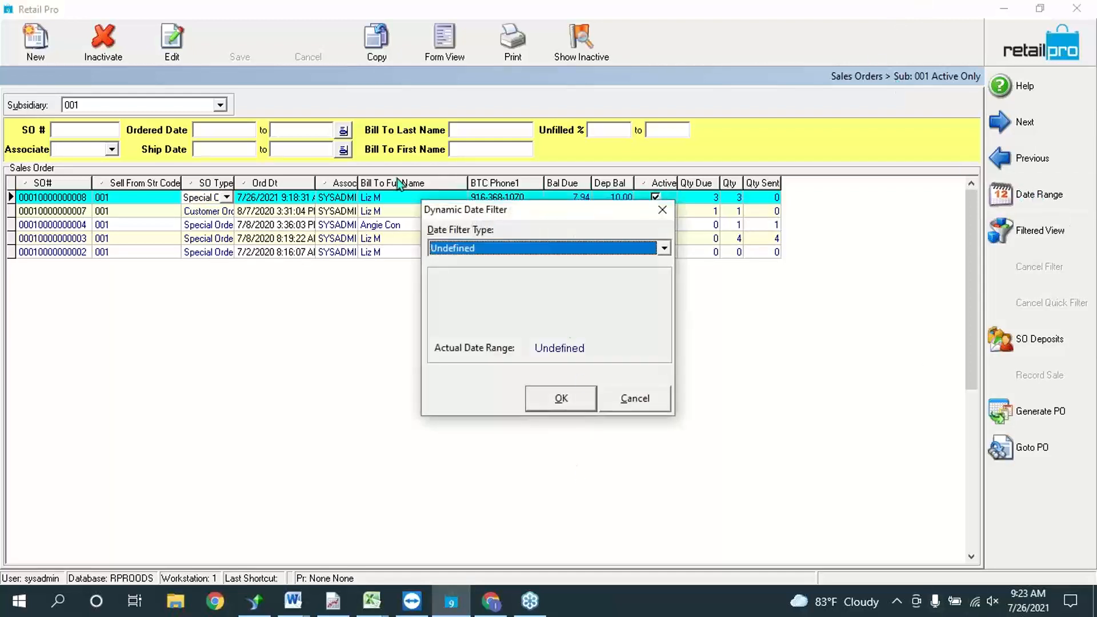
pyautogui.click(565, 248)
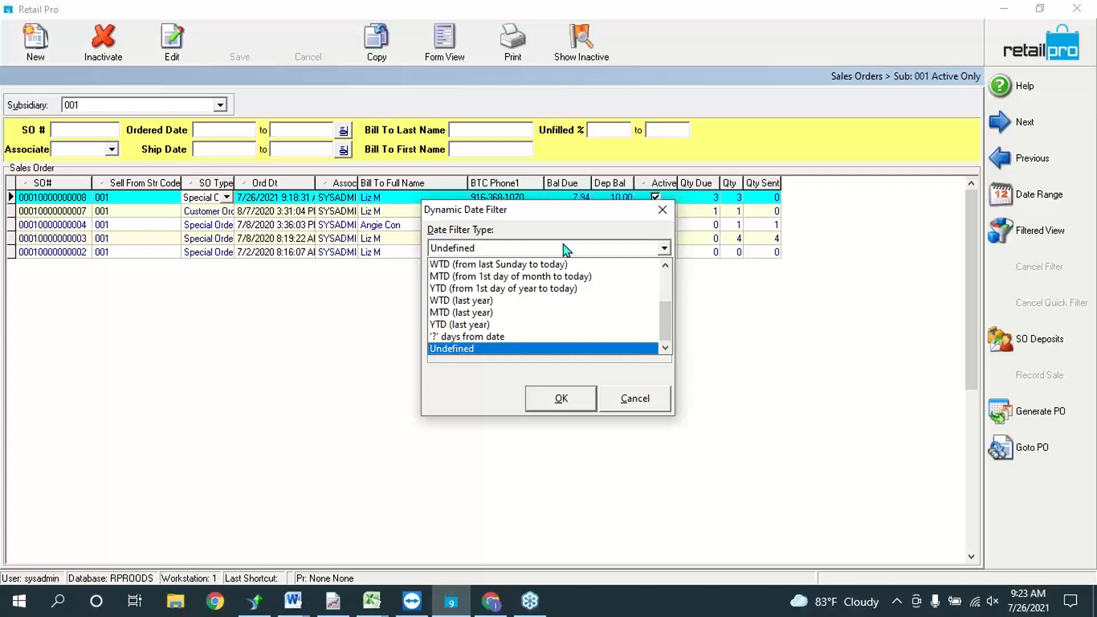
pyautogui.click(660, 207)
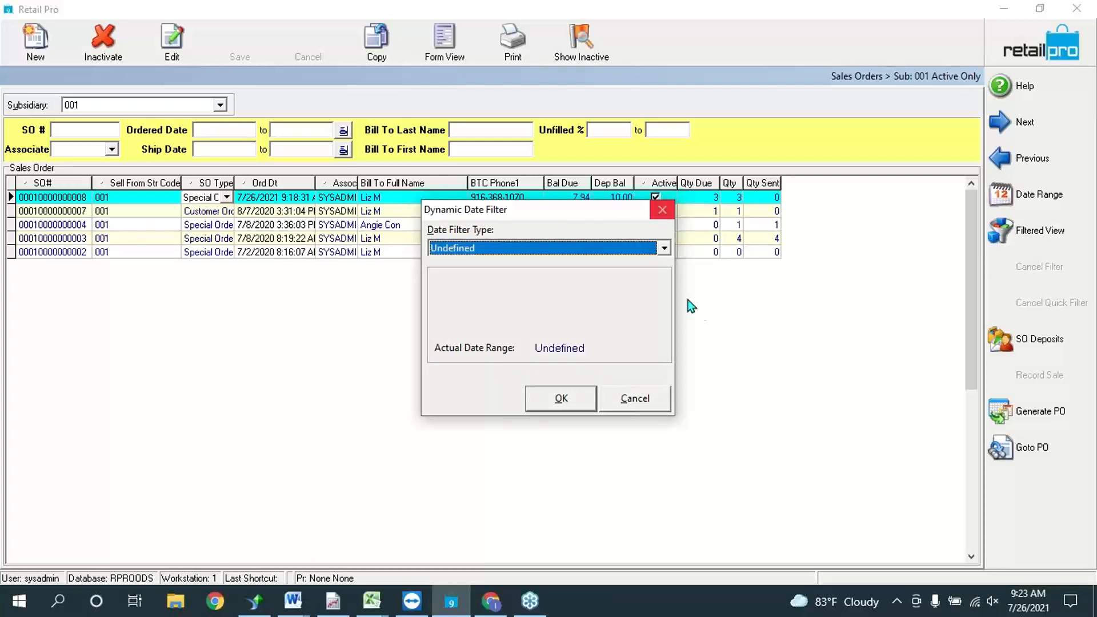
pyautogui.click(663, 210)
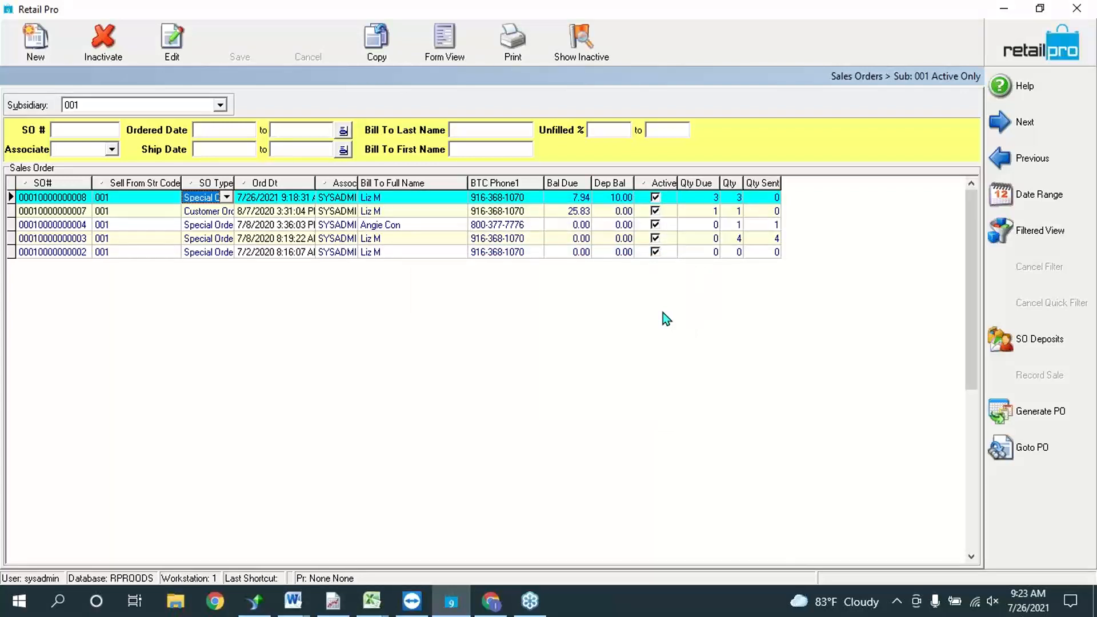
# Step: Inactivate the older sales orders, starting with the 7/8/2020 8:19 AM one, keeping only the special and customer orders
pyautogui.click(586, 253)
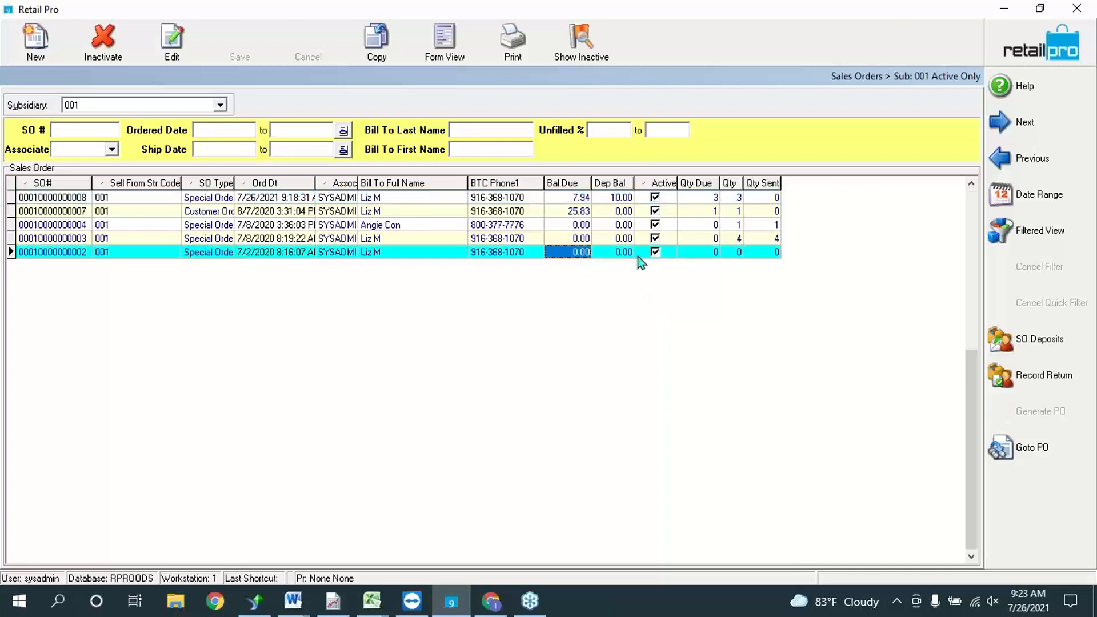
pyautogui.click(576, 238)
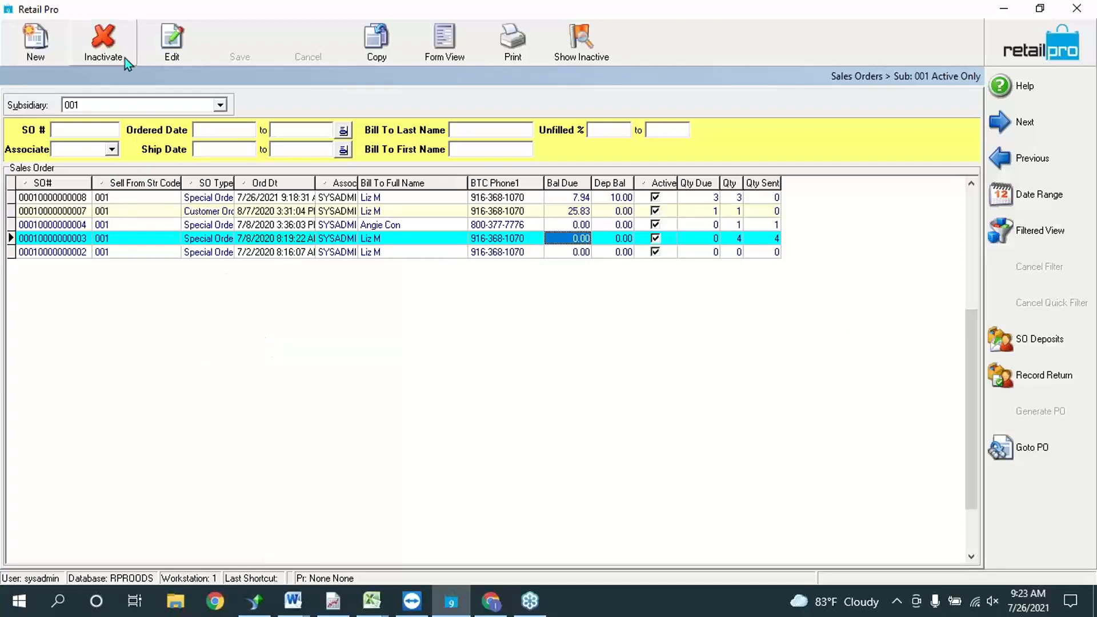
pyautogui.click(104, 40)
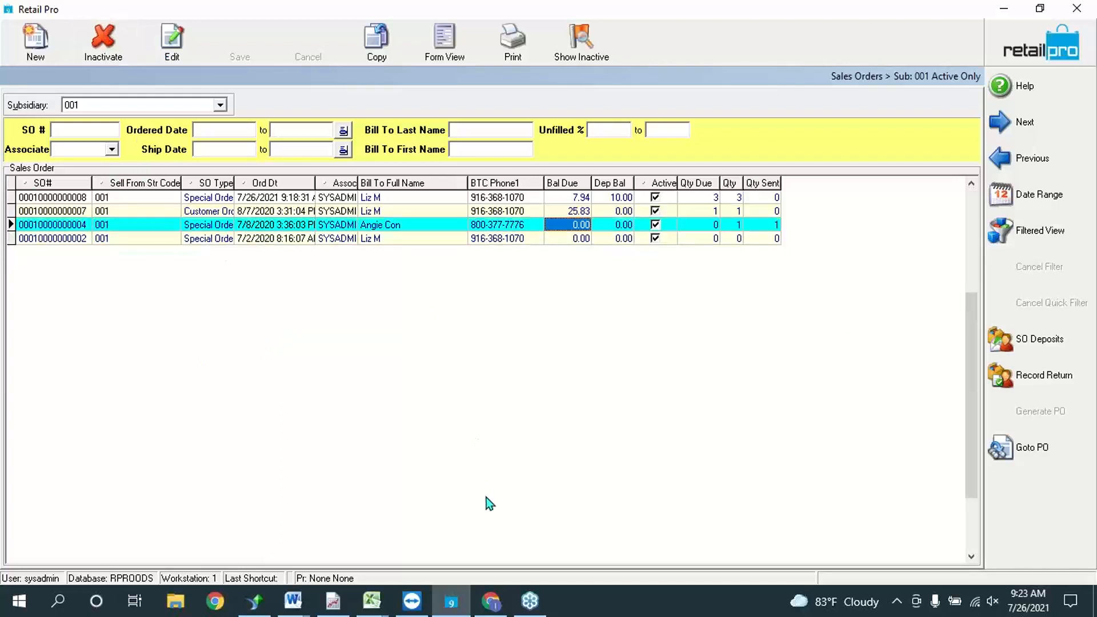
pyautogui.click(735, 228)
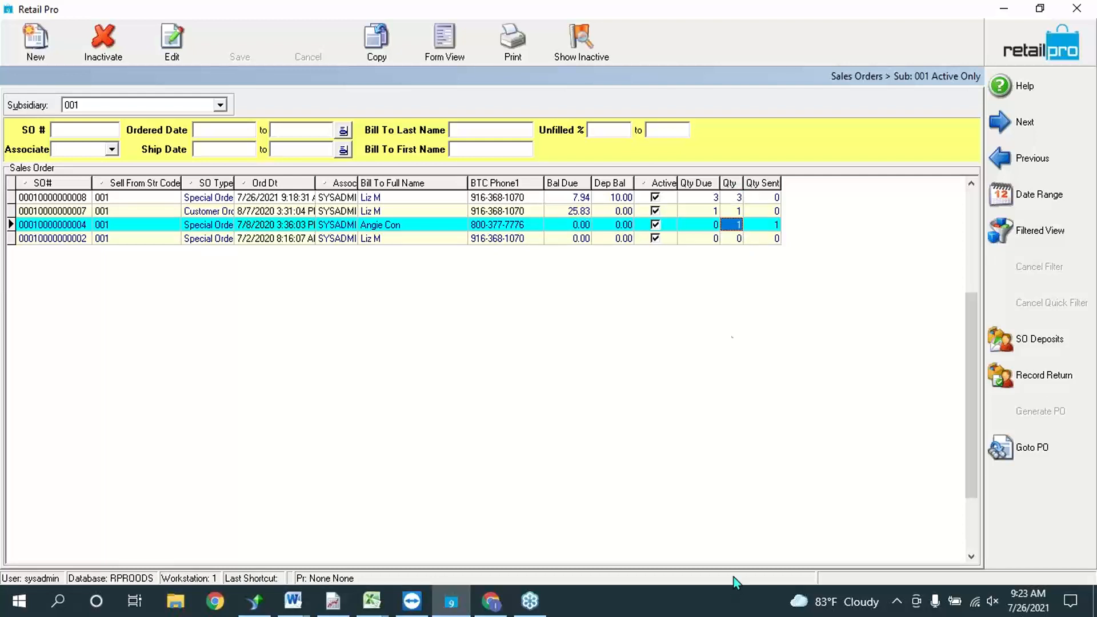
pyautogui.click(707, 227)
pyautogui.click(104, 43)
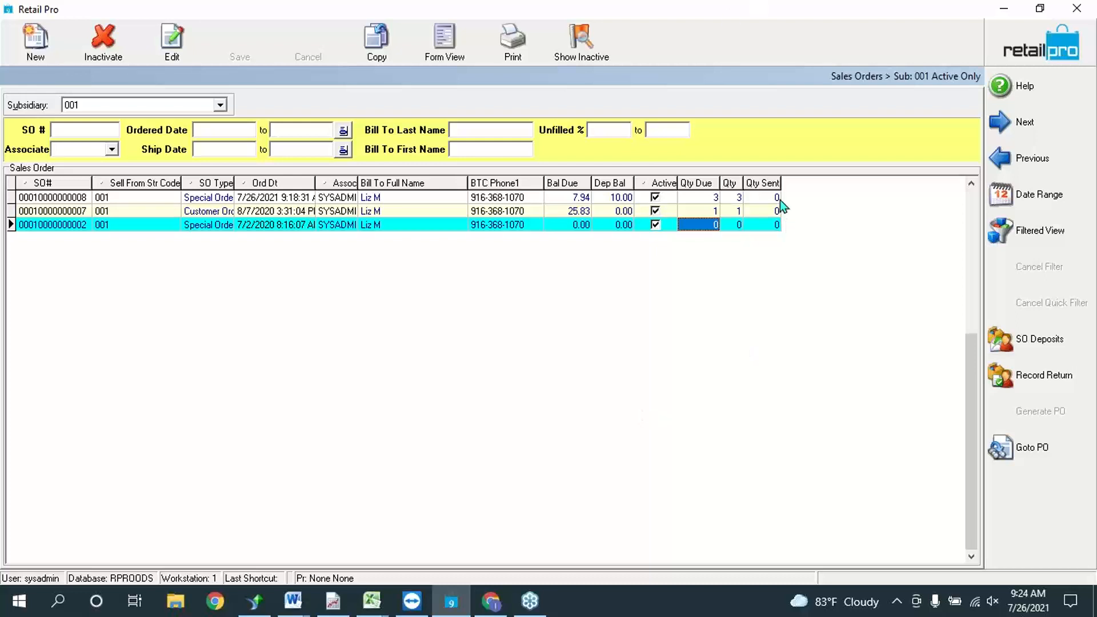
pyautogui.click(761, 227)
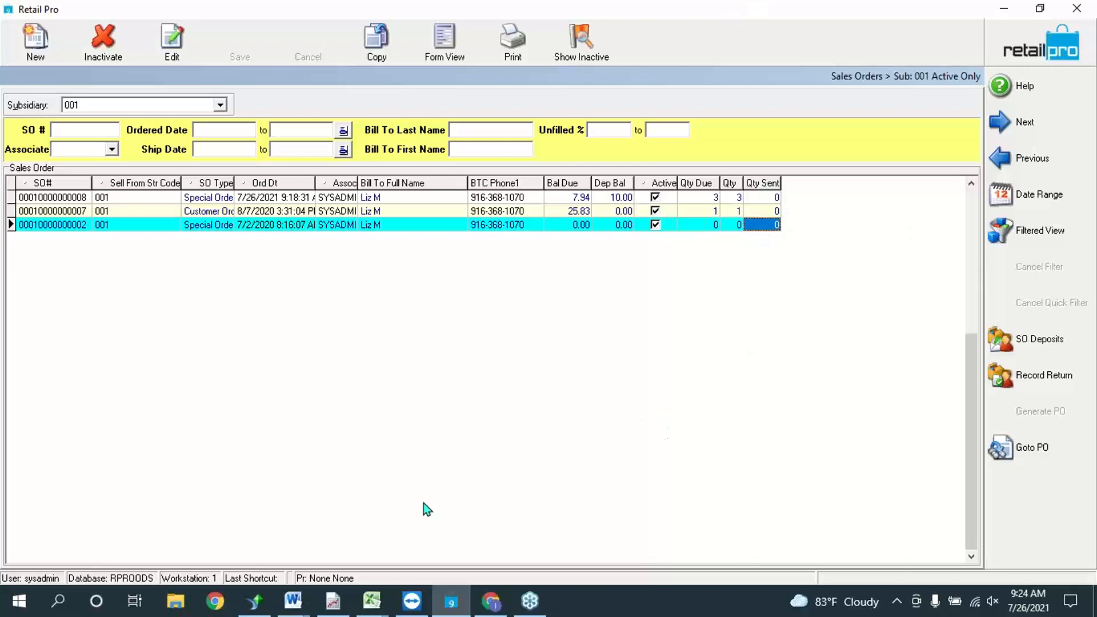
pyautogui.click(90, 59)
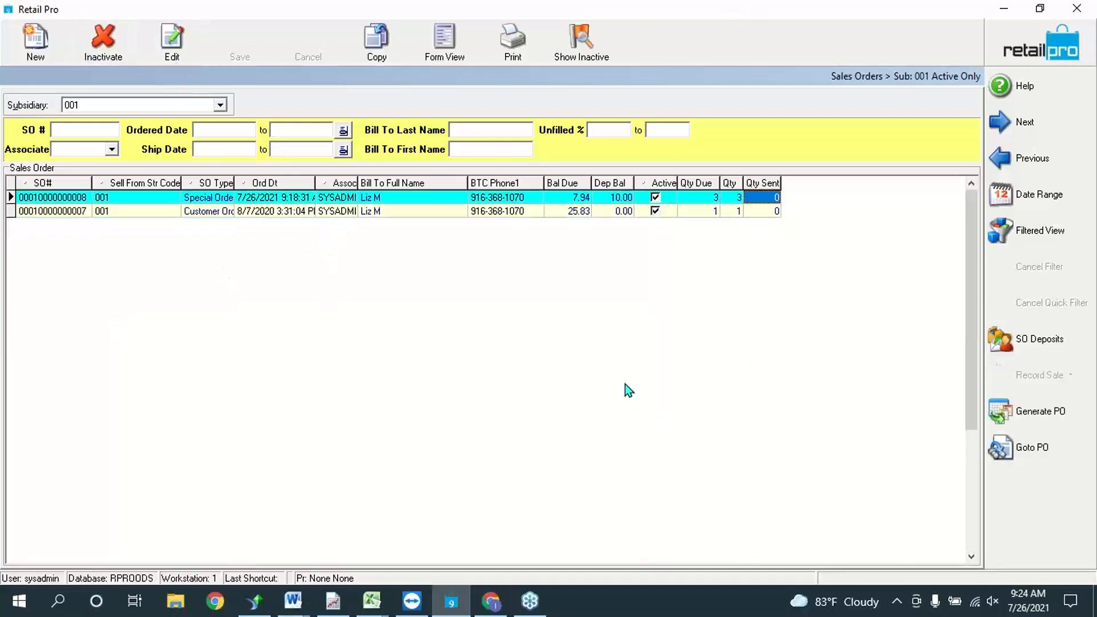
pyautogui.click(606, 211)
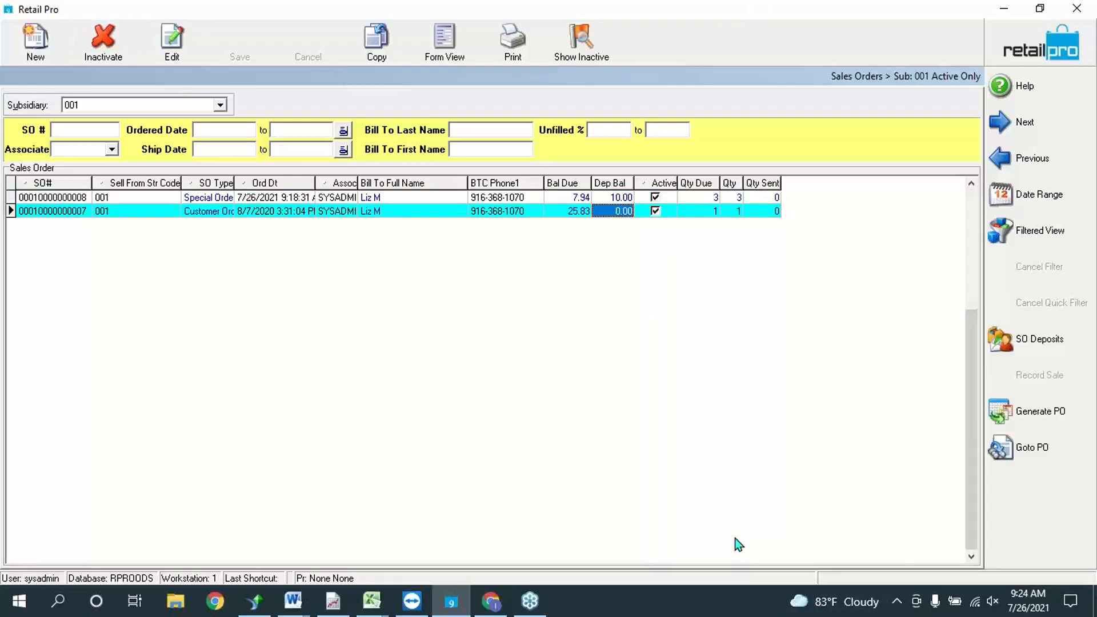
pyautogui.click(540, 200)
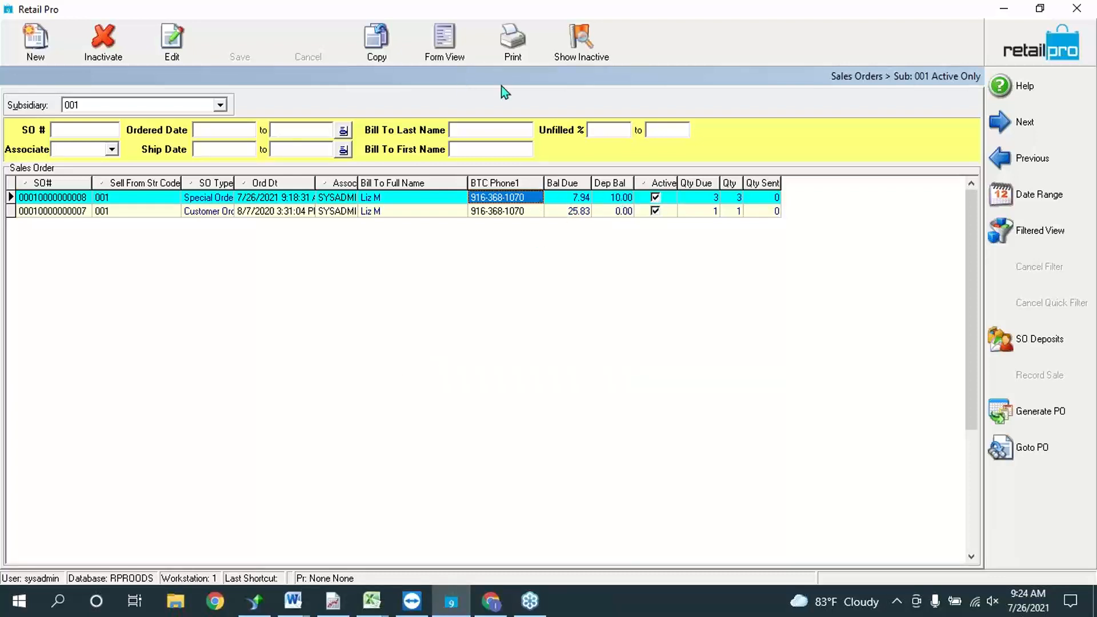
pyautogui.click(532, 211)
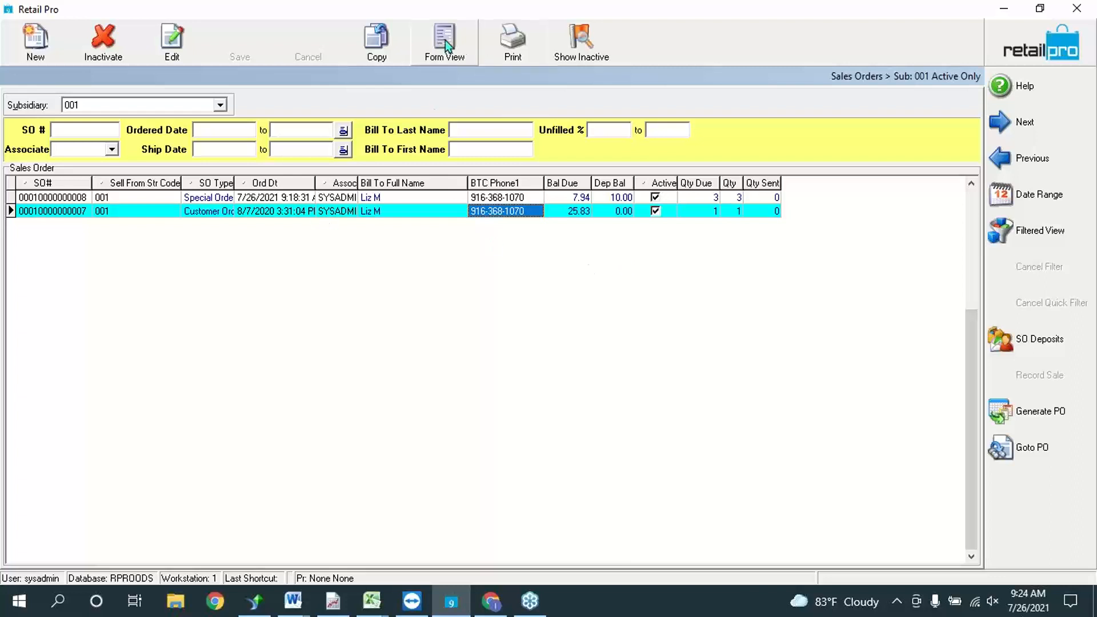
pyautogui.click(439, 214)
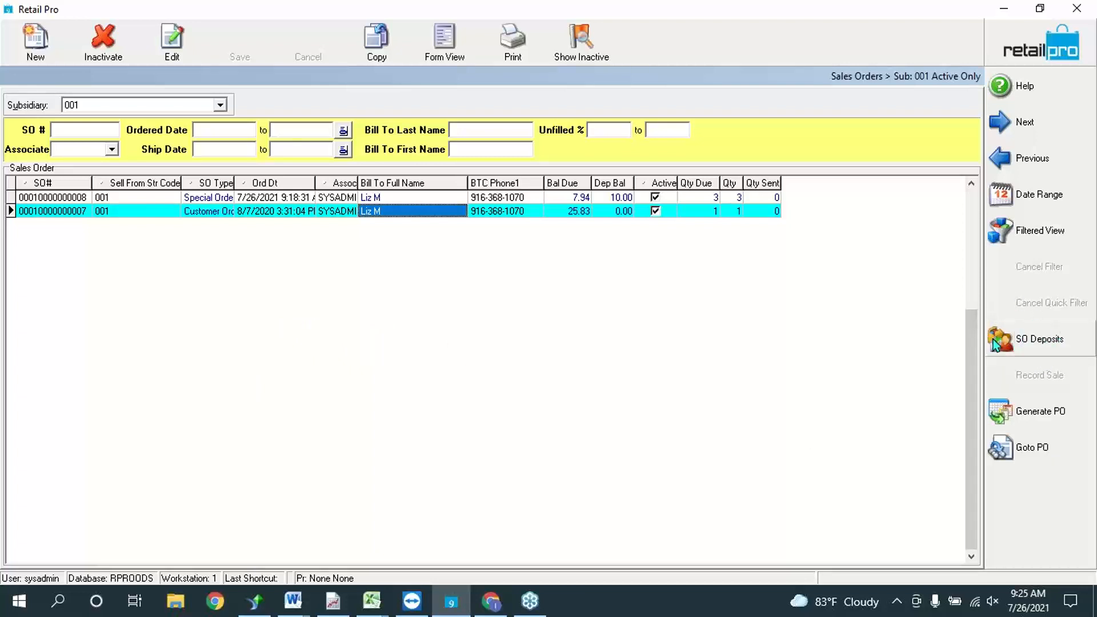
pyautogui.rightClick(1024, 486)
pyautogui.click(1020, 496)
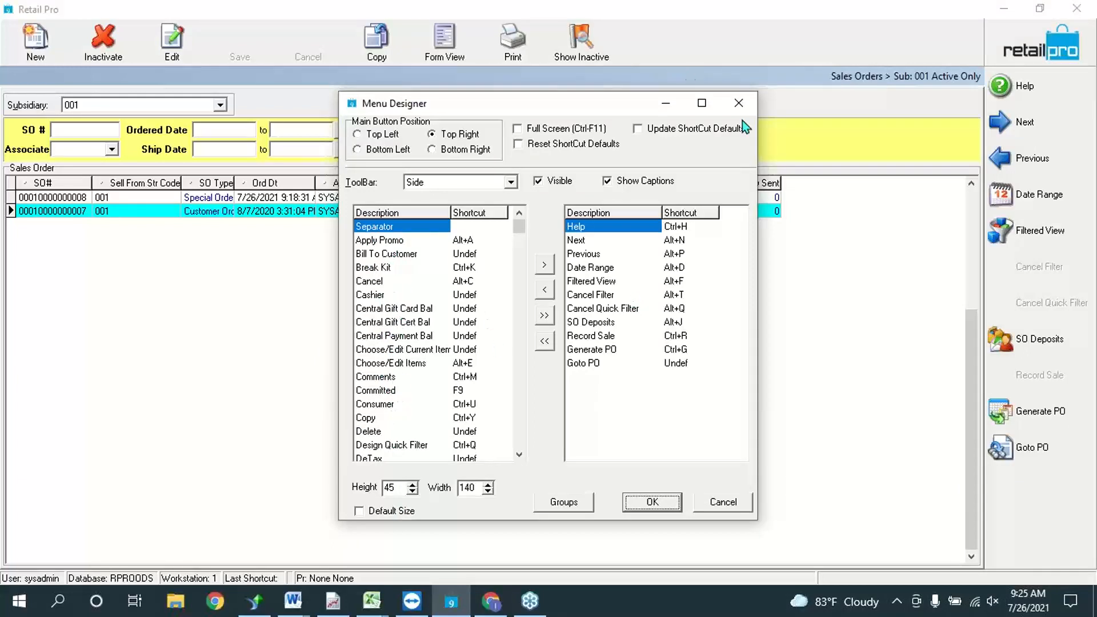
pyautogui.click(750, 108)
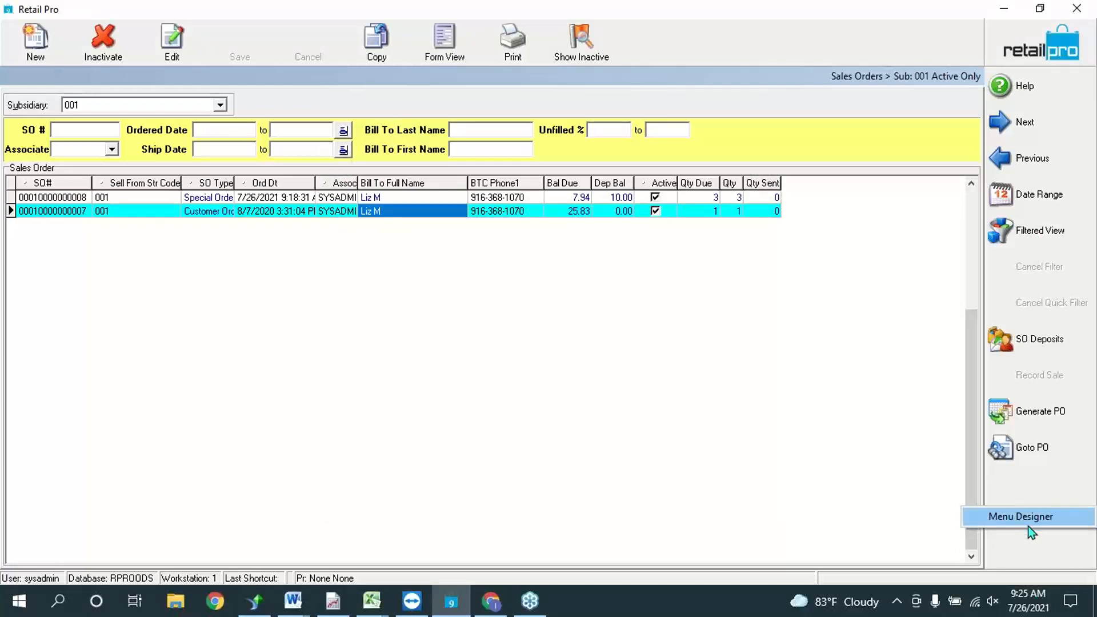
pyautogui.click(1030, 519)
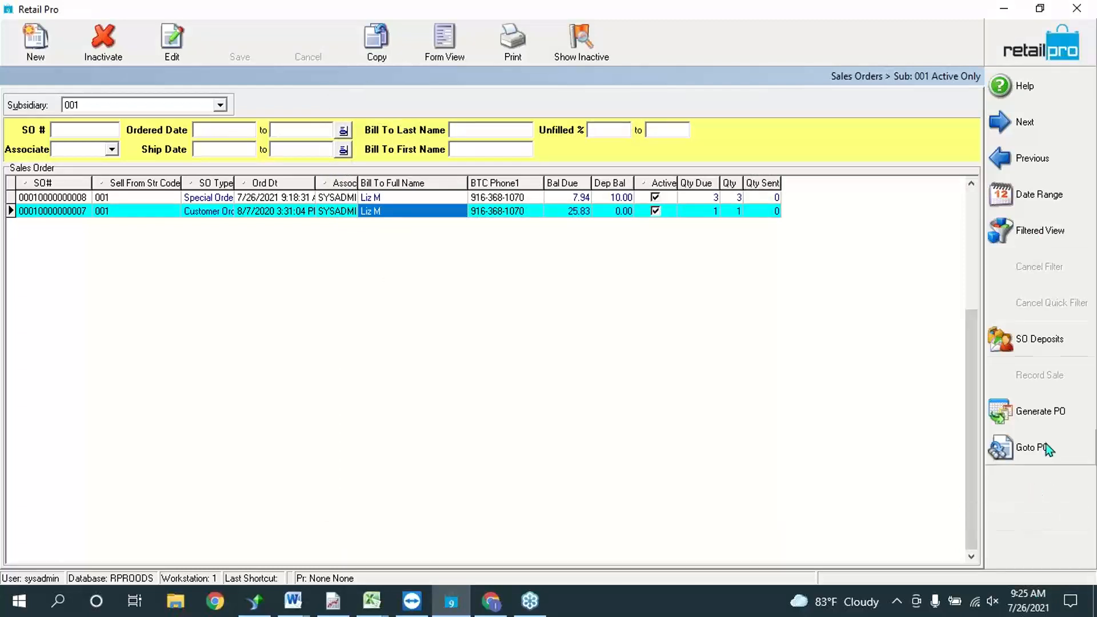
# Step: Create a new customer order deposit, raising the 12.92 minimum amount to 13
pyautogui.click(1036, 338)
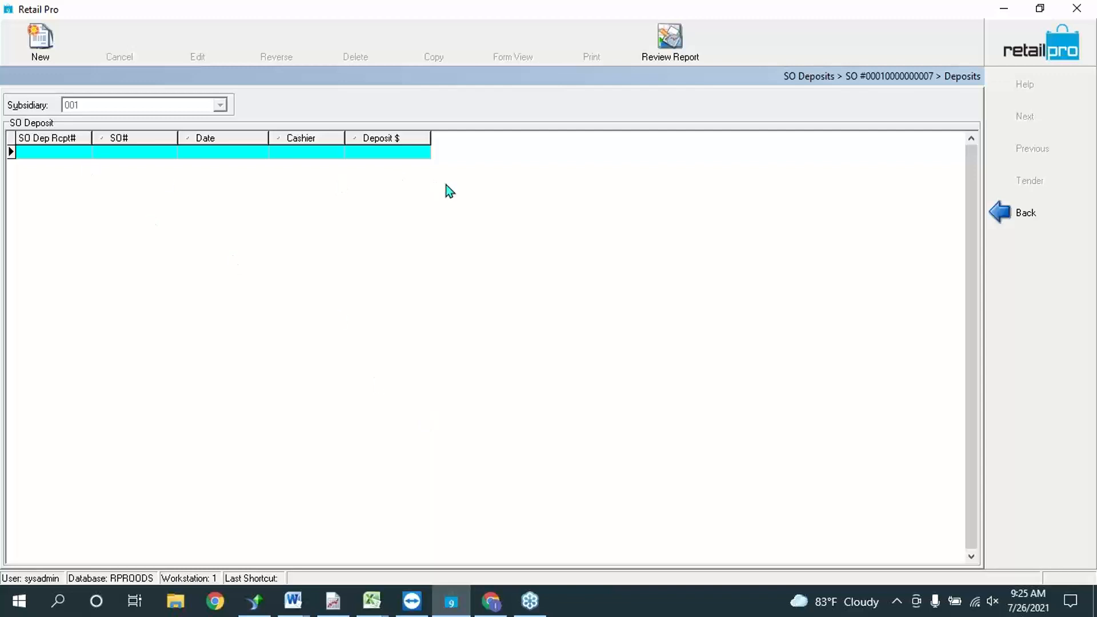
pyautogui.click(41, 42)
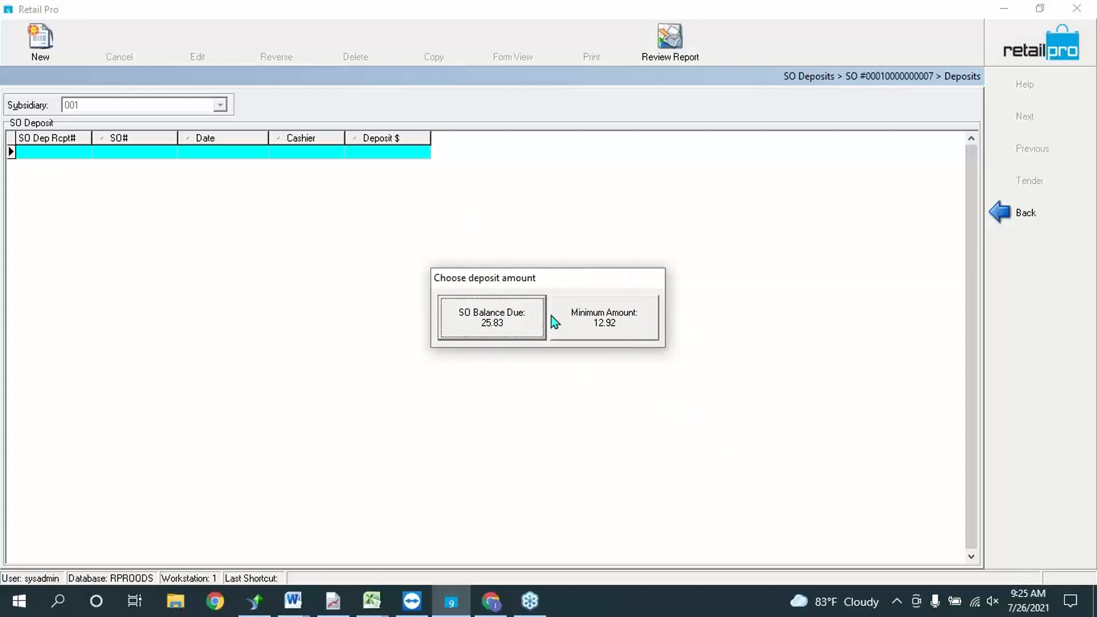
pyautogui.click(603, 320)
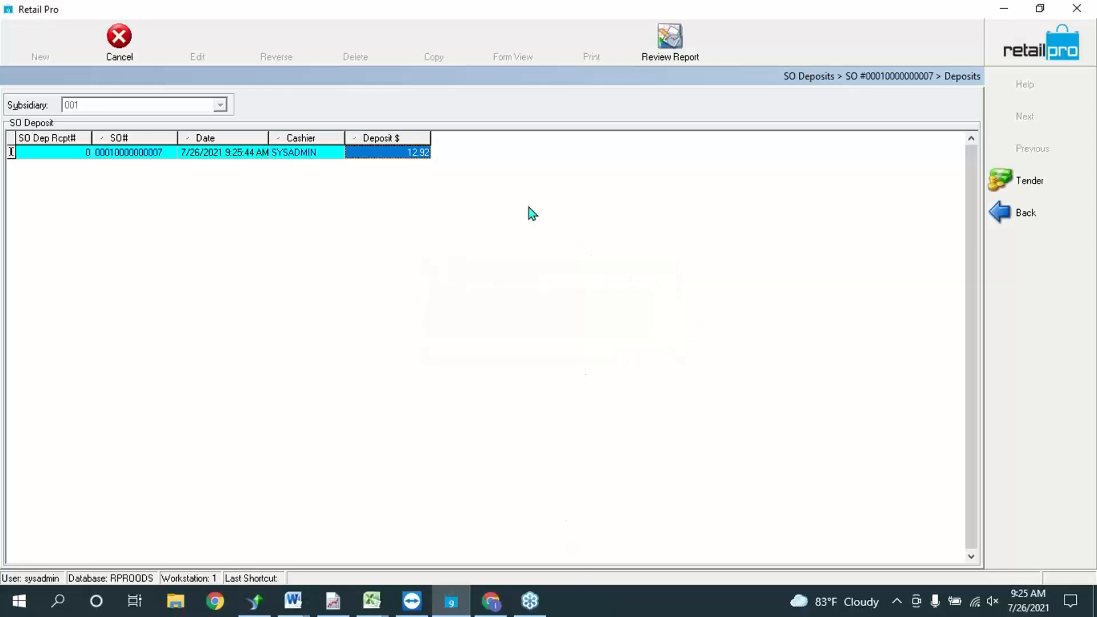
pyautogui.click(419, 156)
pyautogui.write('13')
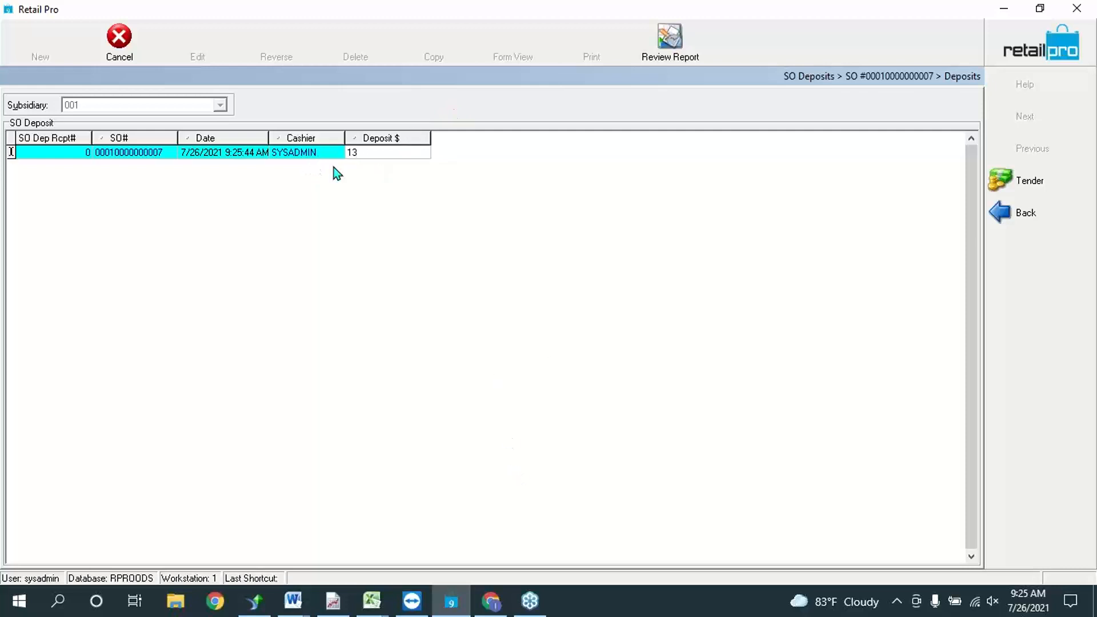
pyautogui.click(1020, 183)
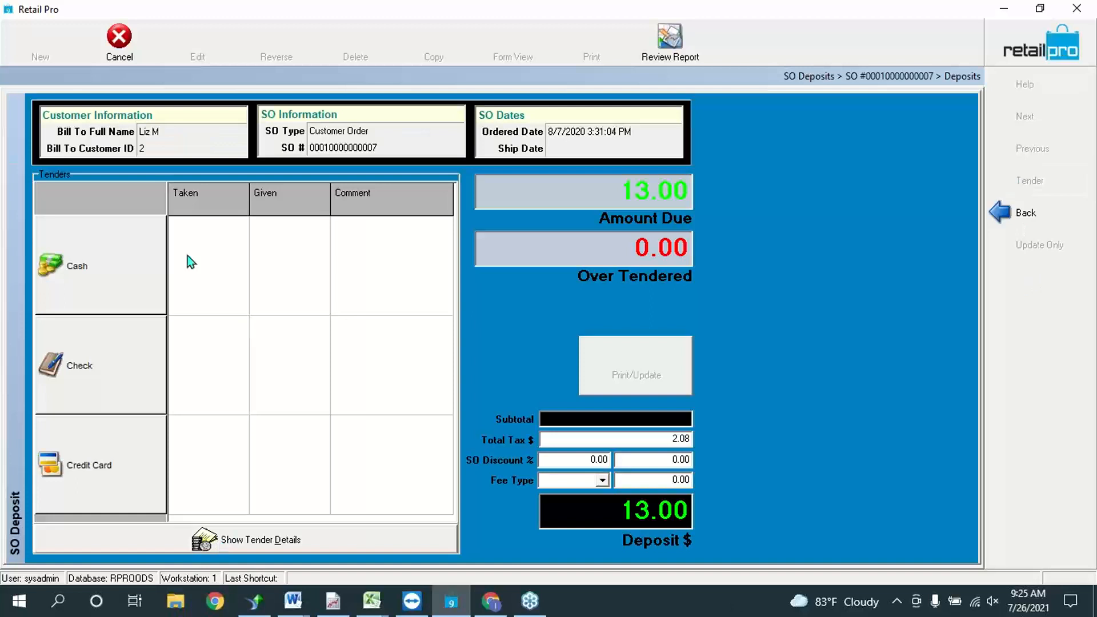
# Step: Pay the 13.00 deposit in cash and record it without printing a receipt
pyautogui.click(124, 235)
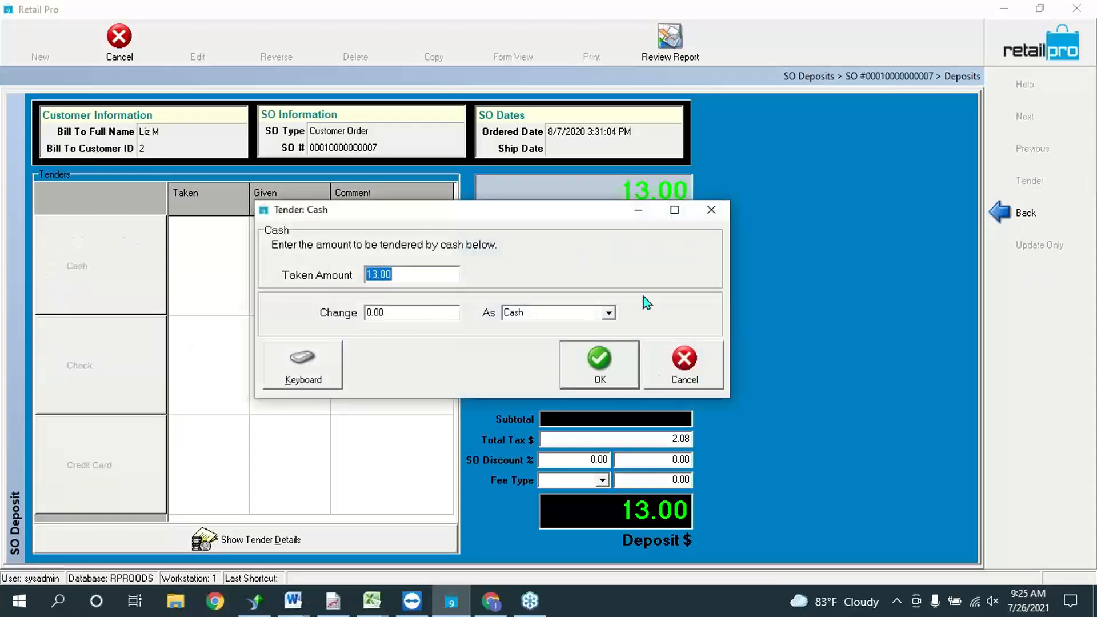
pyautogui.click(615, 360)
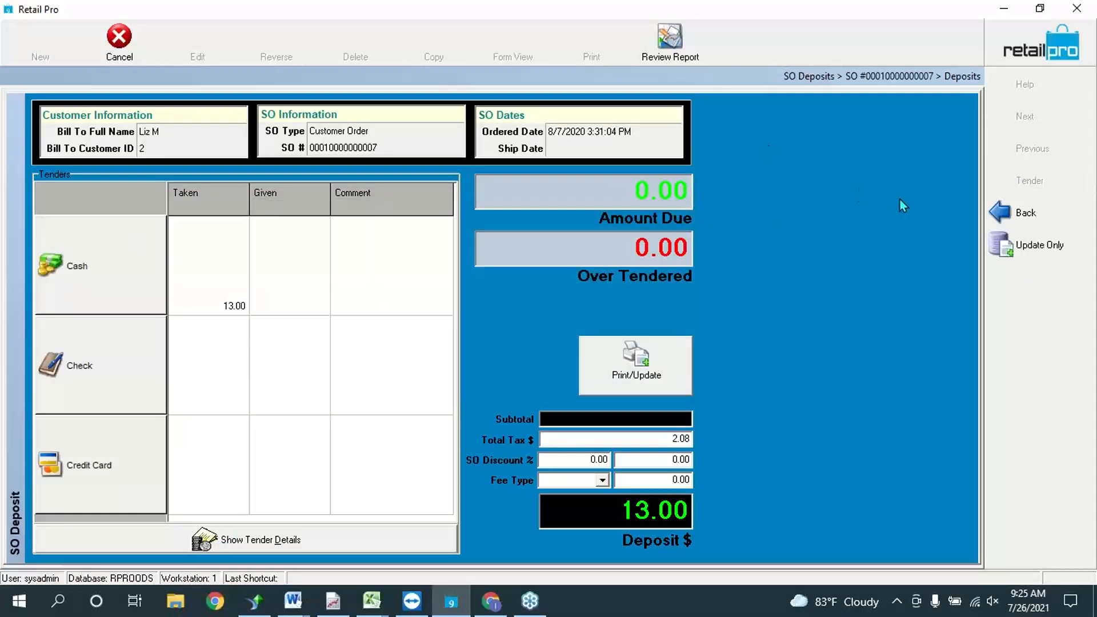
pyautogui.click(1023, 245)
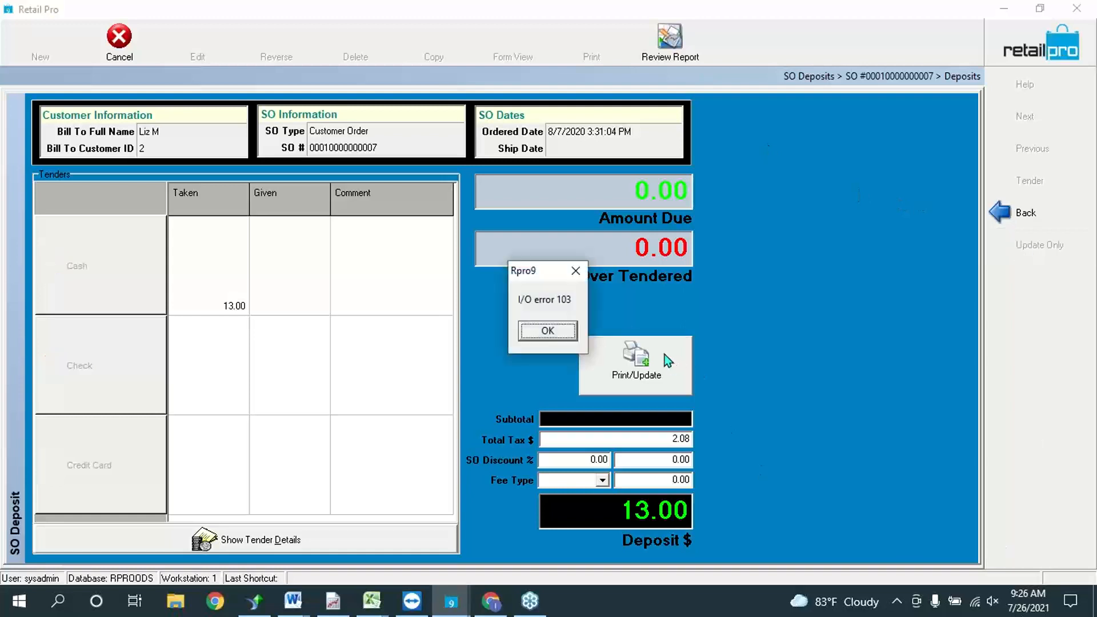
pyautogui.click(561, 338)
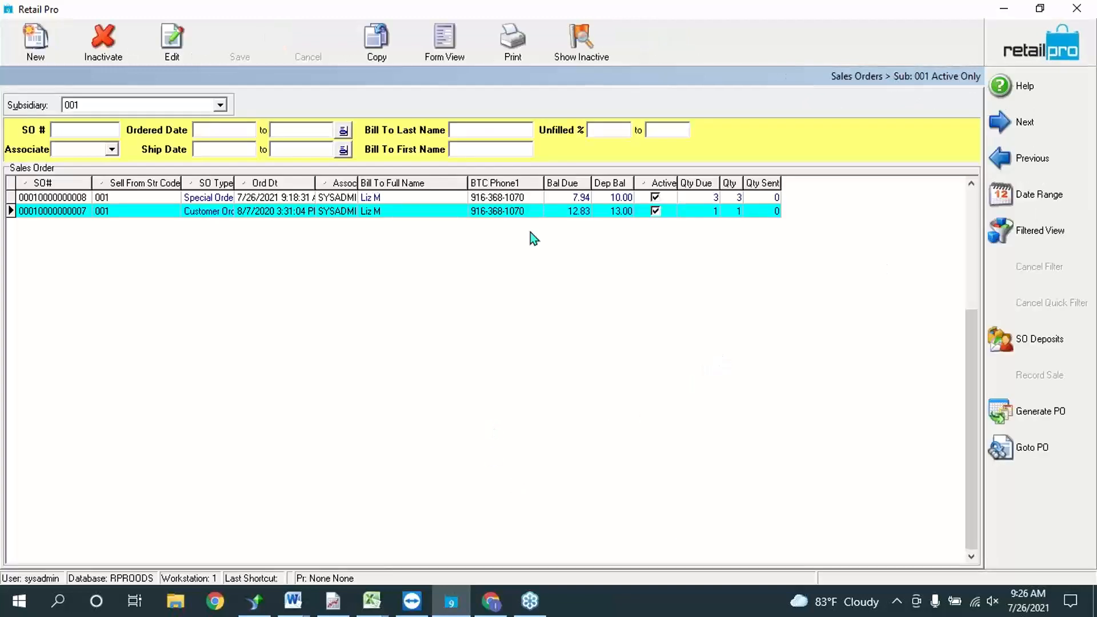
# Step: Select the 7.94-due special order, keeping the list's current sorting, and open it in form view
pyautogui.click(617, 198)
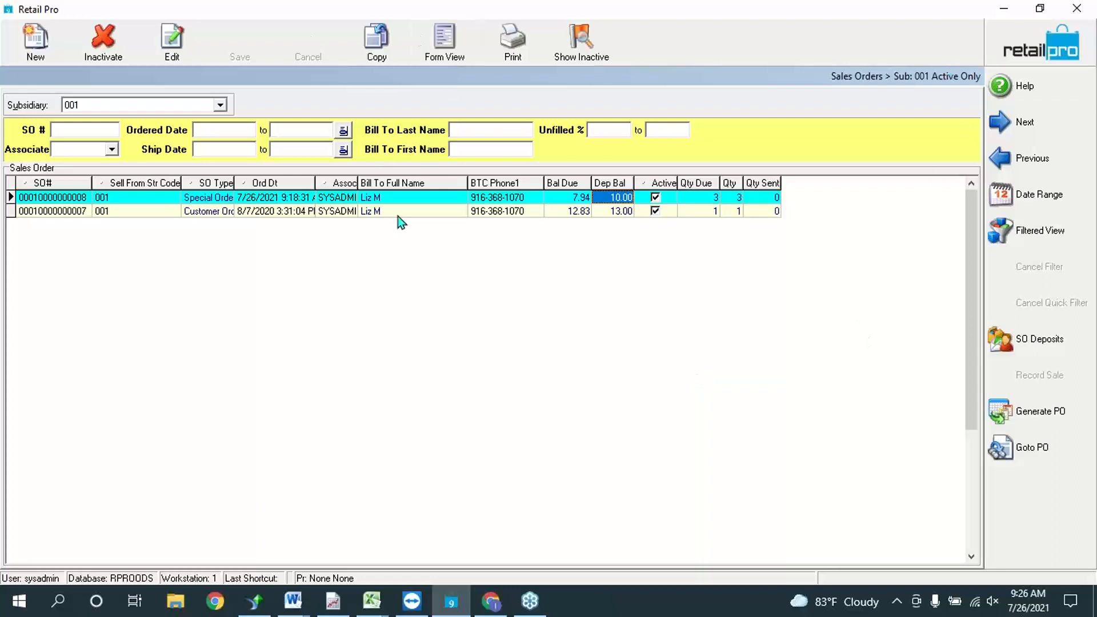
pyautogui.click(331, 184)
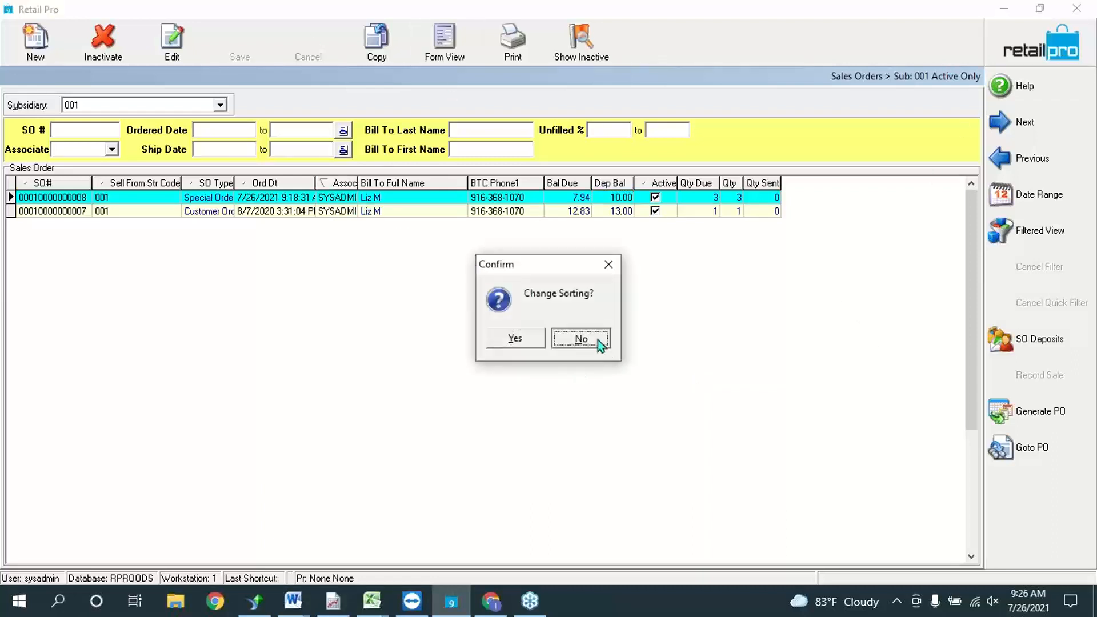
pyautogui.click(599, 344)
pyautogui.click(263, 210)
pyautogui.click(263, 200)
pyautogui.click(432, 48)
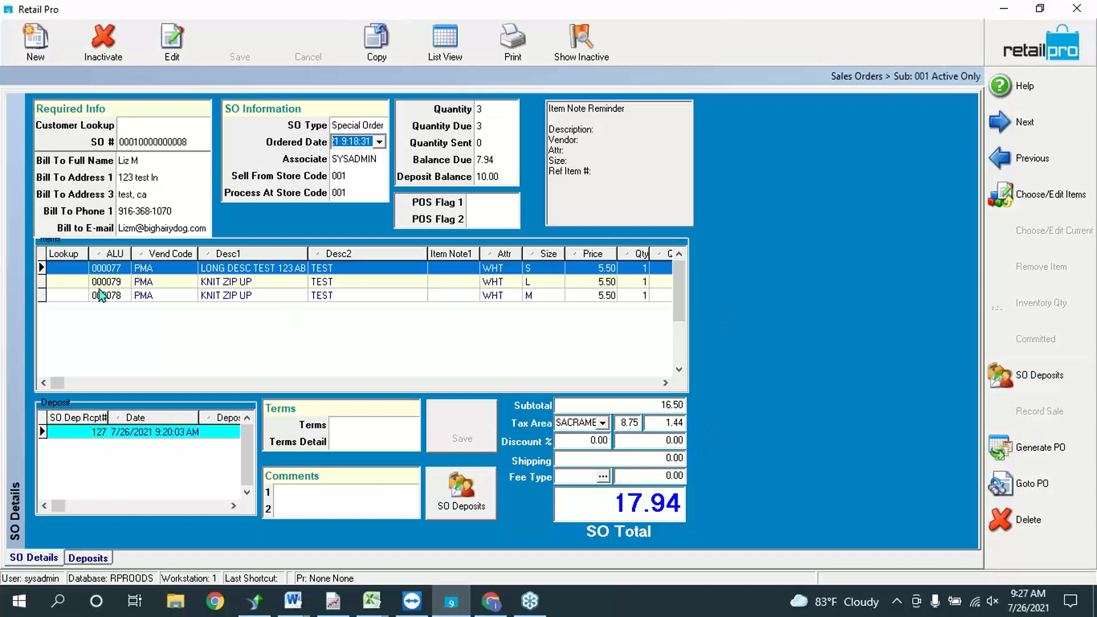
# Step: Review the special order's item lines 000078 and 000079, then view its deposit receipt 127
pyautogui.click(119, 298)
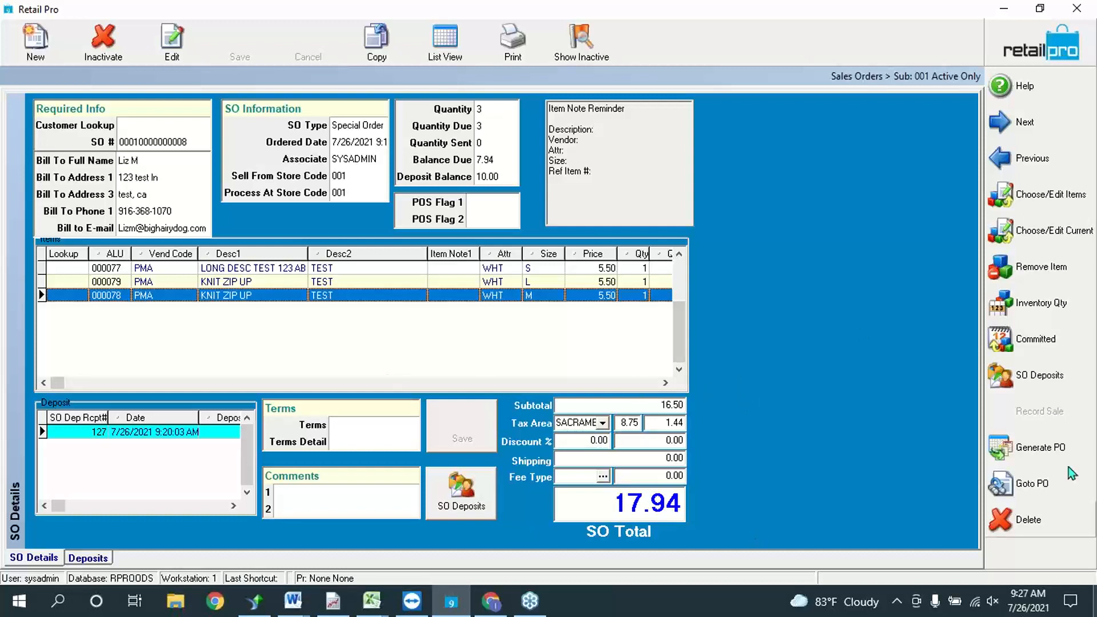
pyautogui.click(519, 283)
pyautogui.click(504, 296)
pyautogui.click(560, 282)
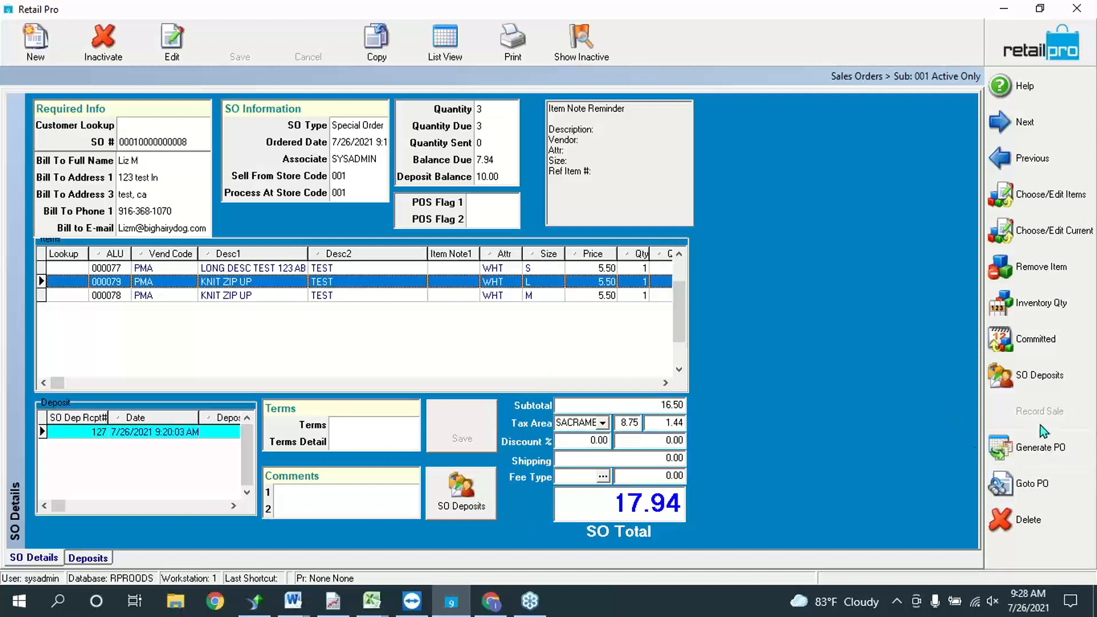
pyautogui.click(466, 497)
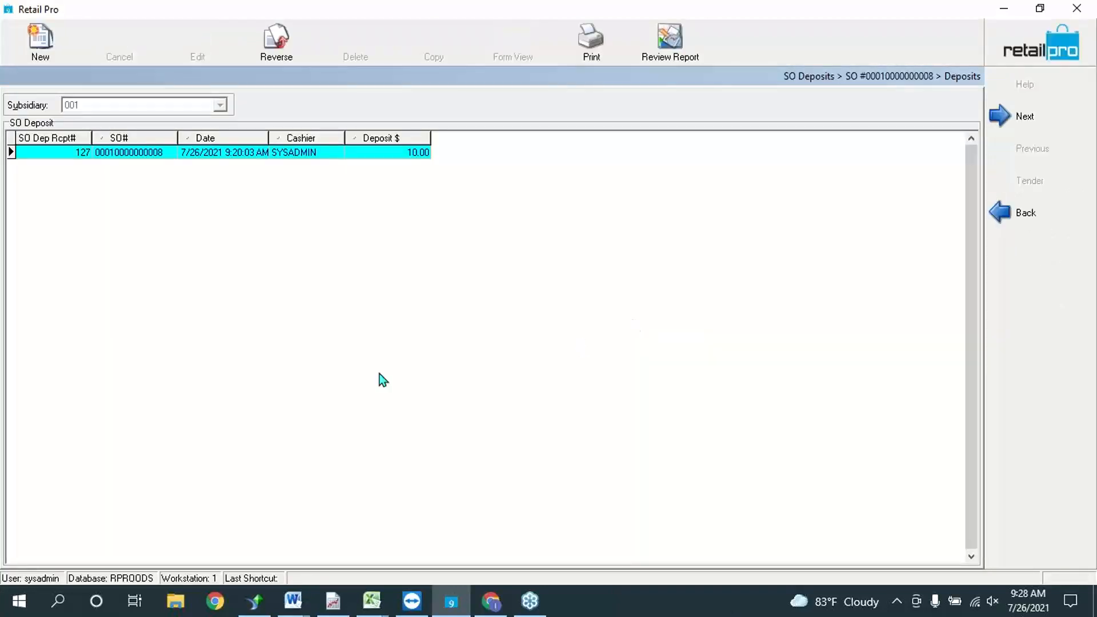
# Step: Add a new deposit for the remaining 7.94 and tender 8.00 in cash
pyautogui.click(41, 42)
pyautogui.click(403, 151)
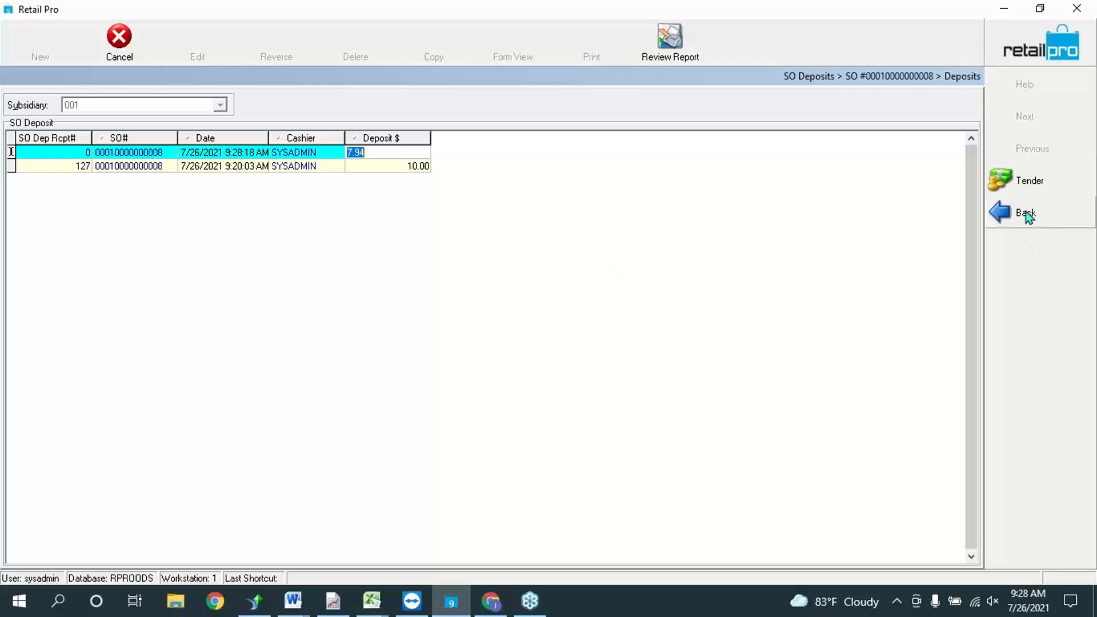
pyautogui.click(1023, 183)
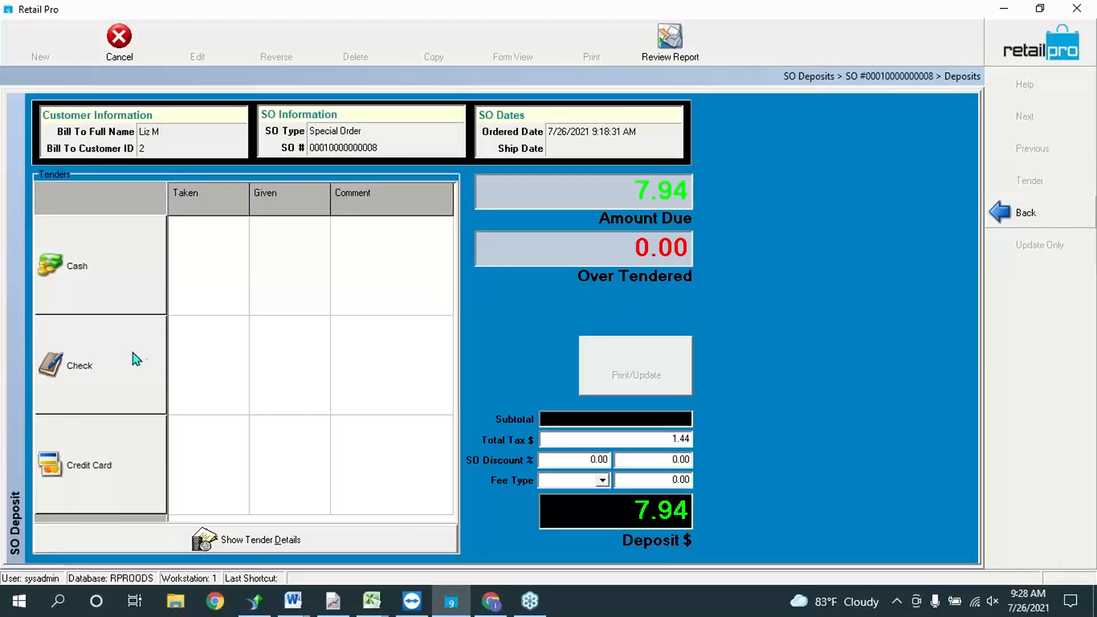
pyautogui.click(109, 273)
pyautogui.write('8')
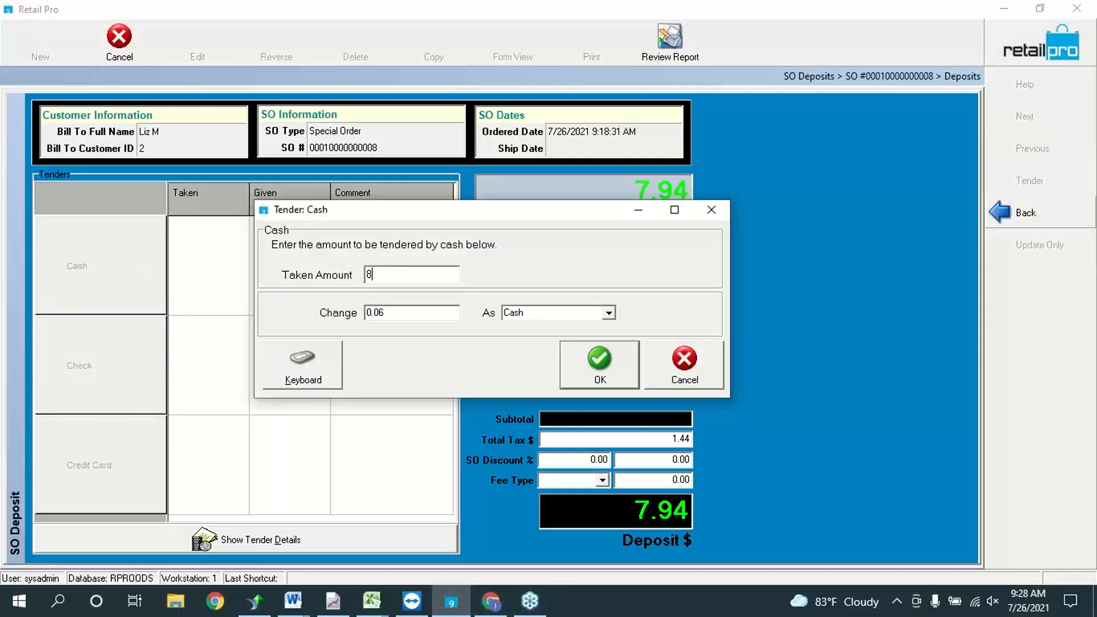
pyautogui.click(599, 366)
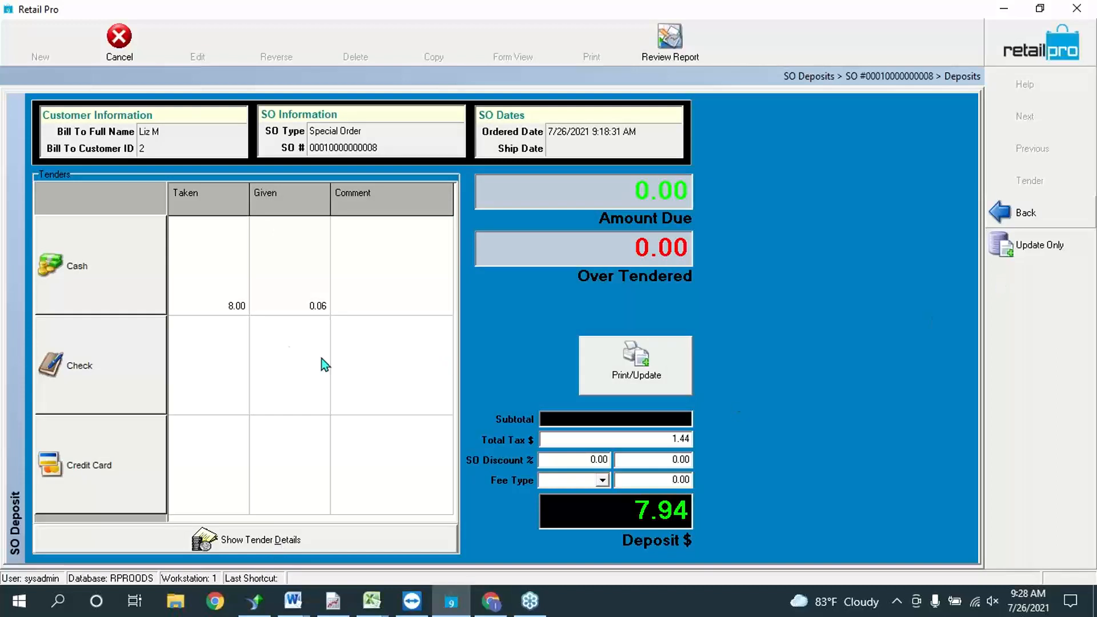
# Step: Save the deposit as receipt 129 without printing, dismissing the I/O error, and return to SO Details
pyautogui.click(1039, 245)
pyautogui.click(555, 332)
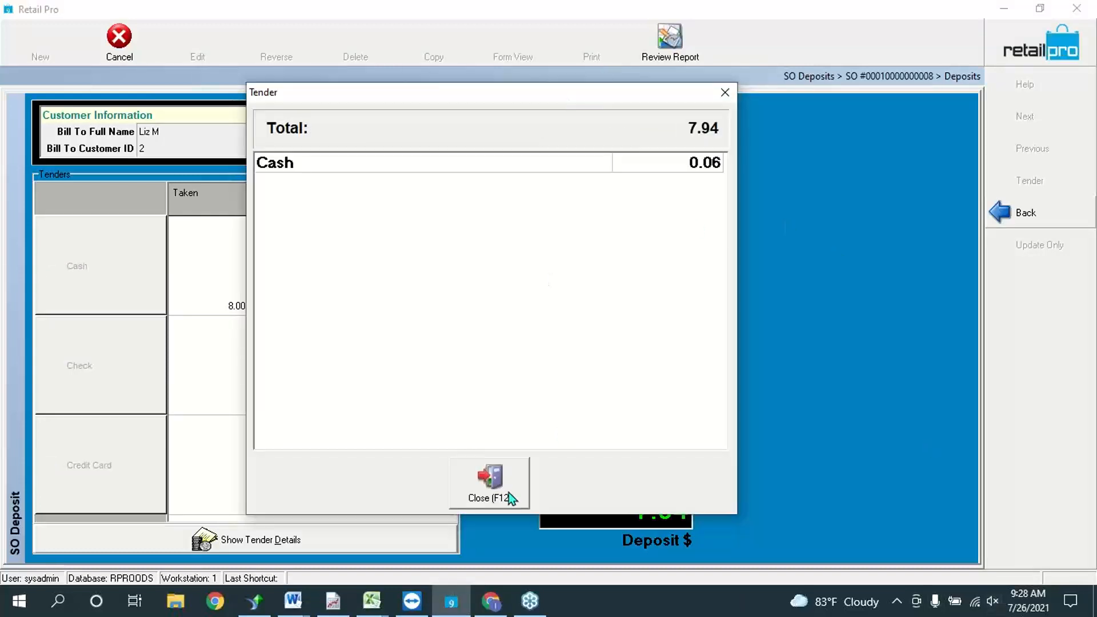
pyautogui.click(508, 492)
pyautogui.click(1026, 53)
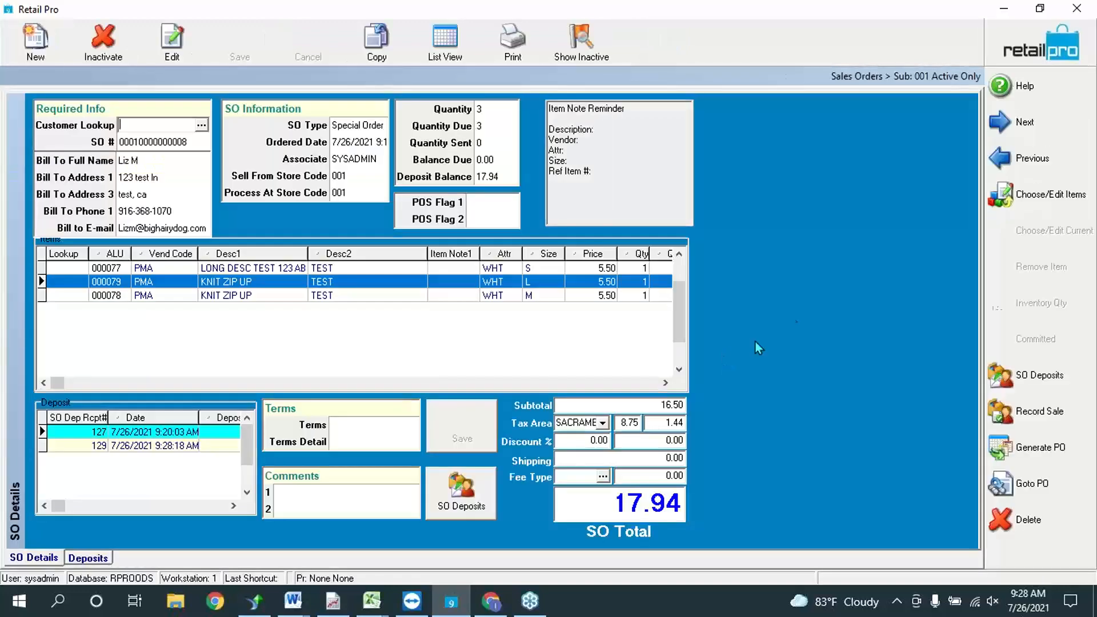
pyautogui.click(488, 296)
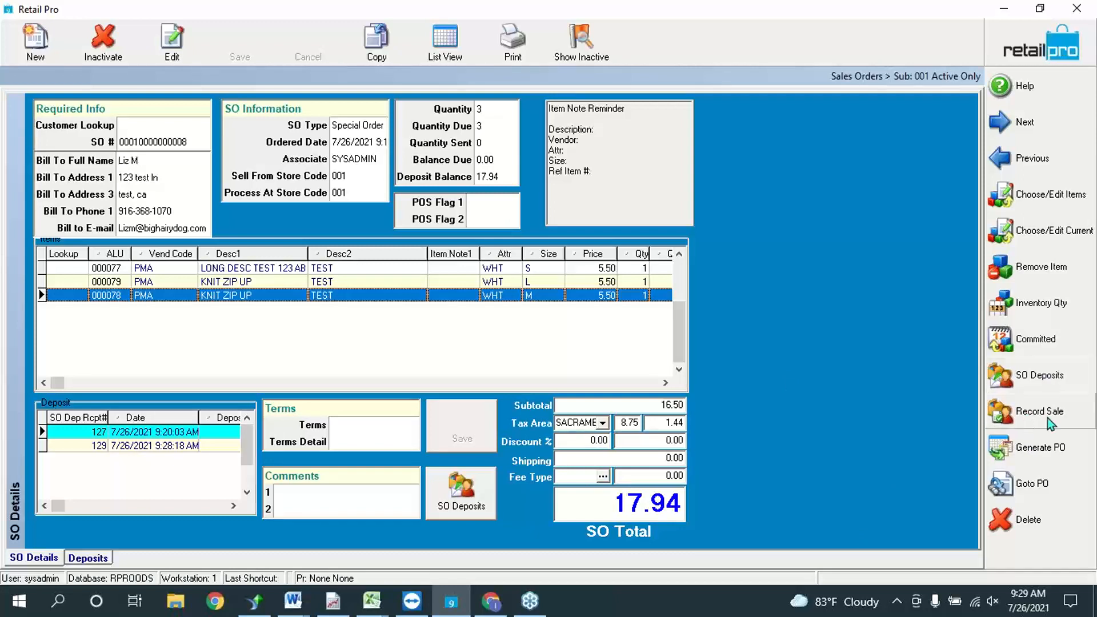
# Step: Record the fully paid sale as receipt 130 and preview it using the BHD40COL layout
pyautogui.click(1031, 419)
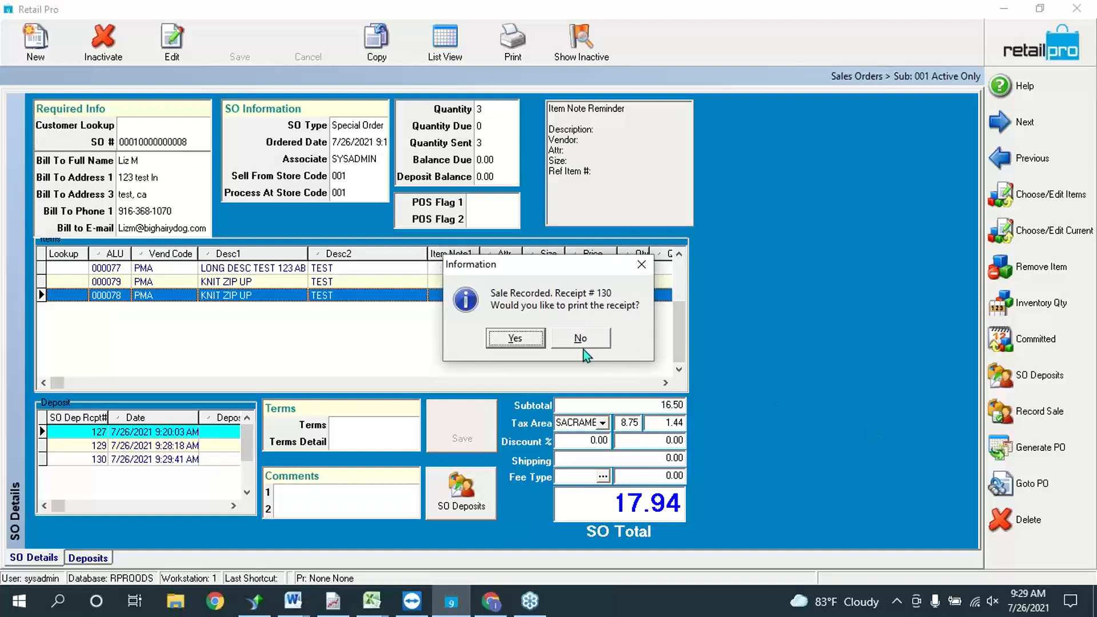
pyautogui.click(524, 339)
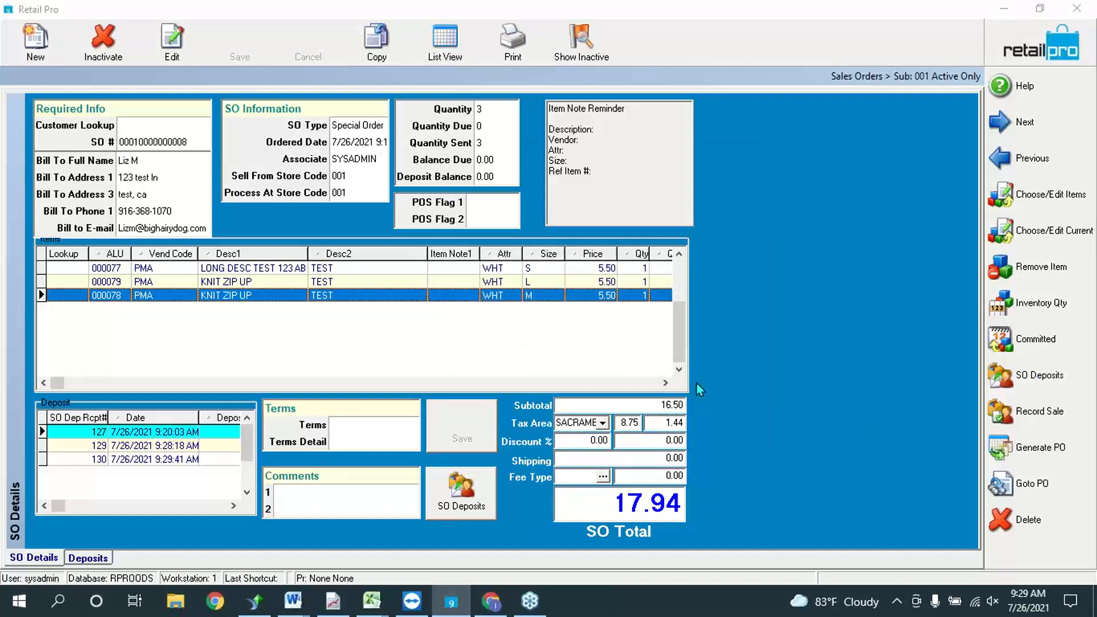
pyautogui.click(423, 189)
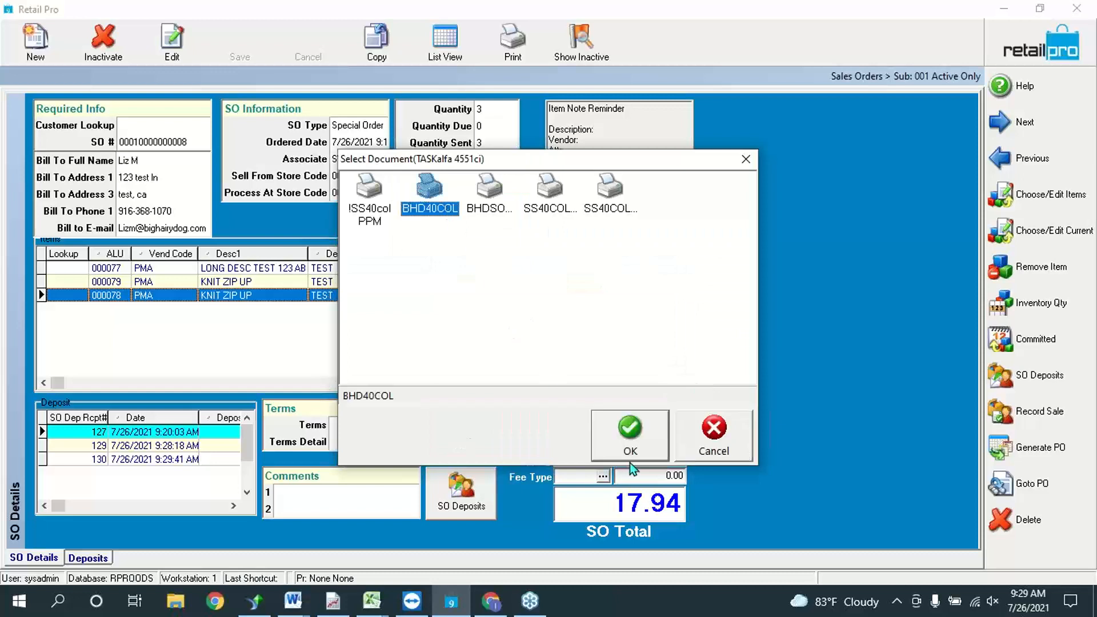
pyautogui.click(639, 429)
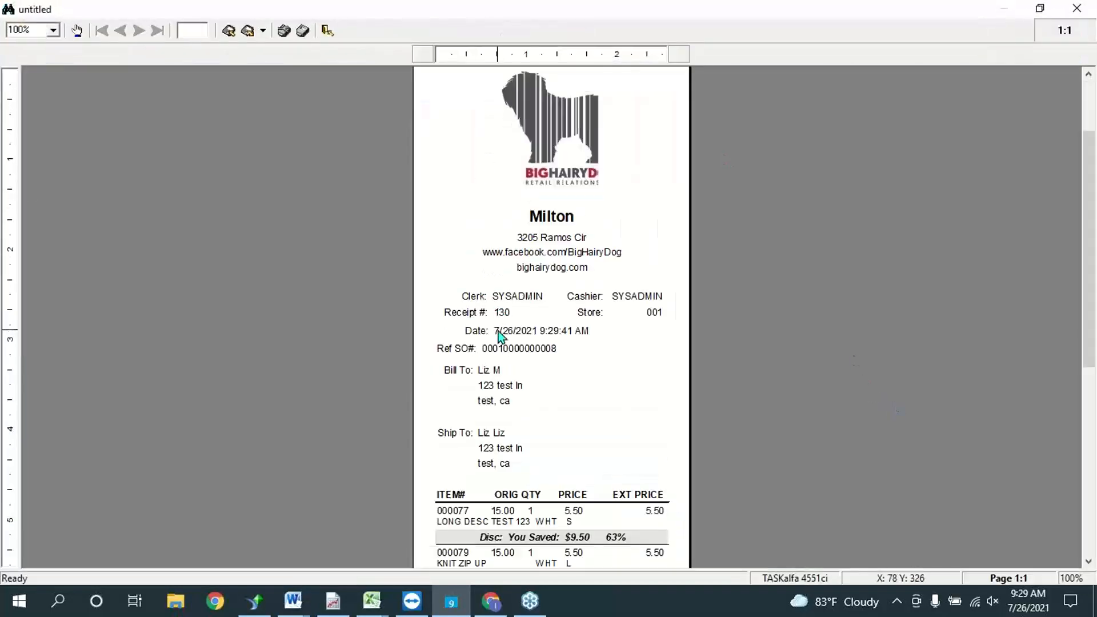
pyautogui.scroll(-5, 498, 330)
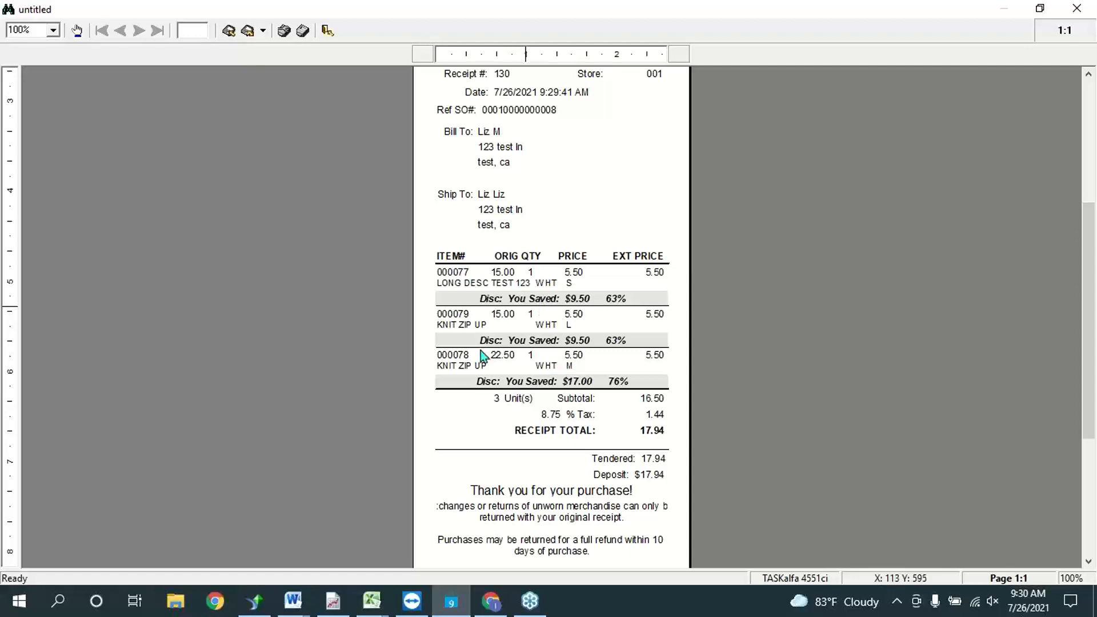
pyautogui.scroll(-3, 641, 352)
pyautogui.scroll(-3, 639, 352)
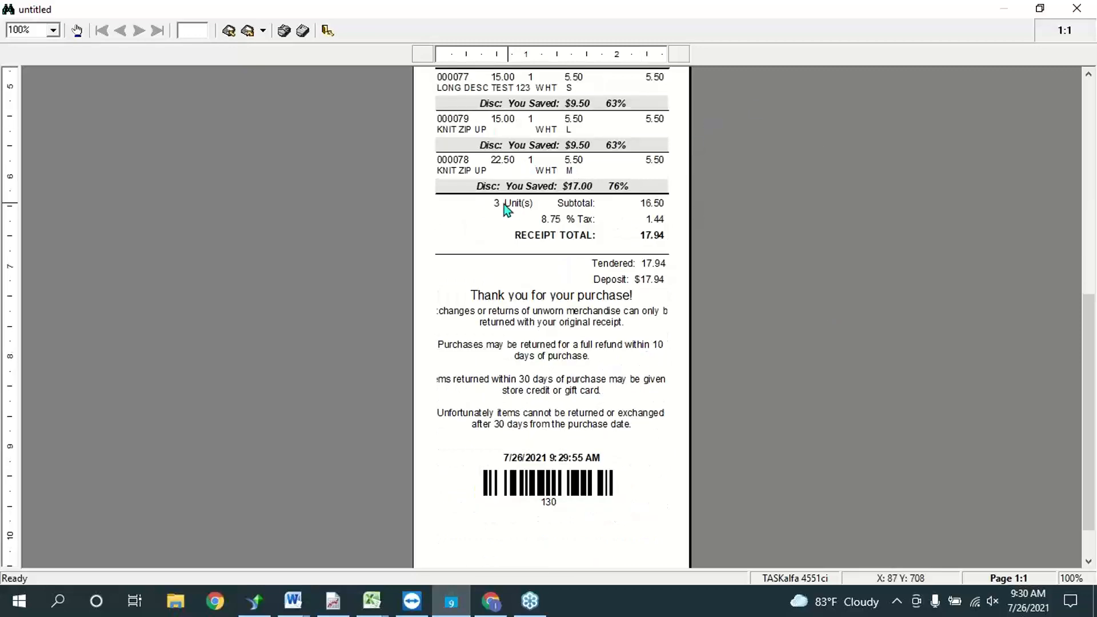
pyautogui.scroll(5, 597, 500)
pyautogui.scroll(-4, 598, 498)
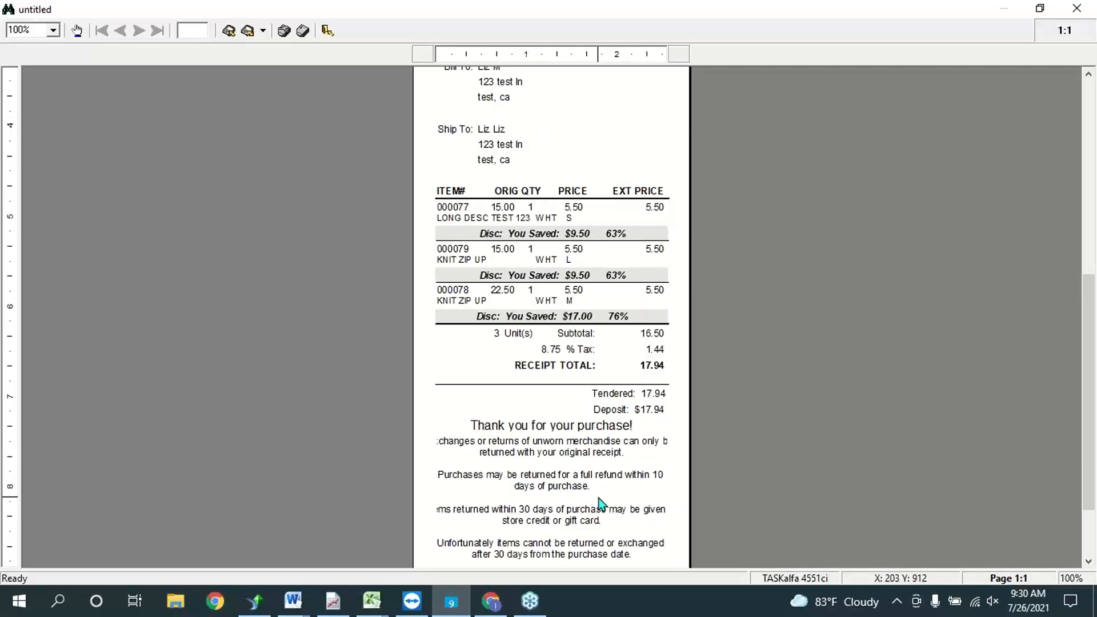
pyautogui.scroll(-1, 600, 500)
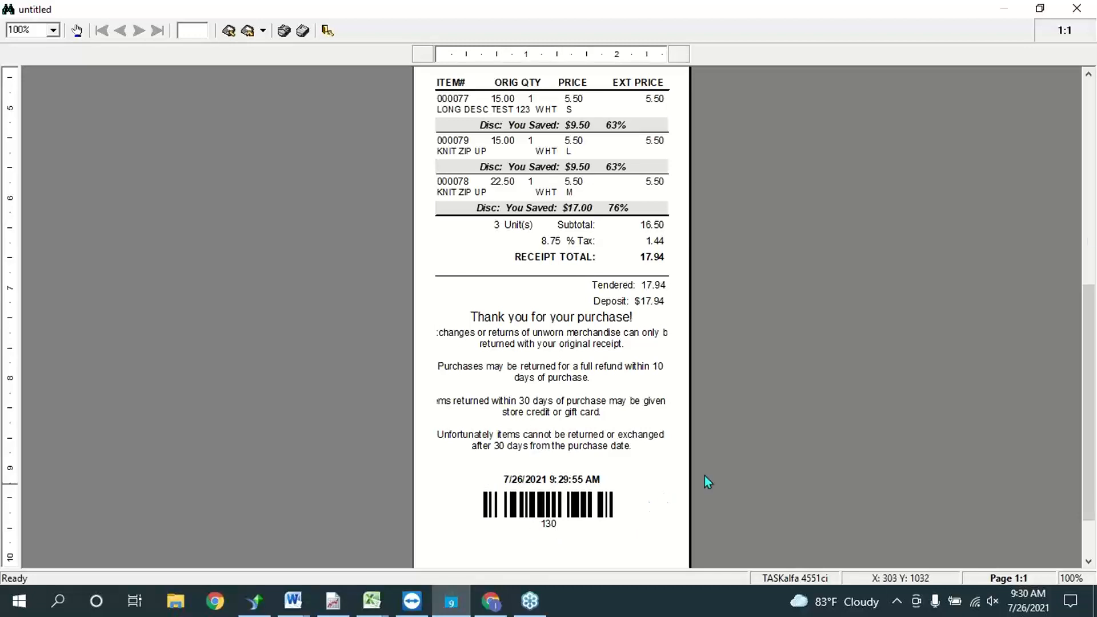
pyautogui.click(1082, 223)
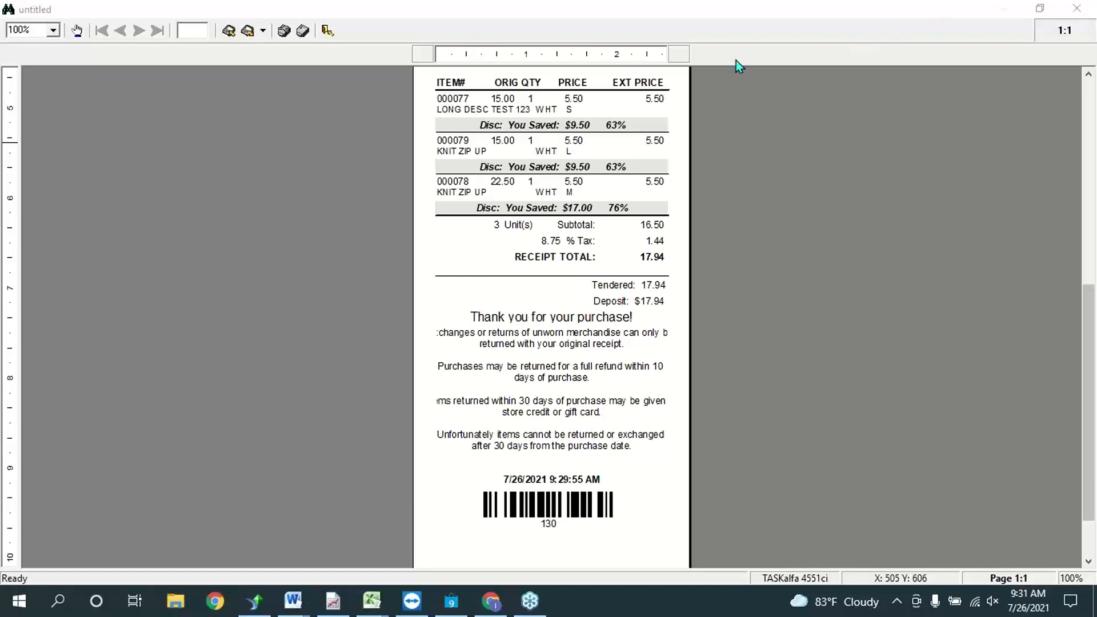
# Step: Close the 17.94 receipt preview without saving the untitled report
pyautogui.click(1077, 8)
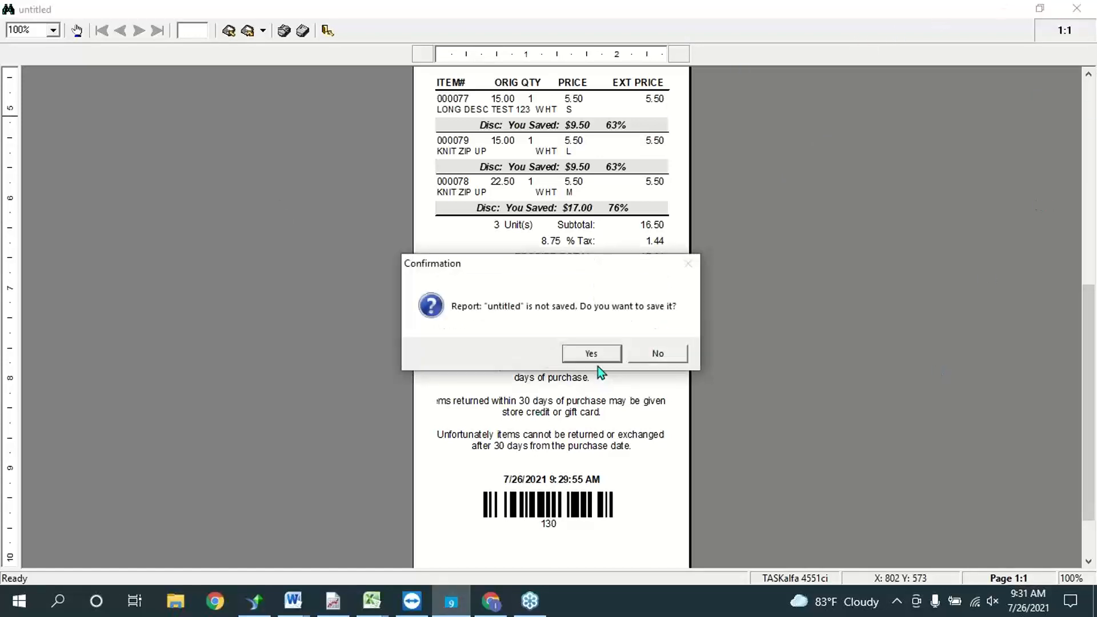
pyautogui.click(657, 354)
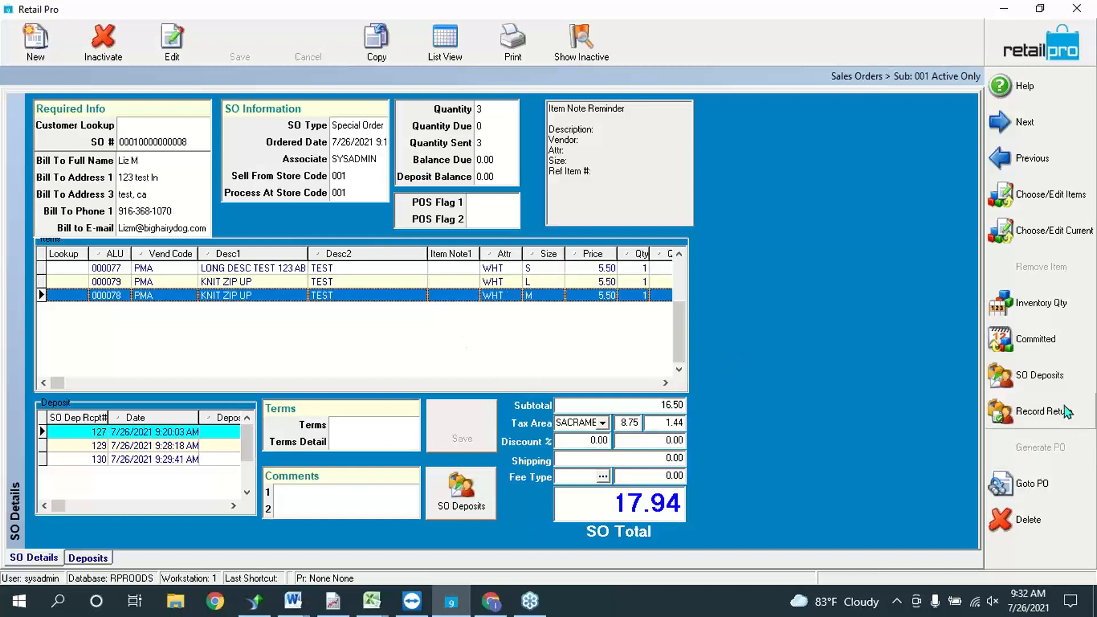
# Step: Record a return on the special order and print its receipt to BHD40COL
pyautogui.click(1027, 407)
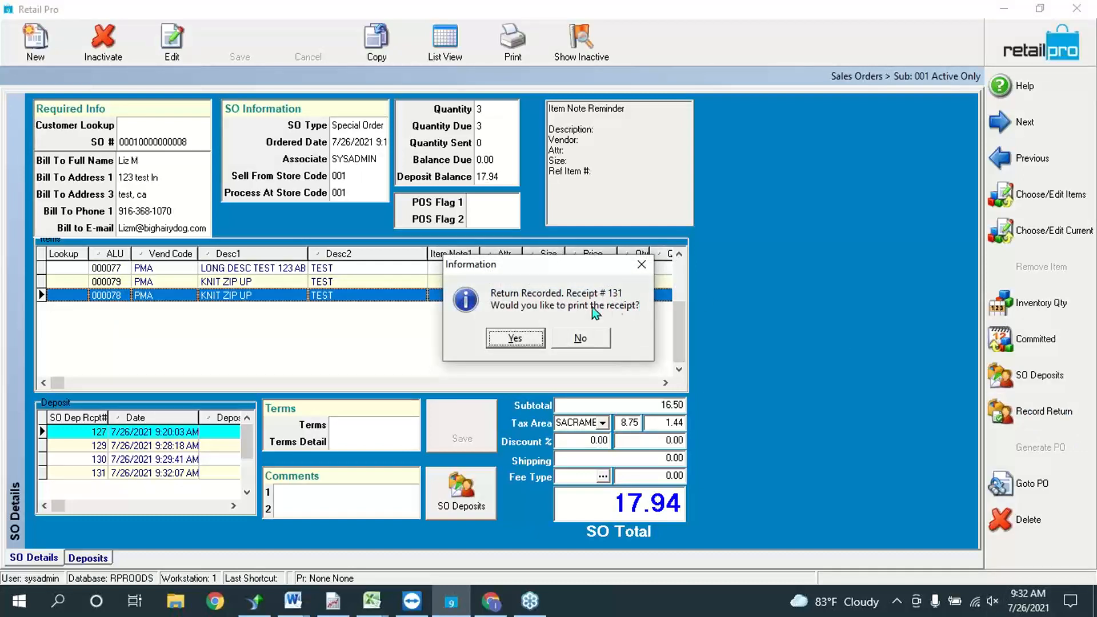
pyautogui.click(520, 345)
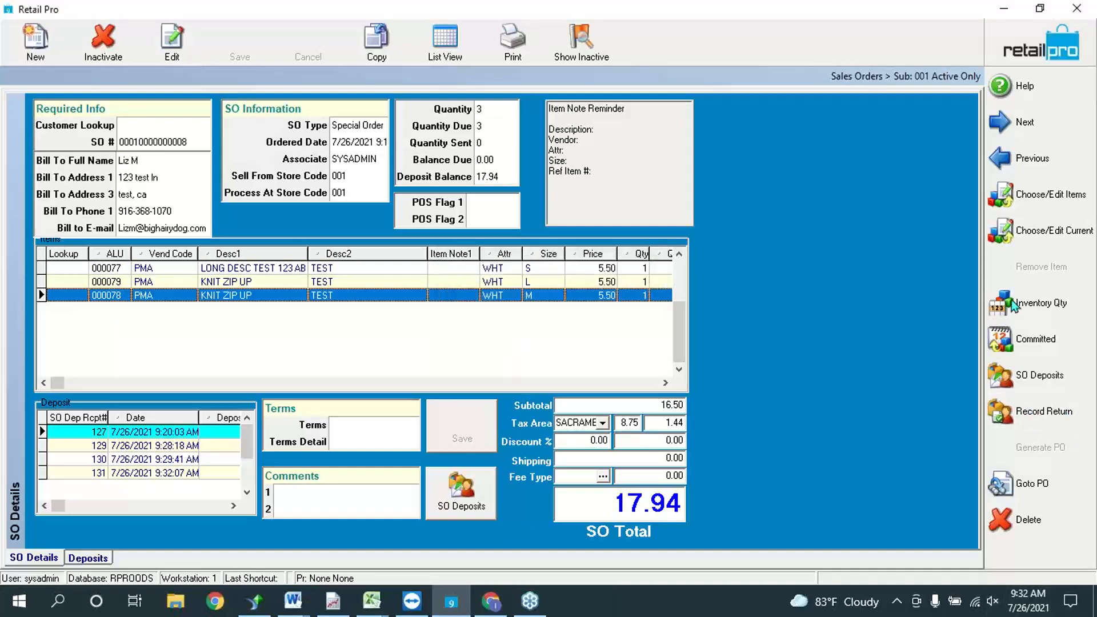
pyautogui.click(424, 197)
pyautogui.click(634, 448)
# Step: Scroll through the Return Receipt preview and close it
pyautogui.scroll(-5, 619, 346)
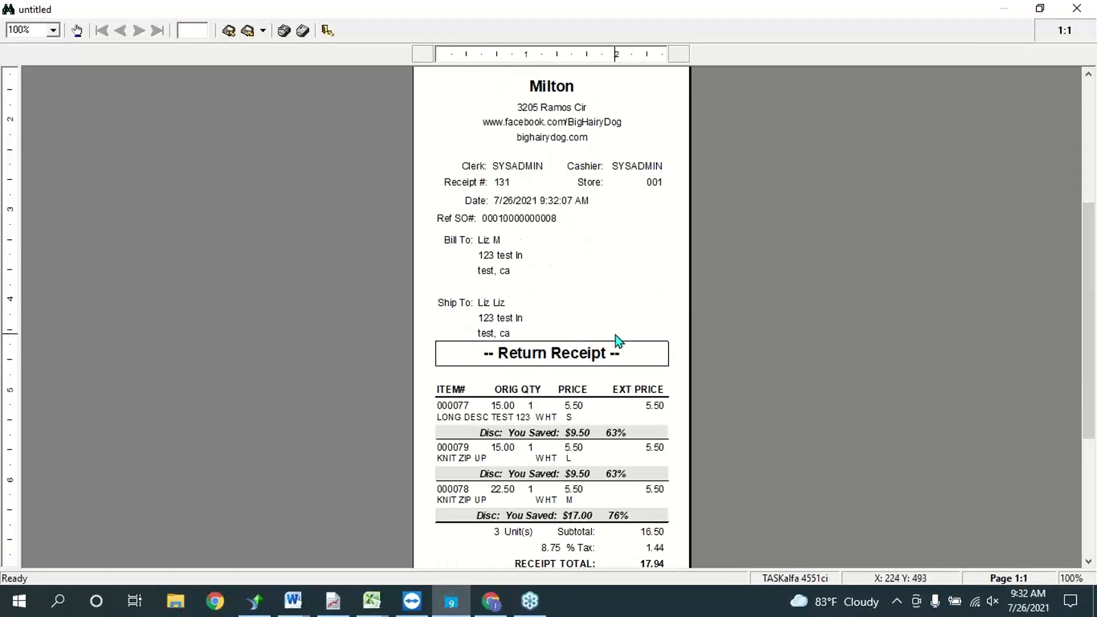
pyautogui.scroll(-2, 615, 335)
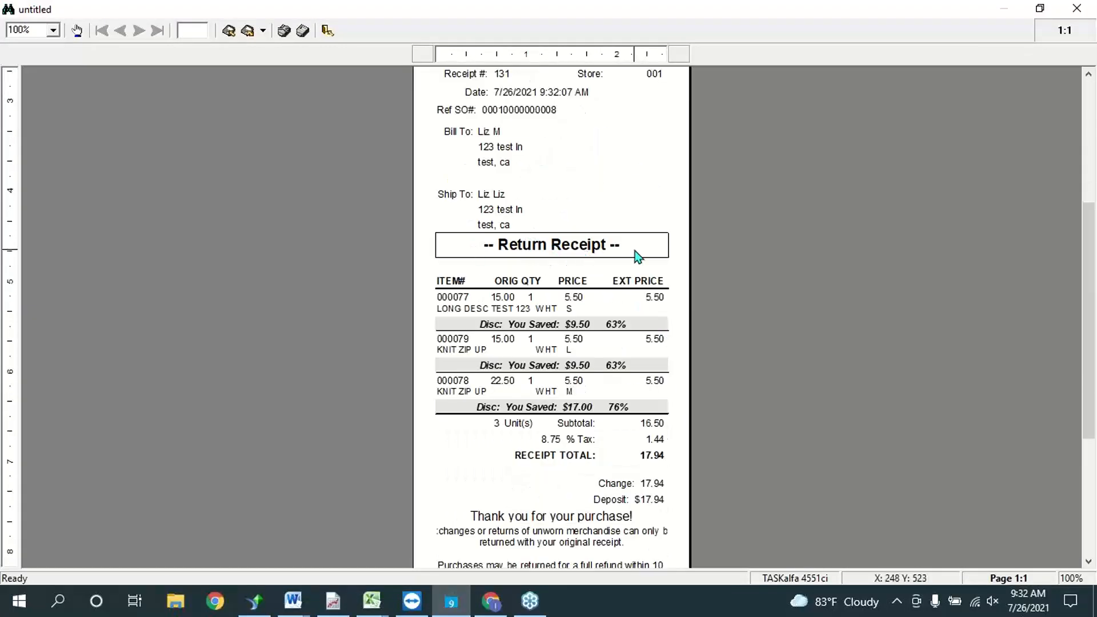
pyautogui.click(1075, 10)
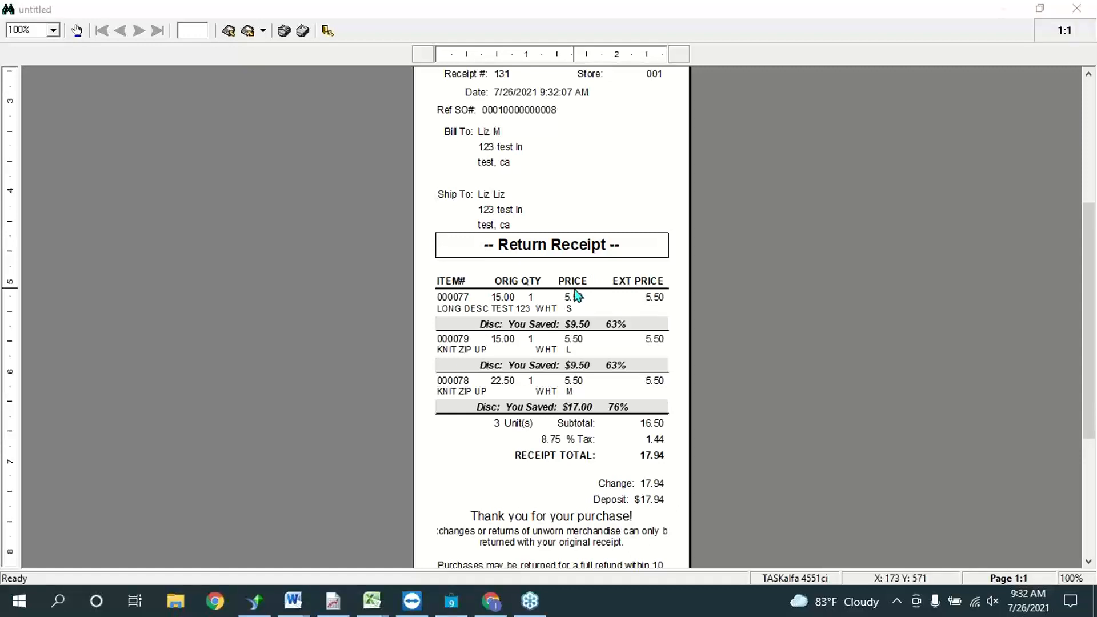
pyautogui.scroll(2, 591, 299)
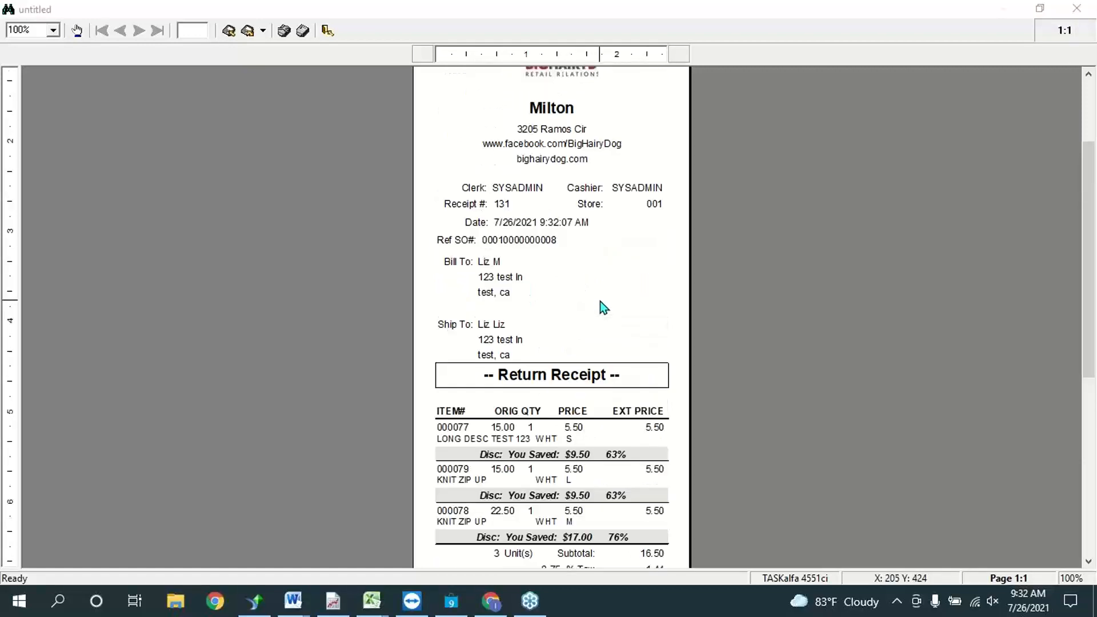
pyautogui.scroll(2, 608, 312)
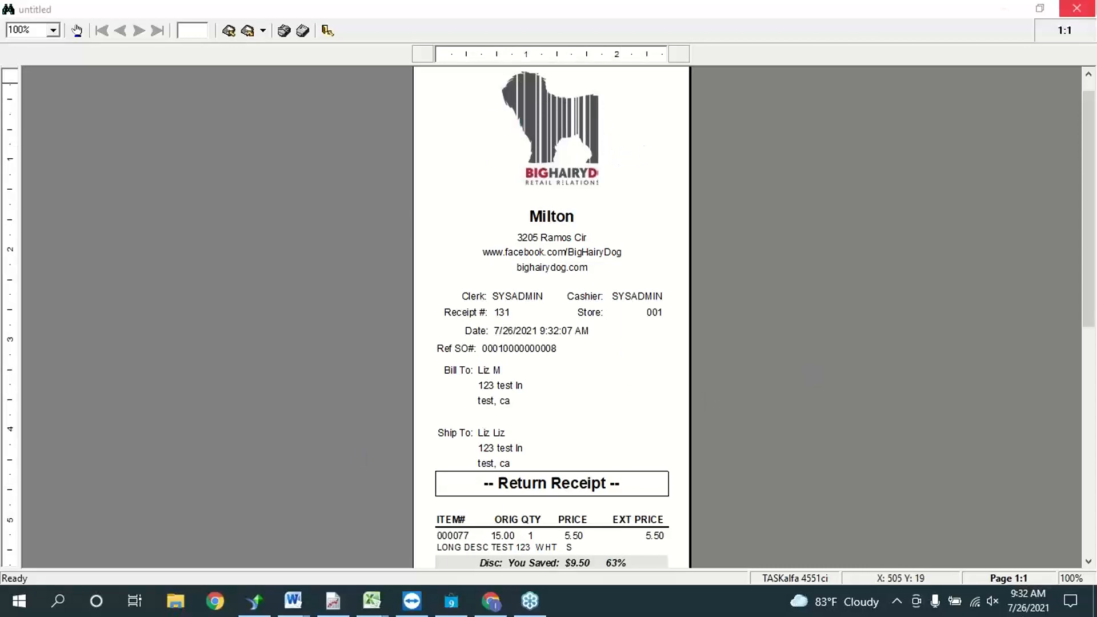
pyautogui.click(1076, 8)
# Step: Discard the unsaved report, close the sales order and open the Sales > Receipts list
pyautogui.click(663, 355)
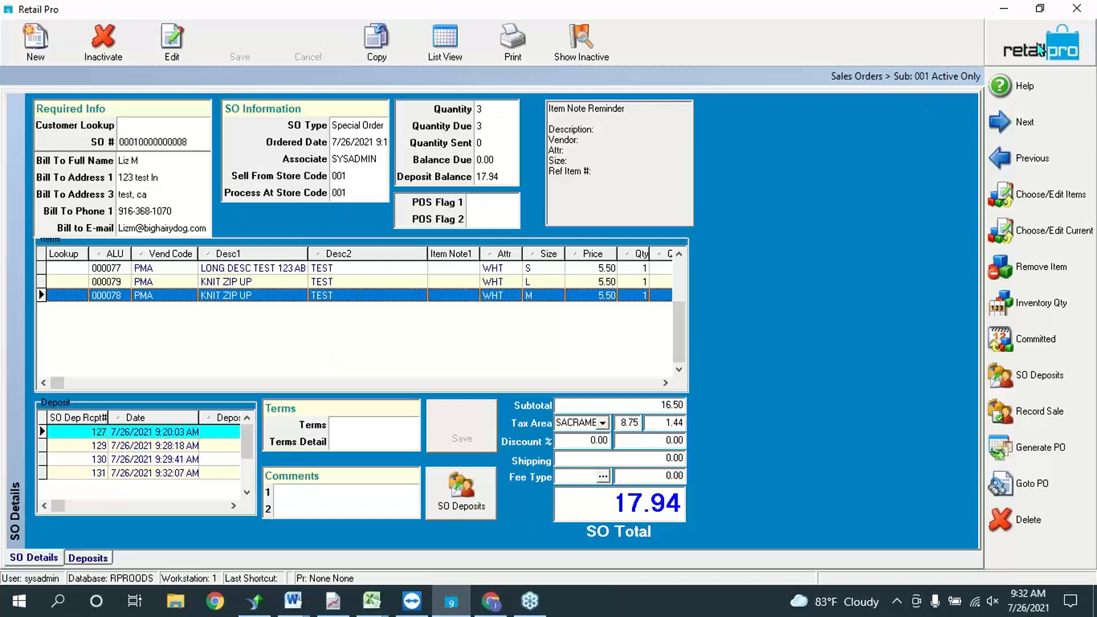
pyautogui.click(1001, 405)
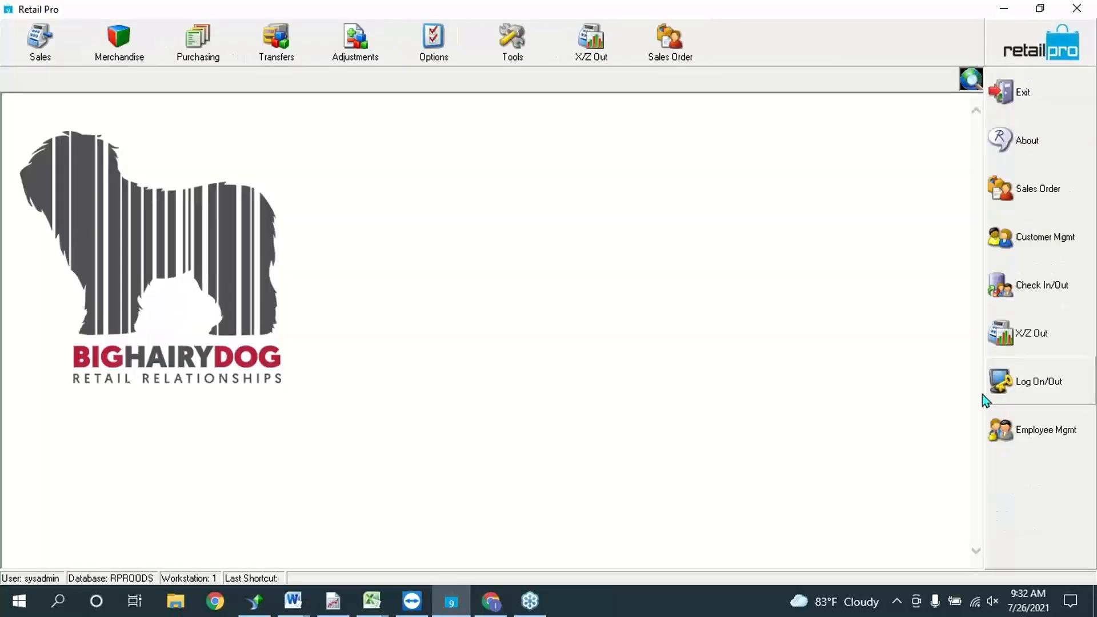
pyautogui.click(13, 43)
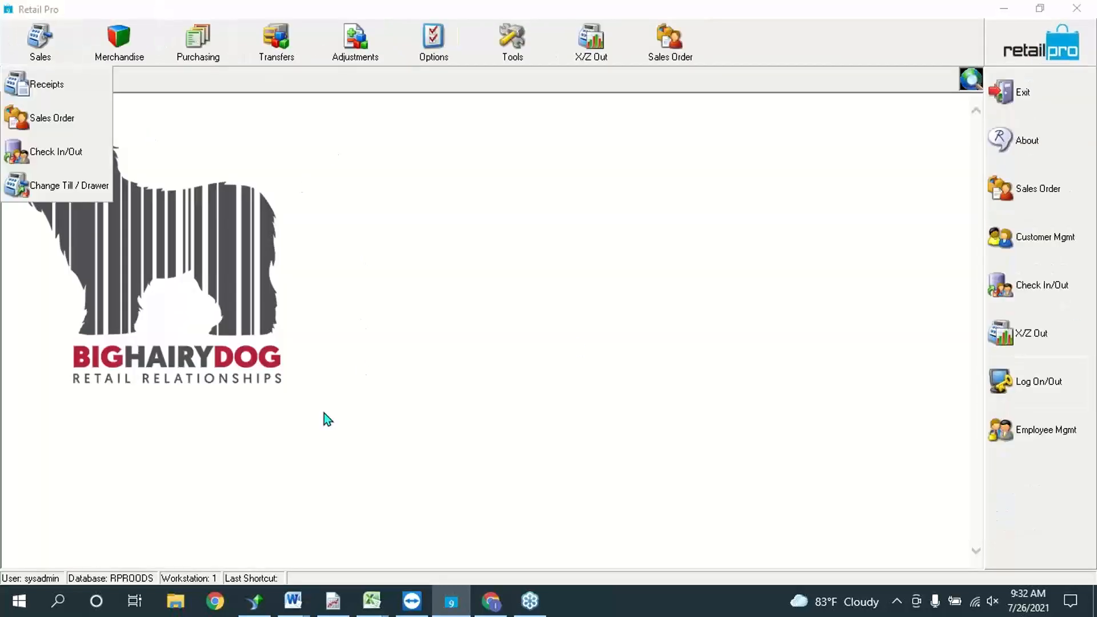
pyautogui.click(85, 83)
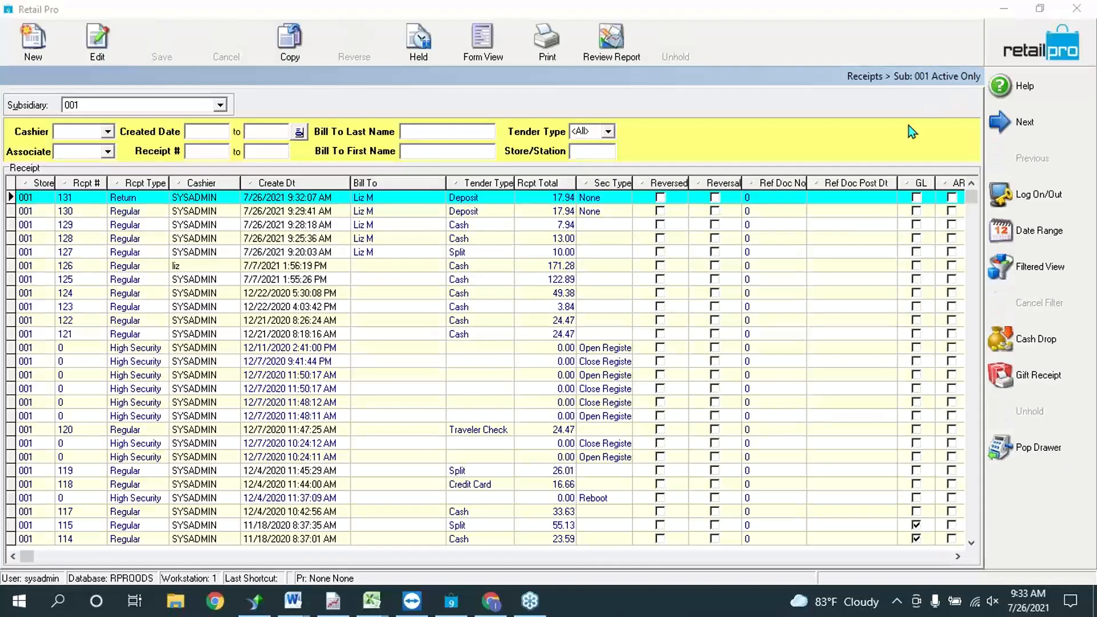
# Step: Select the 7.94 cash receipt among the 17.94, 7.94 and 13.00 receipts
pyautogui.click(603, 209)
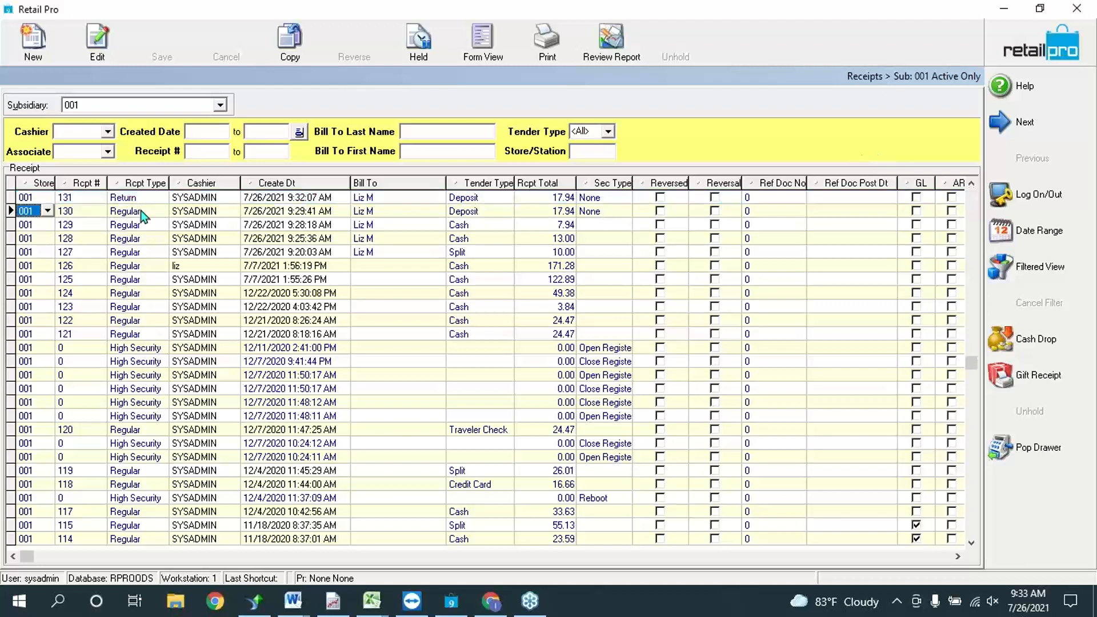
pyautogui.click(546, 228)
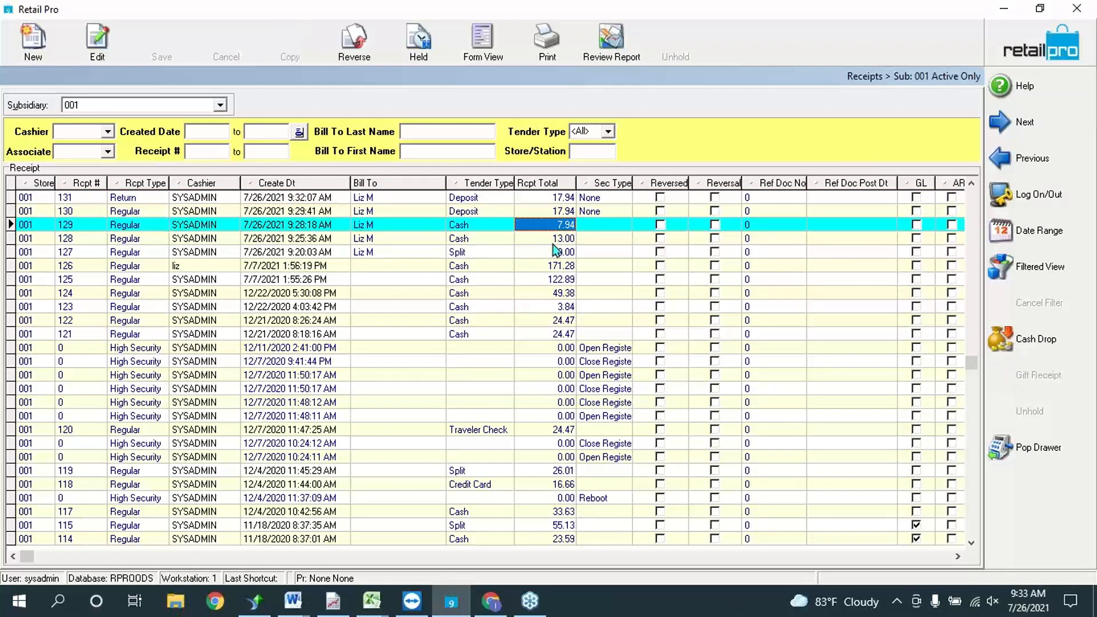
pyautogui.click(577, 242)
pyautogui.click(565, 224)
pyautogui.click(557, 210)
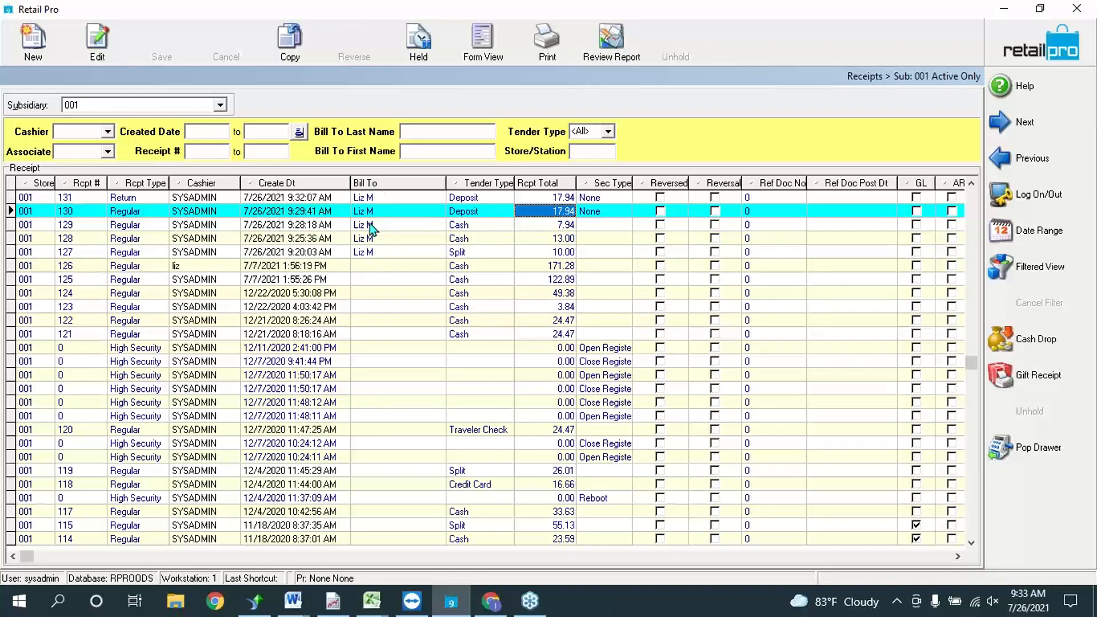
pyautogui.press('Down')
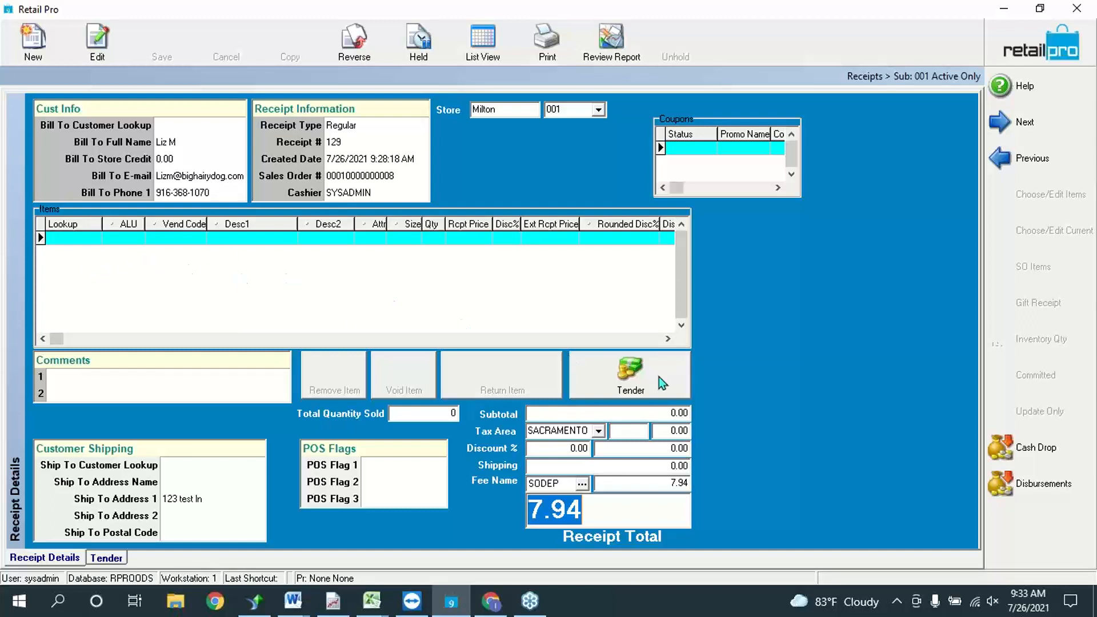
# Step: Check the 7.94 receipt's tender, dismiss the access-violation error and exit the Receipts screen
pyautogui.click(628, 380)
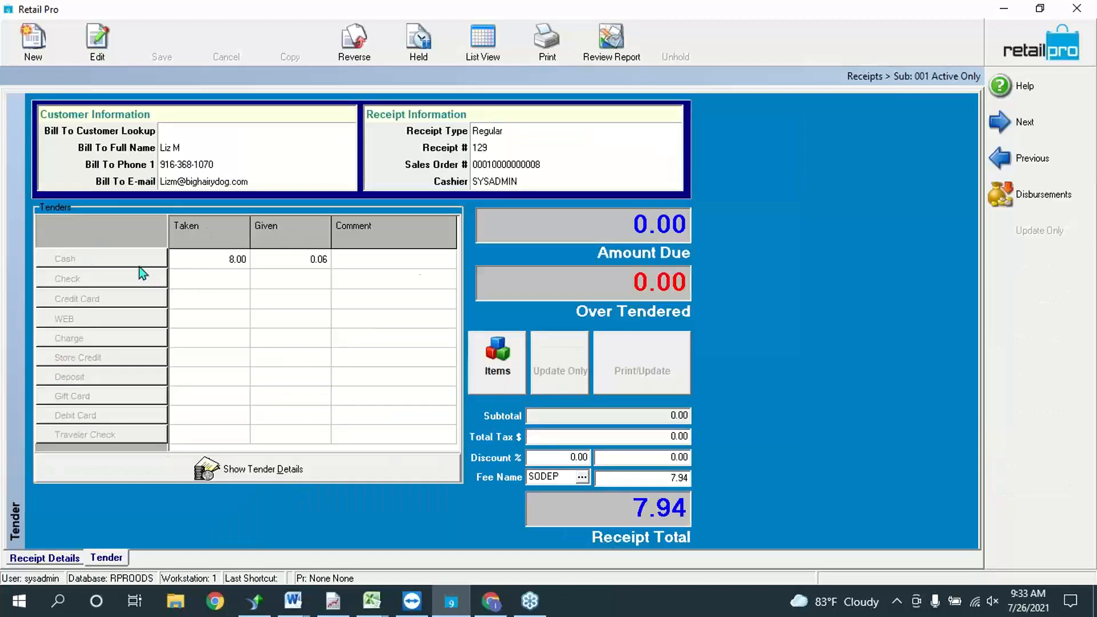
pyautogui.click(481, 41)
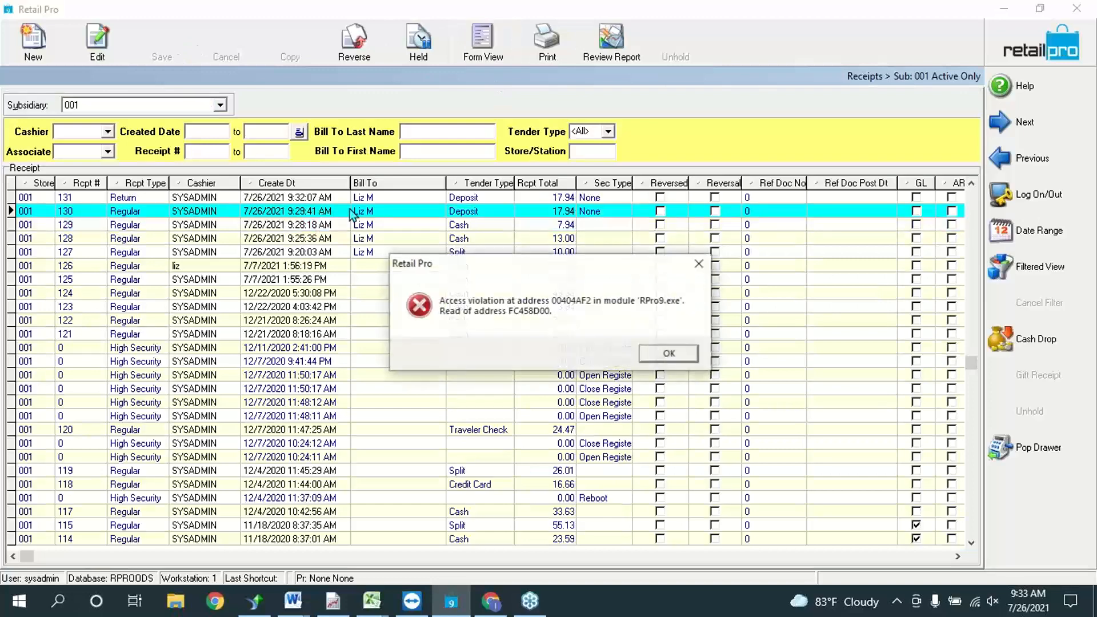
pyautogui.click(679, 363)
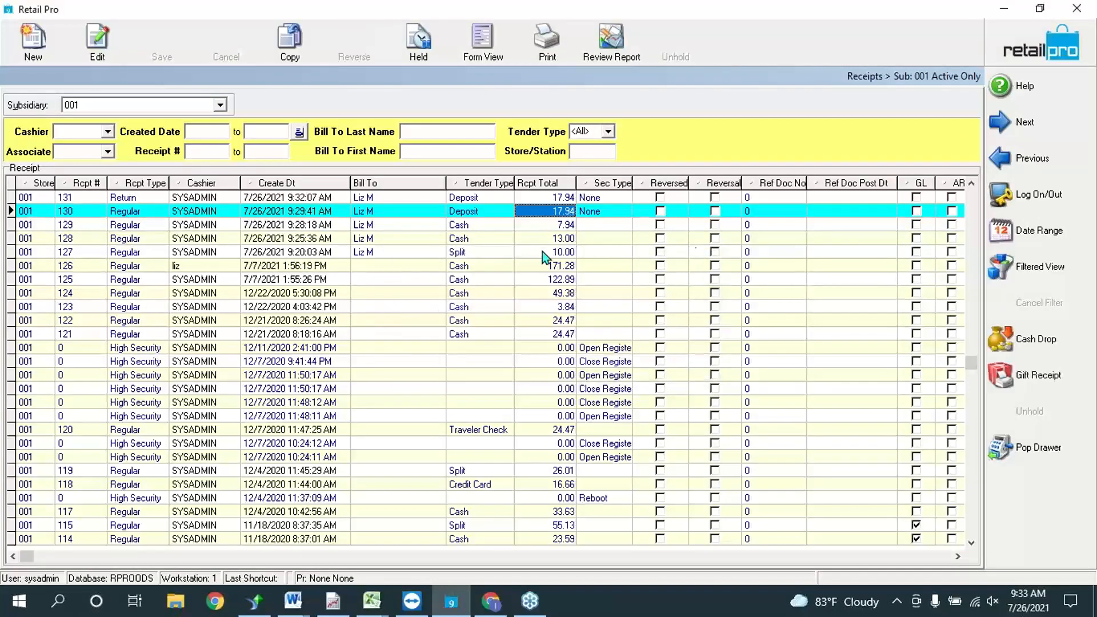
pyautogui.click(1076, 9)
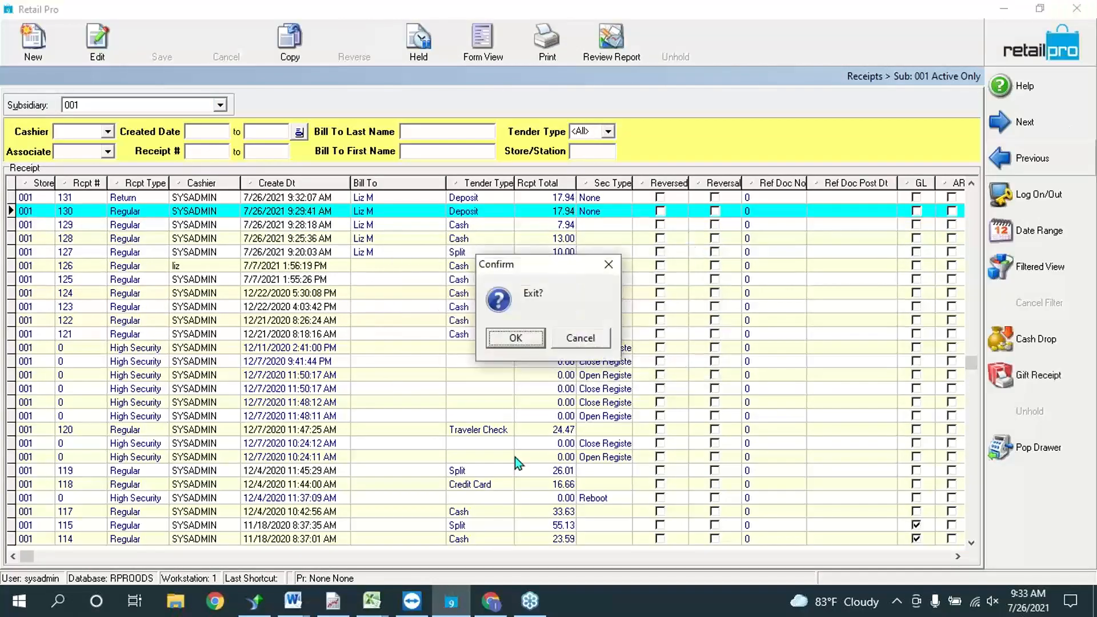
pyautogui.click(523, 340)
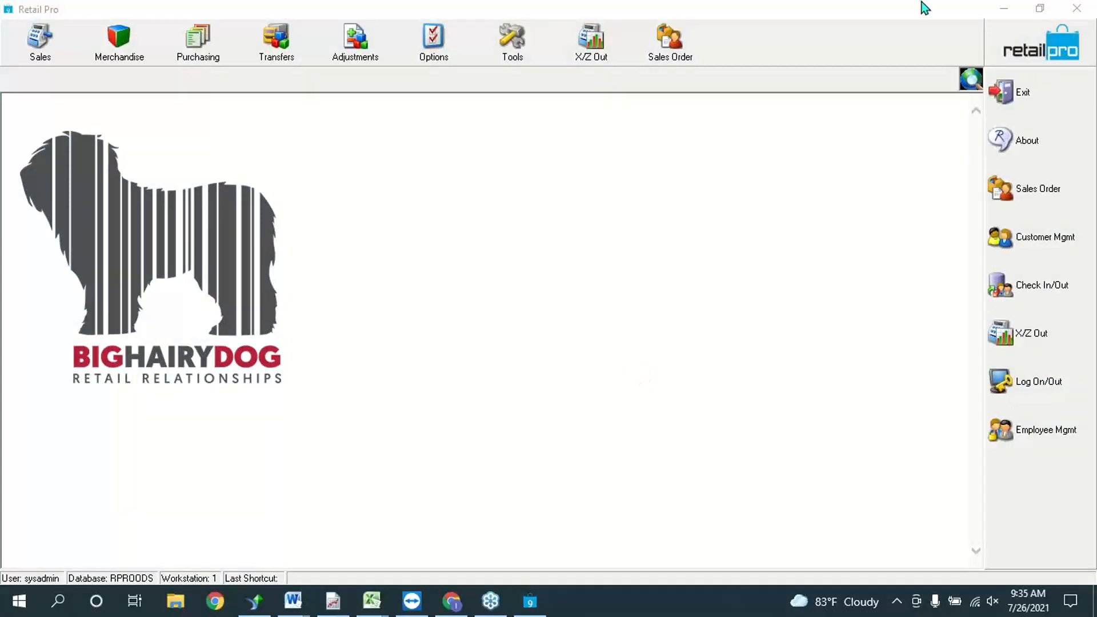
# Step: Review the 17.94 deposit receipt's tender in Form View, then start a new blank receipt
pyautogui.click(40, 40)
pyautogui.click(53, 83)
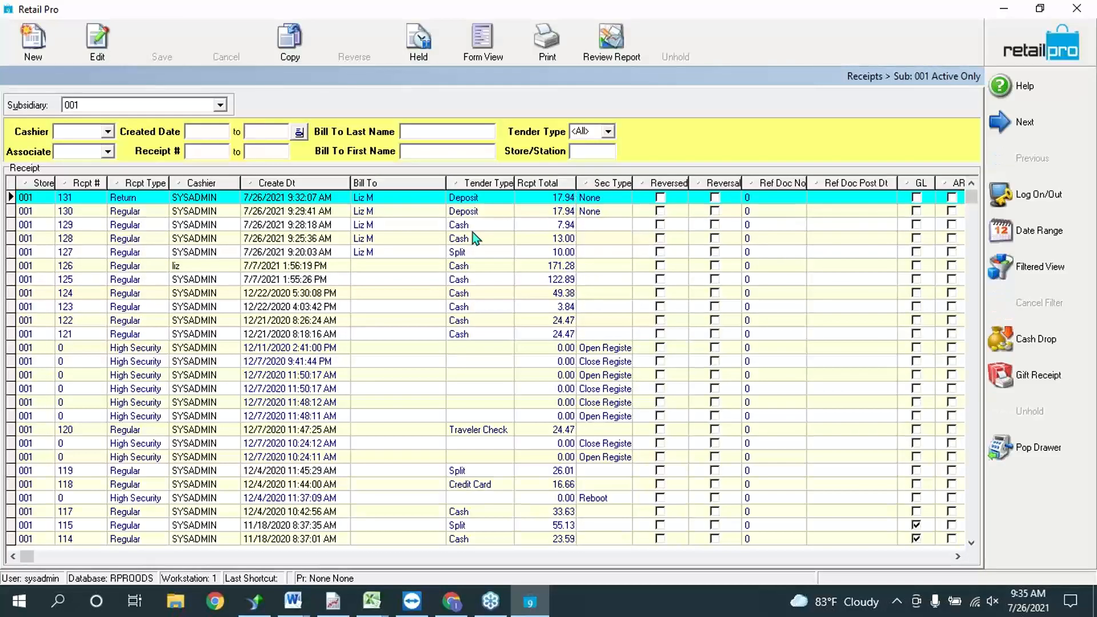
pyautogui.click(467, 211)
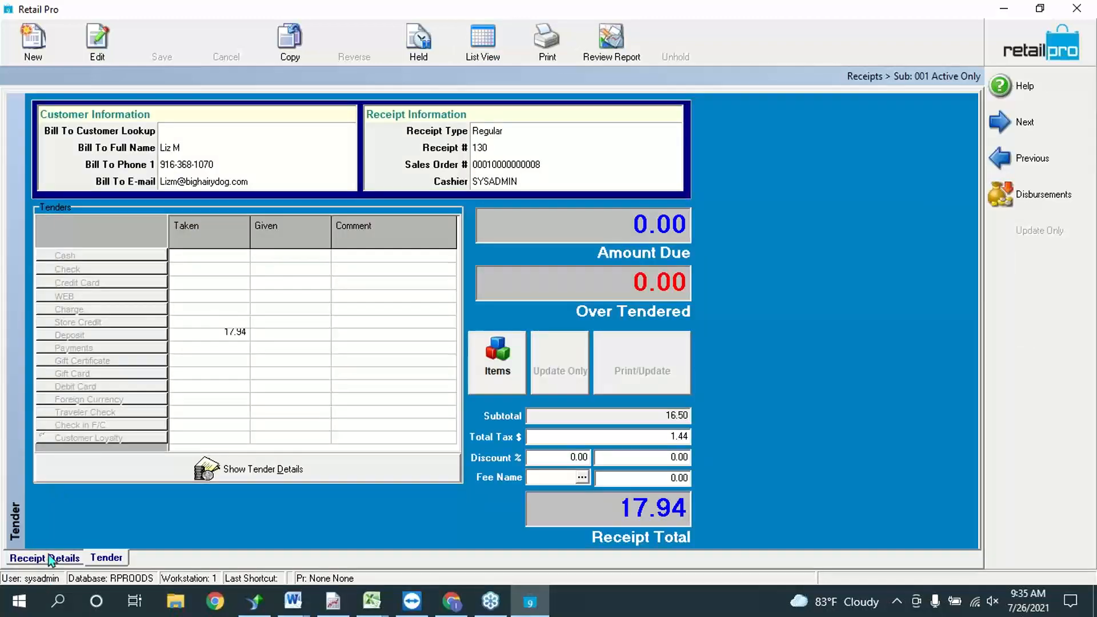
pyautogui.click(48, 557)
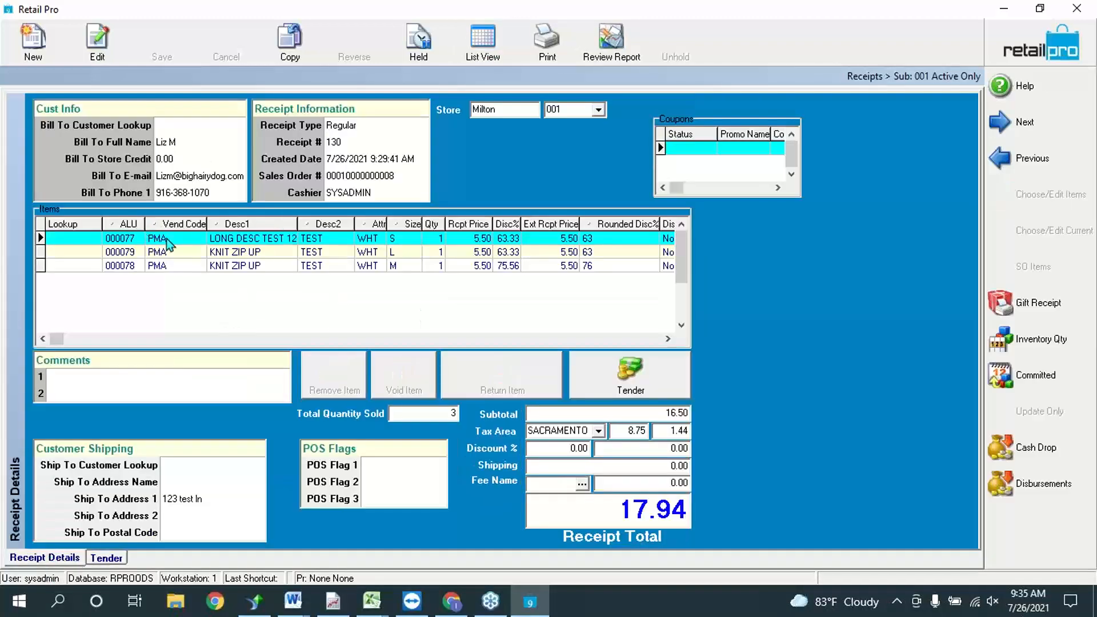
pyautogui.click(117, 558)
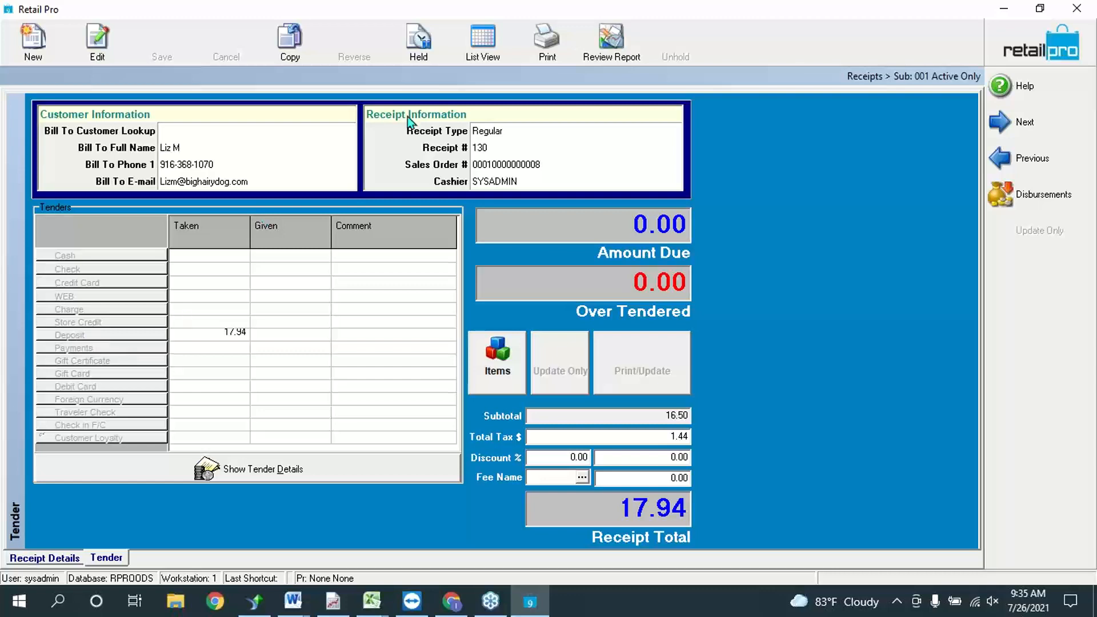
pyautogui.click(490, 38)
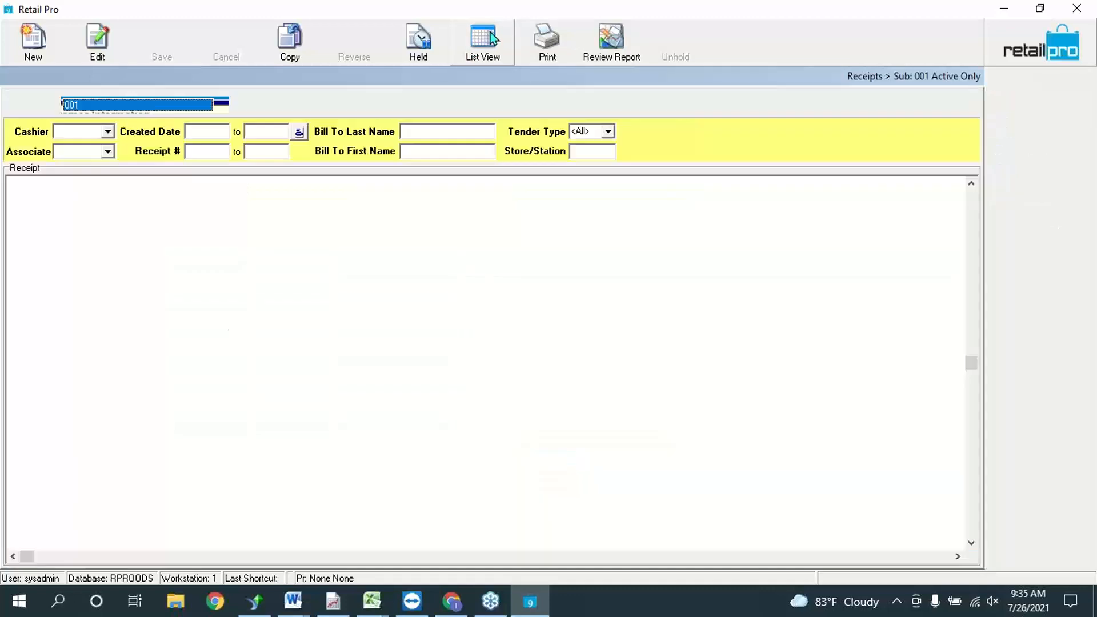
pyautogui.click(32, 53)
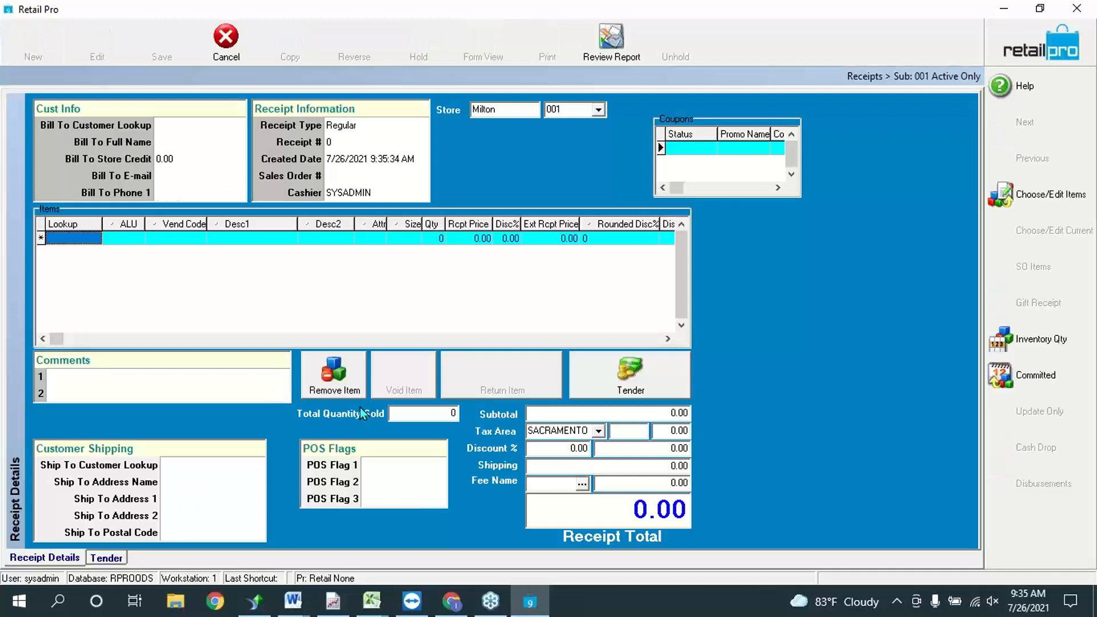
pyautogui.click(343, 125)
pyautogui.click(338, 171)
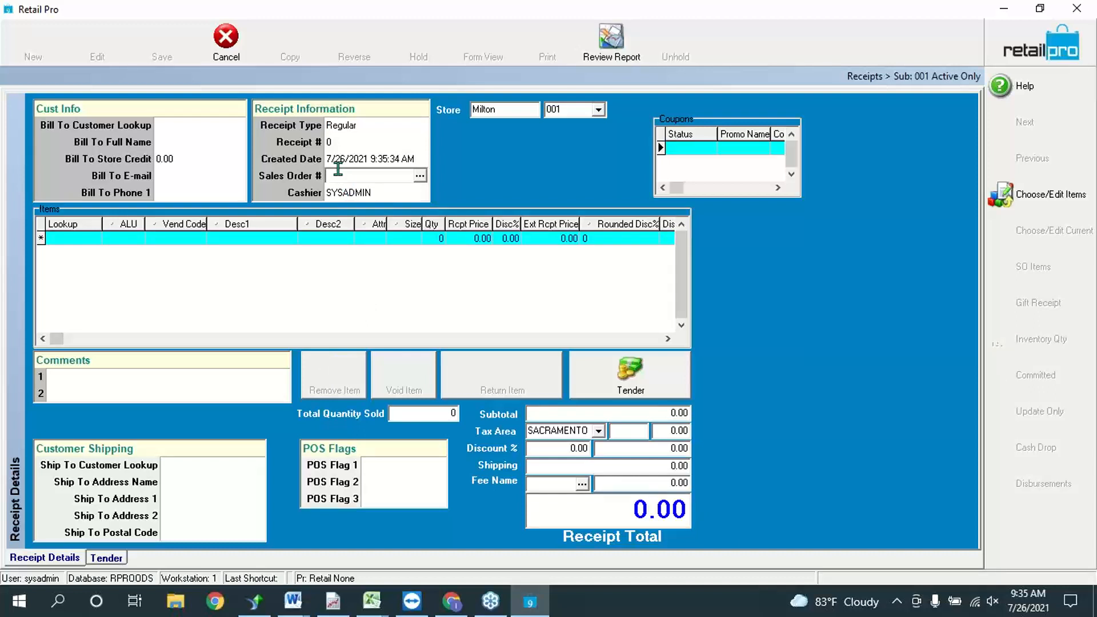
pyautogui.click(419, 175)
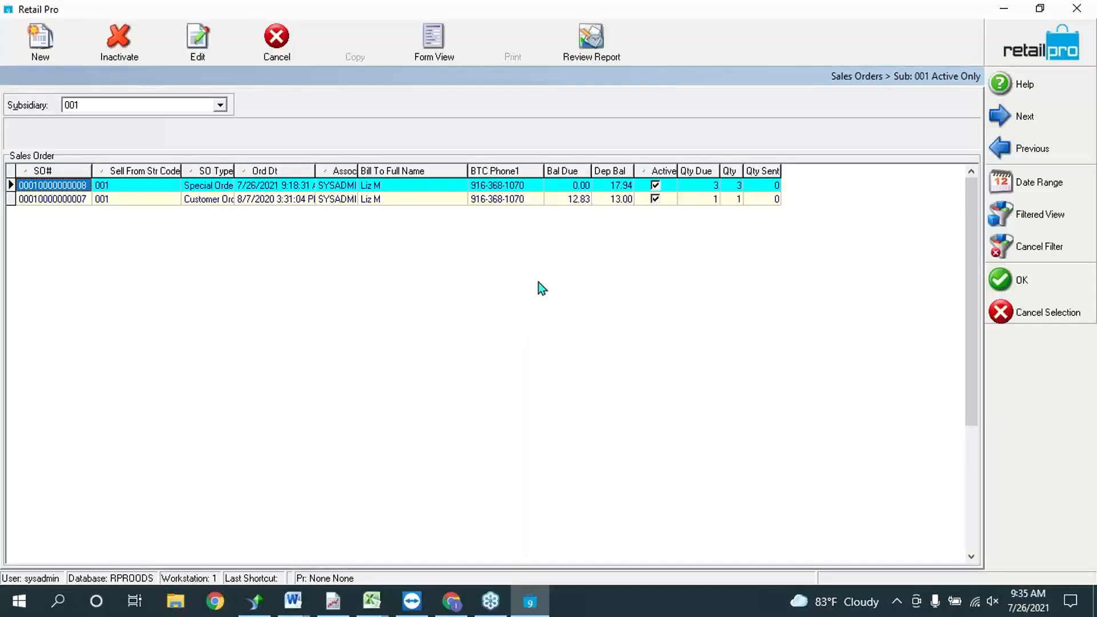
pyautogui.click(347, 186)
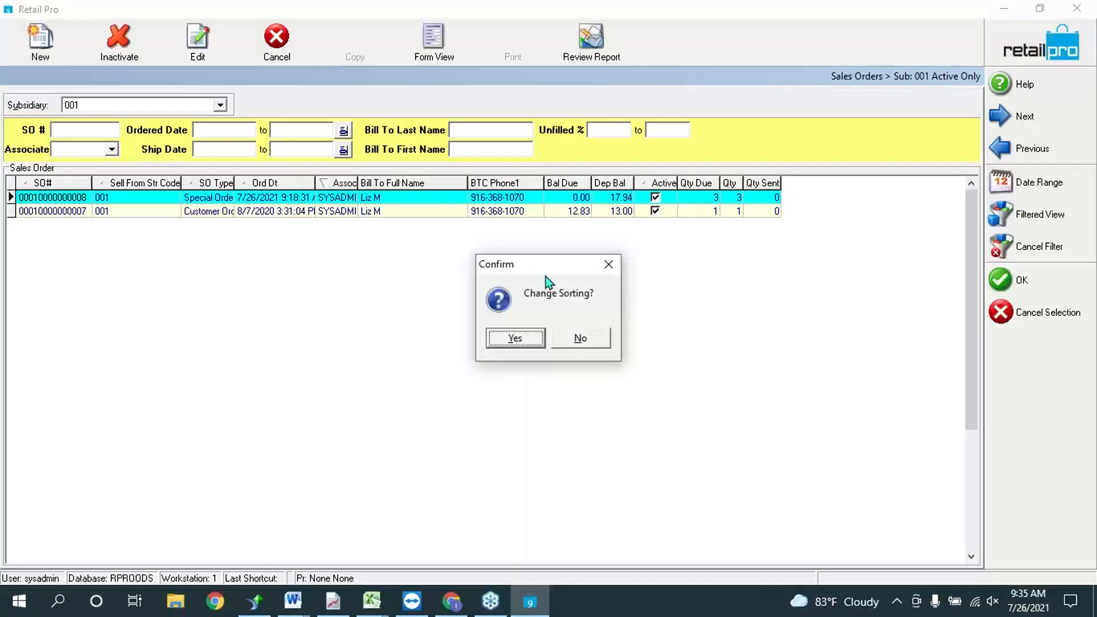
pyautogui.click(585, 340)
pyautogui.click(410, 198)
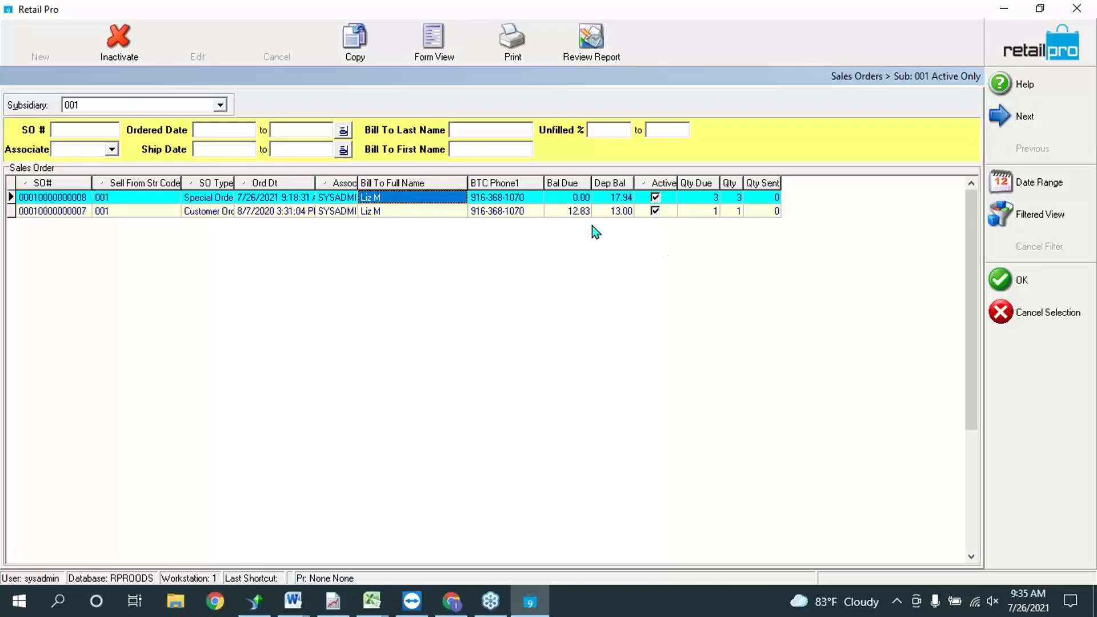
pyautogui.click(628, 197)
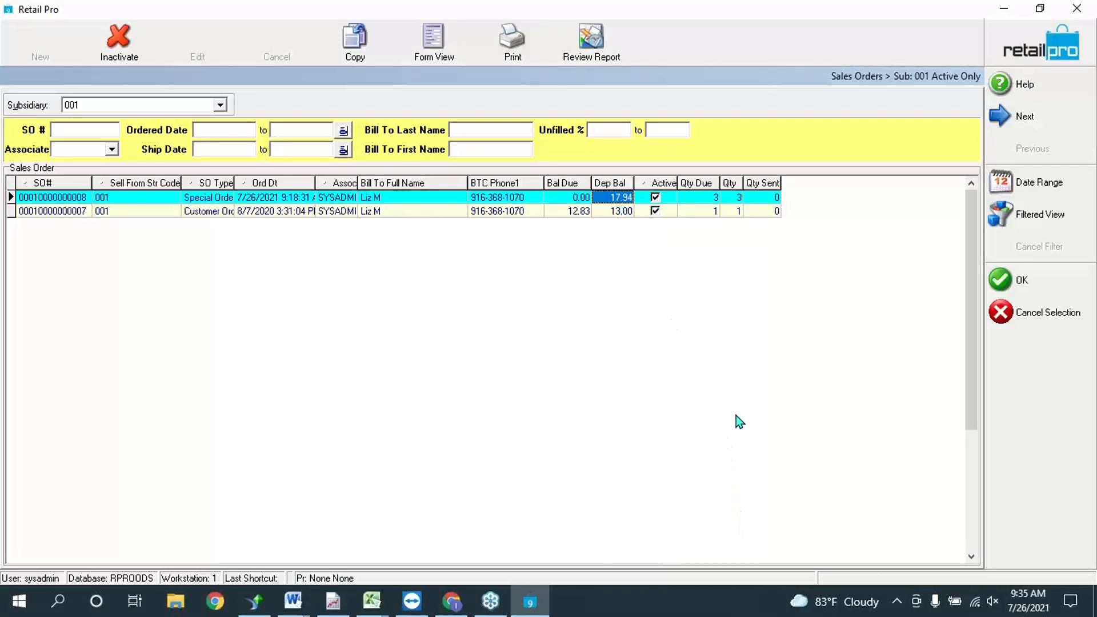
pyautogui.click(1023, 281)
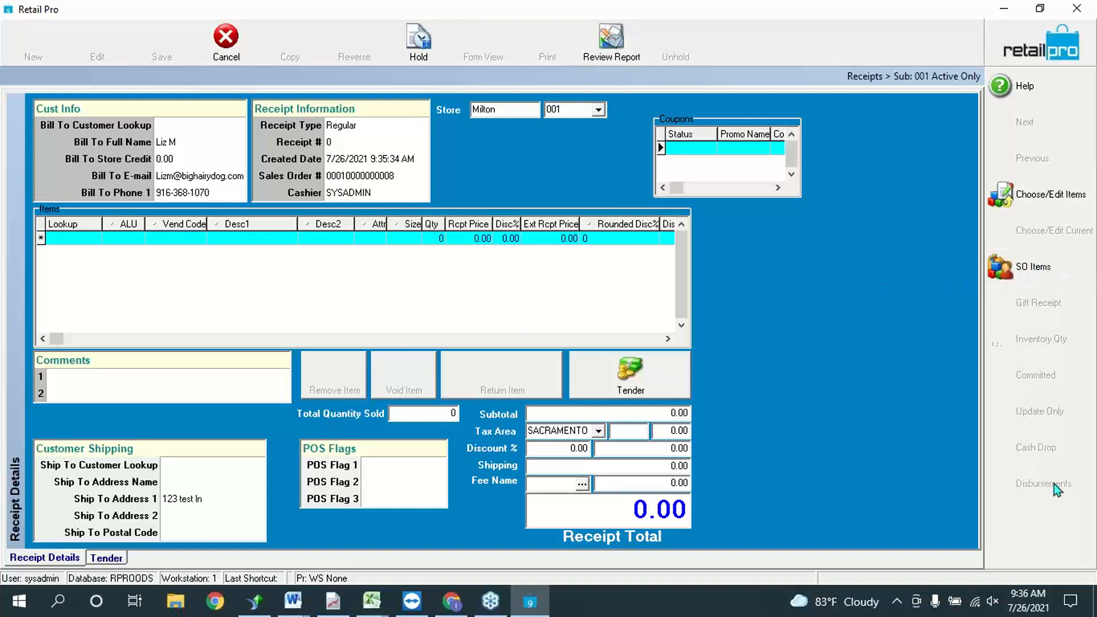
# Step: Open the SO Items picker, enlarge it to show Qty Due, and review the S, L and M lines
pyautogui.rightClick(1064, 530)
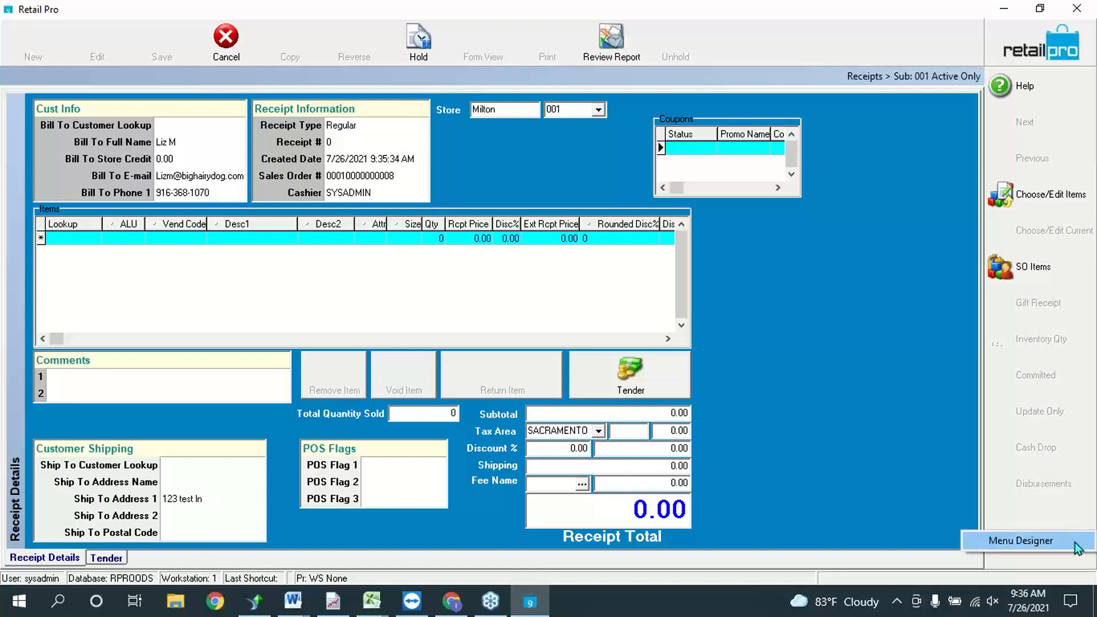
pyautogui.click(840, 334)
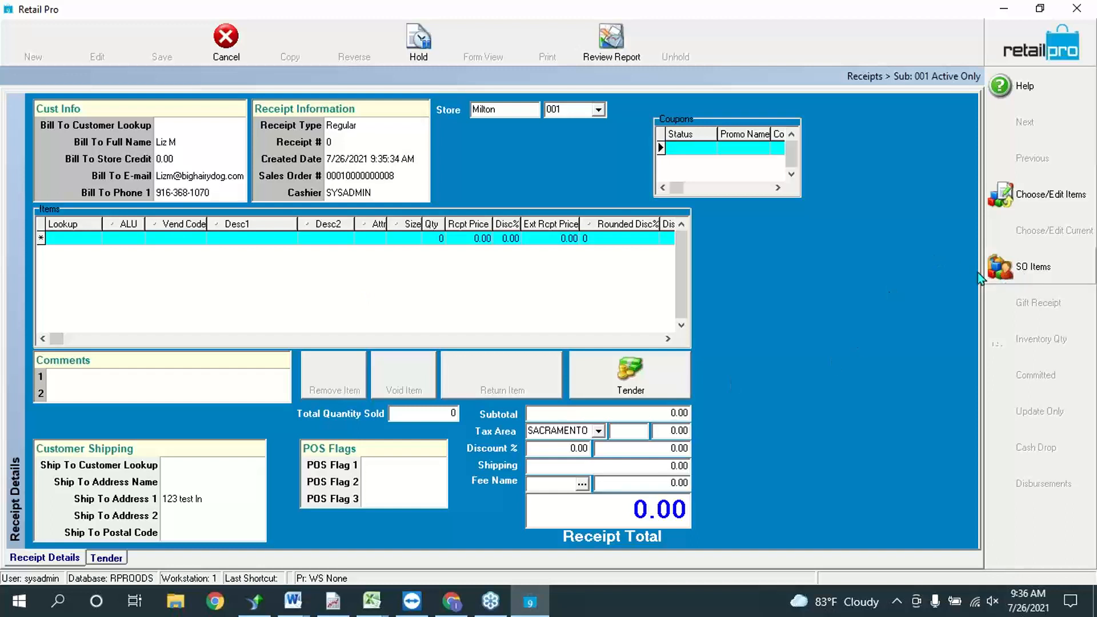
pyautogui.click(1014, 269)
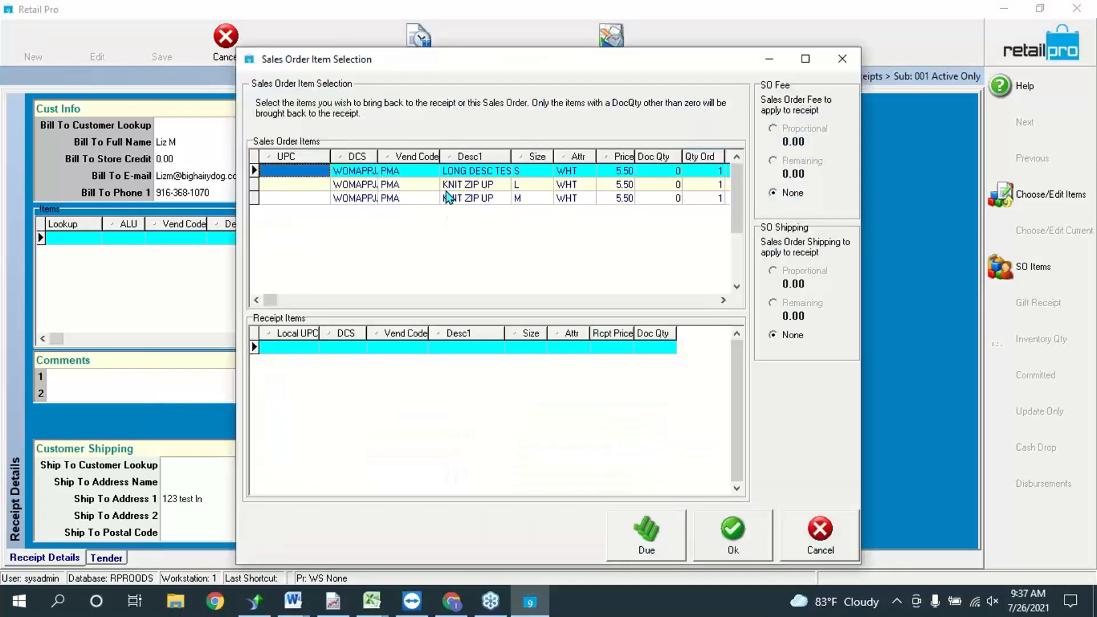
pyautogui.click(450, 188)
pyautogui.moveTo(578, 67); pyautogui.dragTo(413, 37)
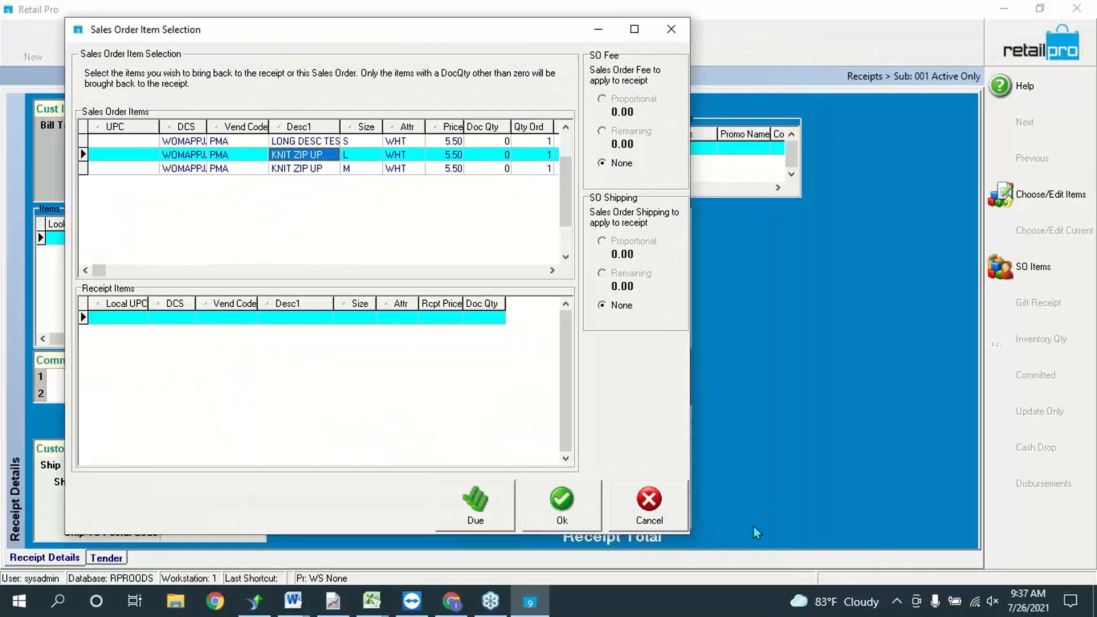
pyautogui.moveTo(696, 453); pyautogui.dragTo(937, 408)
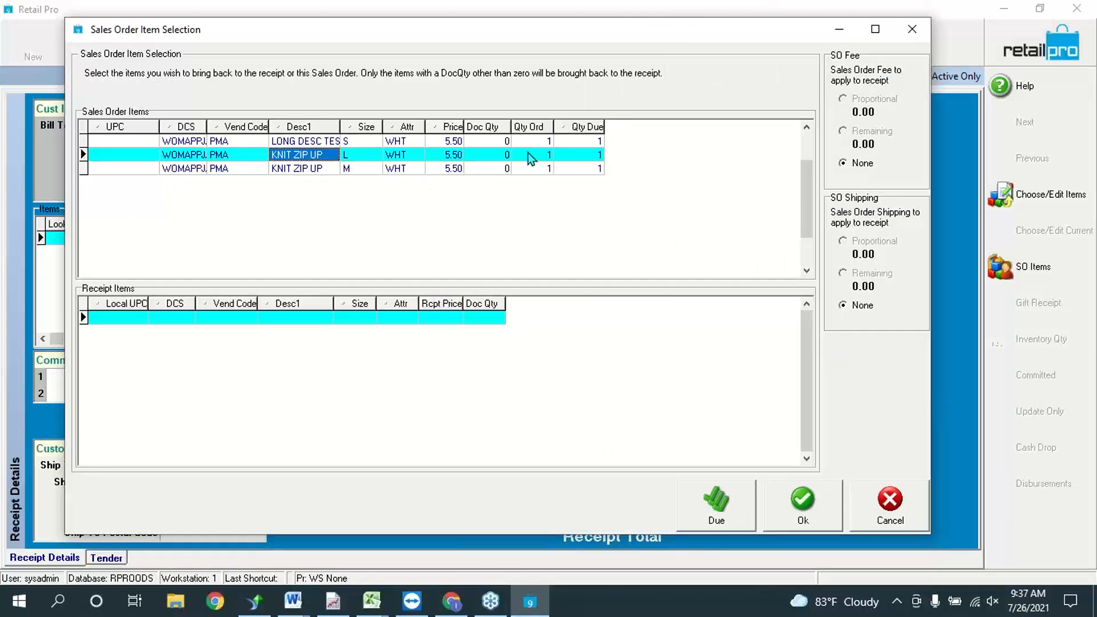
pyautogui.click(222, 141)
pyautogui.click(220, 154)
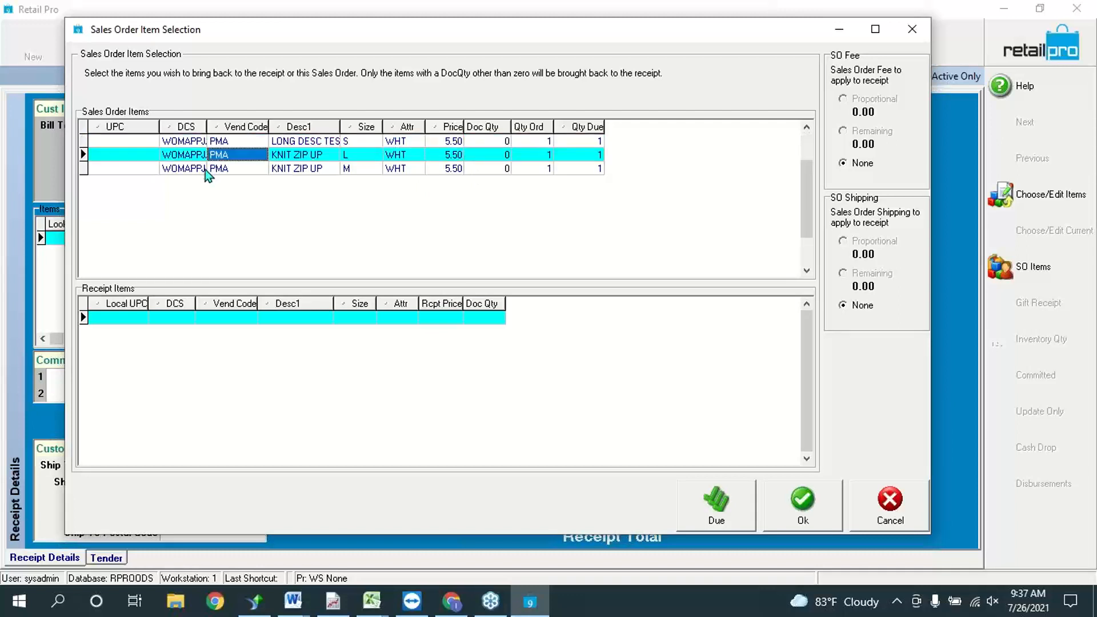
pyautogui.click(183, 168)
# Step: Add ALU as the first column of the item grid through the Page Manager
pyautogui.rightClick(141, 128)
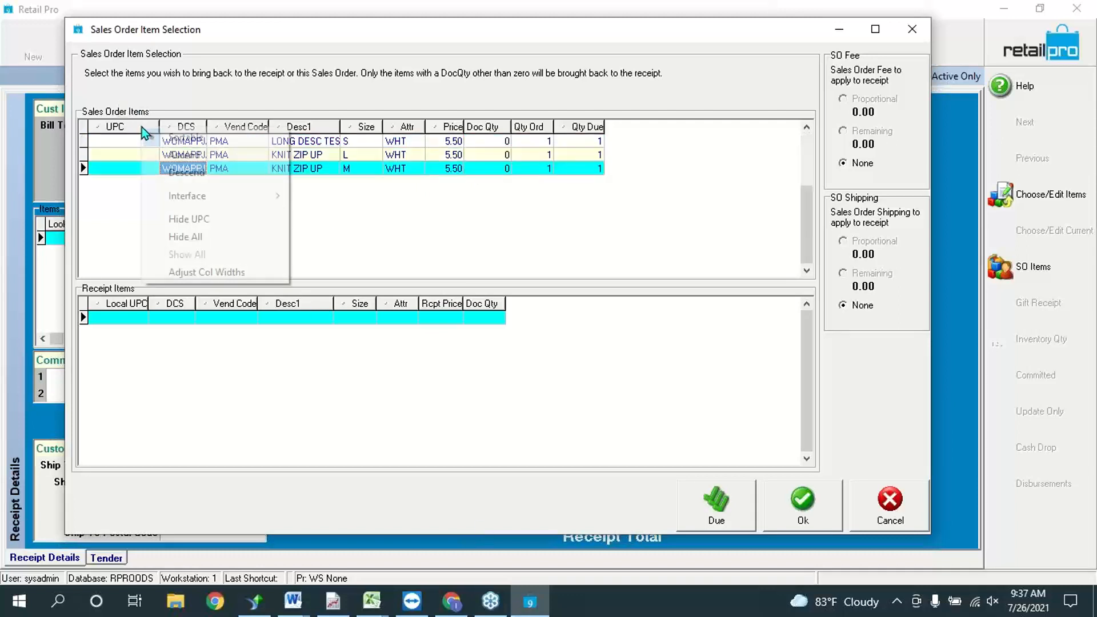
pyautogui.moveTo(184, 194)
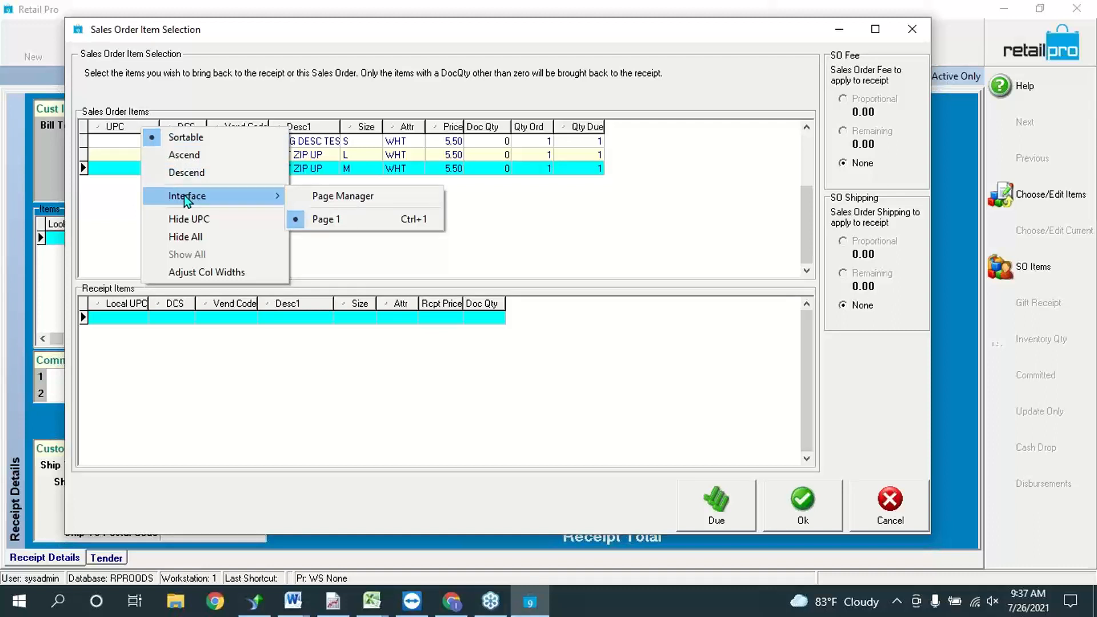
pyautogui.click(358, 195)
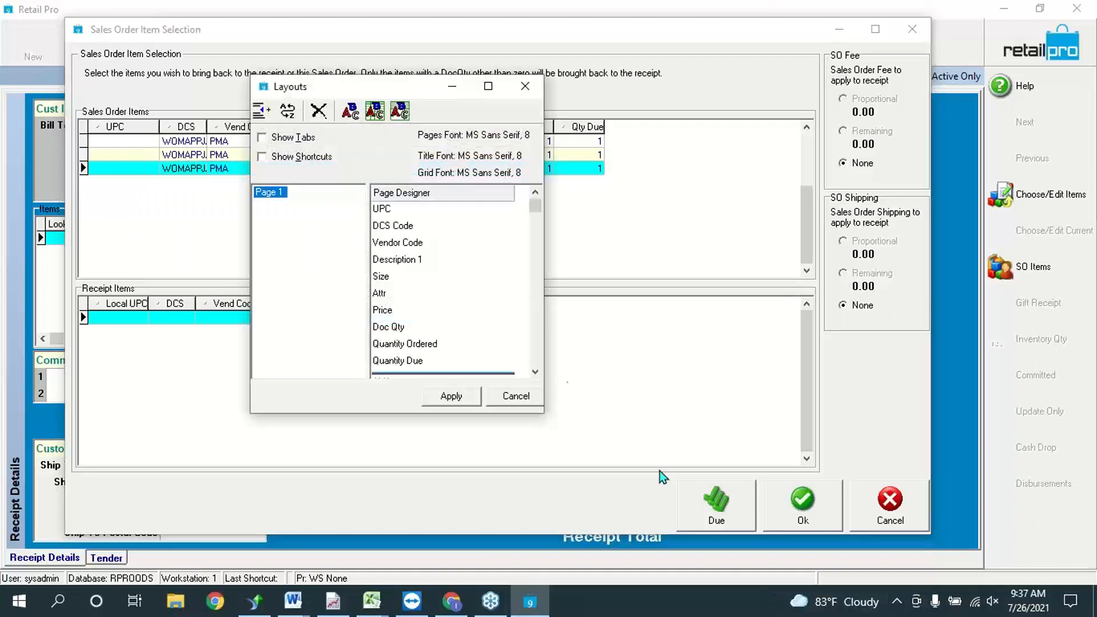
pyautogui.click(534, 376)
pyautogui.click(534, 375)
pyautogui.click(534, 376)
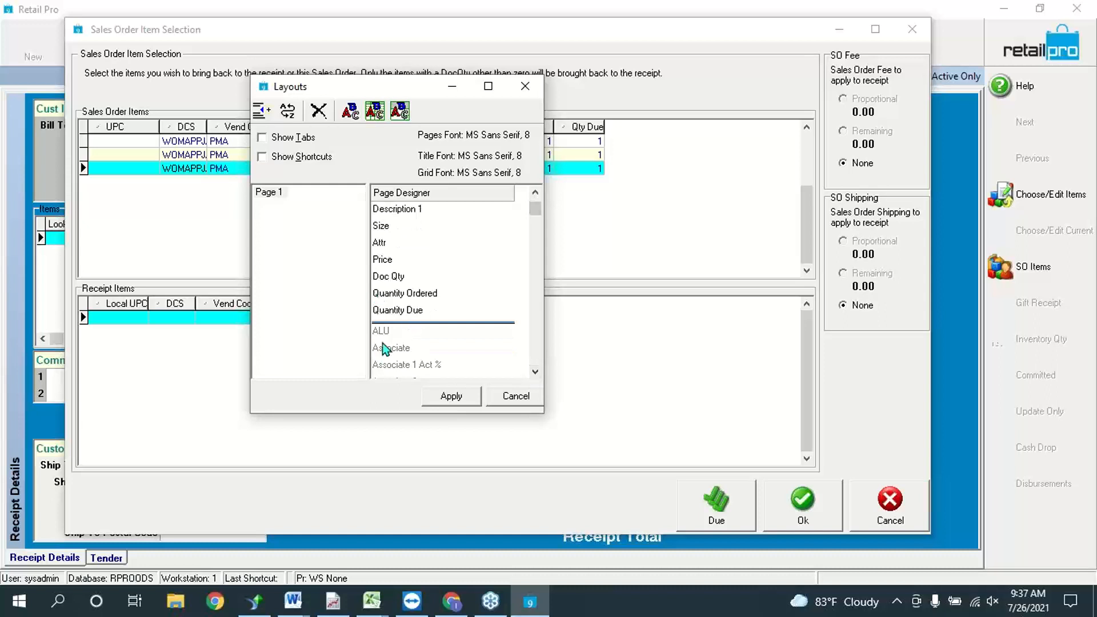
pyautogui.click(379, 329)
pyautogui.moveTo(374, 286); pyautogui.dragTo(412, 209)
pyautogui.click(473, 398)
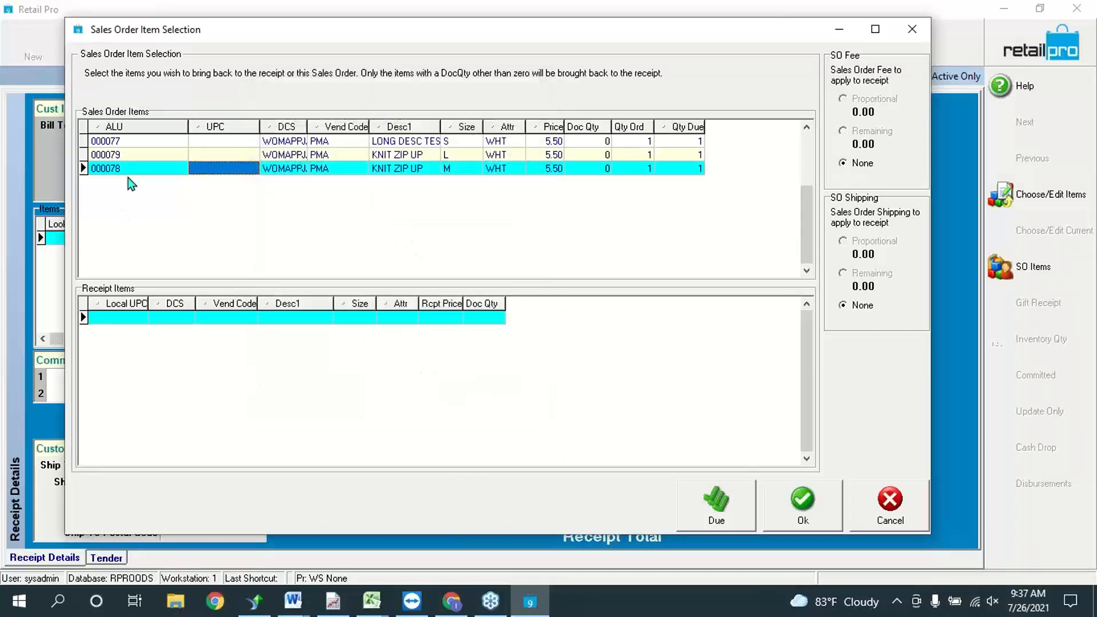
# Step: Narrow the ALU column and select item 000077's Doc Qty cell
pyautogui.moveTo(187, 128); pyautogui.dragTo(140, 131)
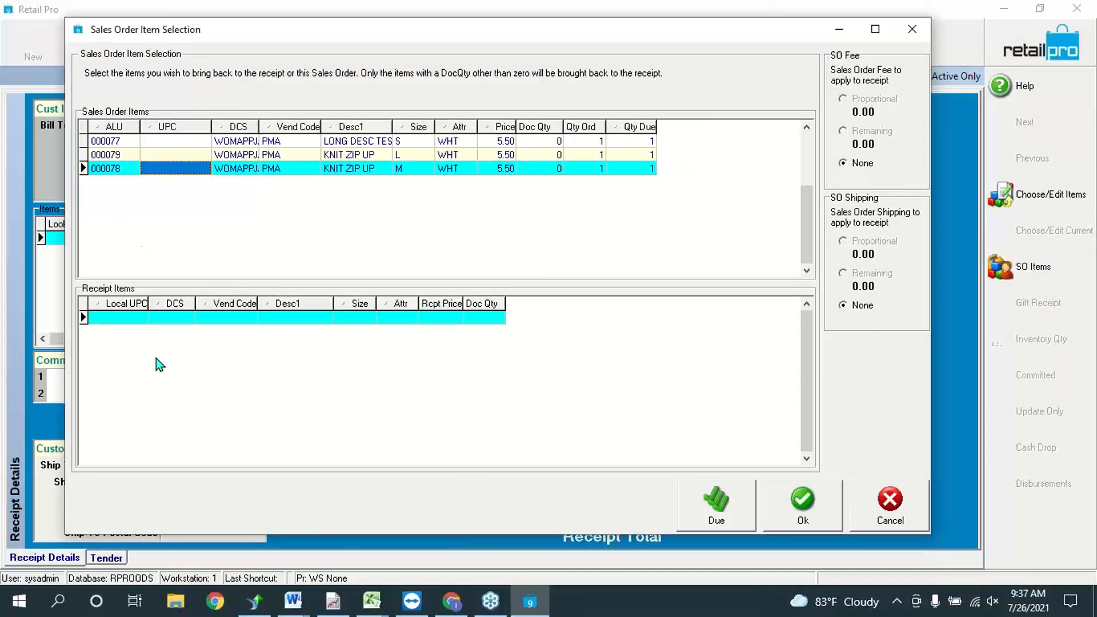
pyautogui.click(119, 154)
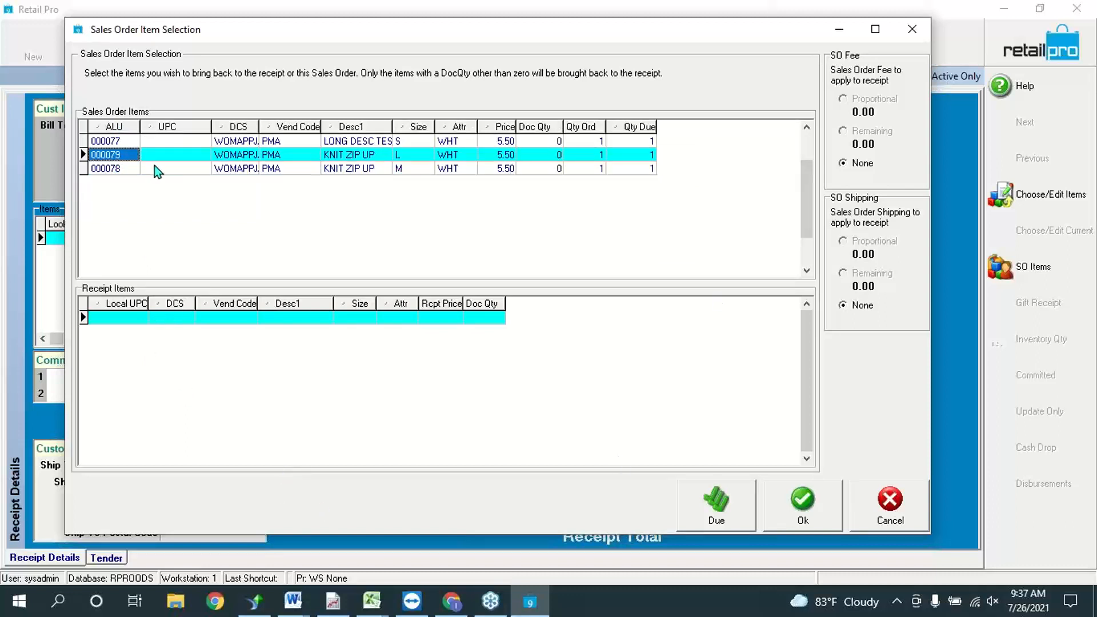
pyautogui.click(551, 143)
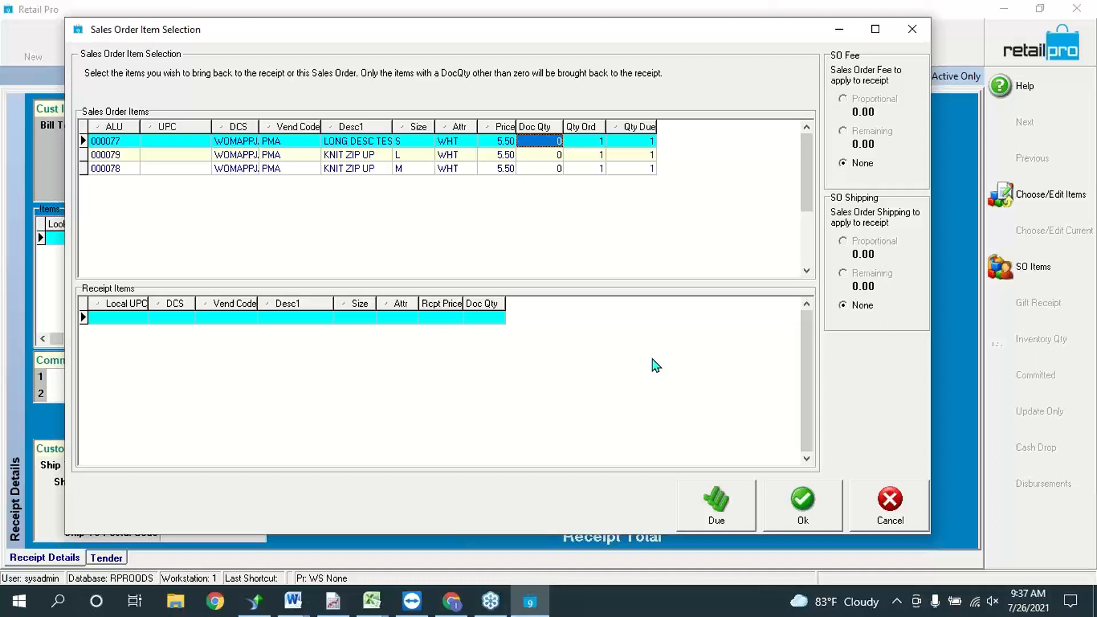
# Step: Bring item 000077 onto the receipt with quantity 1, totalling 5.98, and proceed to tender
pyautogui.write('1')
pyautogui.press('Down')
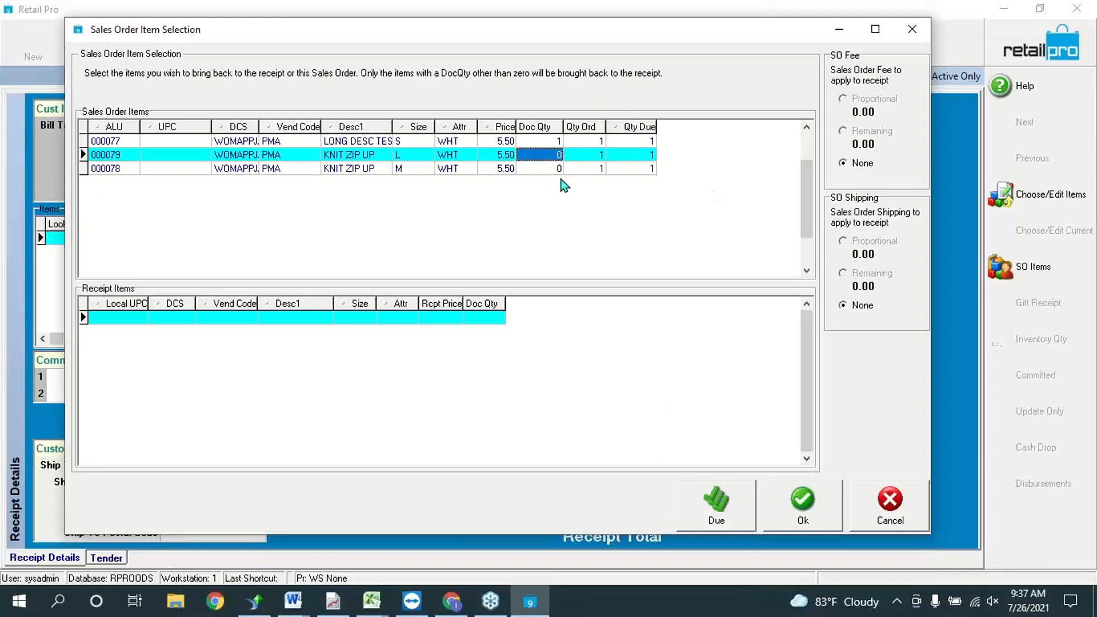
pyautogui.press('Up')
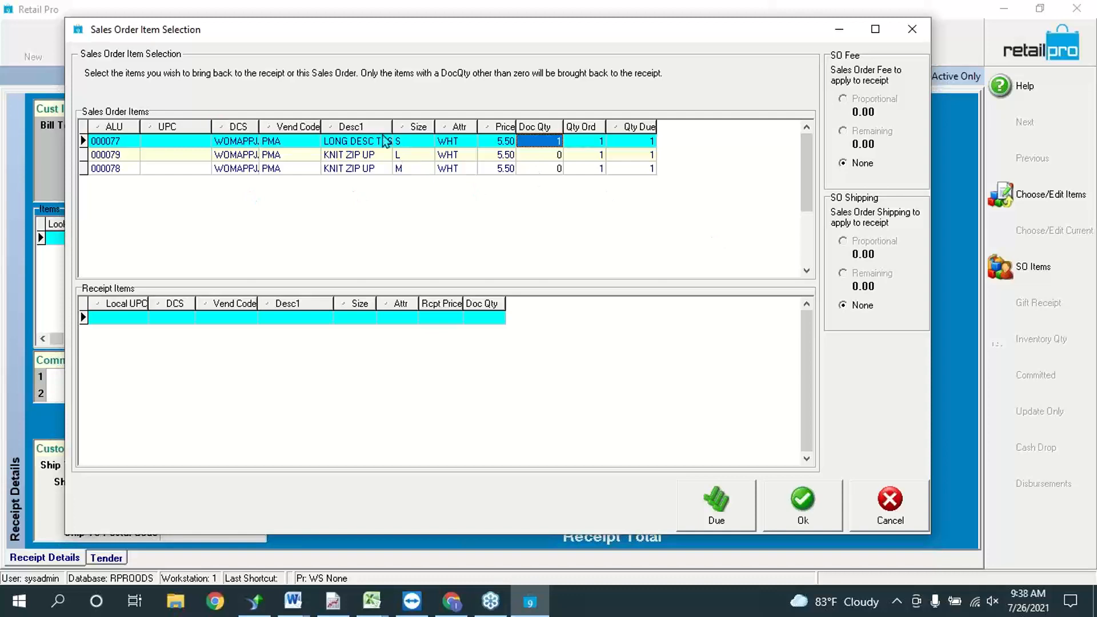
pyautogui.click(814, 512)
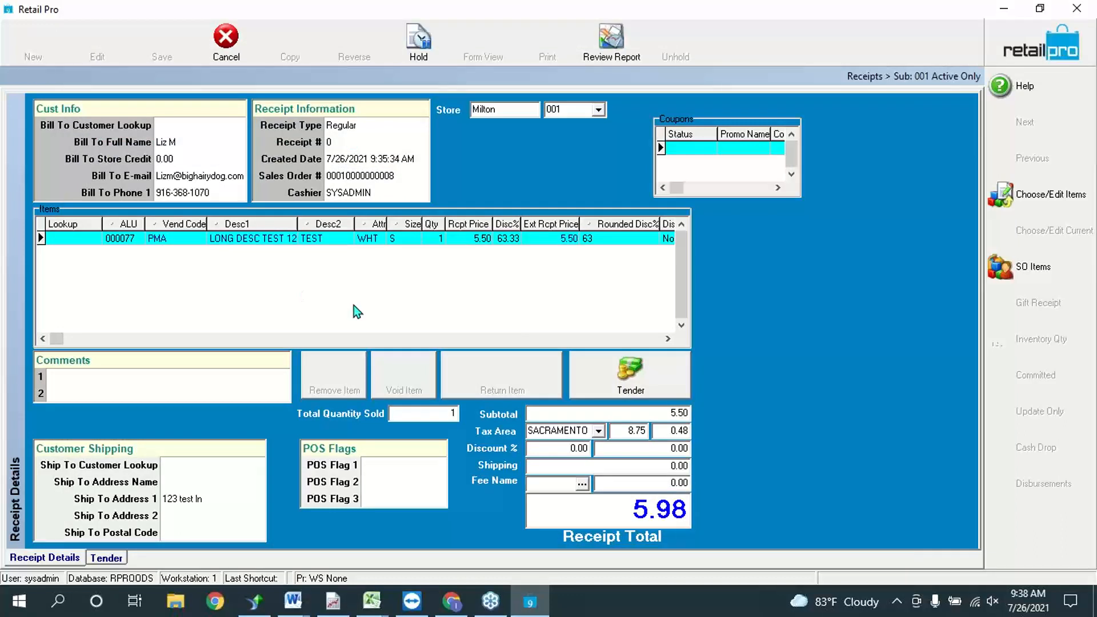
pyautogui.click(659, 389)
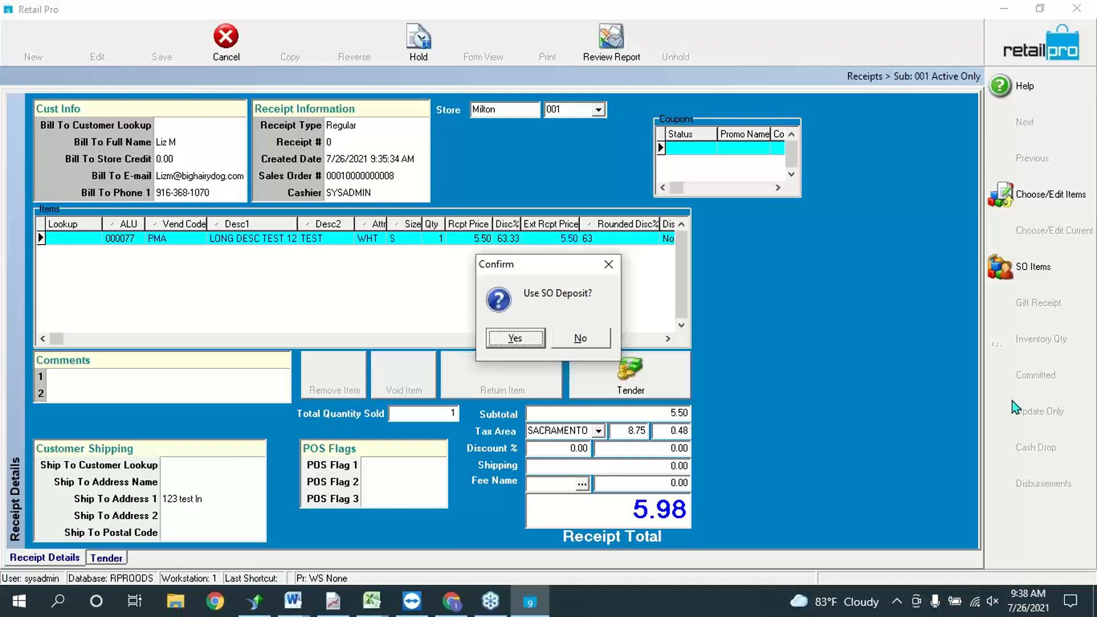
# Step: Pay the full 5.98 from the sales order deposit
pyautogui.click(522, 342)
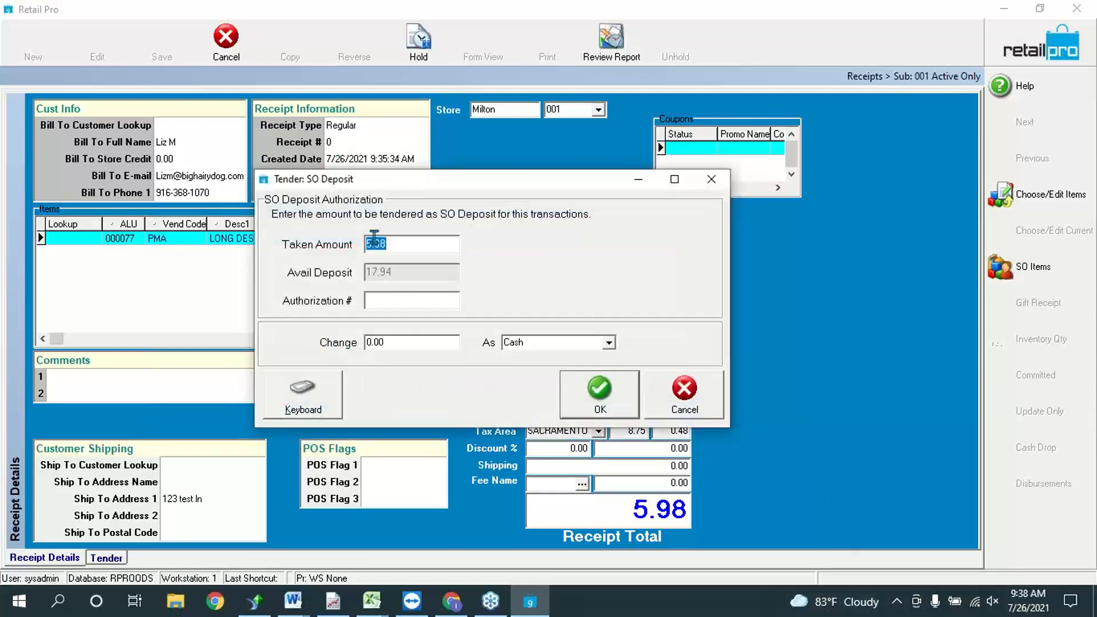
pyautogui.moveTo(421, 242); pyautogui.dragTo(277, 243)
pyautogui.click(612, 388)
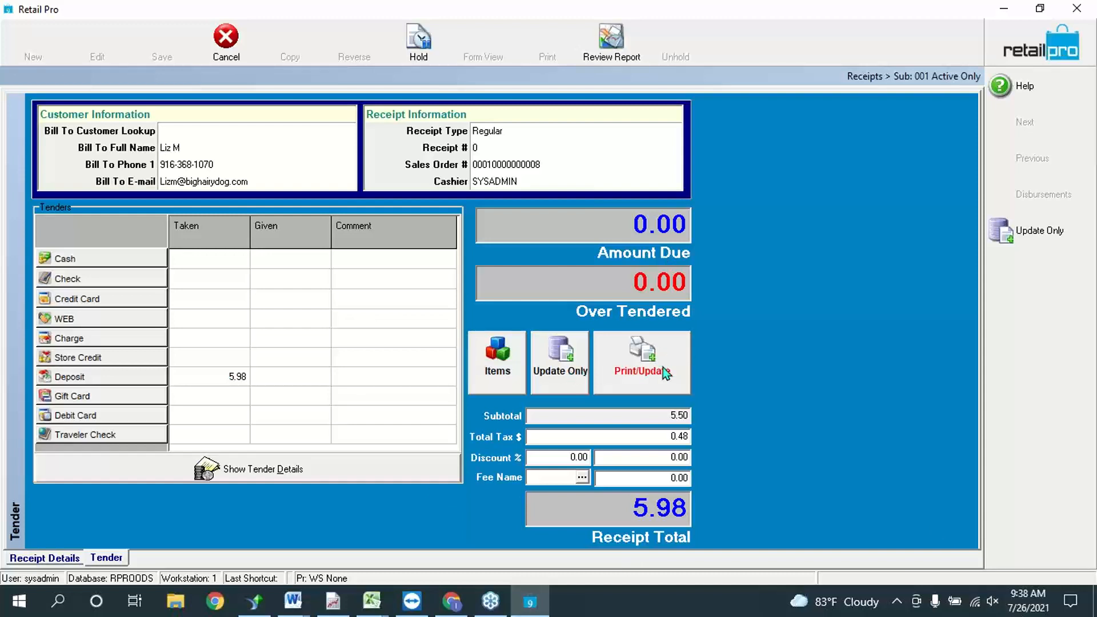
# Step: Finalize the receipt with Print/Update using the BHD40COL document
pyautogui.click(642, 343)
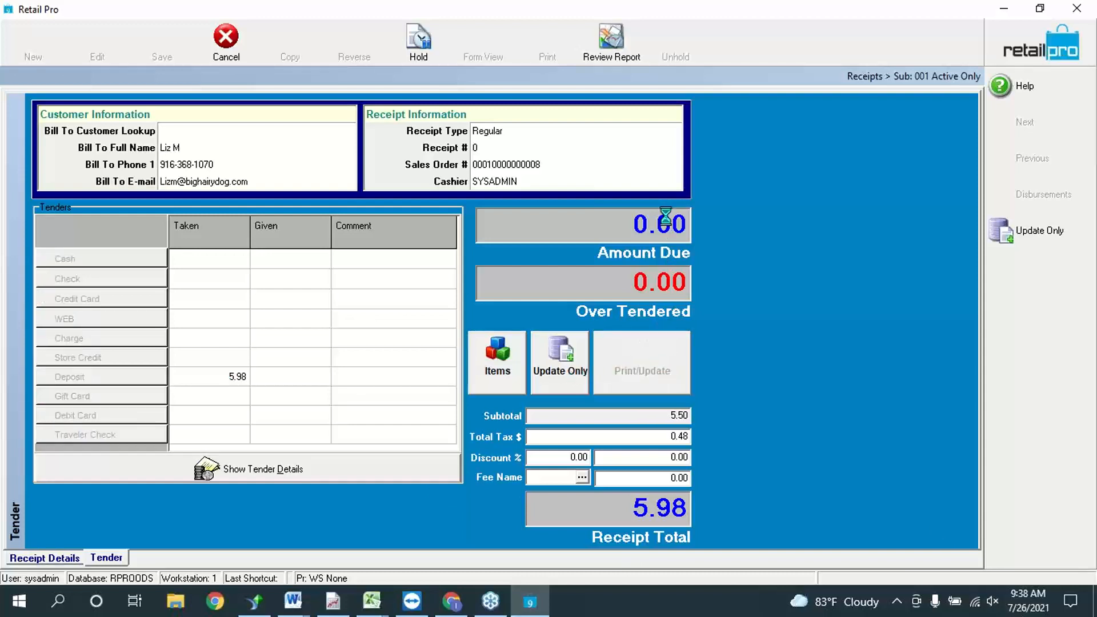
pyautogui.click(430, 190)
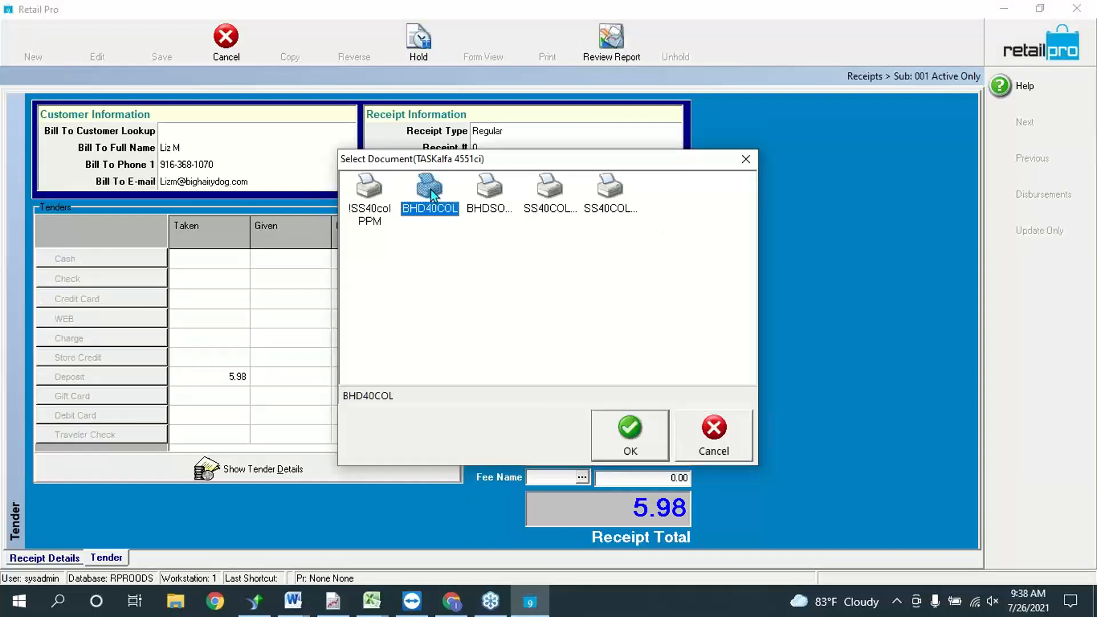
pyautogui.click(657, 435)
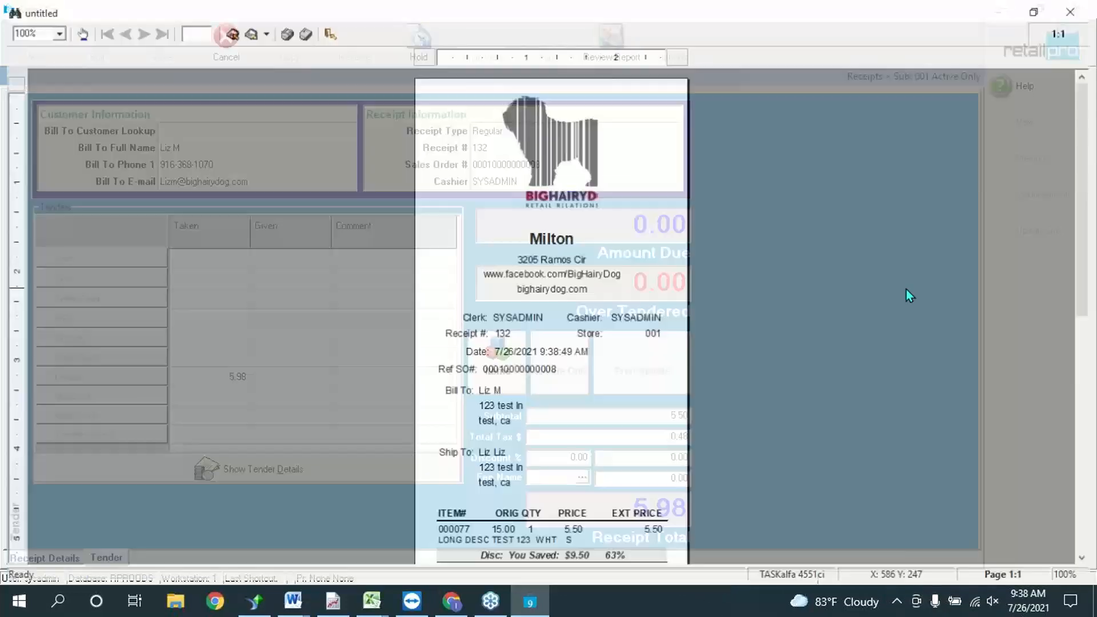
# Step: Review receipt 132's preview showing the $5.98 deposit tender, close it unsaved, and return to Items
pyautogui.scroll(-1, 500, 516)
pyautogui.scroll(-4, 500, 518)
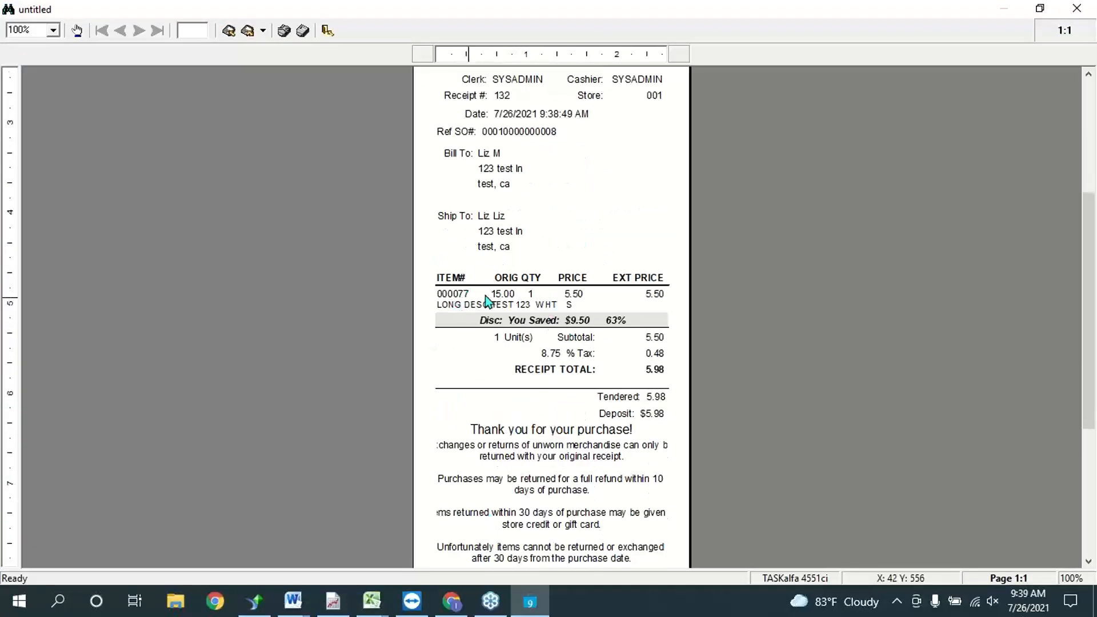
pyautogui.scroll(-2, 646, 328)
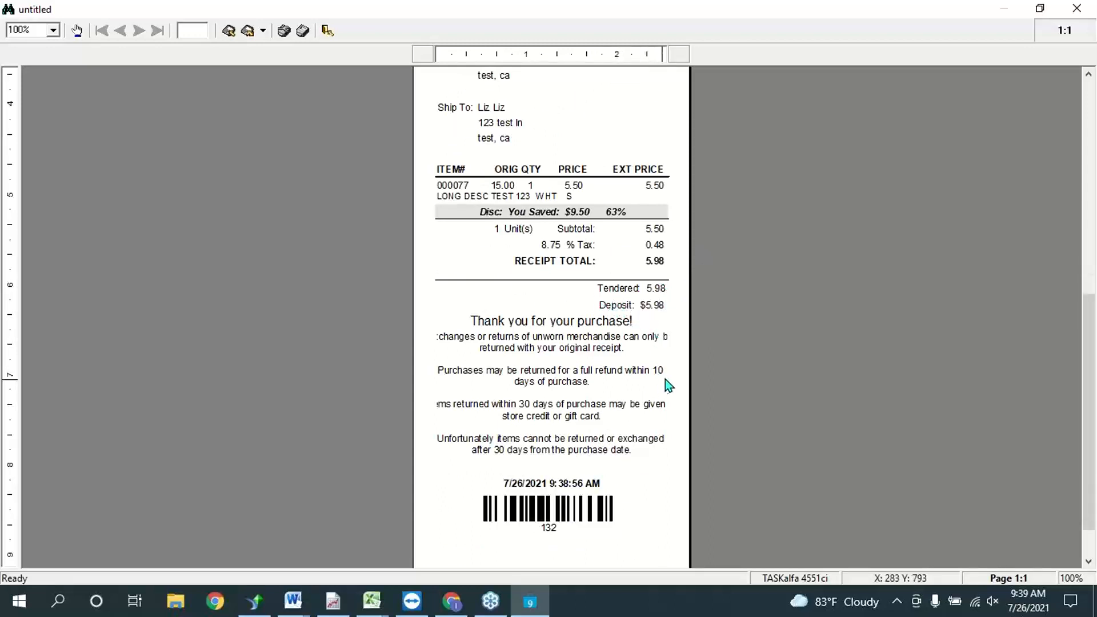
pyautogui.scroll(-3, 666, 381)
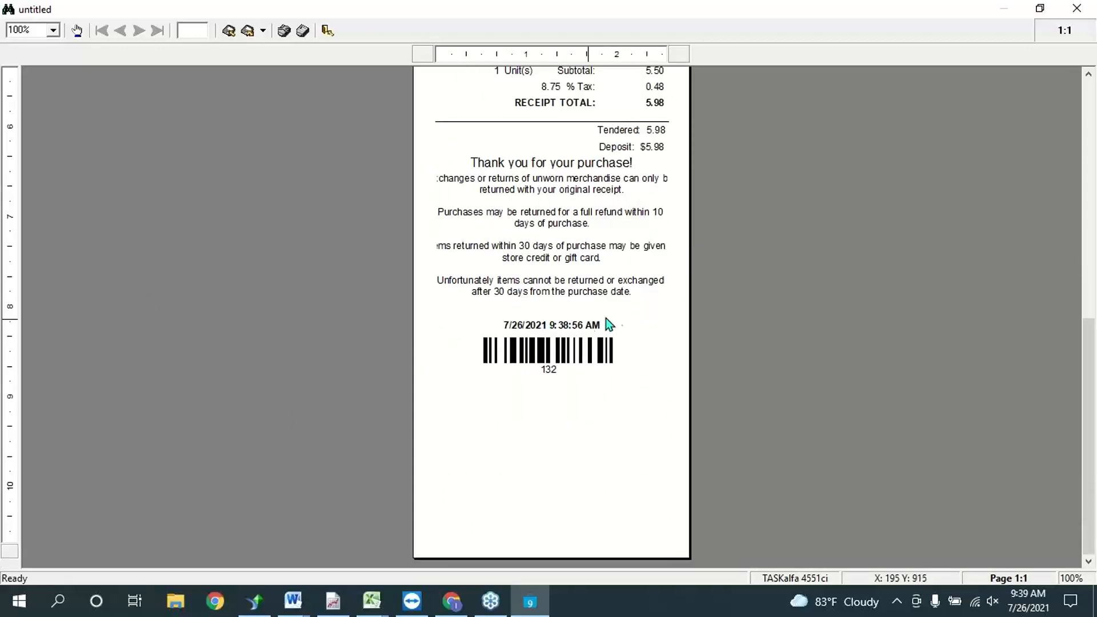
pyautogui.click(1076, 8)
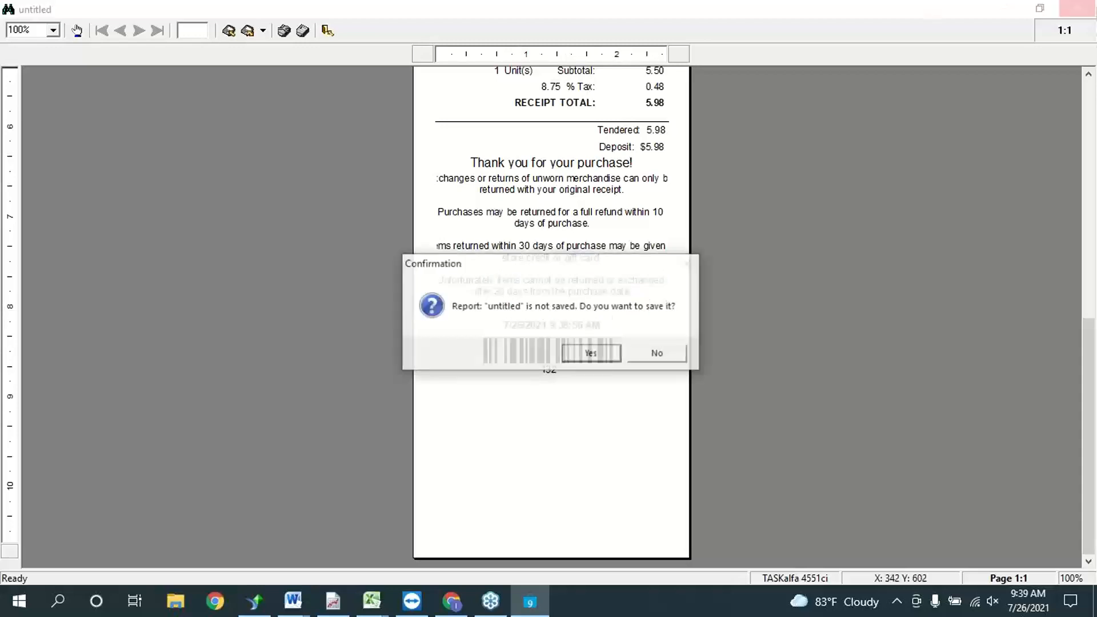
pyautogui.click(654, 355)
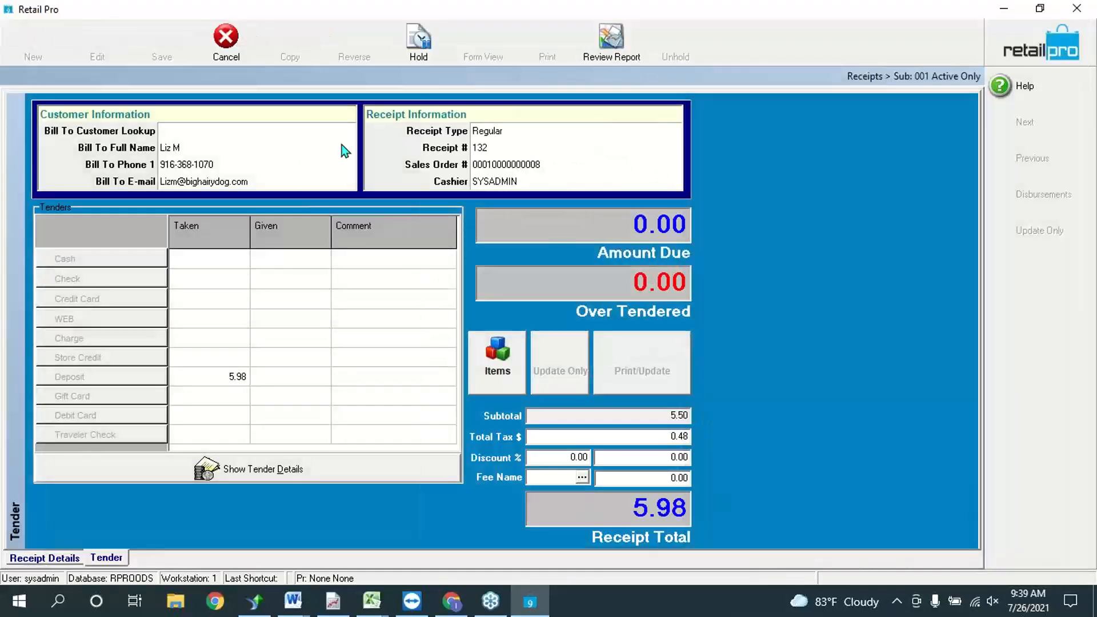
pyautogui.click(409, 57)
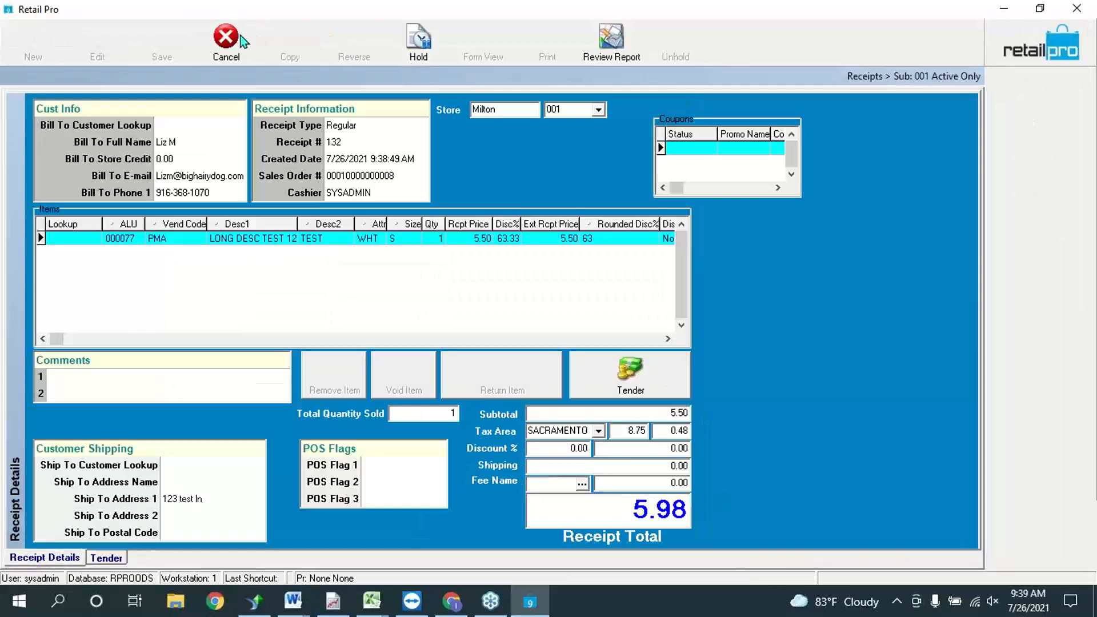
# Step: Clear the finished receipt, locate receipt 132 in the receipts list, and return to the home screen
pyautogui.click(233, 36)
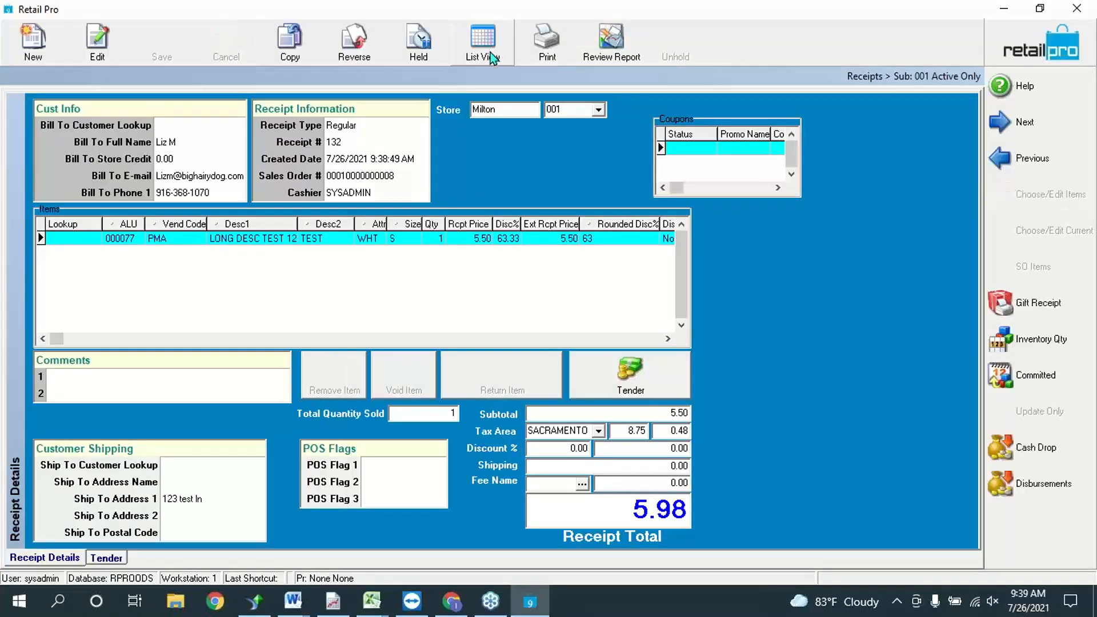
pyautogui.click(482, 38)
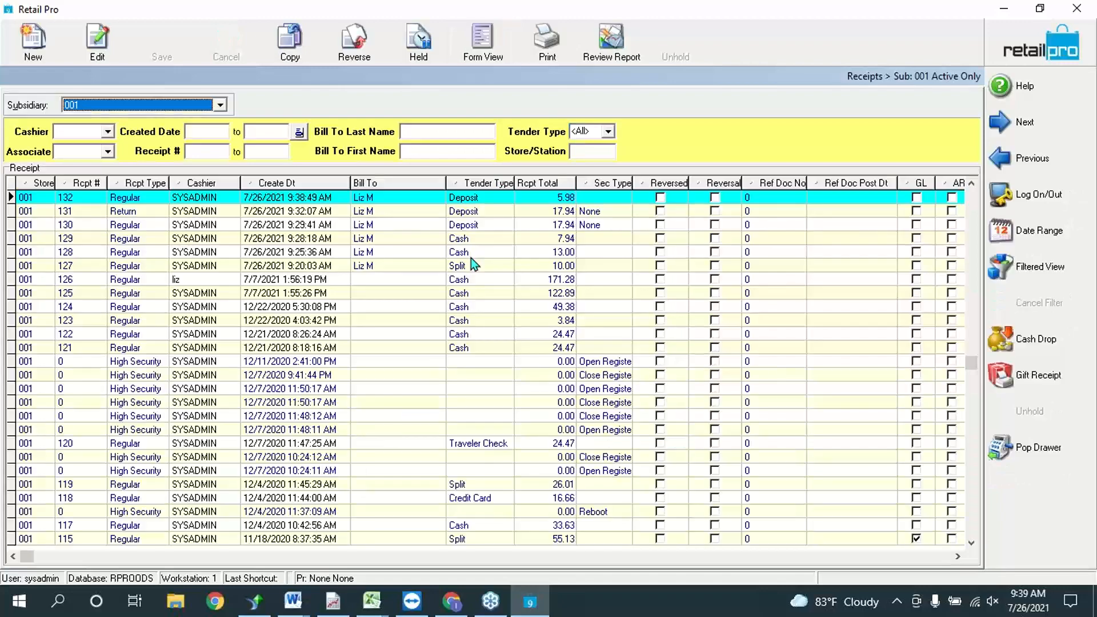
pyautogui.click(521, 213)
pyautogui.click(488, 202)
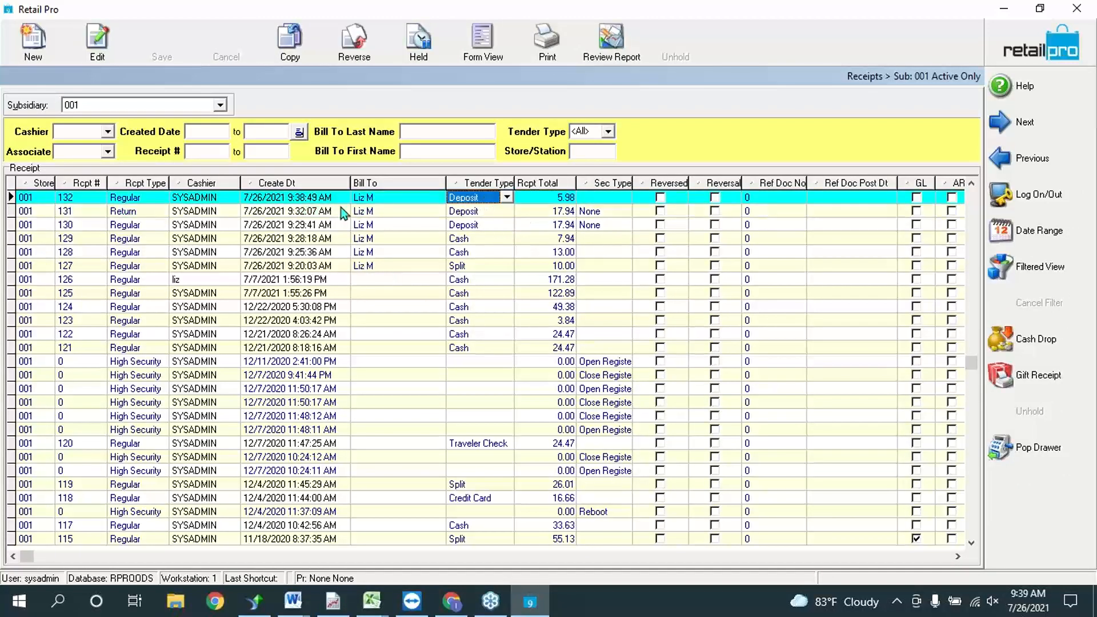
pyautogui.click(175, 202)
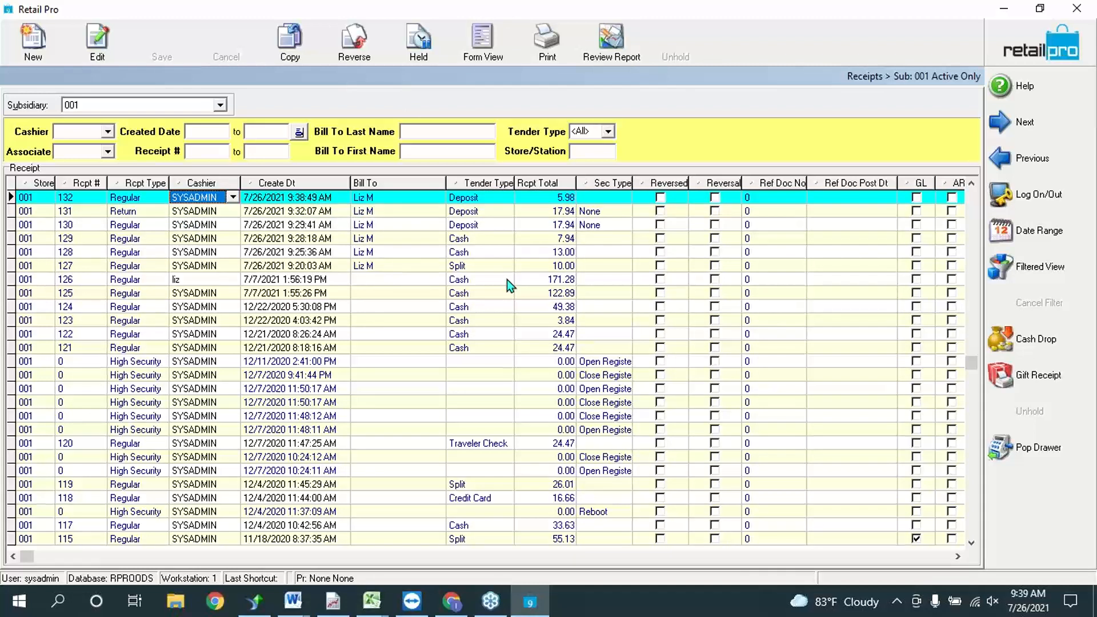
pyautogui.click(1036, 32)
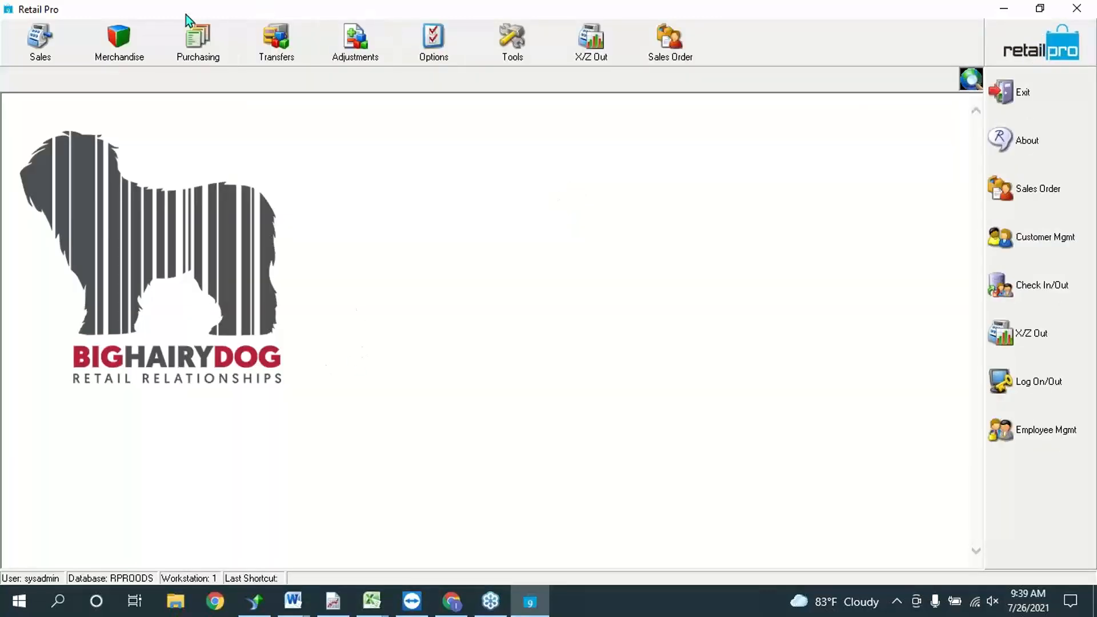
# Step: Open Sales Orders and check the first order's quantities: 3 ordered, 2 due, 1 sent
pyautogui.click(692, 53)
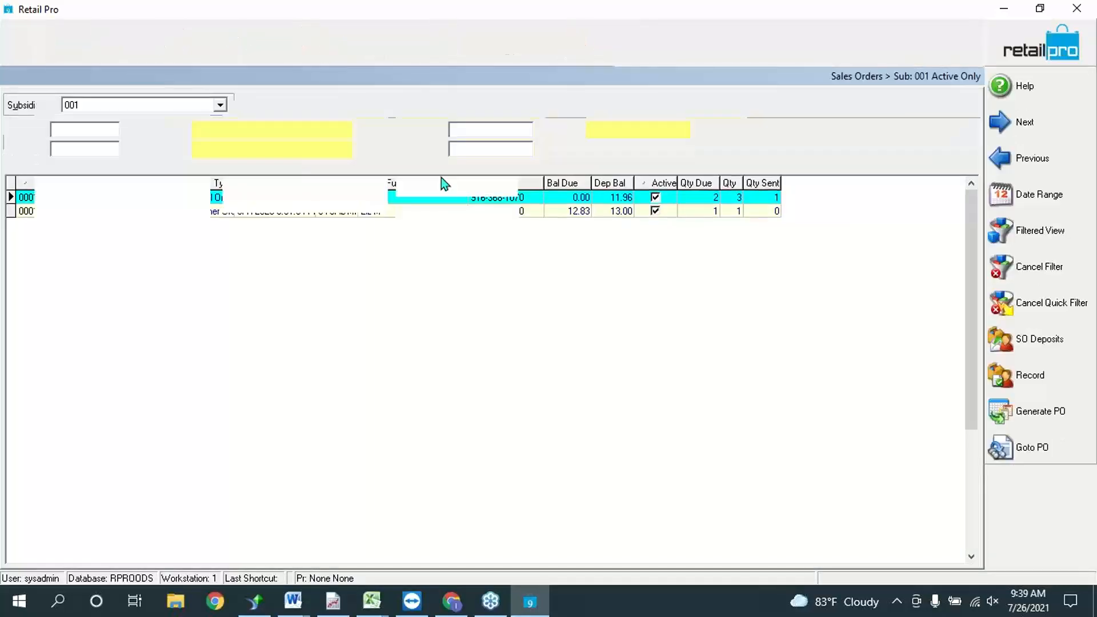
pyautogui.click(712, 198)
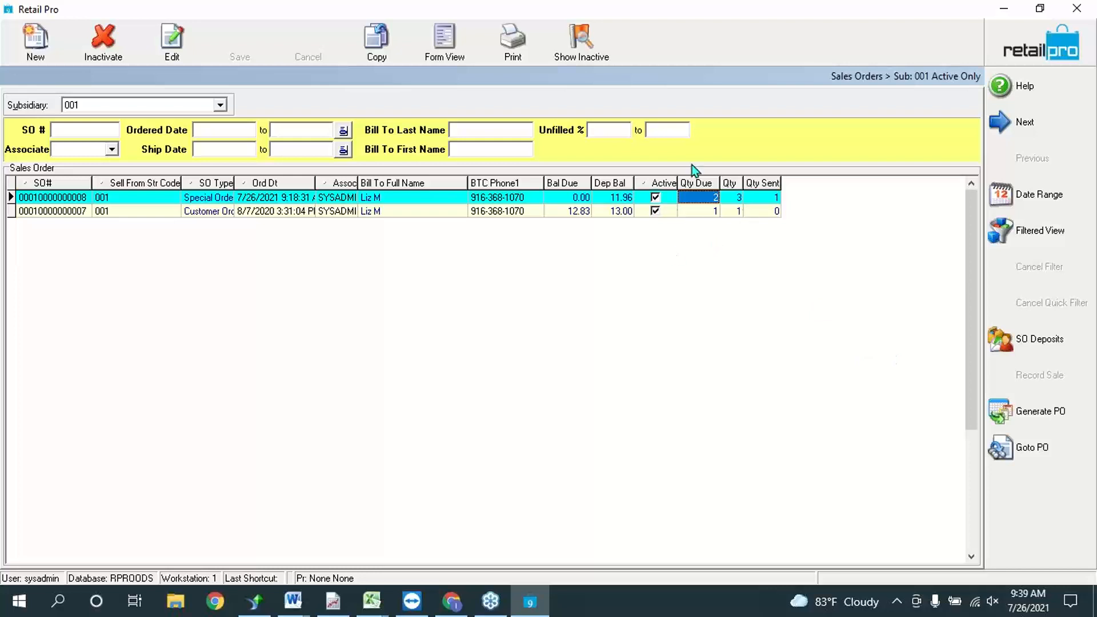
pyautogui.click(735, 200)
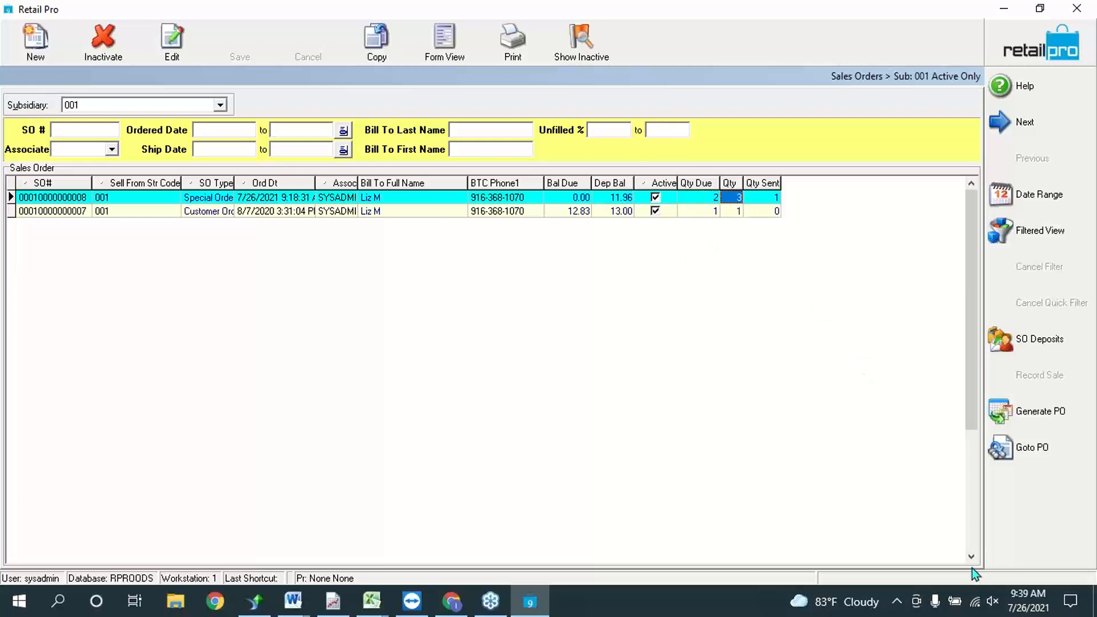
pyautogui.click(755, 197)
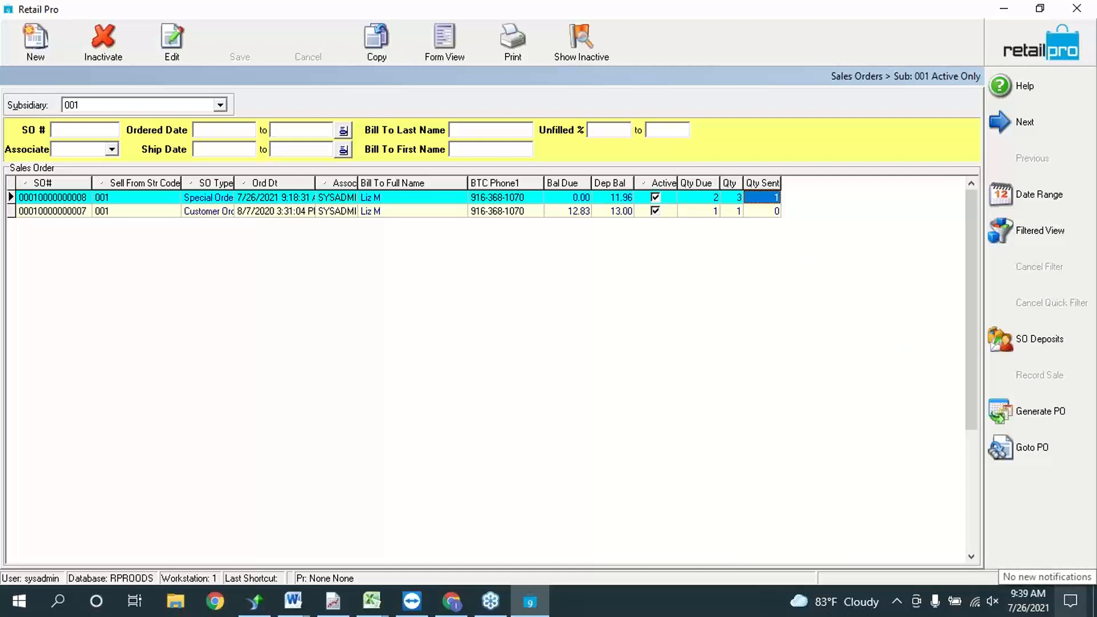
pyautogui.scroll(-1, 436, 217)
pyautogui.click(436, 216)
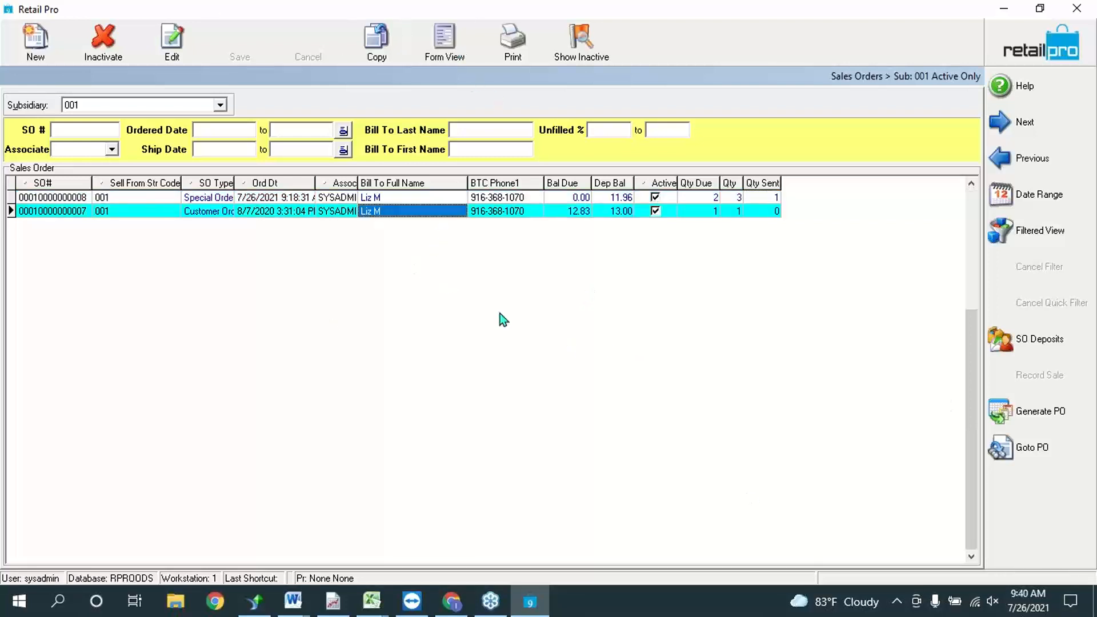
pyautogui.click(473, 200)
pyautogui.click(445, 39)
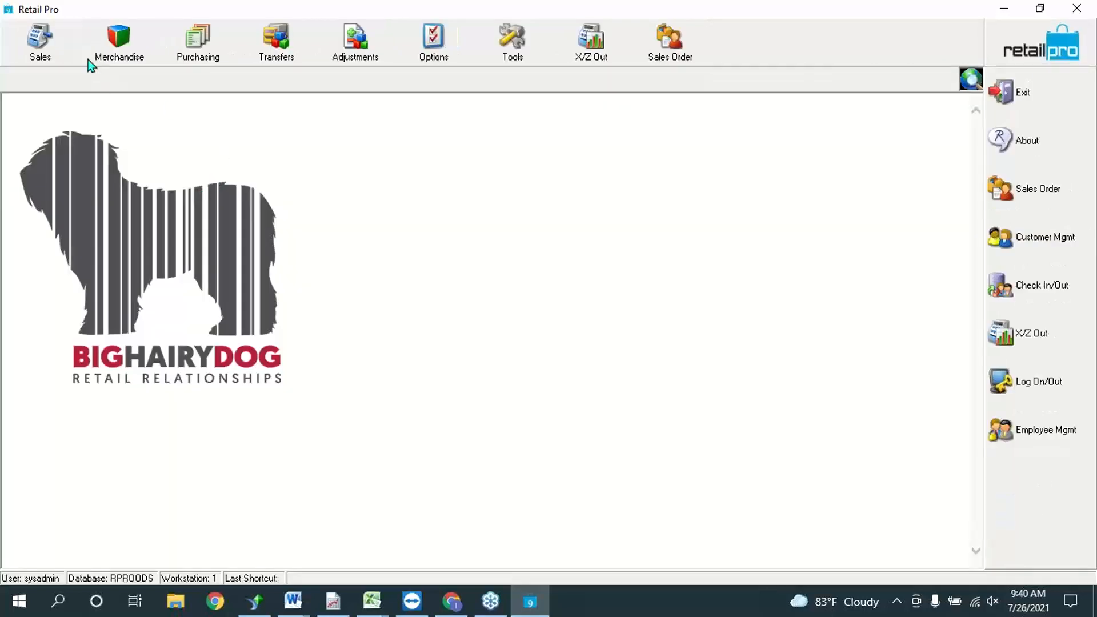
pyautogui.click(40, 43)
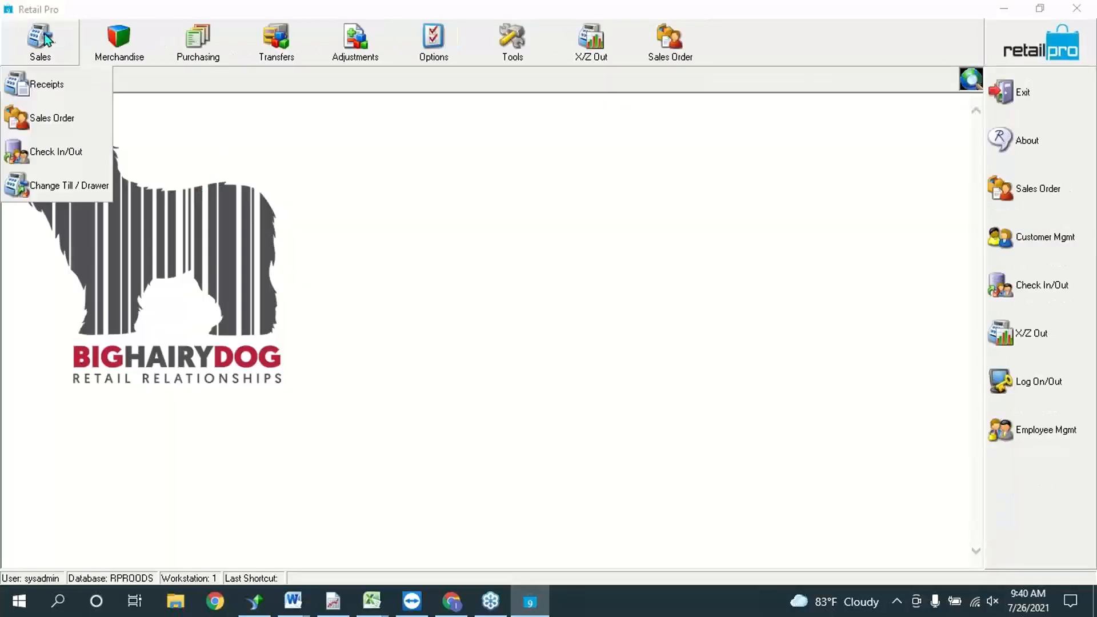
pyautogui.click(57, 91)
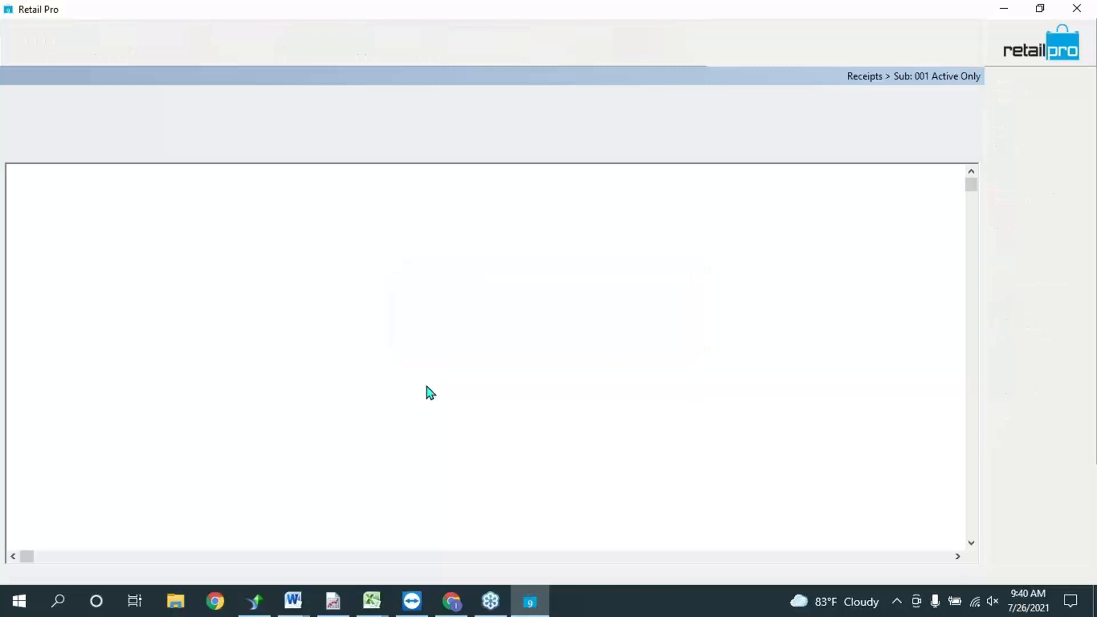
pyautogui.click(26, 40)
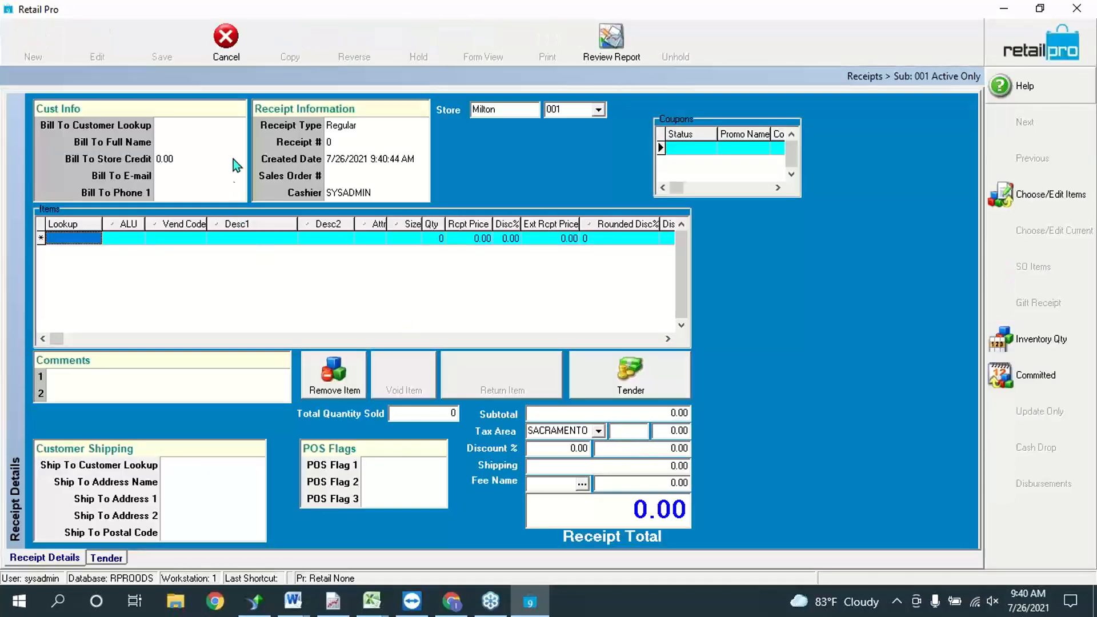
pyautogui.click(364, 177)
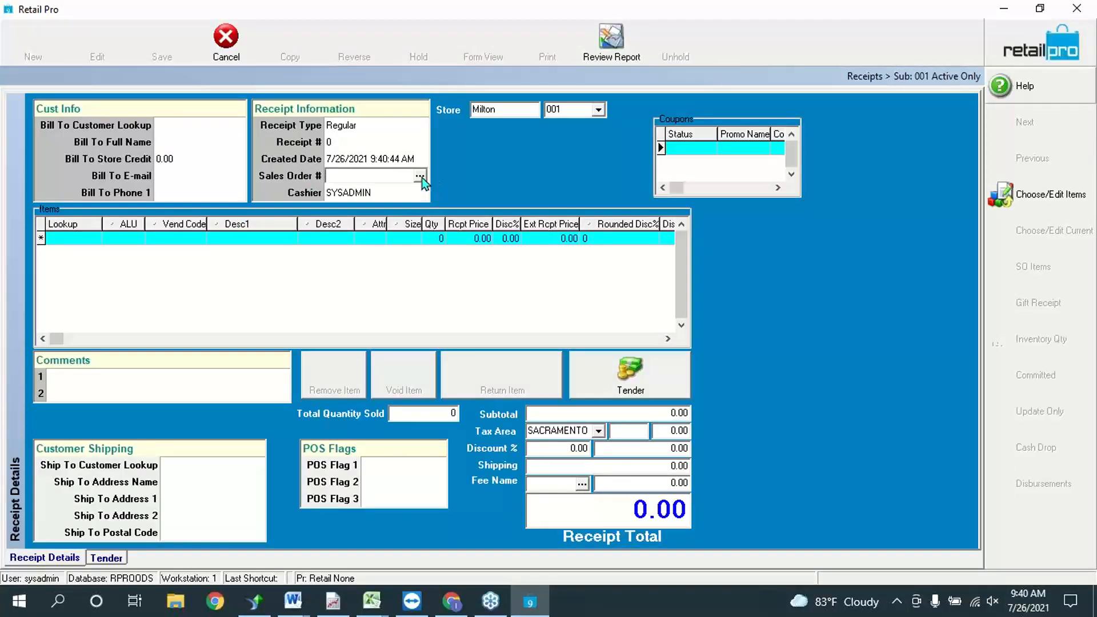
pyautogui.click(420, 177)
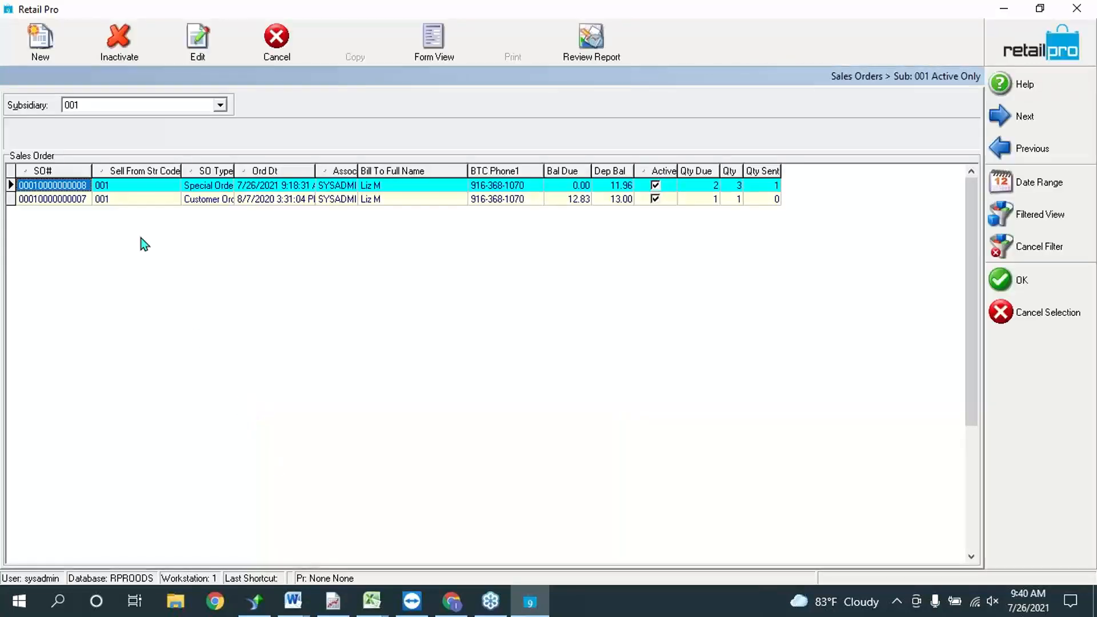
pyautogui.click(134, 186)
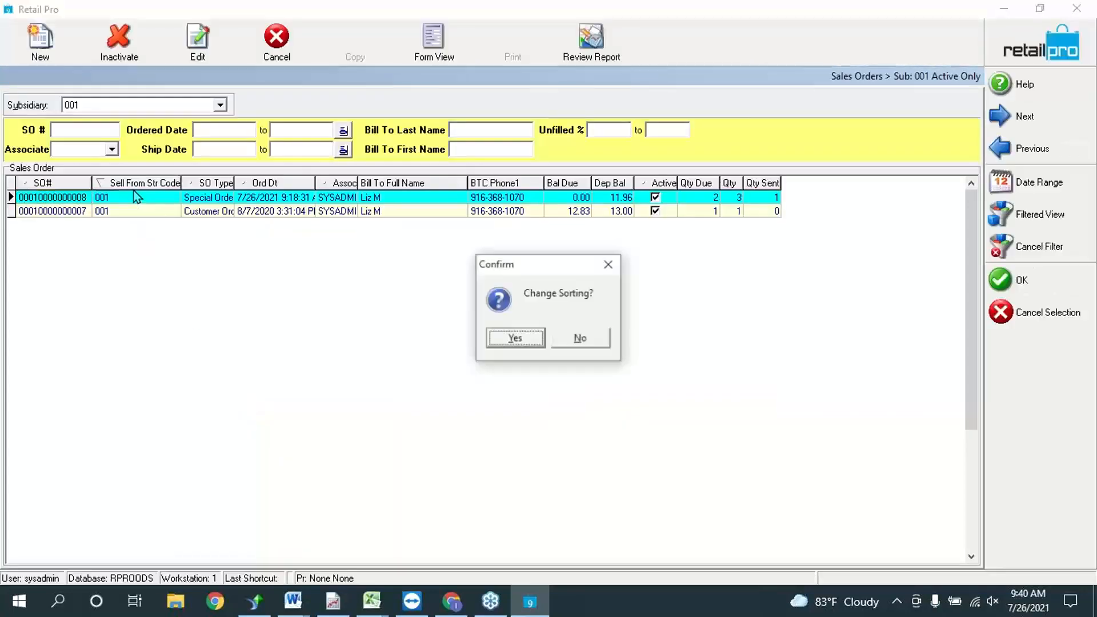
pyautogui.click(589, 339)
pyautogui.click(243, 197)
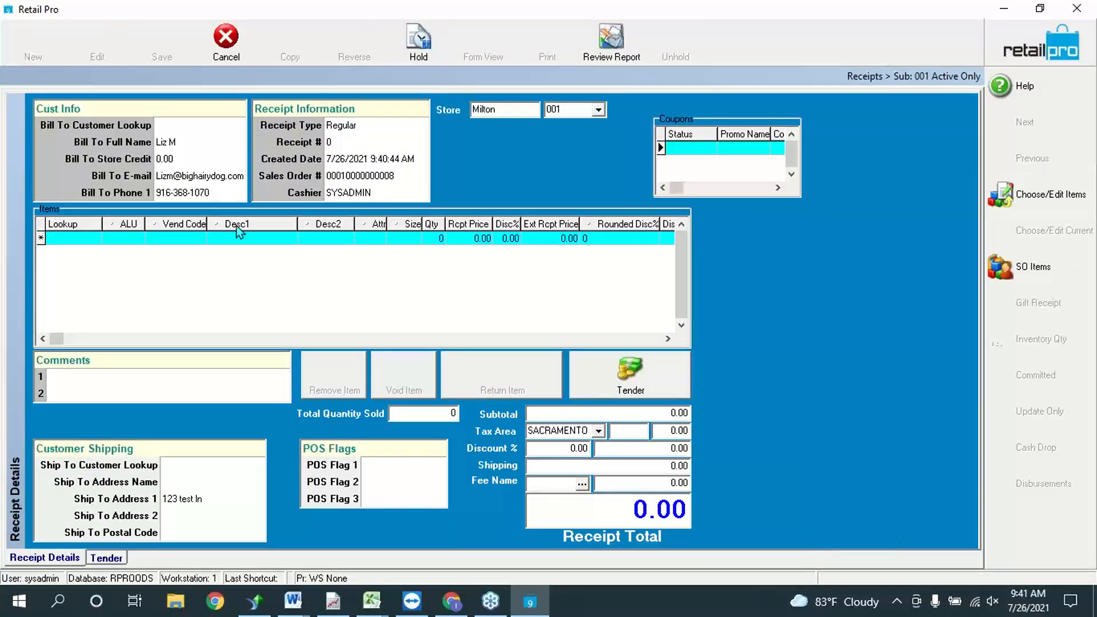
# Step: Show the sales order items and move the Qty Ord and Qty Due columns before Doc Qty
pyautogui.click(1019, 267)
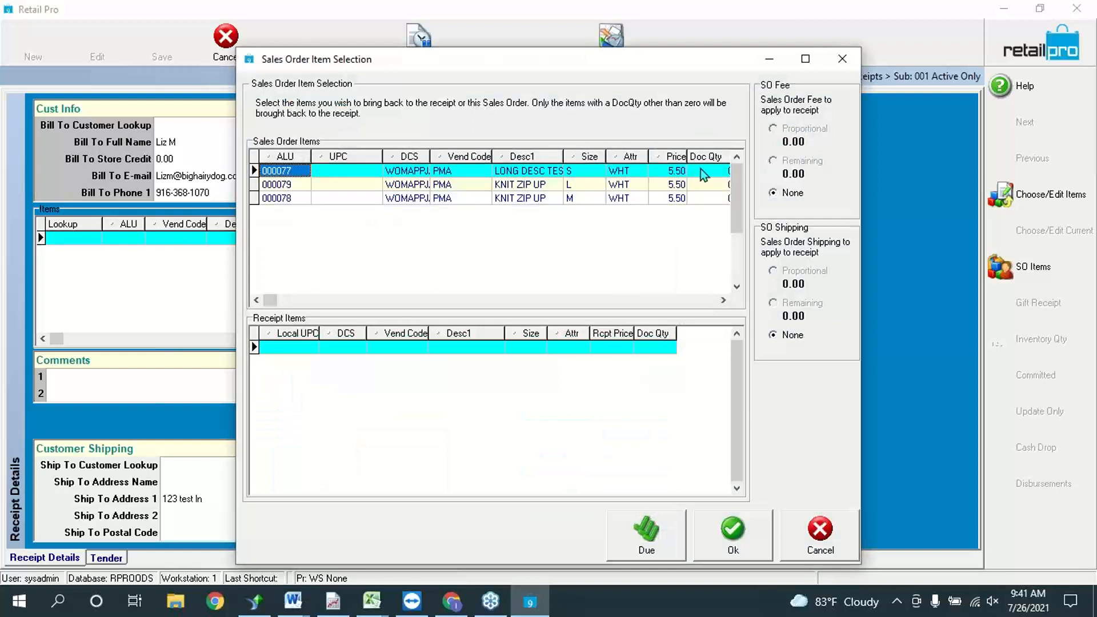
pyautogui.click(724, 300)
pyautogui.click(723, 300)
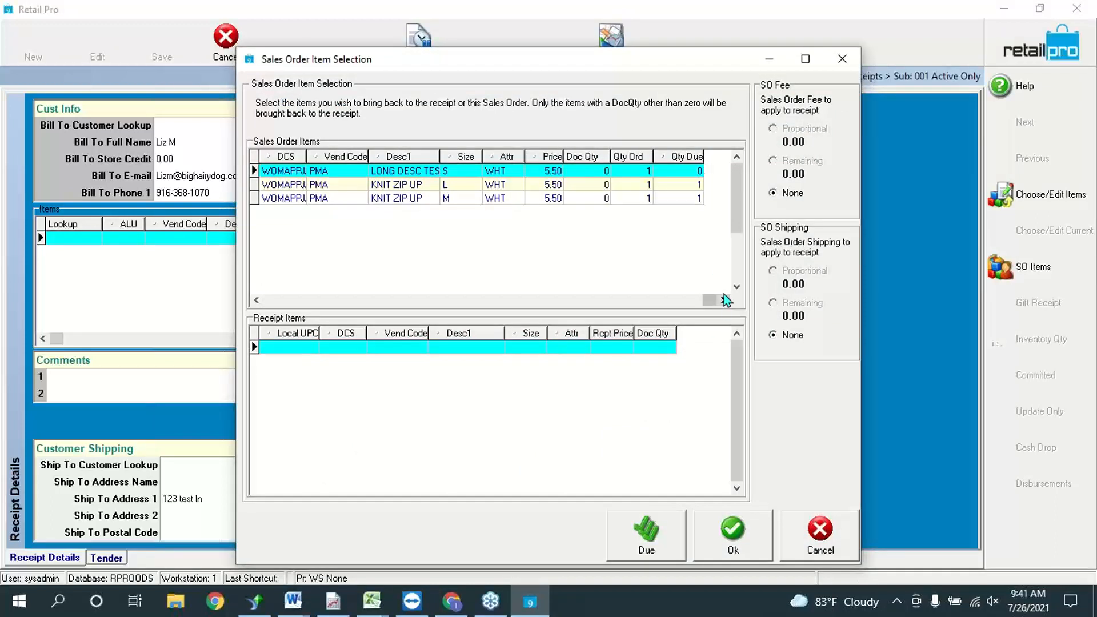
pyautogui.moveTo(631, 157); pyautogui.dragTo(566, 156)
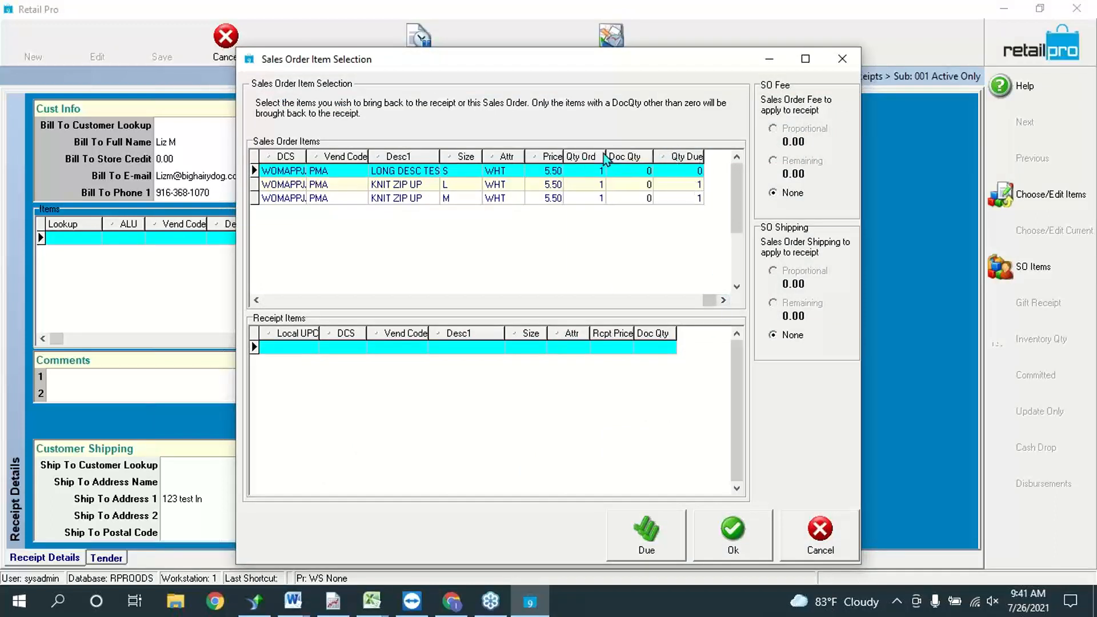
pyautogui.moveTo(665, 157); pyautogui.dragTo(620, 157)
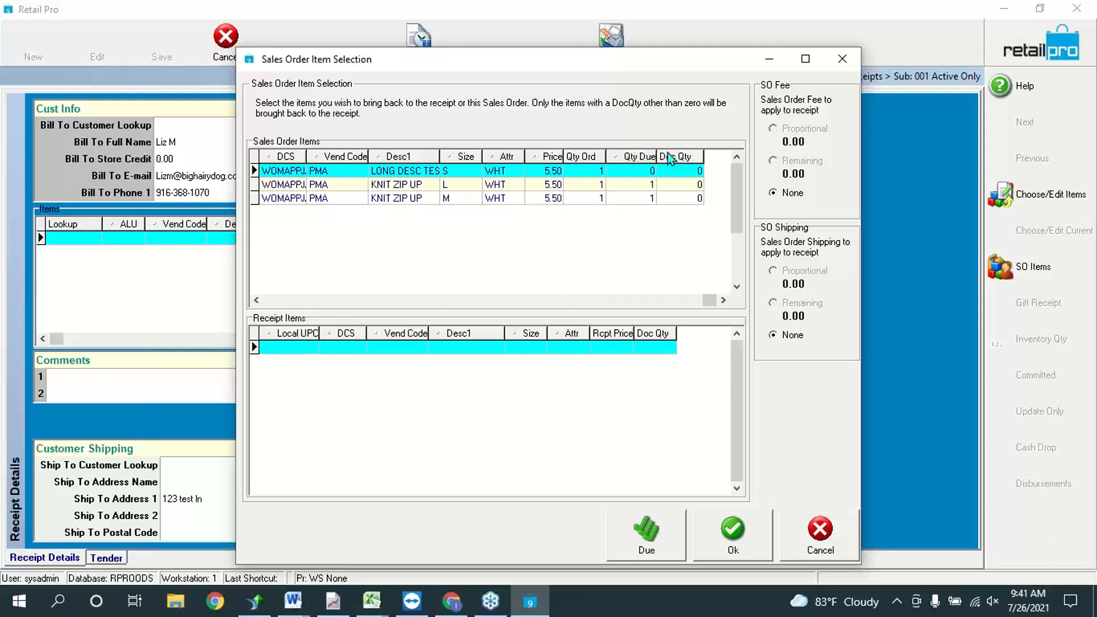
# Step: Add the Quantity Sent column to the item grid through Page Manager
pyautogui.rightClick(667, 156)
pyautogui.moveTo(720, 164)
pyautogui.click(837, 163)
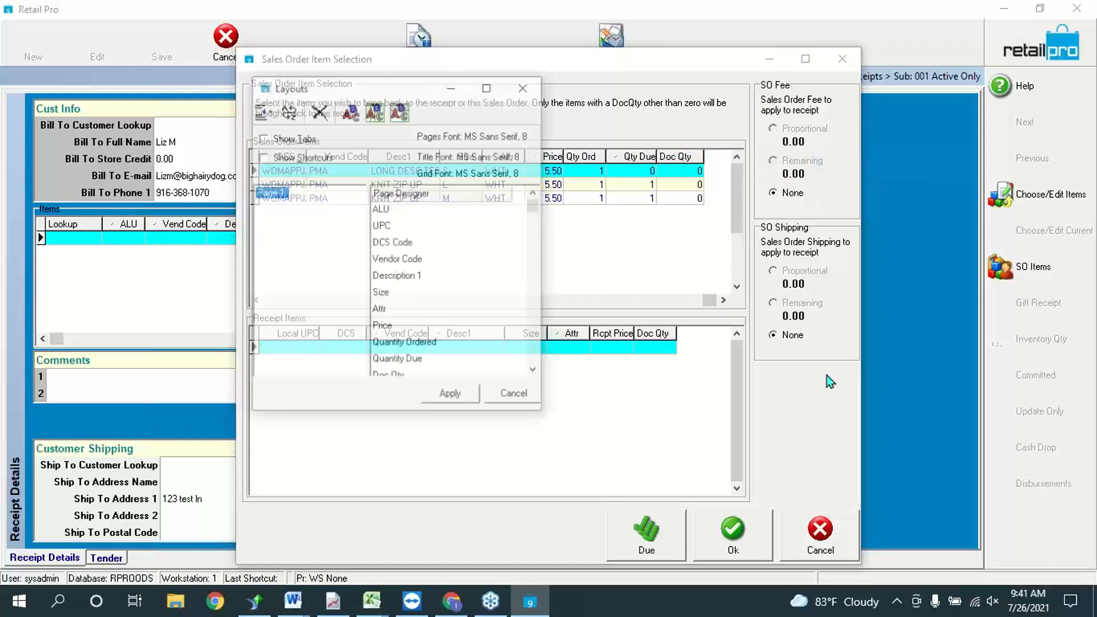
pyautogui.moveTo(540, 371); pyautogui.dragTo(538, 371)
pyautogui.click(538, 372)
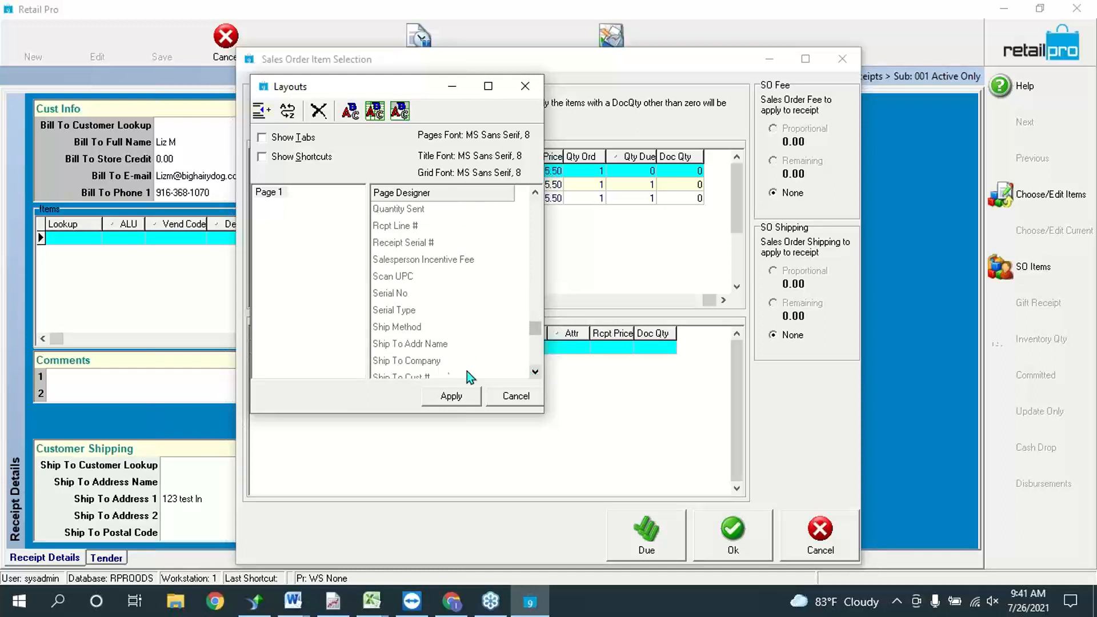
pyautogui.click(407, 210)
pyautogui.click(455, 401)
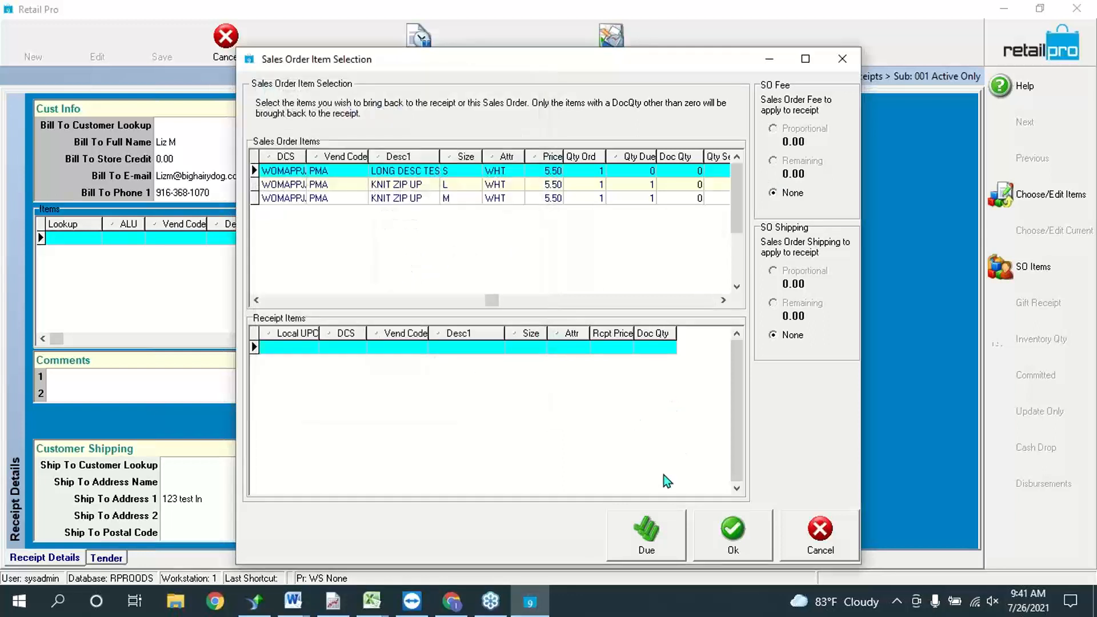
pyautogui.click(724, 301)
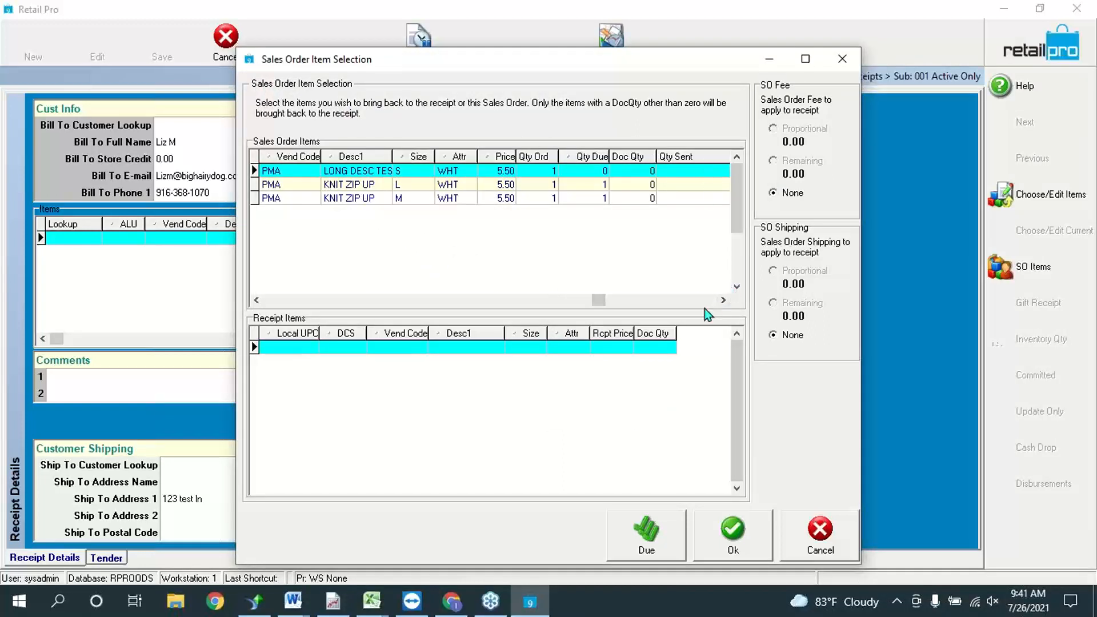
pyautogui.click(723, 300)
pyautogui.moveTo(680, 156); pyautogui.dragTo(616, 164)
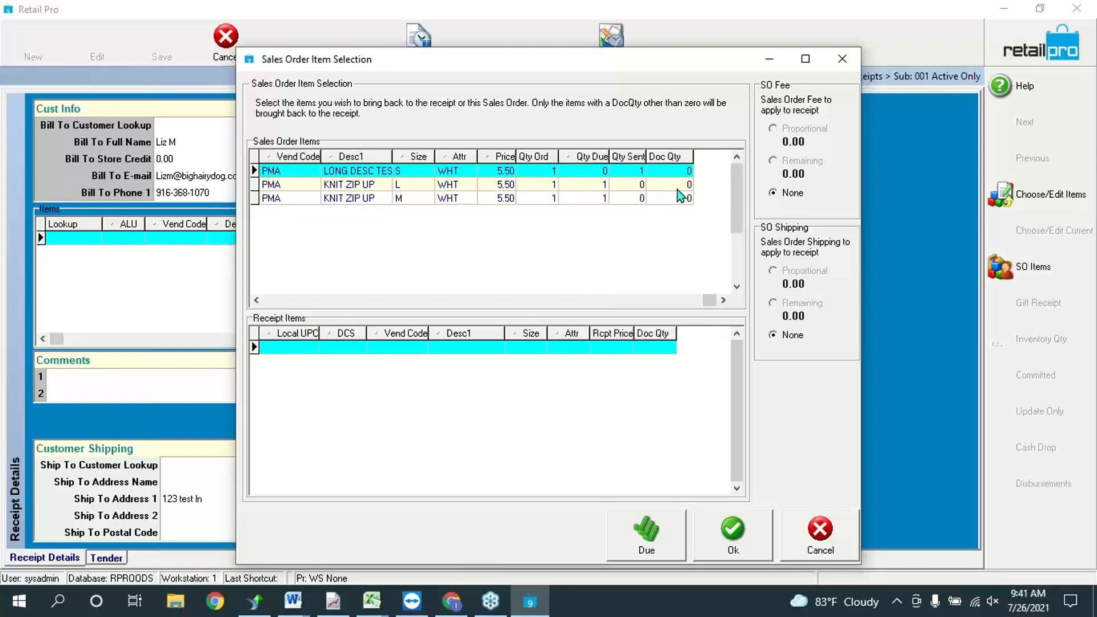
# Step: Check the items' Doc Qty, Qty Due and Qty Sent, then pull the due L and M zip-ups onto the receipt
pyautogui.click(677, 184)
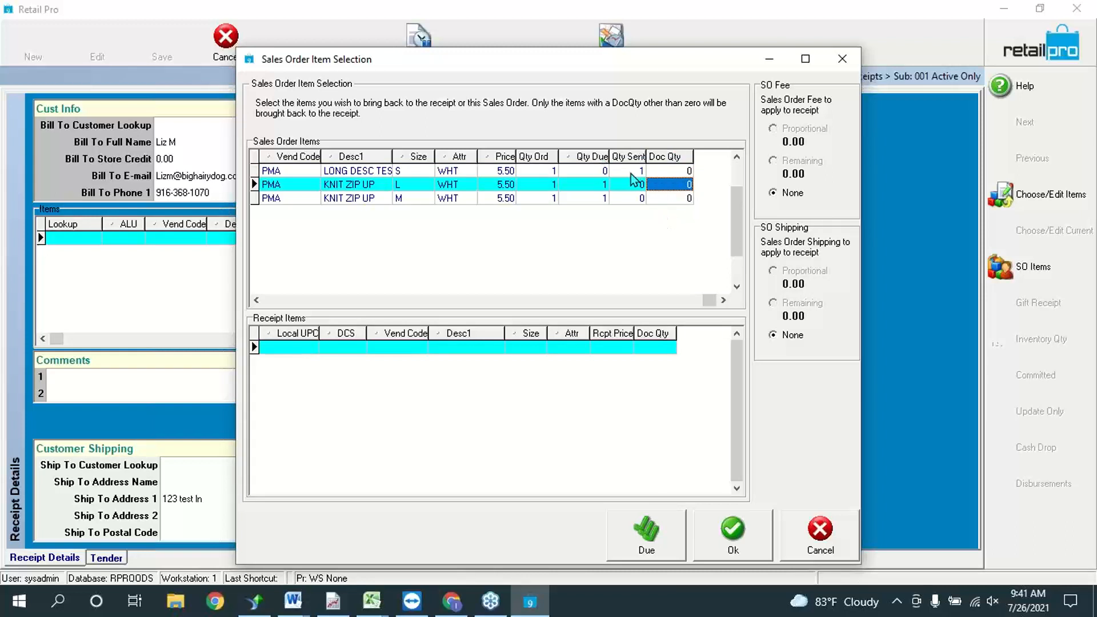
pyautogui.click(580, 170)
pyautogui.click(642, 170)
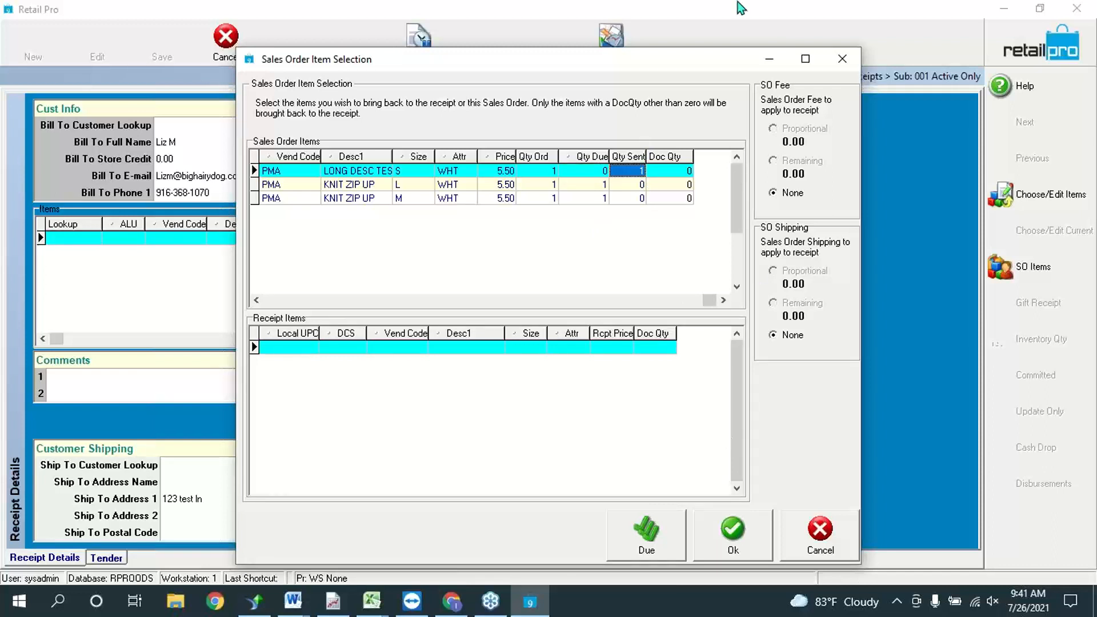
pyautogui.moveTo(609, 156); pyautogui.dragTo(651, 154)
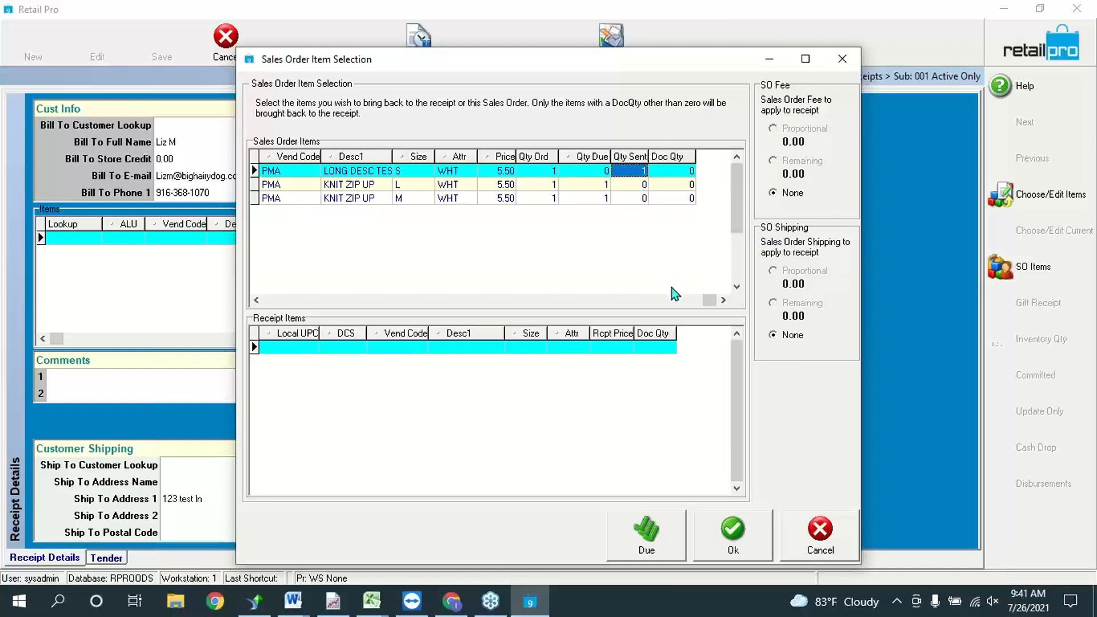
pyautogui.click(644, 537)
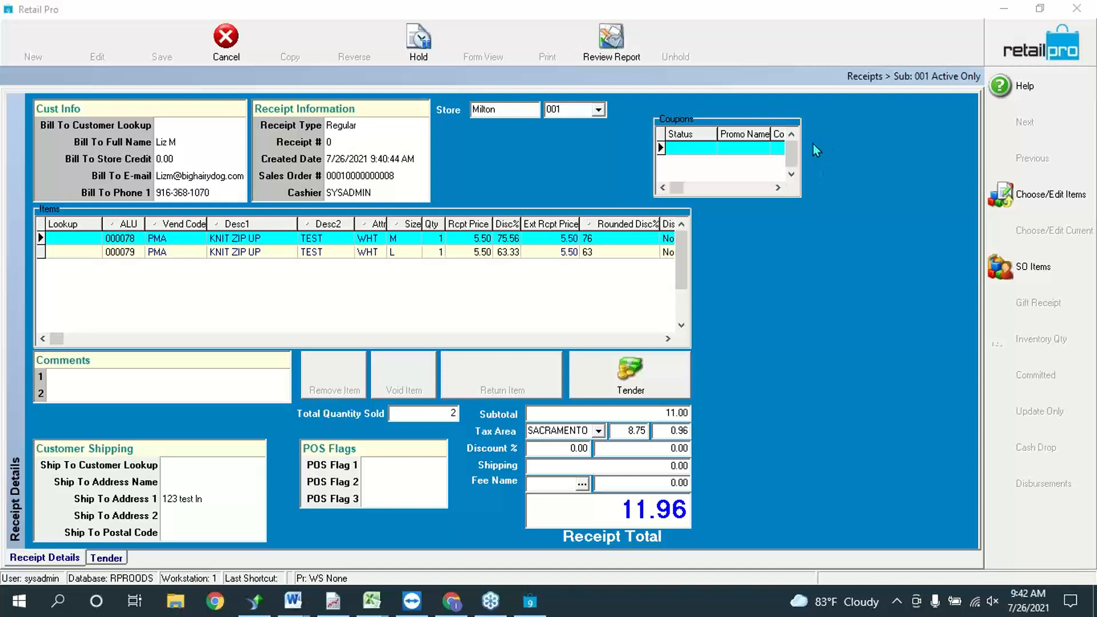
# Step: Review the receipt's M and L KNIT ZIP UP items totalling 11.96 and select the second item line
pyautogui.rightClick(797, 303)
pyautogui.moveTo(825, 317)
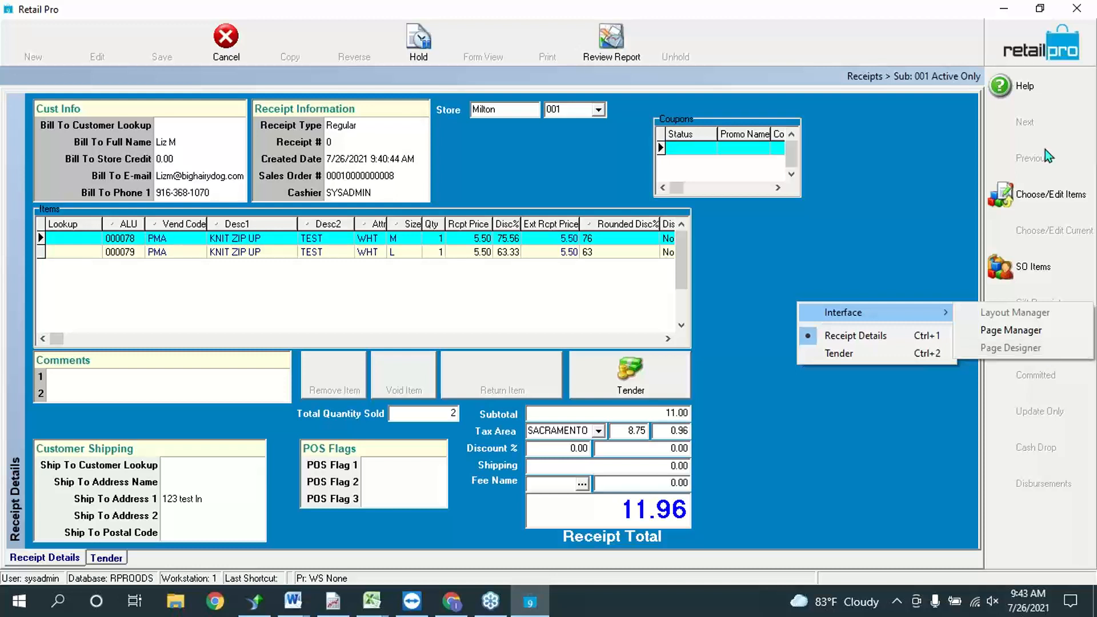
pyautogui.click(838, 239)
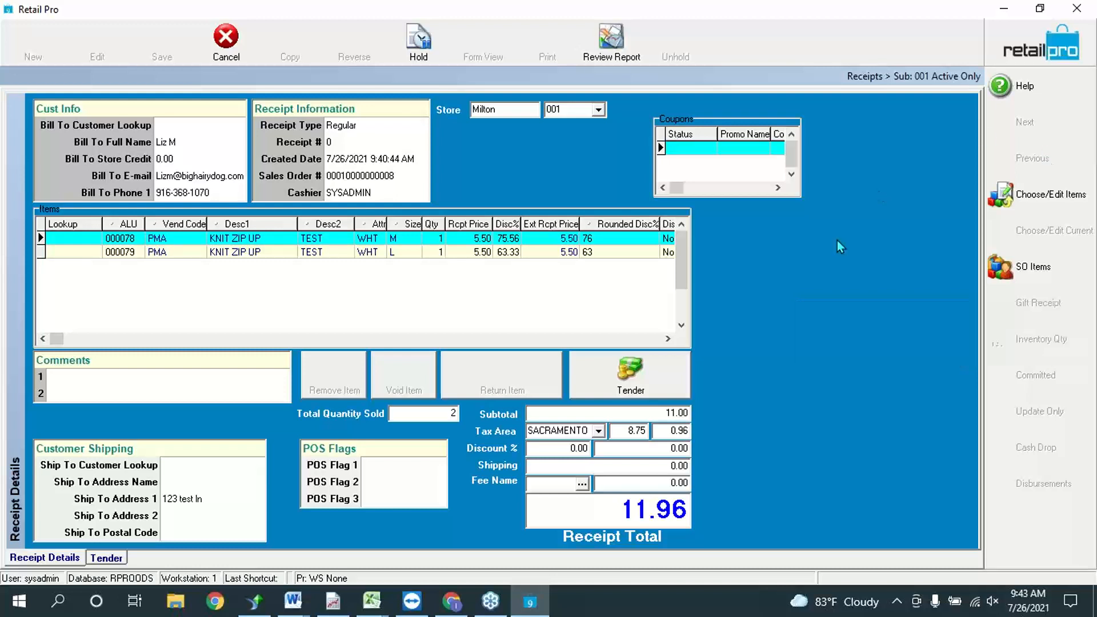
pyautogui.click(311, 252)
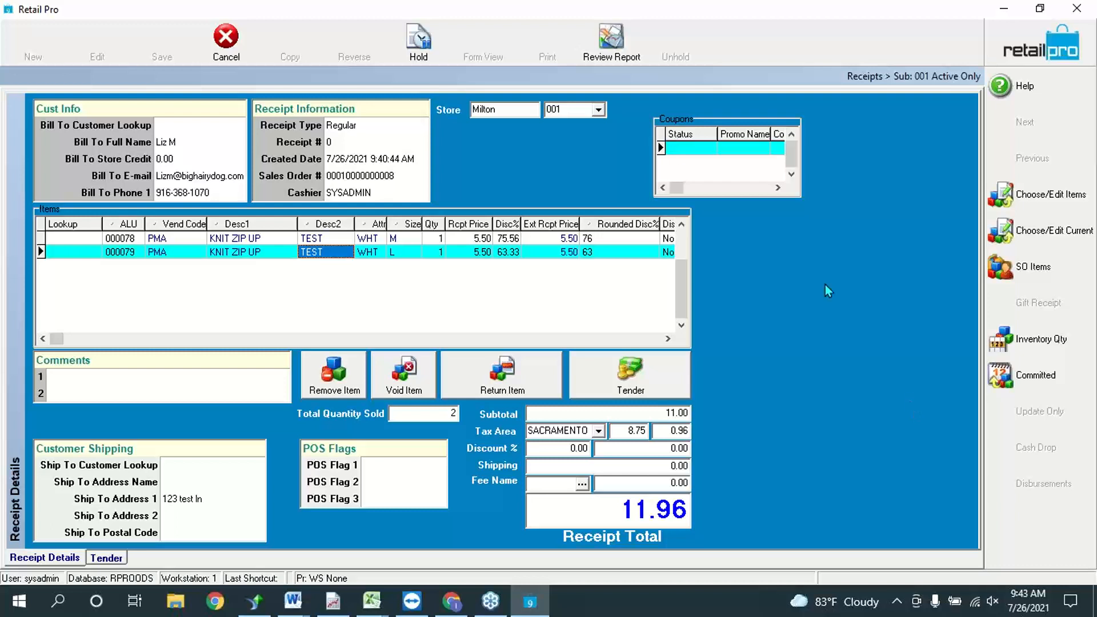
# Step: Pay the receipt with 11.96 from the SO deposit, save without printing, and discard the blank receipt
pyautogui.click(663, 391)
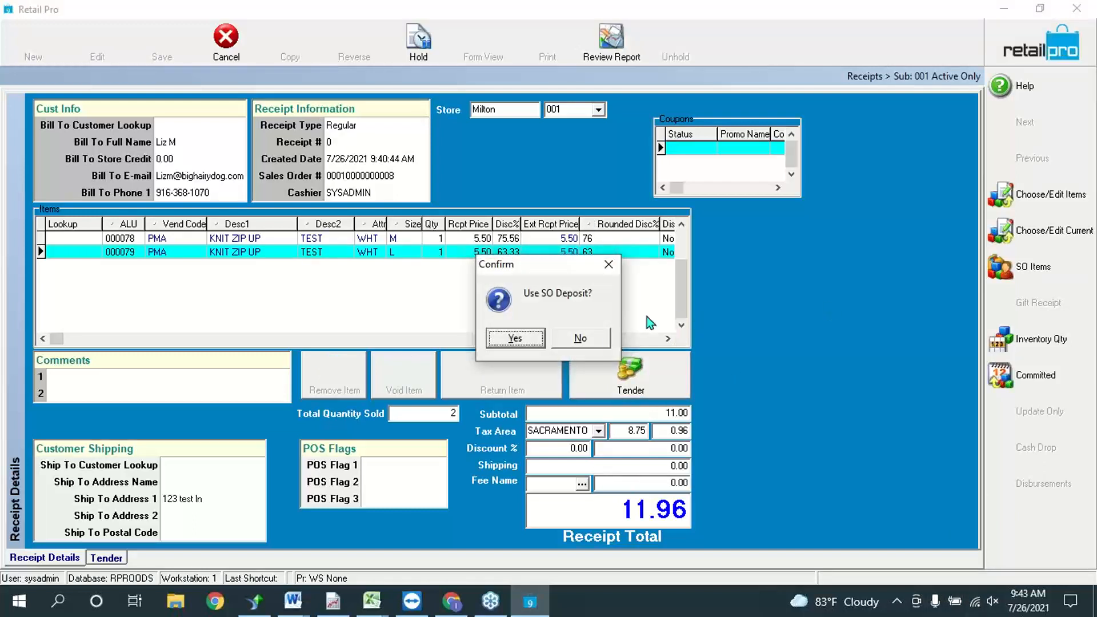
pyautogui.click(510, 339)
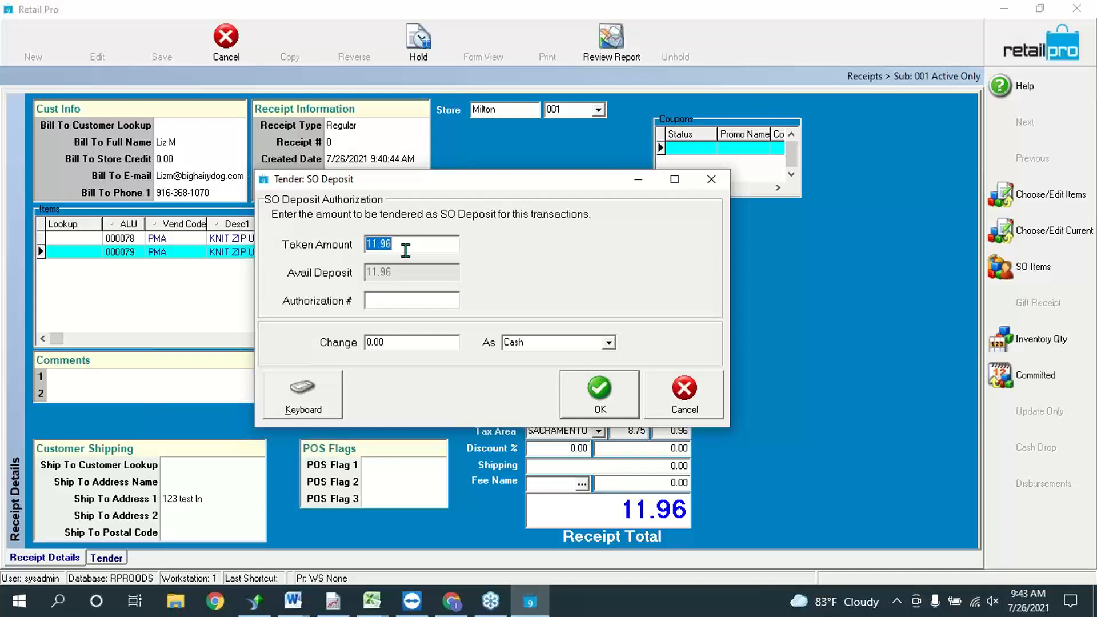
pyautogui.click(1084, 347)
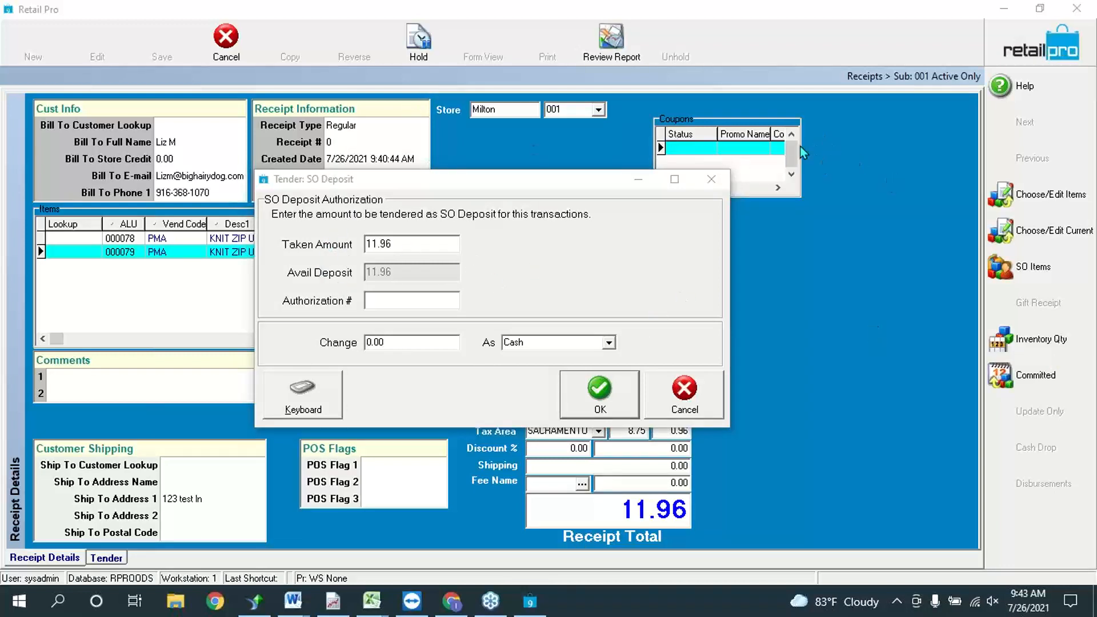
pyautogui.click(598, 392)
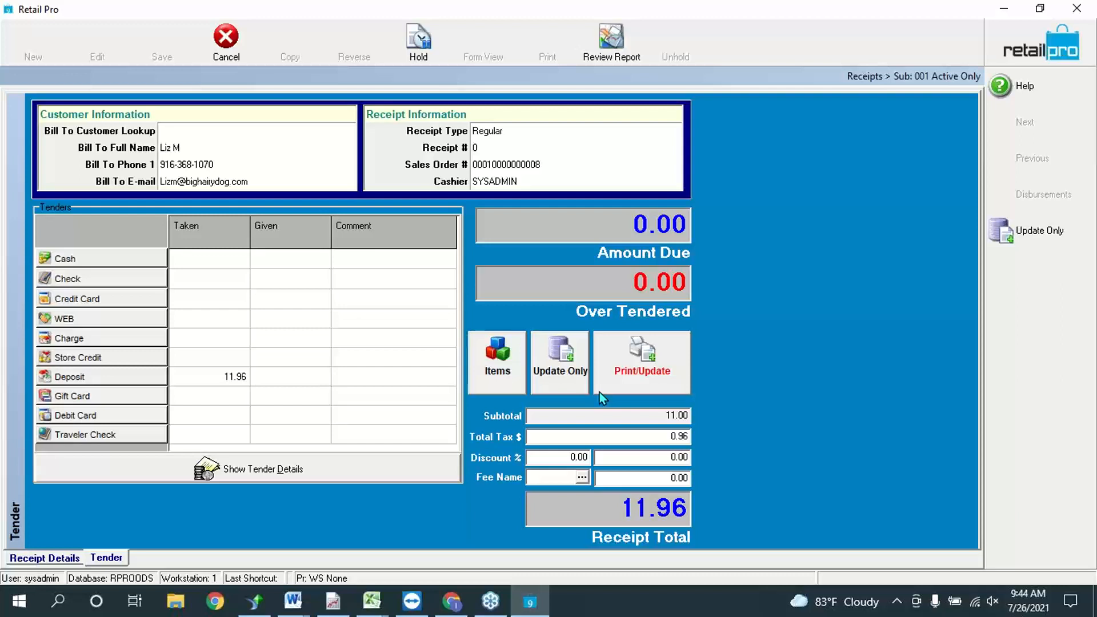
pyautogui.click(1045, 234)
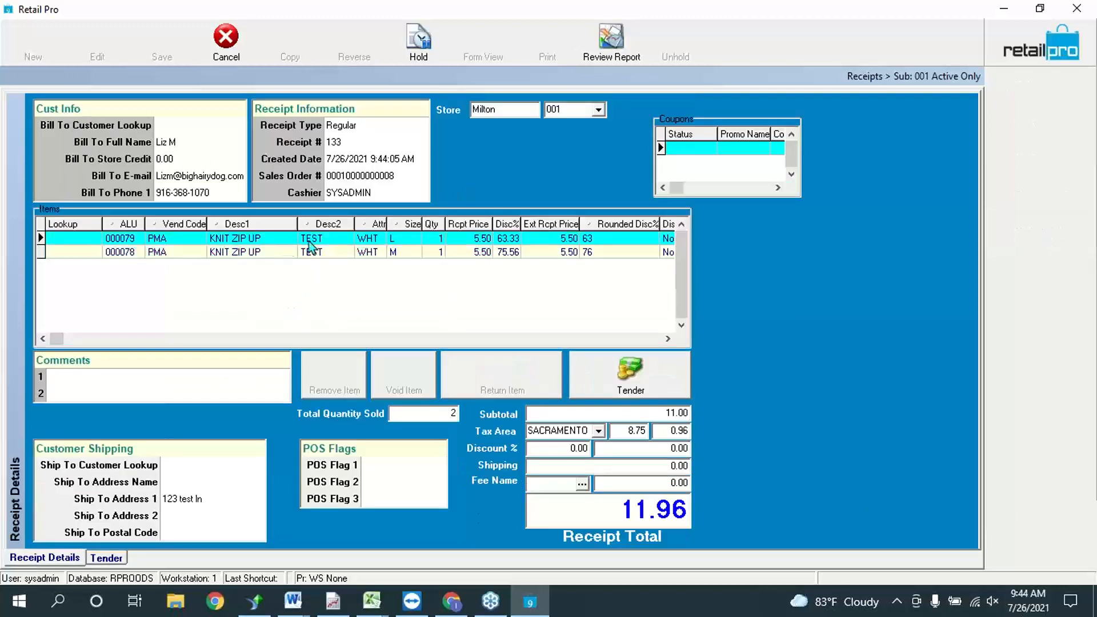
pyautogui.click(242, 48)
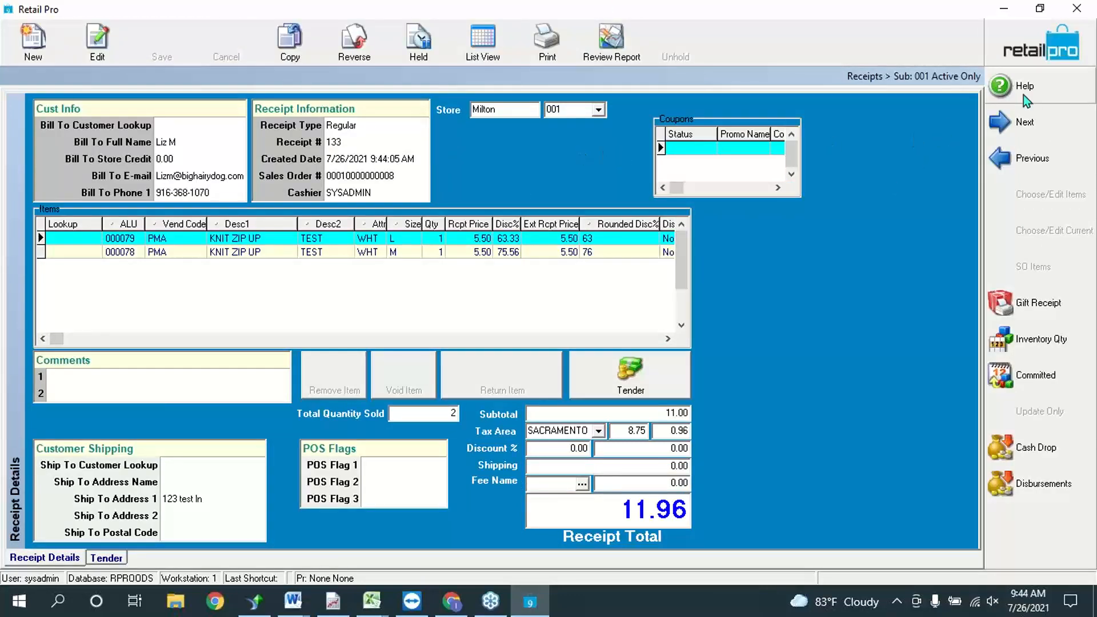
# Step: In Sales Orders, check the special order's type, deposit balance and quantity due, then inactivate it
pyautogui.click(1020, 64)
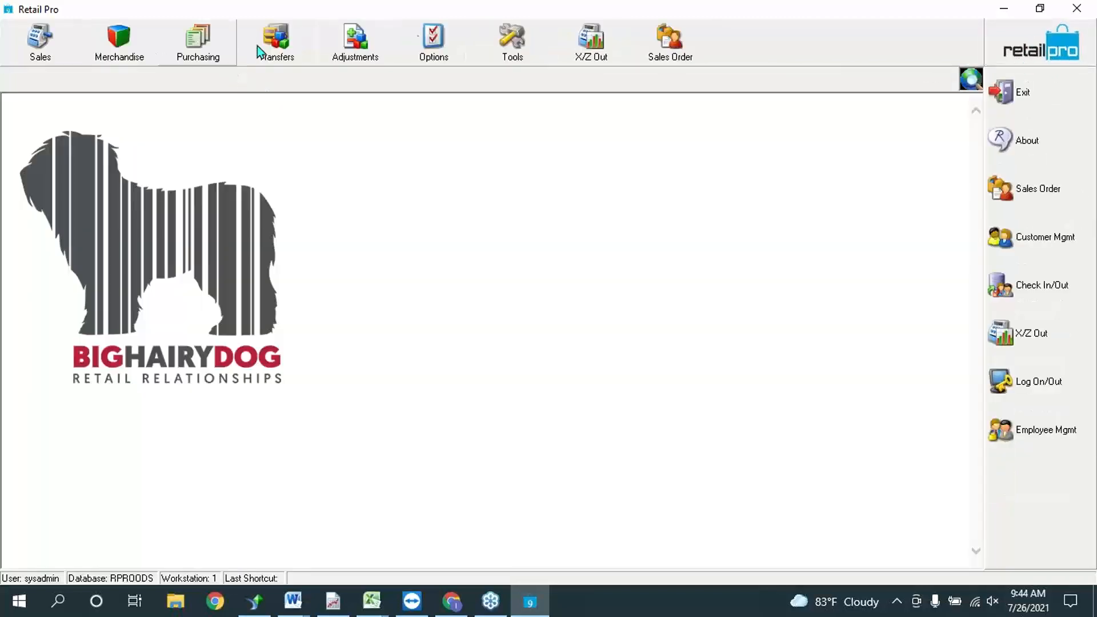
pyautogui.click(669, 39)
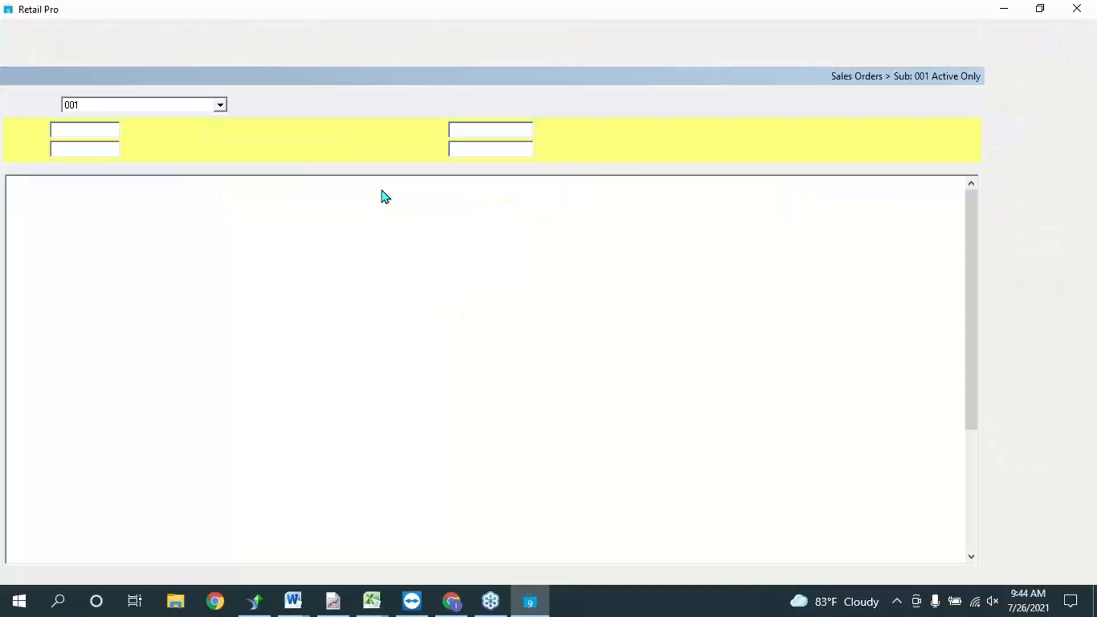
pyautogui.click(378, 200)
pyautogui.click(220, 200)
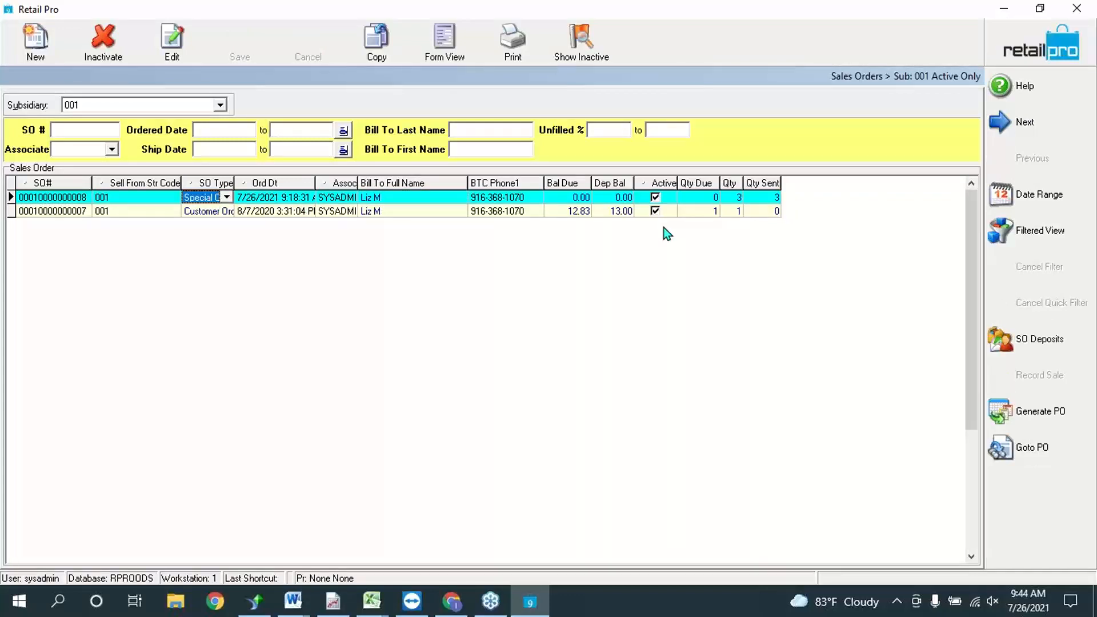
pyautogui.click(559, 199)
pyautogui.click(619, 198)
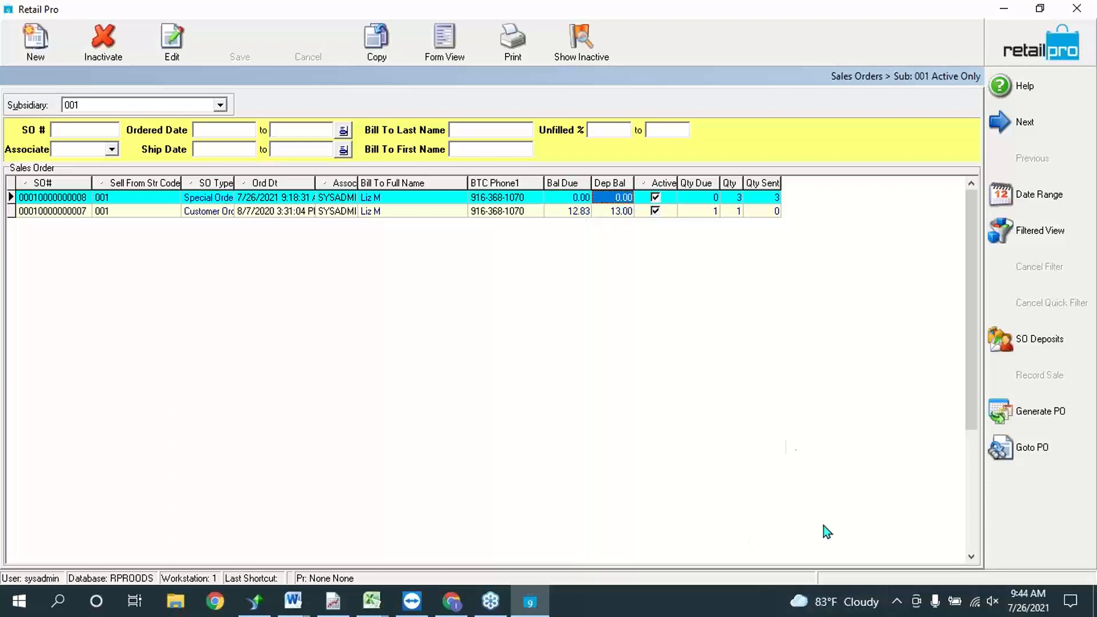
pyautogui.click(701, 198)
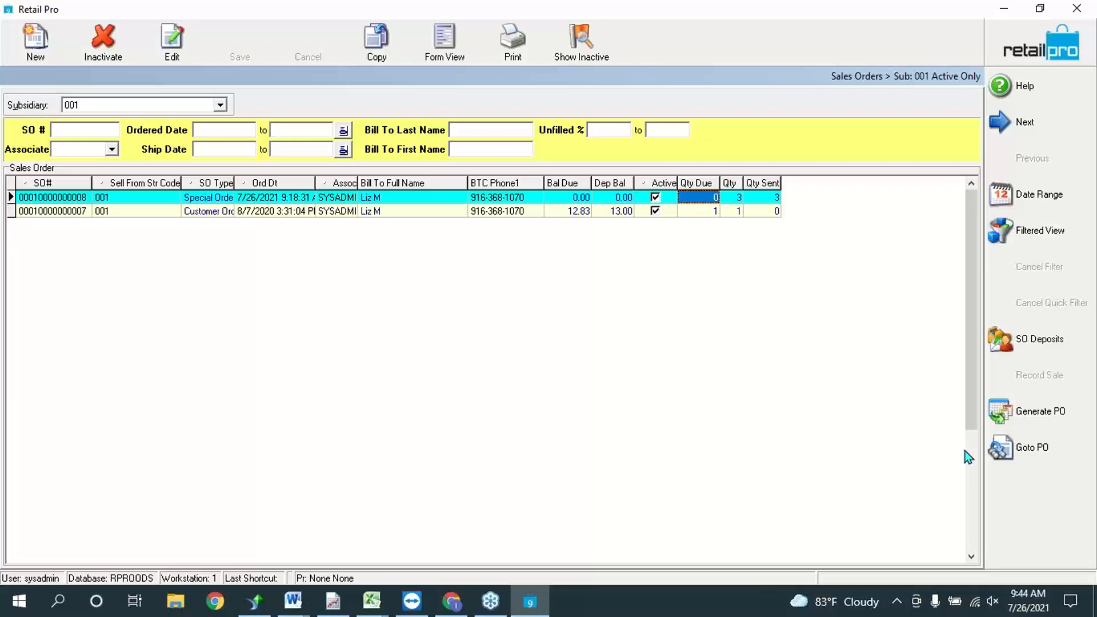
pyautogui.click(103, 40)
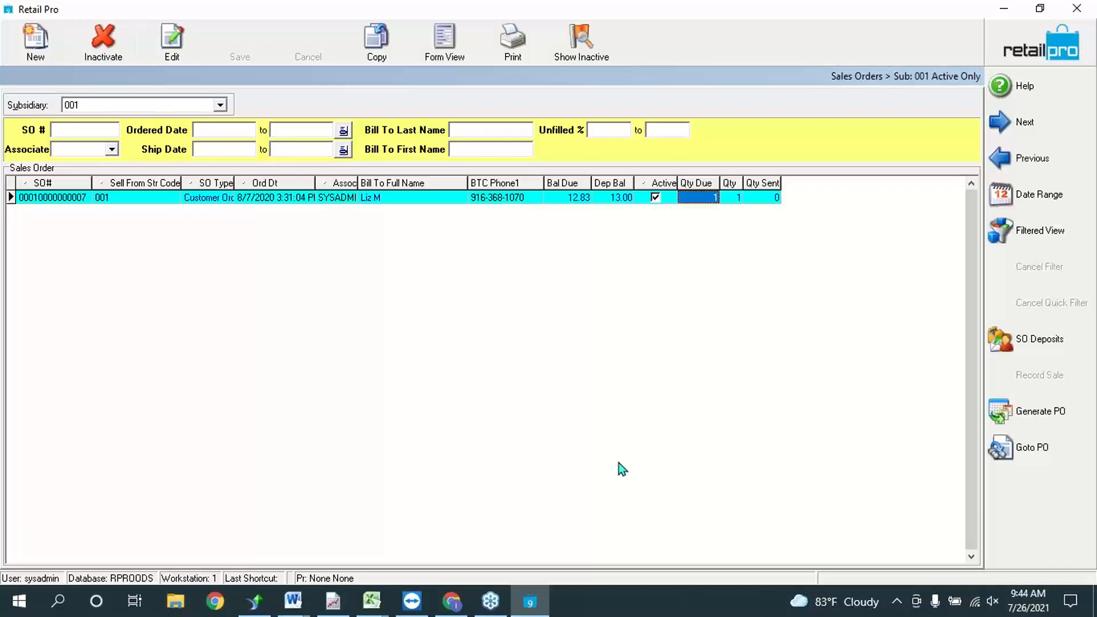
pyautogui.click(614, 197)
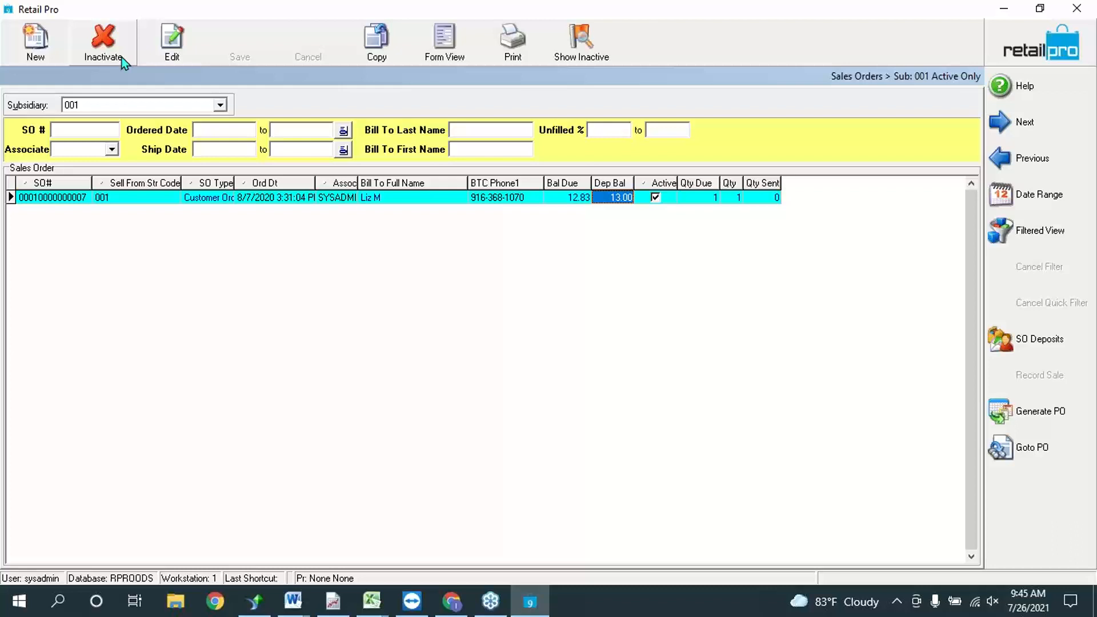
pyautogui.click(614, 198)
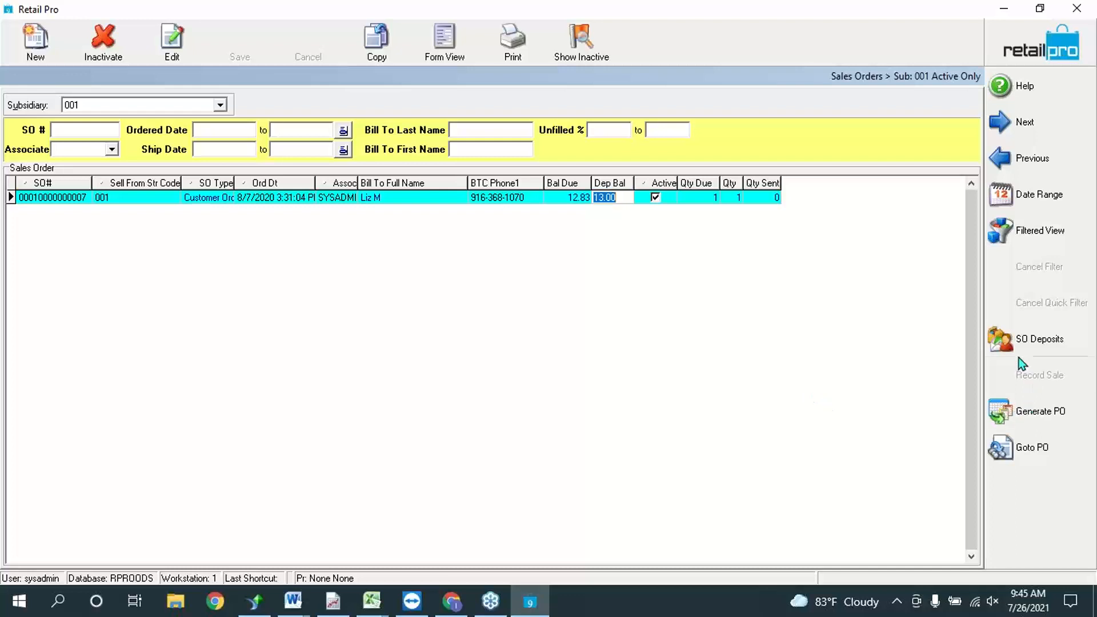
# Step: Add a new -13 deposit to the customer order and proceed to tender it
pyautogui.click(1024, 343)
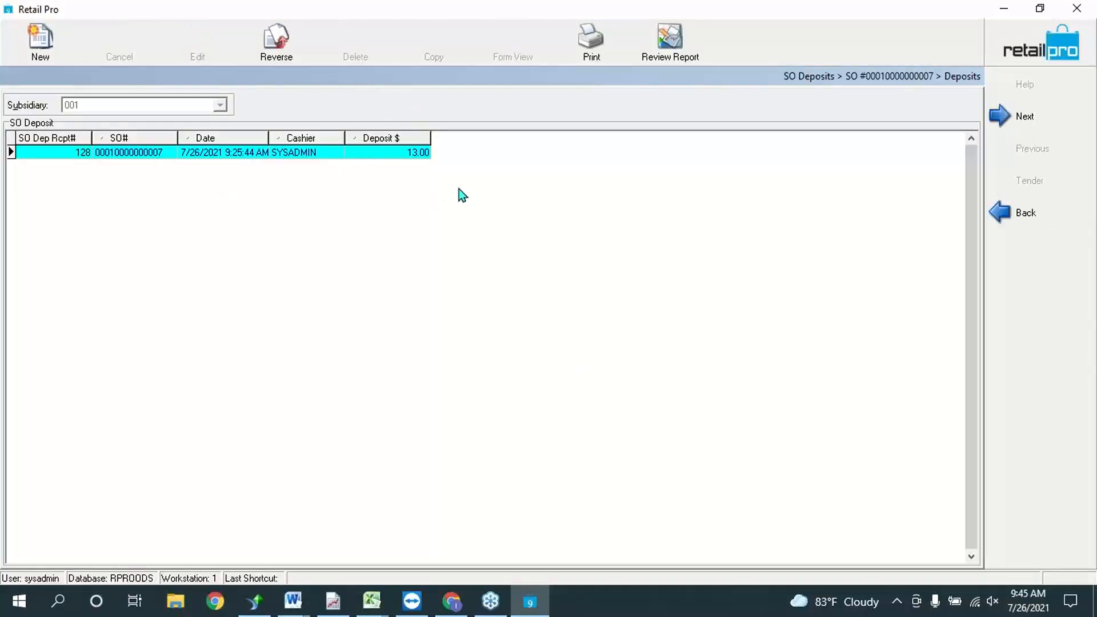
pyautogui.click(35, 39)
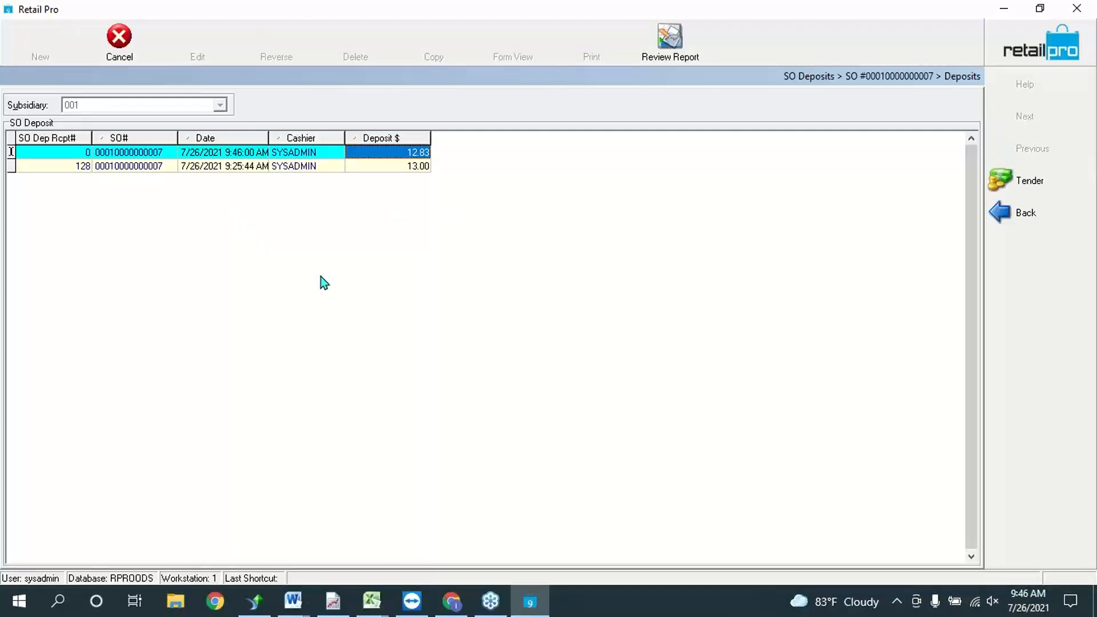
pyautogui.click(417, 155)
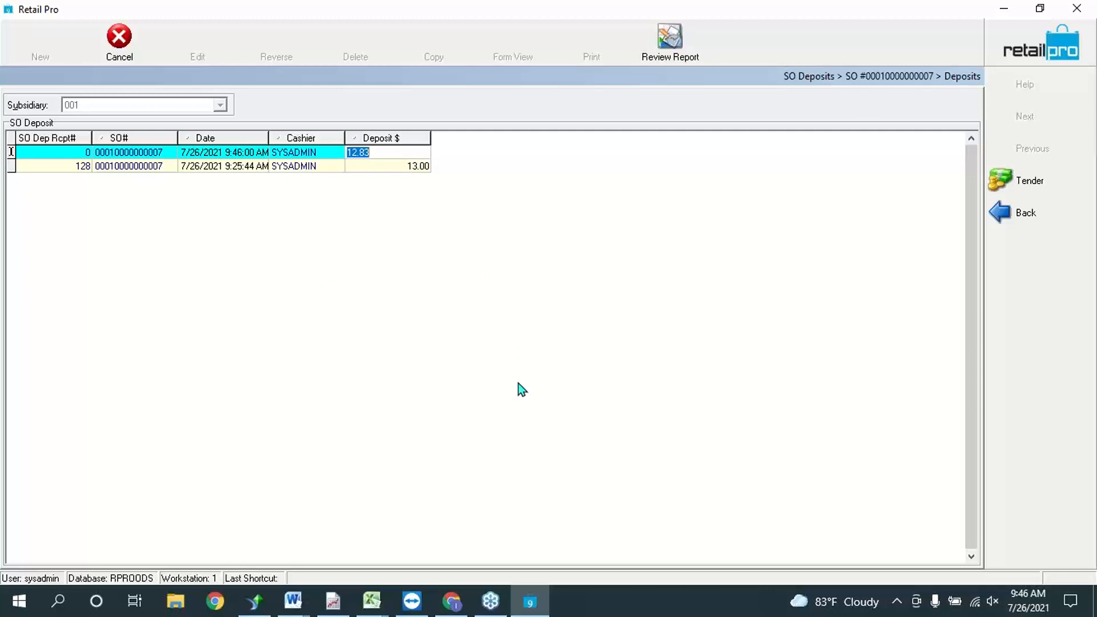
pyautogui.write('-13')
pyautogui.click(1007, 181)
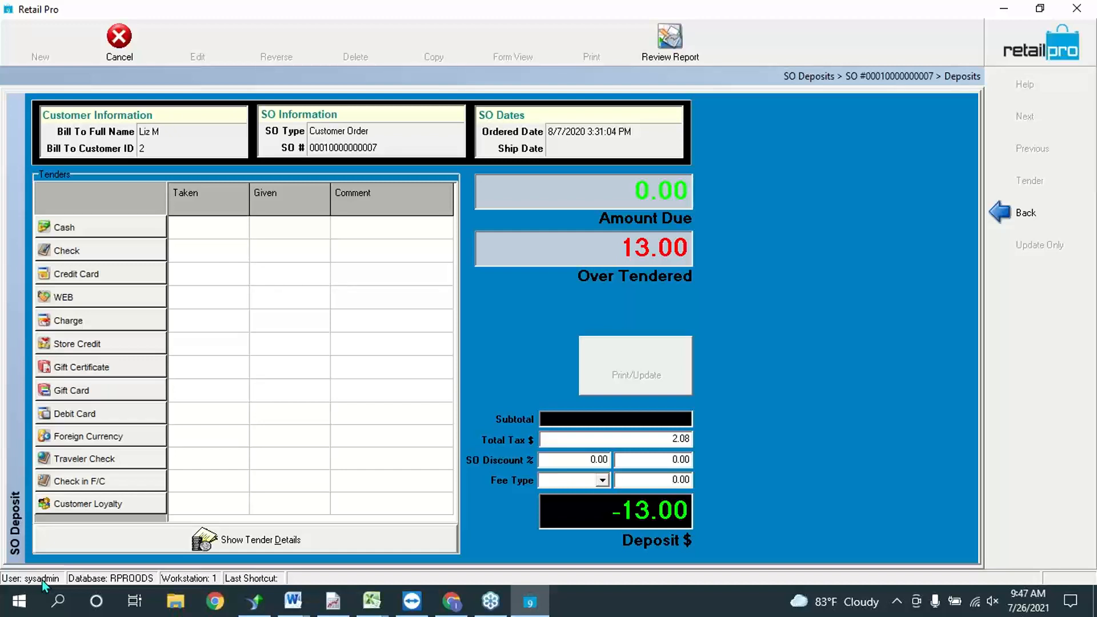
# Step: Refund the 13.00 as cash, save without printing, dismiss the I/O error, and select the -13.00 deposit
pyautogui.click(81, 231)
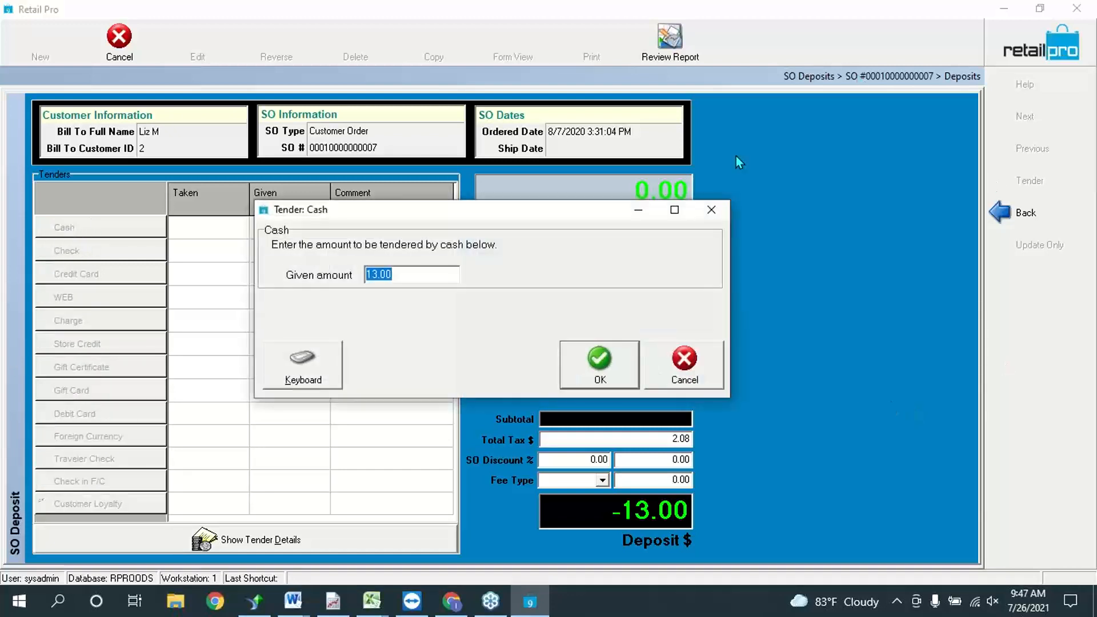
pyautogui.click(599, 362)
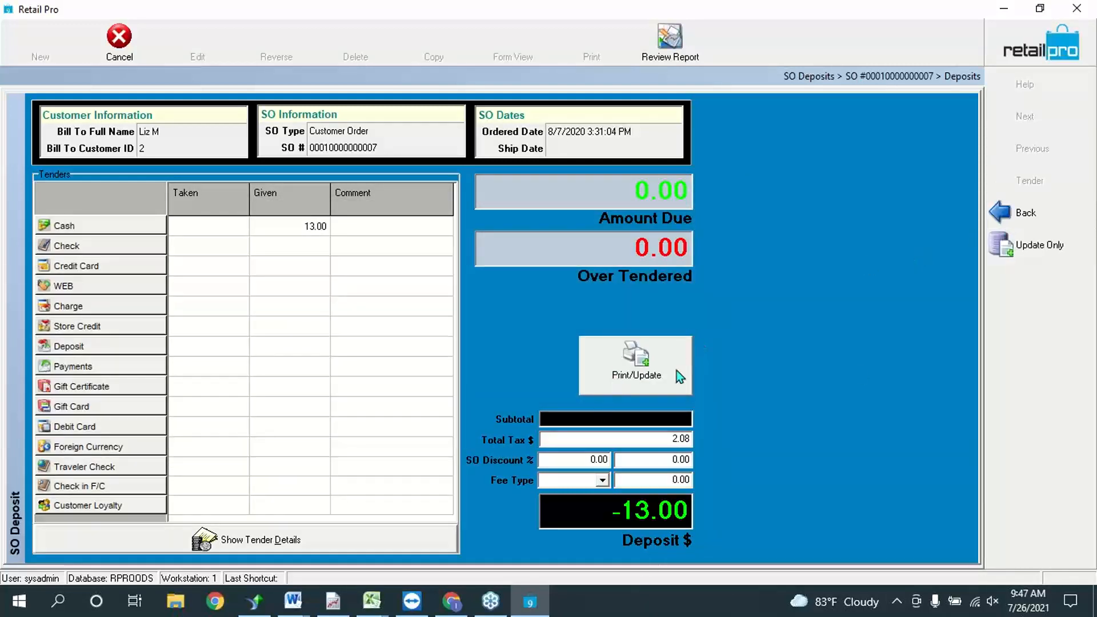
pyautogui.click(1029, 242)
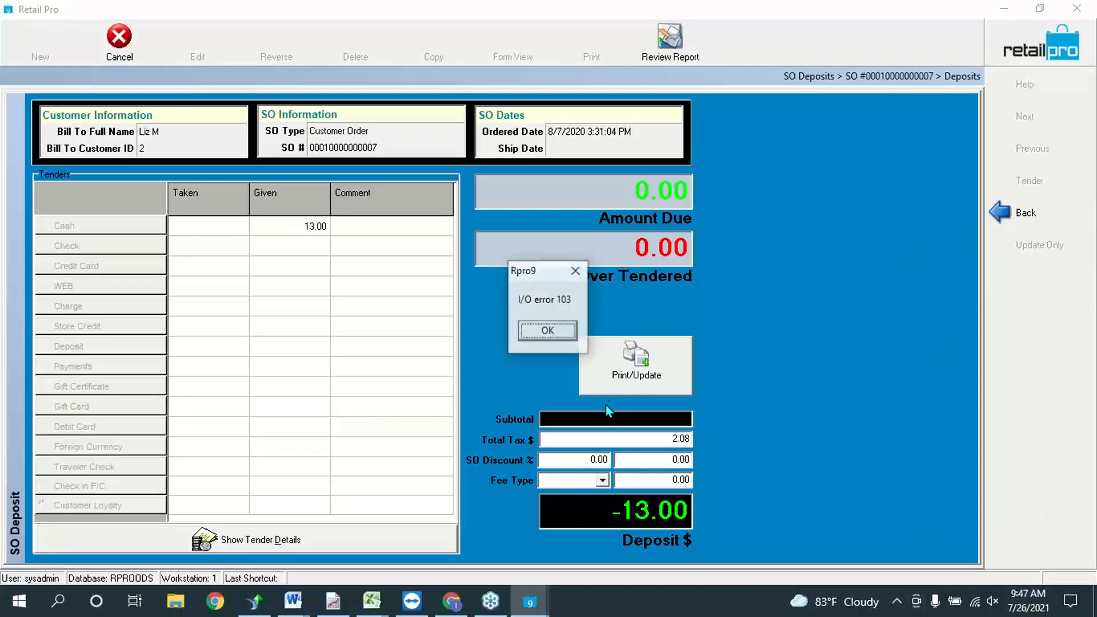
pyautogui.click(560, 331)
pyautogui.click(502, 500)
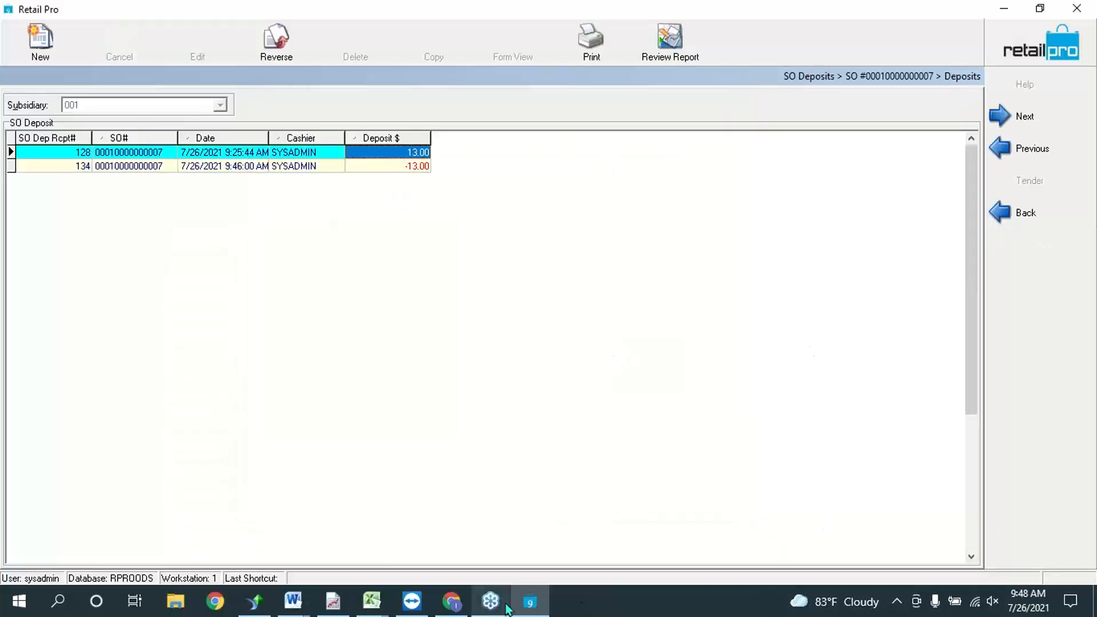
pyautogui.click(409, 166)
# Step: Back in the Sales Orders list, inactivate the now-settled customer order
pyautogui.click(1045, 54)
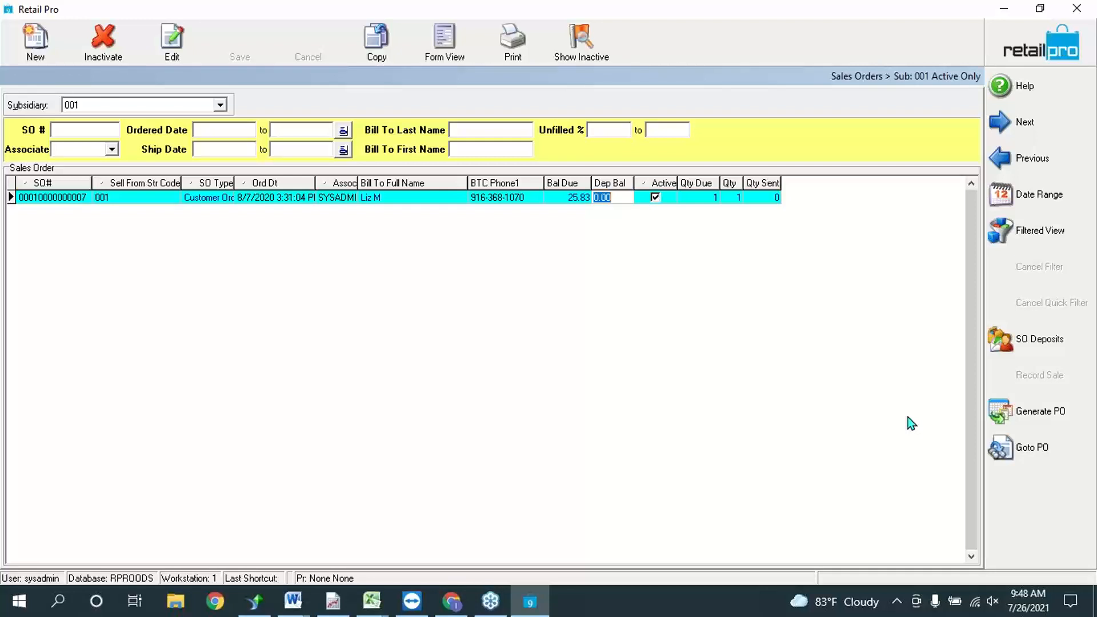
pyautogui.click(99, 25)
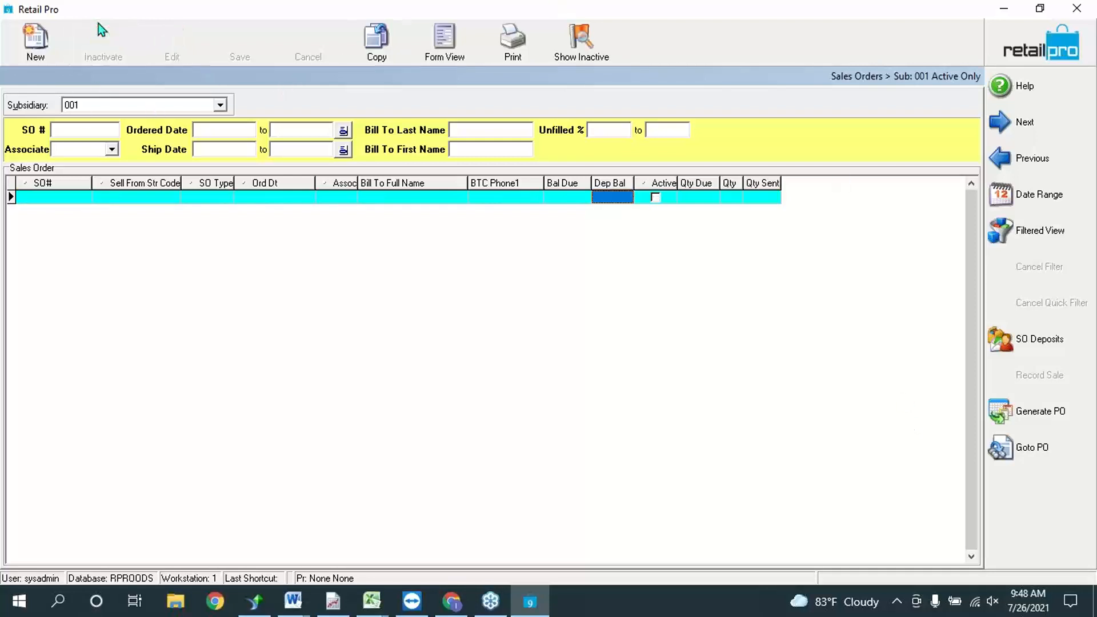
pyautogui.click(142, 194)
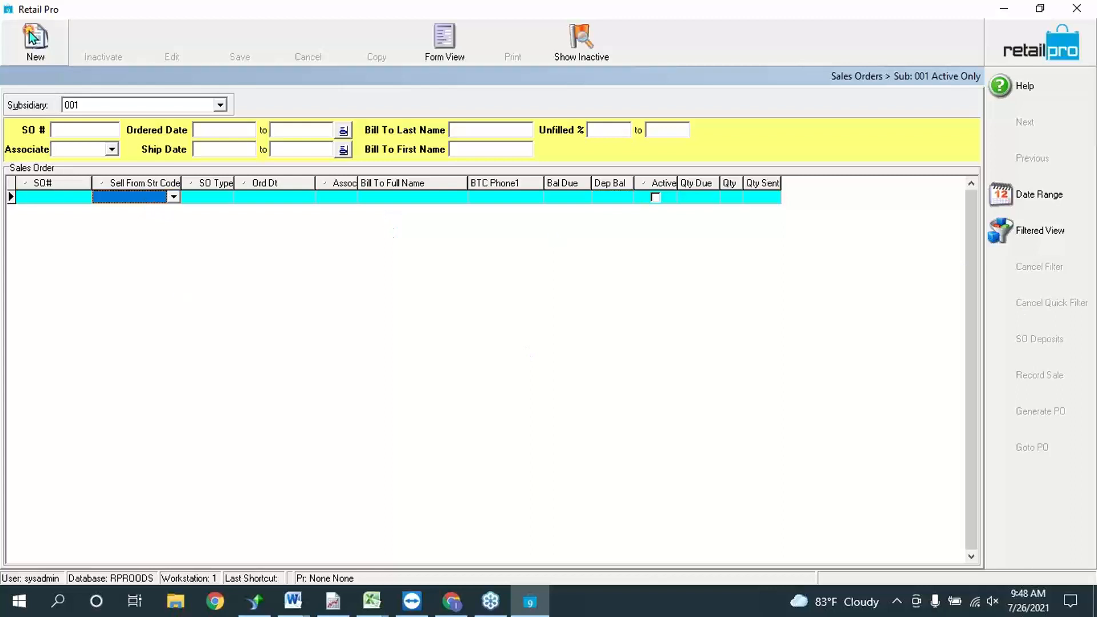
# Step: Start a new Store Registry sales order and open its customer lookup
pyautogui.click(51, 49)
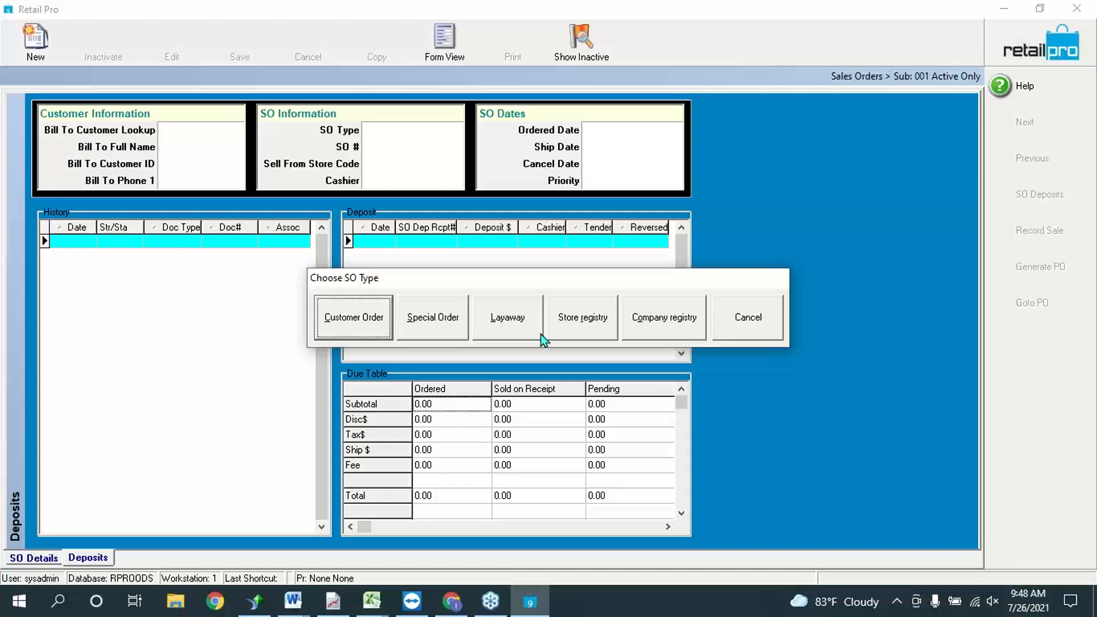
pyautogui.click(580, 321)
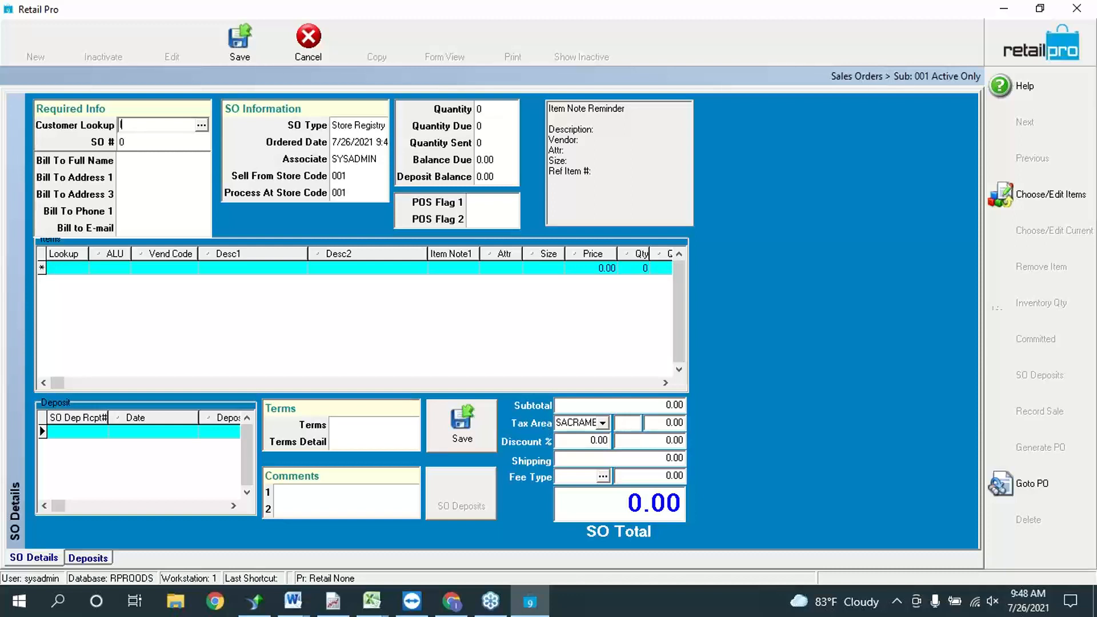
pyautogui.click(201, 125)
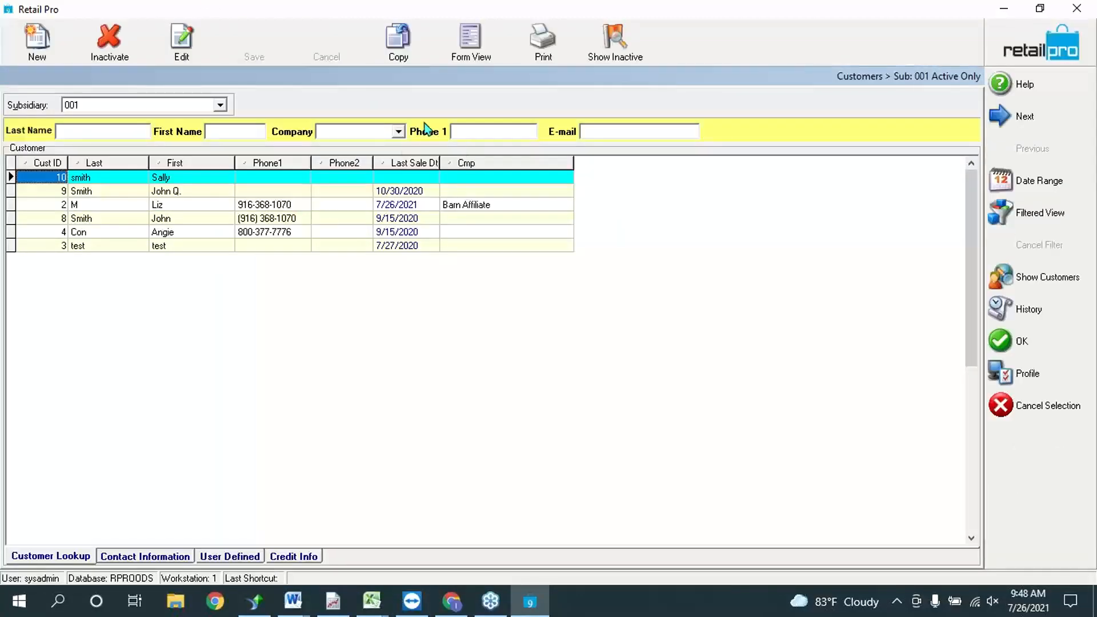
# Step: Pick the intended customer from the lookup list and confirm them on the new registry order
pyautogui.click(91, 235)
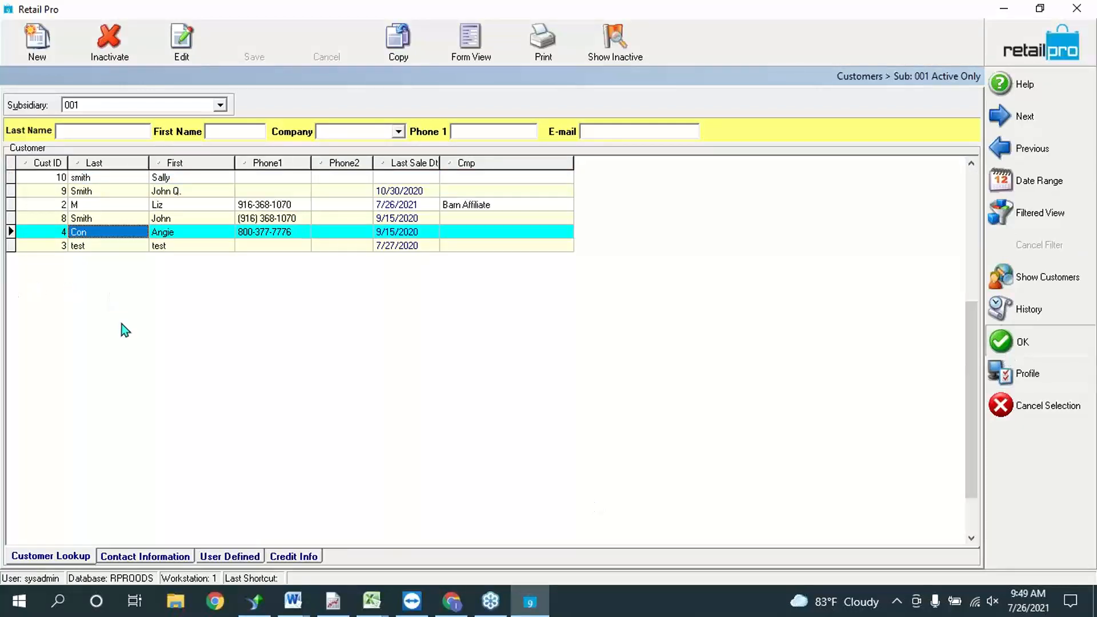
pyautogui.press('Return')
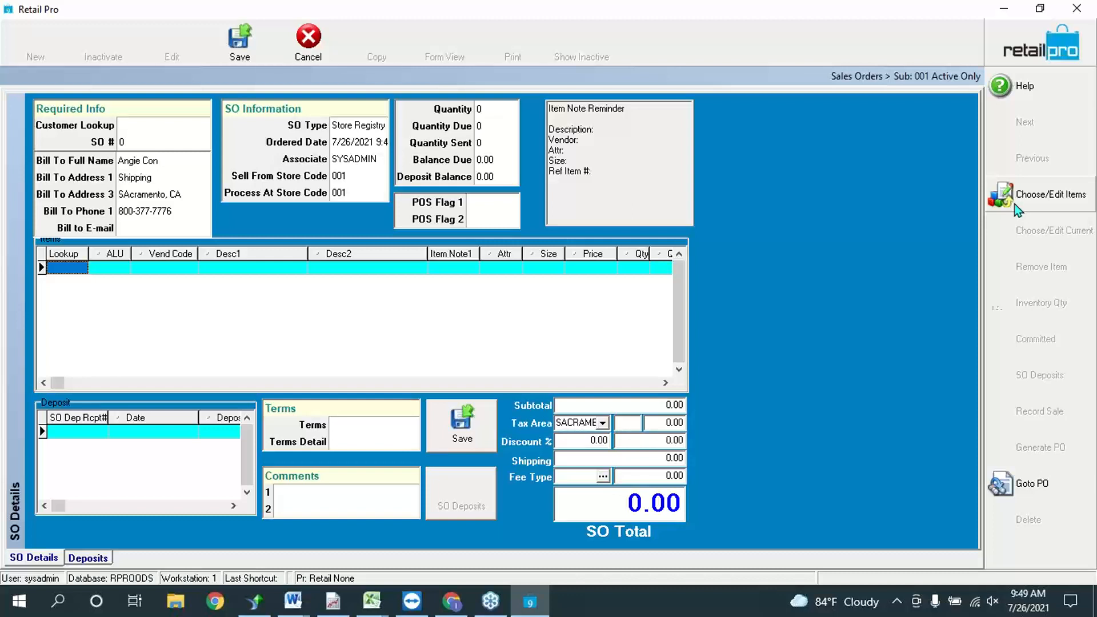
# Step: Open the item picker and move down the inventory to the Doc Qty of item 000089
pyautogui.click(1015, 204)
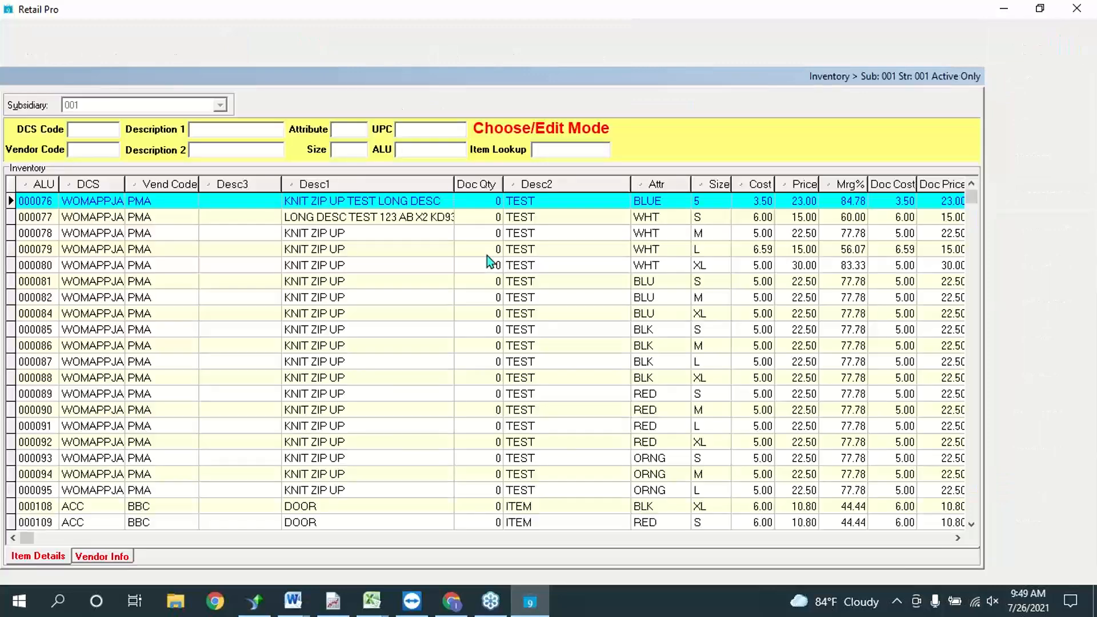
pyautogui.click(495, 459)
pyautogui.click(498, 508)
pyautogui.press('Down')
pyautogui.press('Down')
pyautogui.press('Down')
pyautogui.press('Down')
pyautogui.press('Down')
pyautogui.press('Down')
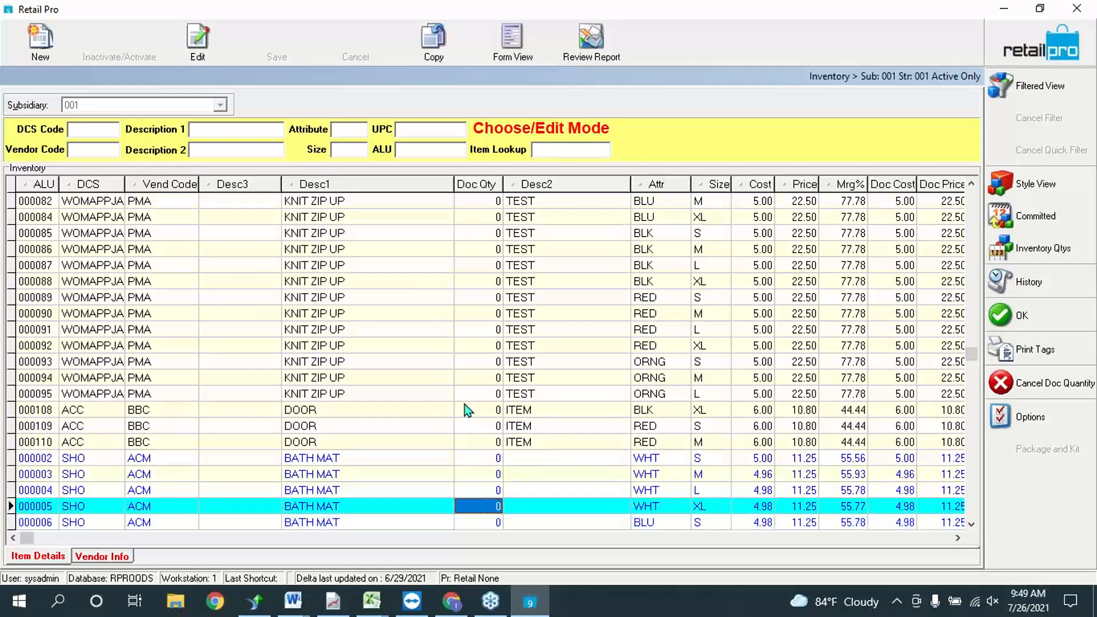
pyautogui.click(482, 294)
# Step: Enter Doc Qty 1 for the bath mats, knit zip-ups and door items, and add them to the order (195.26 total)
pyautogui.write('1')
pyautogui.press('Down')
pyautogui.press('Down')
pyautogui.write('1')
pyautogui.press('Down')
pyautogui.write('1')
pyautogui.press('Down')
pyautogui.press('Down')
pyautogui.write('1')
pyautogui.press('Down')
pyautogui.press('Down')
pyautogui.write('1')
pyautogui.press('Down')
pyautogui.write('1')
pyautogui.press('Down')
pyautogui.press('Down')
pyautogui.press('Down')
pyautogui.press('1')
pyautogui.press('Down')
pyautogui.press('1')
pyautogui.press('Down')
pyautogui.press('Down')
pyautogui.press('1')
pyautogui.press('Down')
pyautogui.write('1')
pyautogui.press('Down')
pyautogui.press('Down')
pyautogui.write('1')
pyautogui.press('Down')
pyautogui.write('1')
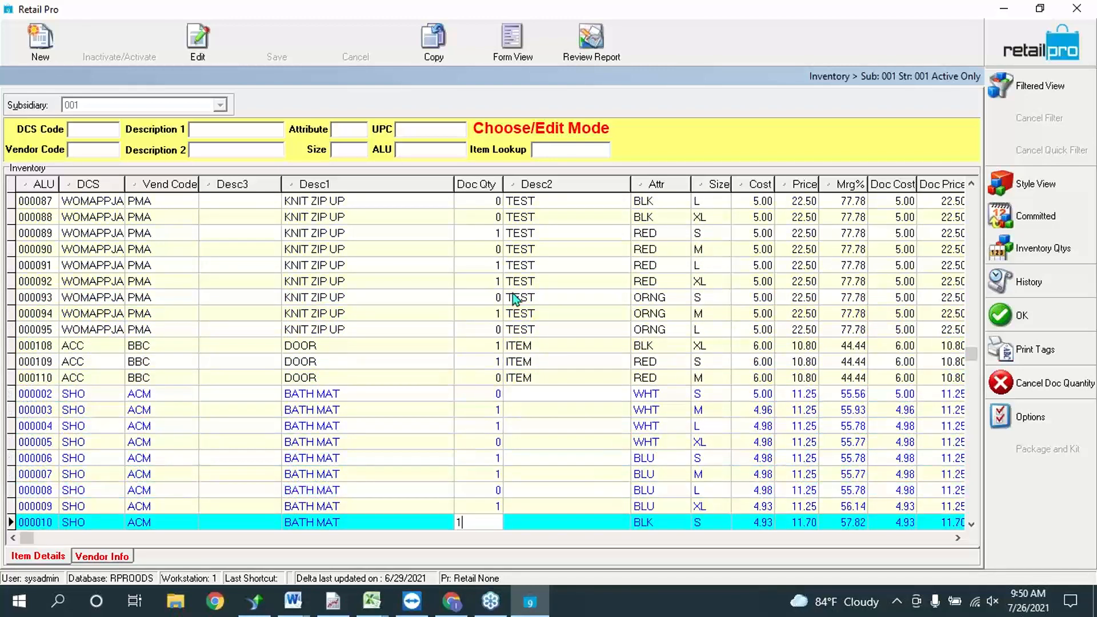
pyautogui.click(1036, 321)
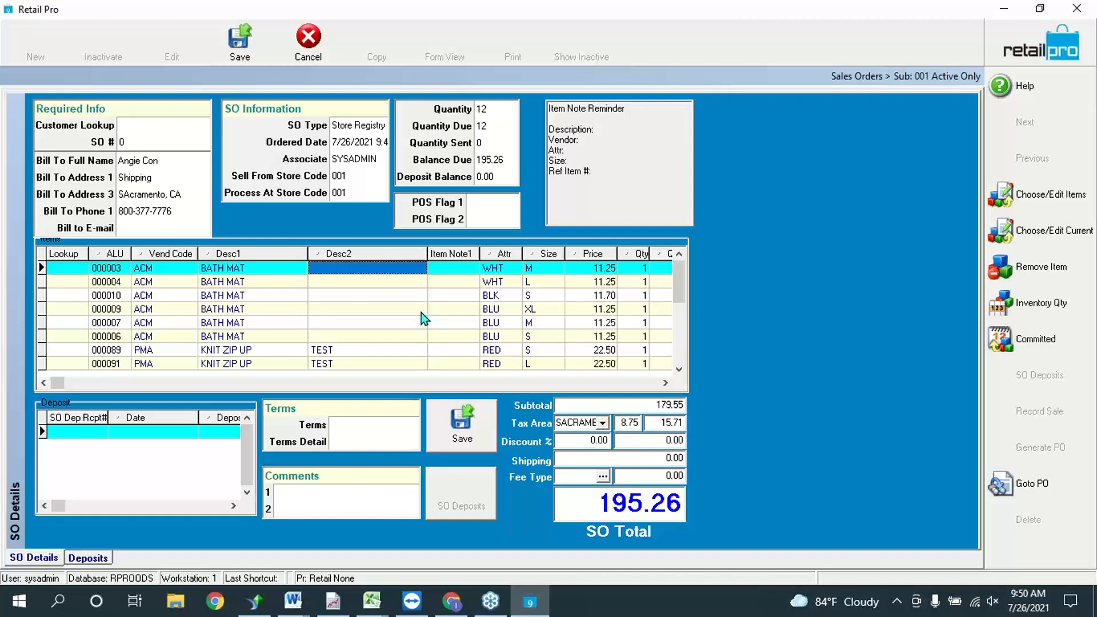
# Step: Review the bath mat lines 000007 and 000009, then save the order so it receives an SO number
pyautogui.click(403, 322)
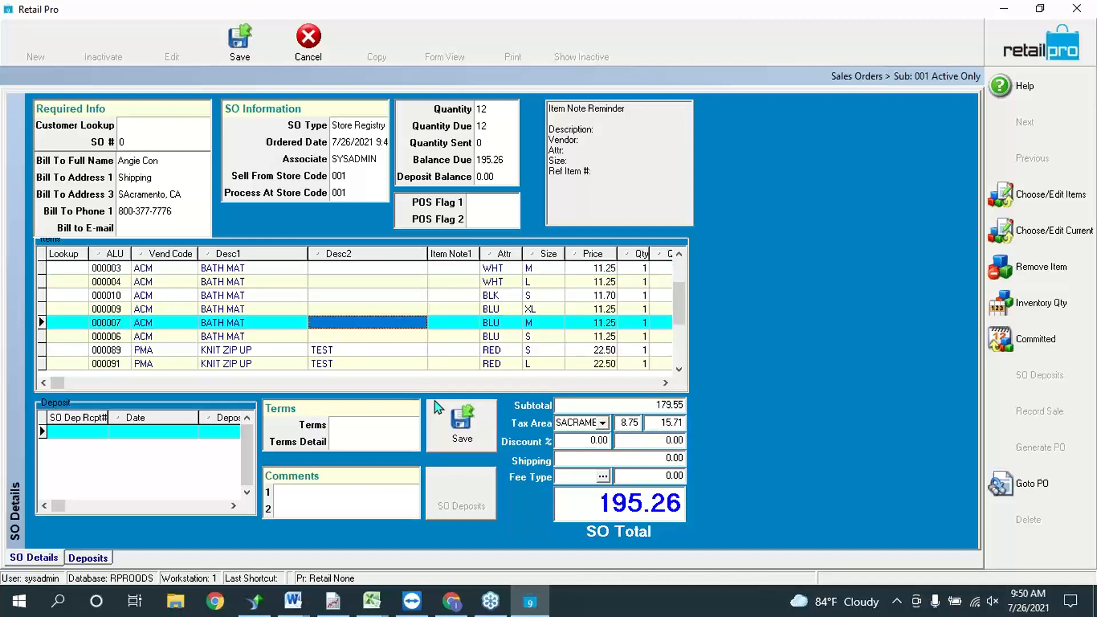
pyautogui.click(1082, 338)
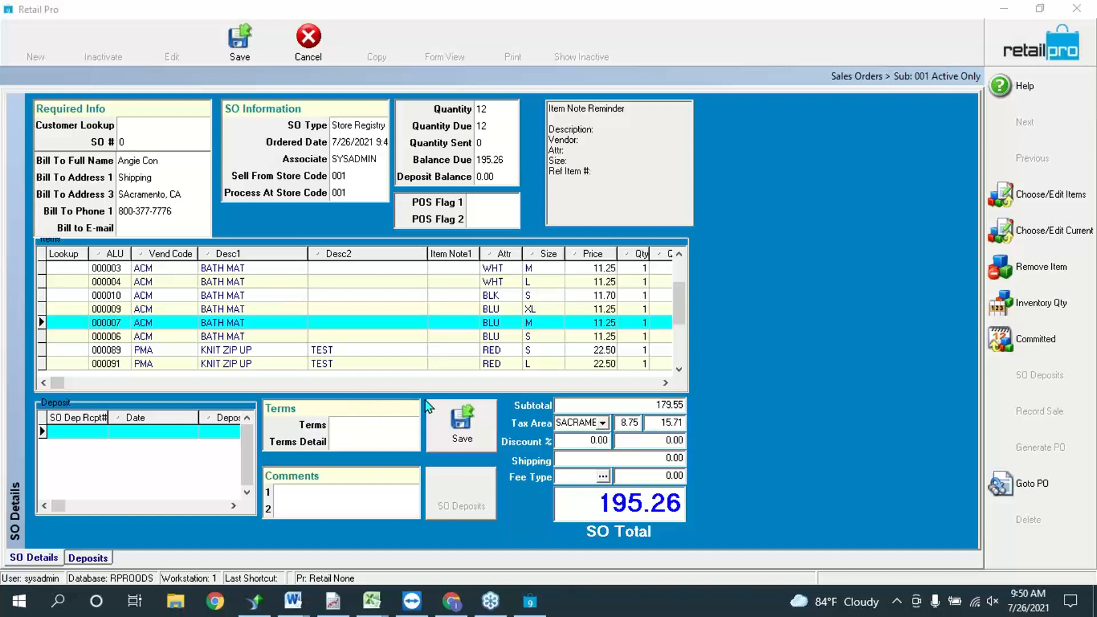
pyautogui.click(411, 322)
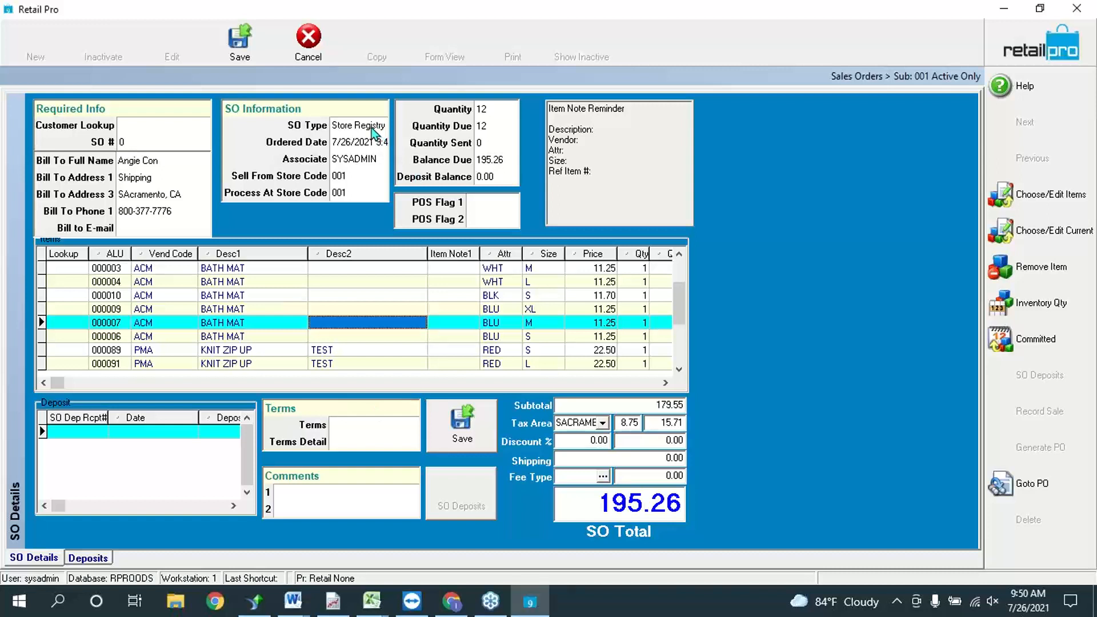
pyautogui.click(464, 307)
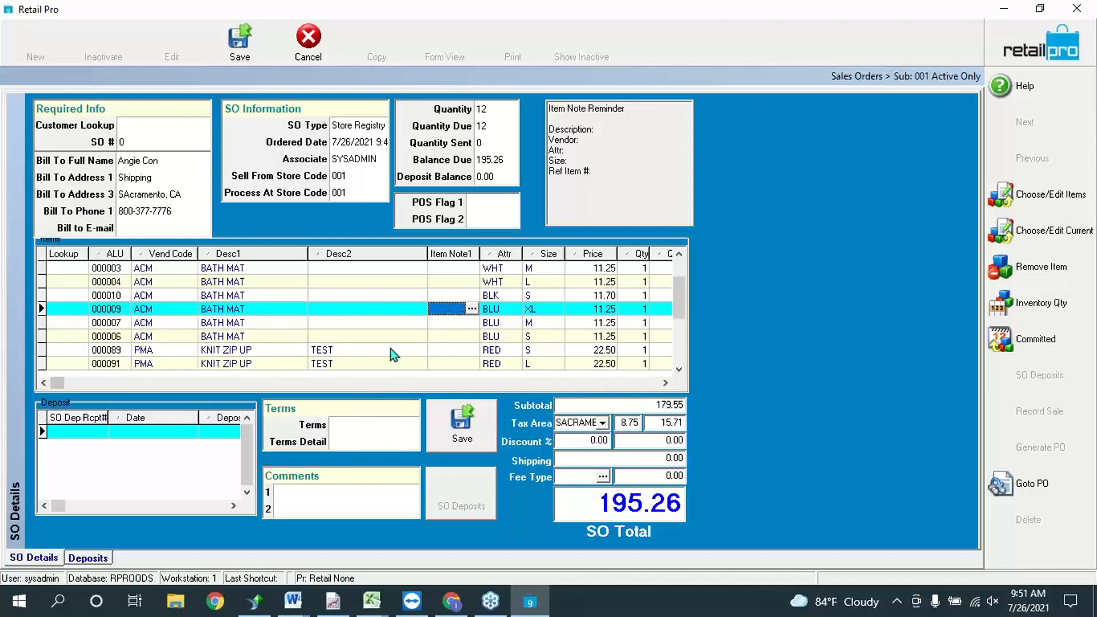
pyautogui.click(471, 437)
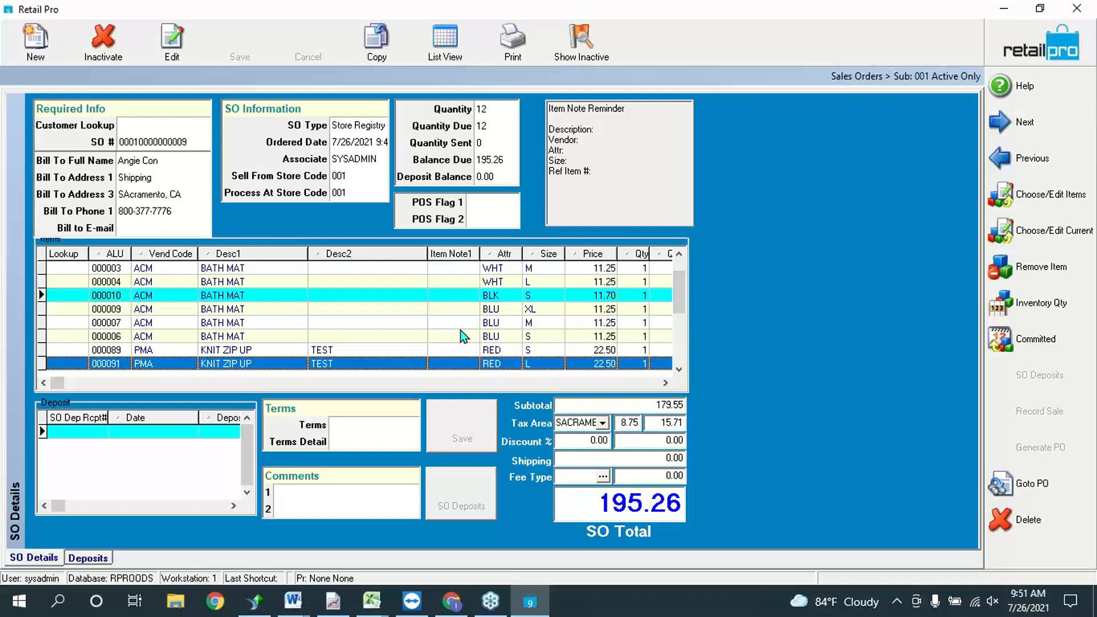
# Step: Look over the saved order's lines, then enter Edit mode and cancel it without changes
pyautogui.click(404, 336)
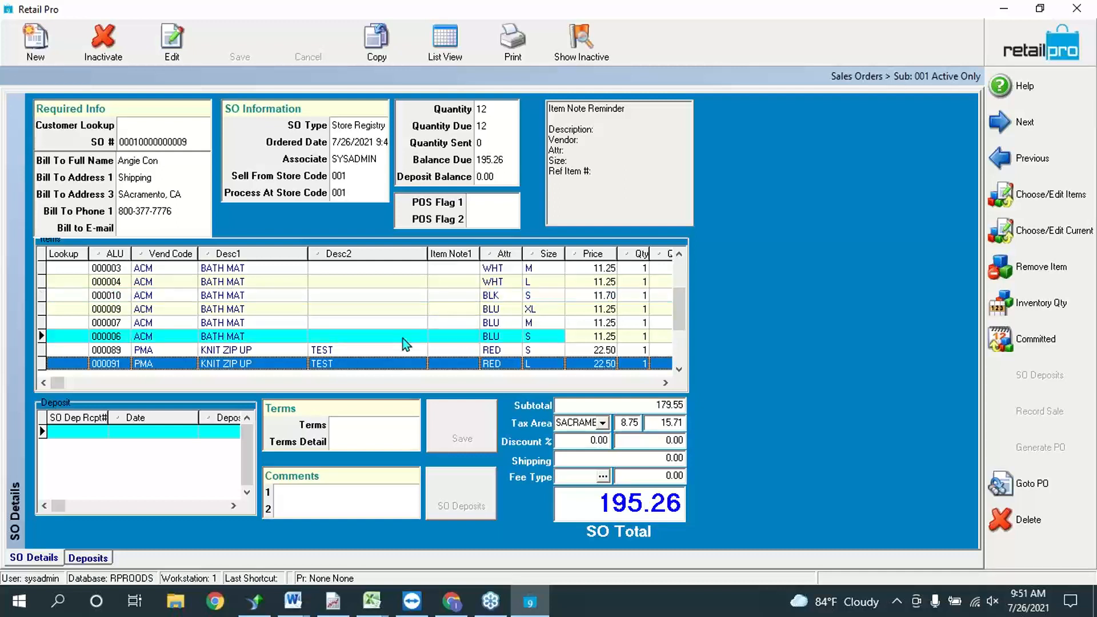
pyautogui.scroll(-2, 460, 317)
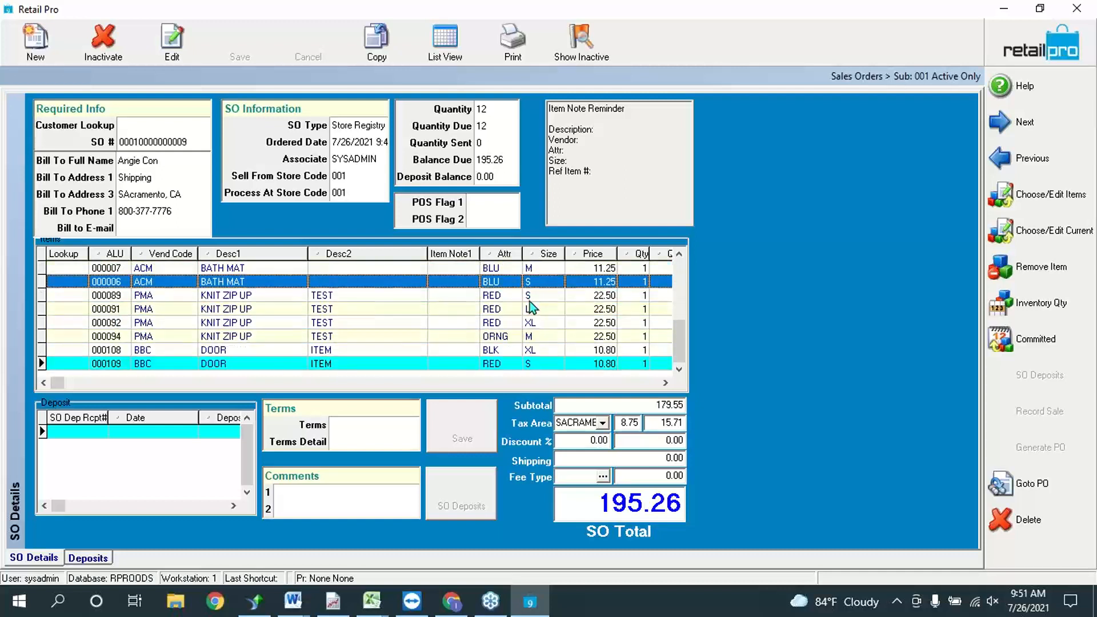
pyautogui.scroll(2, 529, 304)
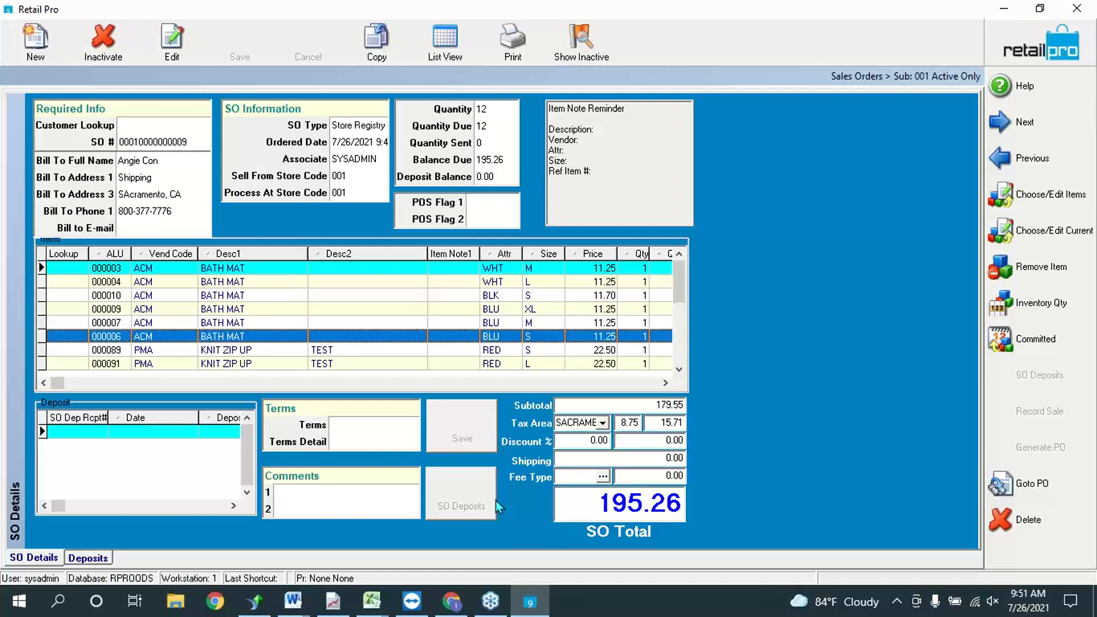
pyautogui.click(171, 40)
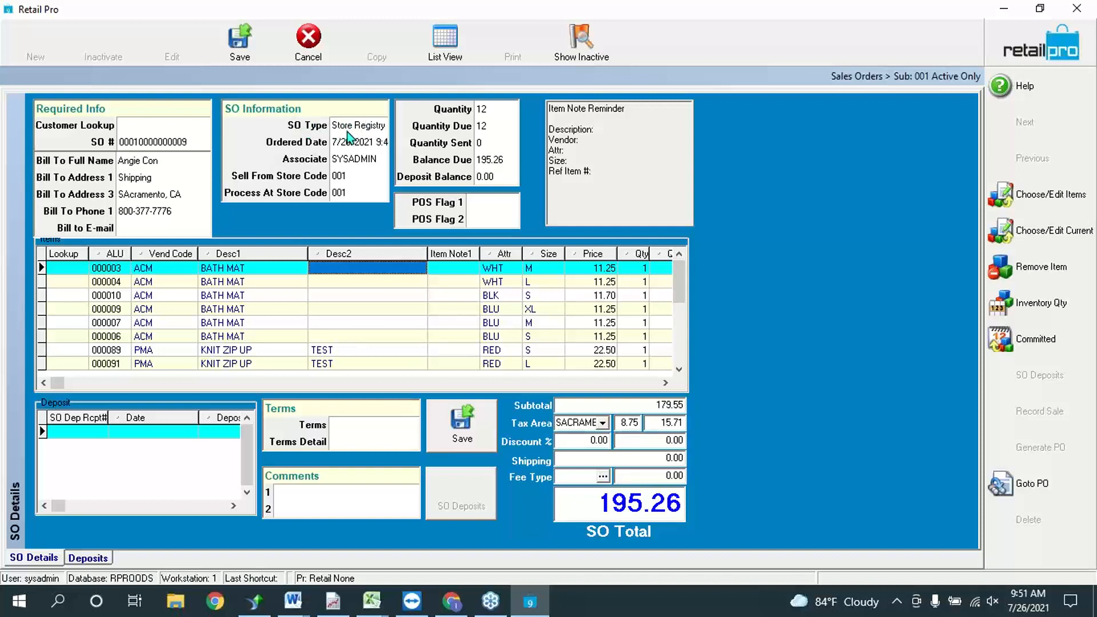
pyautogui.click(291, 57)
# Step: Check the bath mat lines again and close the Sales Order window
pyautogui.click(290, 327)
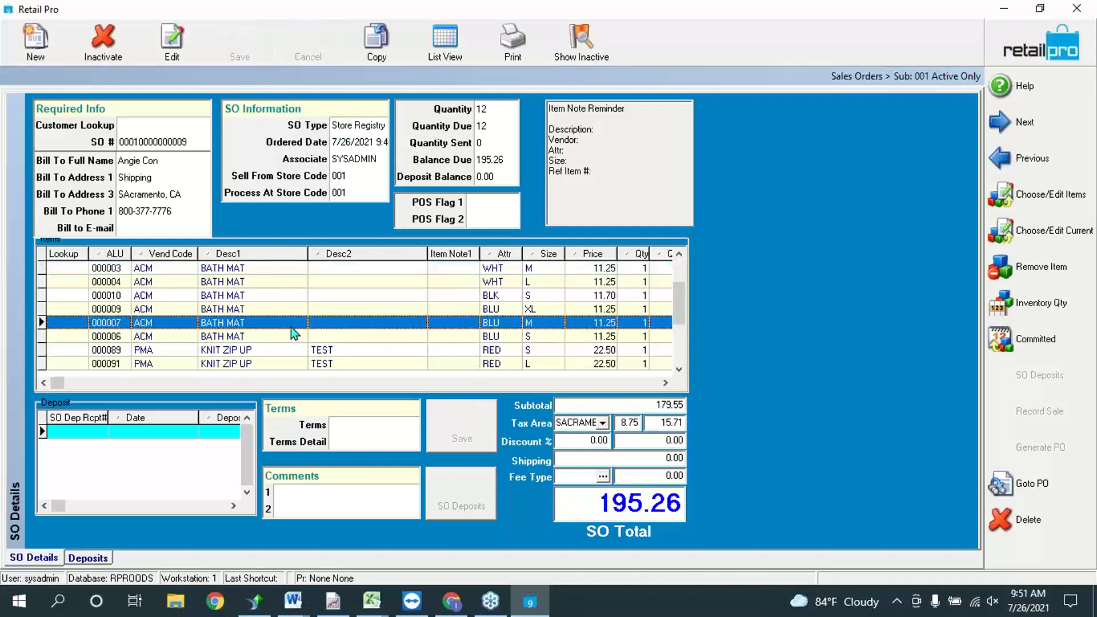
pyautogui.click(450, 313)
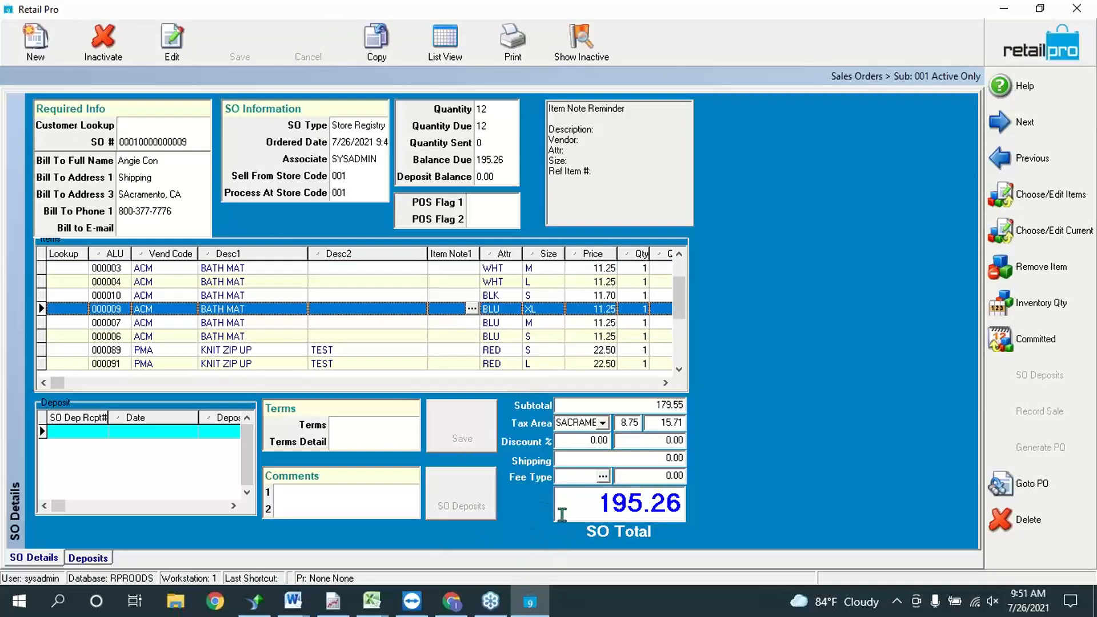
pyautogui.click(1035, 49)
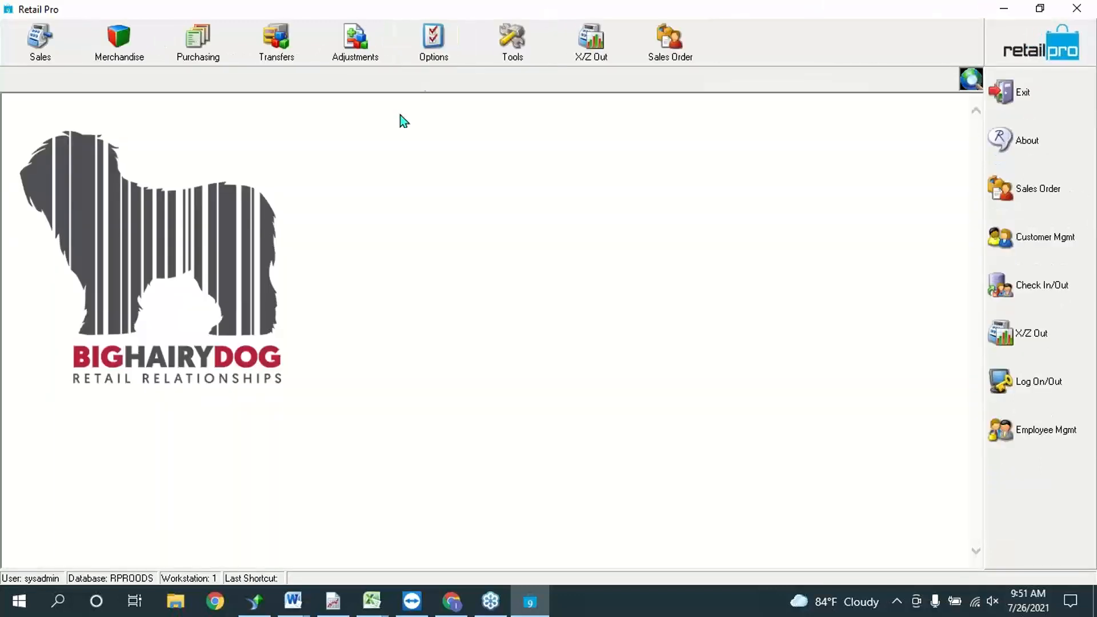
# Step: Choose Receipts from the Sales toolbar menu
pyautogui.click(49, 48)
pyautogui.click(57, 87)
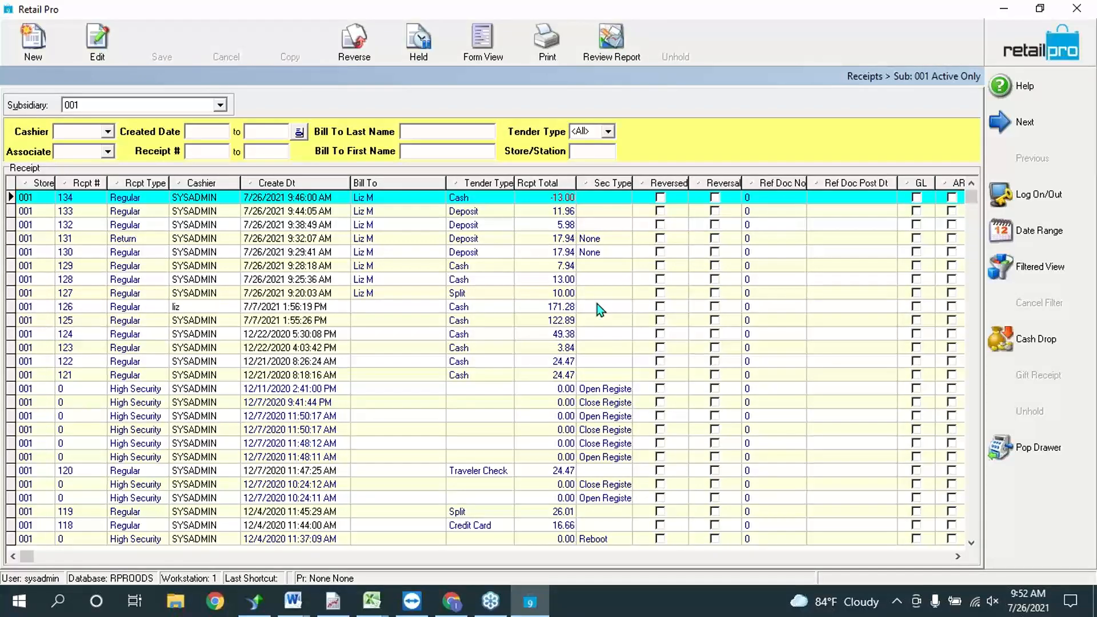
# Step: Start a new receipt and look up a sales order from its Sales Order # field
pyautogui.click(34, 40)
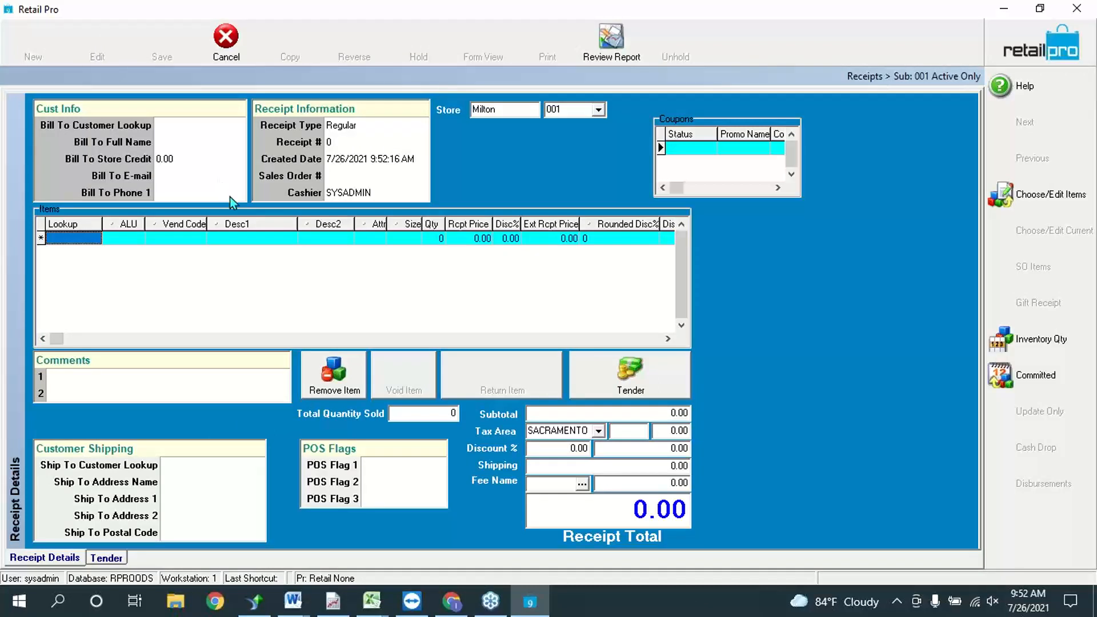
pyautogui.click(365, 178)
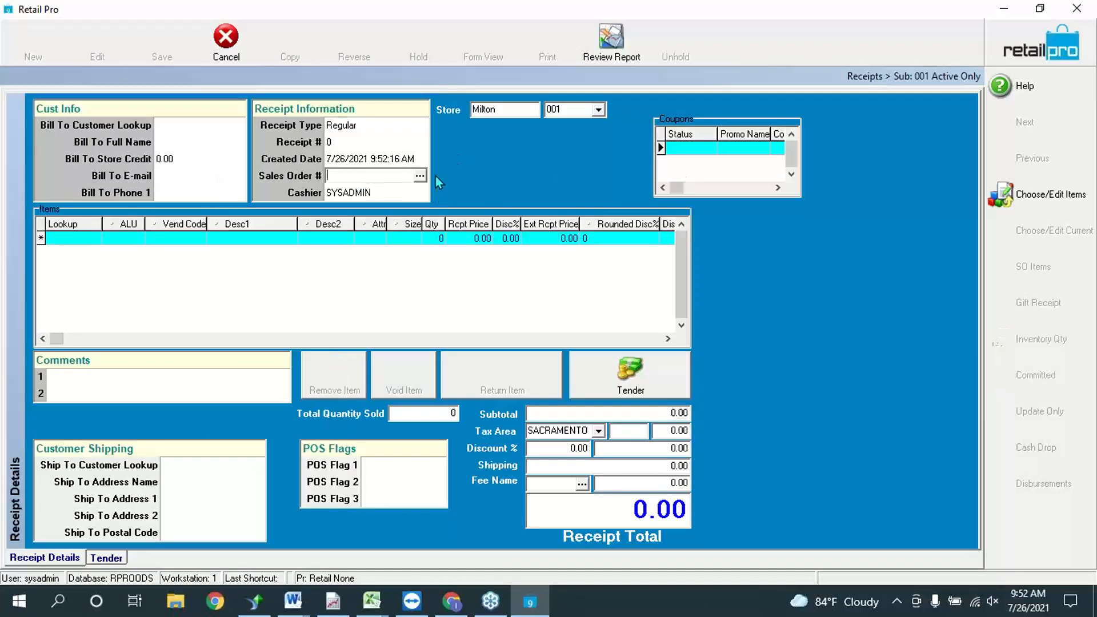
pyautogui.click(418, 178)
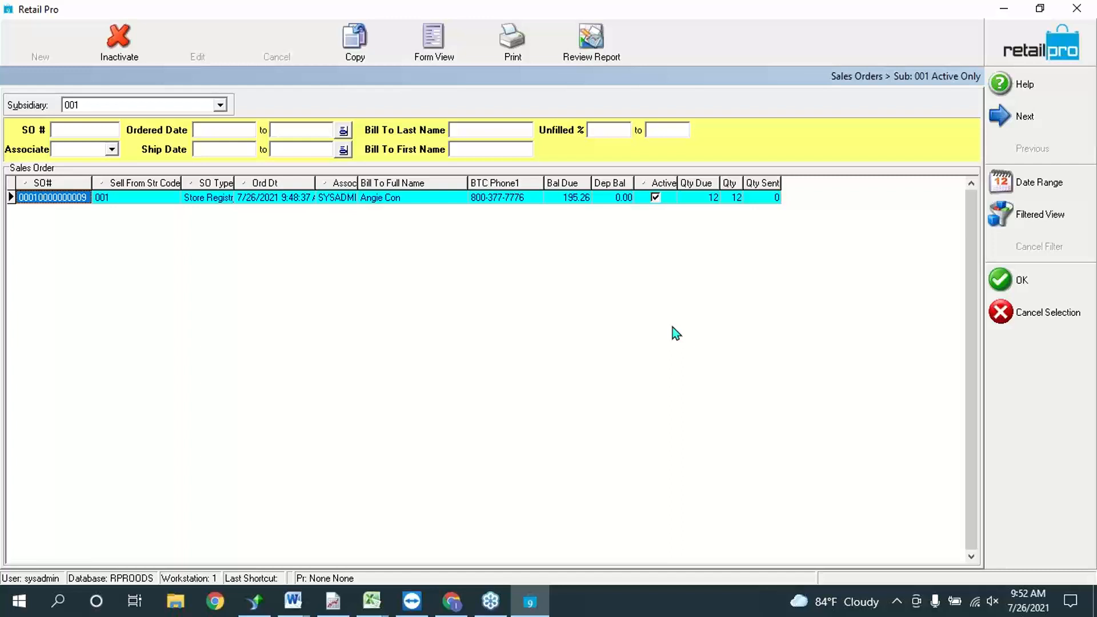
# Step: Open the found registry order in Form View and show its SO Details with the 195.26 total
pyautogui.click(434, 41)
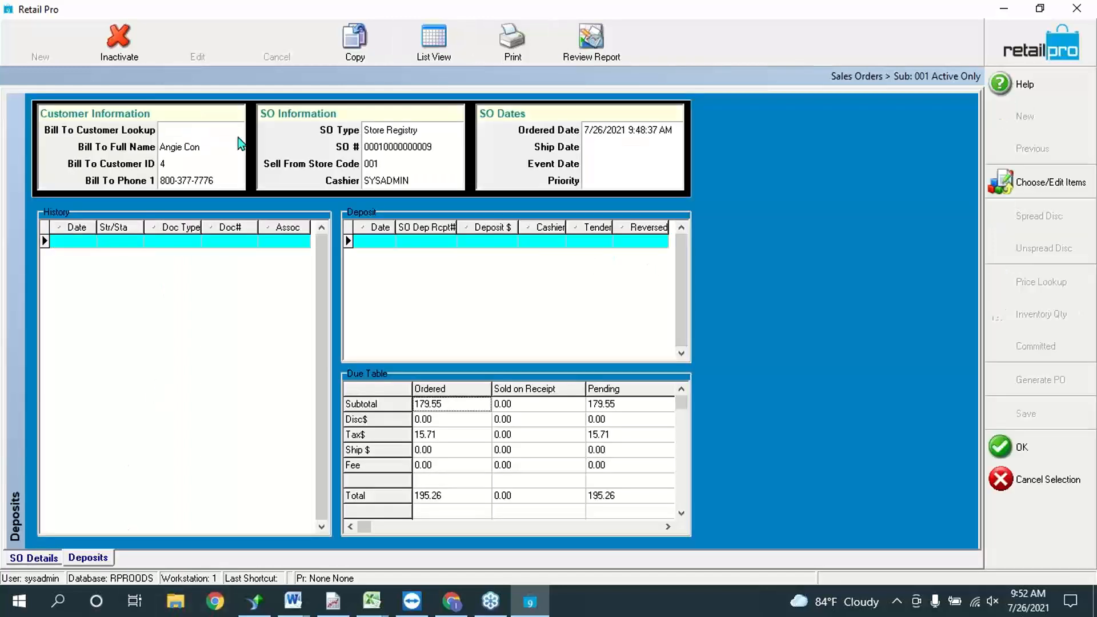
pyautogui.click(57, 558)
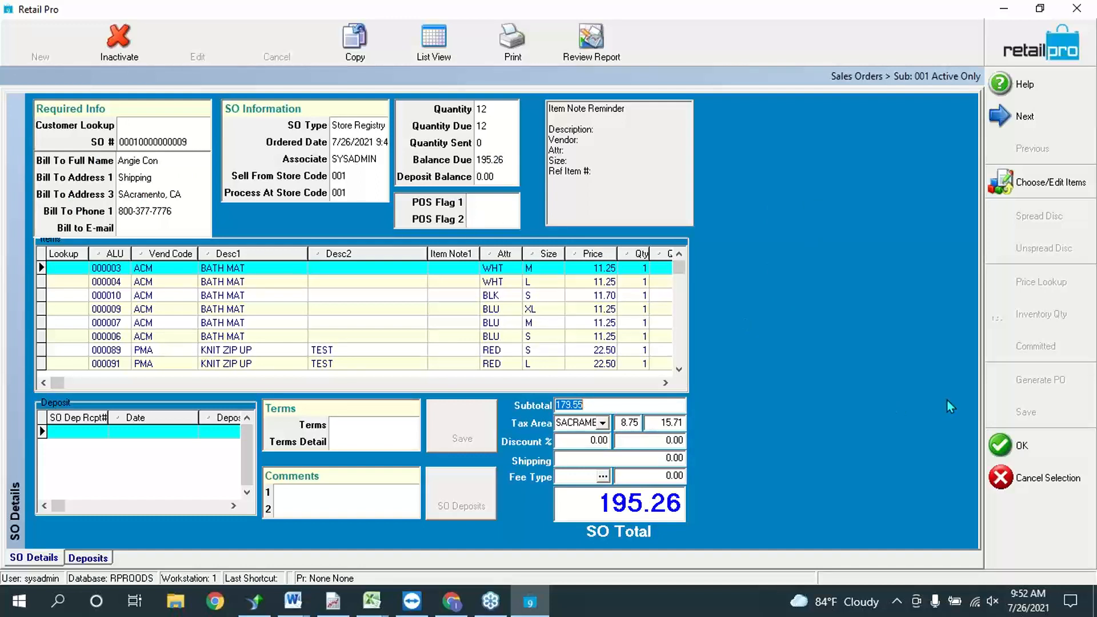
# Step: Attach the registry order to the receipt and bring up its items from the grid's Lookup cell
pyautogui.click(1019, 445)
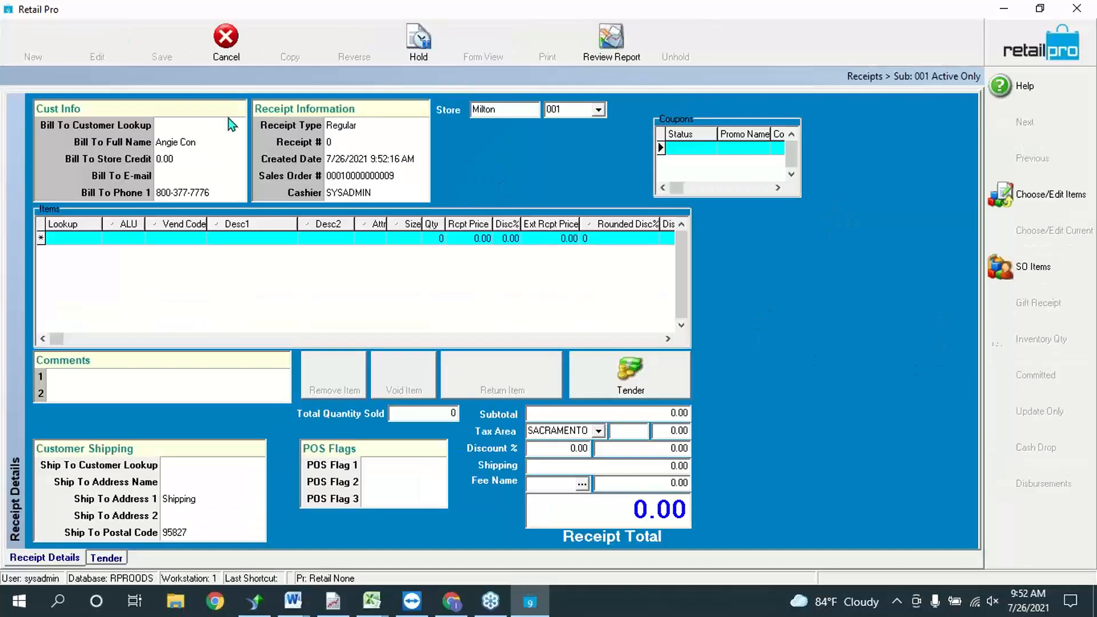
pyautogui.click(56, 239)
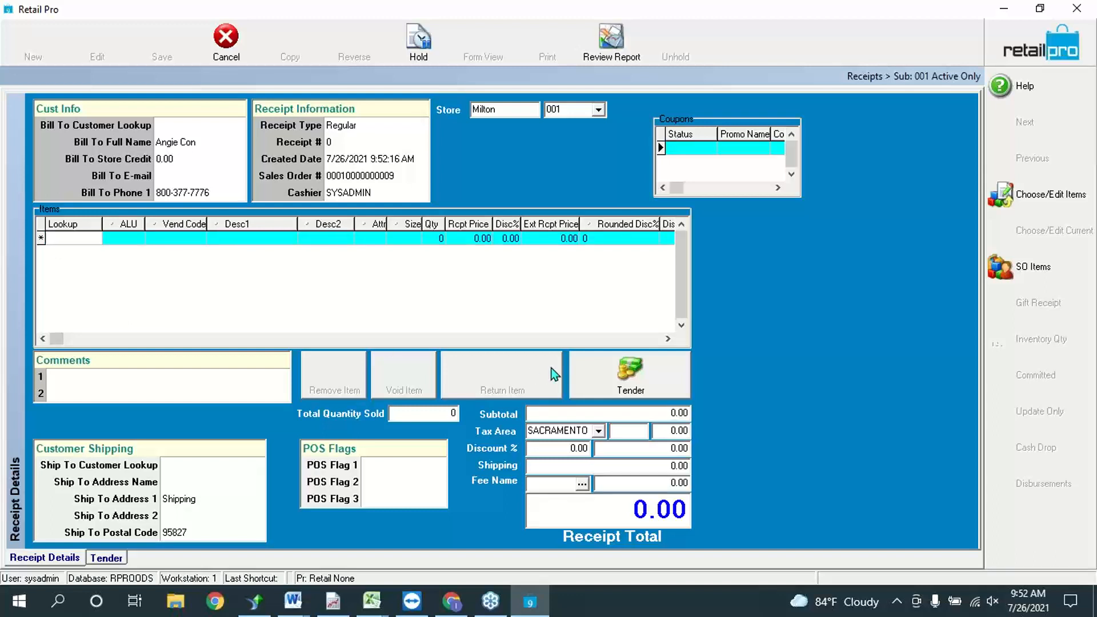
pyautogui.click(1017, 266)
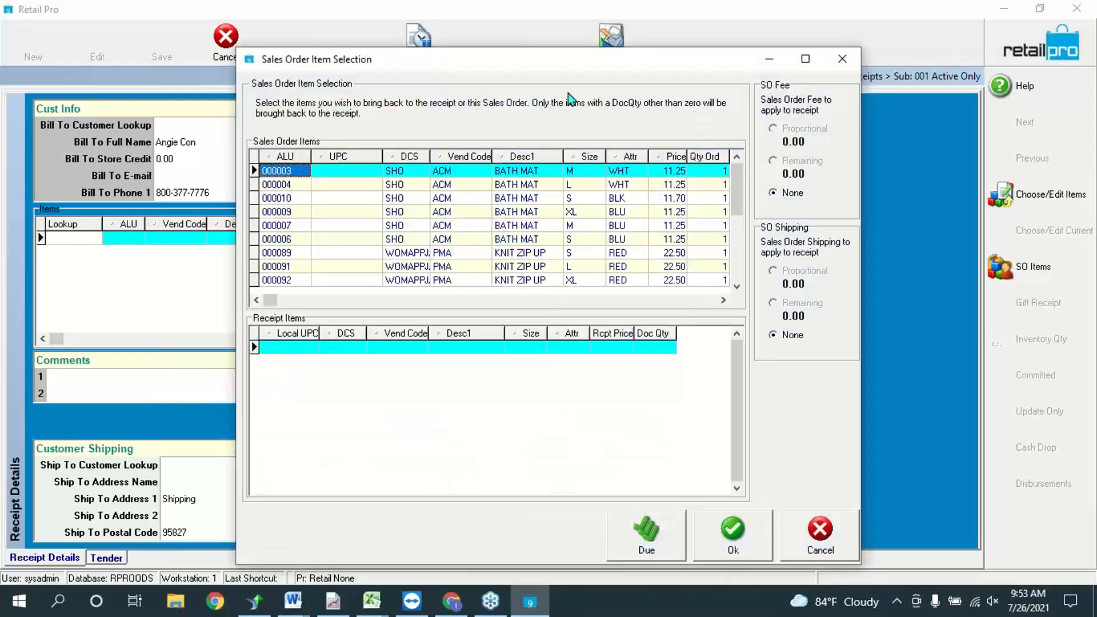
# Step: Browse the sales order's items in the SO Items list
pyautogui.click(645, 198)
pyautogui.scroll(-2, 545, 243)
pyautogui.click(721, 300)
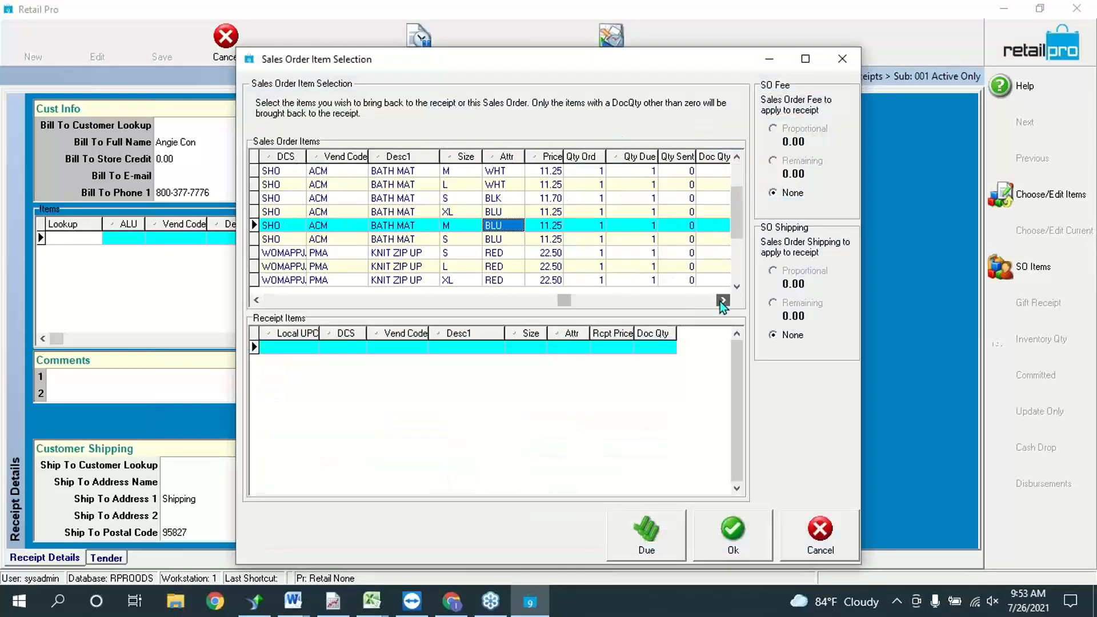
pyautogui.click(627, 185)
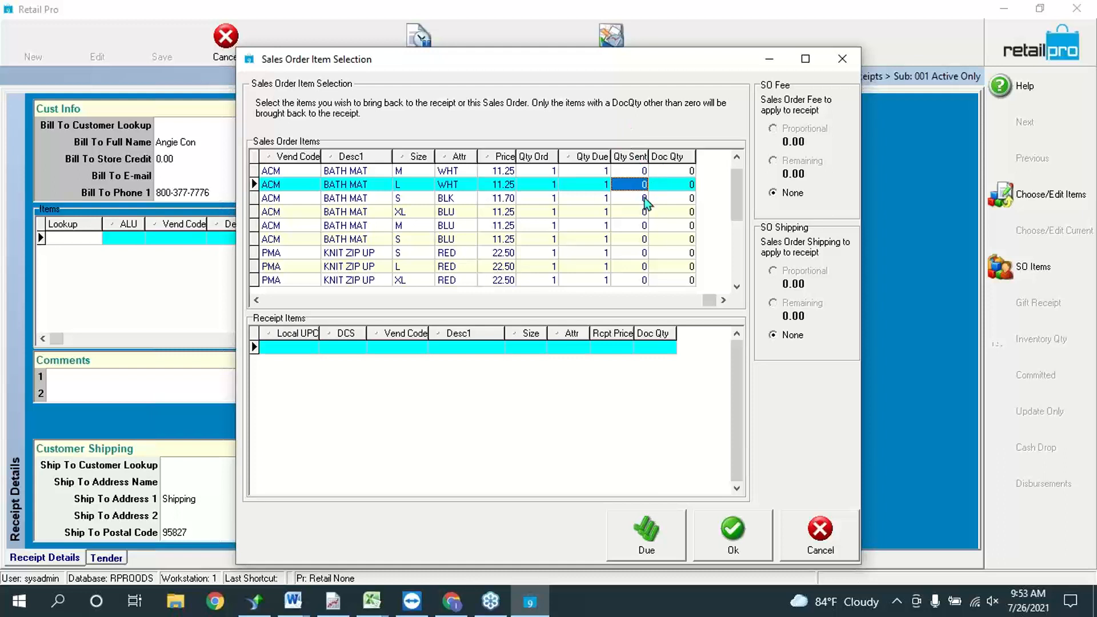
# Step: Add bath mat S BLU and knit zip-ups L and XL RED, qty 1 each, totalling 61.17
pyautogui.click(664, 239)
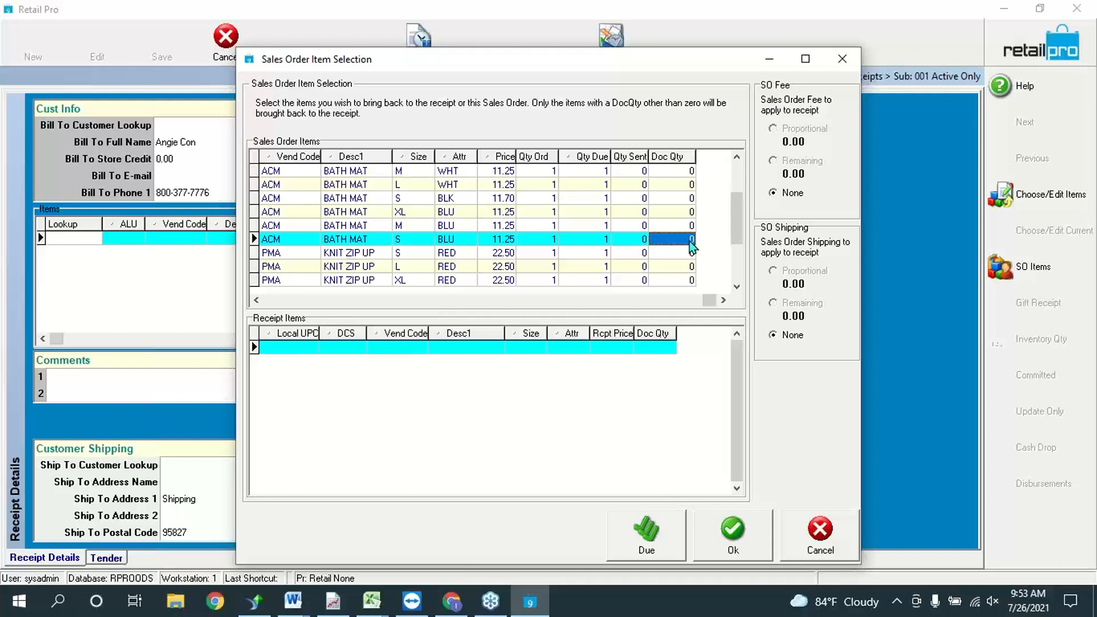
pyautogui.write('1')
pyautogui.press('Down')
pyautogui.press('Down')
pyautogui.write('1')
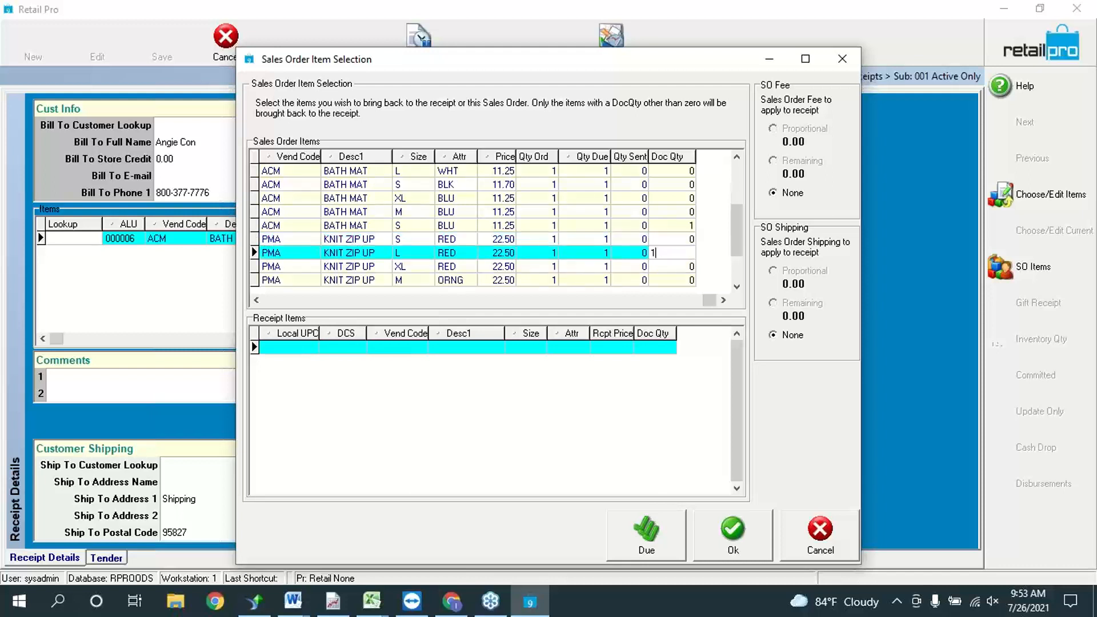
pyautogui.press('Down')
pyautogui.write('1')
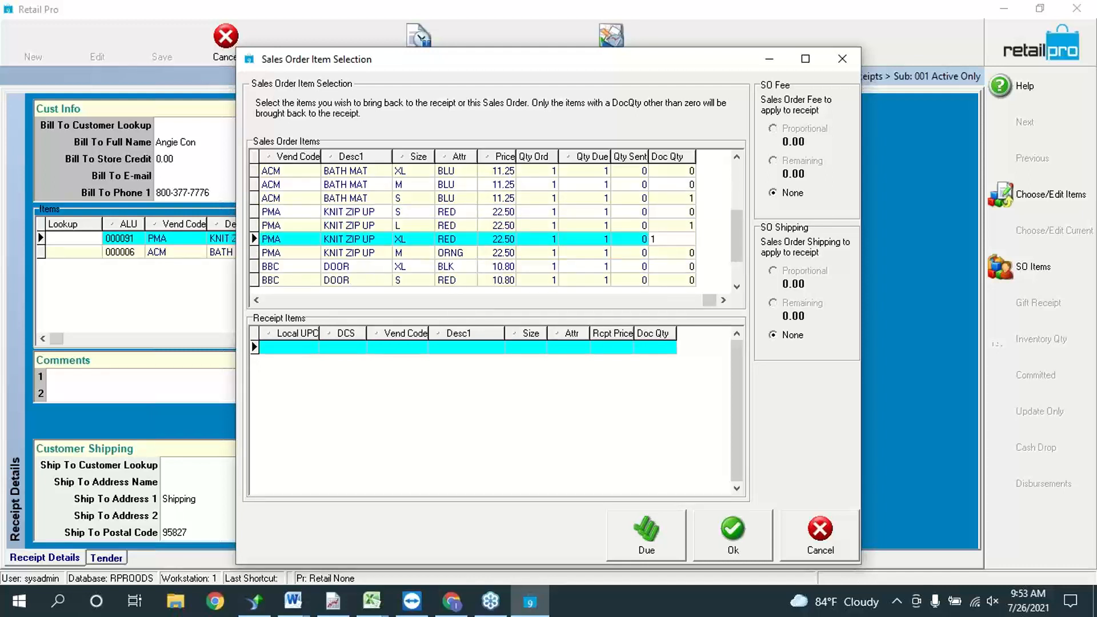
pyautogui.click(738, 534)
pyautogui.click(449, 257)
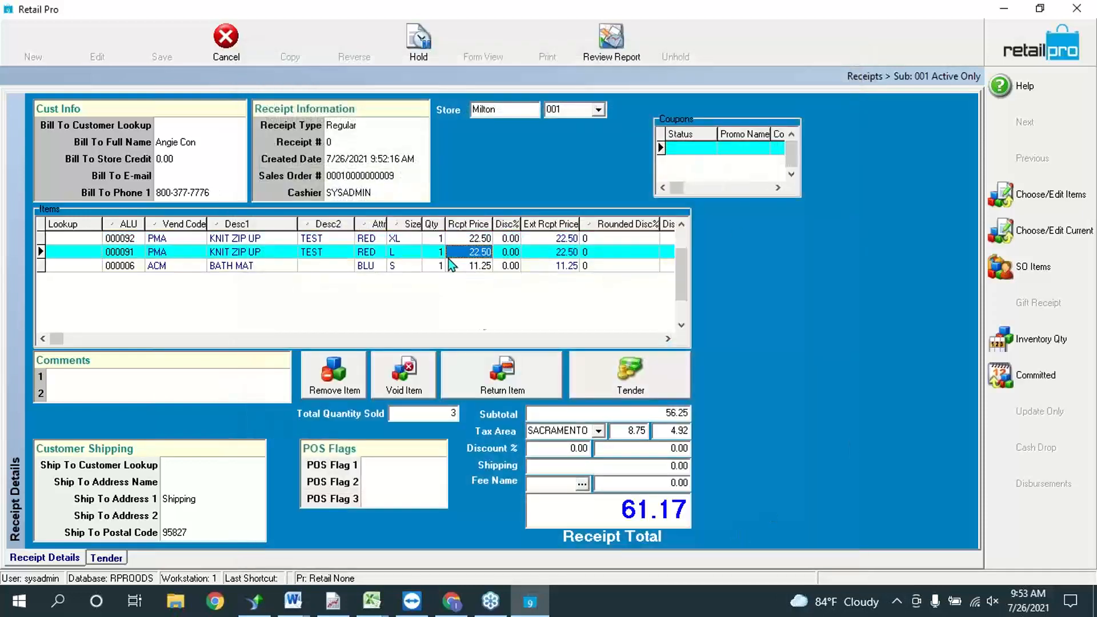
# Step: Tender 65.00 cash (3.83 change) and save as receipt 135 without printing, dismissing the I/O error
pyautogui.click(341, 267)
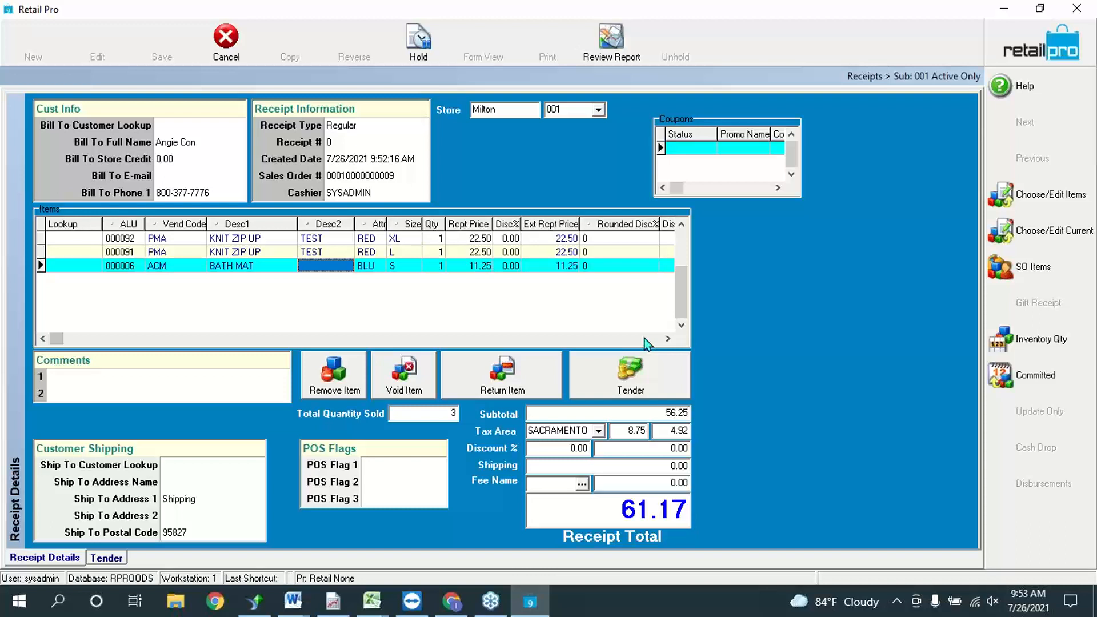
pyautogui.click(654, 388)
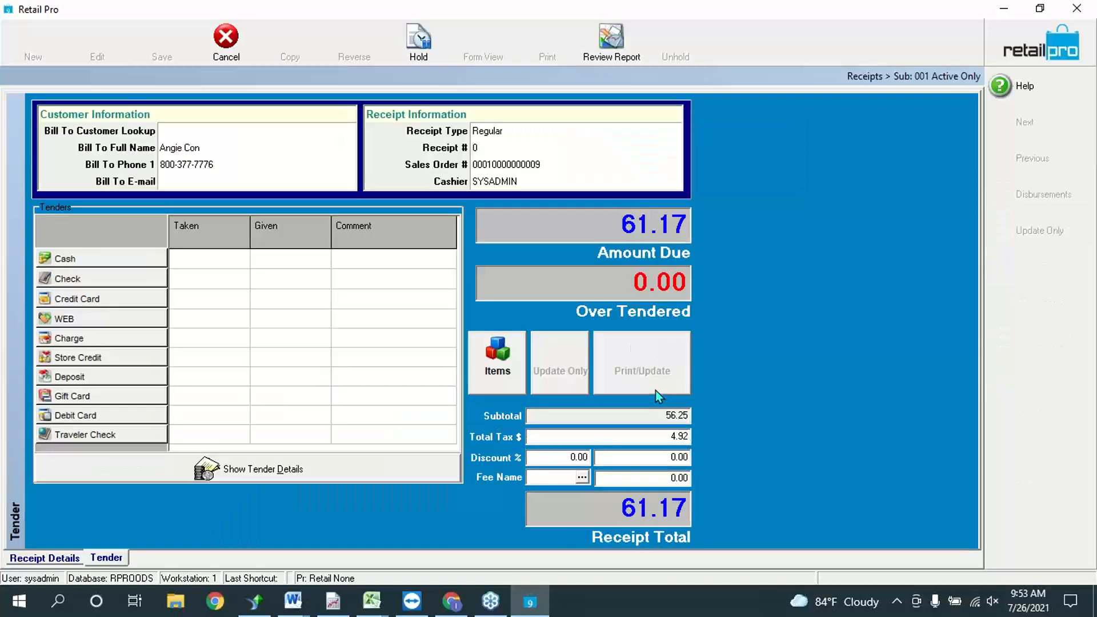
pyautogui.click(76, 258)
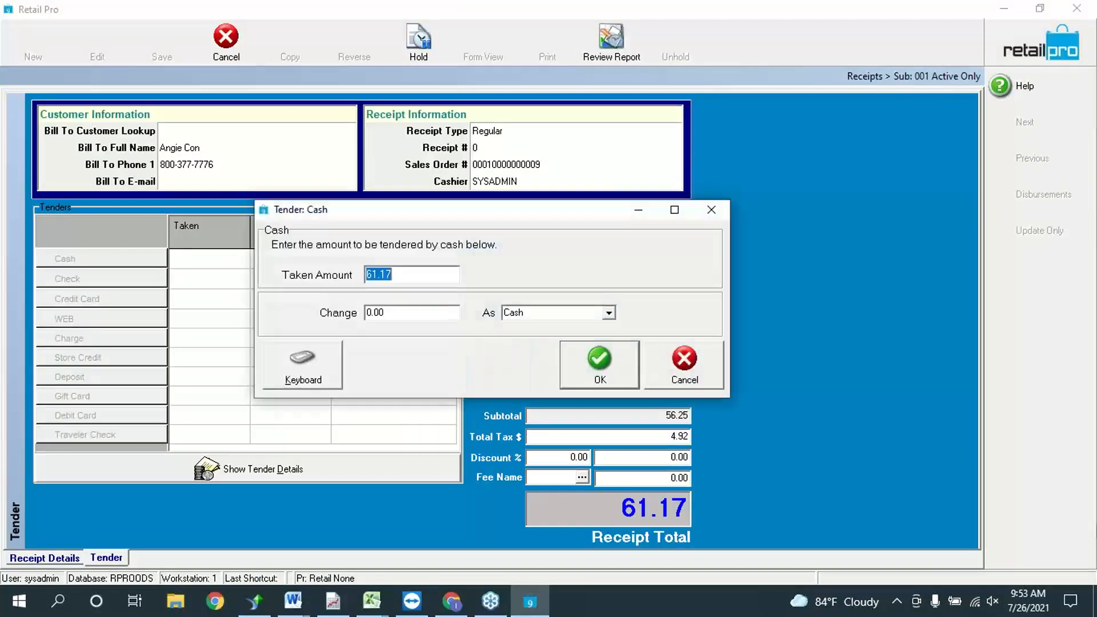
pyautogui.write('65')
pyautogui.press('Return')
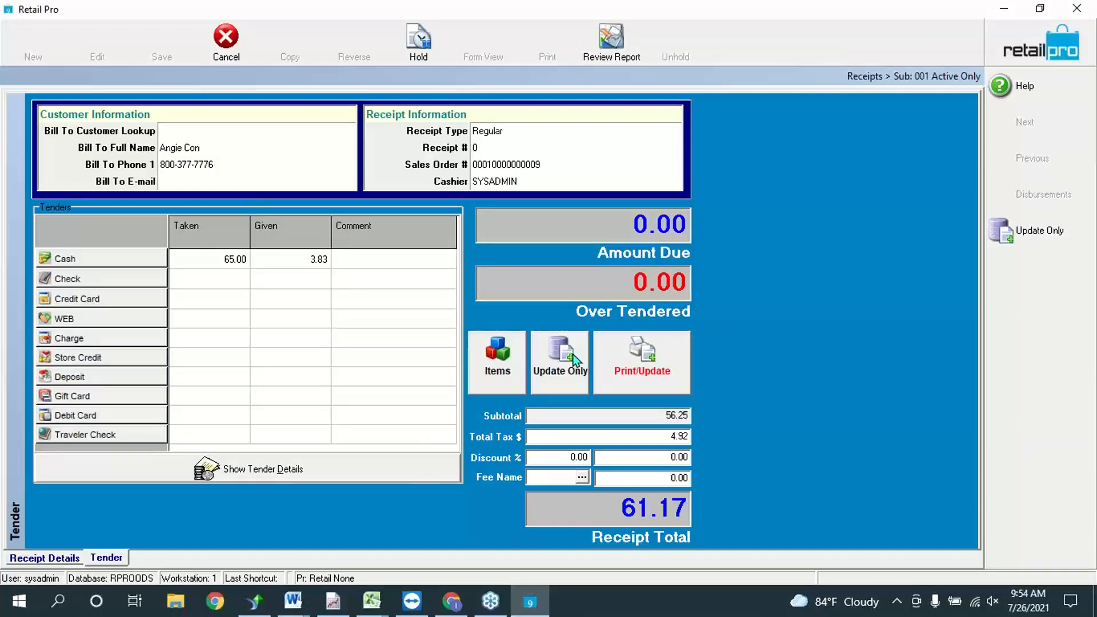
pyautogui.click(573, 359)
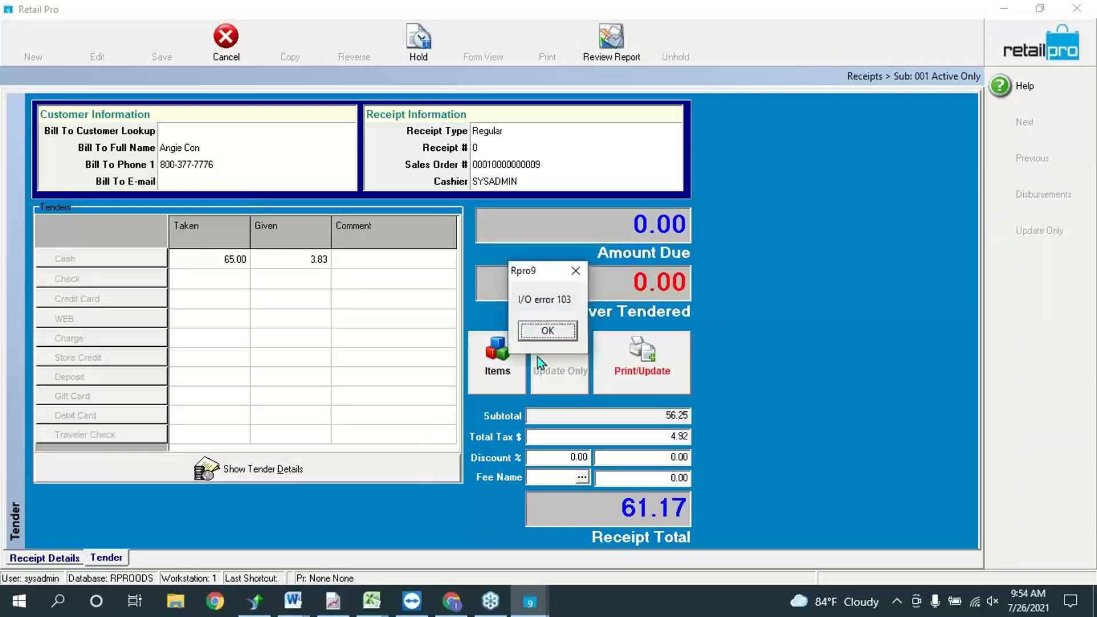
pyautogui.click(532, 332)
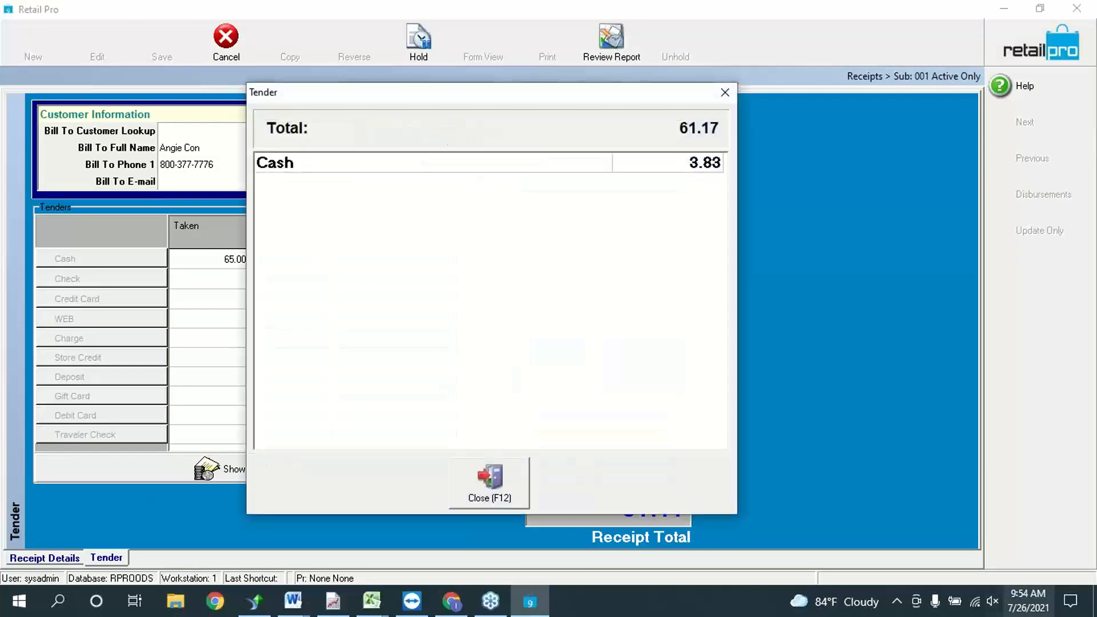
pyautogui.click(501, 471)
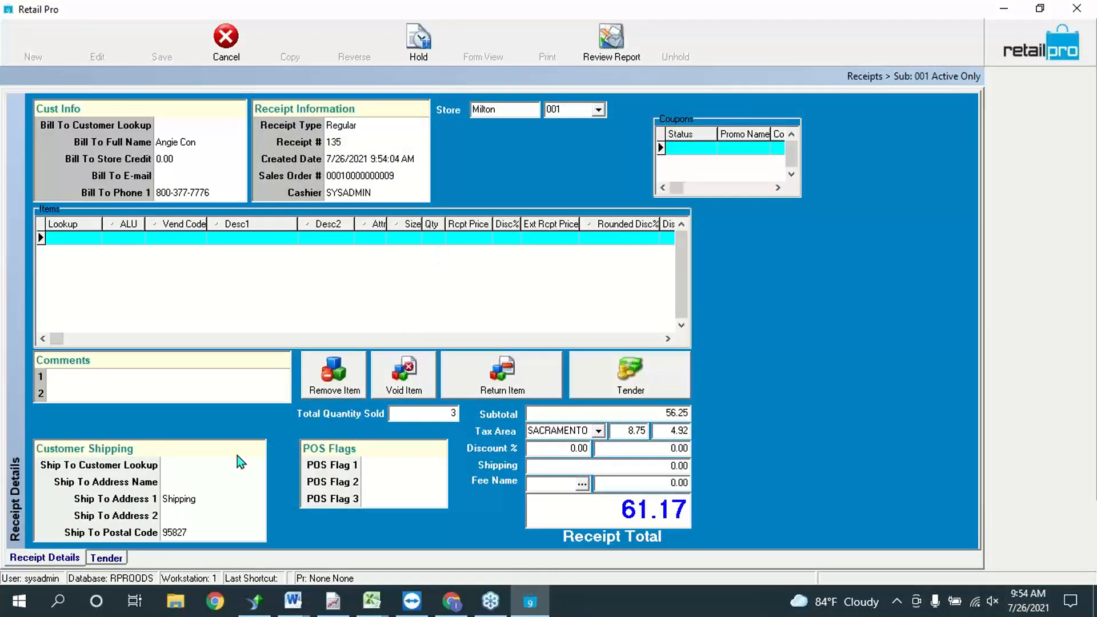
# Step: Close the receipt and print the Store Registry sales order with the BHD40SO layout
pyautogui.click(1052, 52)
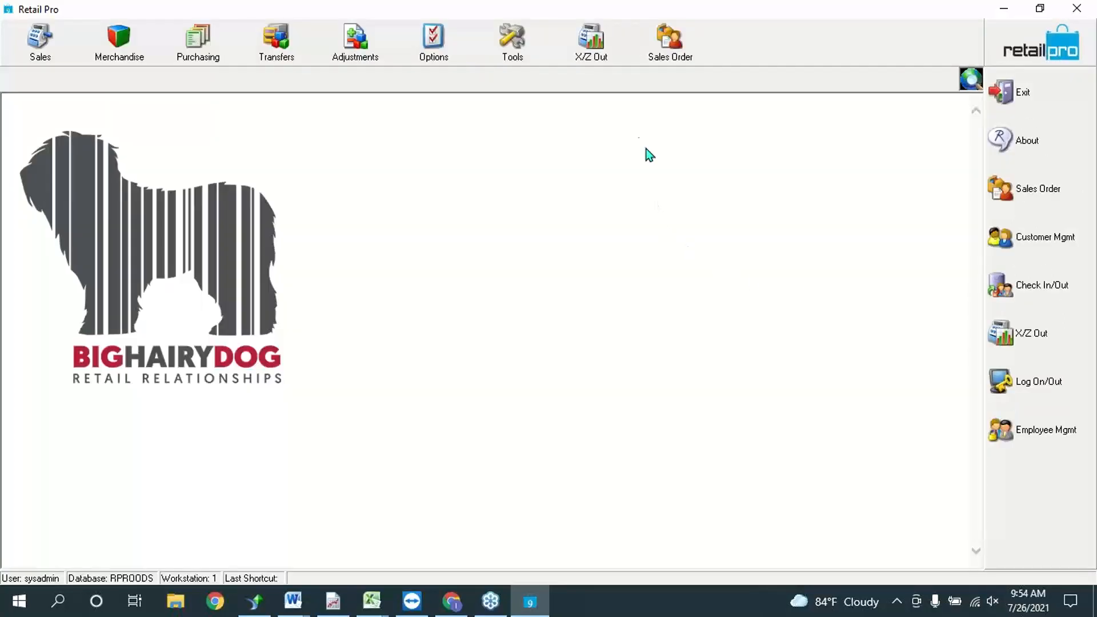
pyautogui.click(663, 39)
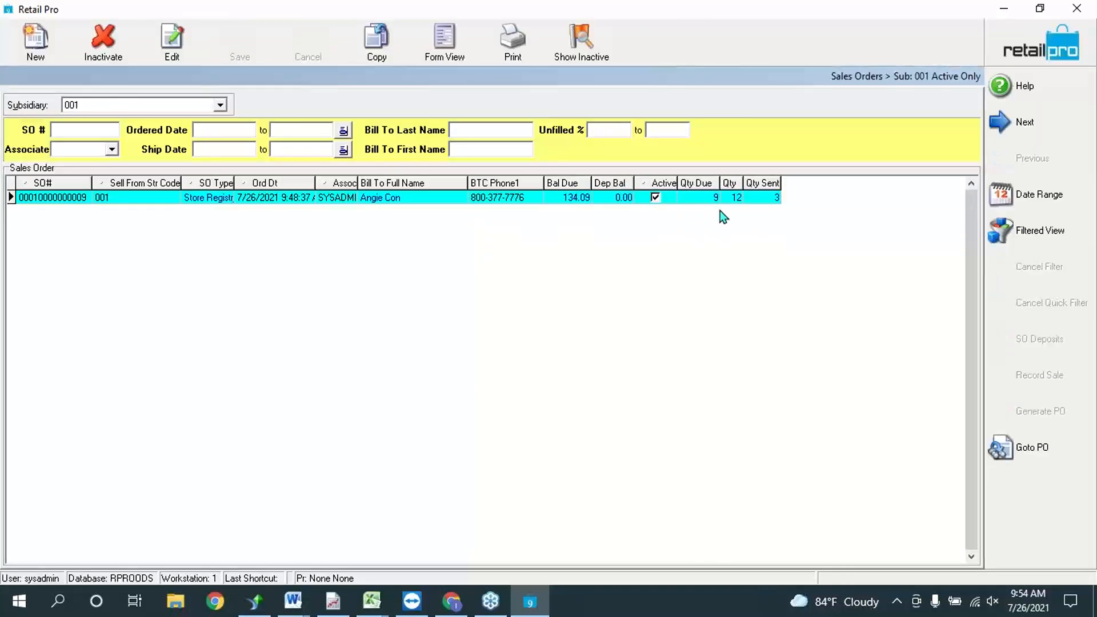
pyautogui.click(515, 49)
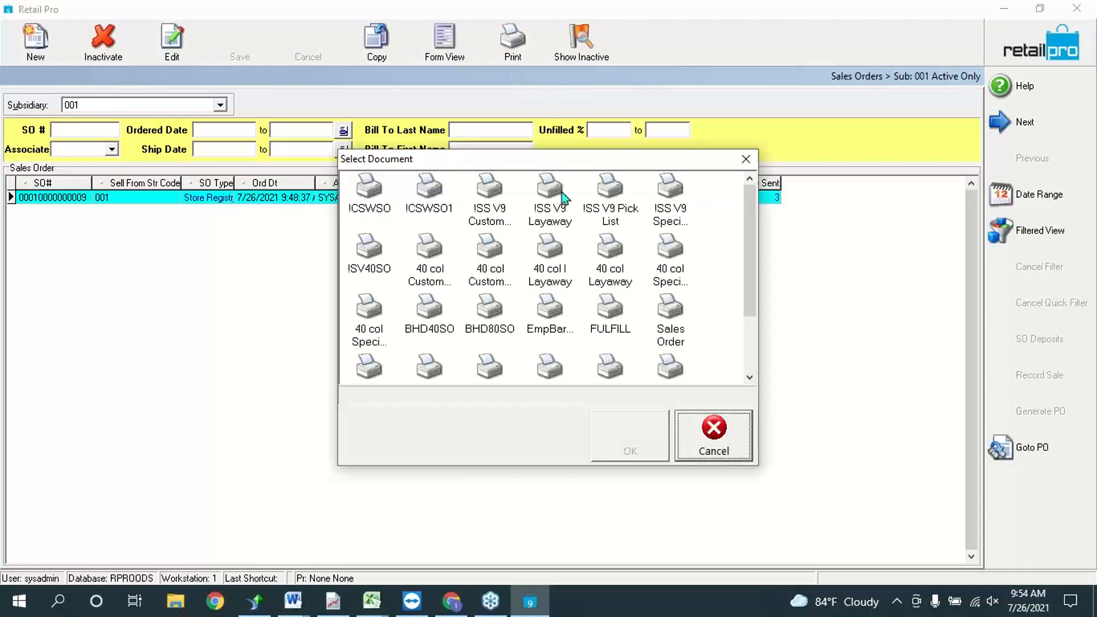
pyautogui.scroll(-2, 599, 266)
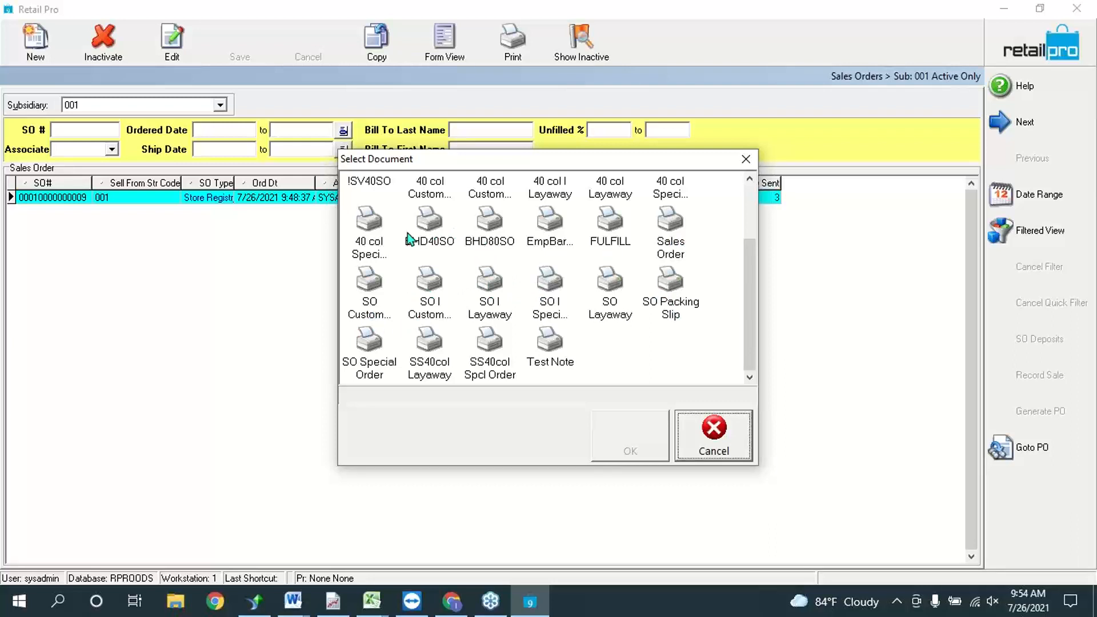
pyautogui.click(429, 220)
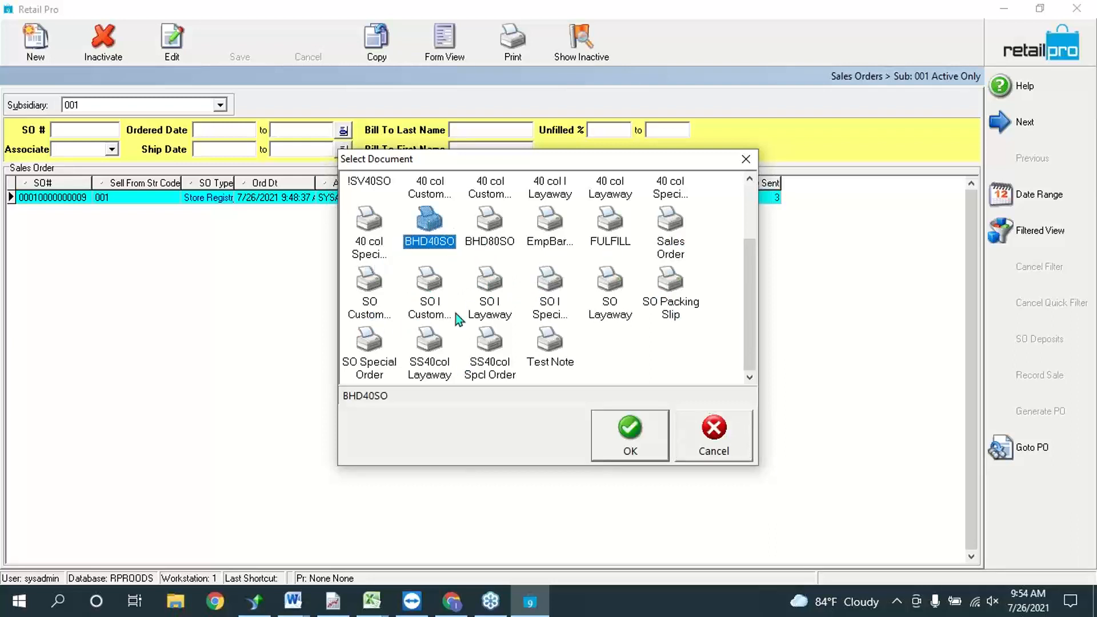
pyautogui.scroll(2, 492, 311)
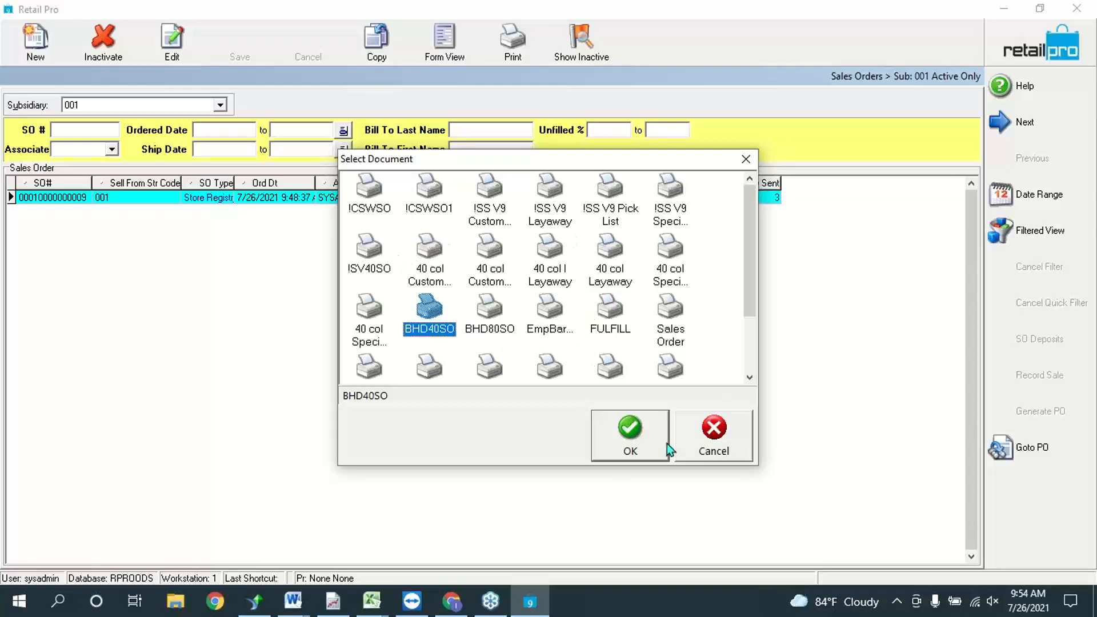
pyautogui.click(635, 440)
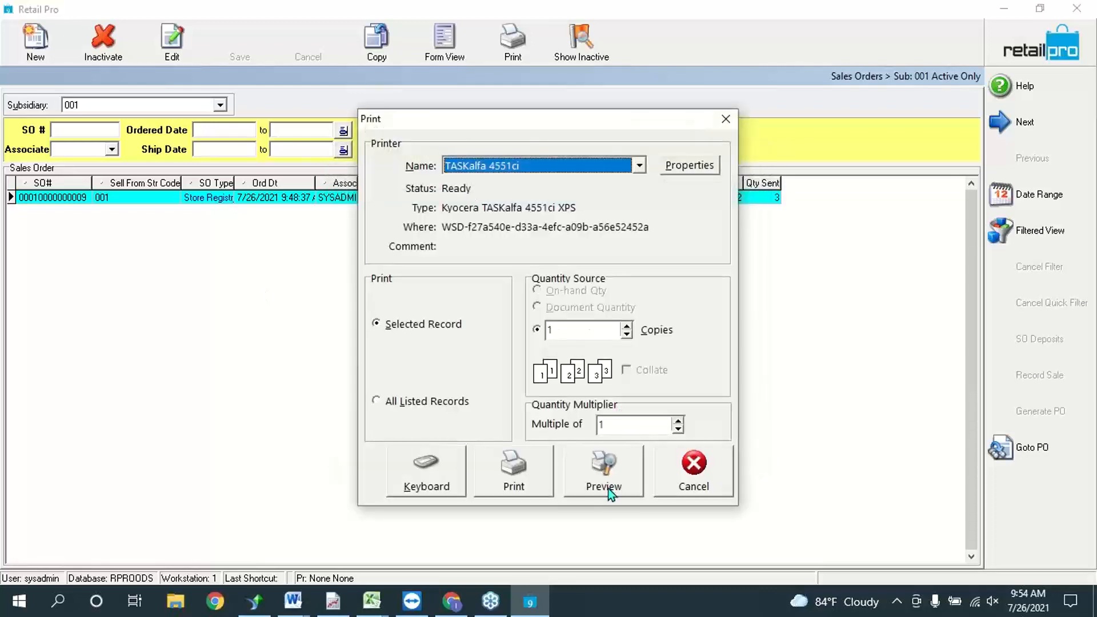
# Step: Preview the BHD40SO printout, review it, and close it without saving
pyautogui.click(609, 487)
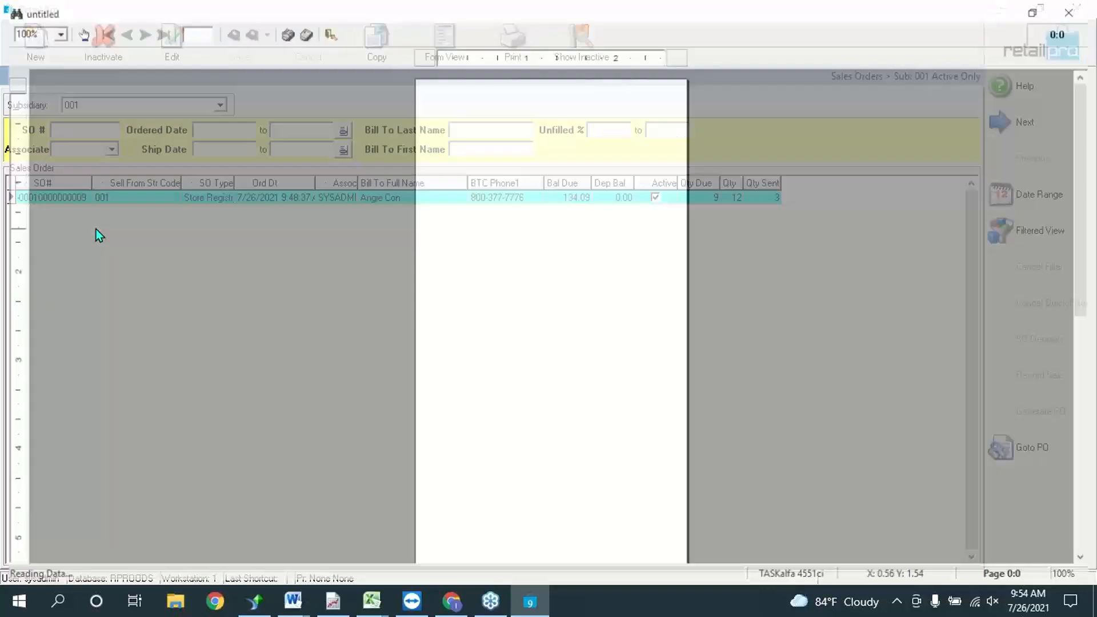
pyautogui.scroll(-5, 578, 418)
pyautogui.scroll(-5, 578, 420)
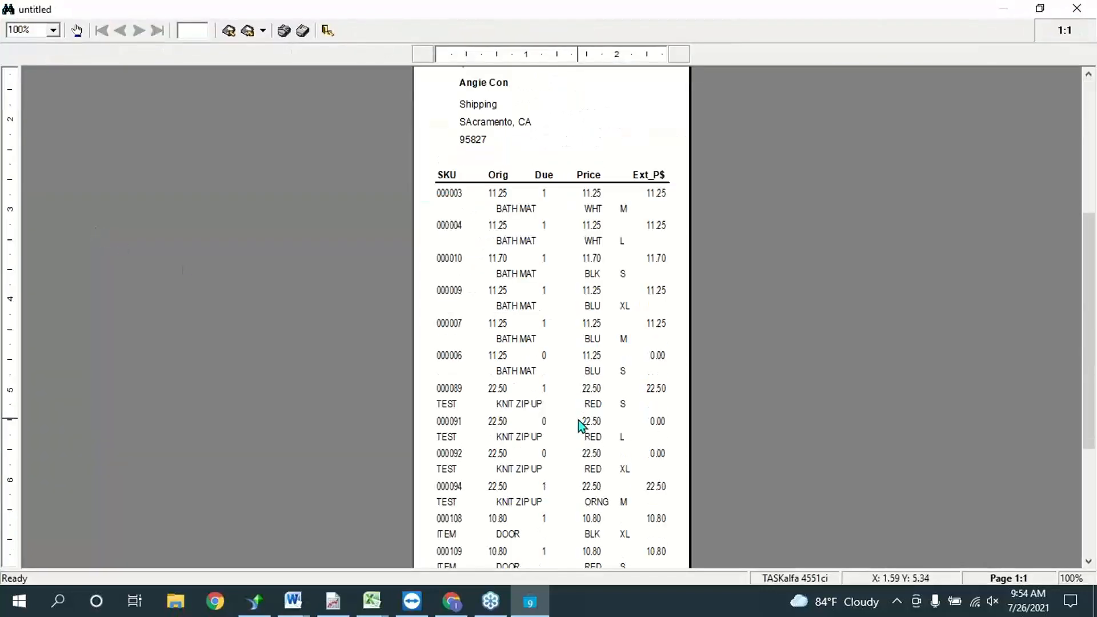
pyautogui.scroll(2, 576, 422)
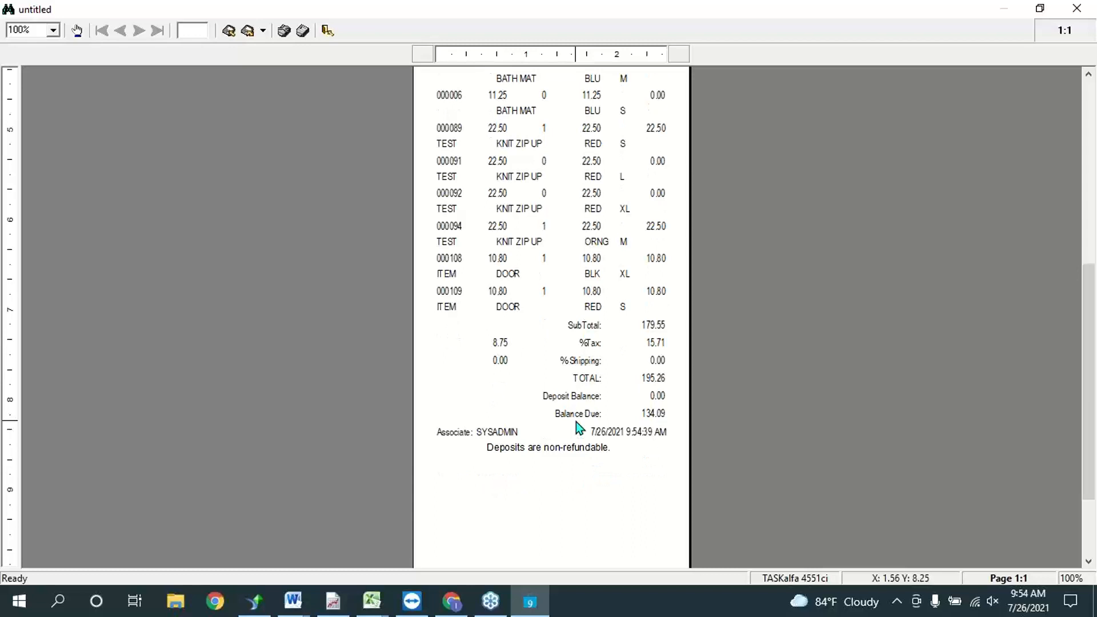
pyautogui.scroll(6, 574, 422)
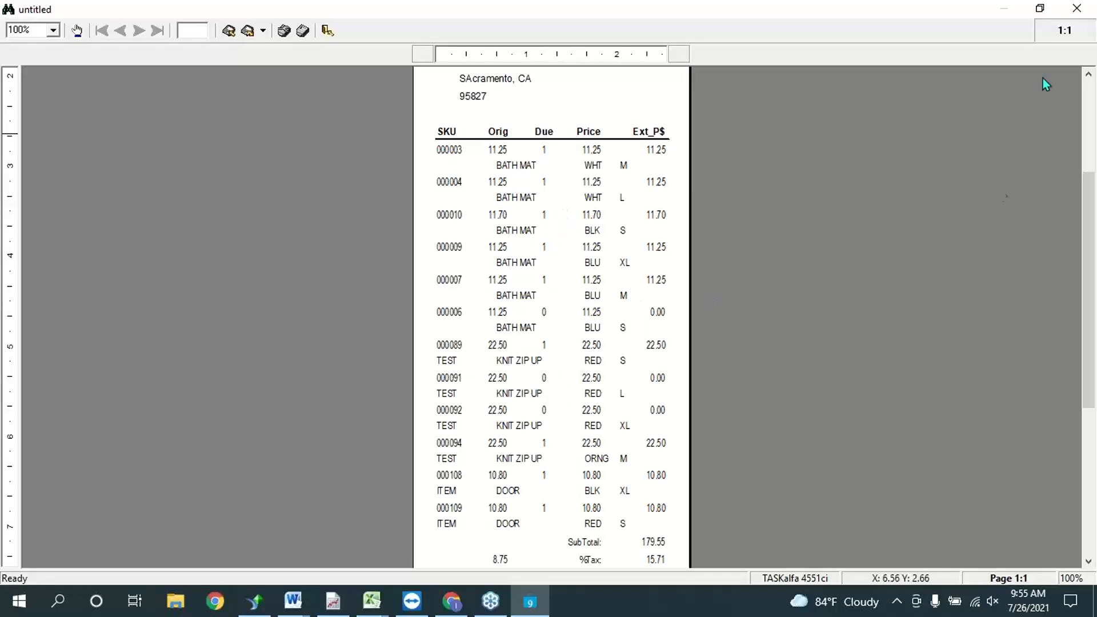
pyautogui.click(1081, 8)
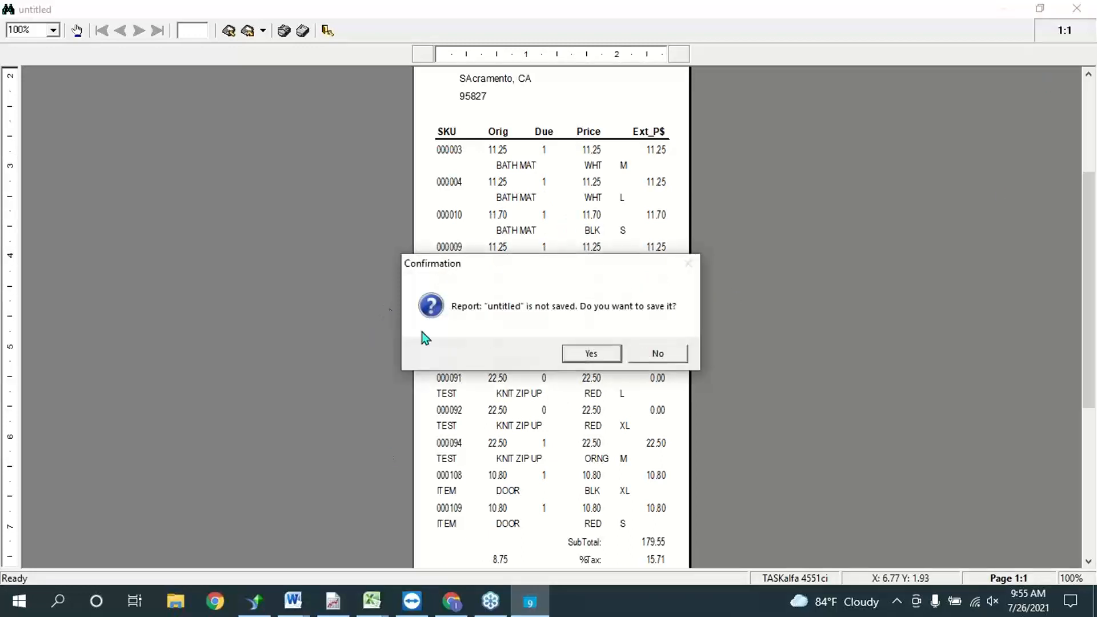
pyautogui.click(657, 354)
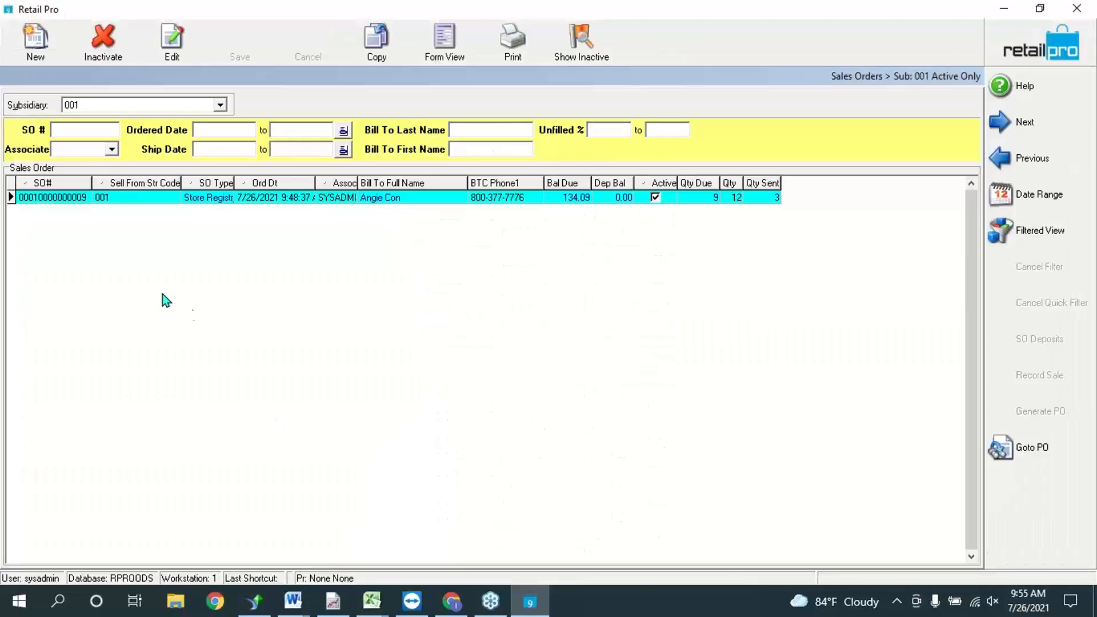
# Step: Check the Store Registry order's quantity of 12 and deposit balance, inactivate it, and start a new order
pyautogui.click(112, 206)
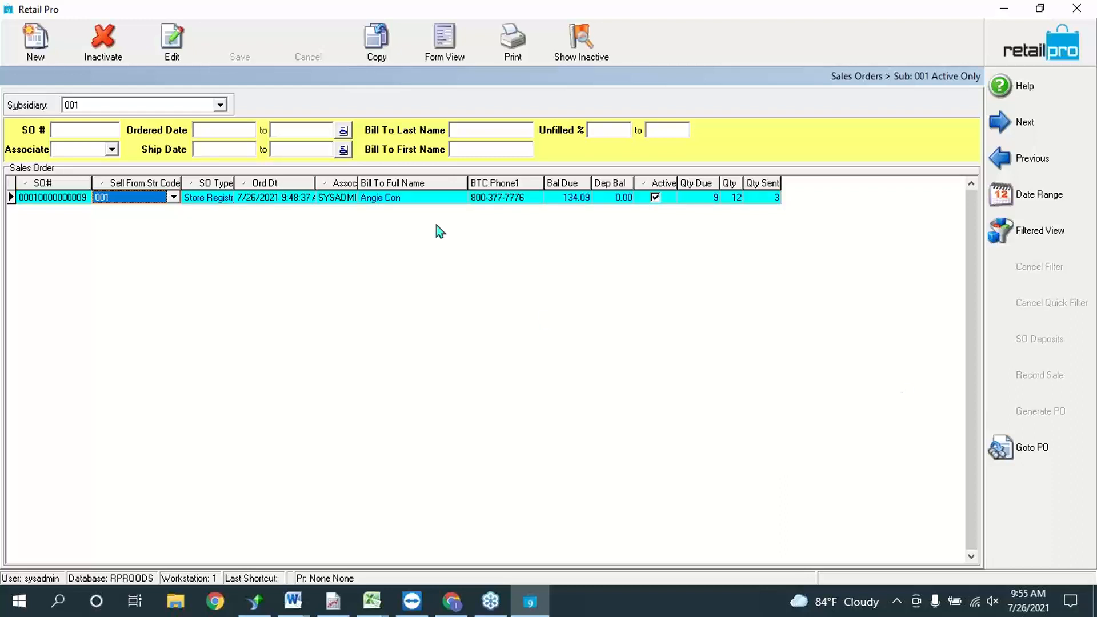
pyautogui.click(723, 201)
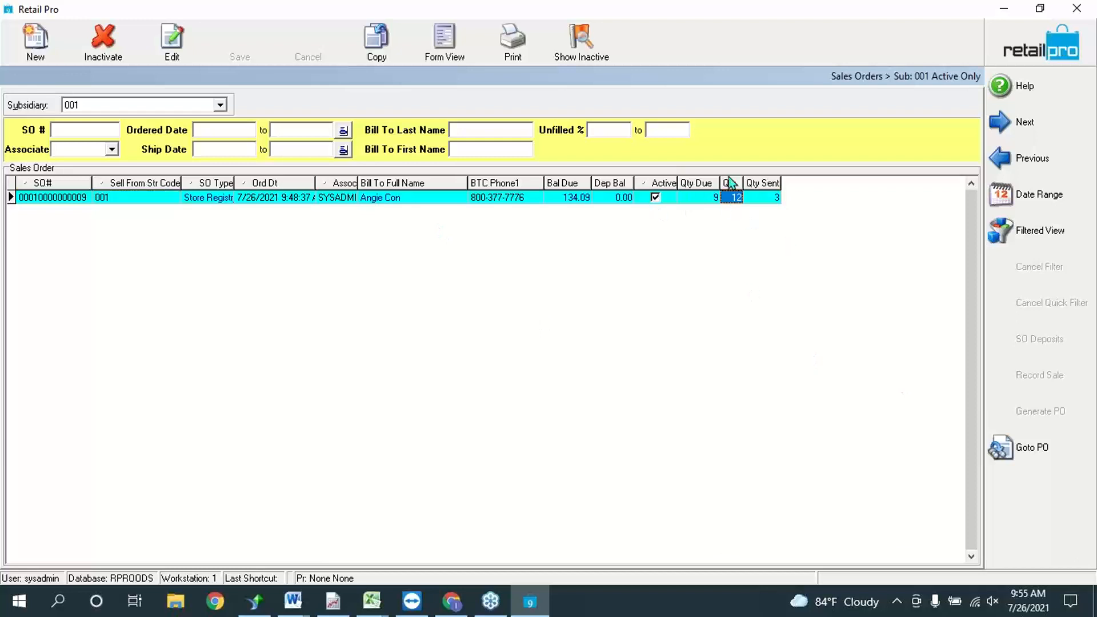
pyautogui.click(610, 198)
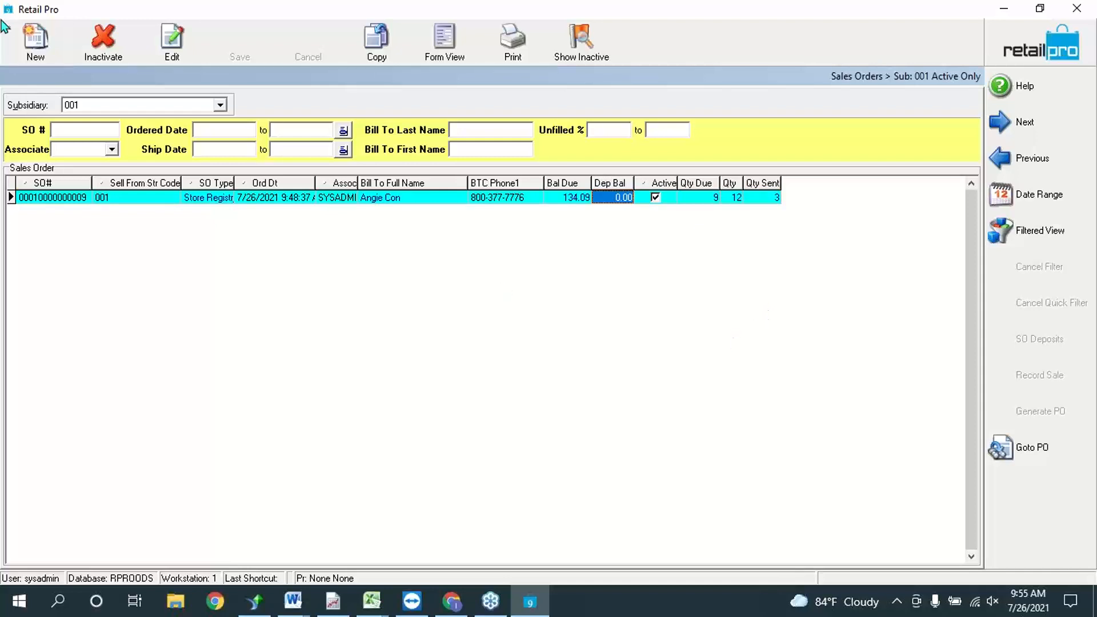
pyautogui.click(117, 53)
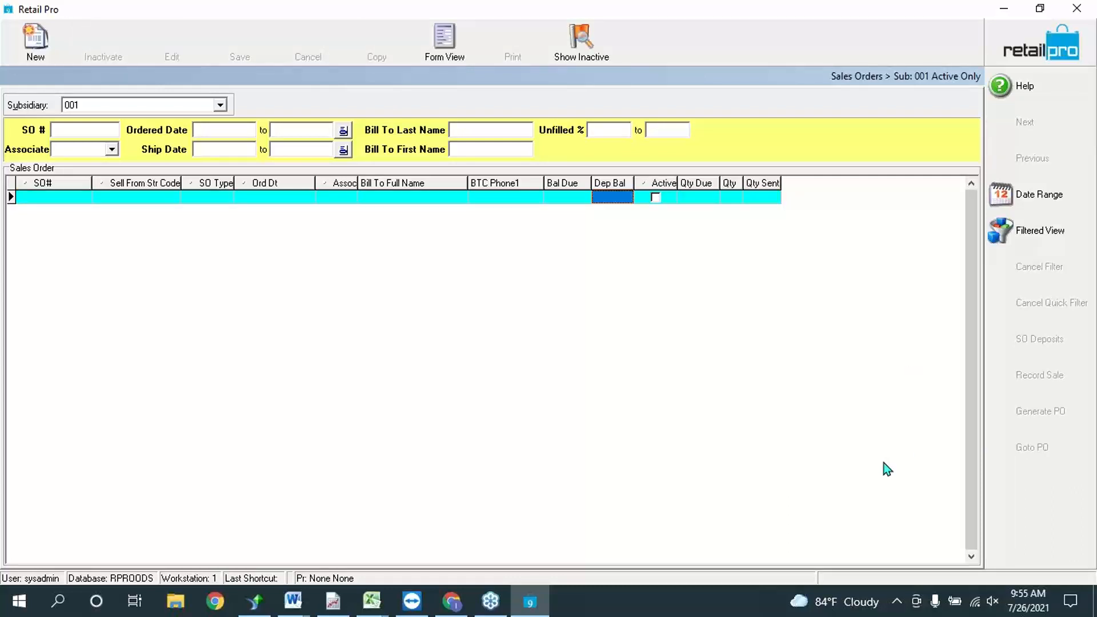
pyautogui.click(38, 41)
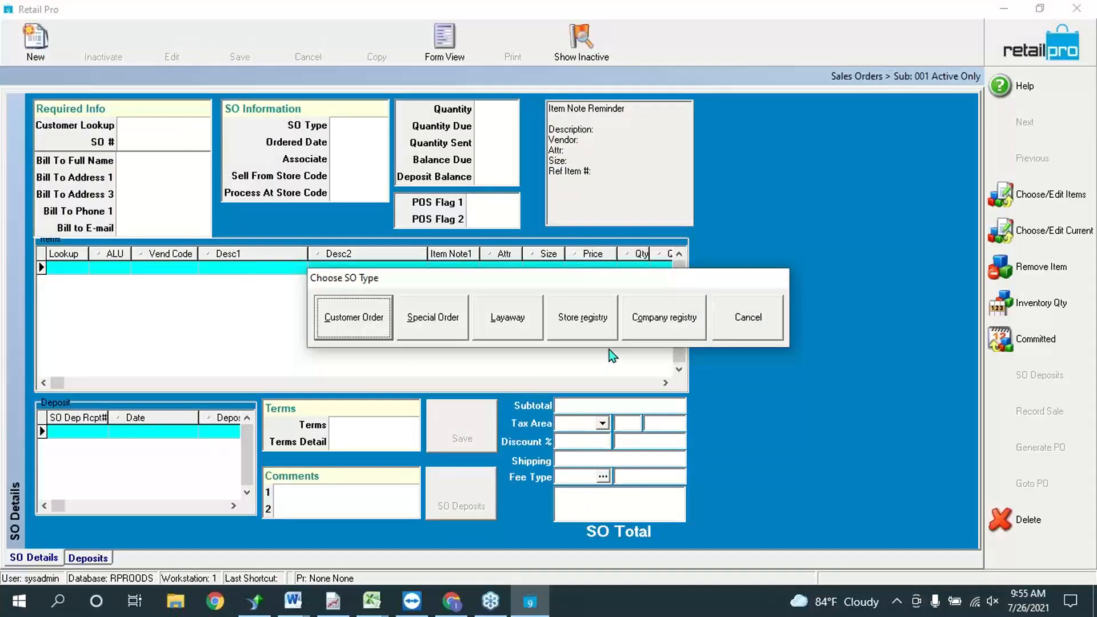
# Step: Make the new order a Special Order and try item lookup SOI, clearing the not-found entry
pyautogui.click(448, 321)
pyautogui.click(54, 270)
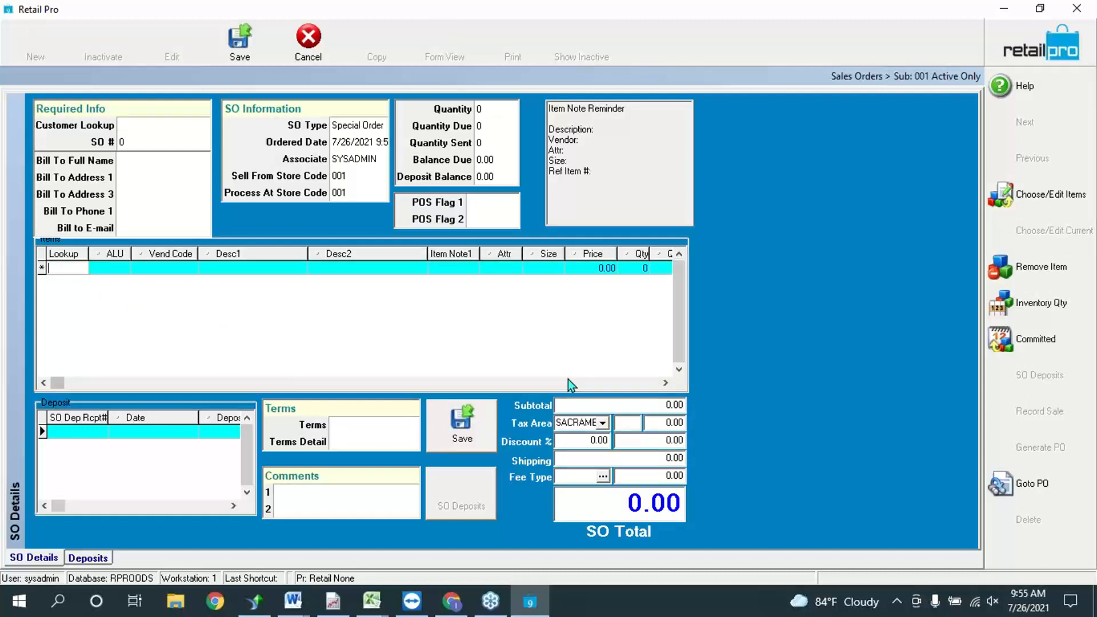
pyautogui.write('SOI')
pyautogui.press('Return')
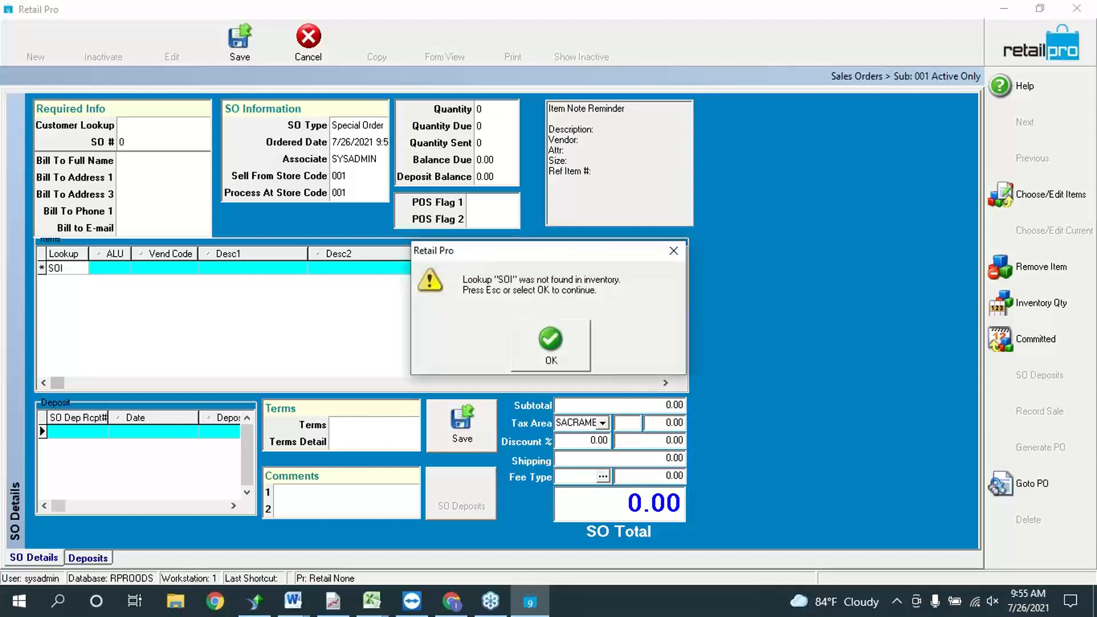
pyautogui.press('Return')
pyautogui.press('BackSpace')
pyautogui.press('BackSpace')
pyautogui.press('BackSpace')
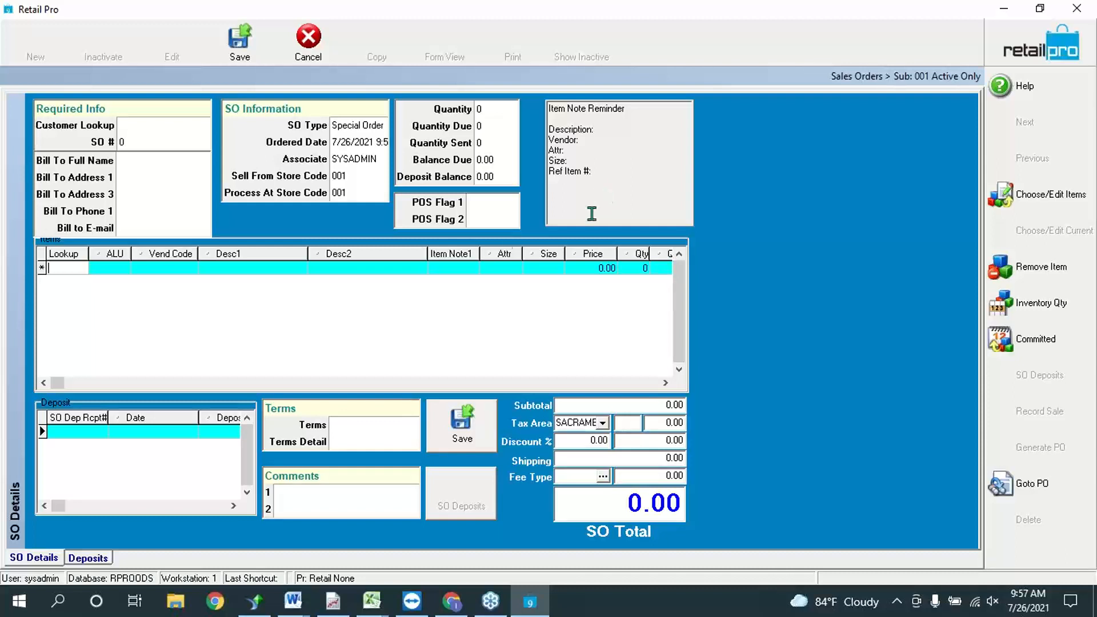
# Step: Pick the order's bill-to customer from Customer Lookup and open the inventory in Choose/Edit mode
pyautogui.click(145, 122)
pyautogui.click(204, 126)
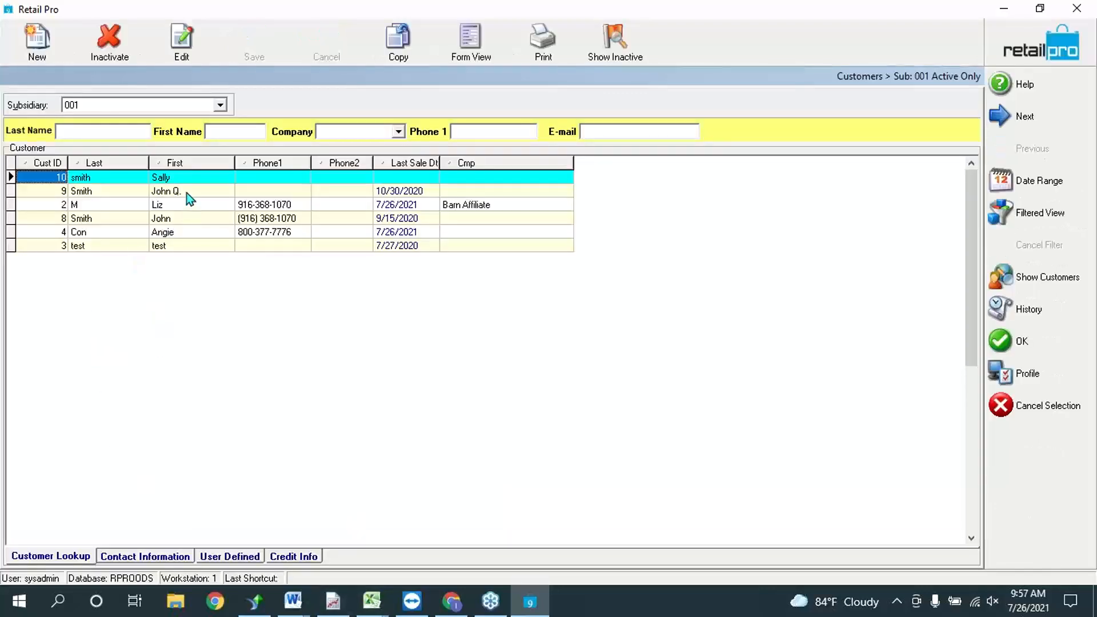
pyautogui.click(189, 192)
pyautogui.click(1031, 336)
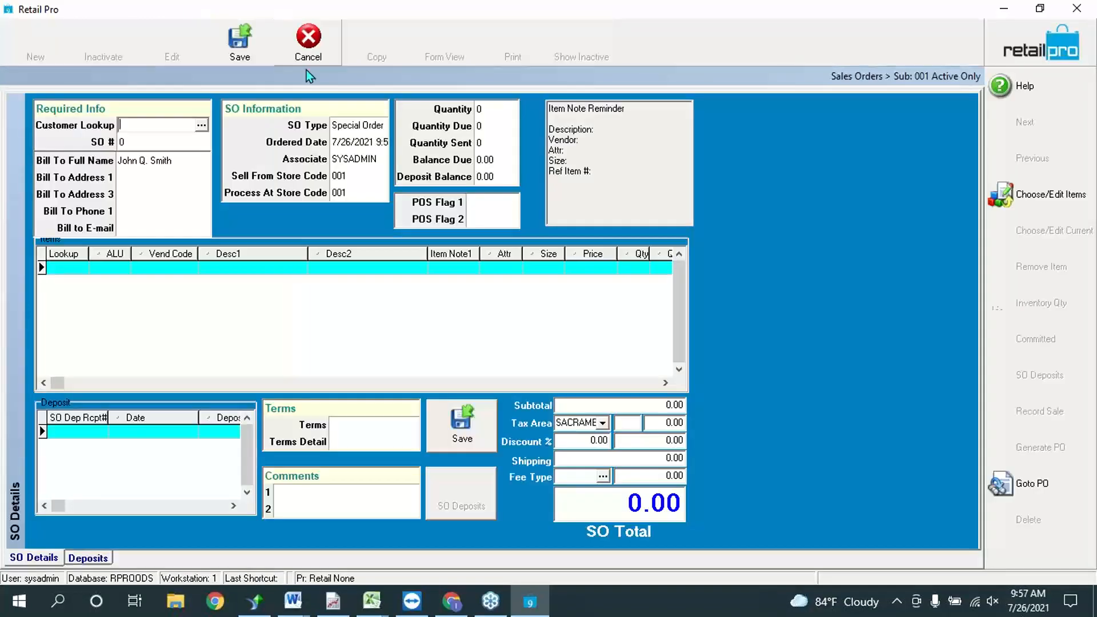
pyautogui.click(1035, 201)
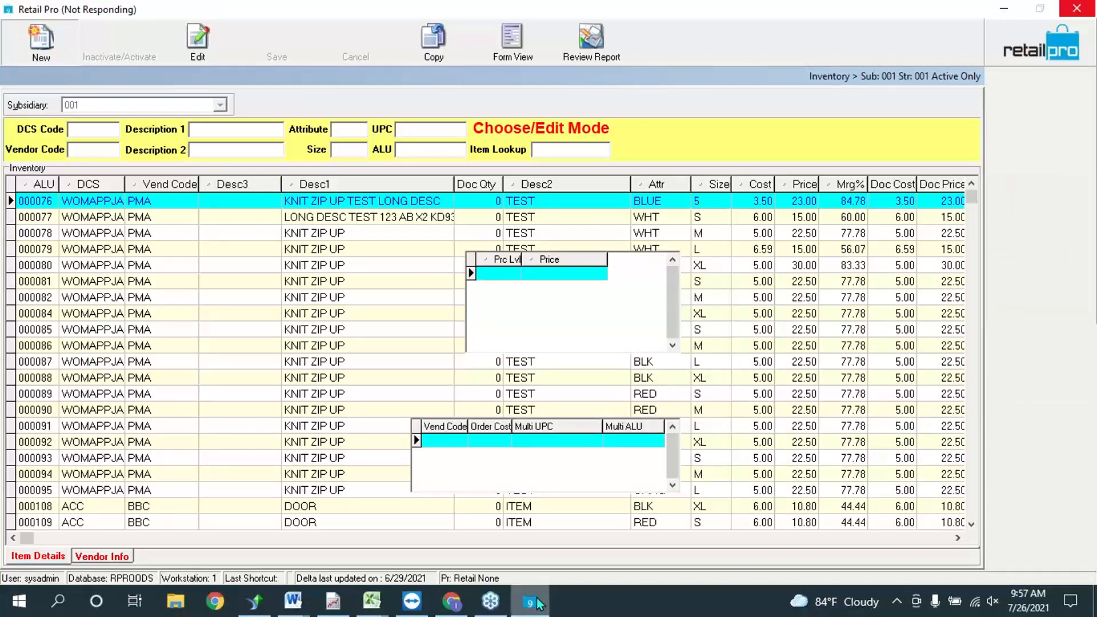
# Step: Start a new inventory item and open the department list, dismissing the conversion error
pyautogui.moveTo(537, 604)
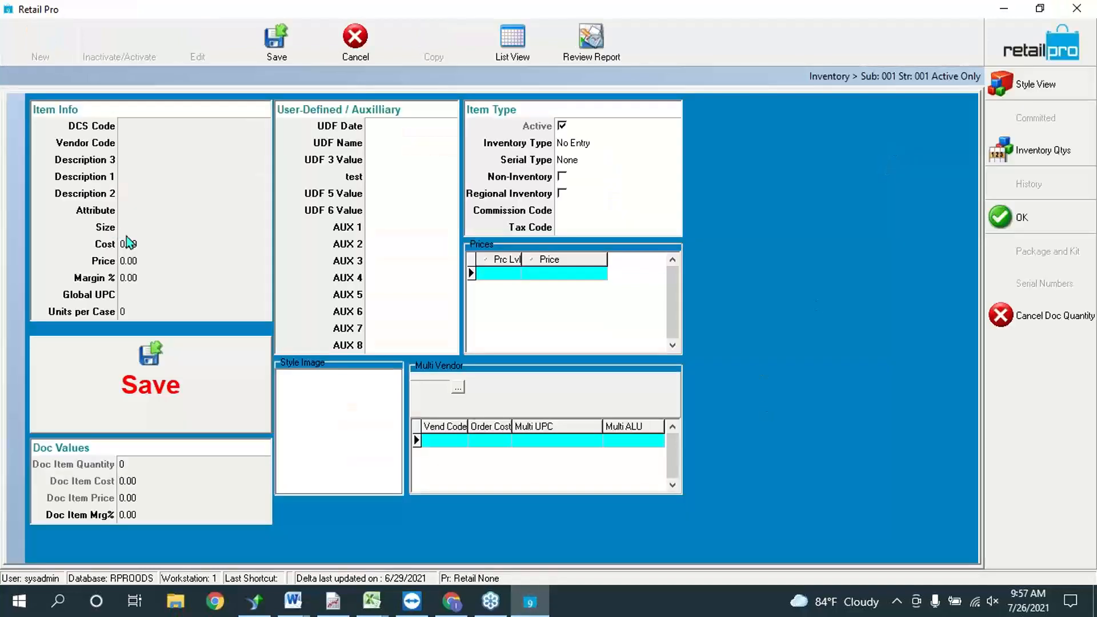
pyautogui.click(174, 127)
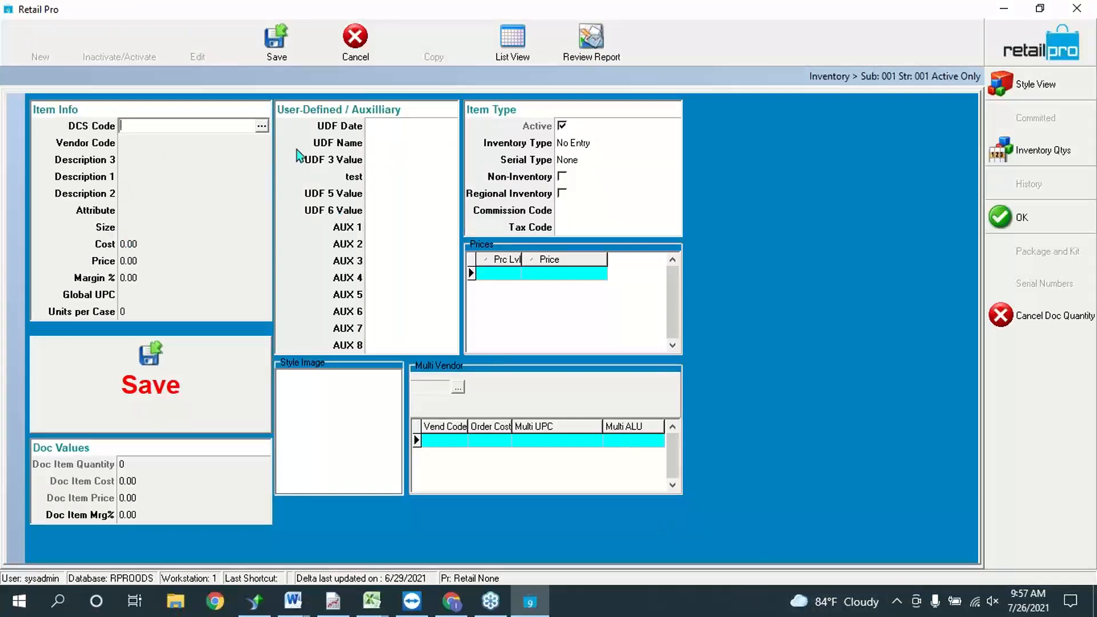
pyautogui.click(261, 126)
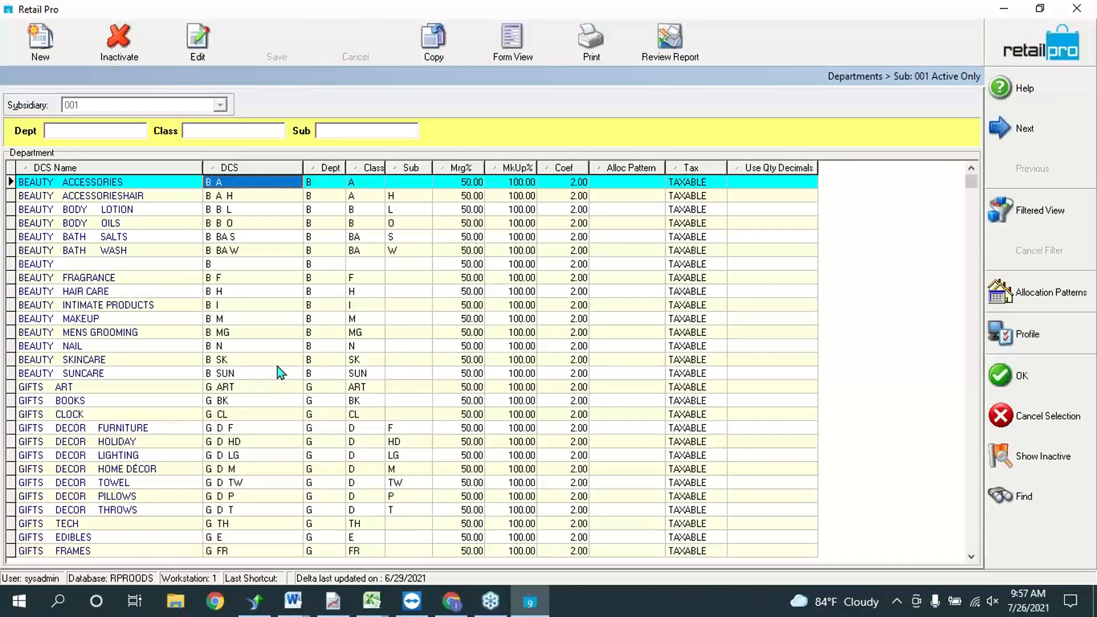
pyautogui.click(280, 332)
pyautogui.click(1019, 377)
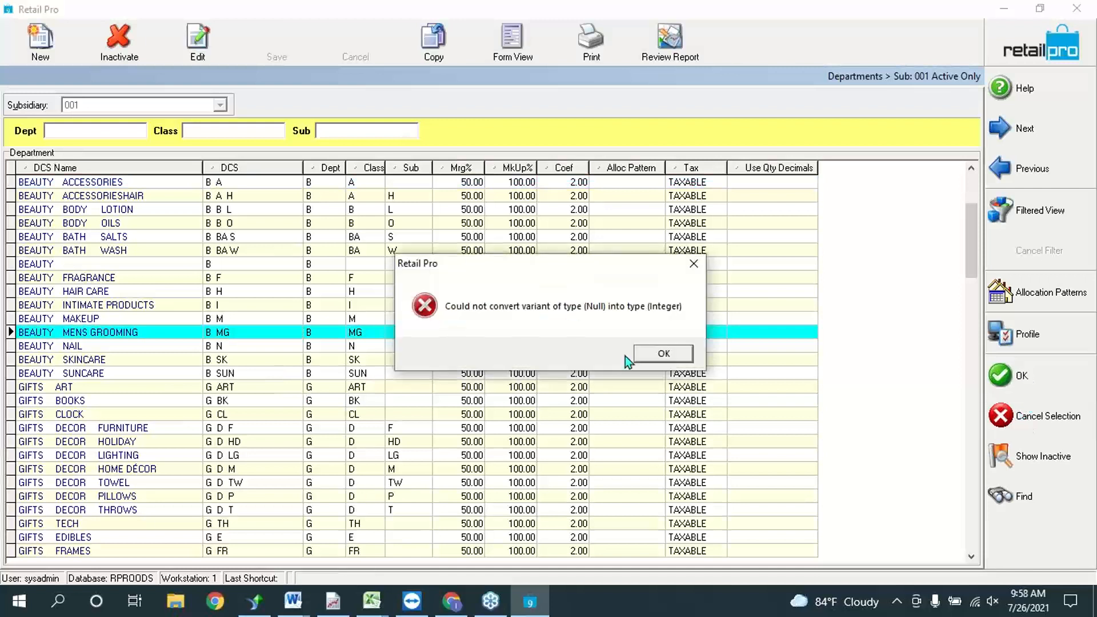
pyautogui.click(664, 357)
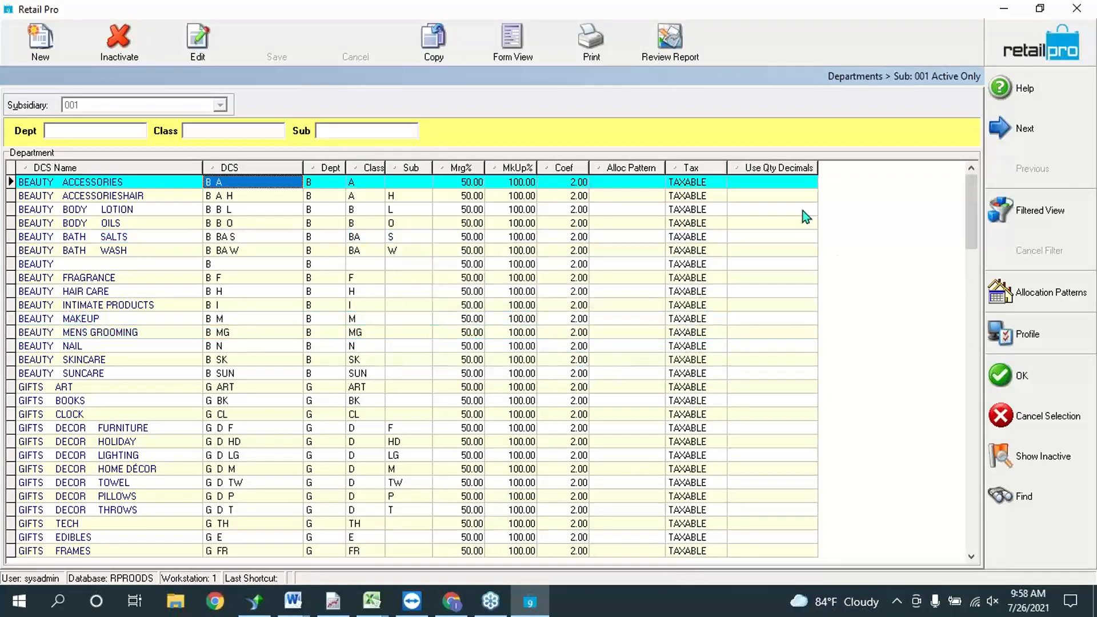
# Step: Set BEAUTY ACCESSORIES Use Qty Decimals to 1 and assign DCS code B A to the item
pyautogui.click(808, 183)
pyautogui.click(808, 183)
pyautogui.click(738, 200)
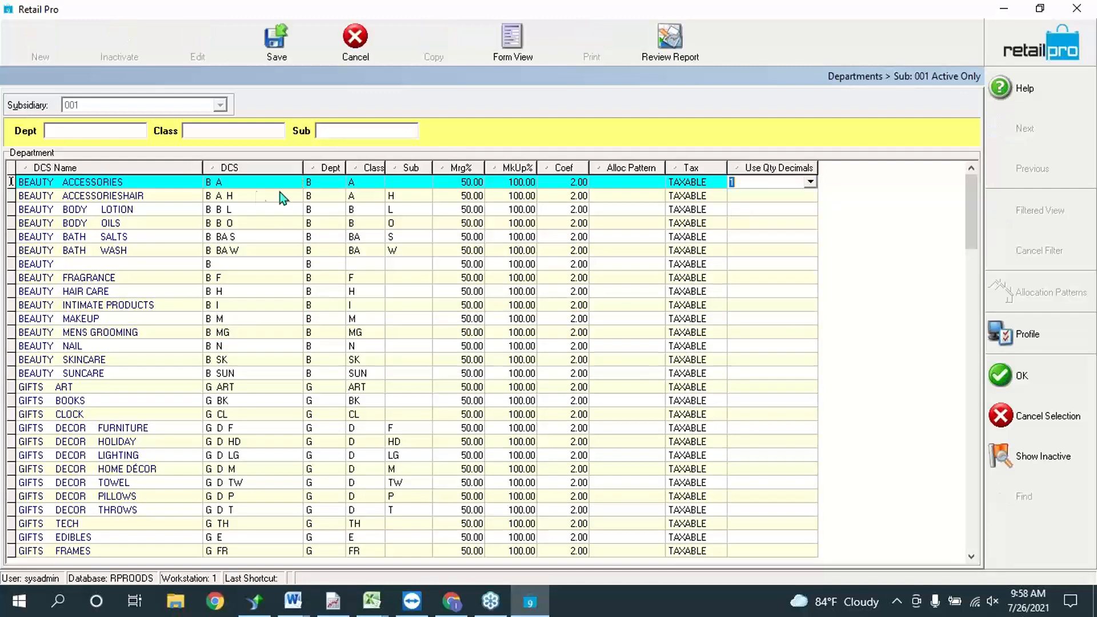
pyautogui.click(278, 51)
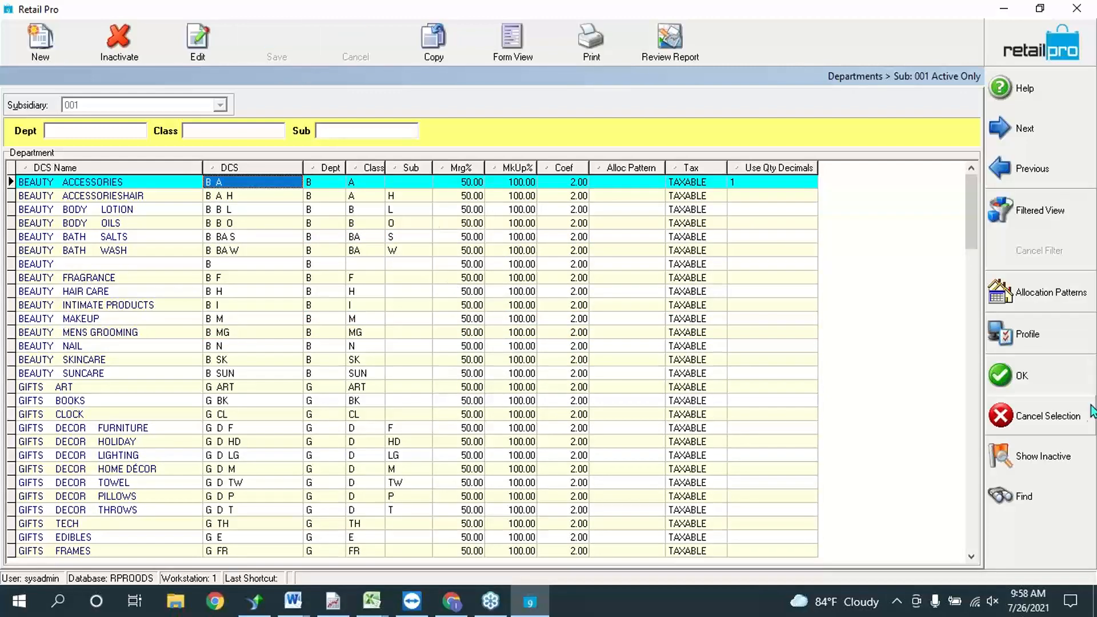
pyautogui.click(1023, 376)
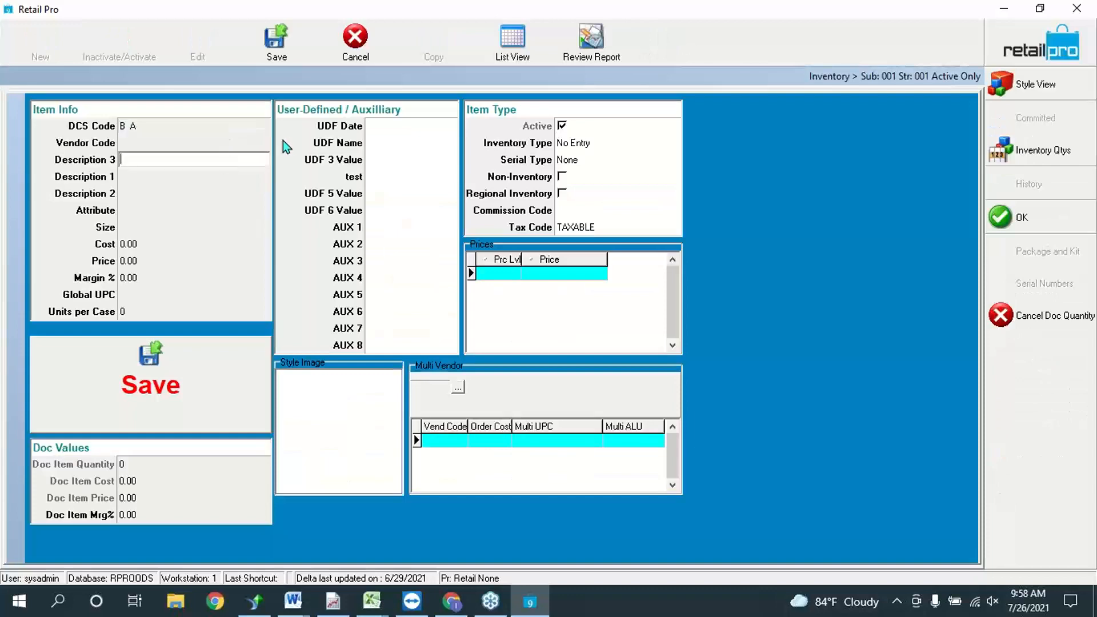
# Step: Choose vendor COL for the new item
pyautogui.click(265, 143)
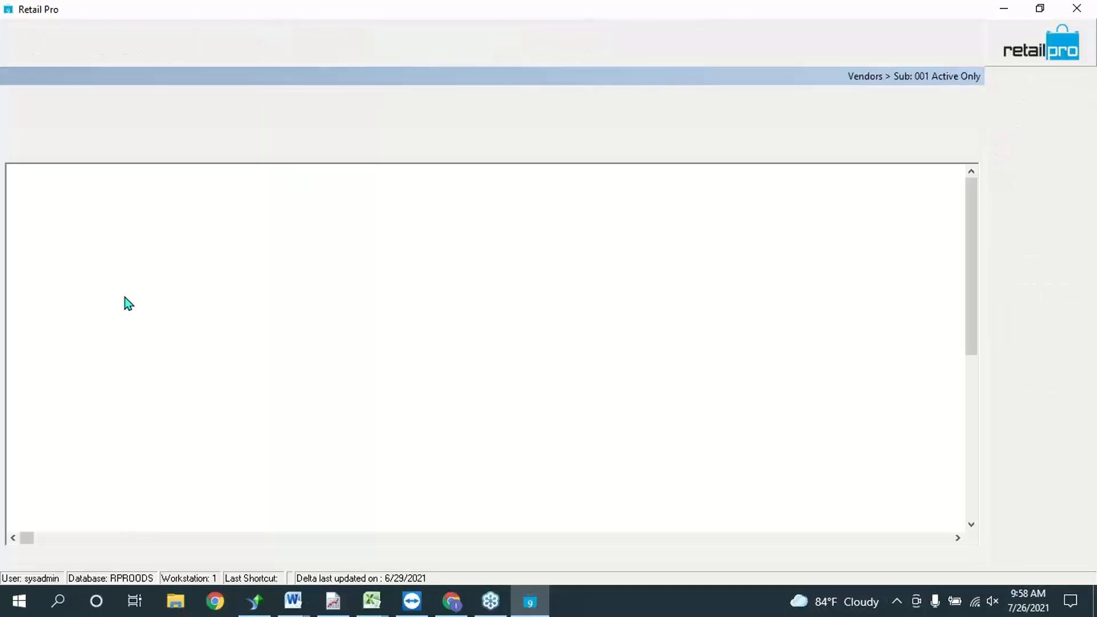
pyautogui.click(125, 297)
pyautogui.click(1012, 429)
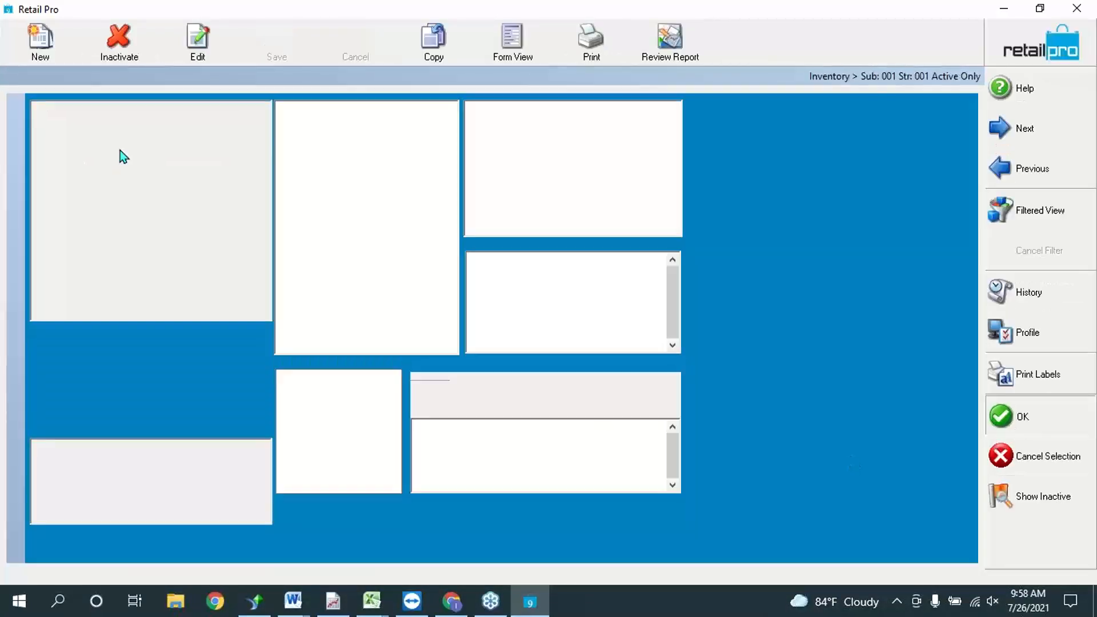
# Step: Enter Description 1 'SO Item' and save the new SO ITEM item
pyautogui.click(139, 192)
pyautogui.click(147, 215)
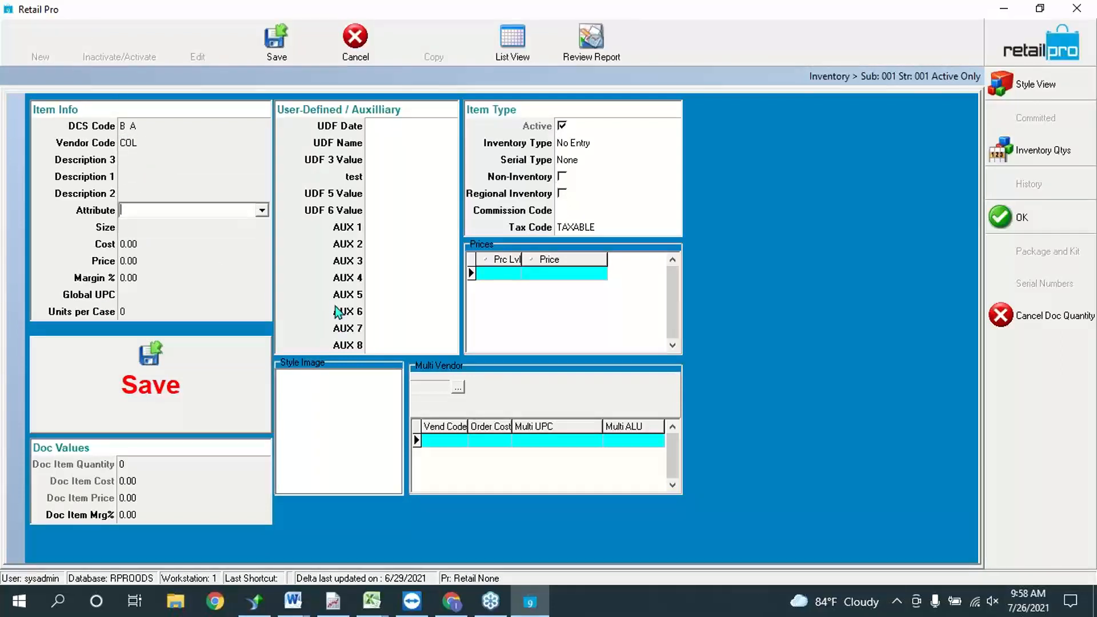
pyautogui.click(203, 158)
pyautogui.click(190, 178)
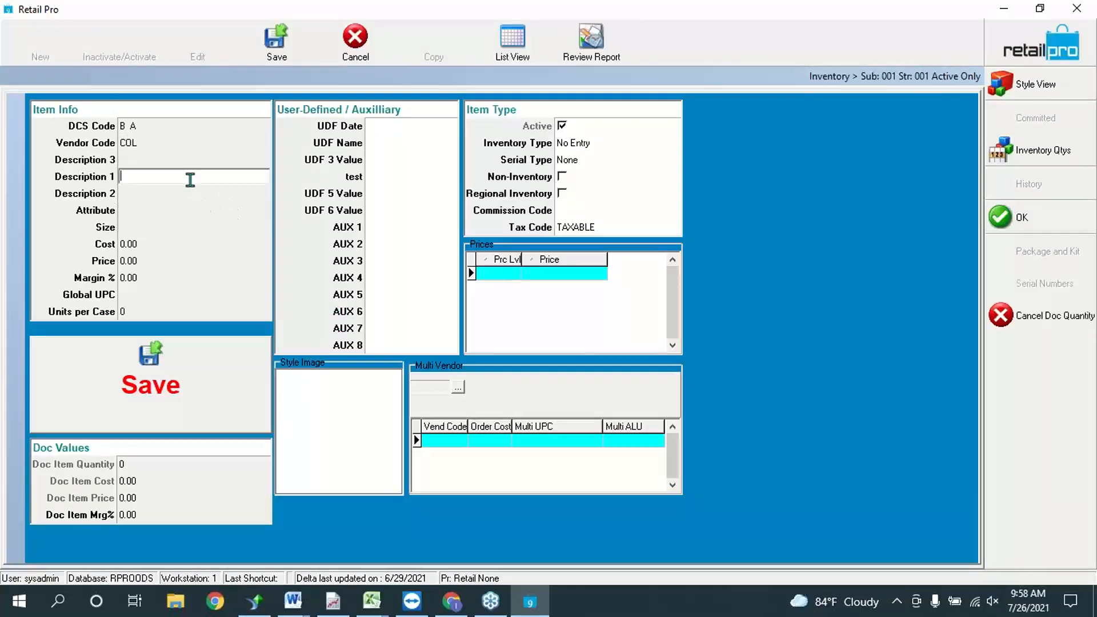
pyautogui.write('SO Item')
pyautogui.click(169, 261)
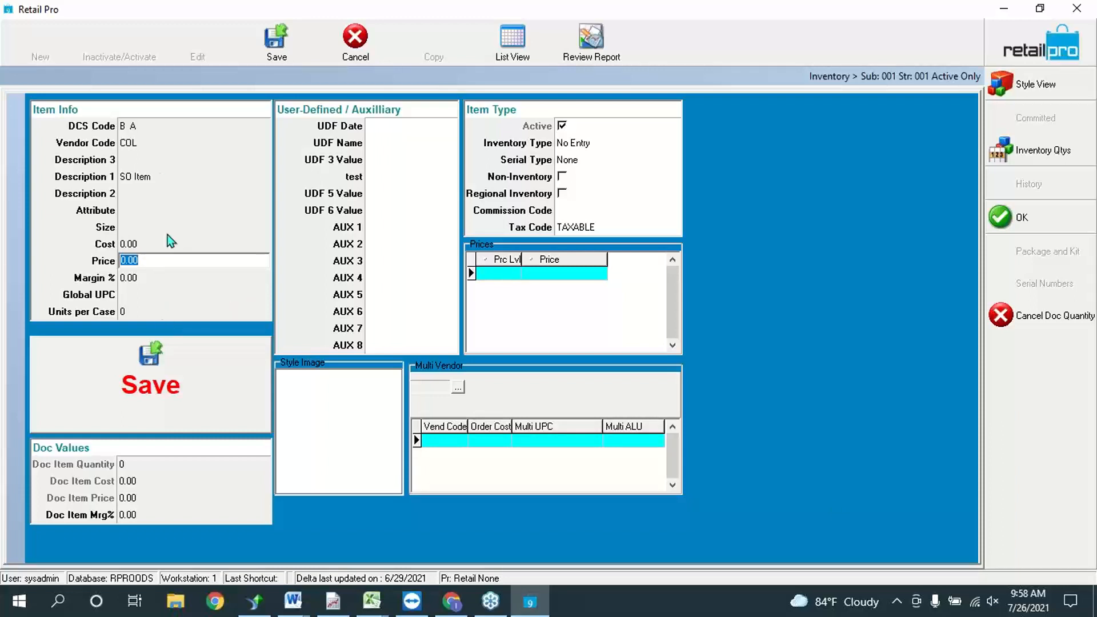
pyautogui.click(151, 363)
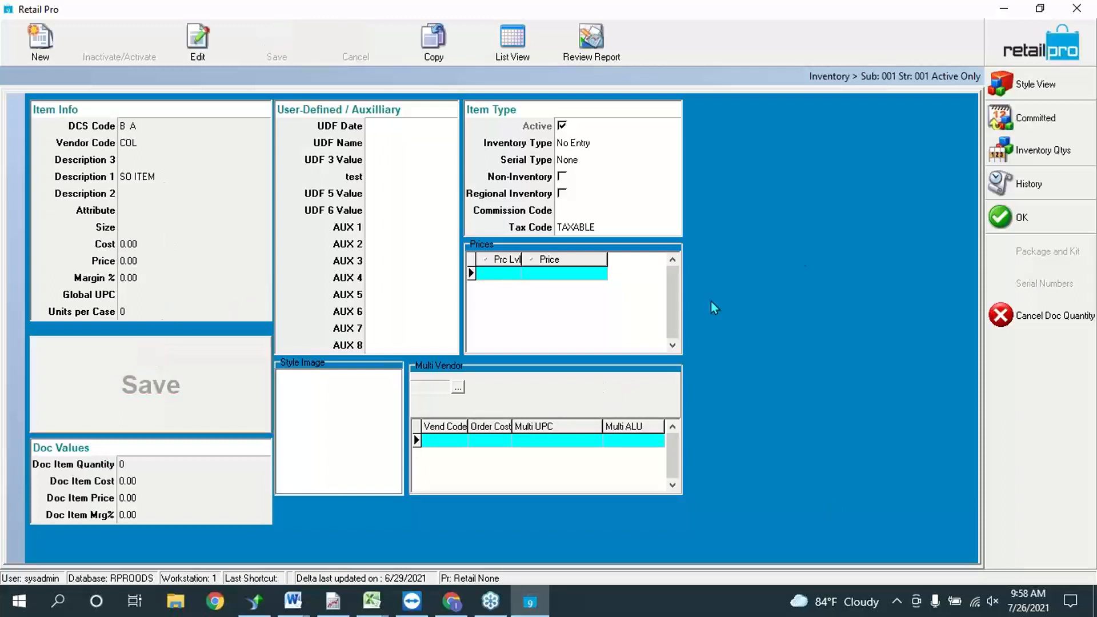
pyautogui.click(154, 463)
# Step: Add SO ITEM to the sales order with quantity 1 and a price of 0.00
pyautogui.click(151, 466)
pyautogui.write('1')
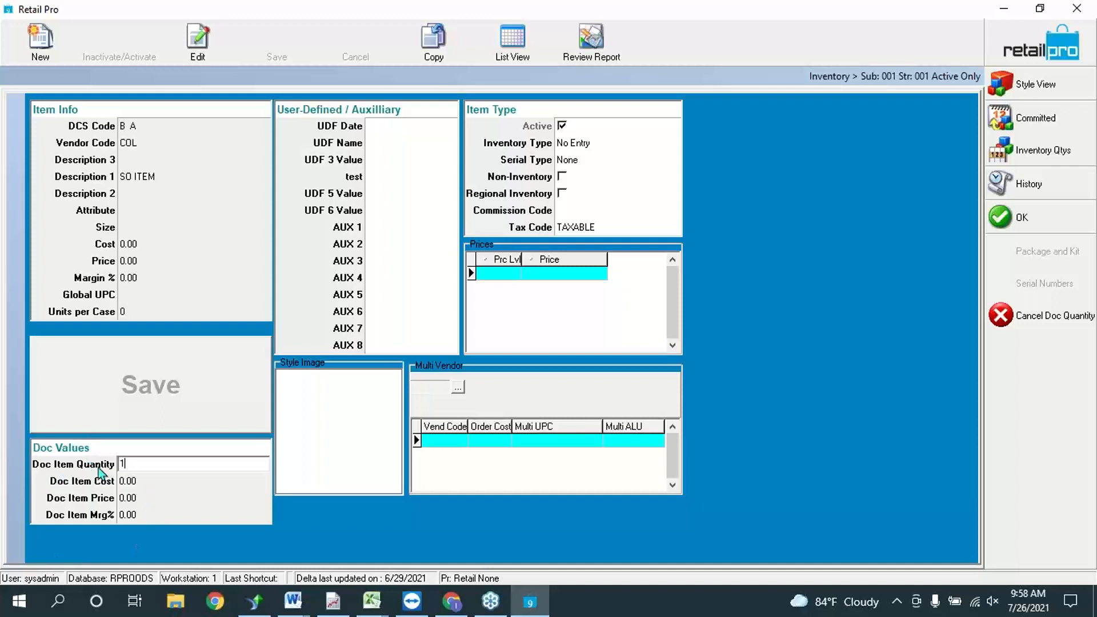
pyautogui.doubleClick(127, 464)
pyautogui.click(1013, 223)
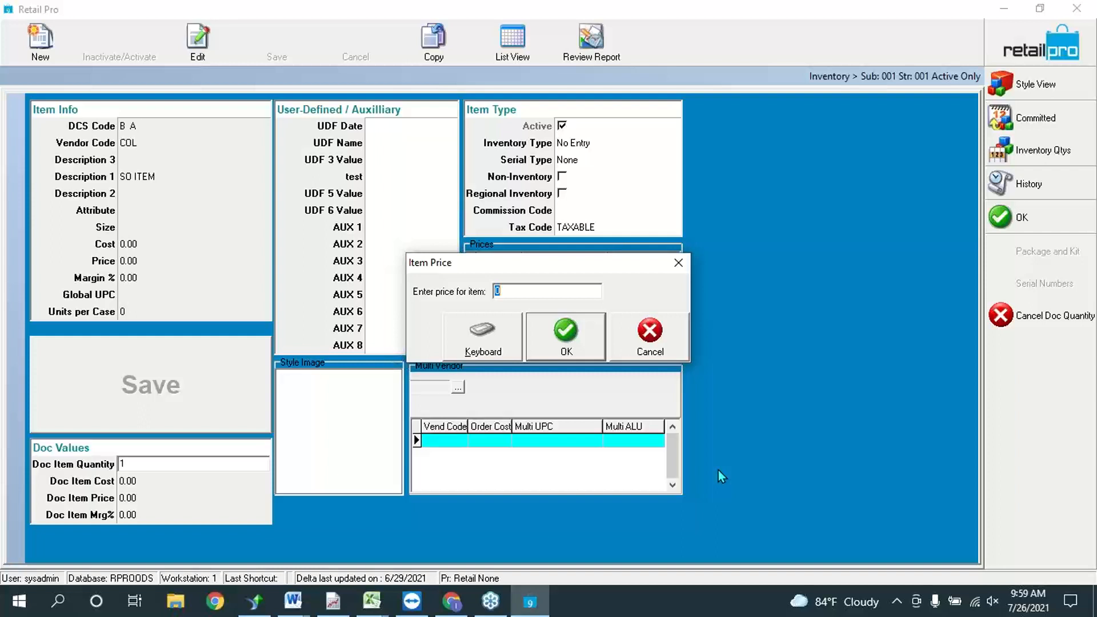
pyautogui.click(565, 333)
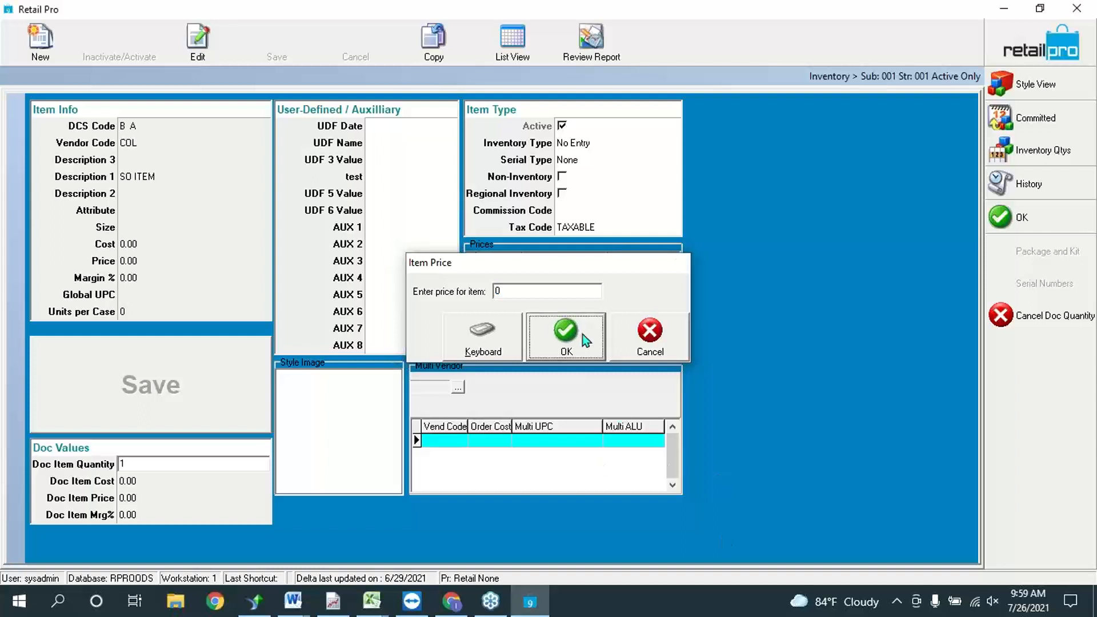
pyautogui.click(1011, 217)
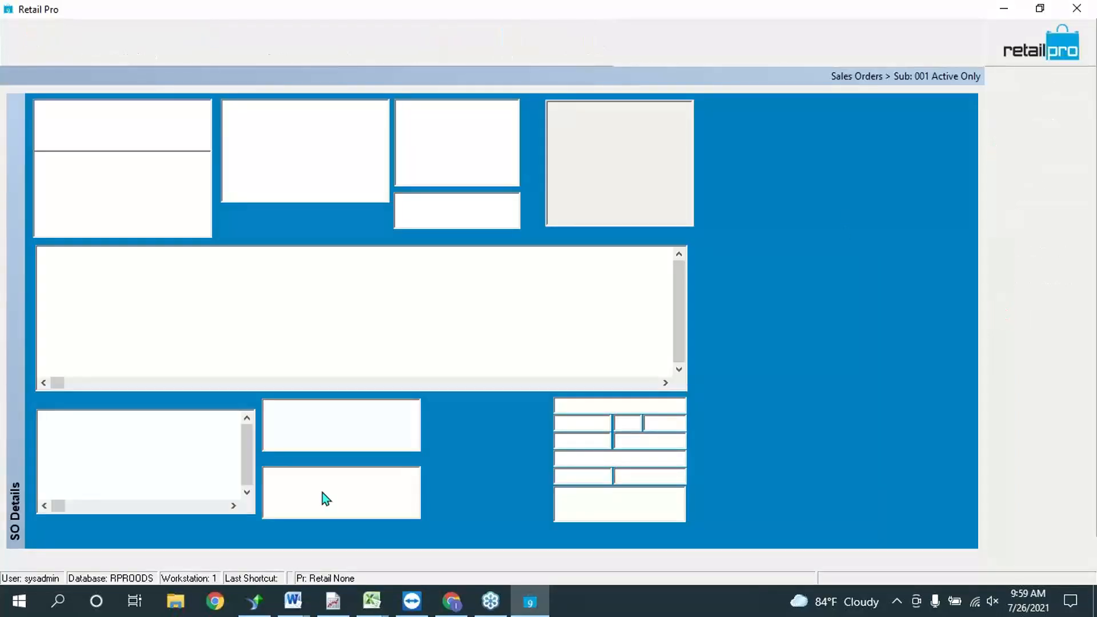
pyautogui.click(214, 269)
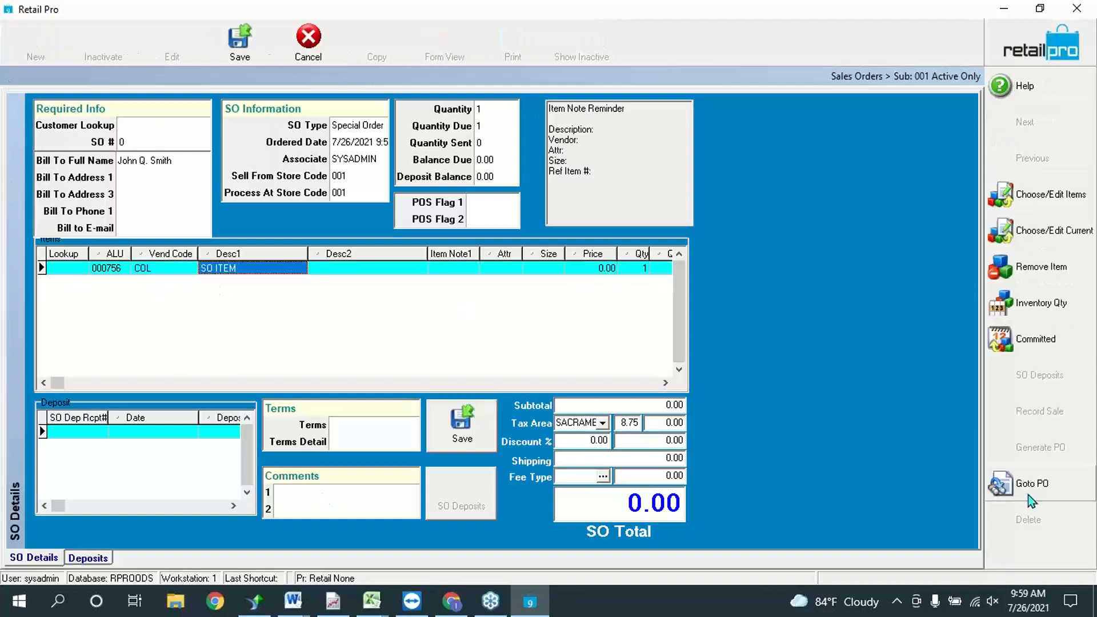
# Step: Narrow the Desc2 column and open the Item Note1 editor for the SO ITEM line
pyautogui.press('Tab')
pyautogui.press('Tab')
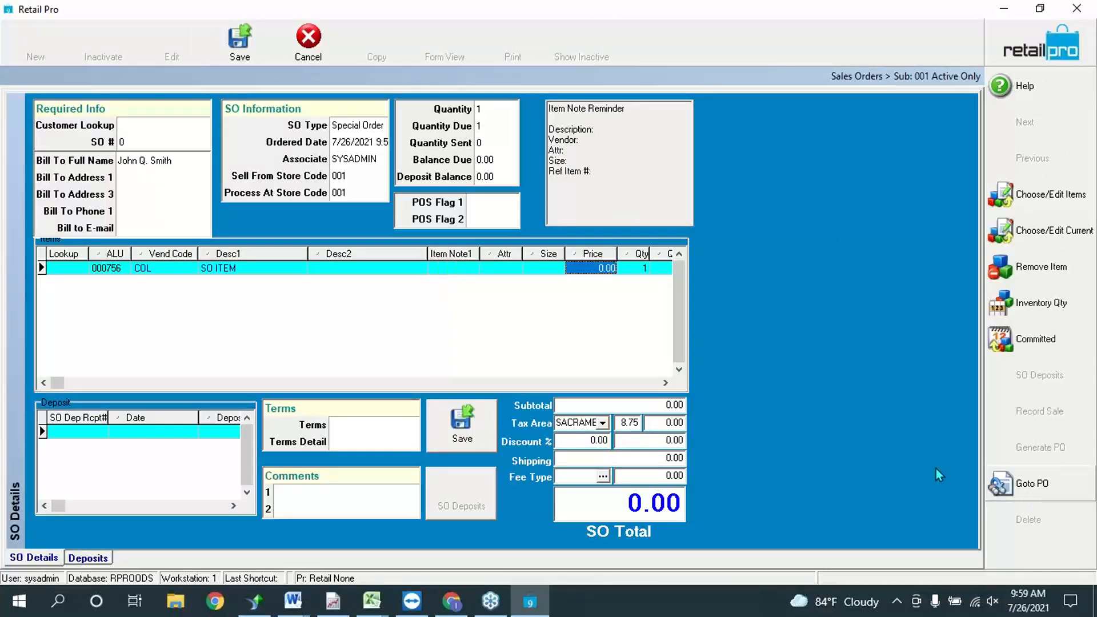
pyautogui.moveTo(427, 252); pyautogui.dragTo(352, 252)
pyautogui.click(371, 268)
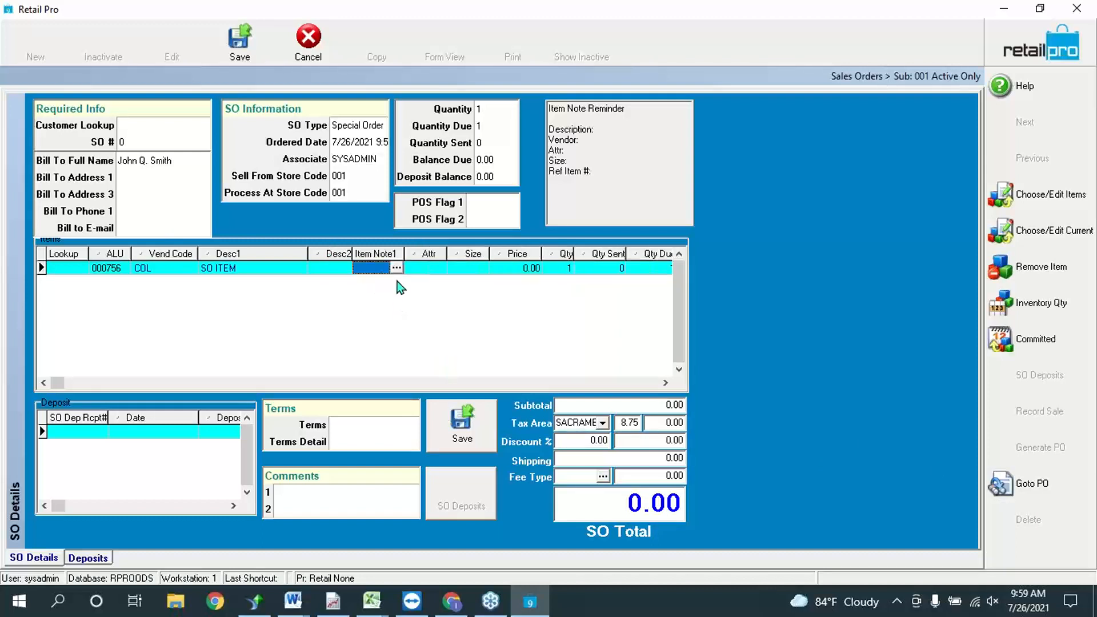
pyautogui.click(396, 268)
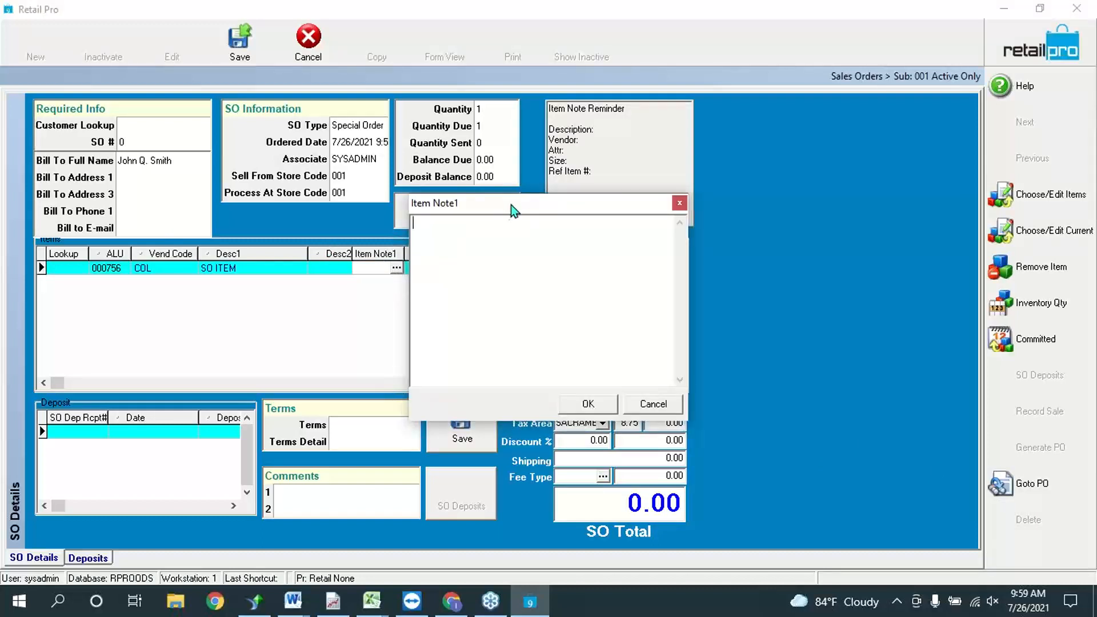
pyautogui.moveTo(511, 204); pyautogui.dragTo(532, 257)
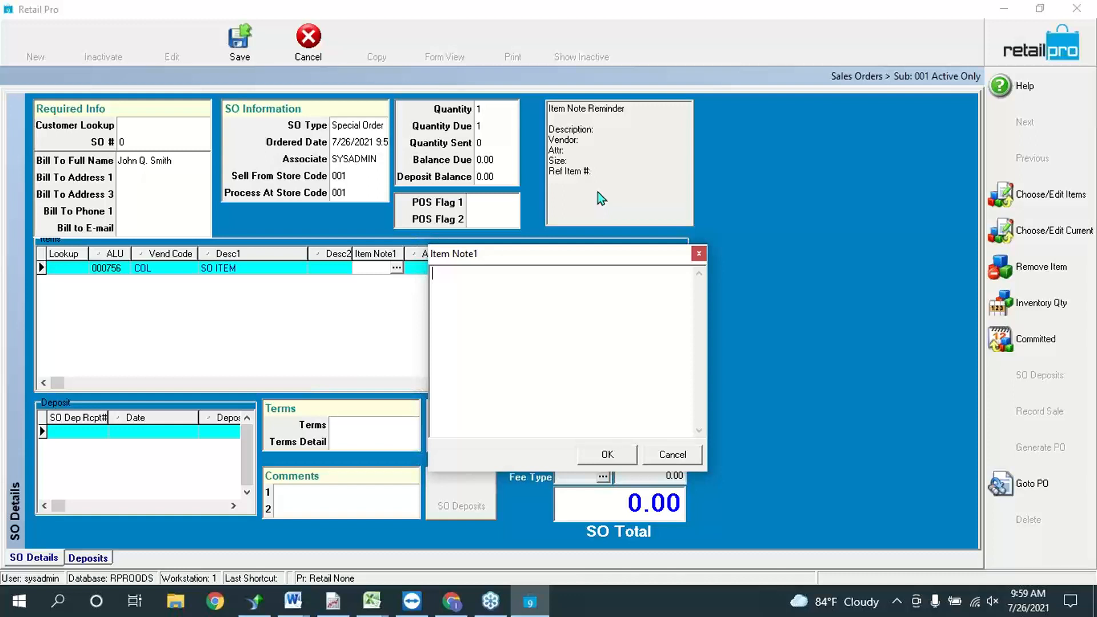
# Step: Write Item Note1 as 'Desc', 'AA Supplies Red 5' and a reference number, then confirm it
pyautogui.write('Desc')
pyautogui.press('Return')
pyautogui.write('COL')
pyautogui.press('BackSpace')
pyautogui.press('BackSpace')
pyautogui.press('BackSpace')
pyautogui.write('AA Supplies')
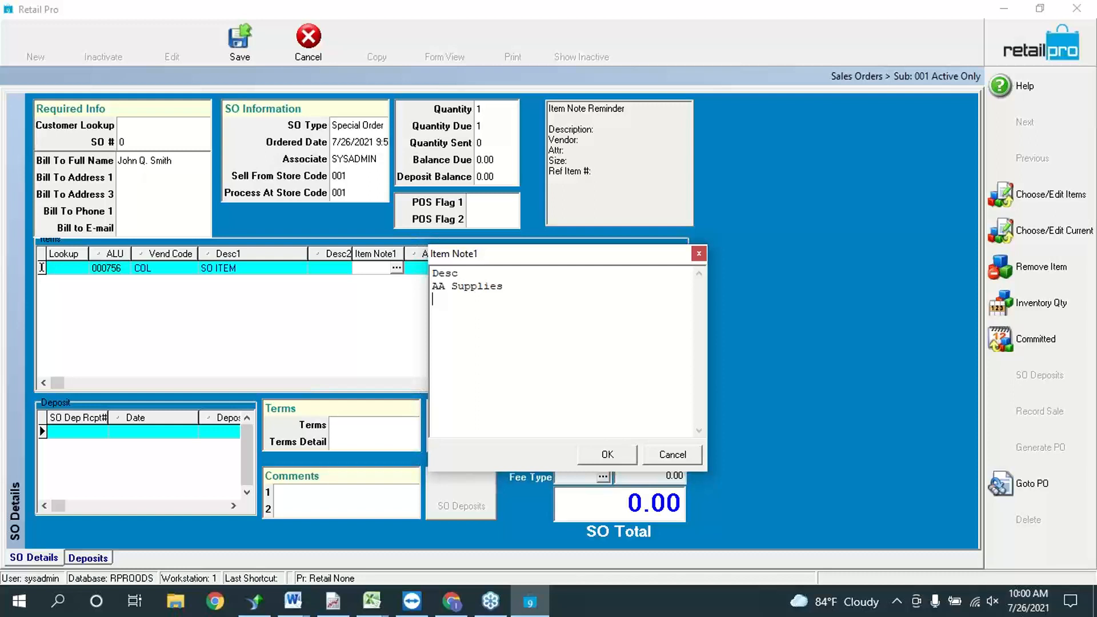
pyautogui.write('Red ')
pyautogui.write('%')
pyautogui.press('BackSpace')
pyautogui.write('5')
pyautogui.press('Return')
pyautogui.write('431253')
pyautogui.click(607, 455)
# Step: Save the special order
pyautogui.click(418, 267)
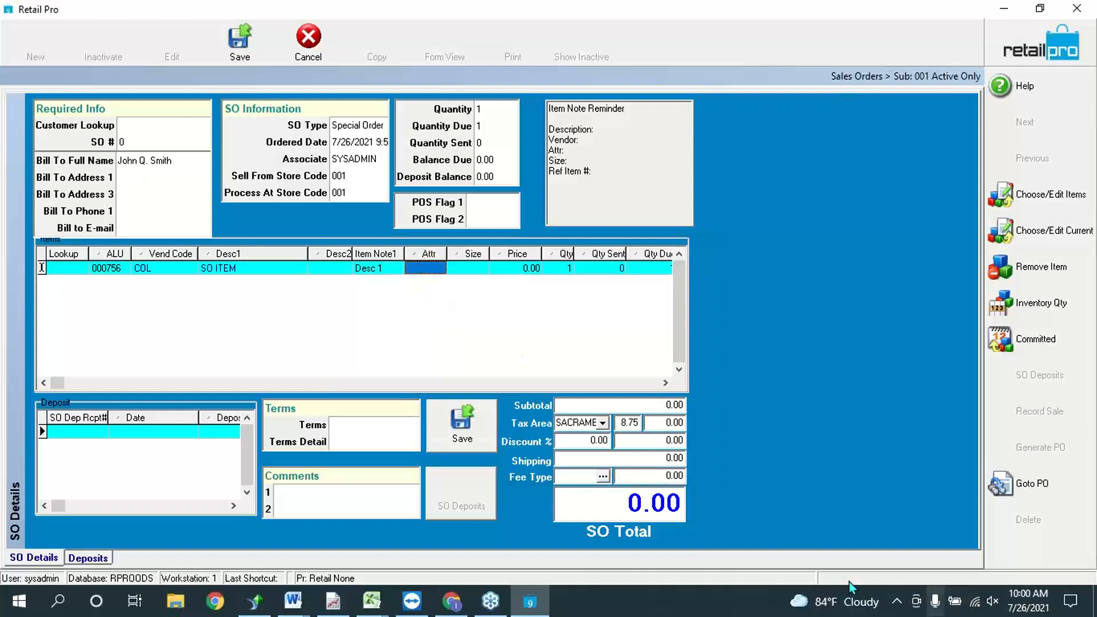
pyautogui.click(375, 273)
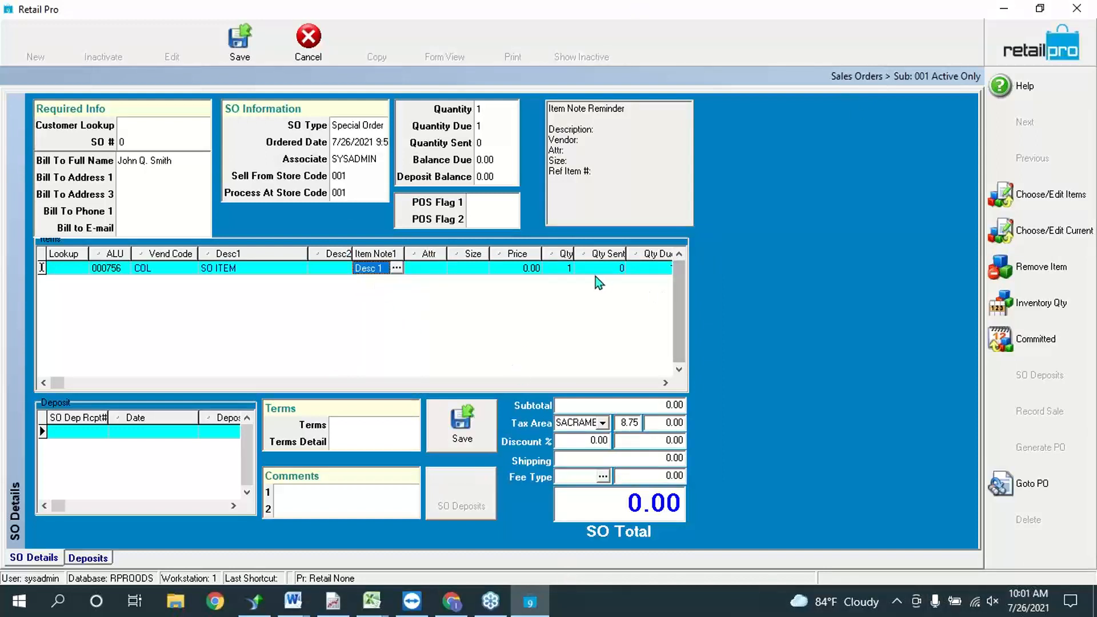
pyautogui.click(460, 427)
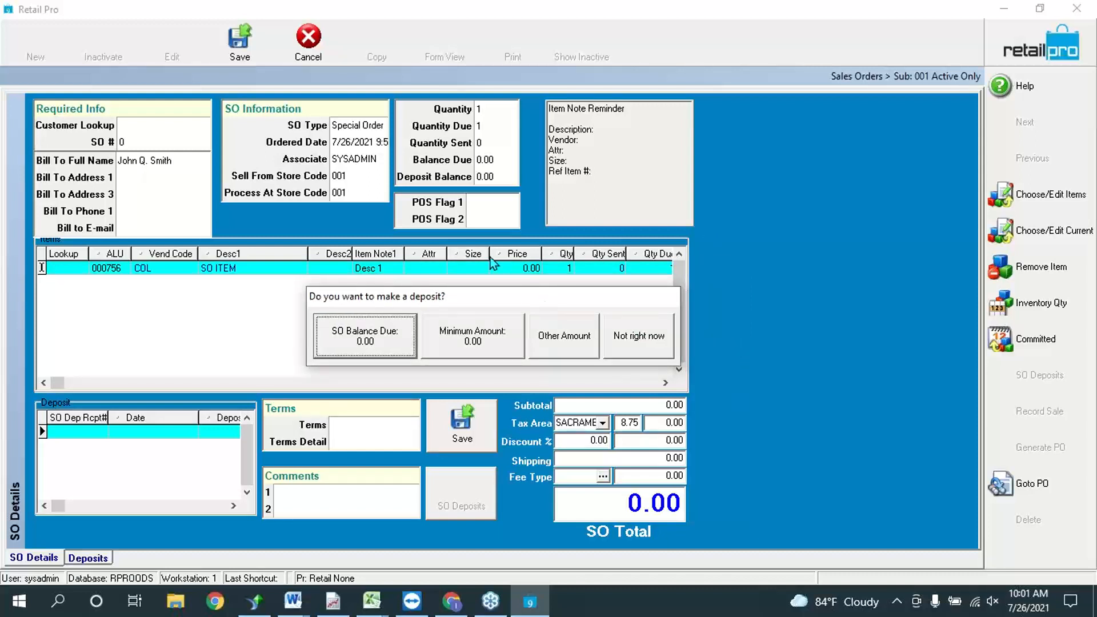
# Step: Skip the deposit, check the item's Price cell, and close the sales order screen
pyautogui.click(648, 335)
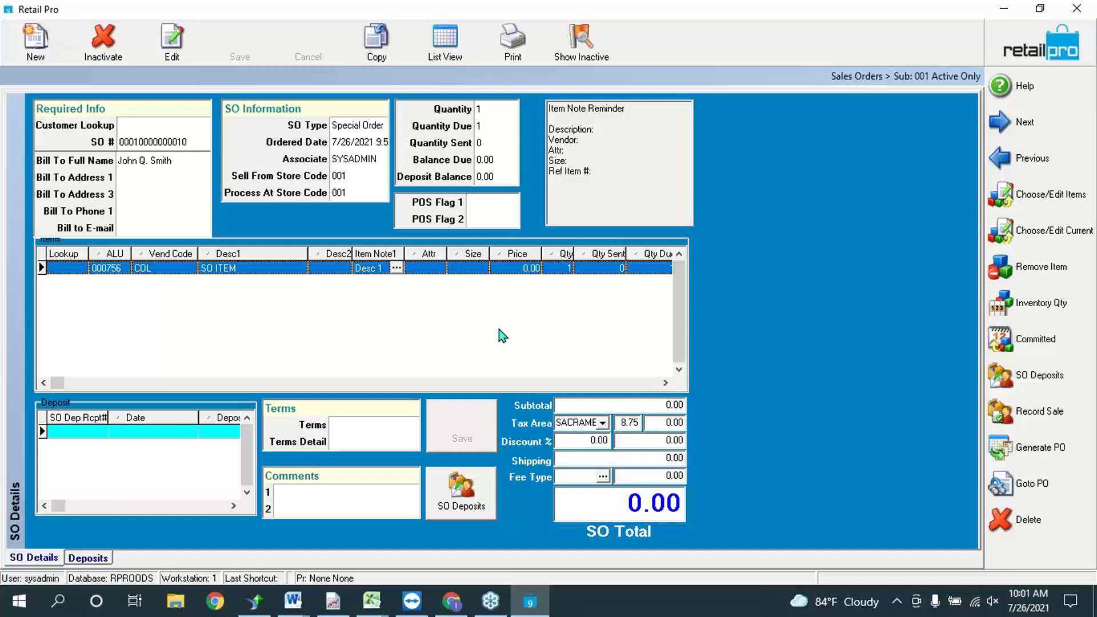
pyautogui.click(519, 271)
pyautogui.click(526, 273)
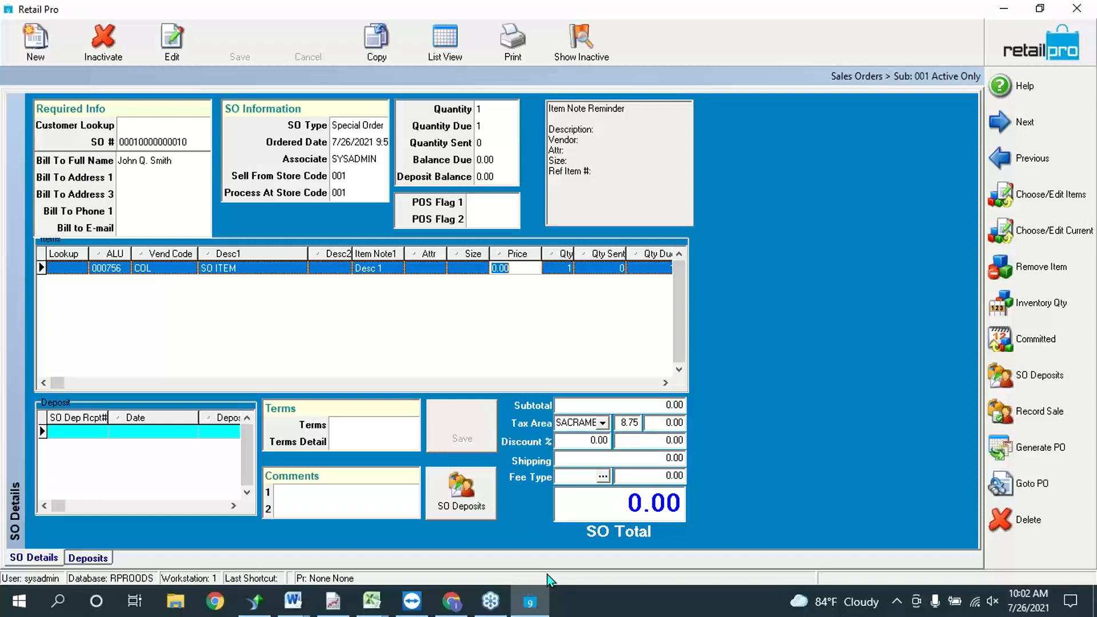
pyautogui.click(1050, 42)
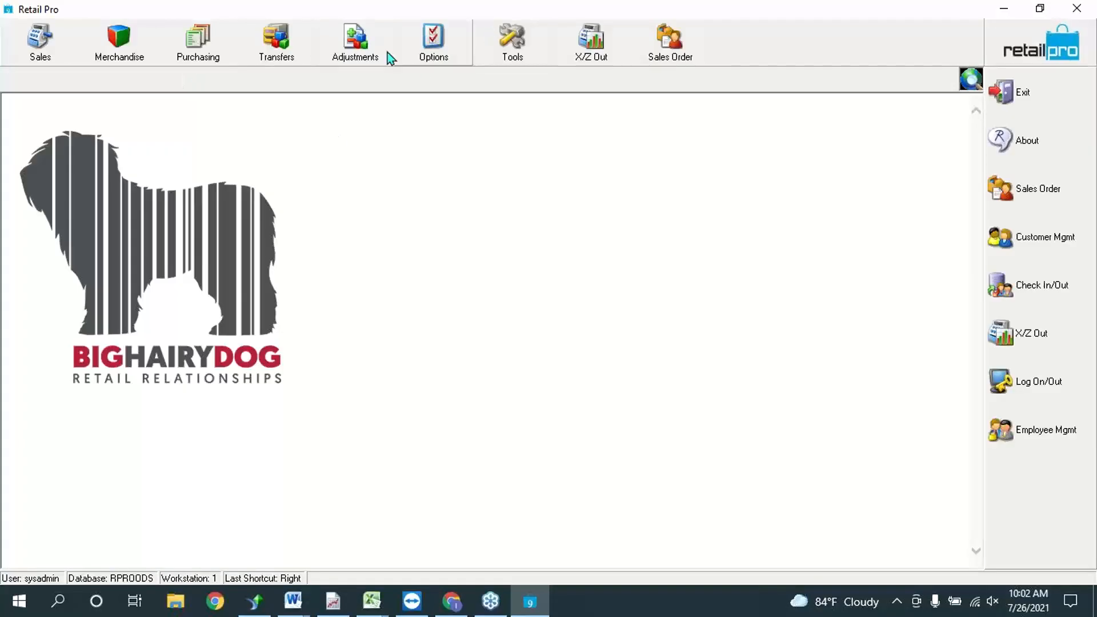
# Step: Create a new receiving voucher under Purchasing > Vouchers, skipping the reference PO lookup
pyautogui.click(214, 34)
pyautogui.click(221, 129)
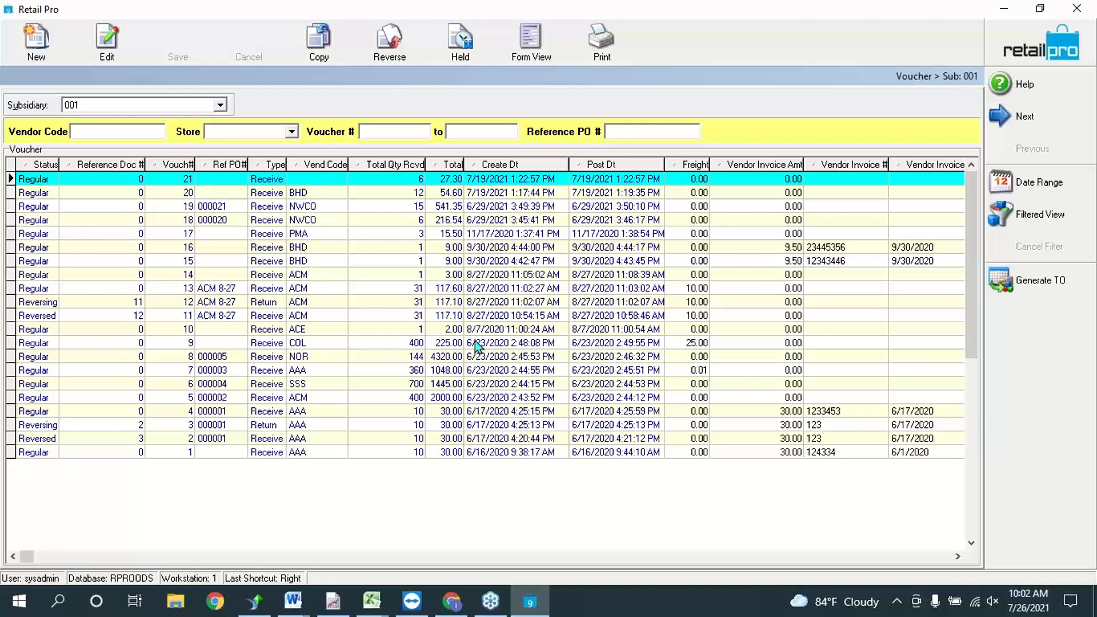
pyautogui.click(36, 40)
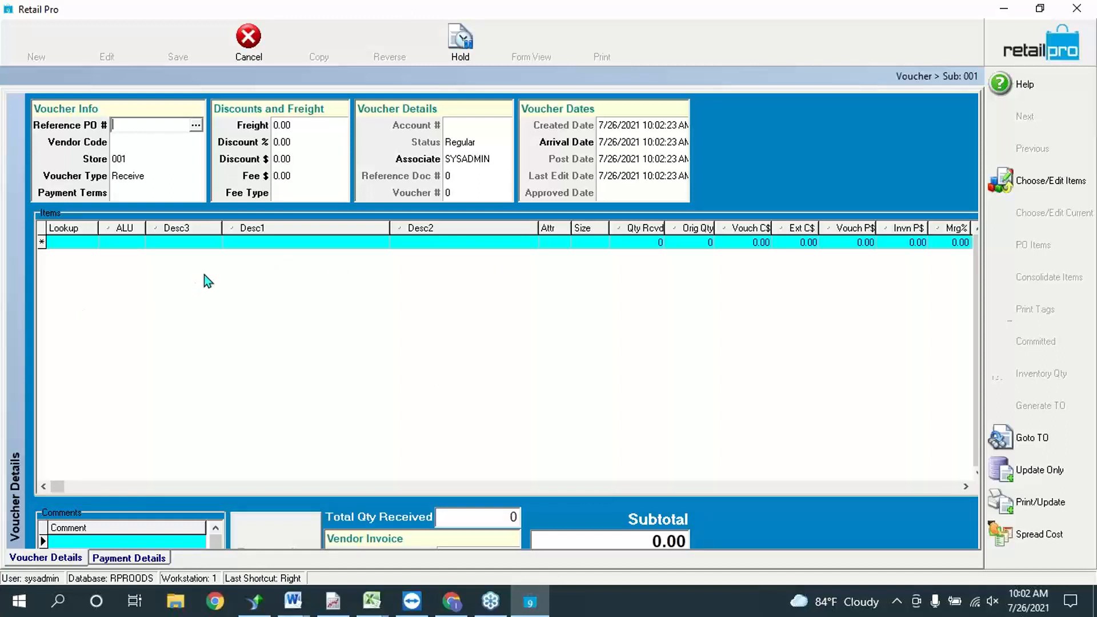
pyautogui.click(196, 124)
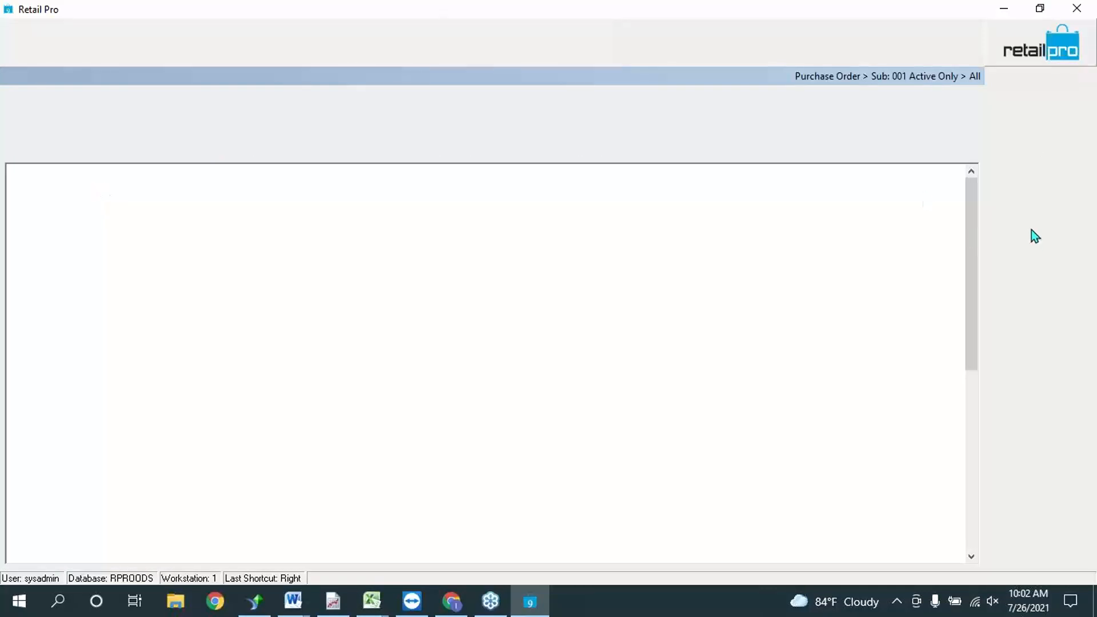
pyautogui.click(1024, 374)
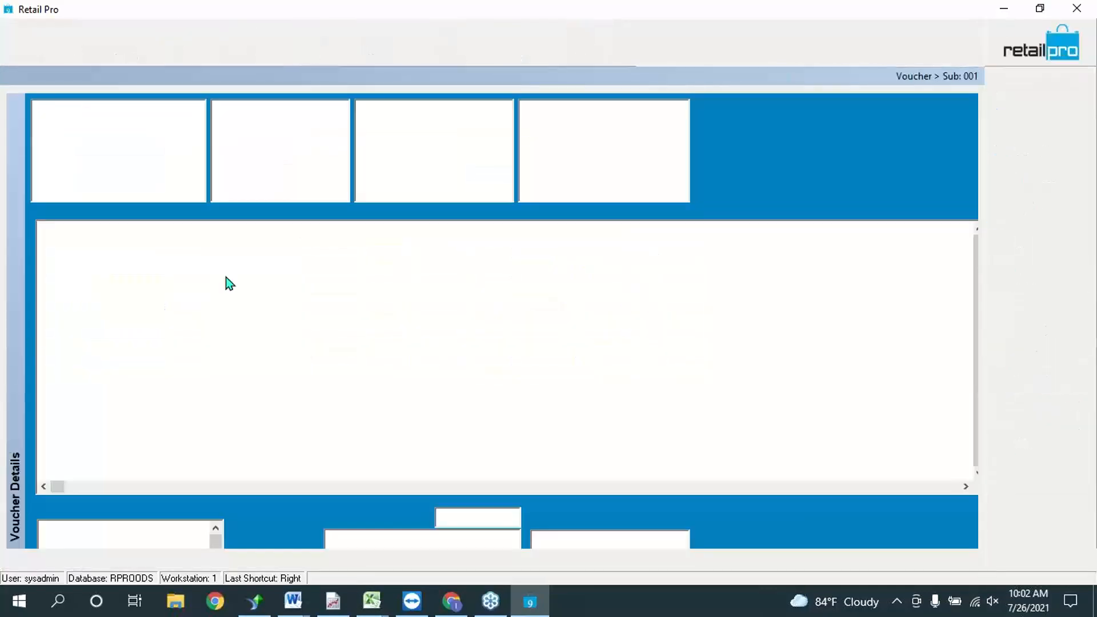
# Step: Set the voucher's vendor to AAA (Triple A Supplies) and start a new inventory item
pyautogui.click(196, 141)
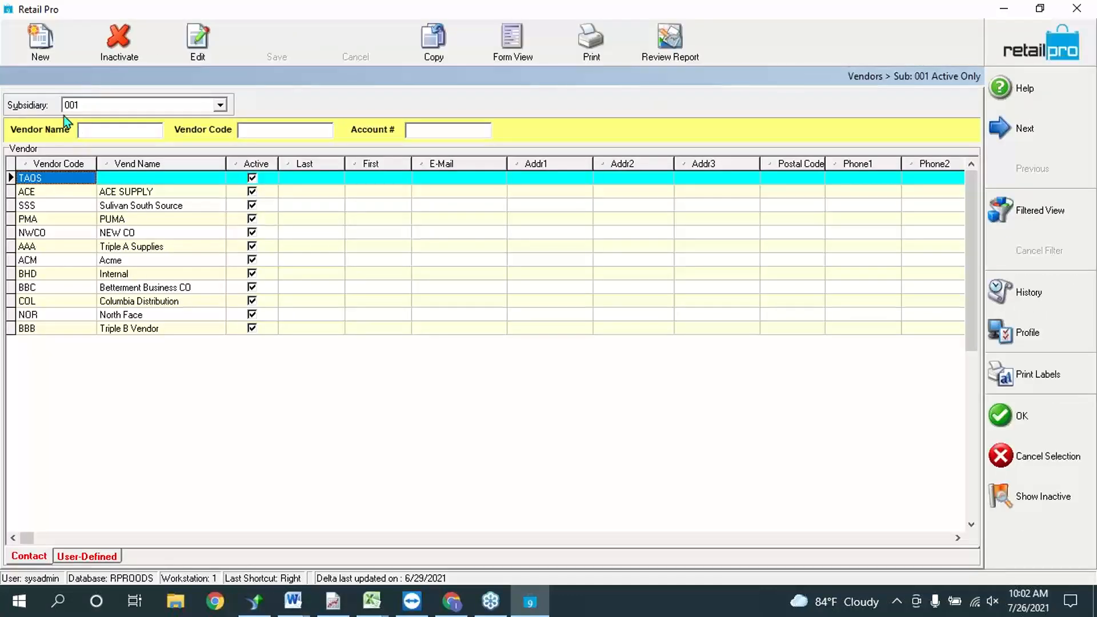
pyautogui.click(48, 249)
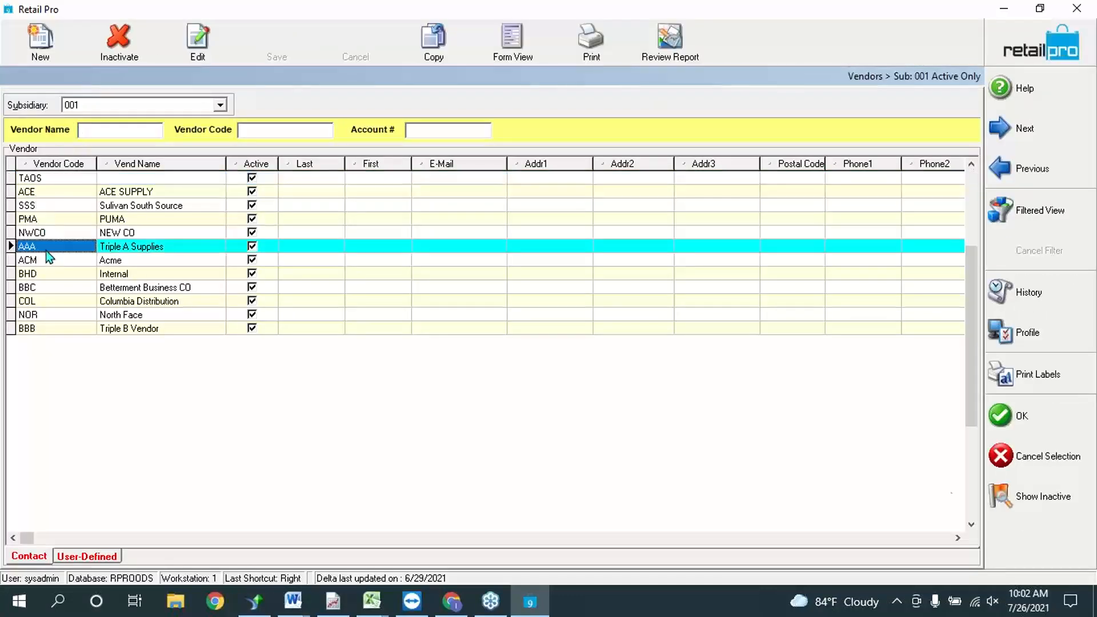
pyautogui.click(1023, 415)
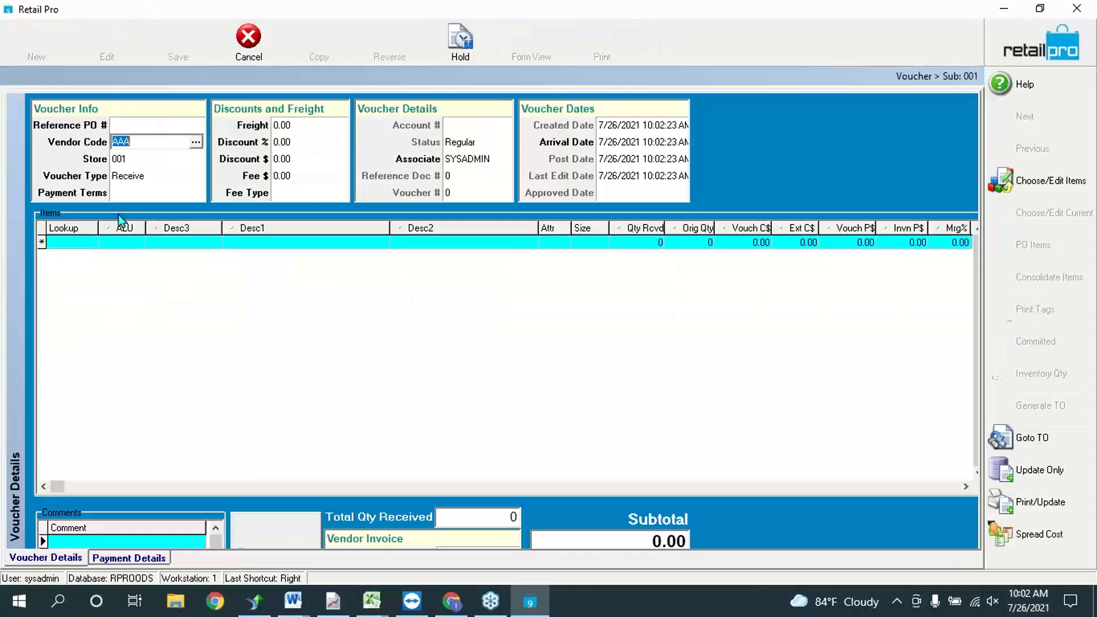
pyautogui.click(1031, 183)
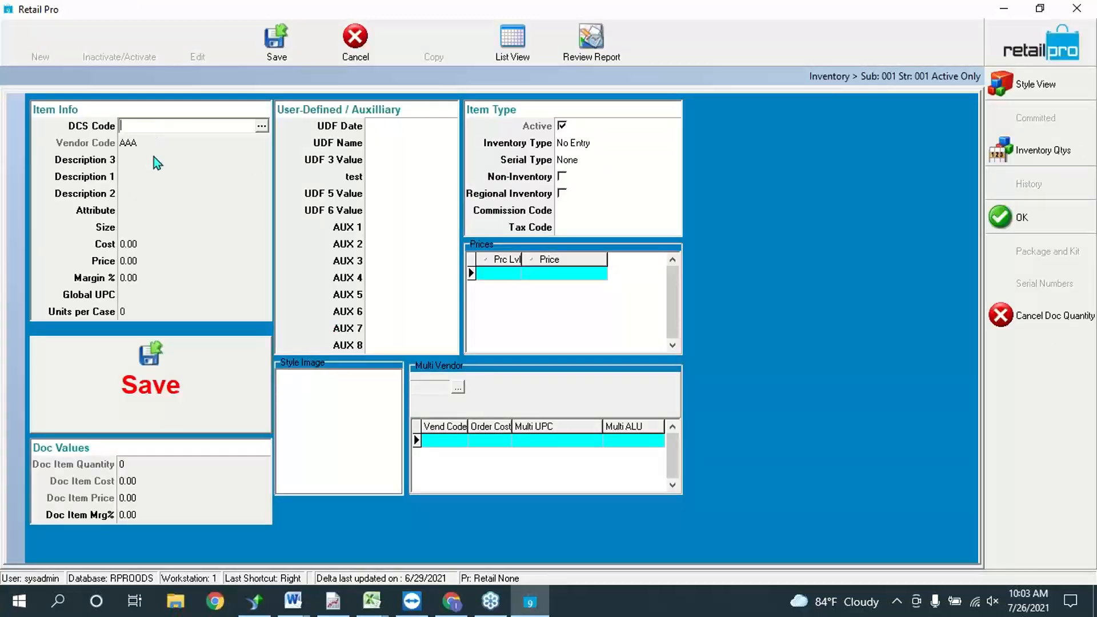
# Step: Open the DCS Code department list for the new item and select BEAUTY ACCESSORIES
pyautogui.click(153, 158)
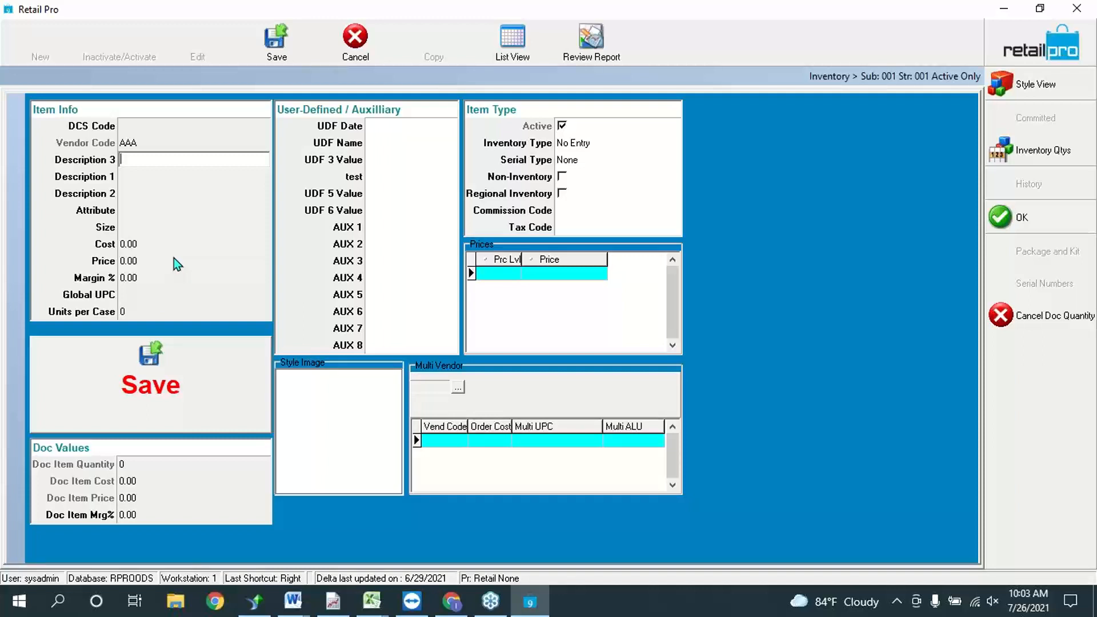
pyautogui.click(172, 127)
pyautogui.click(262, 126)
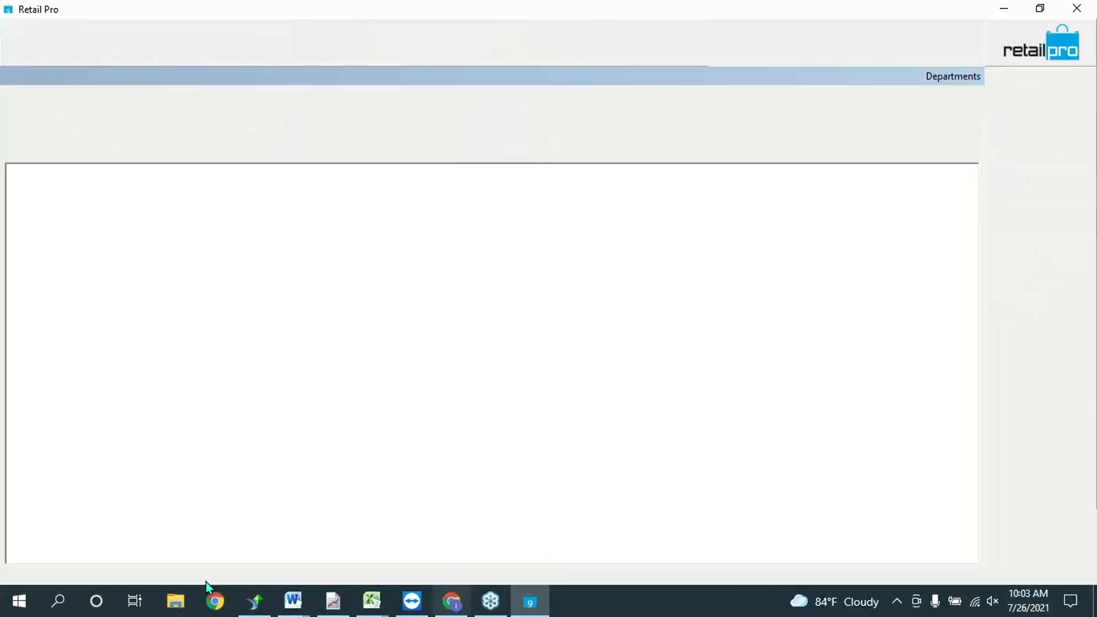
pyautogui.click(121, 278)
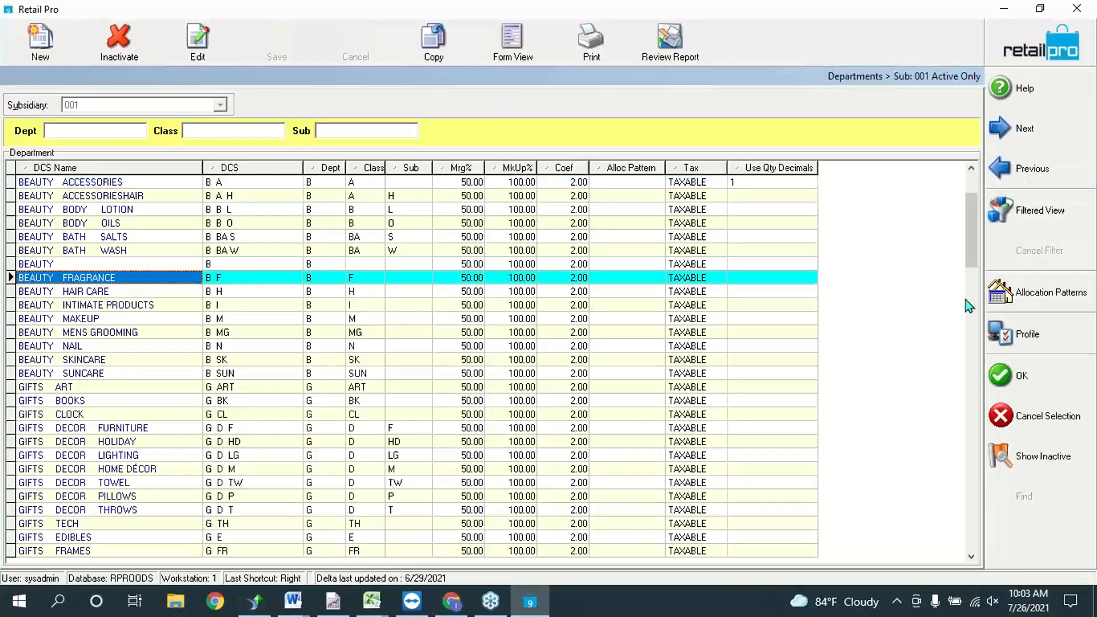
pyautogui.click(194, 334)
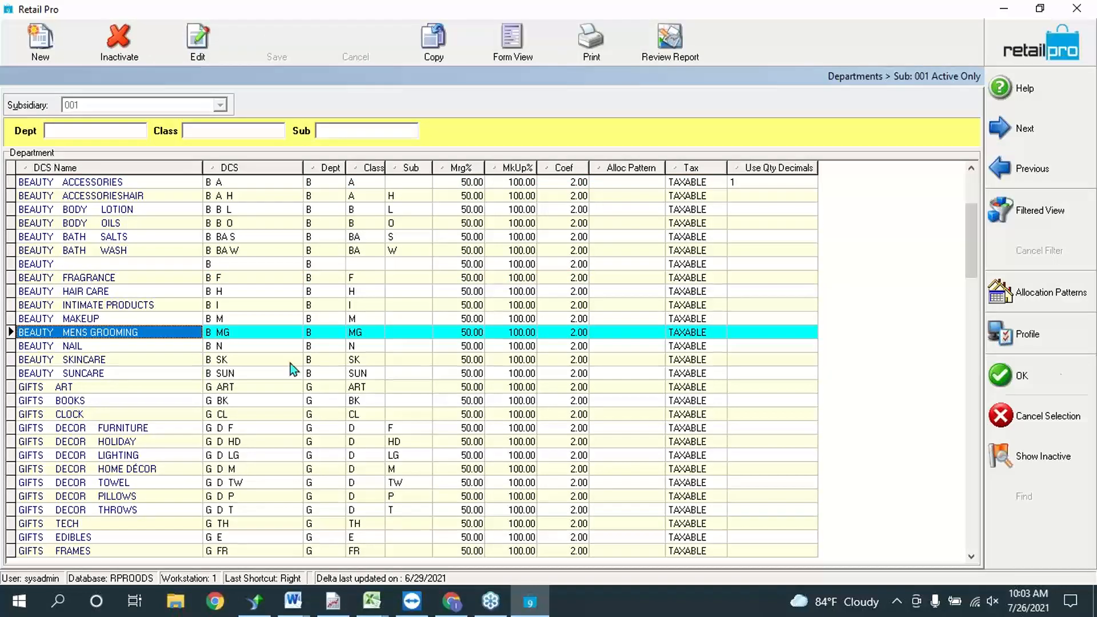
pyautogui.click(728, 183)
# Step: Describe the item as 'True SO item Desc' with attribute RED and size %
pyautogui.press('Return')
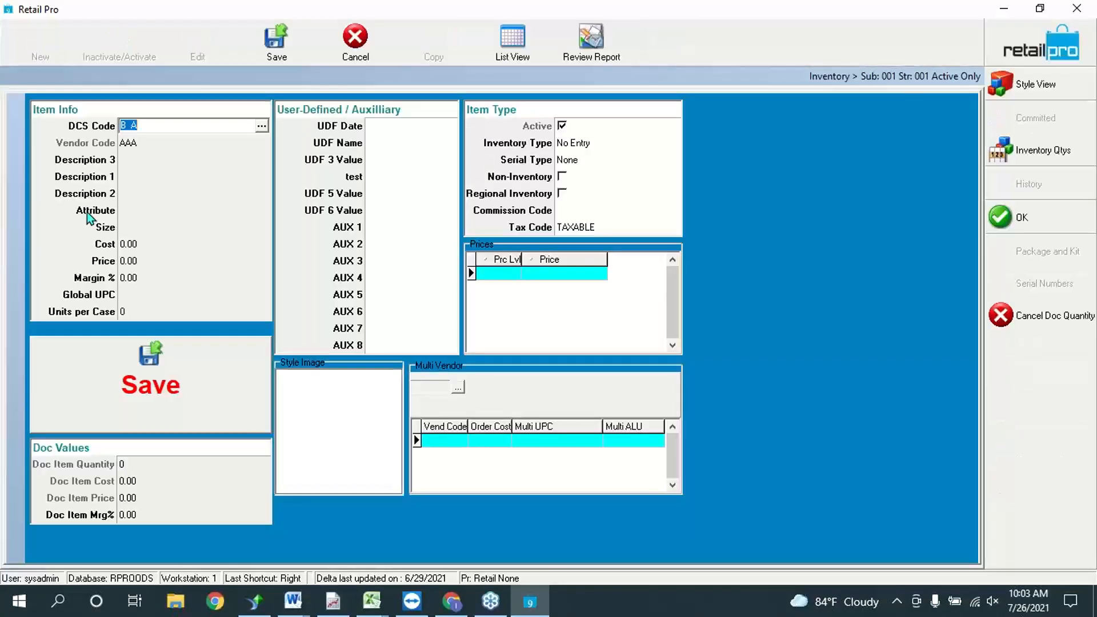
pyautogui.click(191, 182)
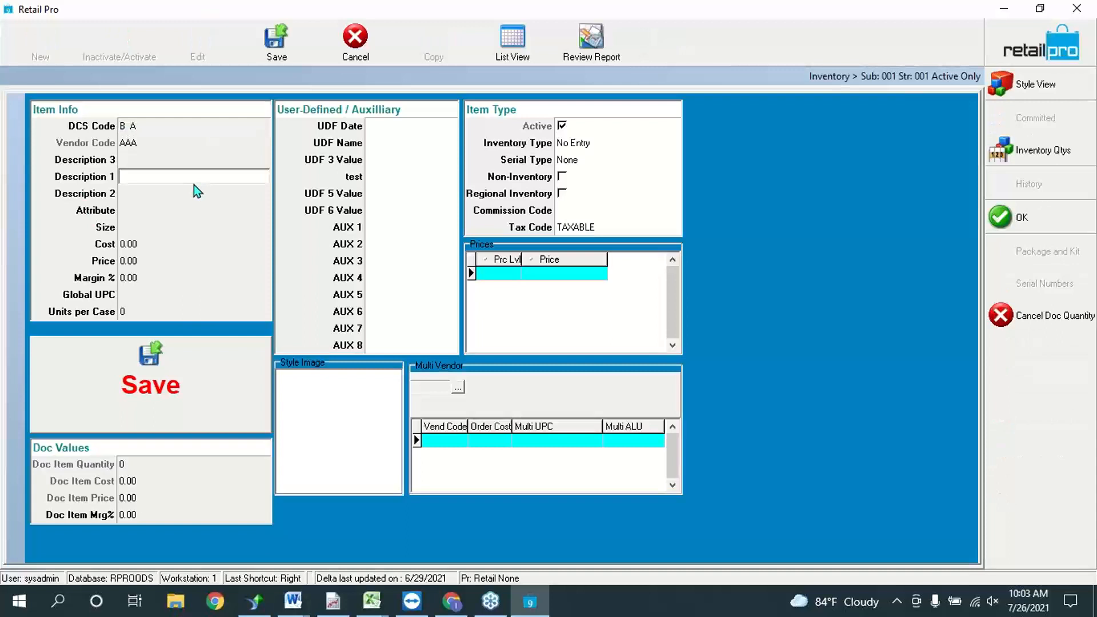
pyautogui.write('True SO it')
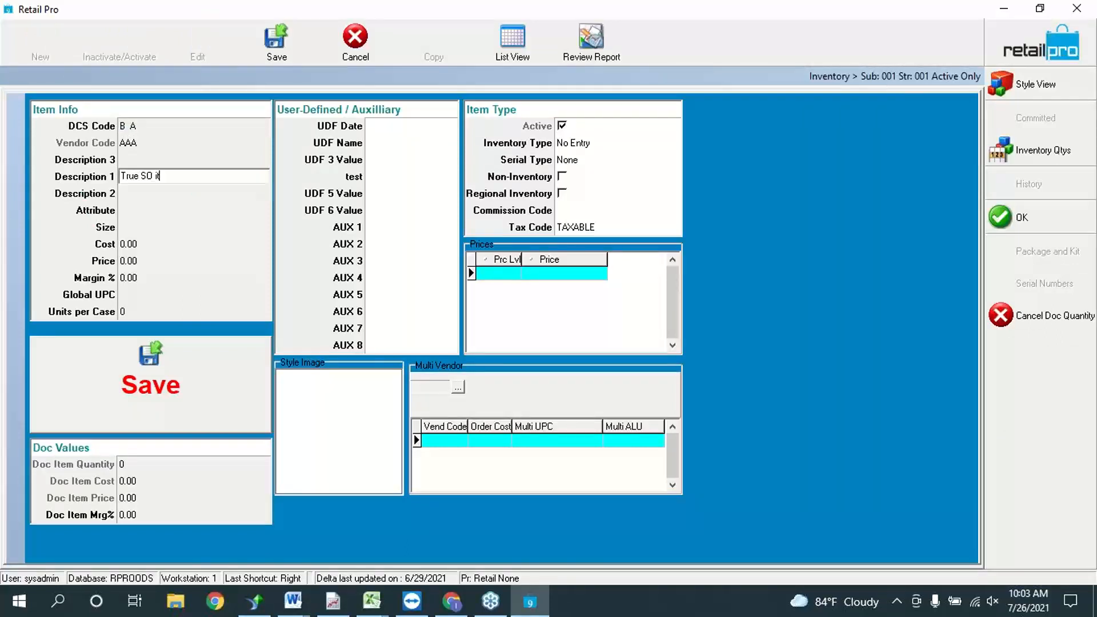
pyautogui.write('em Desc')
pyautogui.click(157, 206)
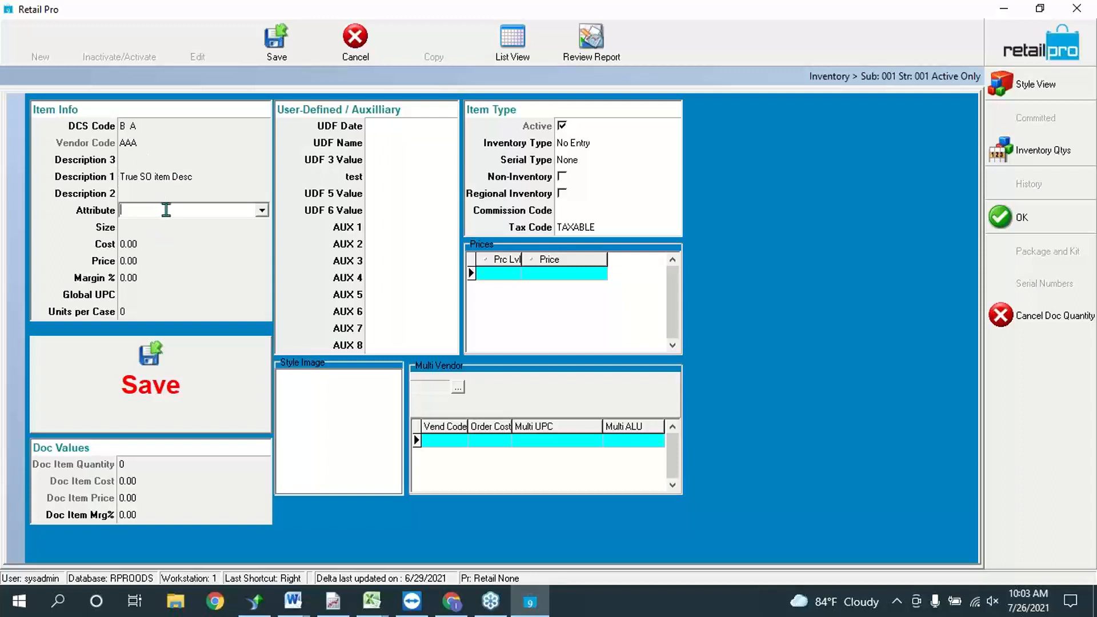
pyautogui.write('RED')
pyautogui.click(166, 228)
pyautogui.write('%')
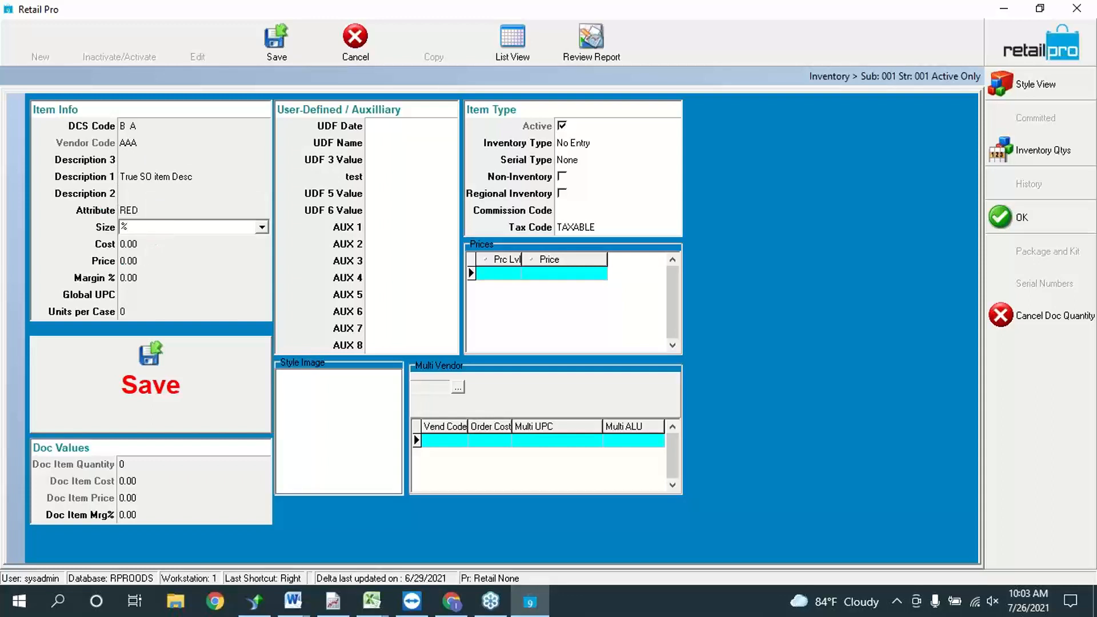
# Step: Give the item cost 25.00 and price 60.00, then save it
pyautogui.press('Tab')
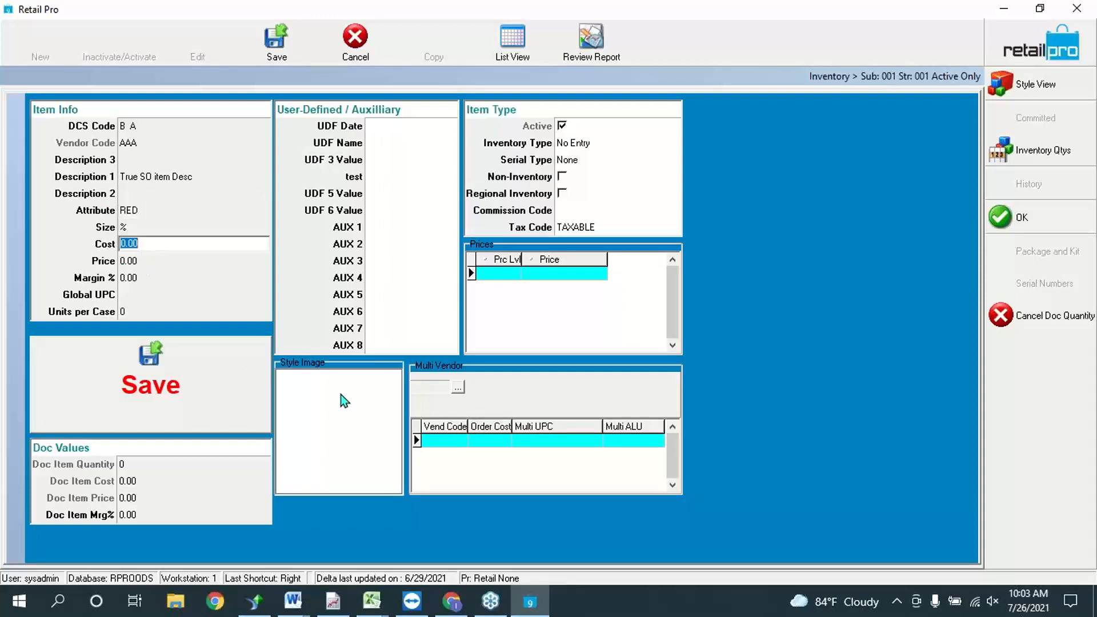
pyautogui.write('25')
pyautogui.press('Tab')
pyautogui.write('60')
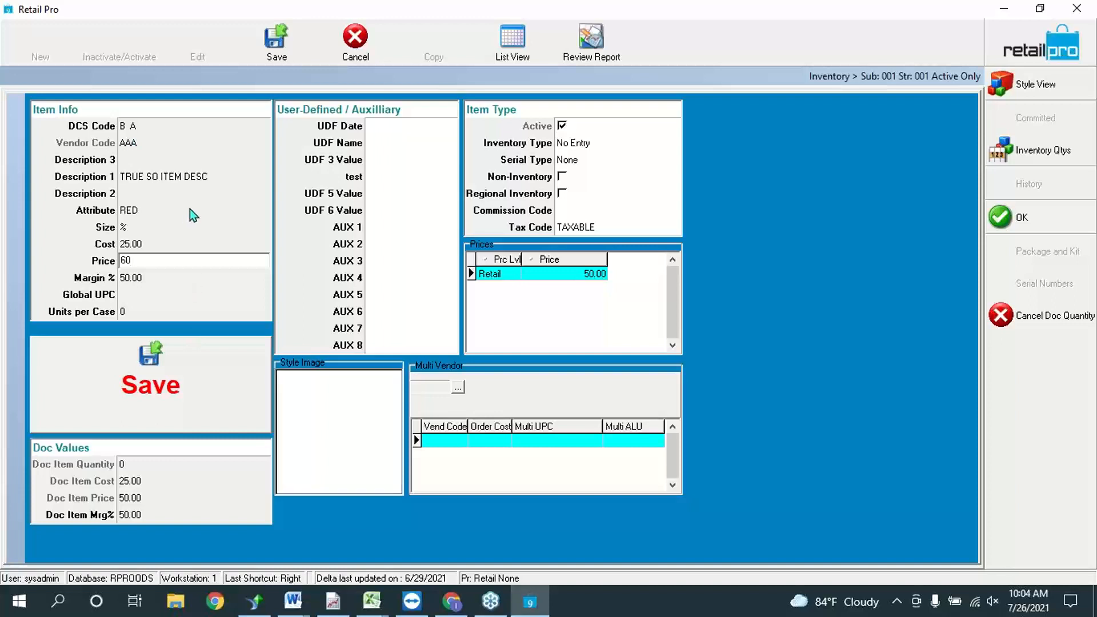
pyautogui.click(186, 210)
pyautogui.click(181, 294)
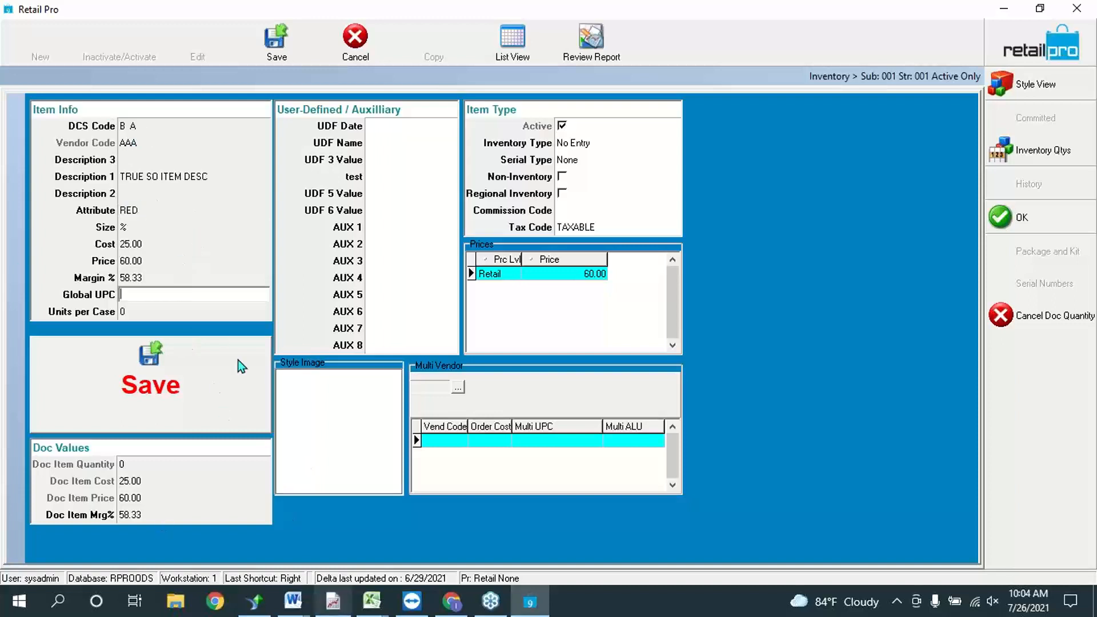
pyautogui.click(274, 49)
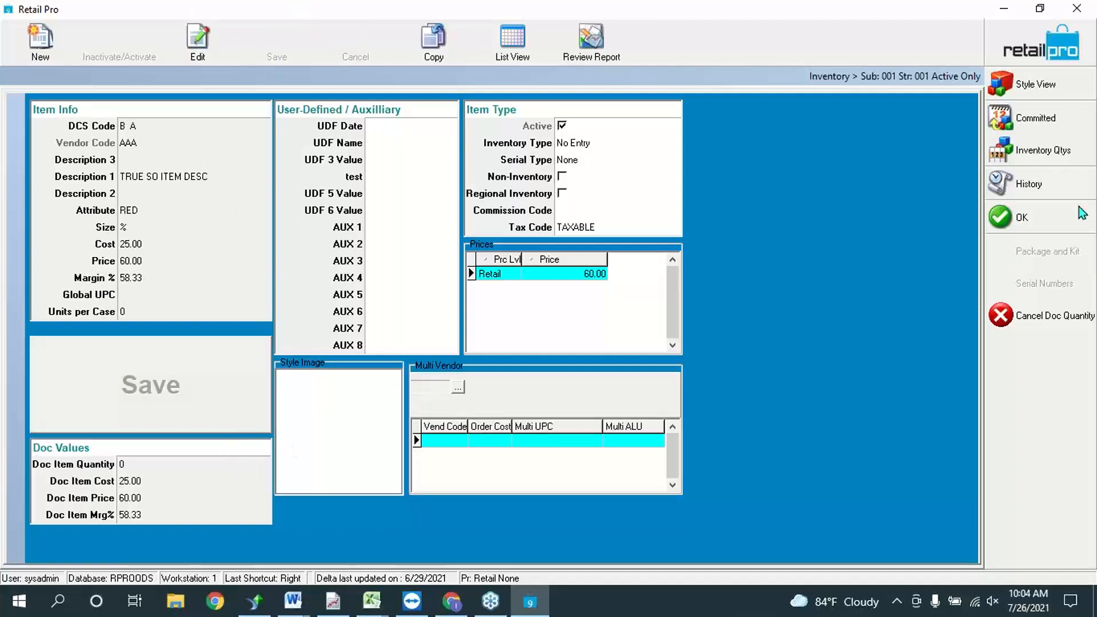
# Step: Return the item to the voucher and post voucher 22 (1 unit, 25.00) to inventory
pyautogui.click(1054, 216)
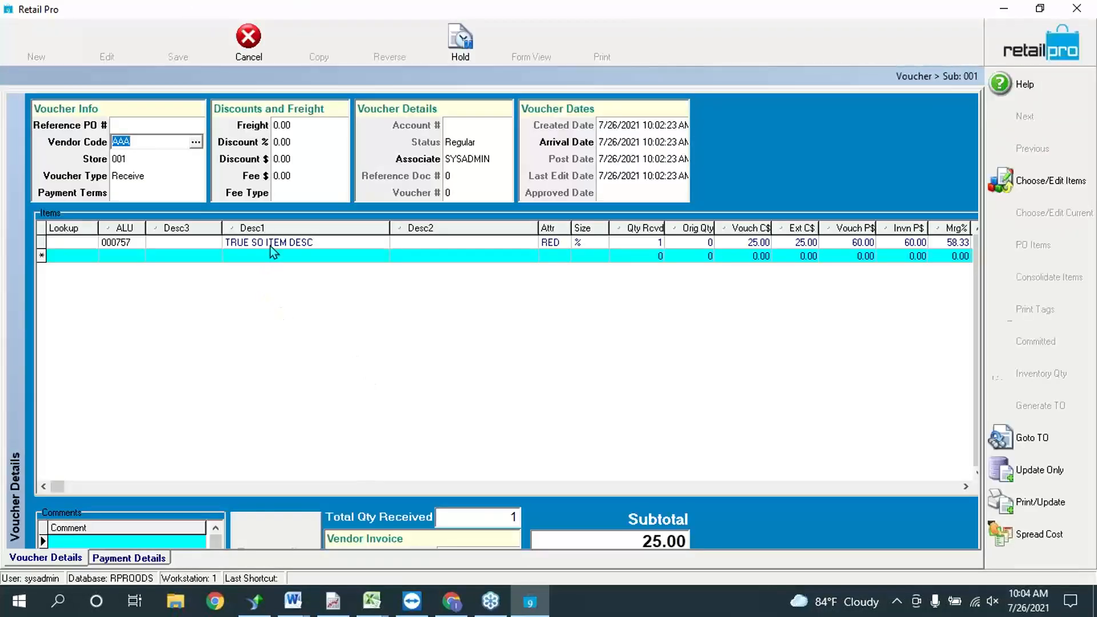
pyautogui.click(271, 260)
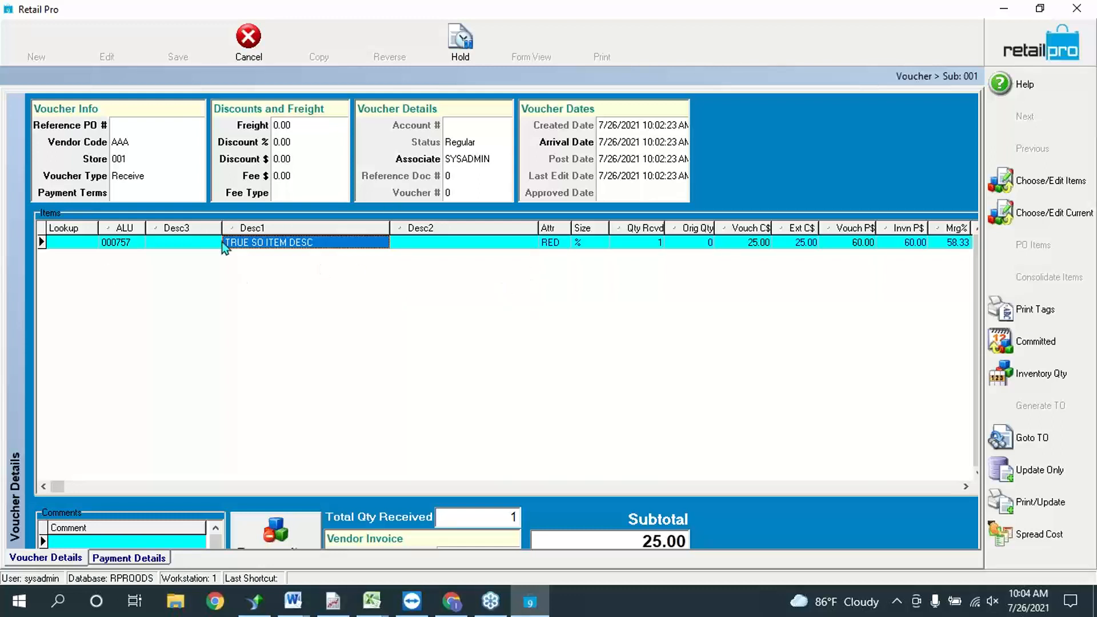
pyautogui.click(1041, 470)
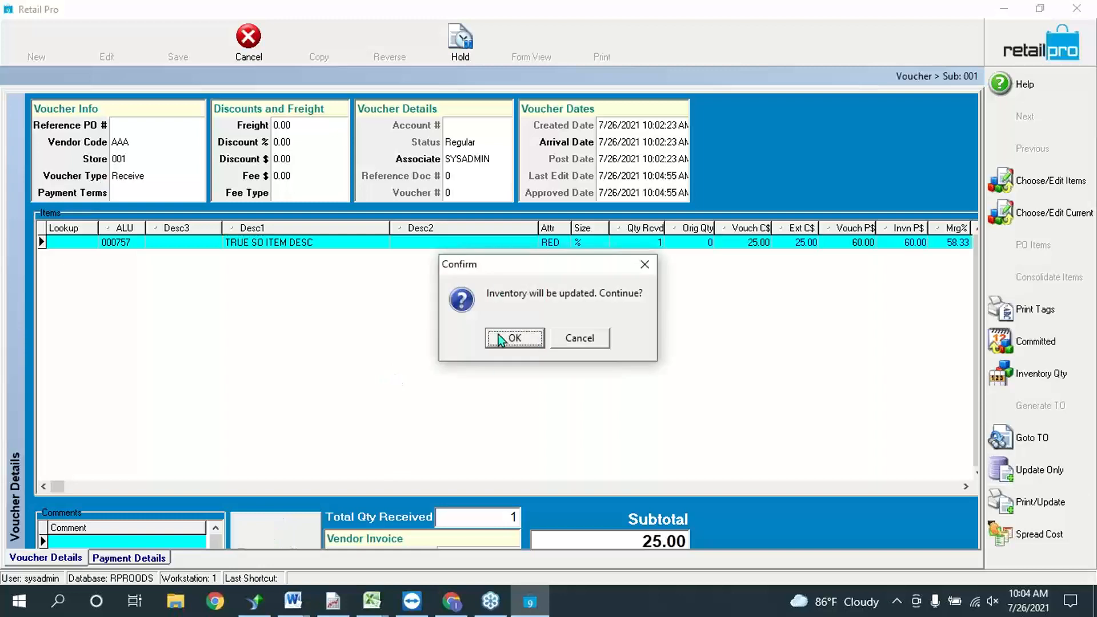
pyautogui.click(500, 338)
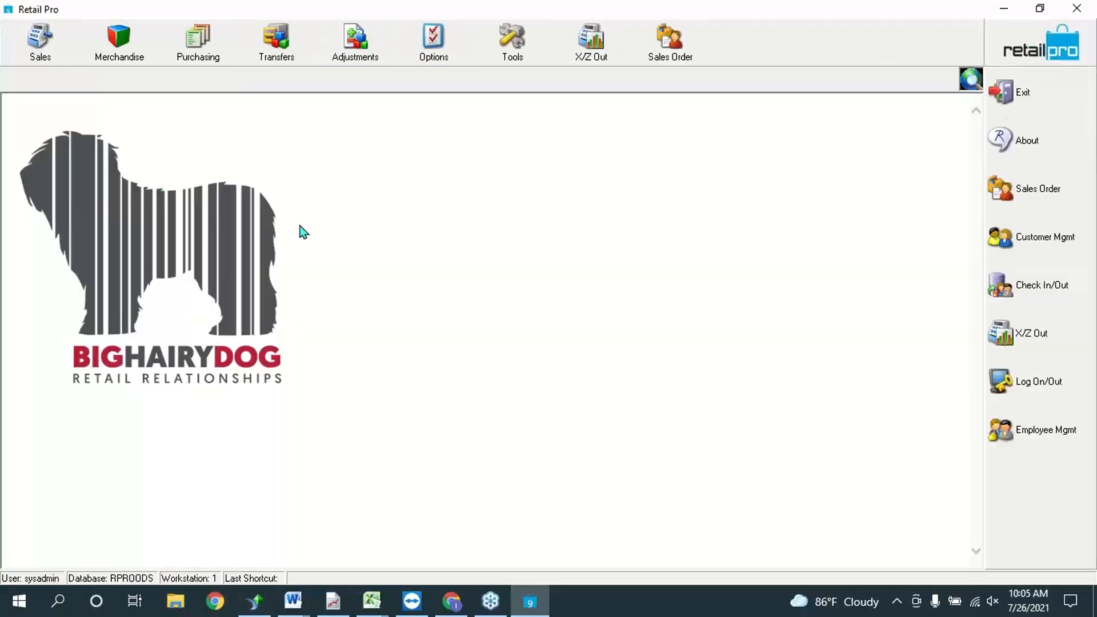
# Step: Open the existing sales order in form view and add item 000757 with quantity 1
pyautogui.click(669, 44)
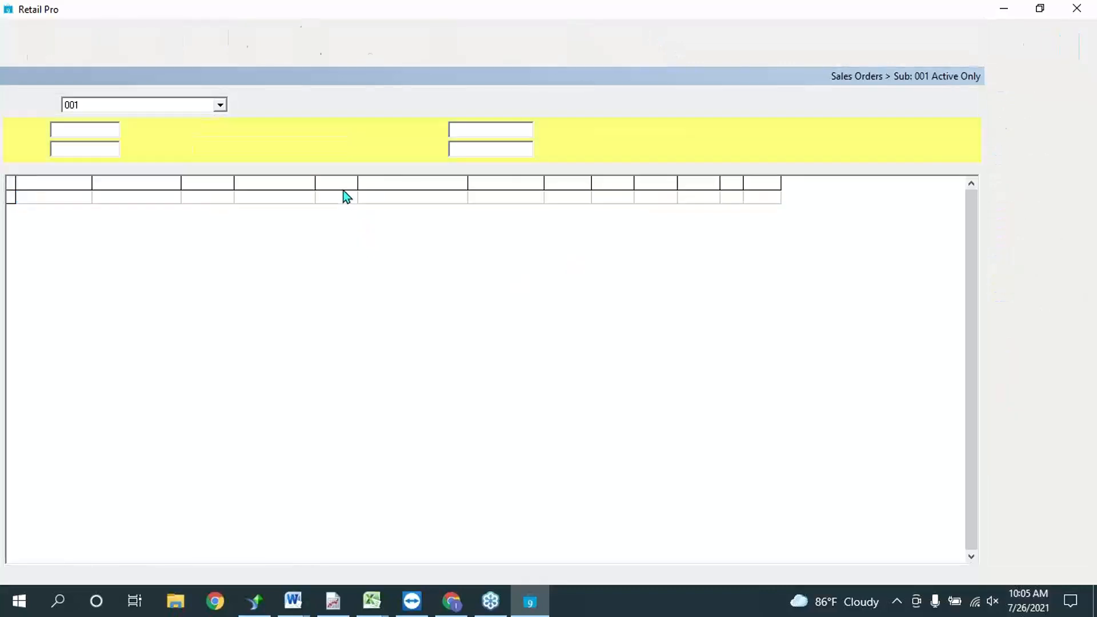
pyautogui.click(343, 195)
pyautogui.click(447, 50)
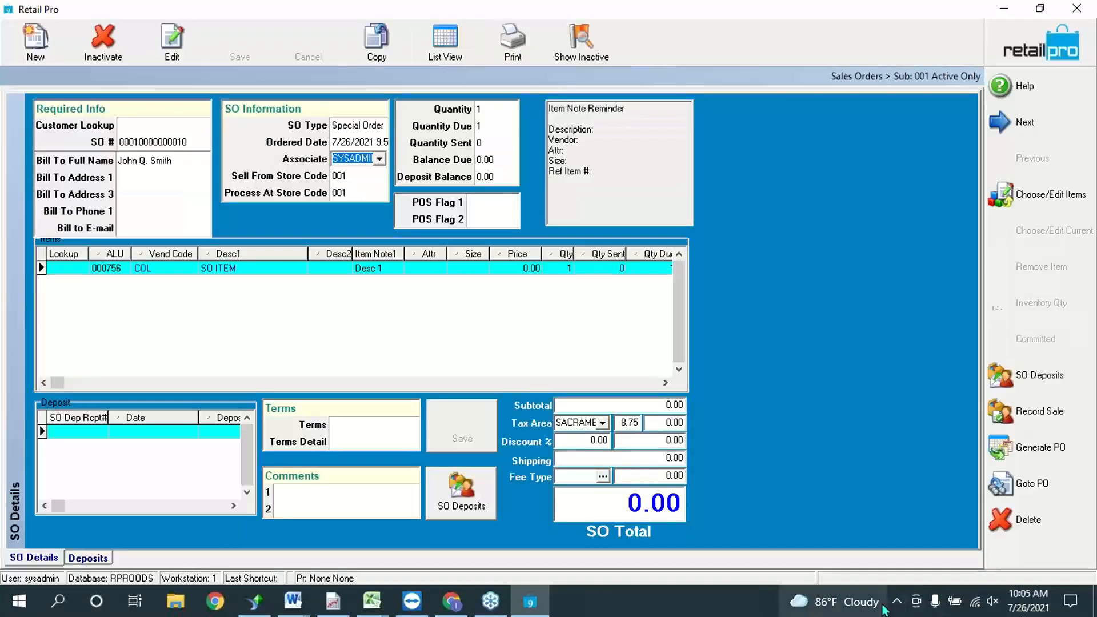
pyautogui.click(192, 268)
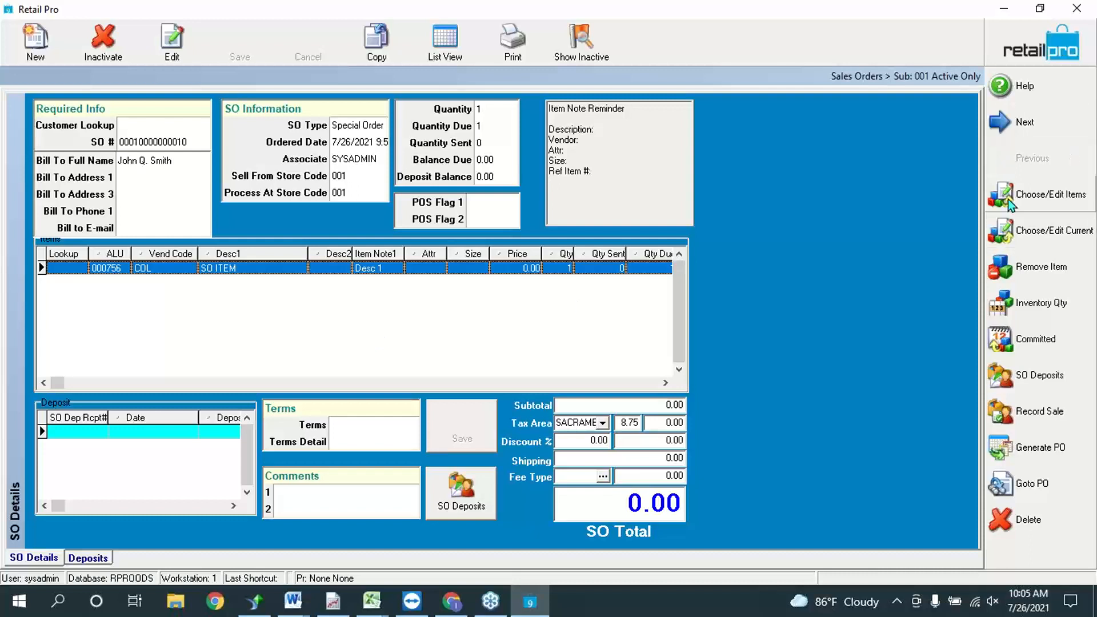
pyautogui.click(1030, 208)
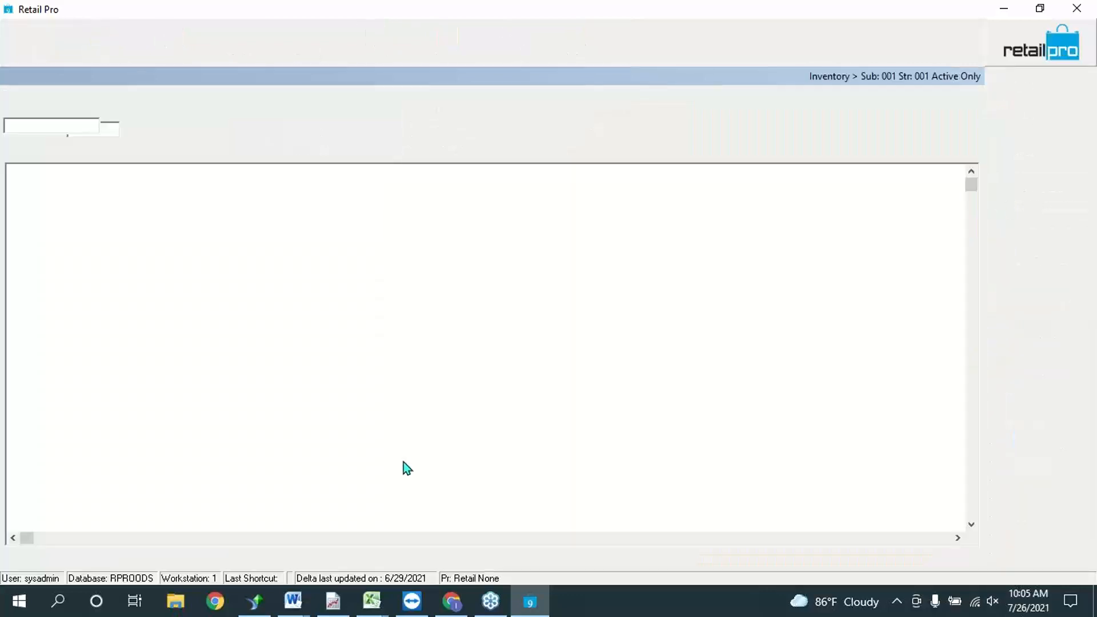
pyautogui.write('true')
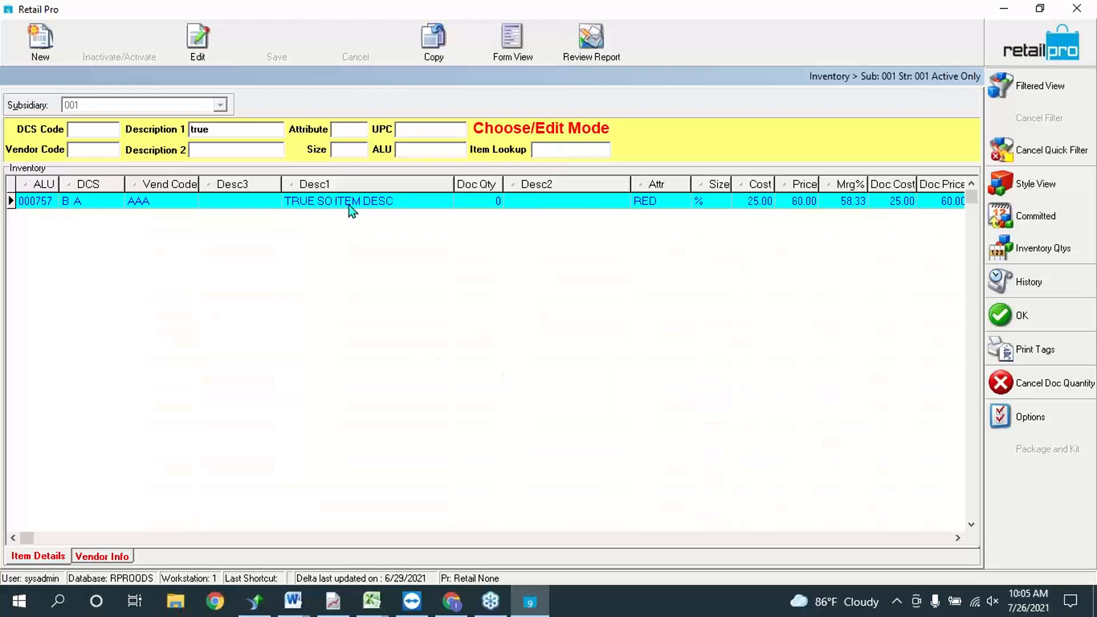
pyautogui.click(485, 208)
pyautogui.write('1')
pyautogui.click(1044, 318)
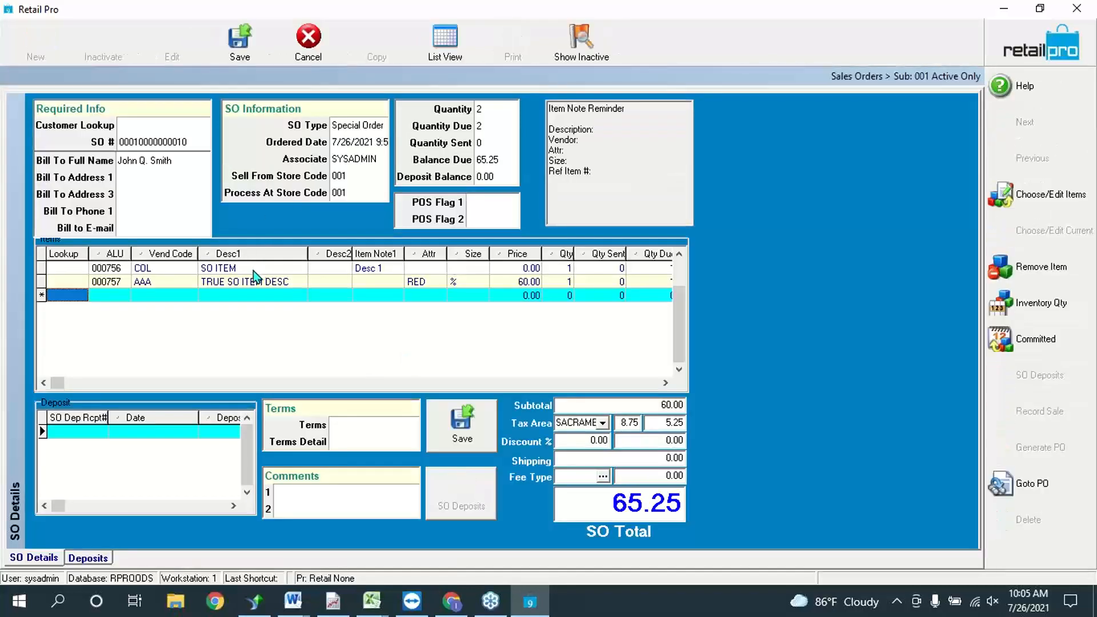
# Step: Remove the SO ITEM line, leaving only TRUE SO ITEM DESC at 65.25 total
pyautogui.click(253, 271)
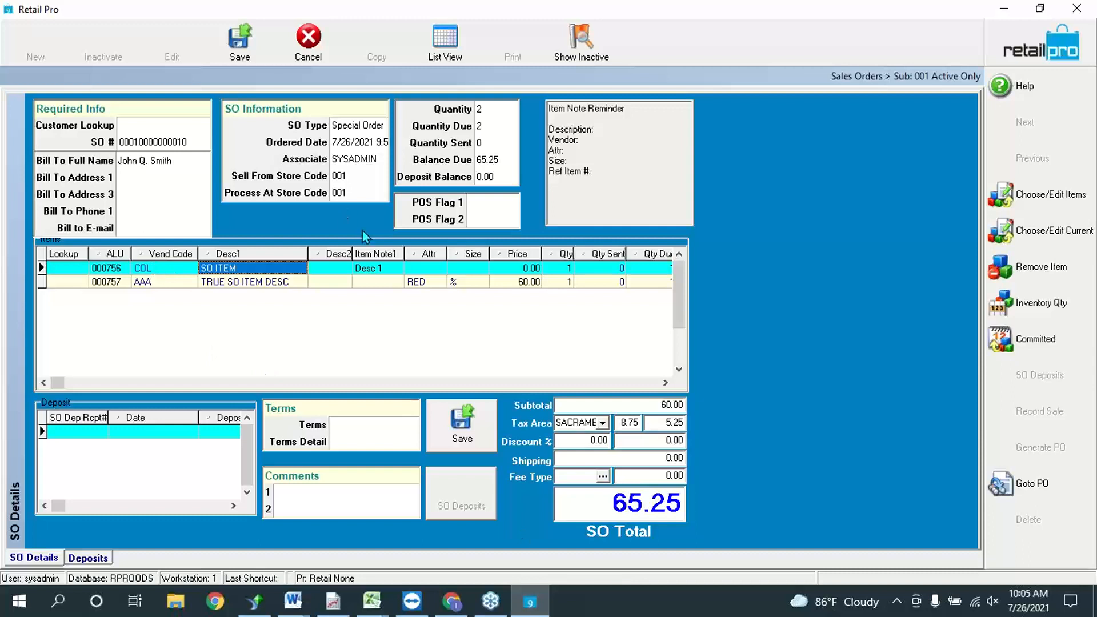
pyautogui.click(1037, 276)
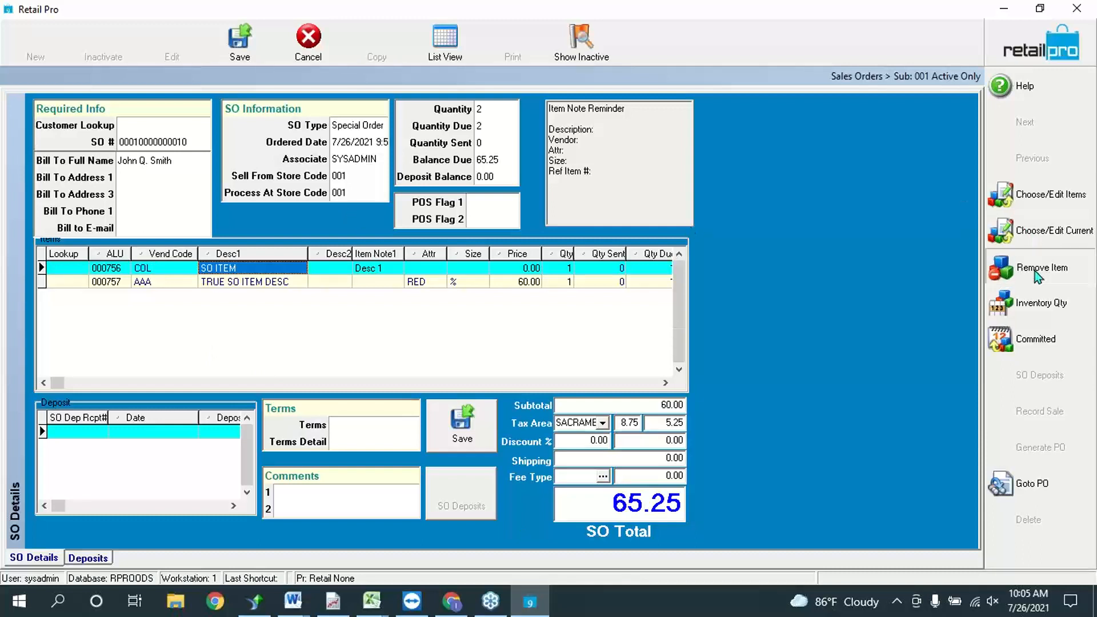
pyautogui.click(114, 270)
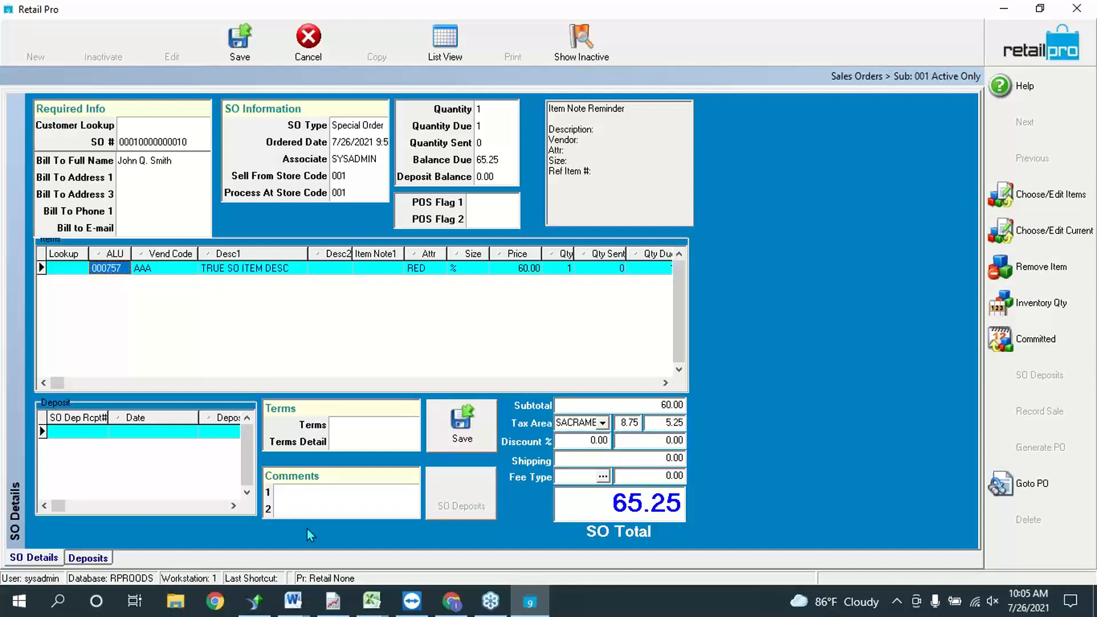
# Step: Save the single-line sales order for item 000757, with 65.25 balance due
pyautogui.click(461, 428)
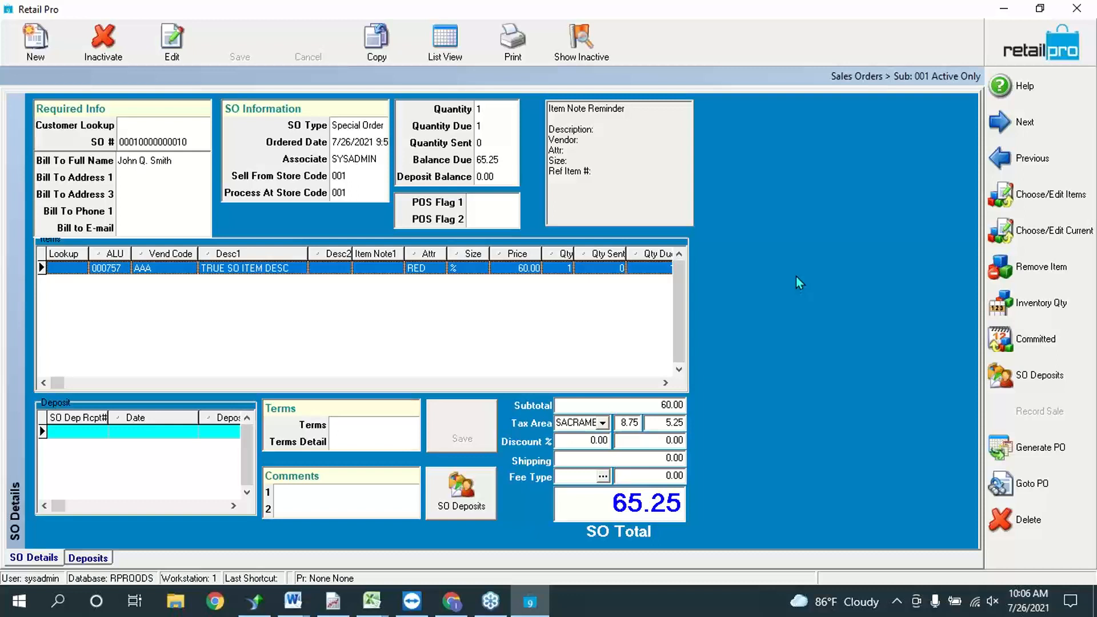
pyautogui.click(182, 148)
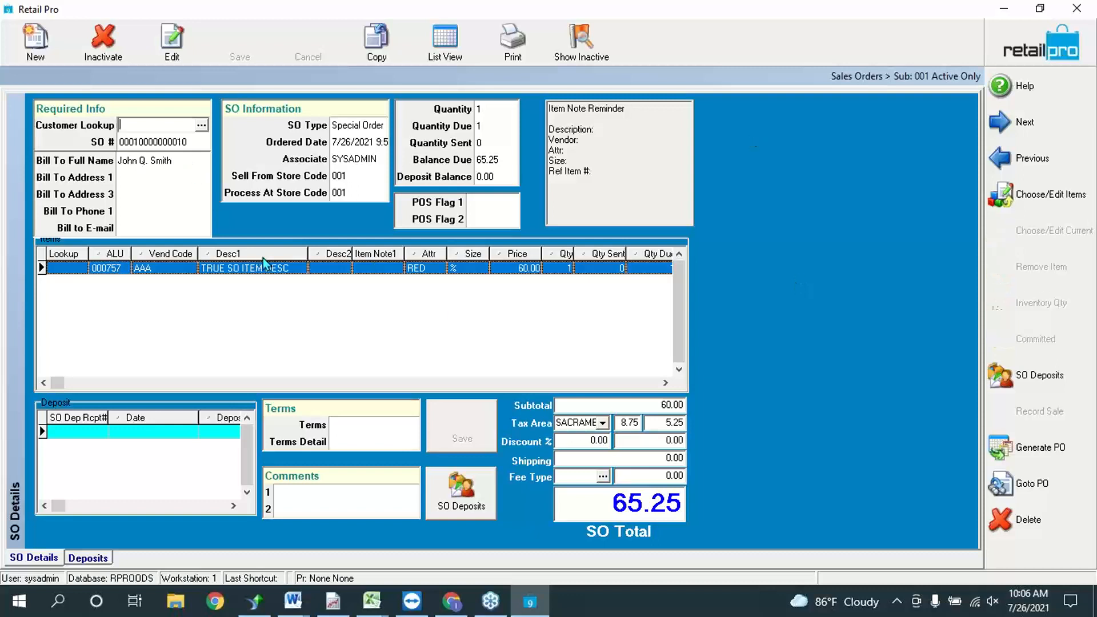
pyautogui.click(180, 146)
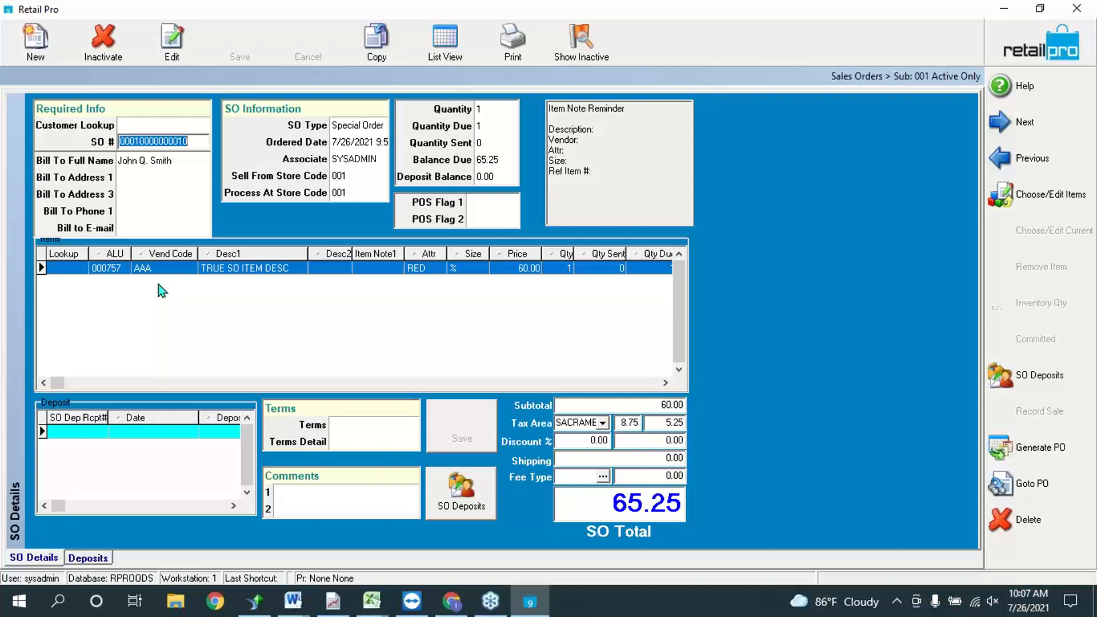
pyautogui.click(293, 601)
pyautogui.click(375, 523)
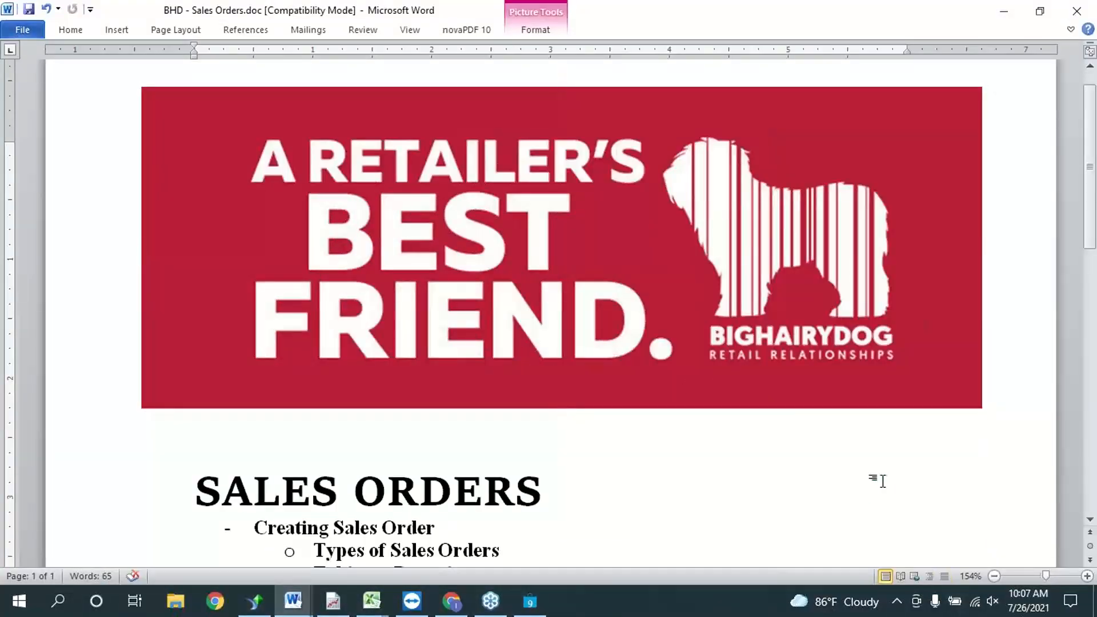
pyautogui.click(883, 482)
pyautogui.scroll(-5, 882, 482)
pyautogui.scroll(1, 882, 482)
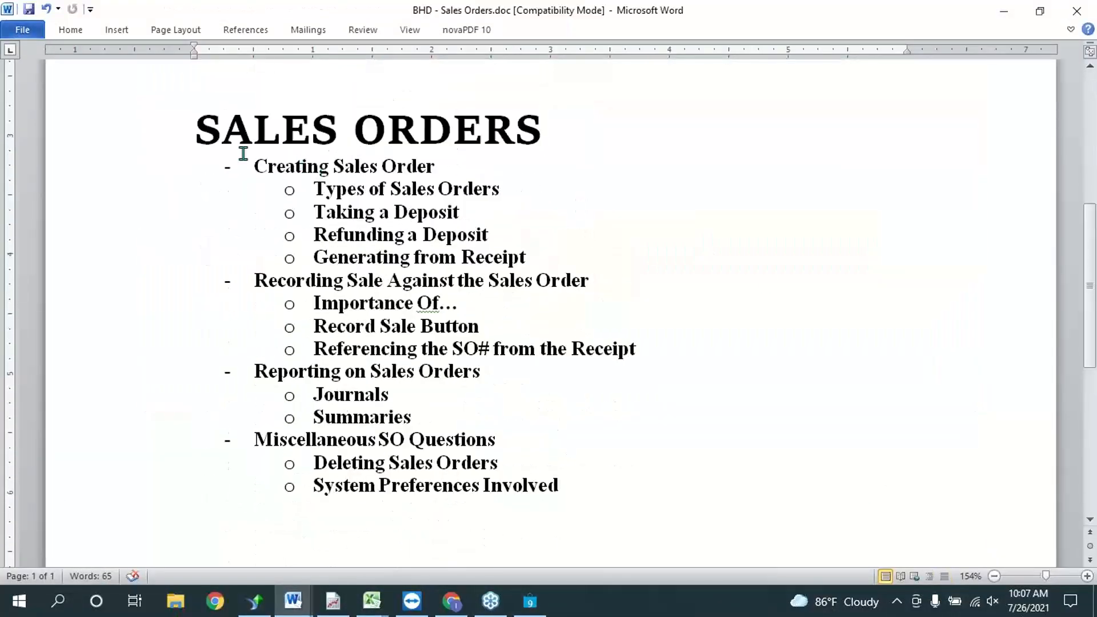
pyautogui.click(752, 255)
pyautogui.moveTo(313, 208); pyautogui.dragTo(468, 215)
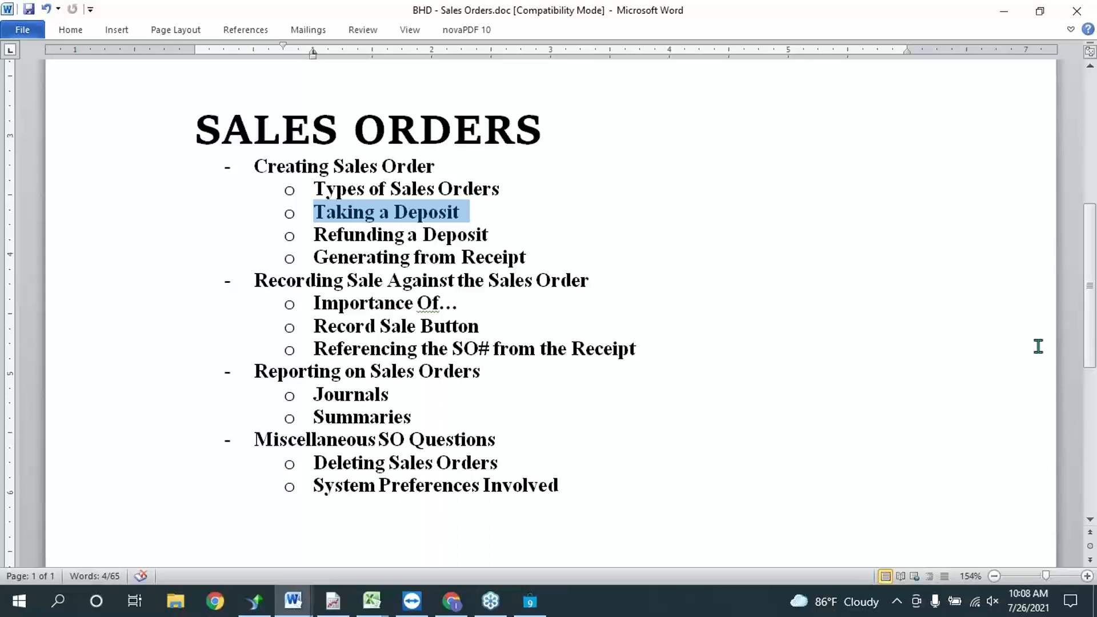
pyautogui.click(330, 234)
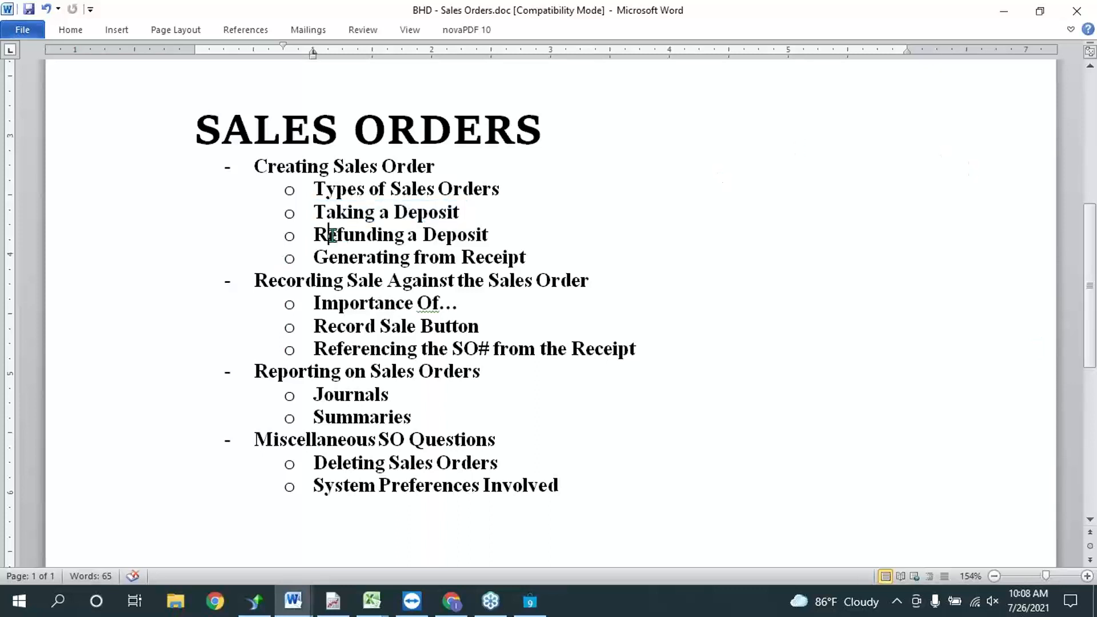
pyautogui.tripleClick(331, 234)
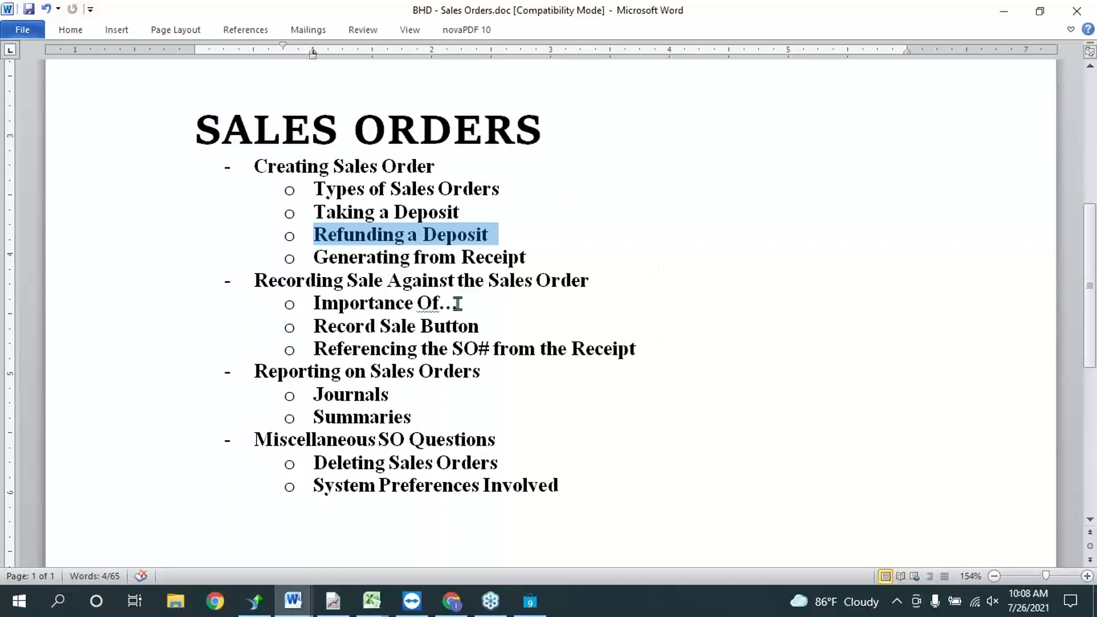
pyautogui.tripleClick(368, 258)
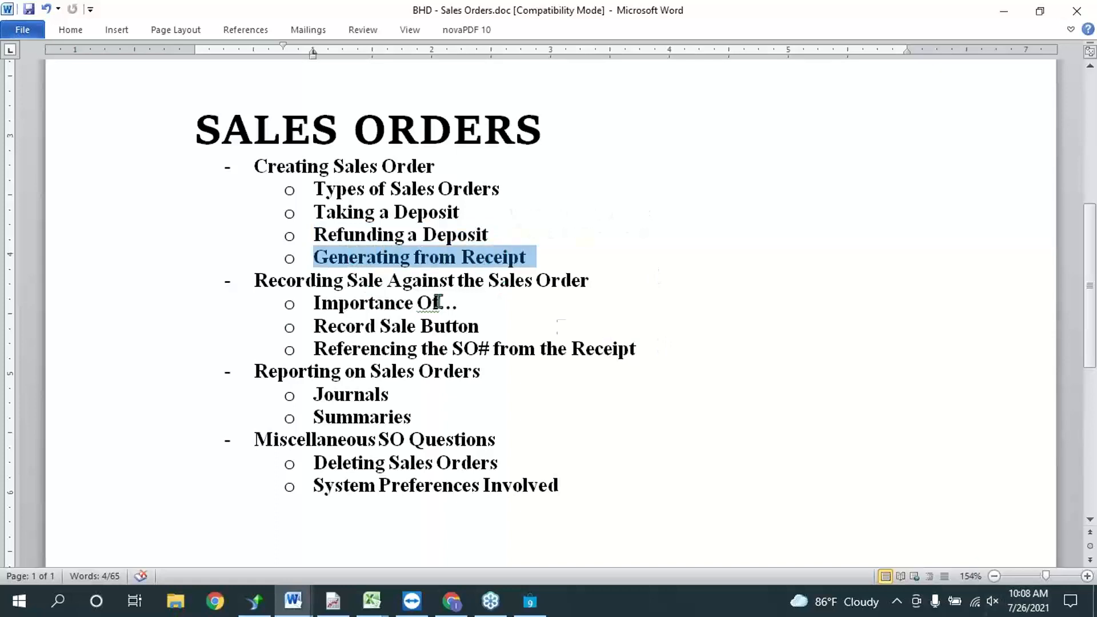
pyautogui.click(453, 211)
pyautogui.click(630, 355)
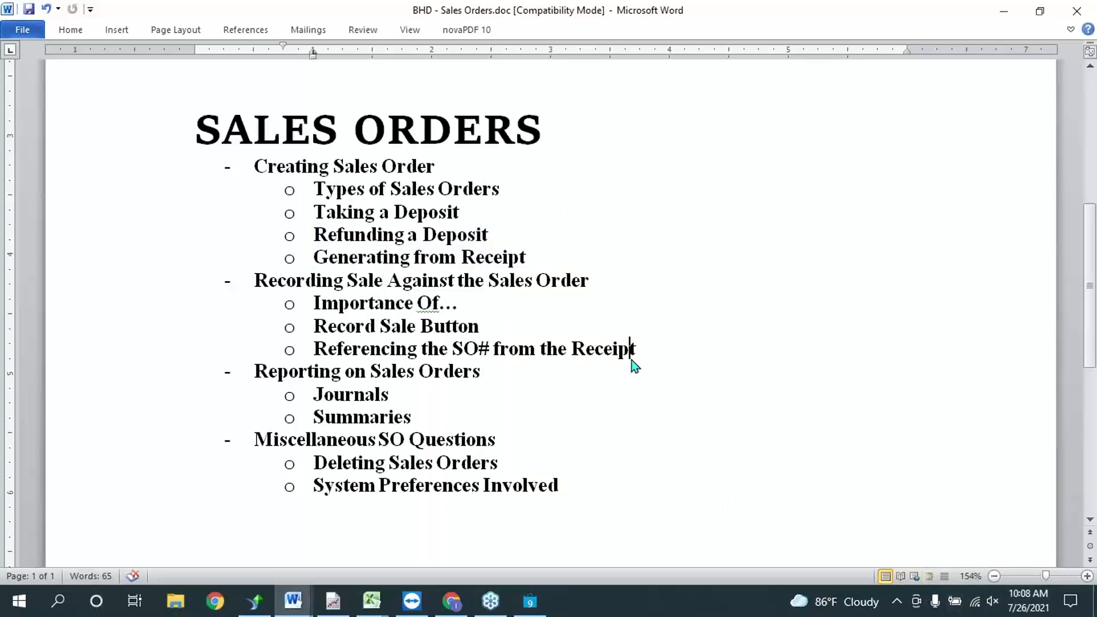
pyautogui.click(531, 599)
pyautogui.click(1064, 46)
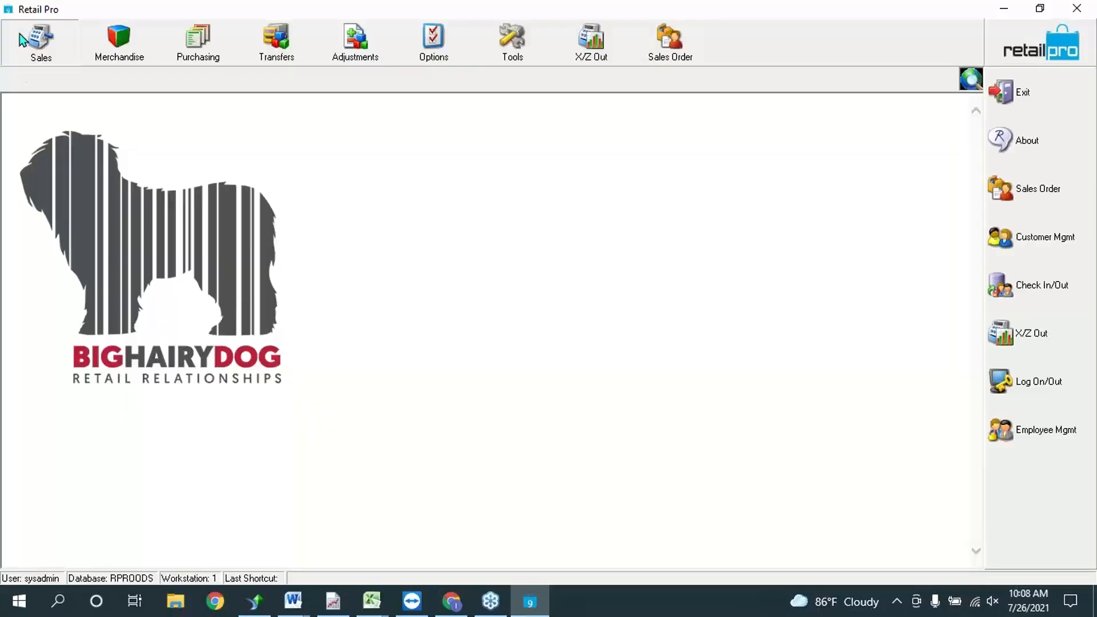
# Step: Open the Sales > Receipts area and start a new receipt
pyautogui.click(23, 40)
pyautogui.click(61, 86)
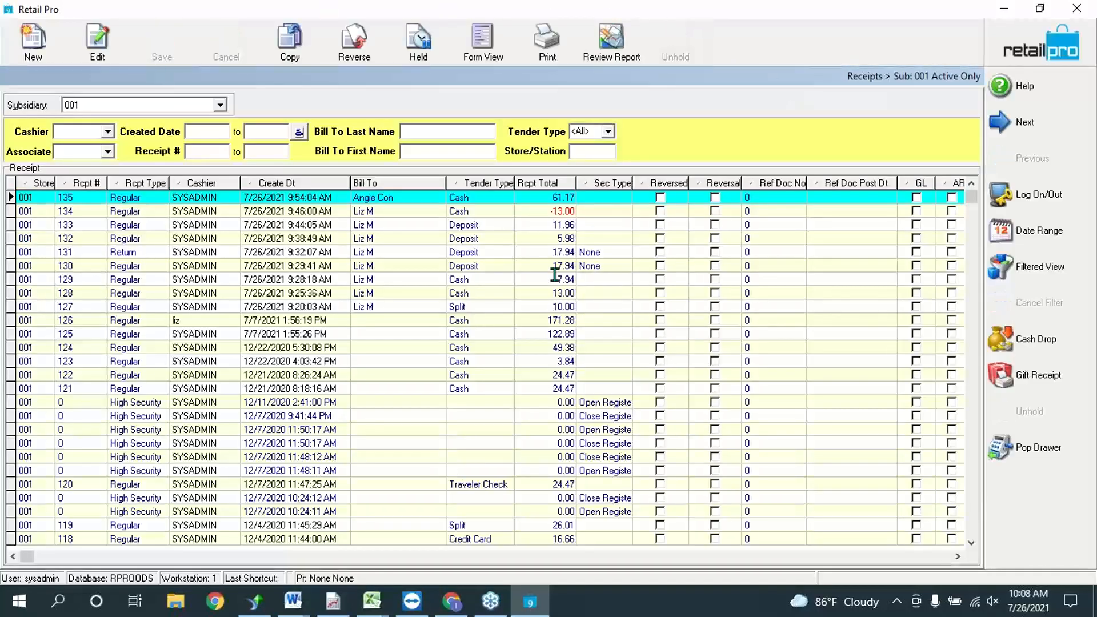
pyautogui.click(40, 50)
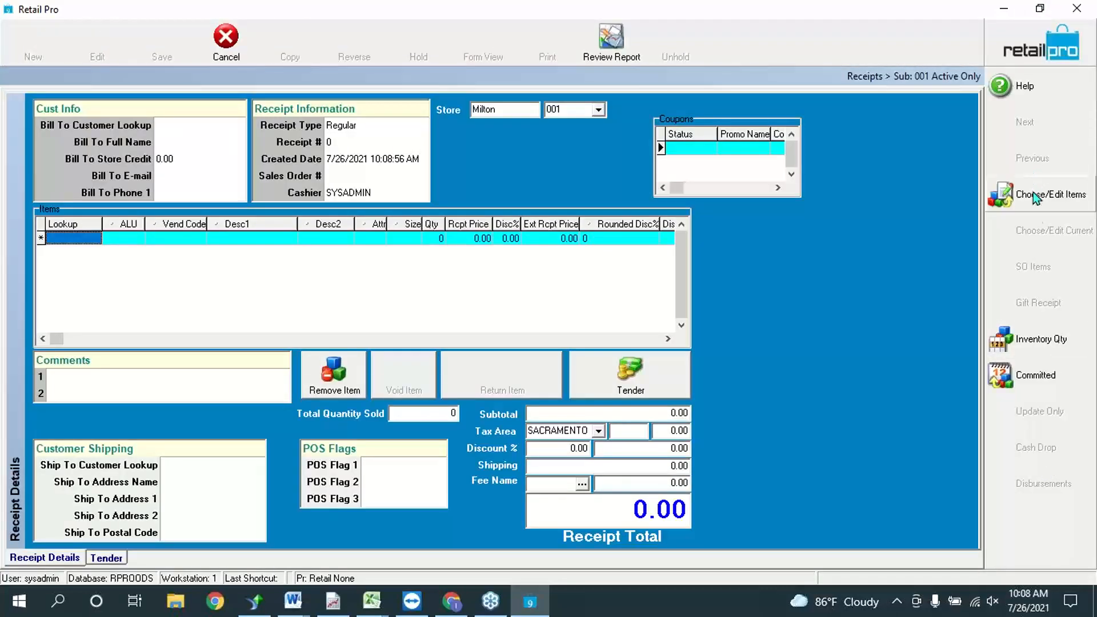
# Step: Cancel the new receipt and open the Menu Designer for the side toolbar
pyautogui.rightClick(1044, 534)
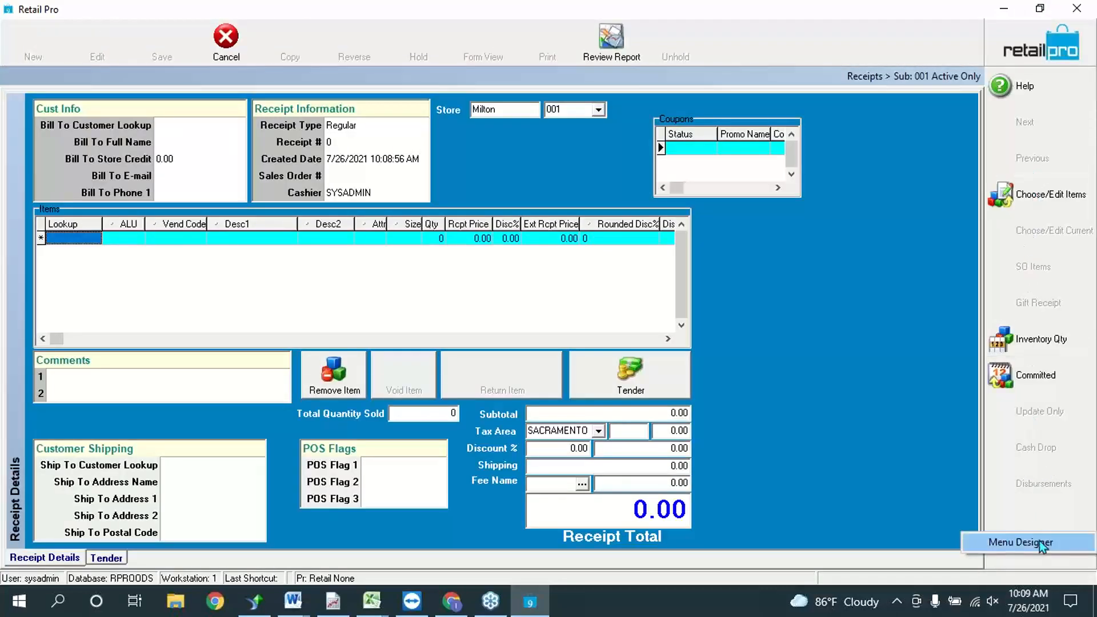
pyautogui.click(238, 55)
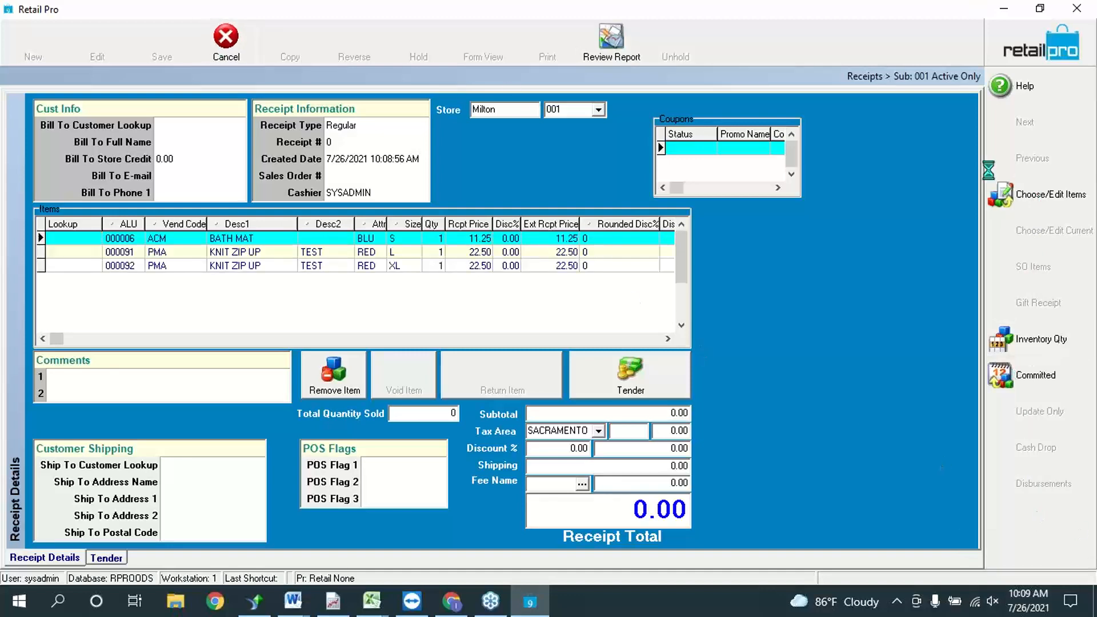
pyautogui.rightClick(1051, 538)
pyautogui.click(1047, 551)
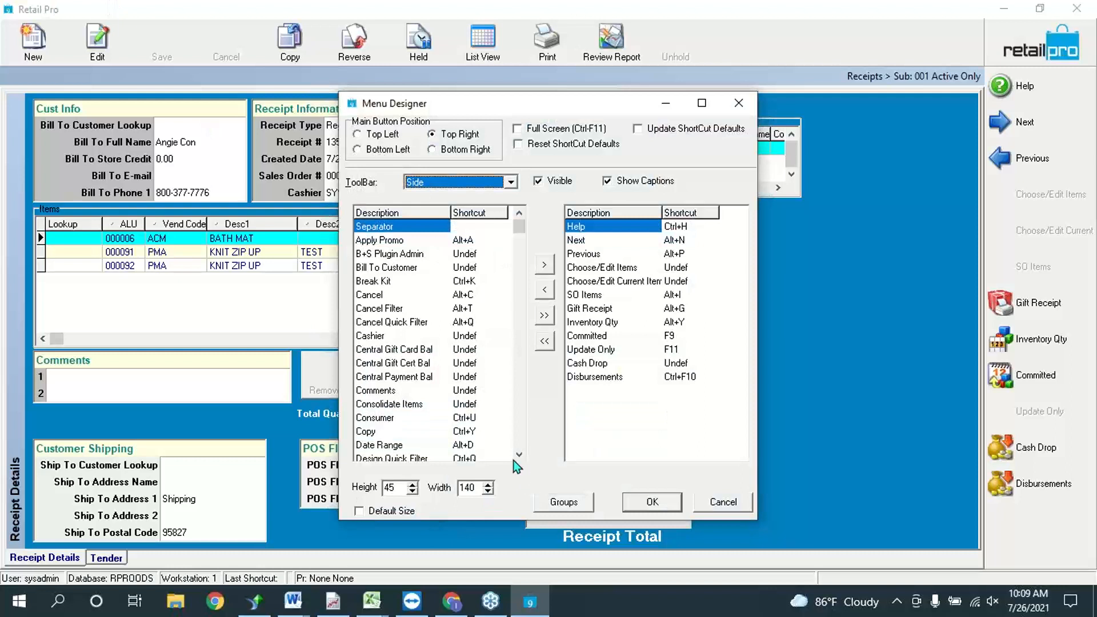
# Step: Add Generate SO to the receipt side toolbar in Menu Designer and apply the change
pyautogui.click(519, 455)
pyautogui.scroll(-4, 520, 459)
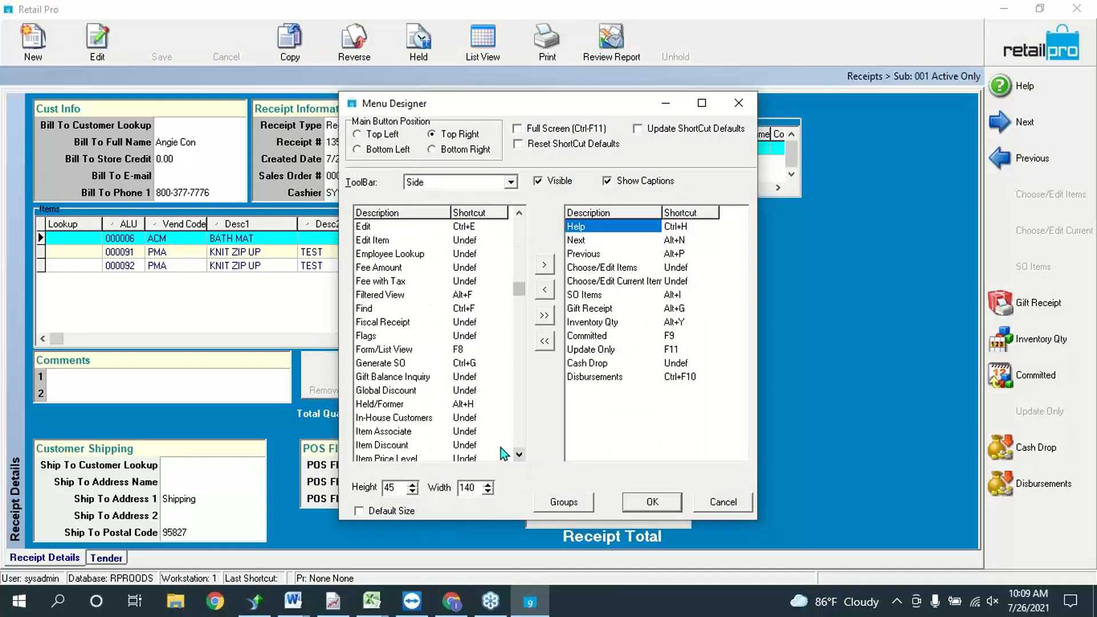
pyautogui.doubleClick(382, 366)
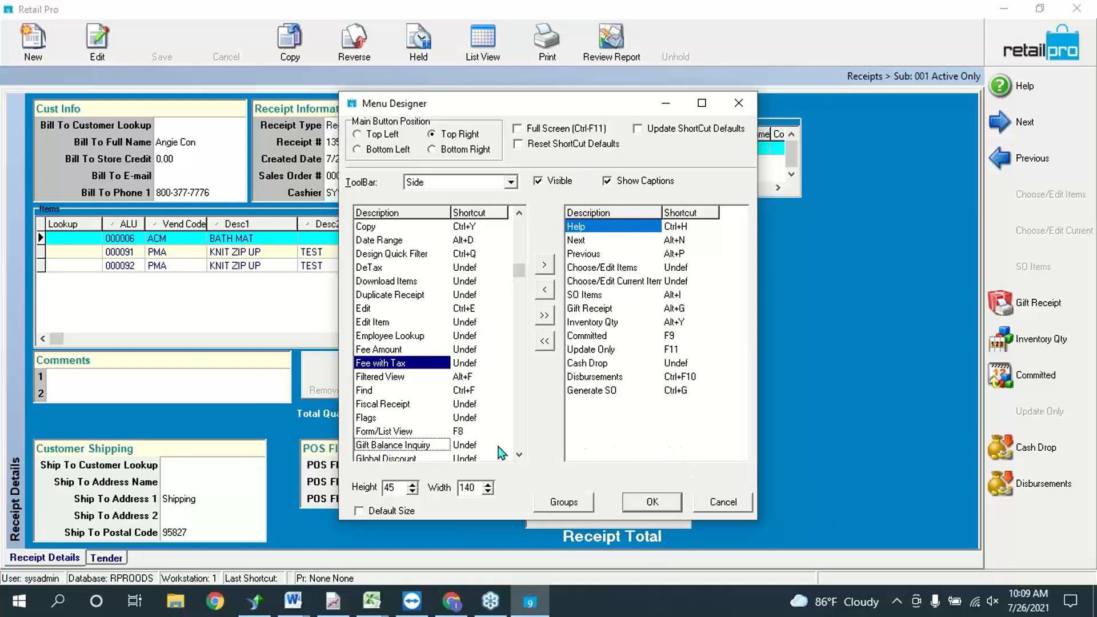
pyautogui.click(604, 392)
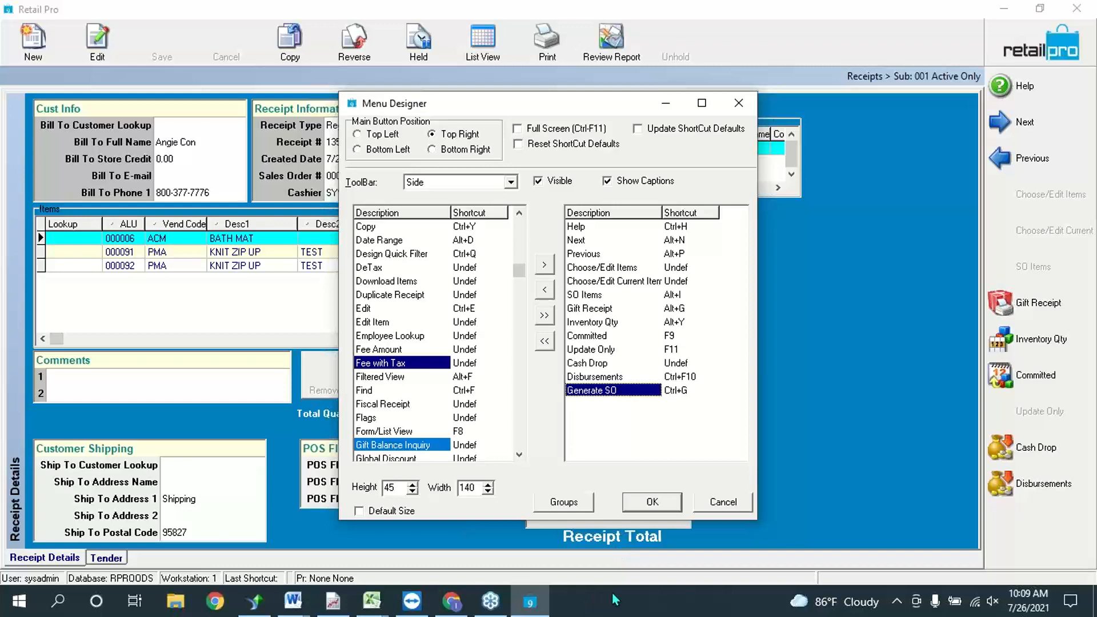
pyautogui.click(651, 501)
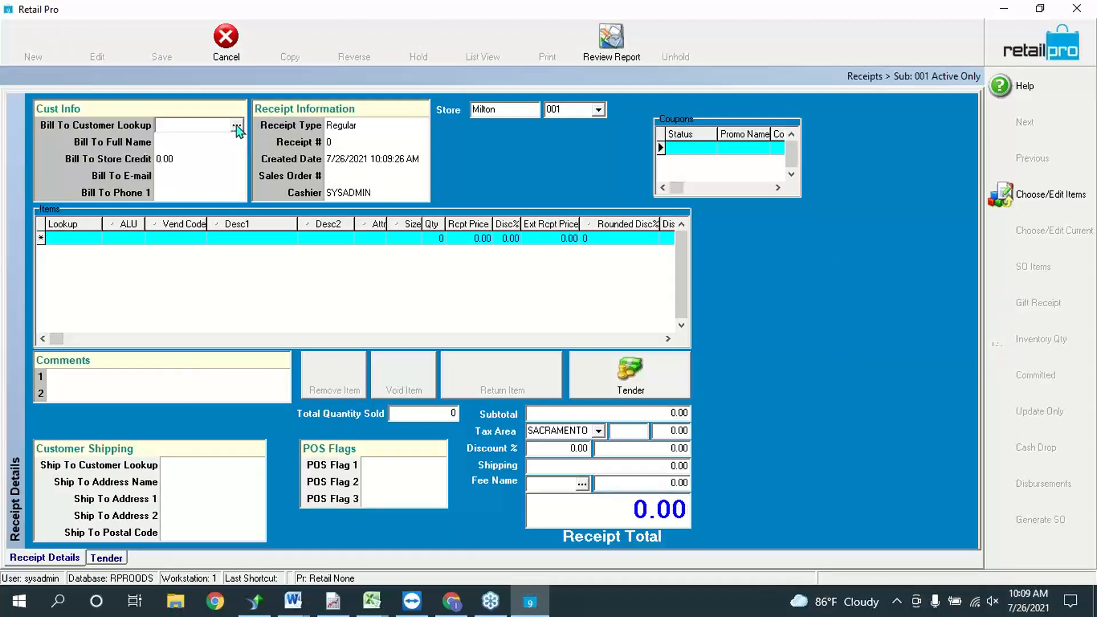
# Step: Add KNIT ZIP UP items 000082 and 000087, quantity 1 each, to the receipt
pyautogui.click(79, 269)
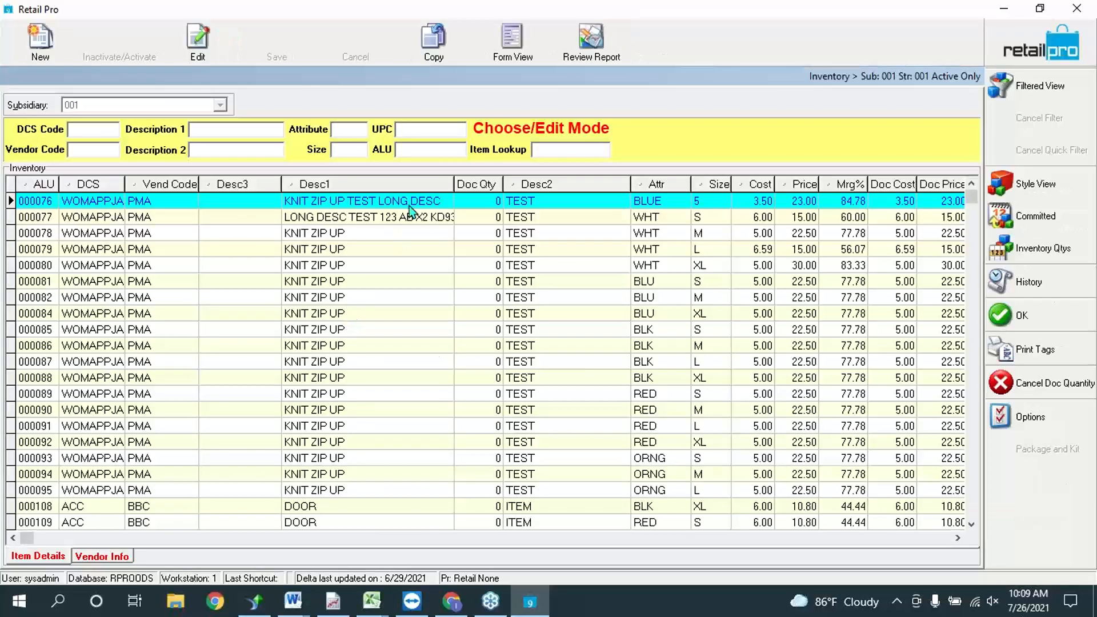
pyautogui.click(481, 298)
pyautogui.write('1')
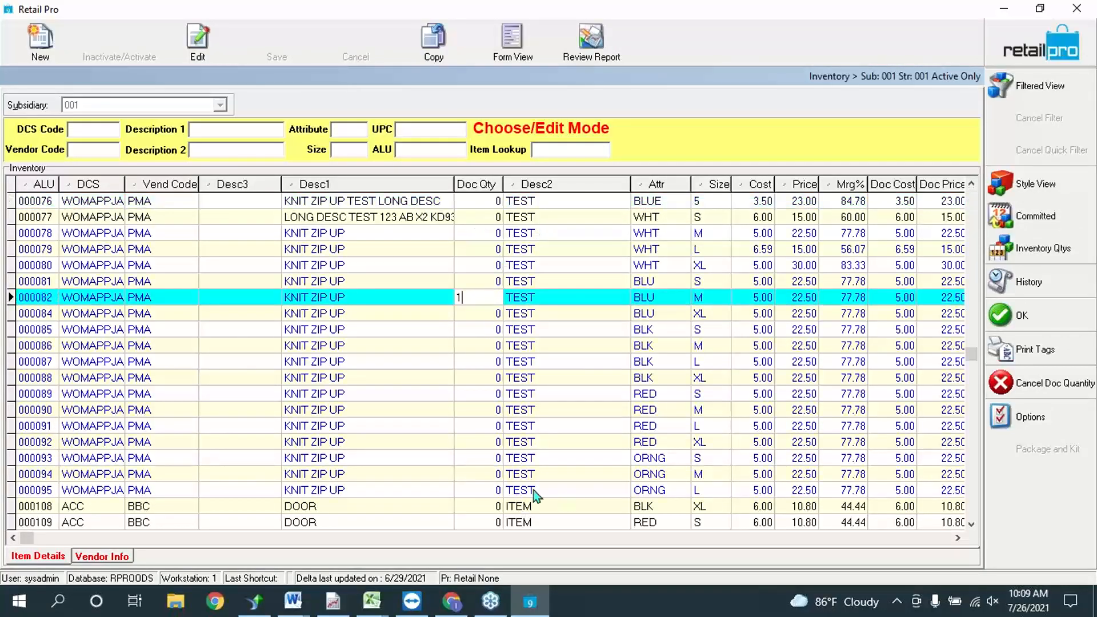
pyautogui.click(498, 367)
pyautogui.write('1')
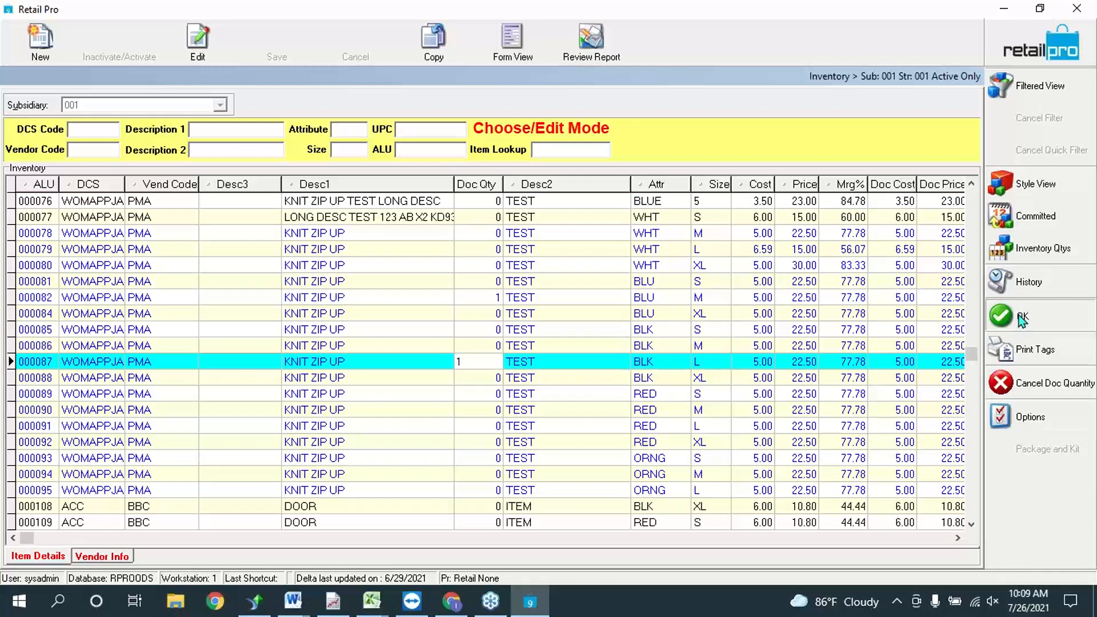
pyautogui.press('Return')
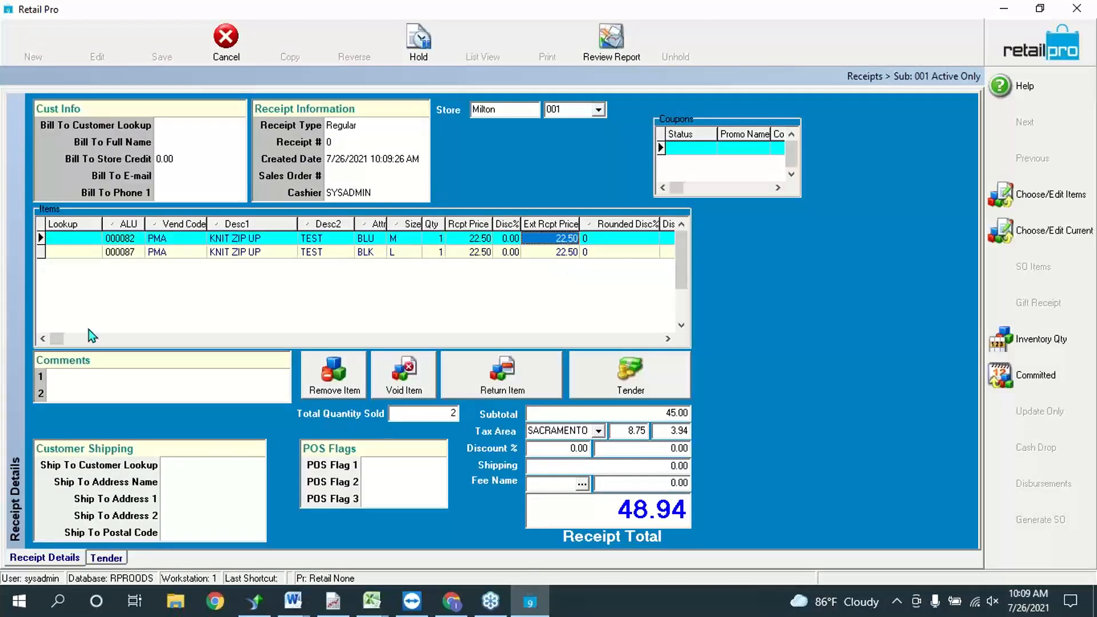
# Step: Bill the receipt to a customer picked from the full customer list after a failed name search
pyautogui.click(222, 130)
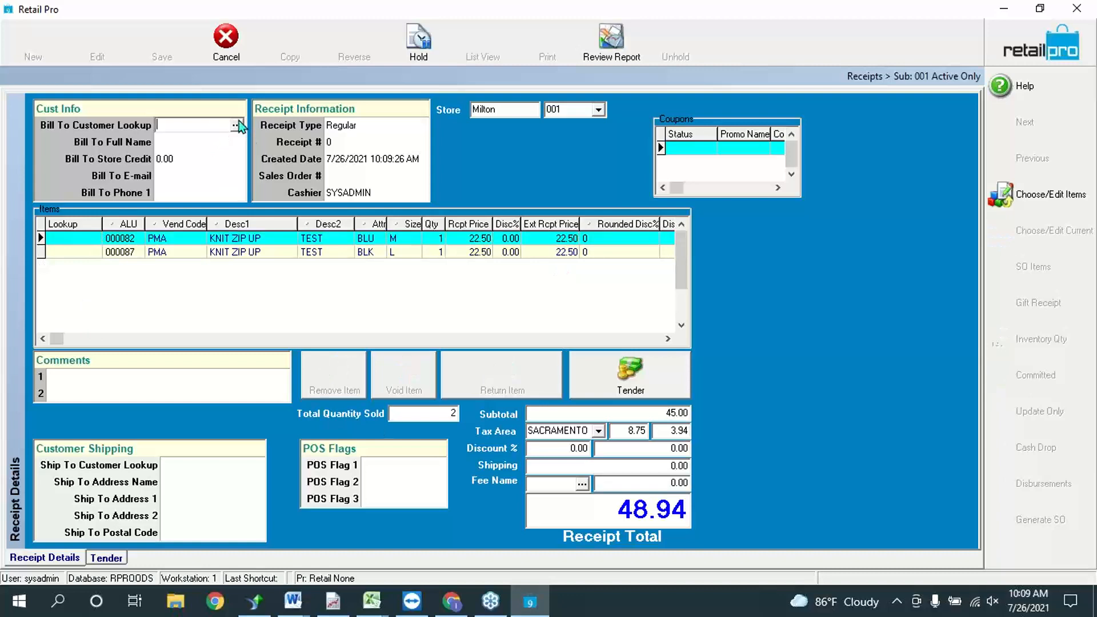
pyautogui.write('molly')
pyautogui.press('Return')
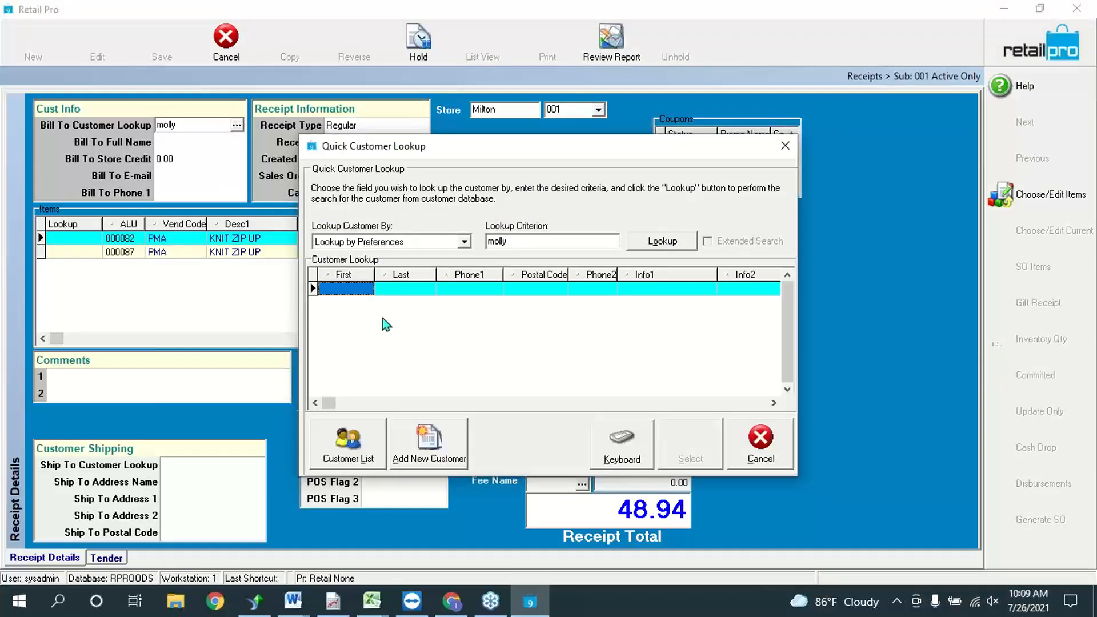
pyautogui.click(761, 446)
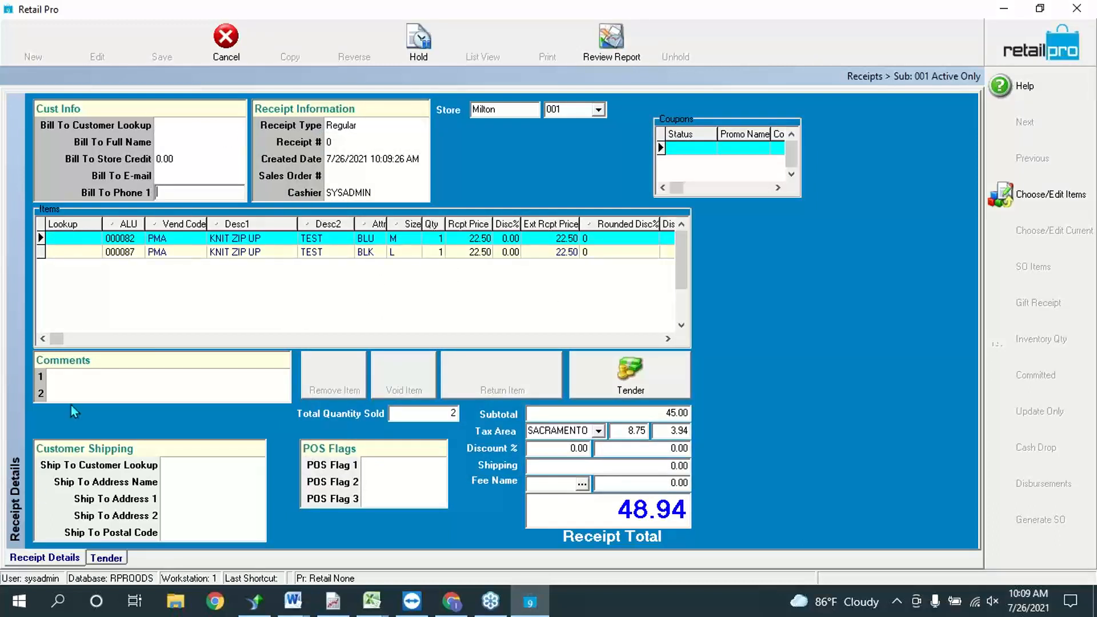
pyautogui.click(227, 127)
pyautogui.press('Down')
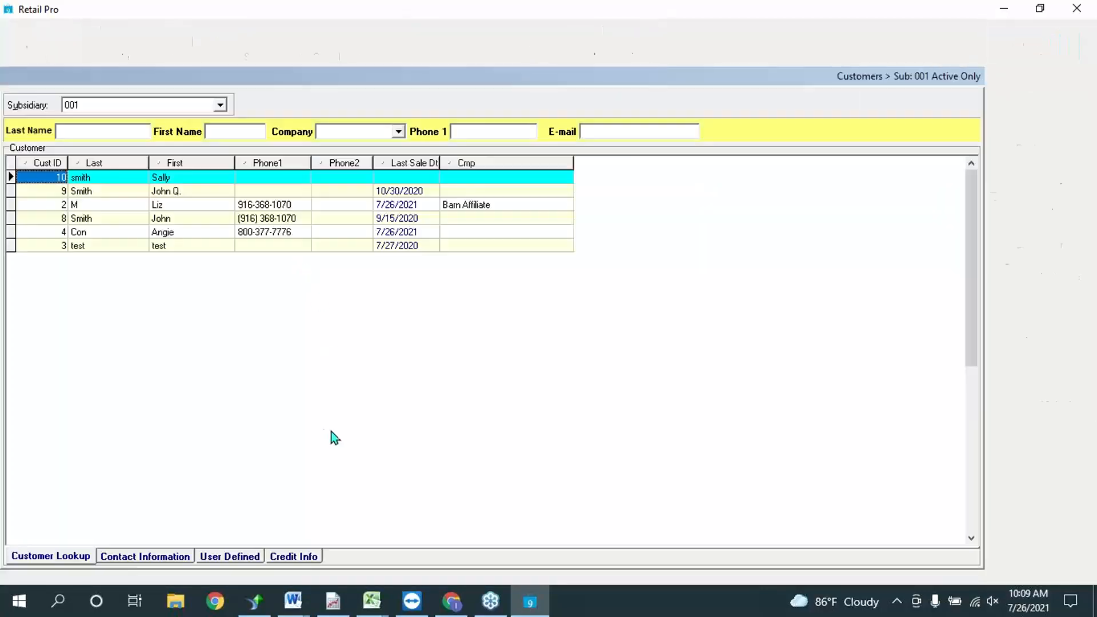
pyautogui.click(158, 222)
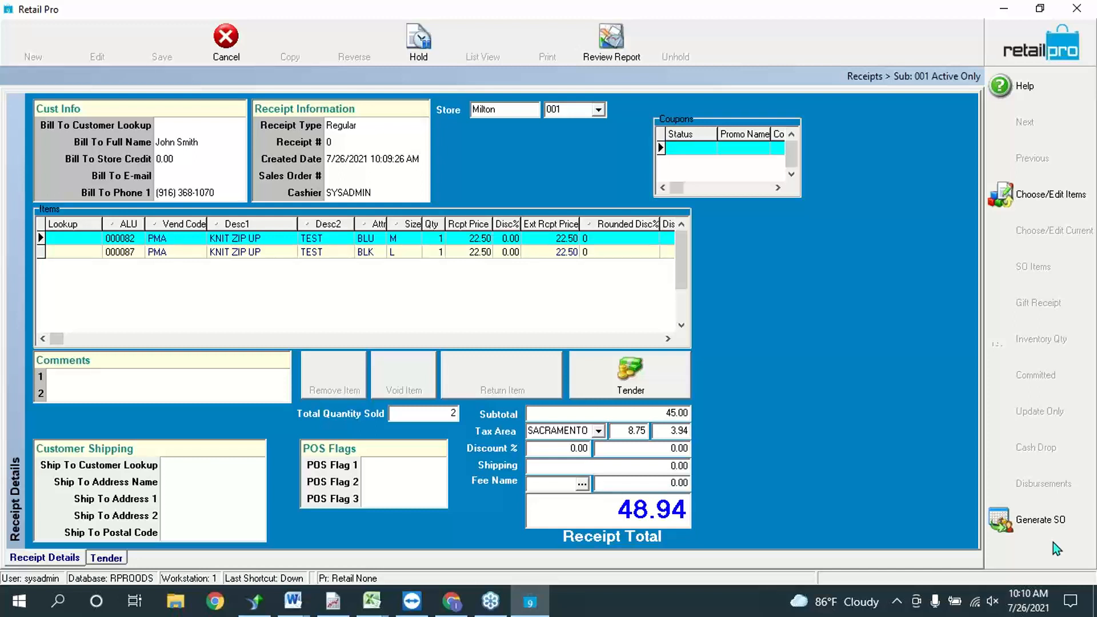
# Step: Change both KNIT ZIP UP quantities to 6 (total 293.63) and generate a sales order
pyautogui.click(452, 243)
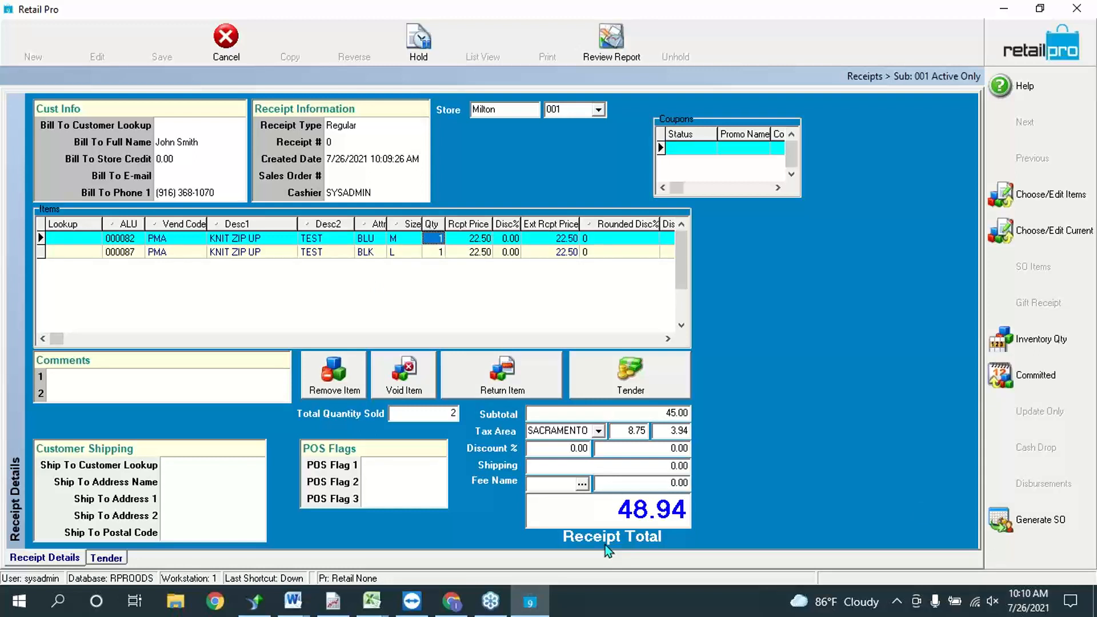
pyautogui.write('6')
pyautogui.press('Down')
pyautogui.write('6')
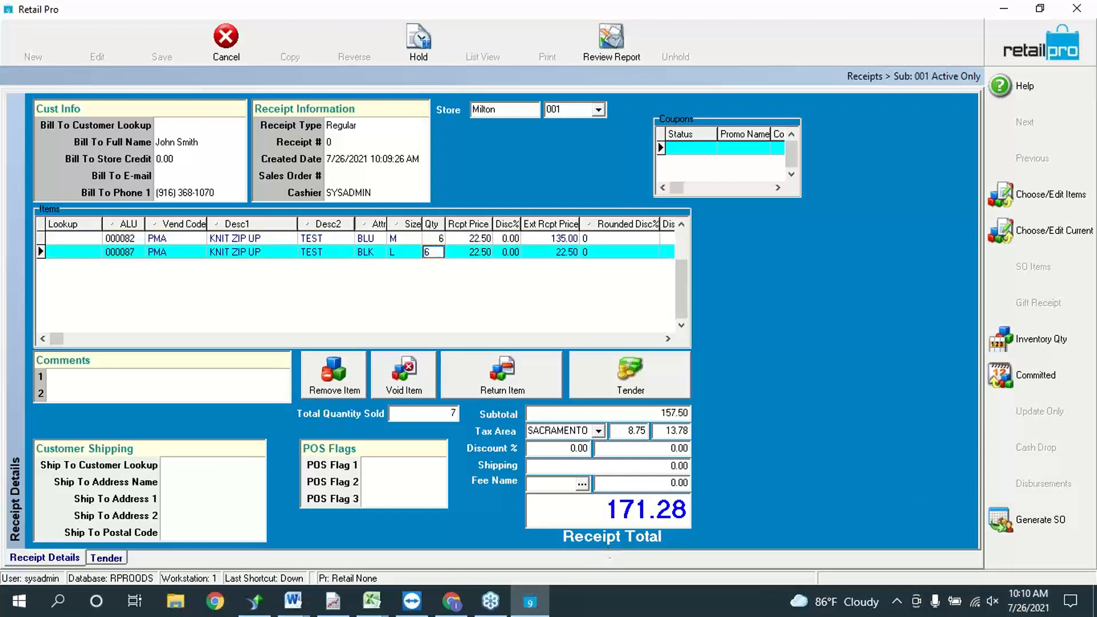
pyautogui.press('Up')
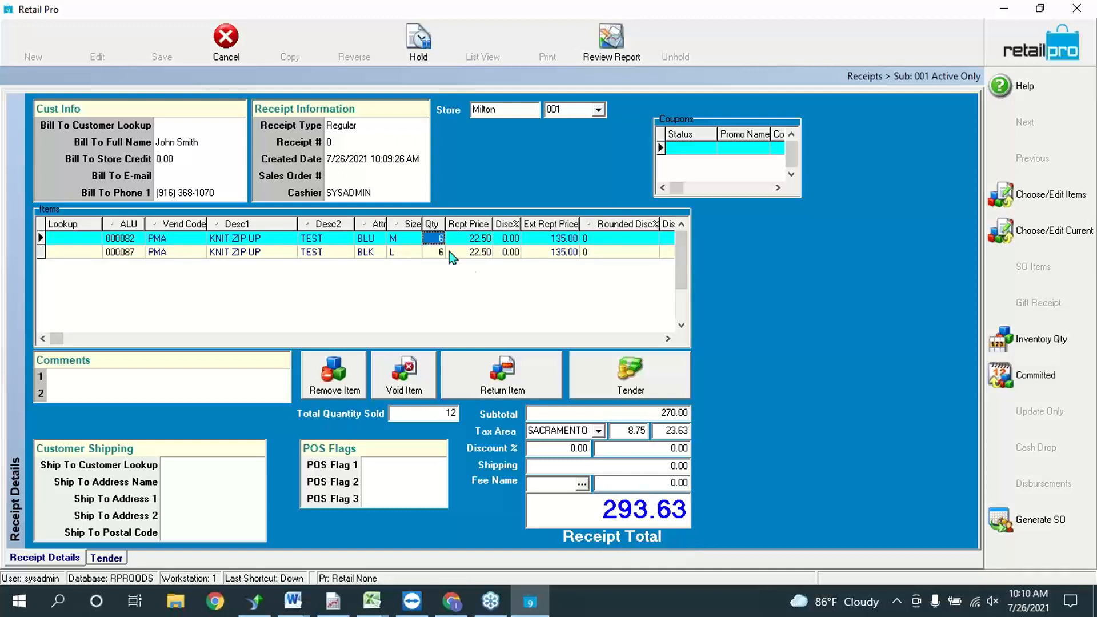
pyautogui.click(449, 251)
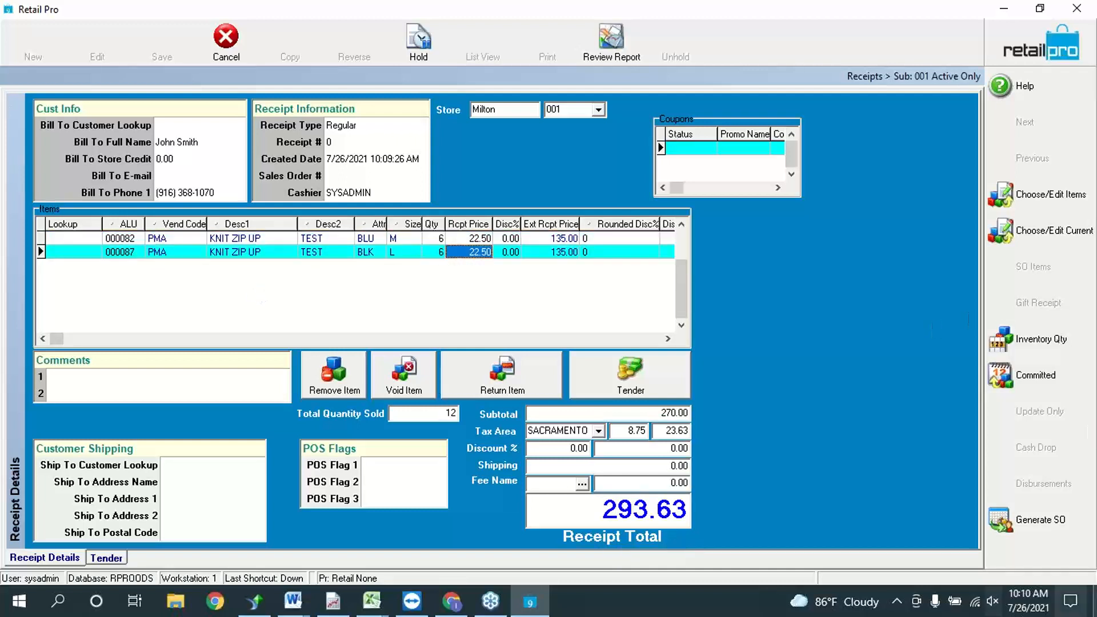
pyautogui.click(1018, 520)
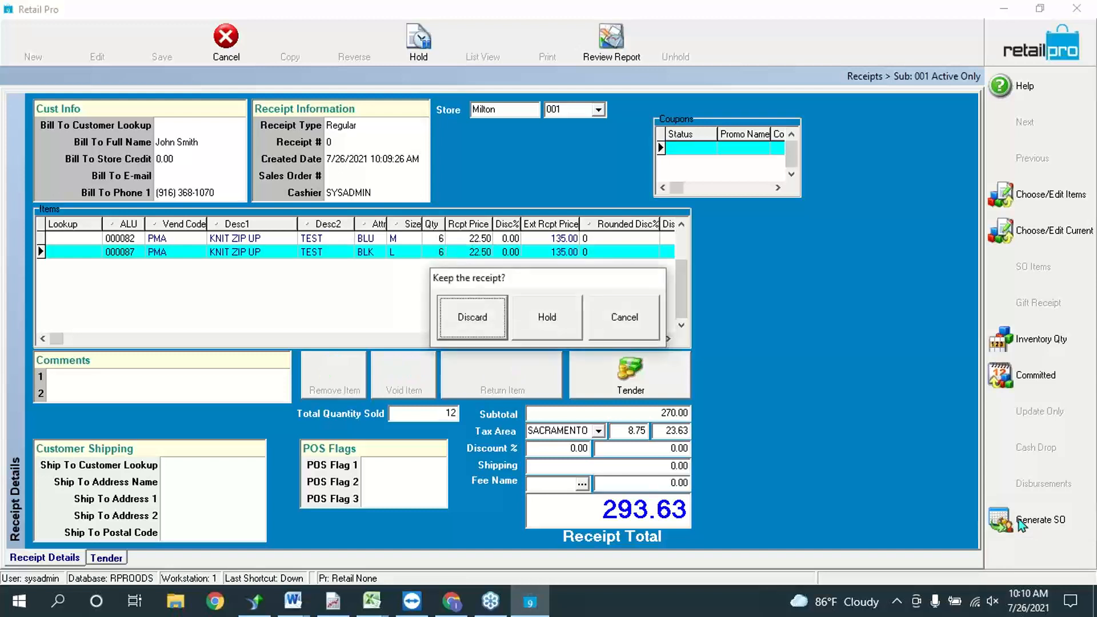
# Step: Discard the receipt and make a customer order with the 146.82 minimum deposit
pyautogui.click(473, 315)
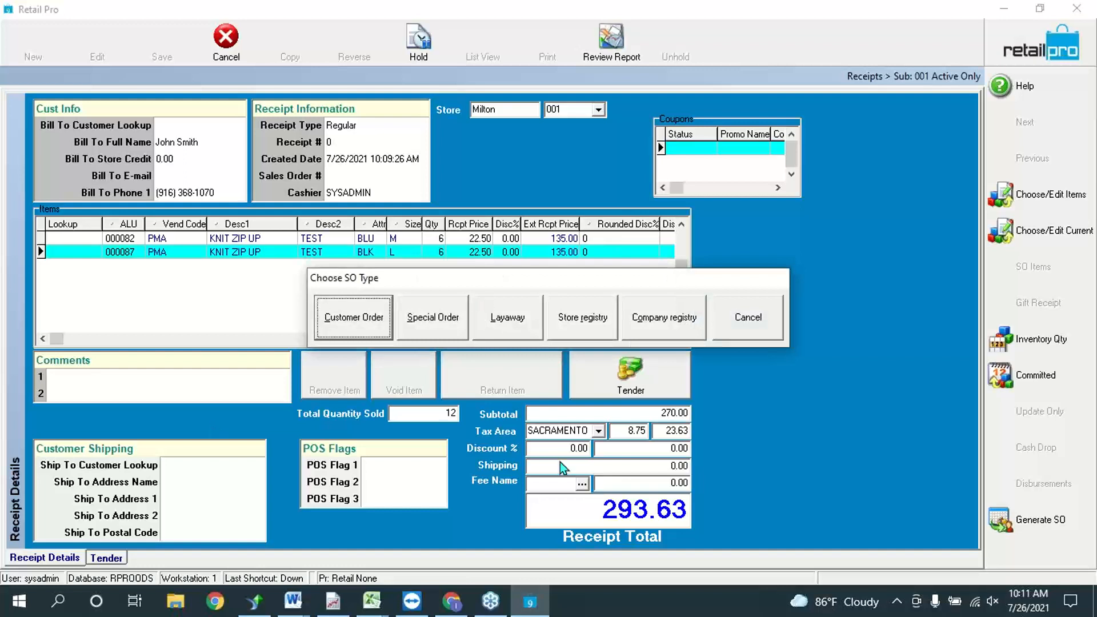
pyautogui.click(356, 320)
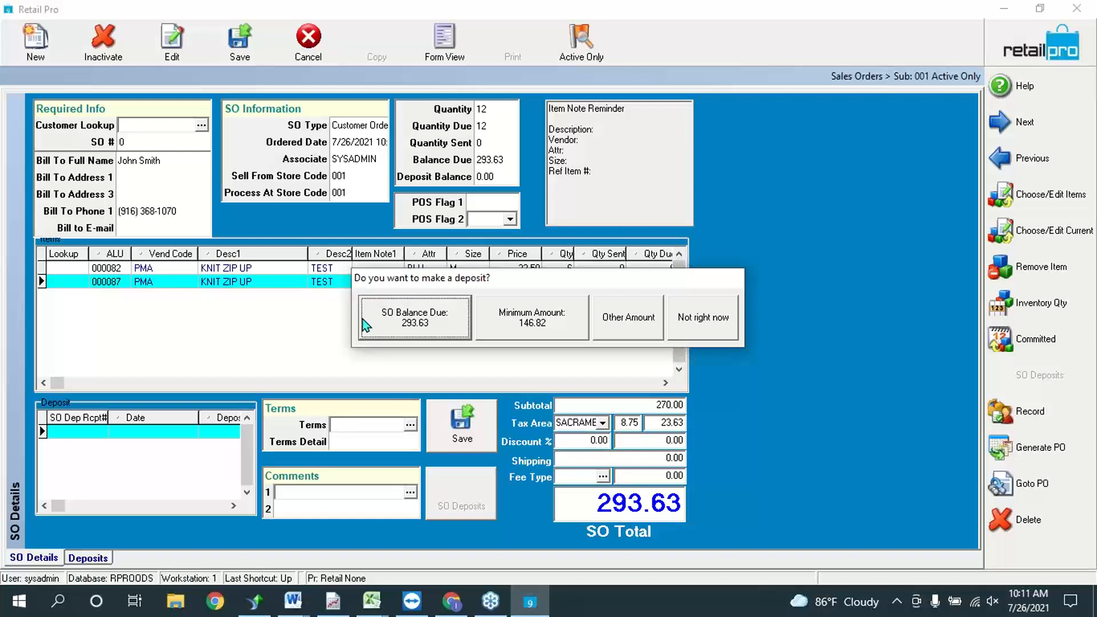
pyautogui.click(549, 321)
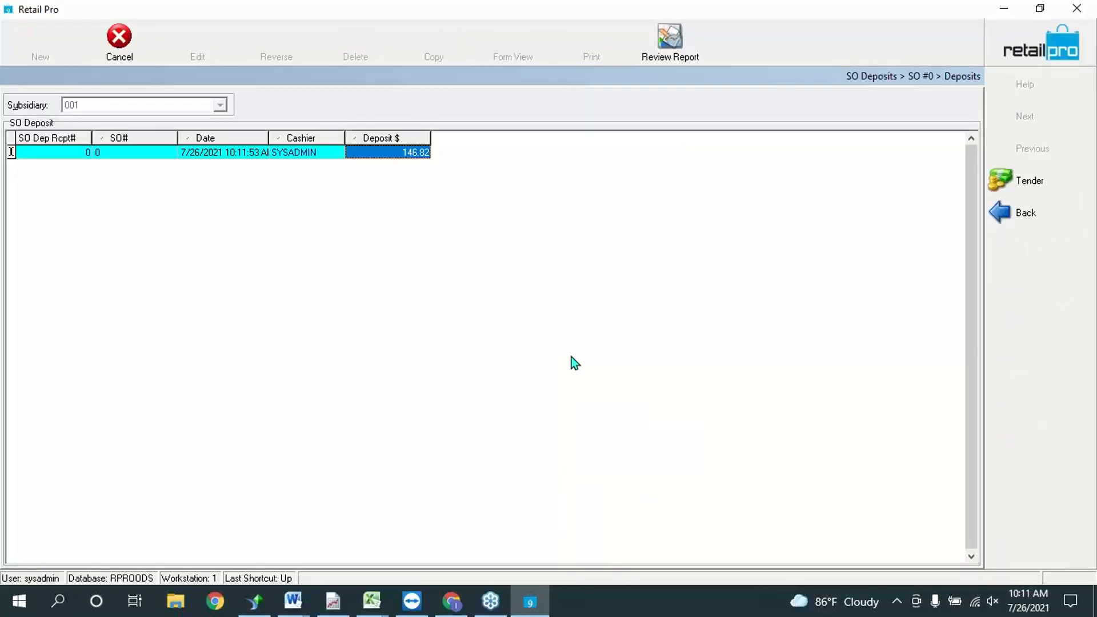
# Step: Pay the 146.82 deposit by VISA credit card
pyautogui.click(1033, 185)
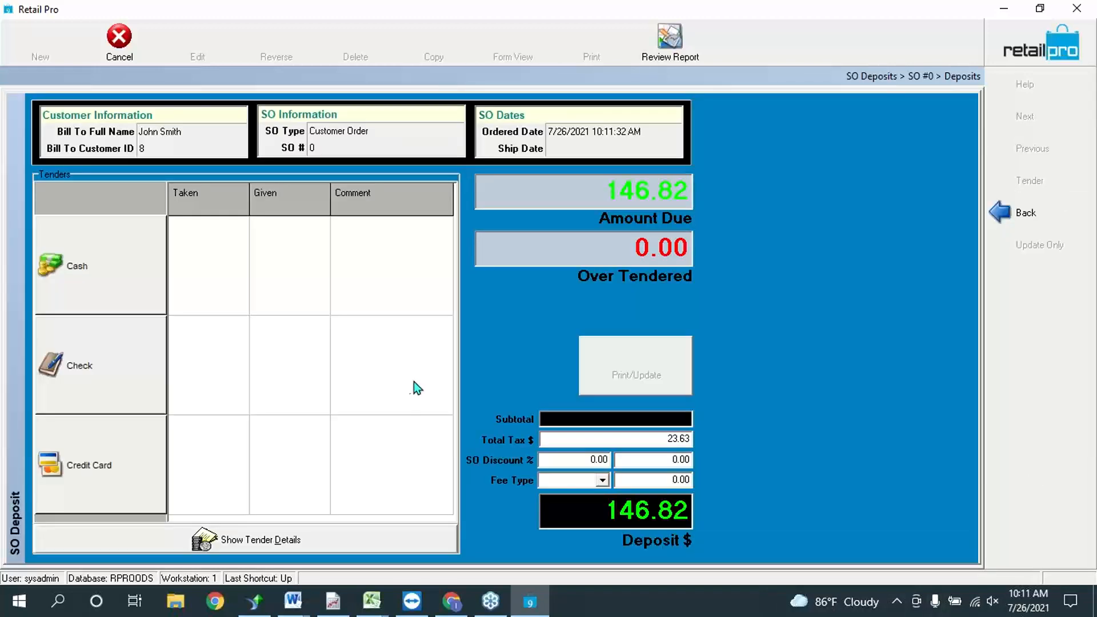
pyautogui.click(99, 481)
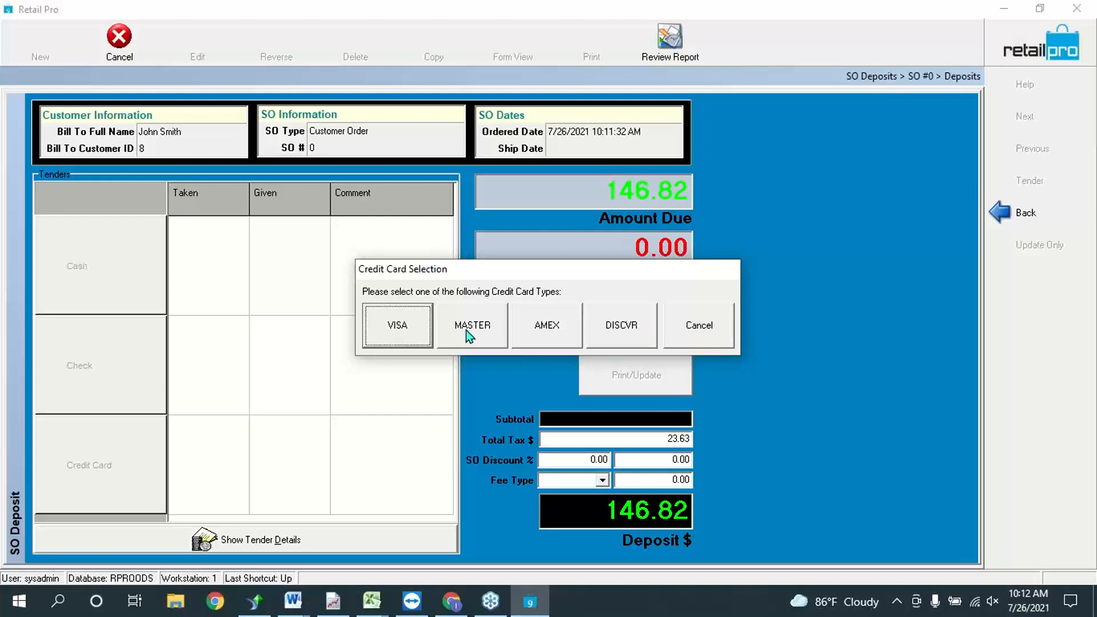
pyautogui.click(423, 334)
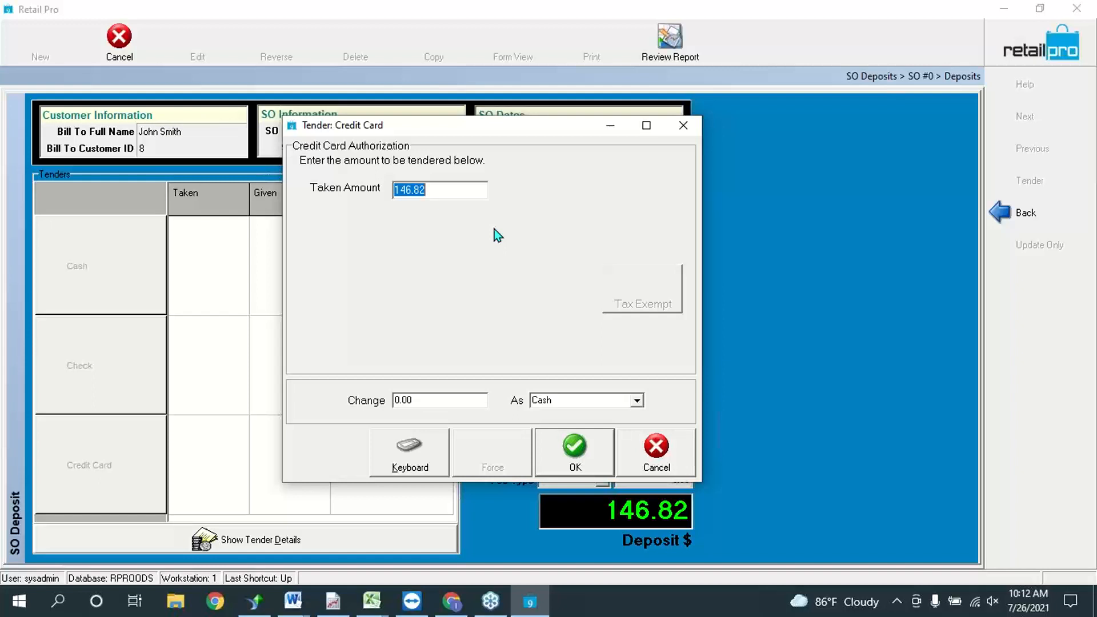
pyautogui.click(568, 448)
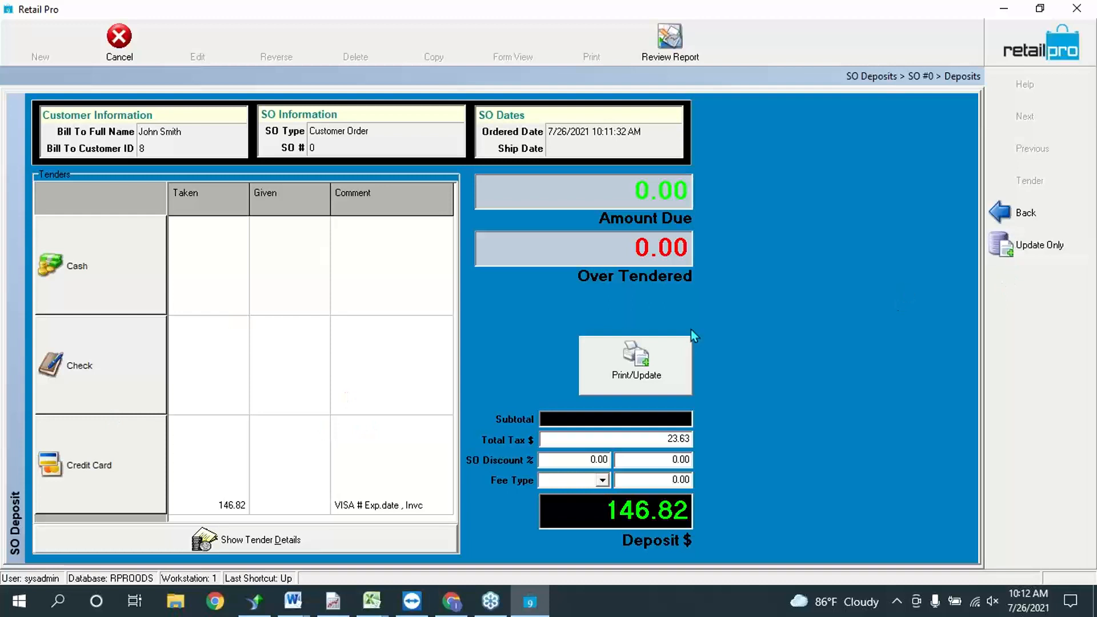
# Step: Preview the deposit receipt with the BHDSODep layout, then close it without saving the report
pyautogui.click(583, 378)
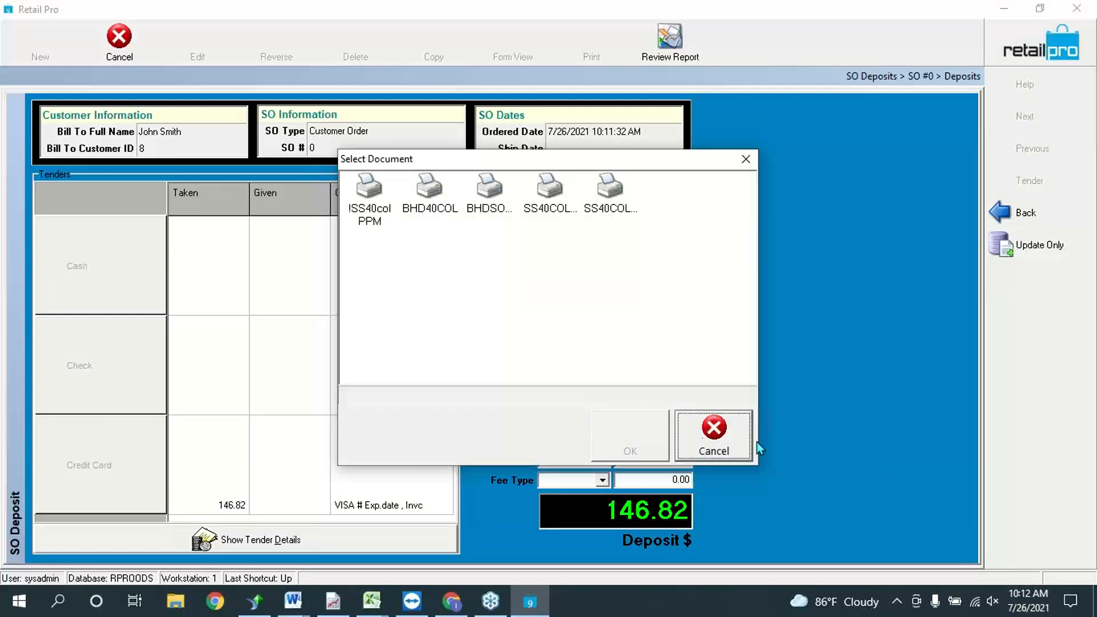
pyautogui.click(505, 219)
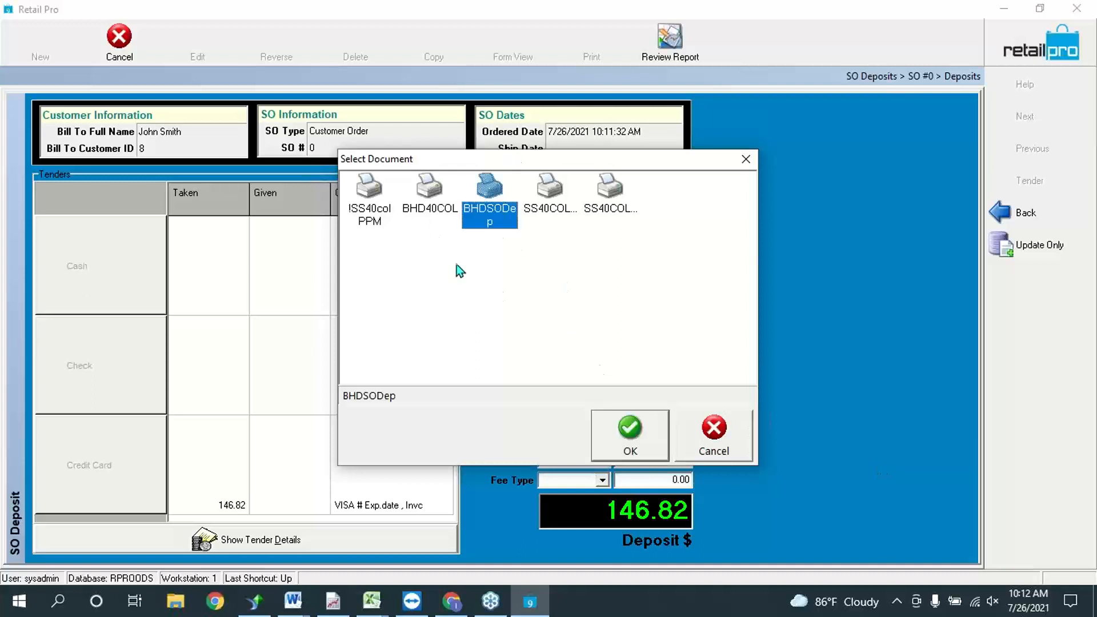
pyautogui.click(650, 441)
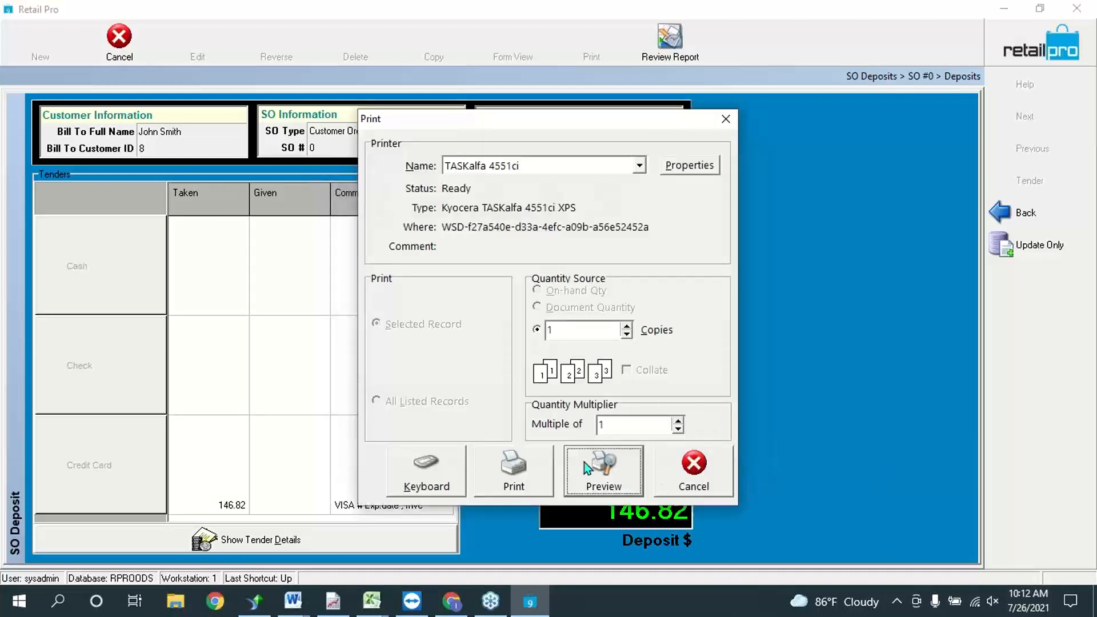
pyautogui.click(608, 475)
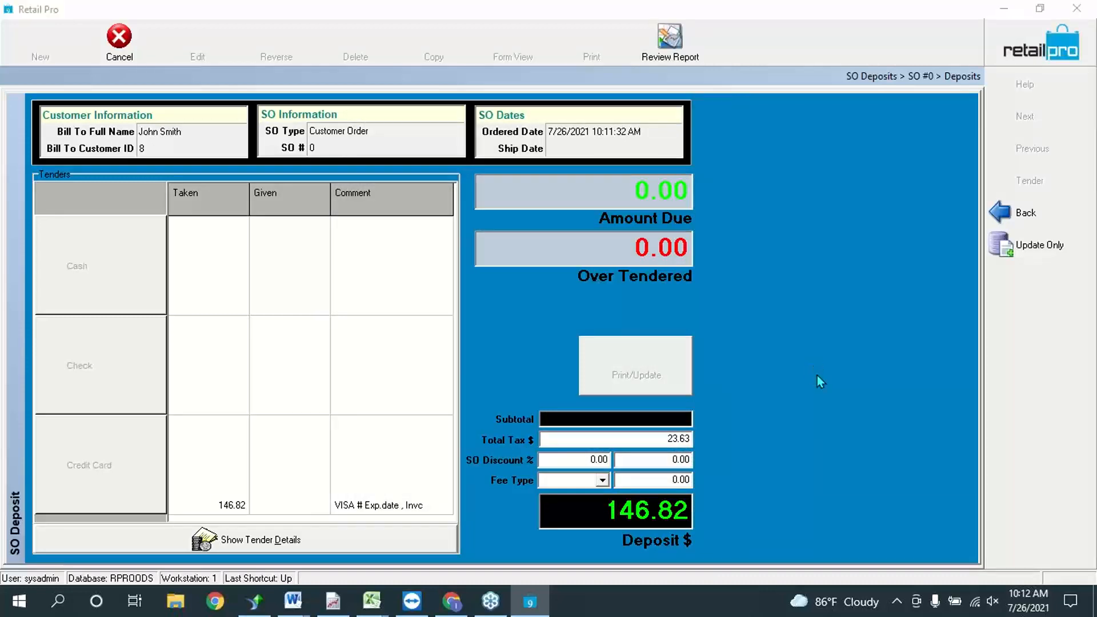
pyautogui.scroll(-3, 537, 226)
pyautogui.scroll(-2, 538, 224)
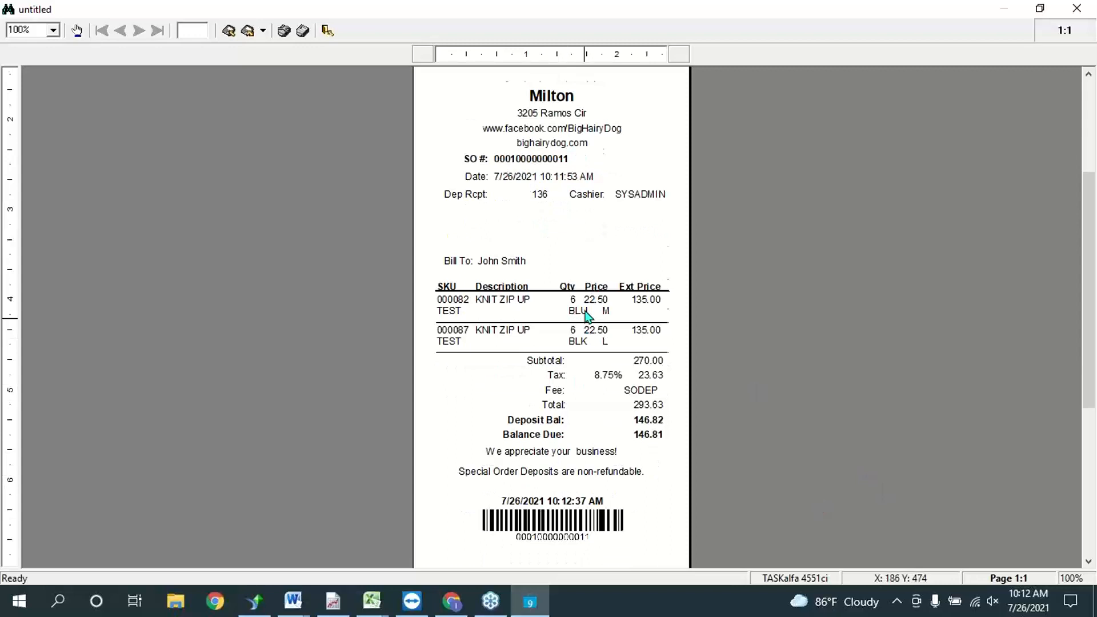
pyautogui.scroll(-2, 577, 342)
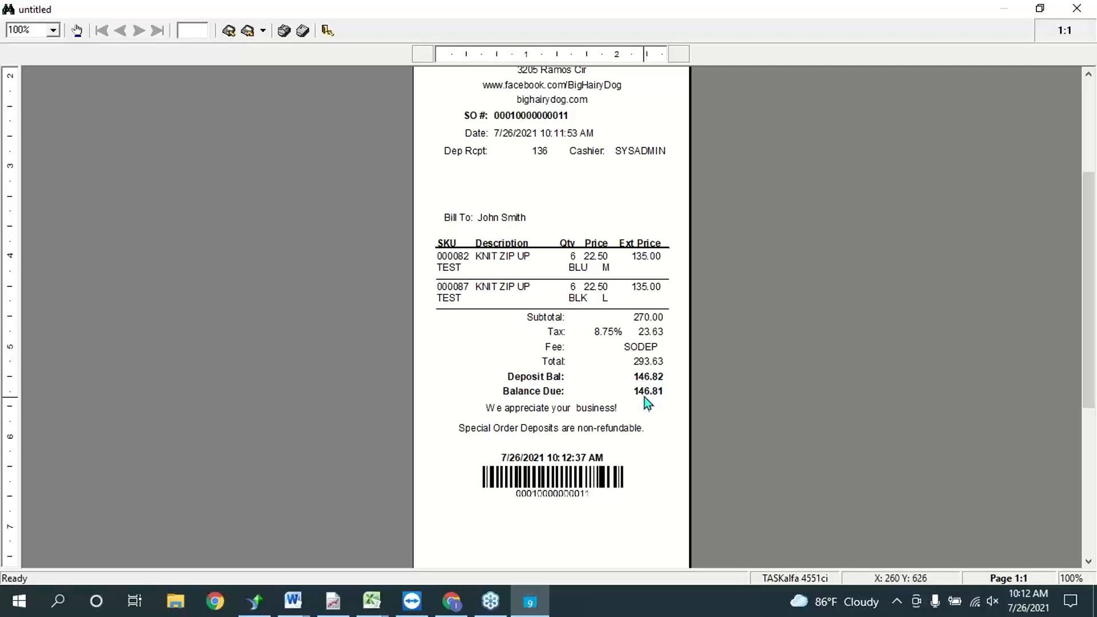
pyautogui.scroll(-2, 631, 325)
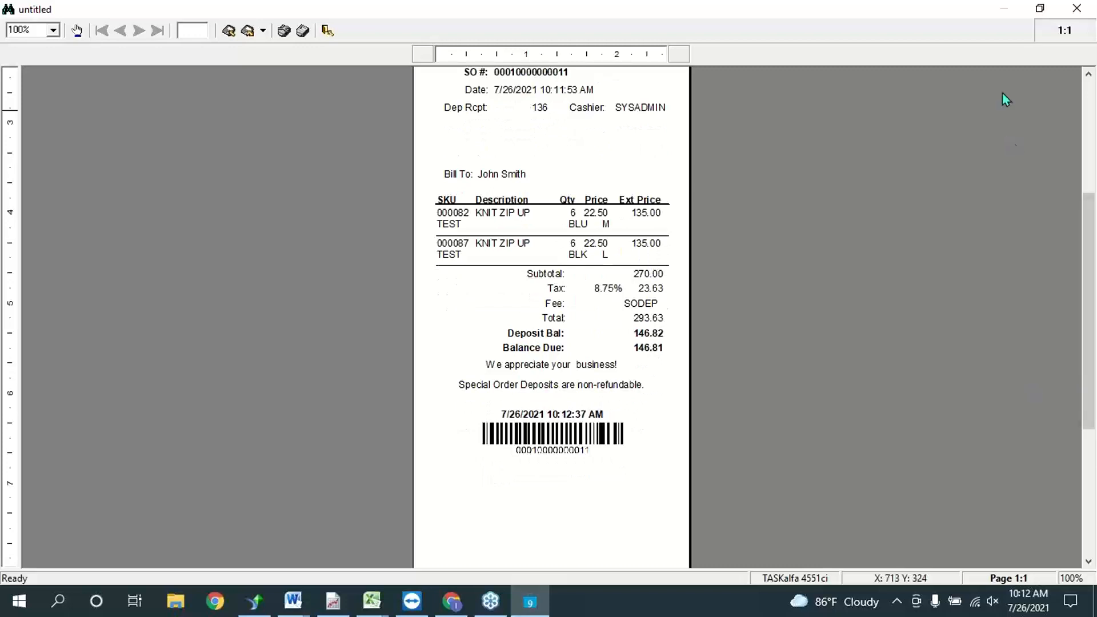
pyautogui.click(1076, 8)
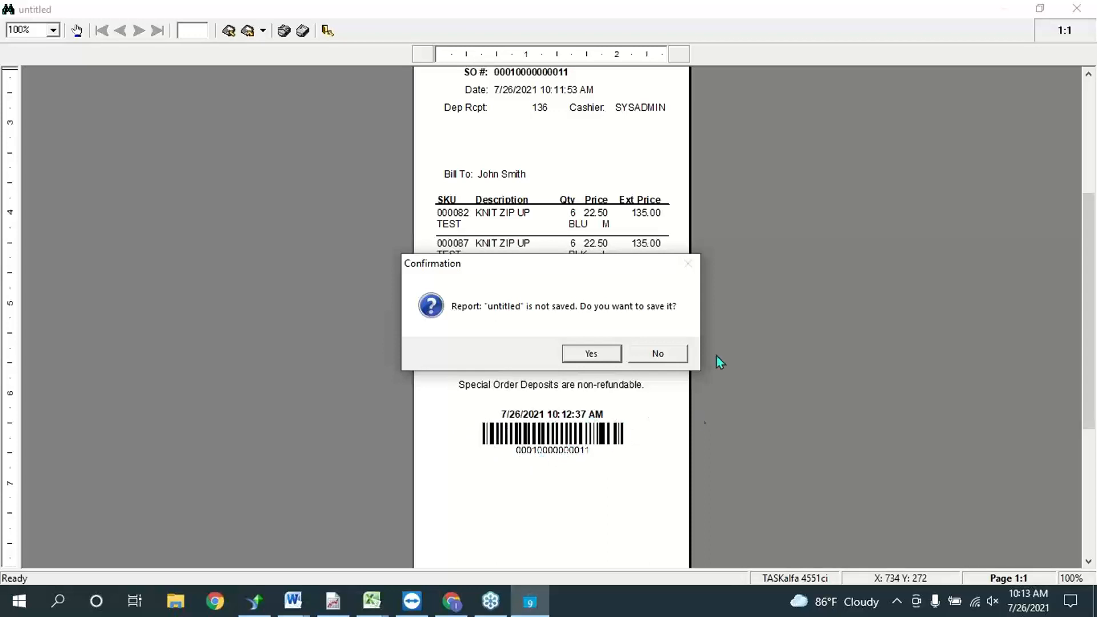
pyautogui.click(602, 354)
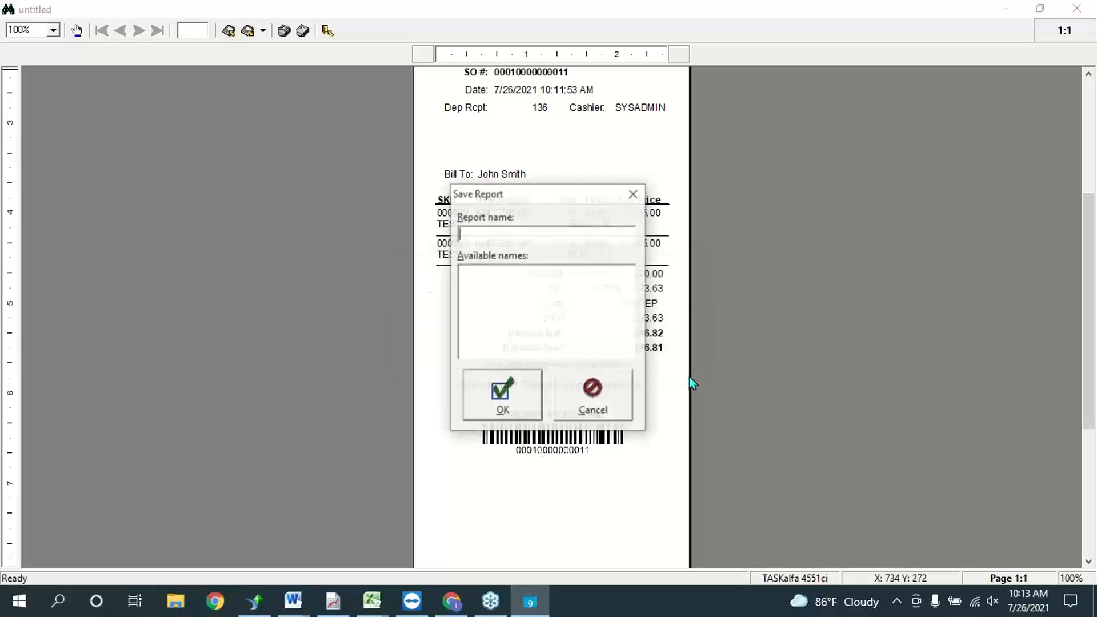
pyautogui.click(594, 400)
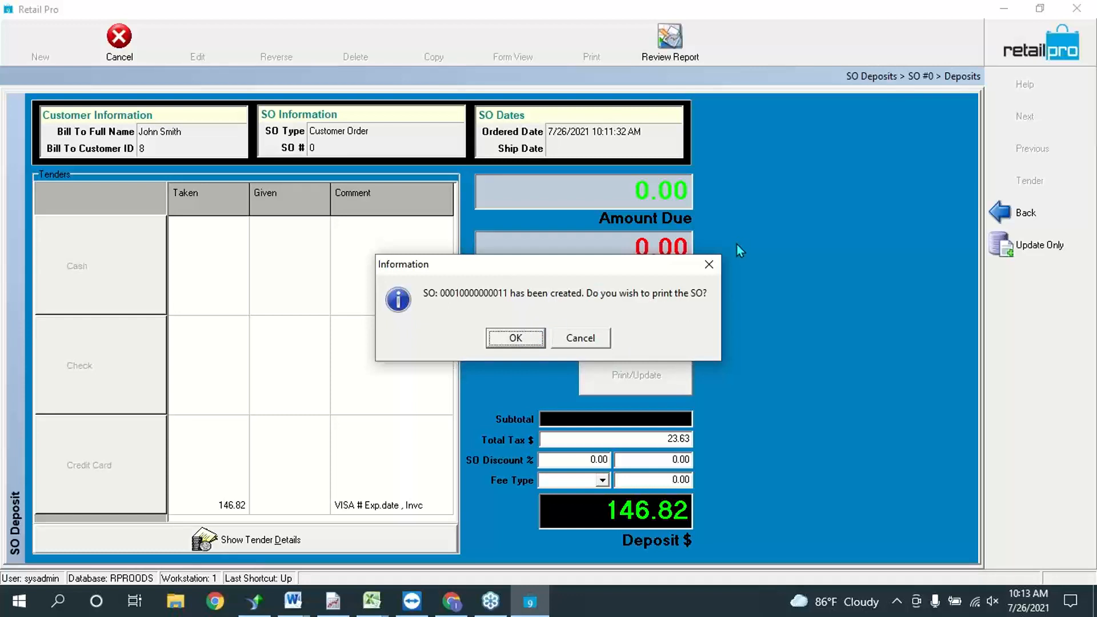
# Step: Decline printing the sales order and cancel a blank new receipt
pyautogui.click(588, 339)
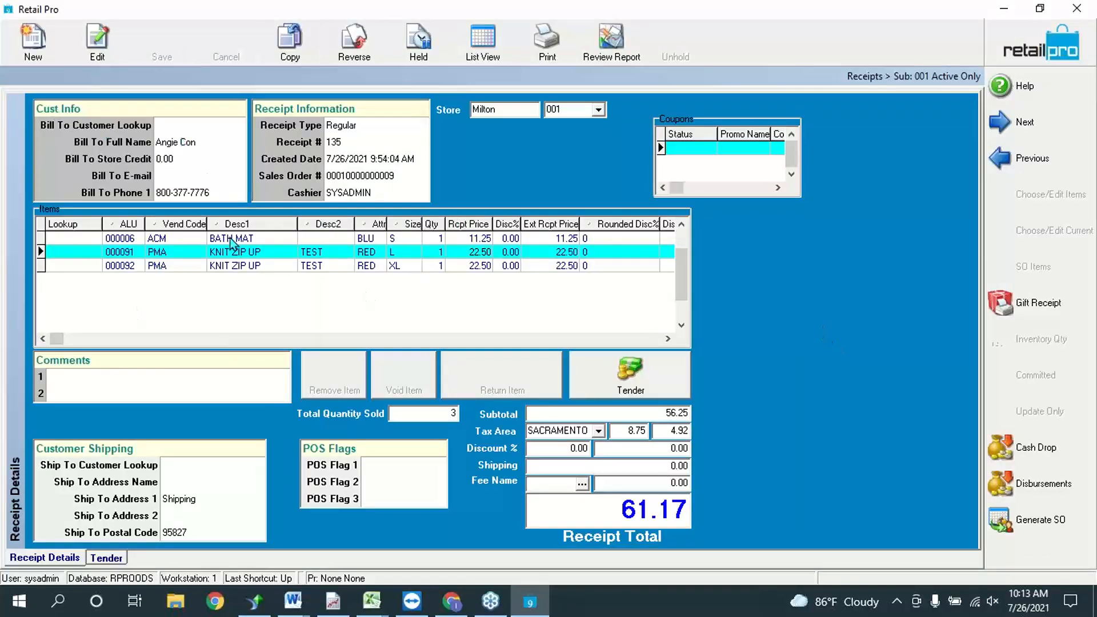
pyautogui.click(33, 40)
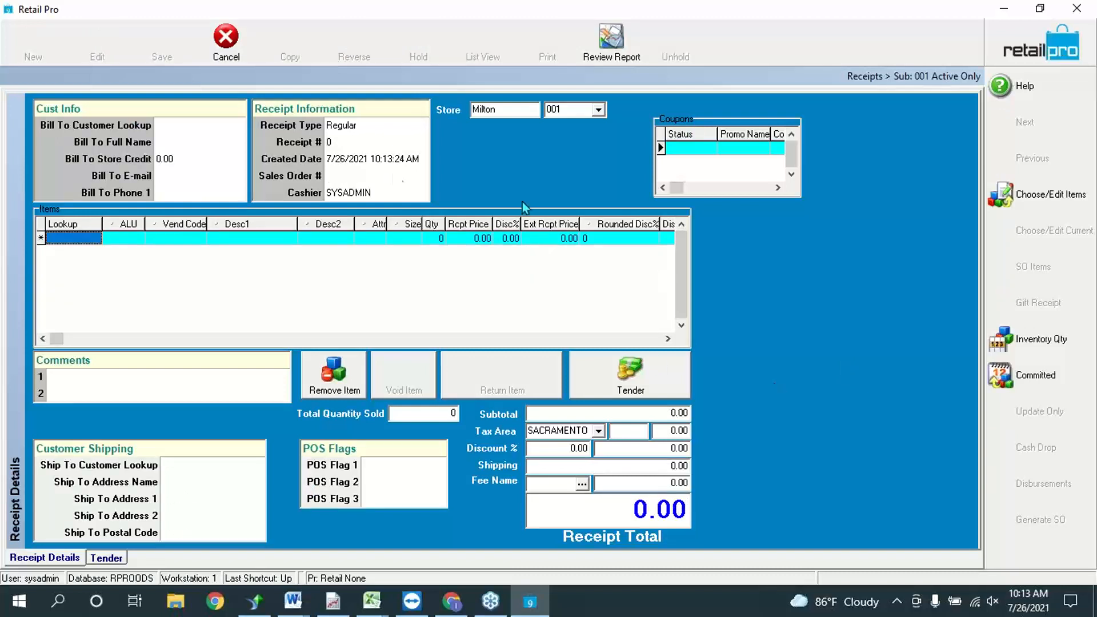
pyautogui.click(225, 51)
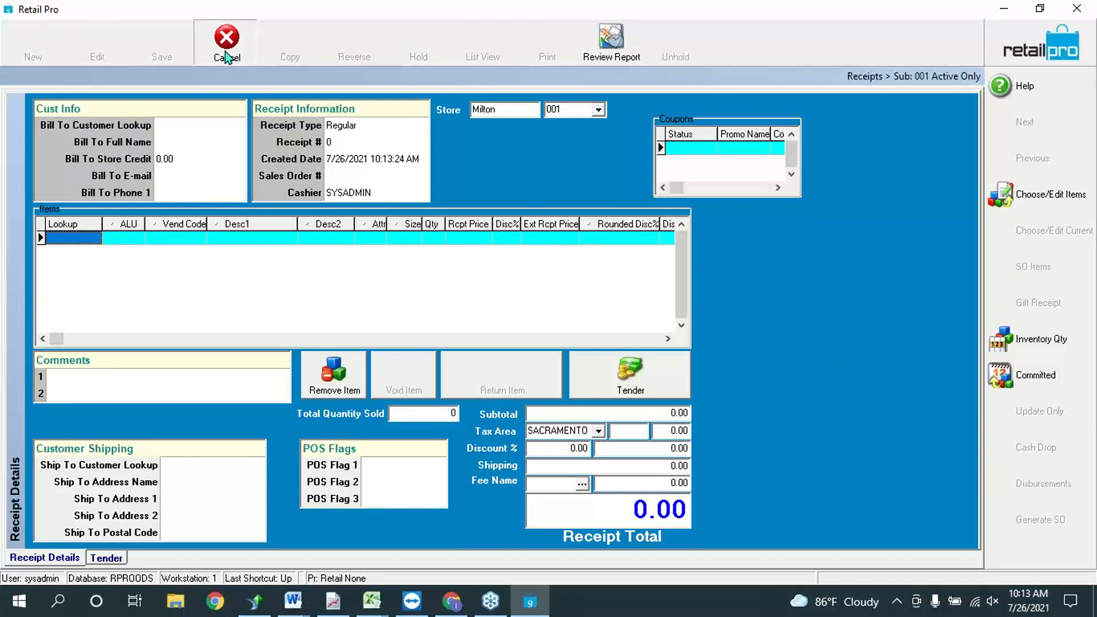
# Step: Return to the main menu and open the customer's sales order from Sales Orders
pyautogui.click(1053, 46)
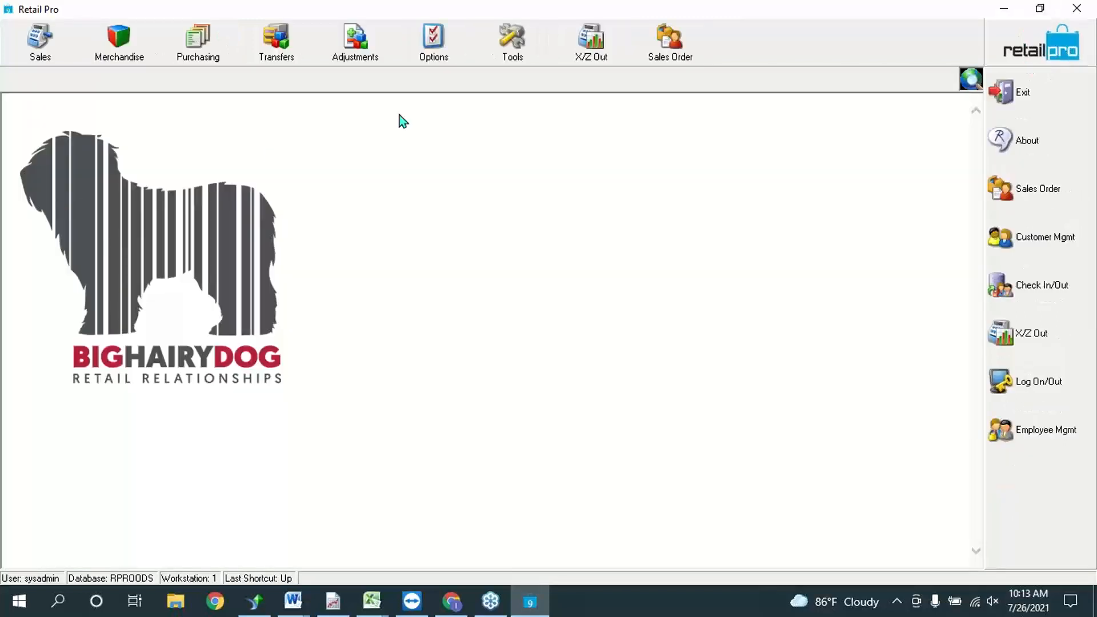
pyautogui.click(661, 42)
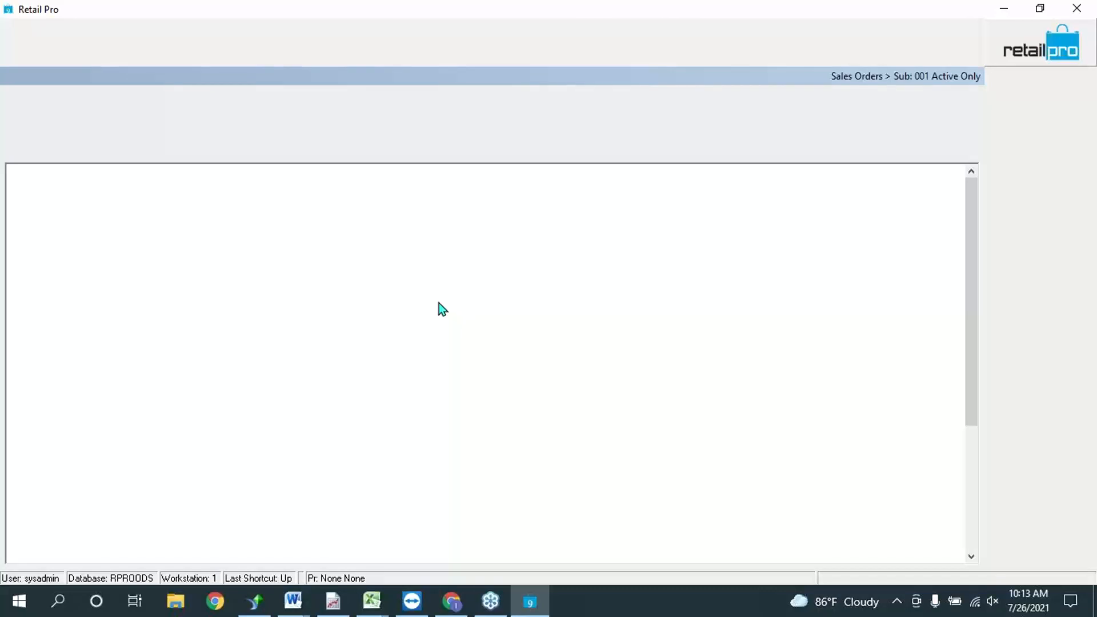
pyautogui.click(383, 200)
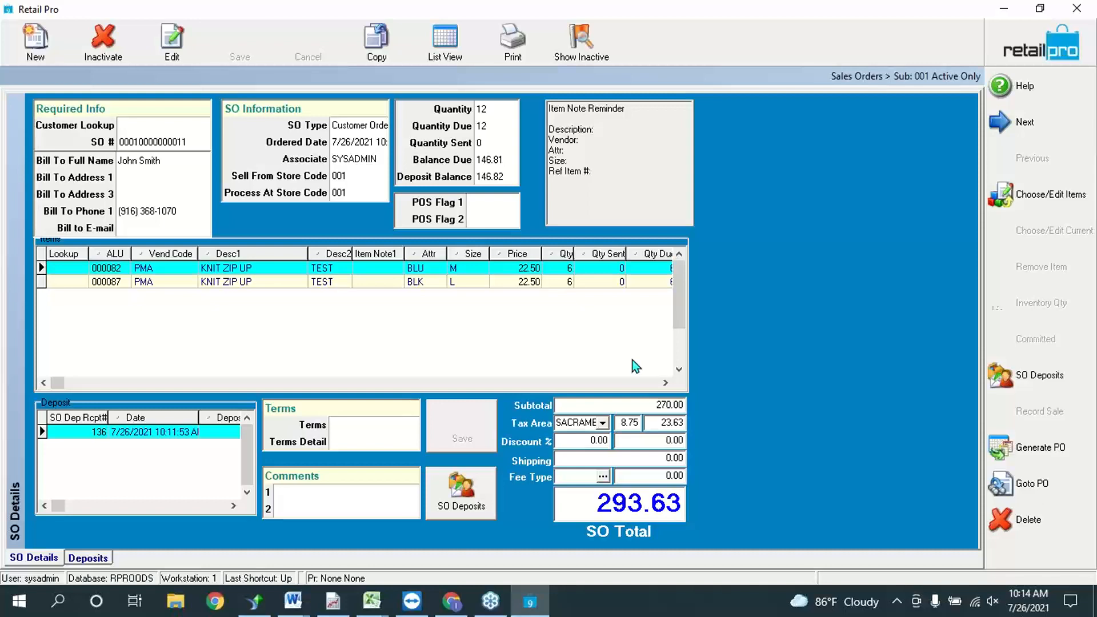
# Step: Open SO Deposits, then review the four Creating Sales Order sub-topics in the Word outline
pyautogui.click(1039, 384)
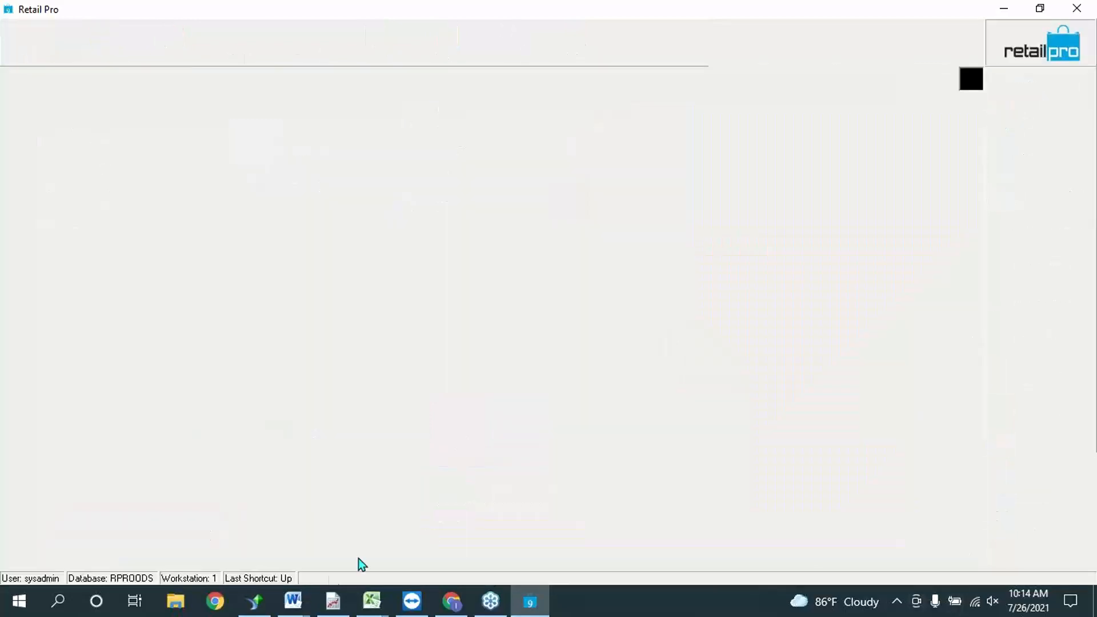
pyautogui.click(298, 602)
pyautogui.click(358, 509)
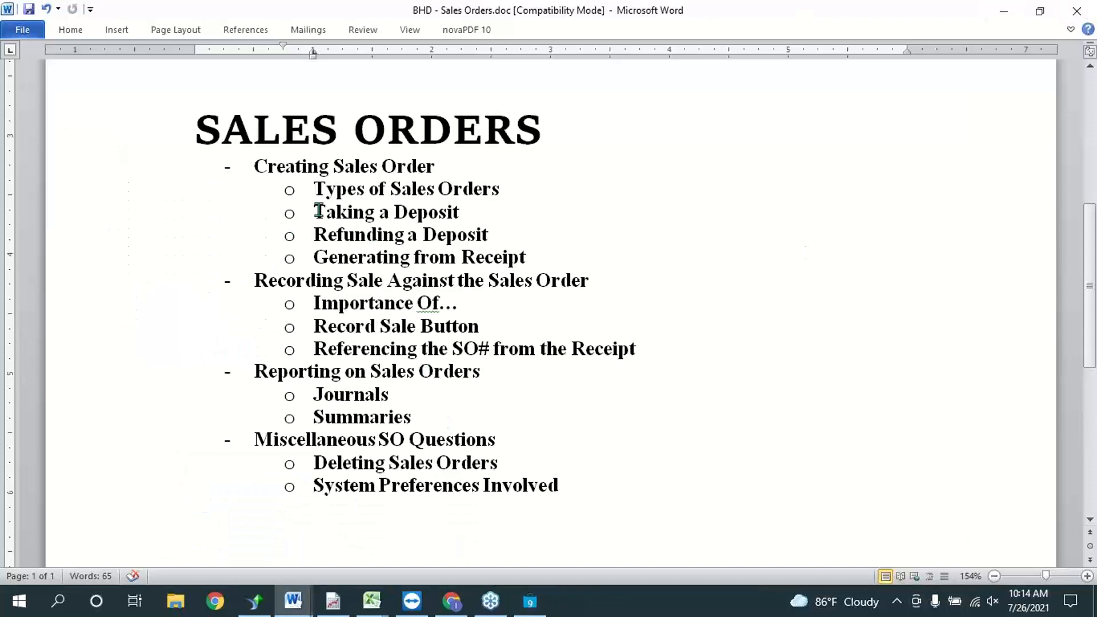
pyautogui.moveTo(314, 188); pyautogui.dragTo(543, 255)
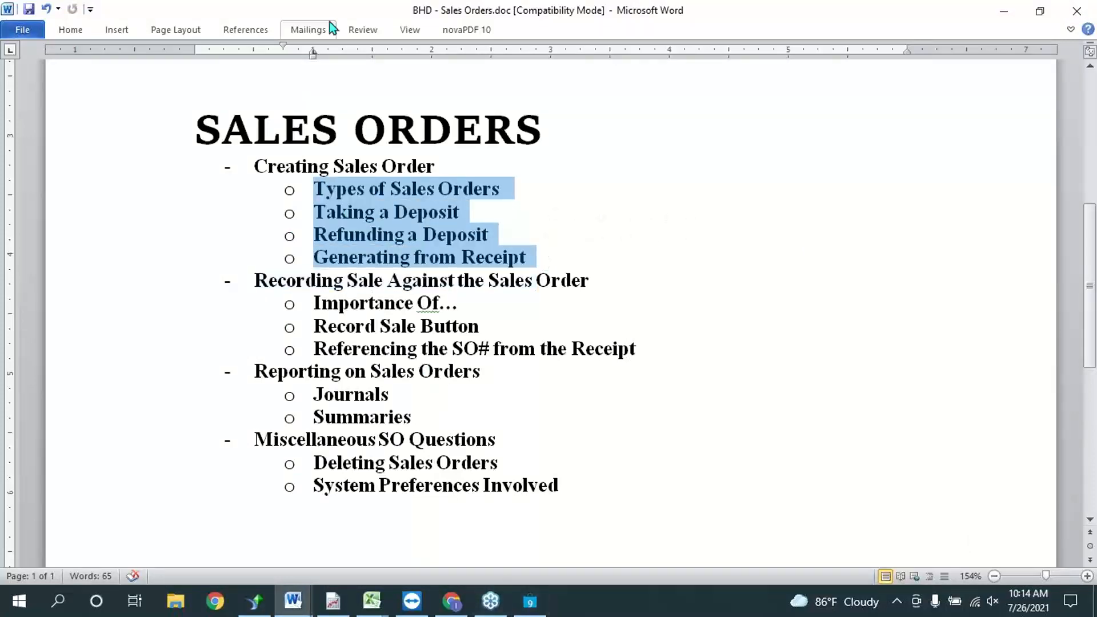
pyautogui.scroll(-2, 458, 269)
pyautogui.scroll(1, 759, 305)
pyautogui.click(388, 249)
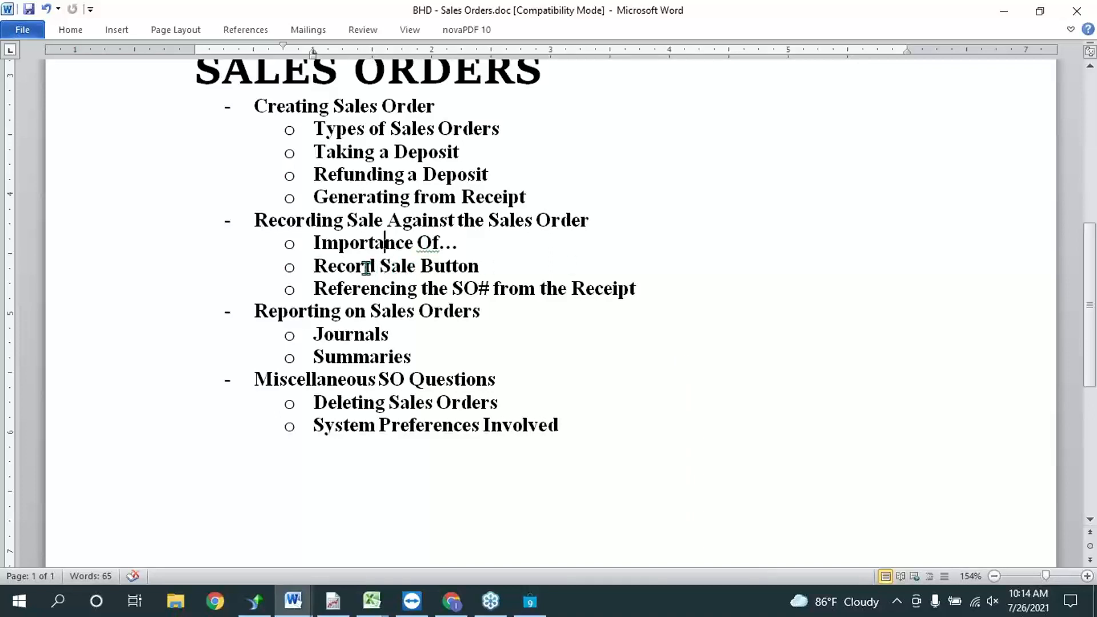
# Step: Highlight the Record Sale Button, Referencing the SO# from the Receipt, and Journals and Summaries topics
pyautogui.moveTo(347, 269); pyautogui.dragTo(482, 268)
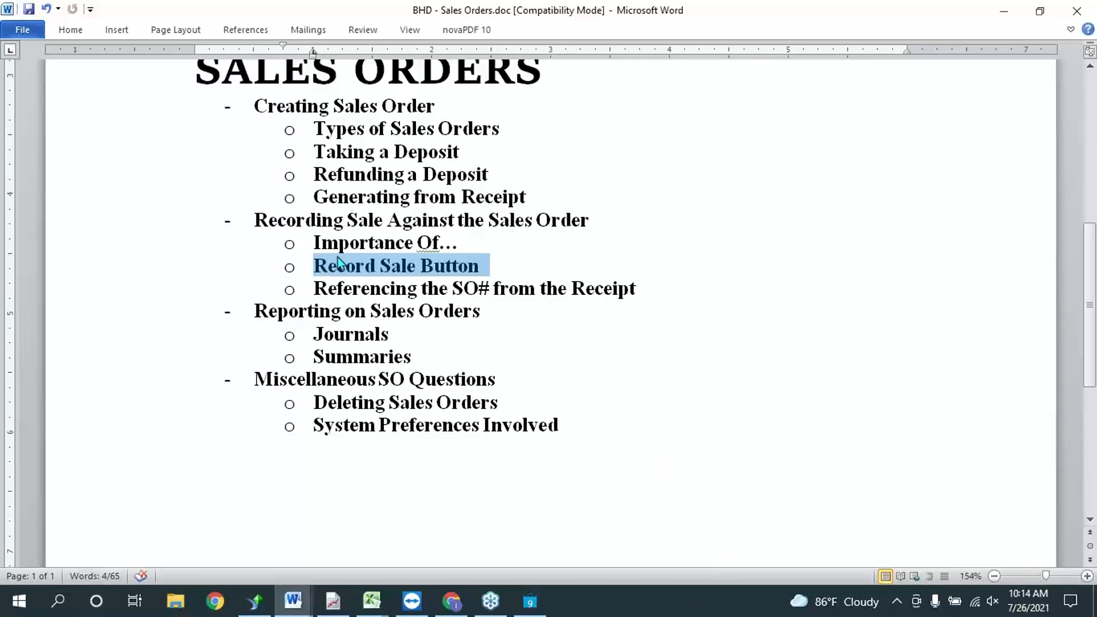
pyautogui.moveTo(345, 285); pyautogui.dragTo(652, 291)
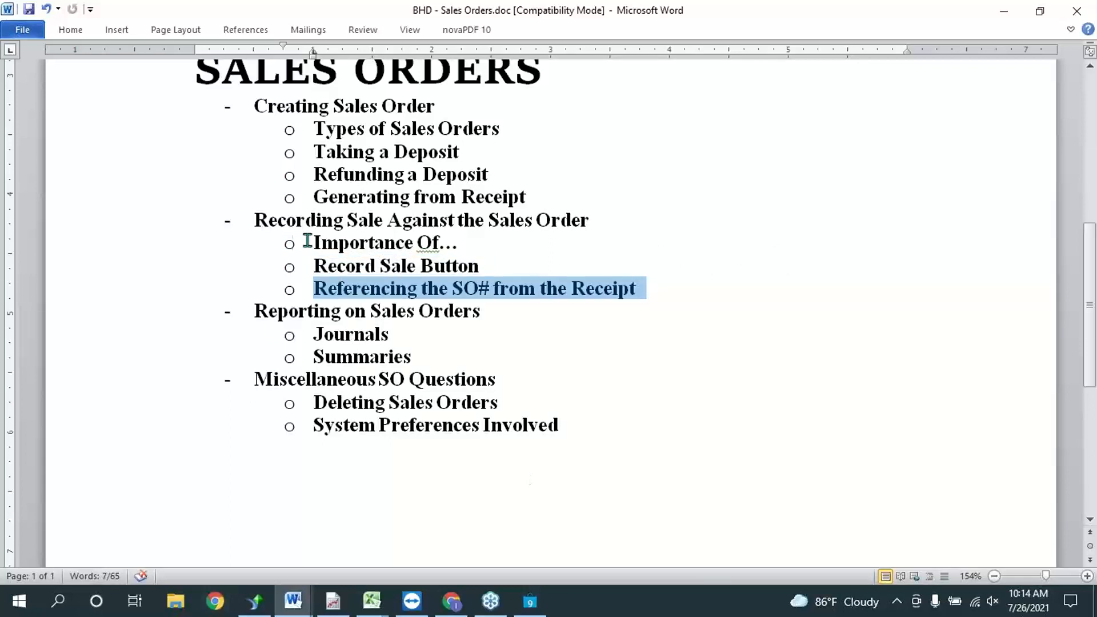
pyautogui.click(367, 337)
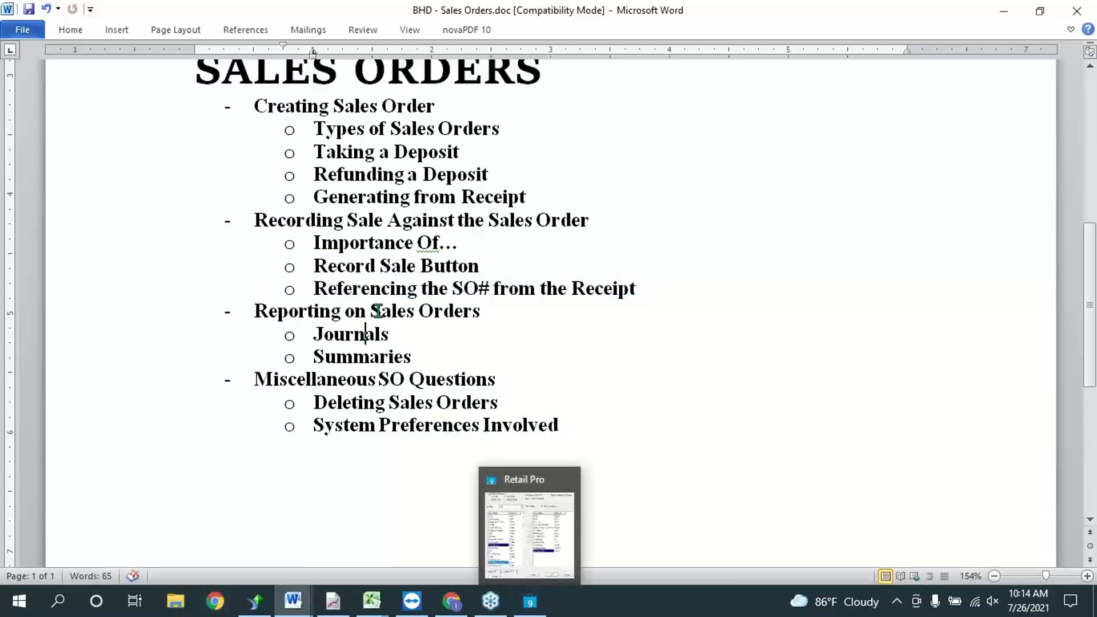
pyautogui.moveTo(315, 332); pyautogui.dragTo(411, 360)
# Step: In Report Viewer, collapse and re-expand Journals, then select SO: Deposit Journal
pyautogui.click(332, 601)
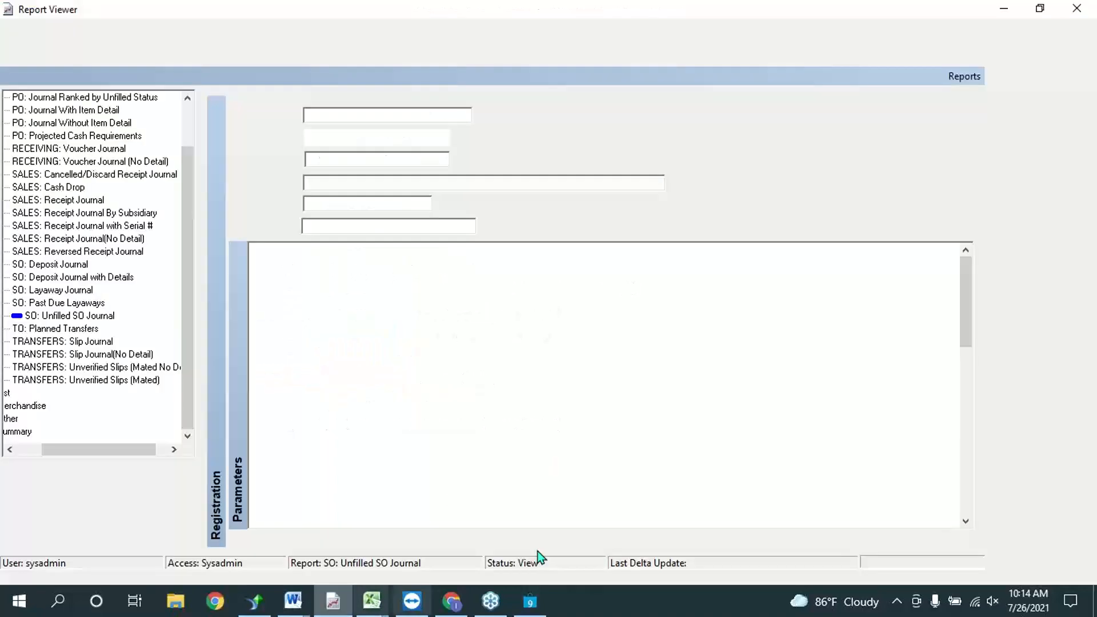
pyautogui.scroll(2, 98, 352)
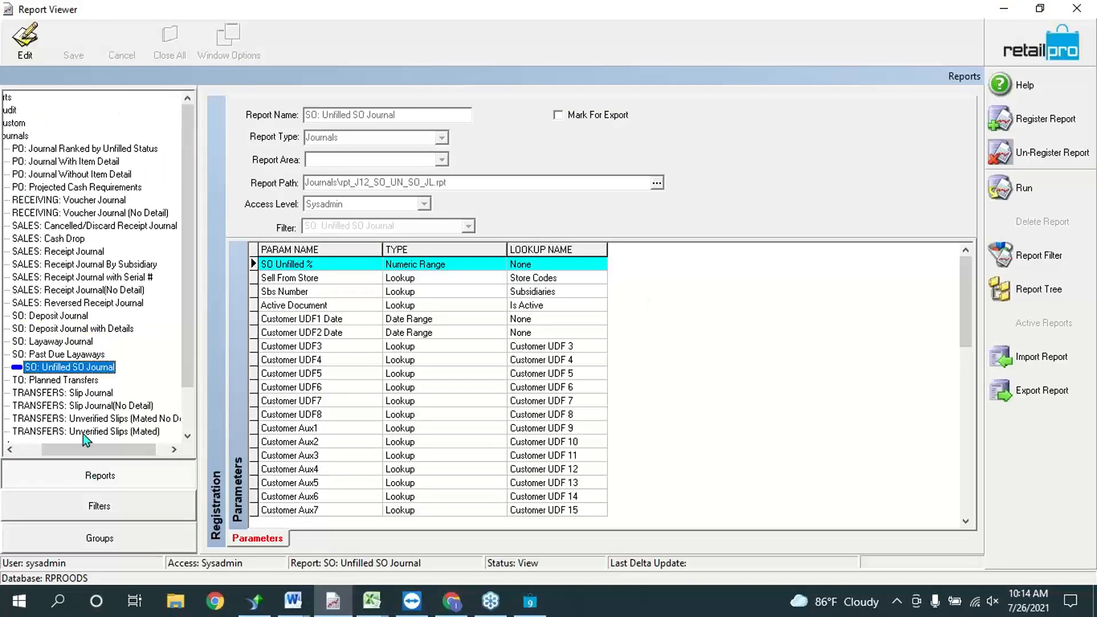
pyautogui.moveTo(77, 454); pyautogui.dragTo(52, 454)
pyautogui.click(25, 136)
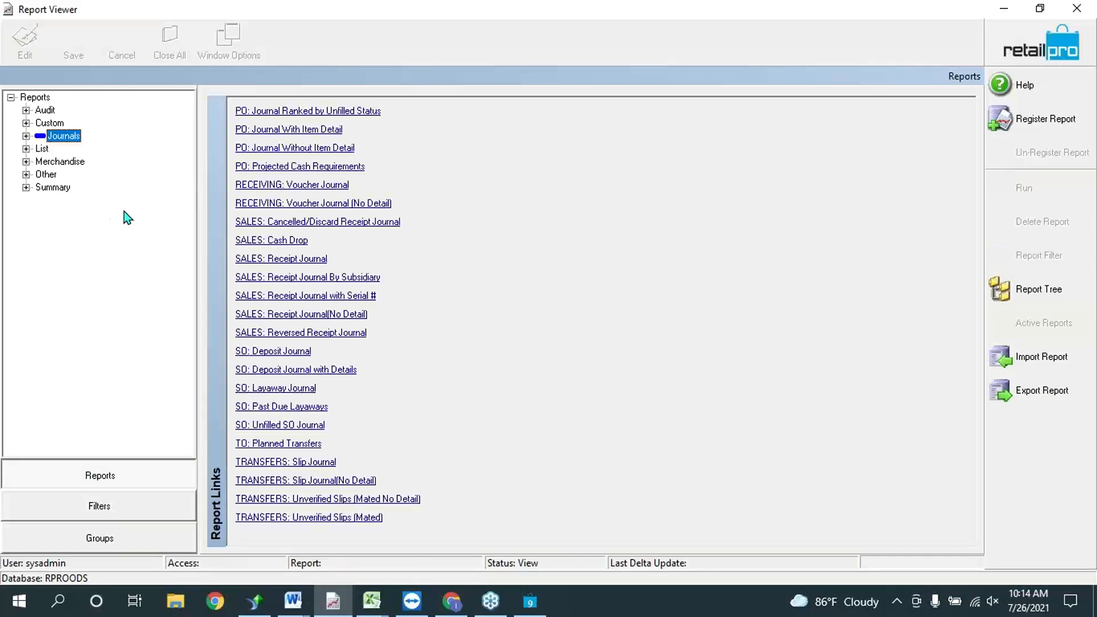
pyautogui.click(25, 136)
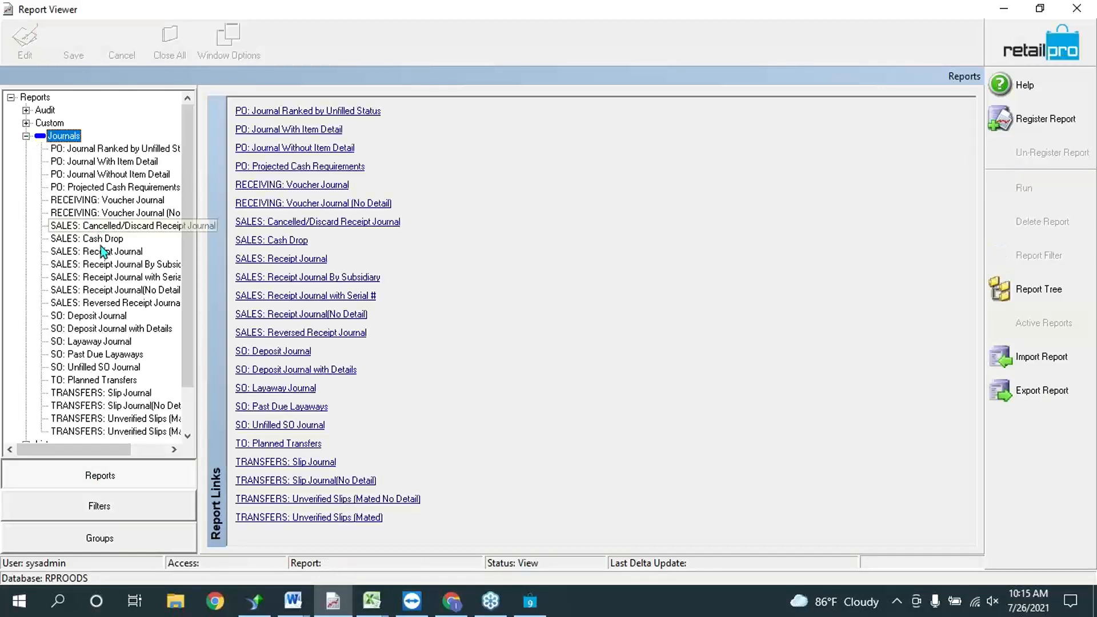
pyautogui.scroll(-1, 97, 276)
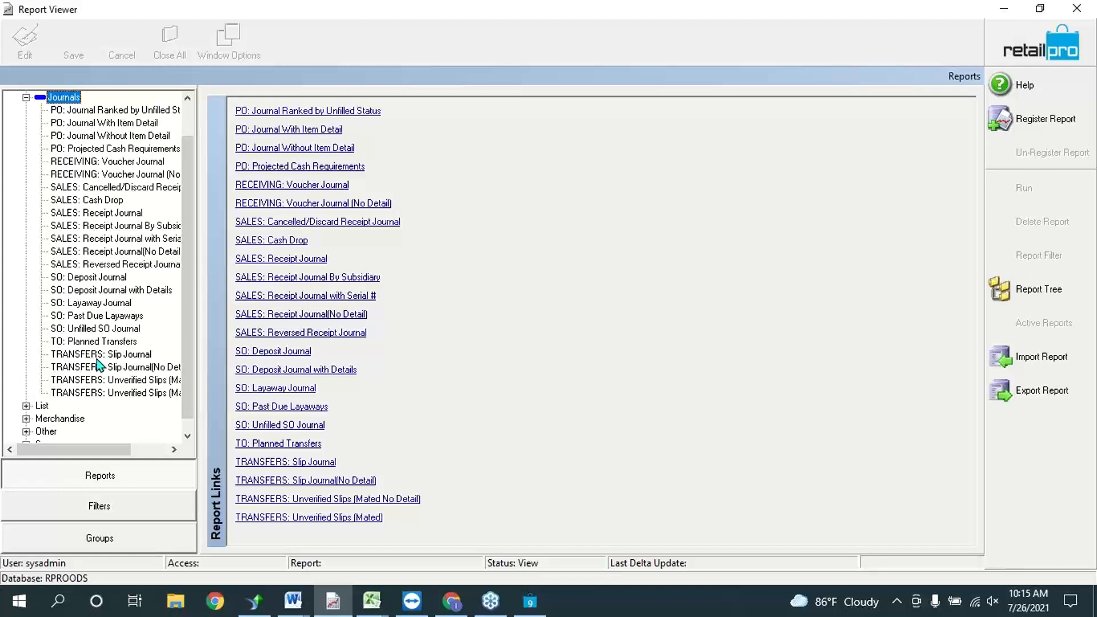
pyautogui.click(83, 278)
# Step: Select SO: Deposit Journal with Details and set Order Date to month-to-date, 7/1/2021–7/26/2021
pyautogui.click(95, 290)
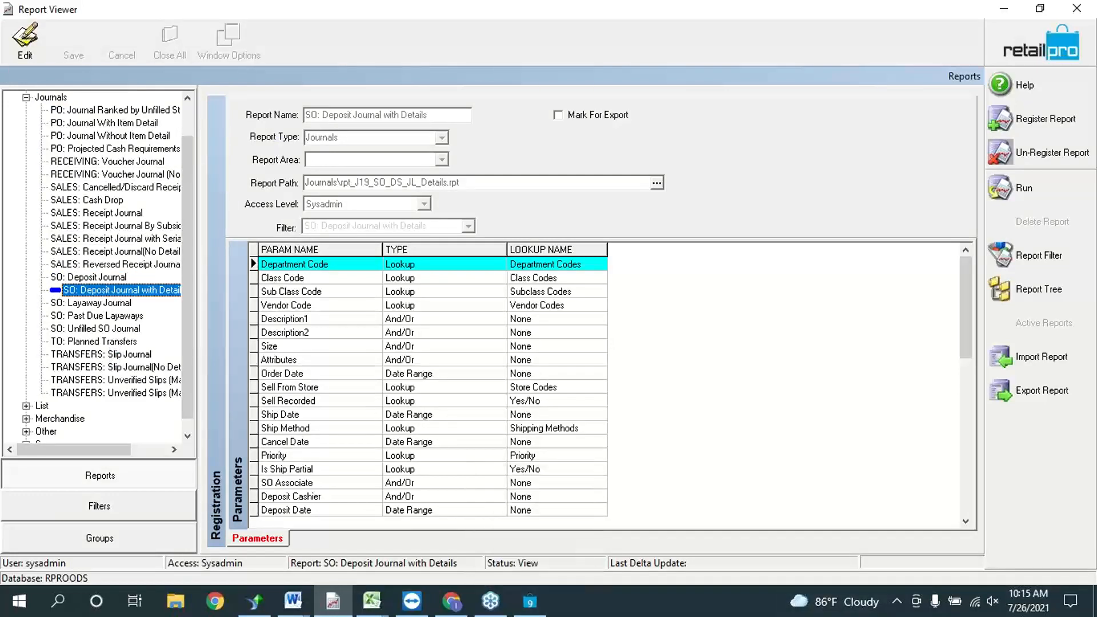
pyautogui.click(1010, 194)
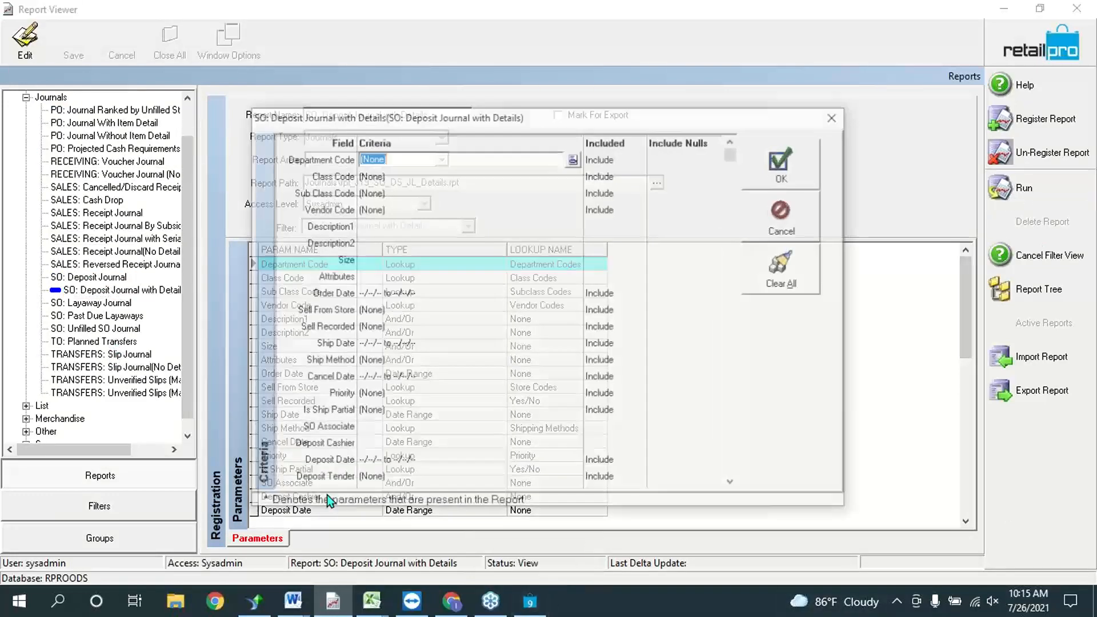
pyautogui.click(457, 174)
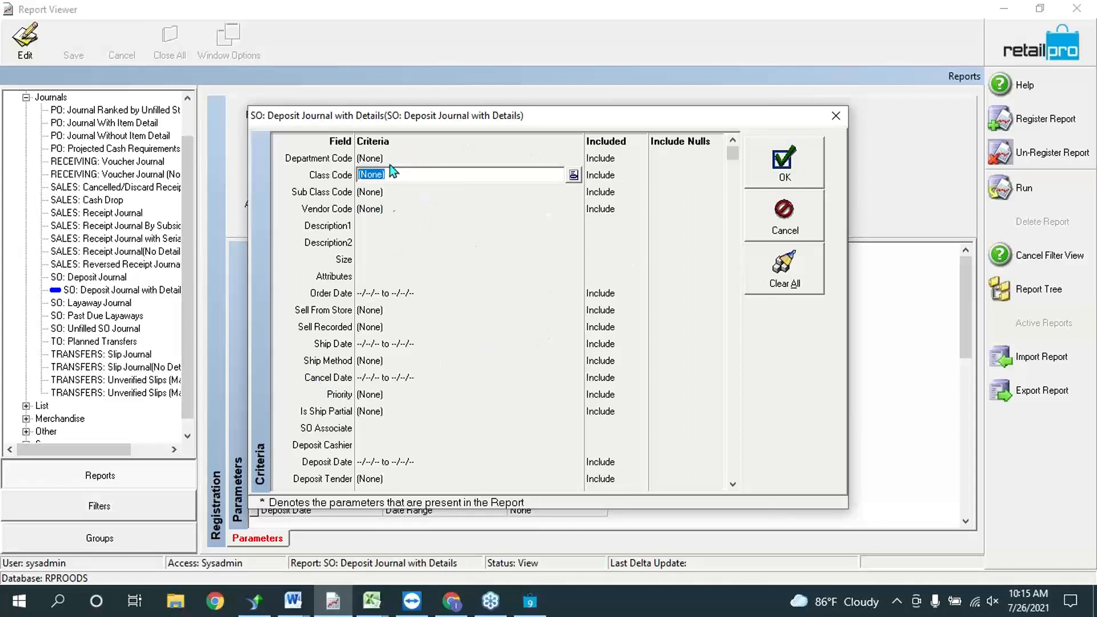
pyautogui.click(470, 293)
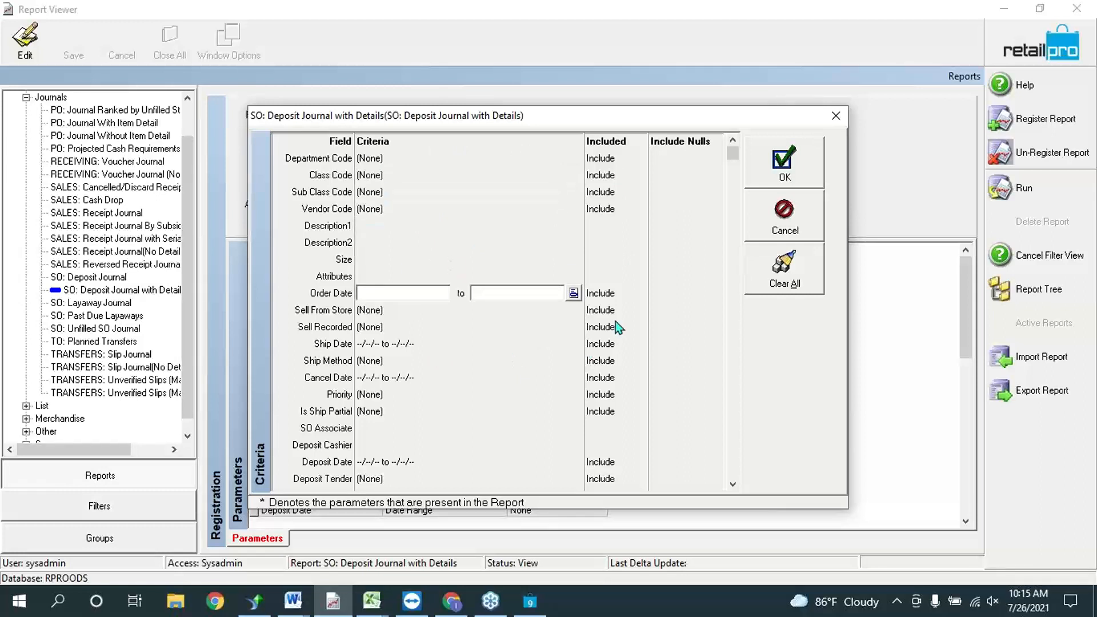
pyautogui.click(573, 293)
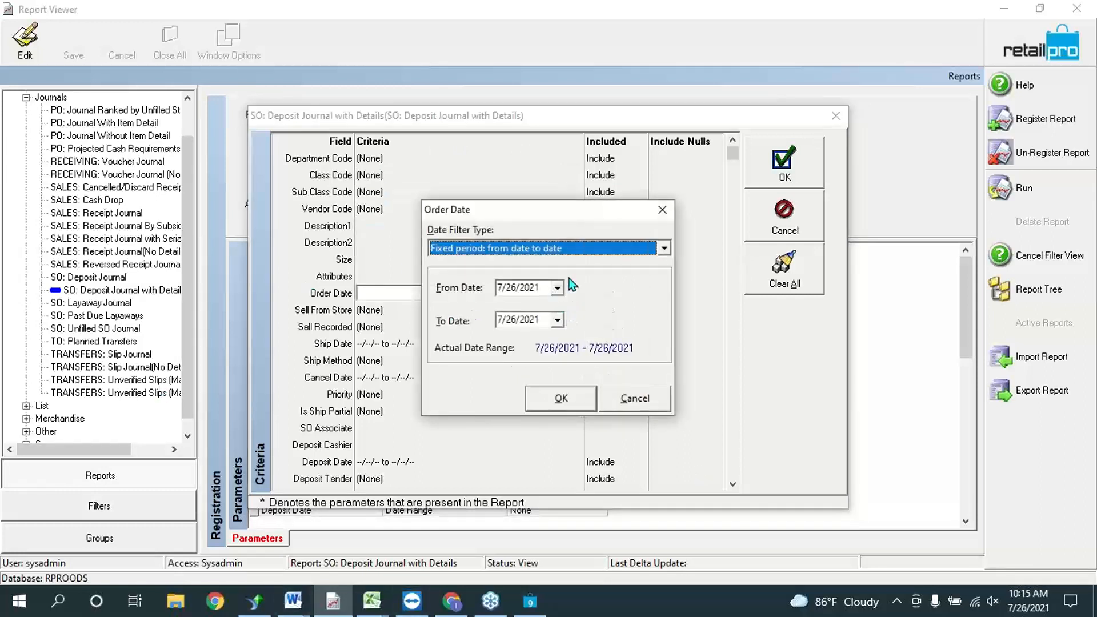
pyautogui.click(581, 248)
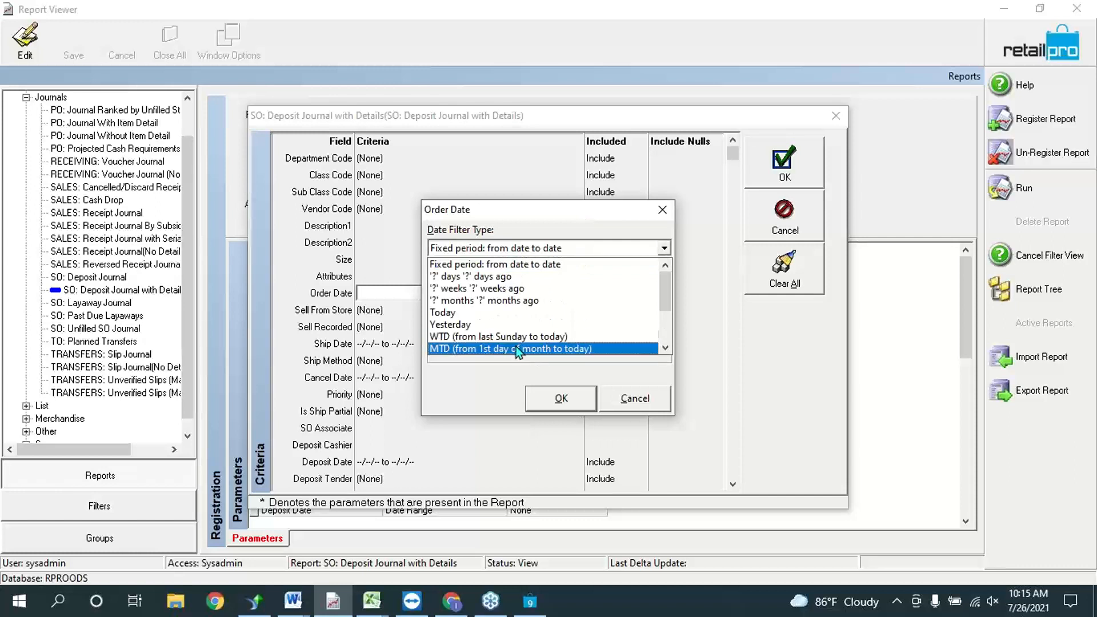
pyautogui.click(516, 349)
pyautogui.click(560, 400)
pyautogui.click(430, 259)
# Step: Review the Sell From Store, Sell Recorded, Ship Date and Deposit Date criteria
pyautogui.scroll(-10, 532, 285)
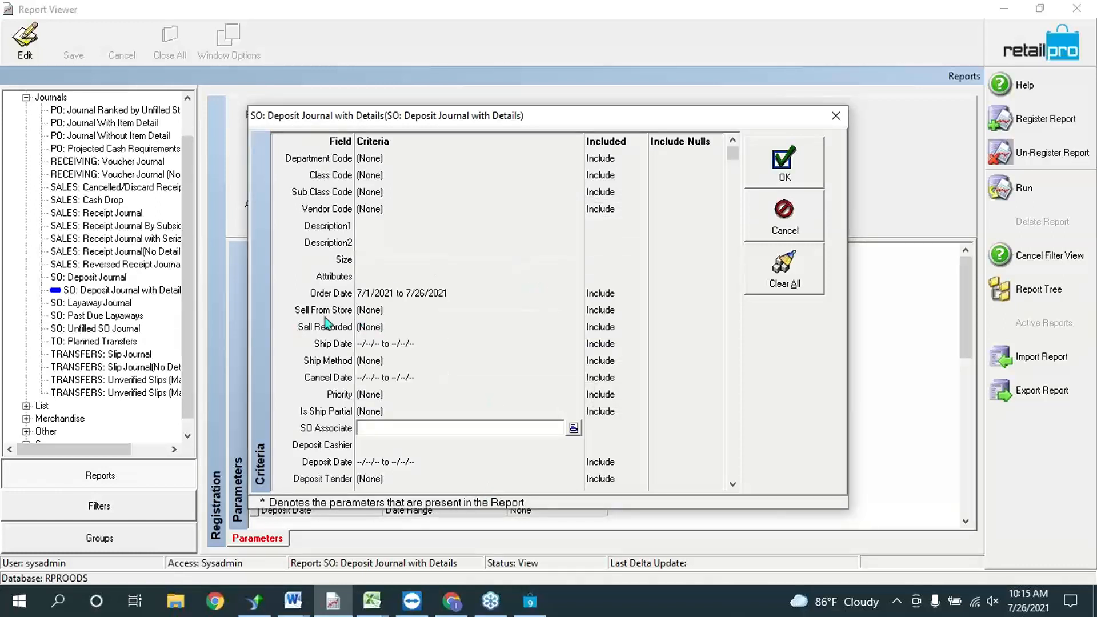
pyautogui.click(375, 310)
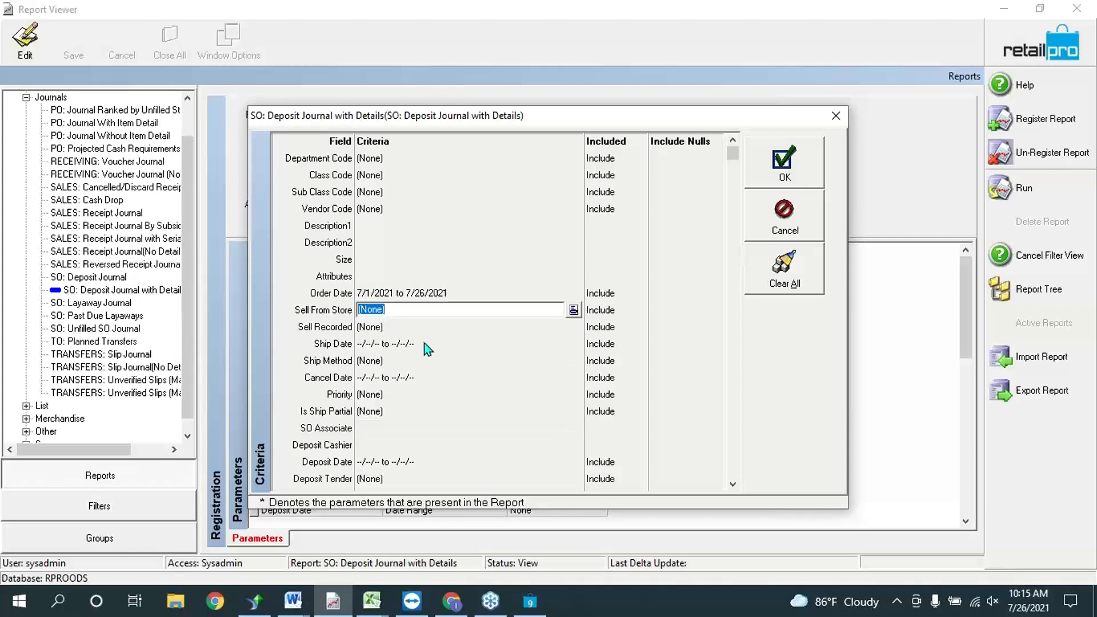
pyautogui.click(449, 325)
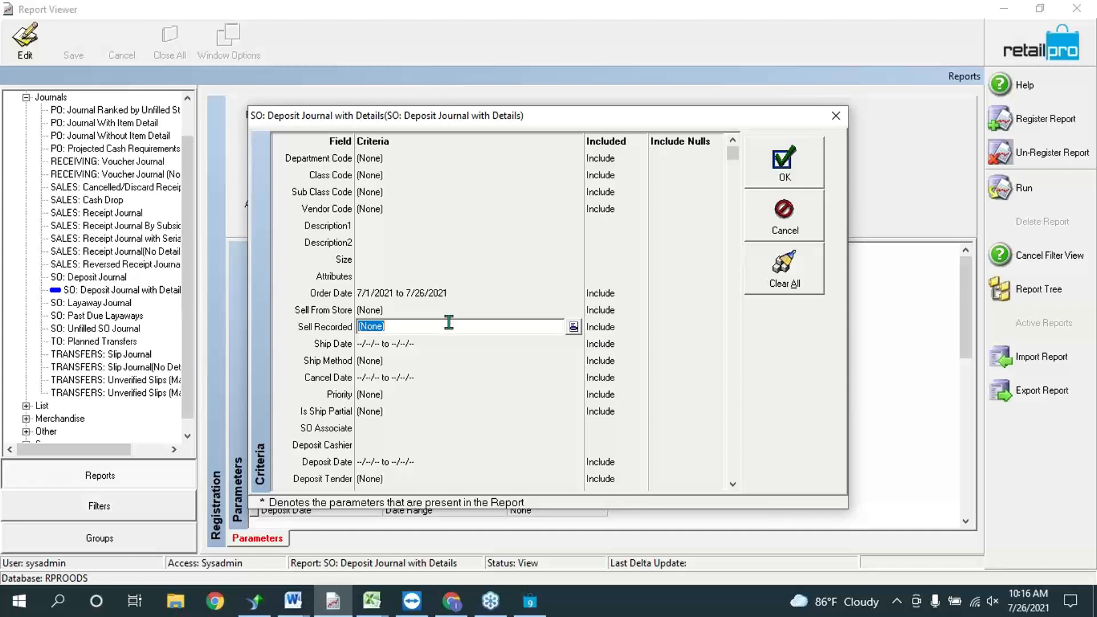
pyautogui.click(375, 343)
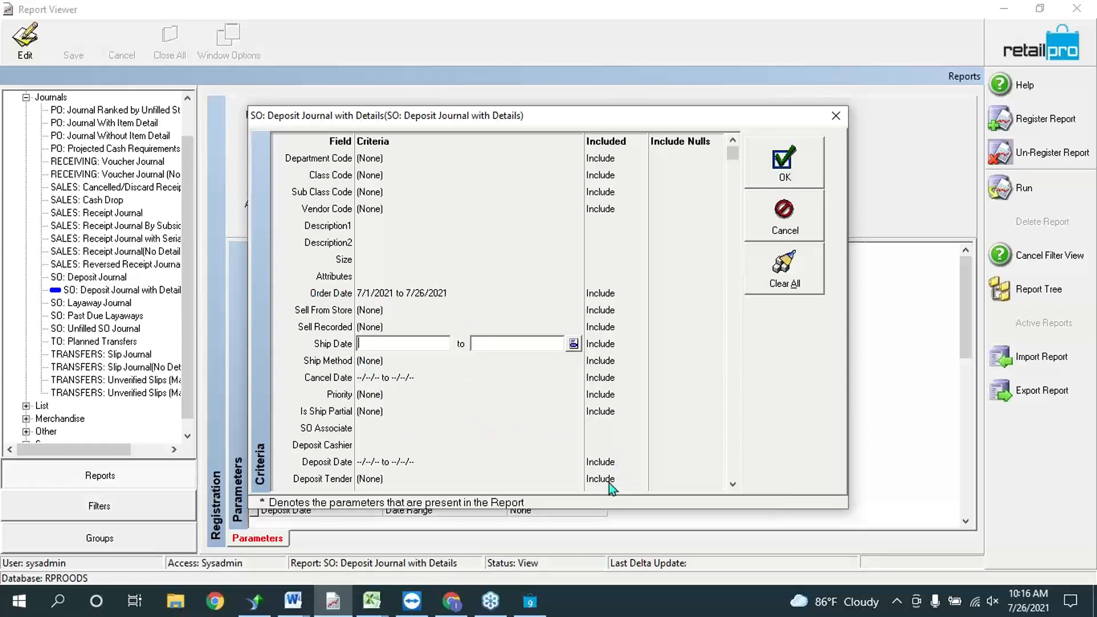
pyautogui.click(476, 461)
pyautogui.scroll(-2, 564, 323)
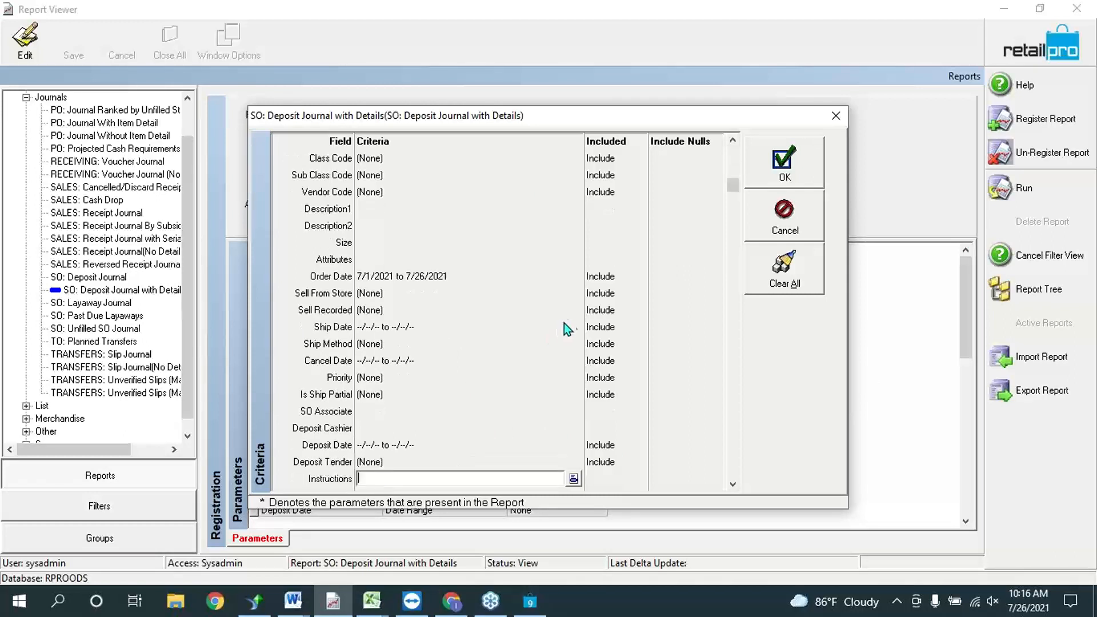
pyautogui.scroll(-3, 563, 324)
pyautogui.scroll(5, 543, 474)
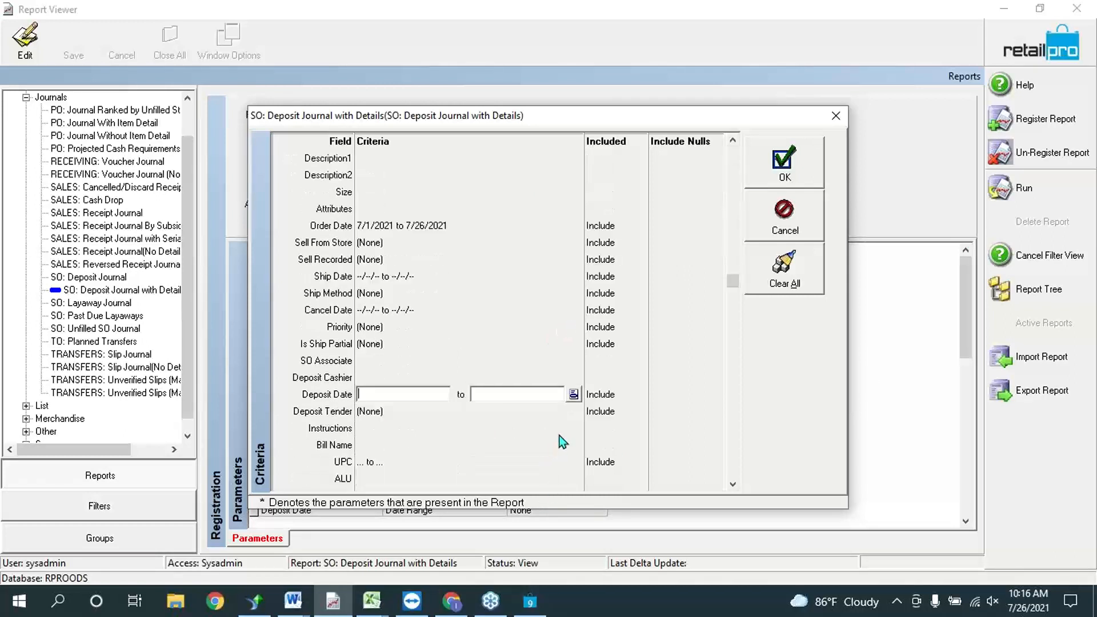
pyautogui.scroll(-11, 563, 428)
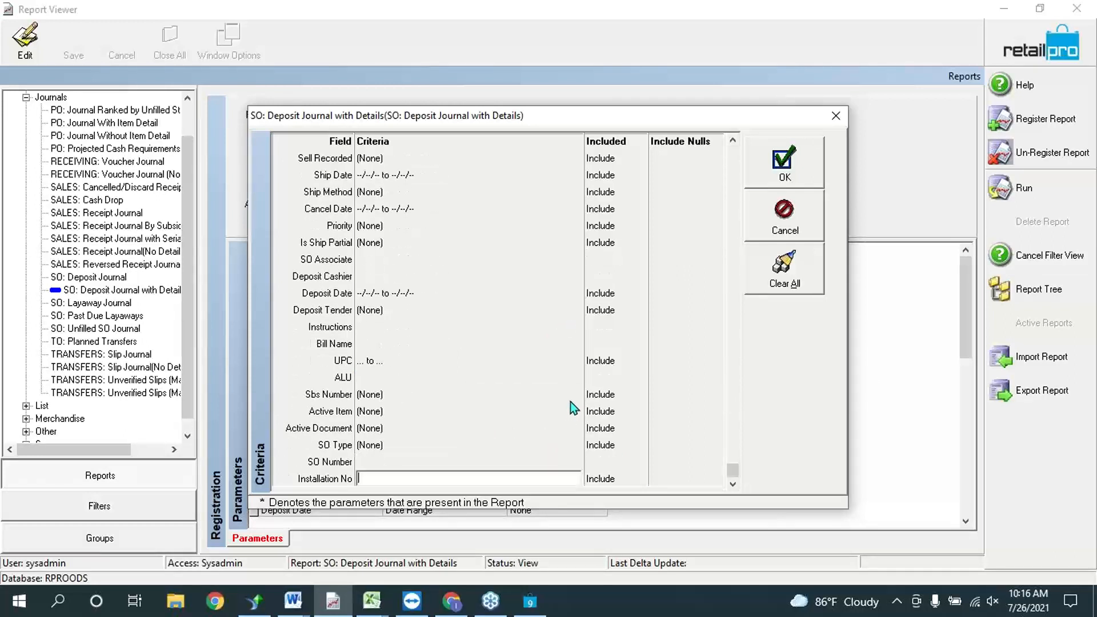
# Step: Leave the SO Type criterion unset and run the report
pyautogui.click(394, 445)
pyautogui.click(574, 445)
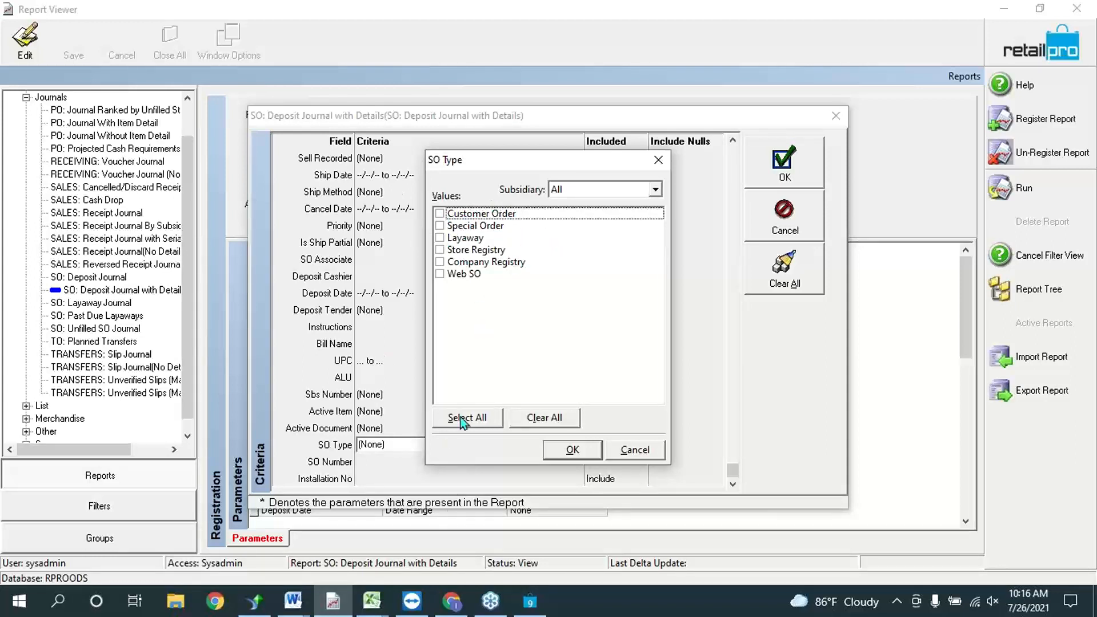
pyautogui.click(587, 457)
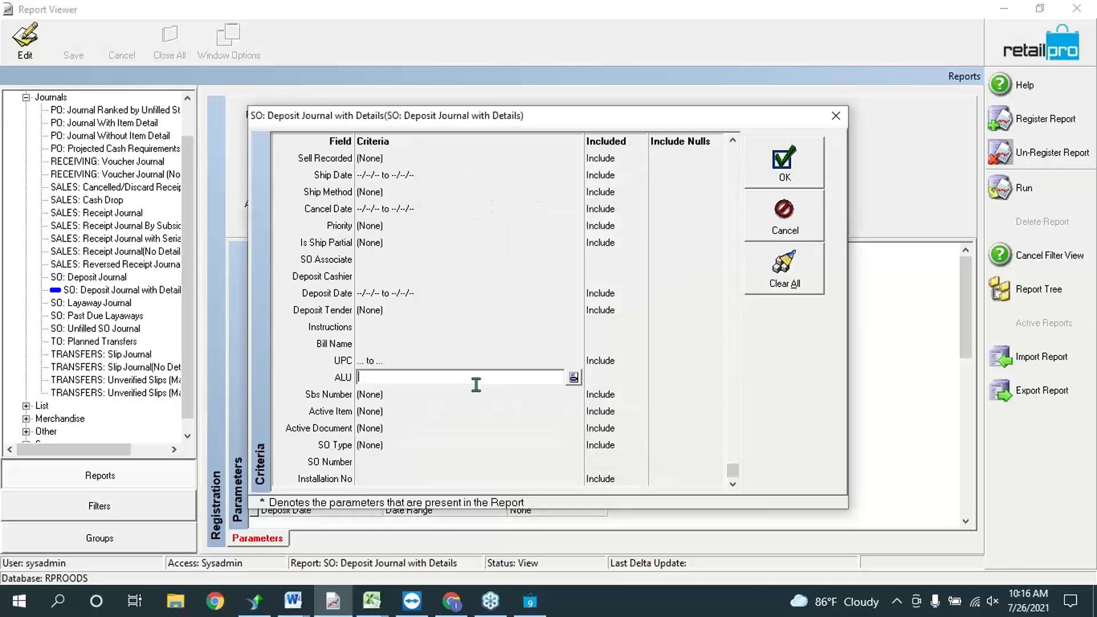
pyautogui.press('Up')
pyautogui.press('Up')
pyautogui.press('Up')
pyautogui.press('Up')
pyautogui.press('Up')
pyautogui.press('Up')
pyautogui.press('Up')
pyautogui.press('Up')
pyautogui.press('Up')
pyautogui.press('Up')
pyautogui.press('Up')
pyautogui.press('Up')
pyautogui.press('Up')
pyautogui.press('Up')
pyautogui.press('Up')
pyautogui.press('Up')
pyautogui.press('Up')
pyautogui.press('Up')
pyautogui.press('Up')
pyautogui.press('Up')
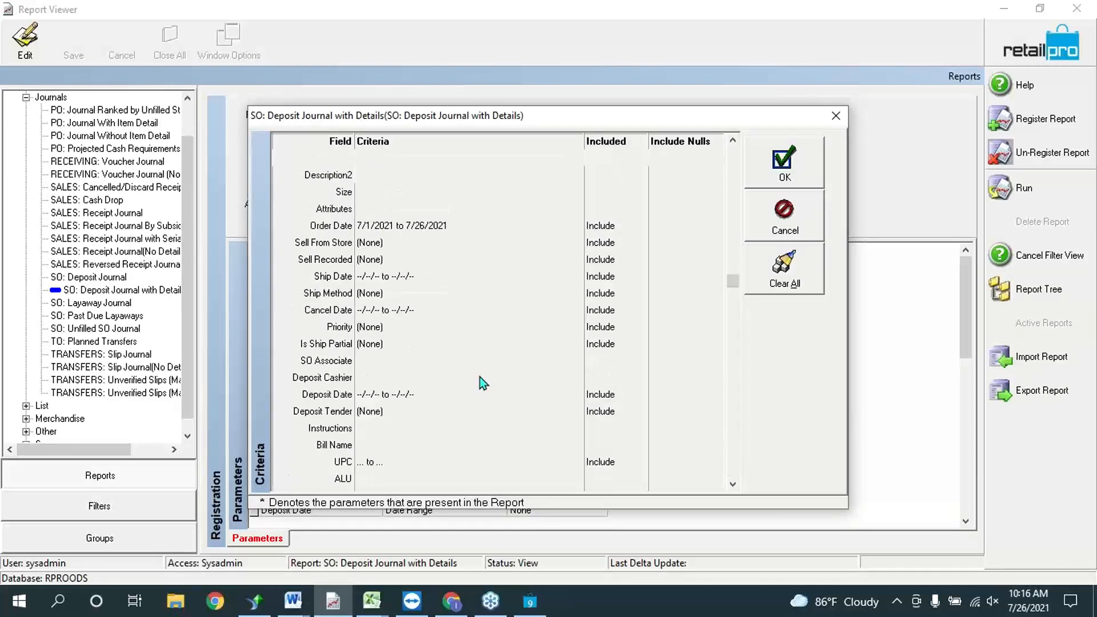
pyautogui.click(778, 166)
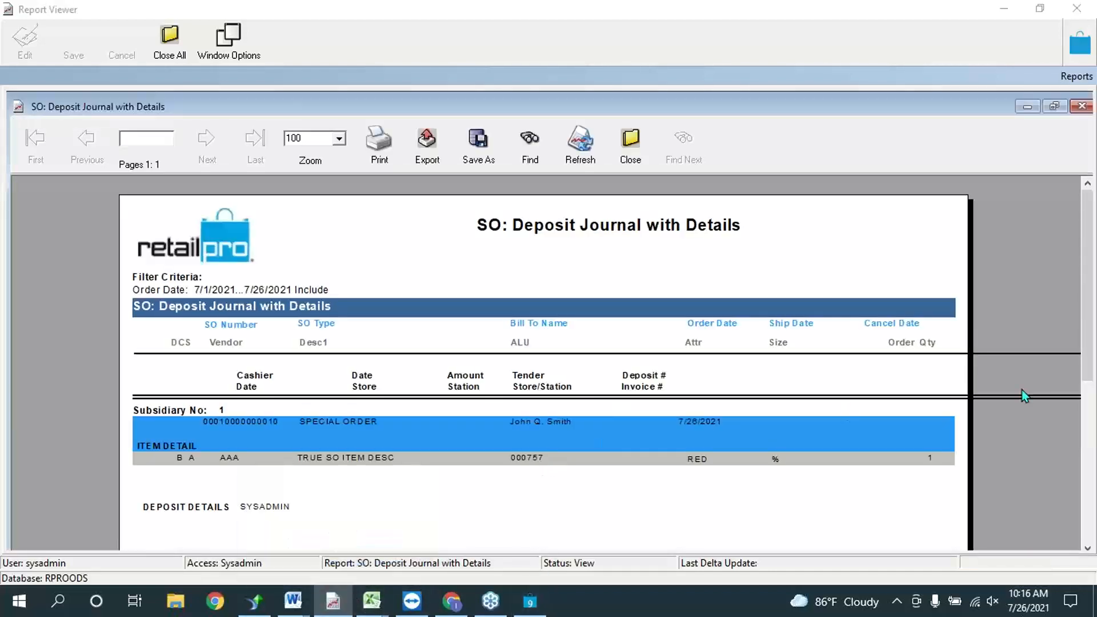
pyautogui.moveTo(1084, 370); pyautogui.dragTo(1083, 428)
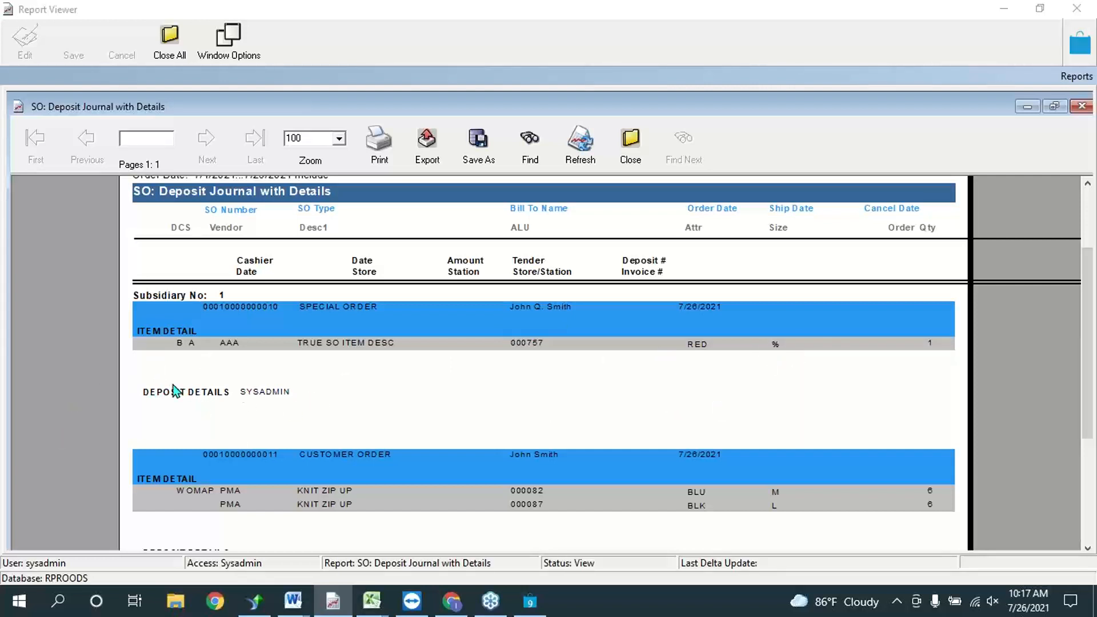
pyautogui.moveTo(1088, 411); pyautogui.dragTo(1087, 471)
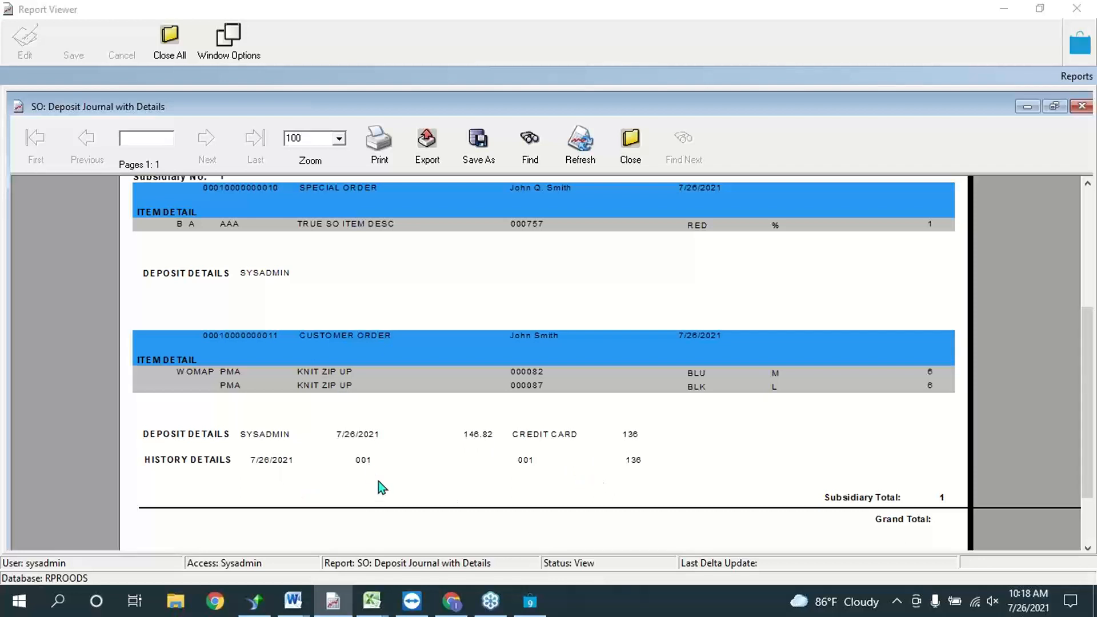
# Step: Scroll through the deposit and history details, then close the Deposit Journal with Details report
pyautogui.moveTo(1082, 454)
pyautogui.mouseDown()
pyautogui.moveTo(1082, 372)
pyautogui.moveTo(1091, 450)
pyautogui.mouseUp()
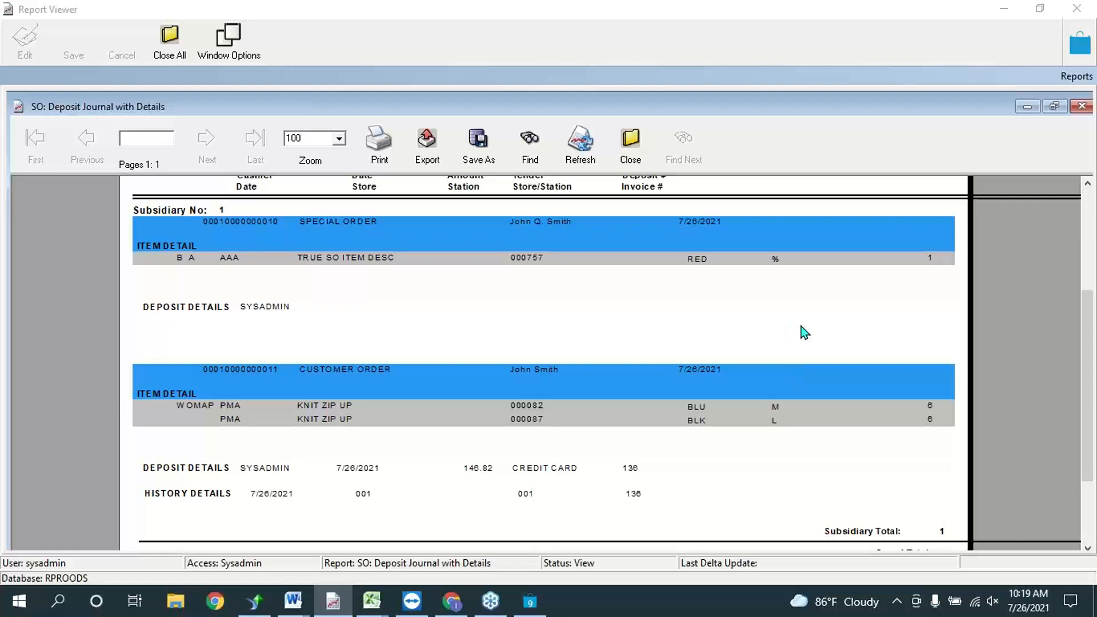
pyautogui.click(1081, 106)
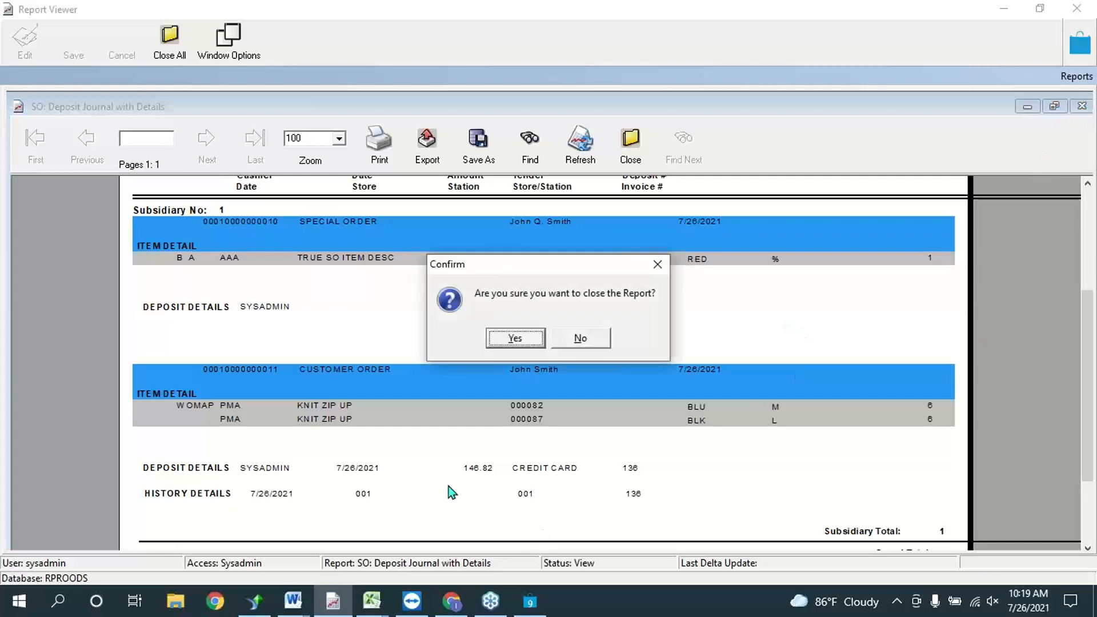
# Step: Confirm closing the deposit report, then run SO: Unfilled SO Journal with no criteria set
pyautogui.click(515, 339)
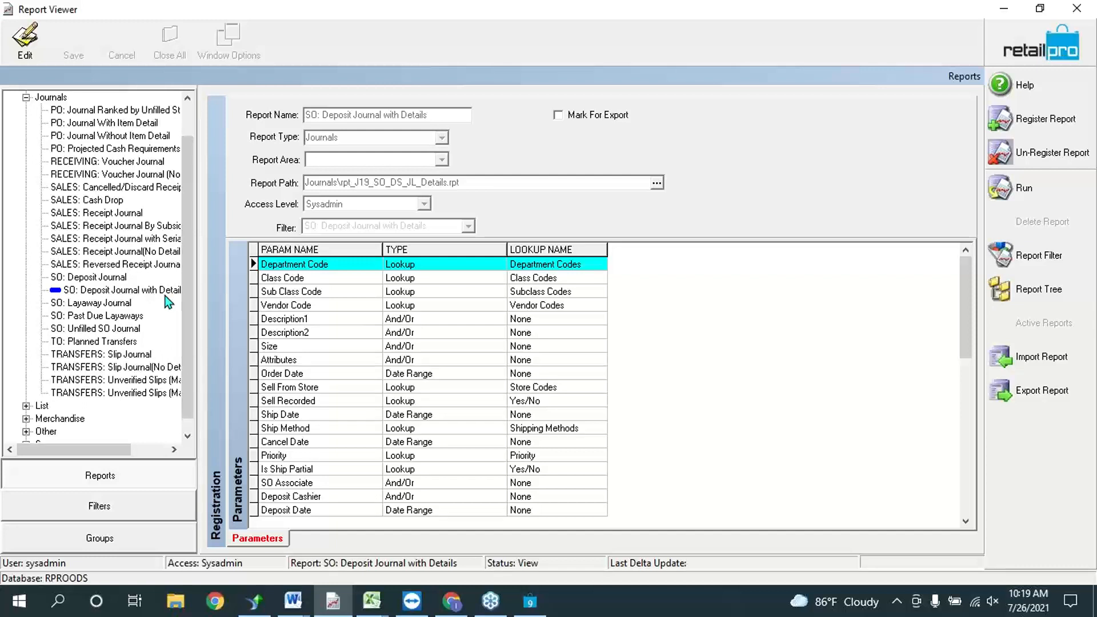
pyautogui.click(101, 330)
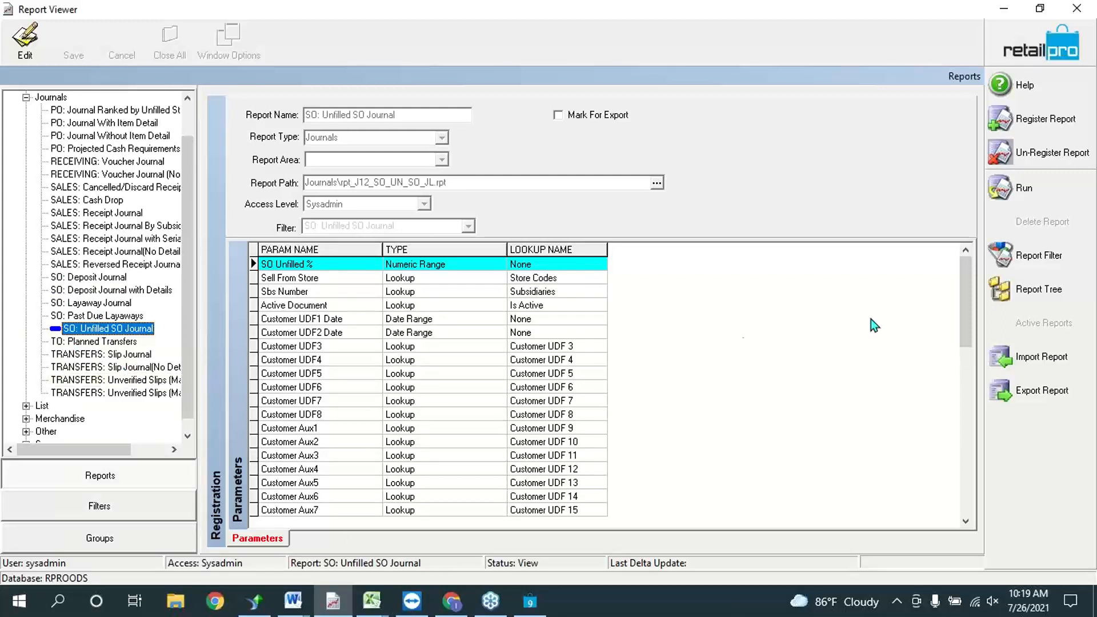
pyautogui.click(1026, 255)
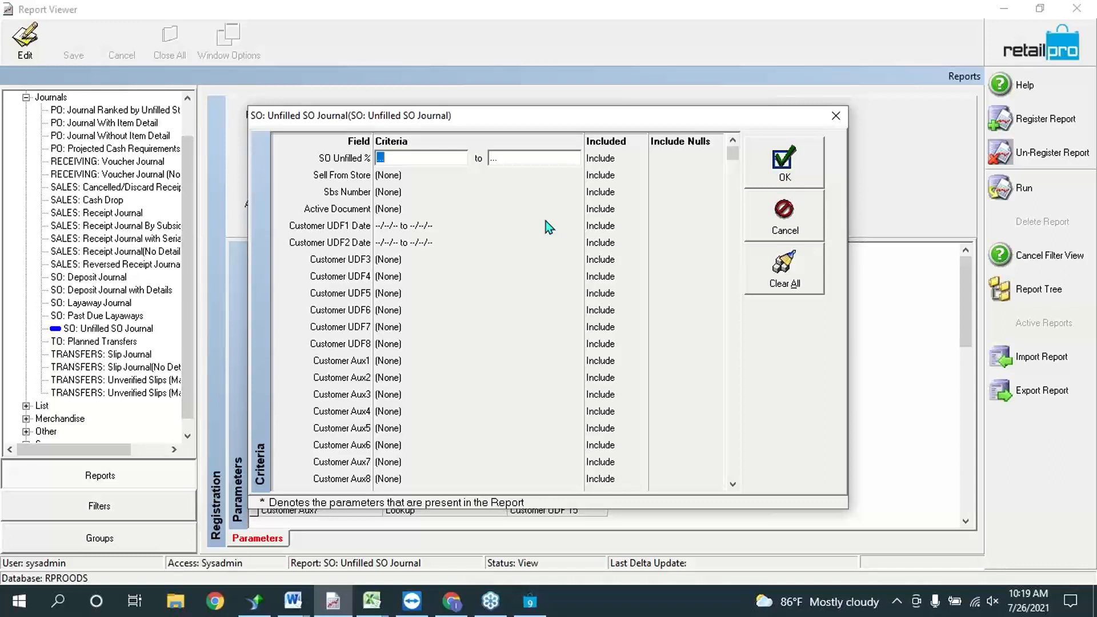
pyautogui.click(459, 188)
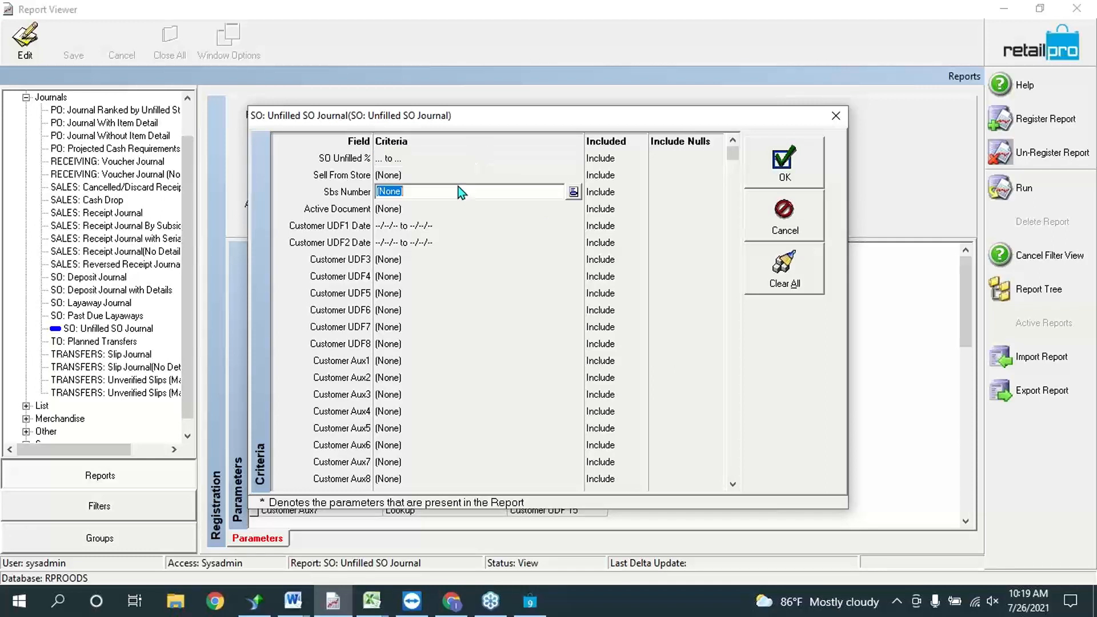
pyautogui.click(545, 240)
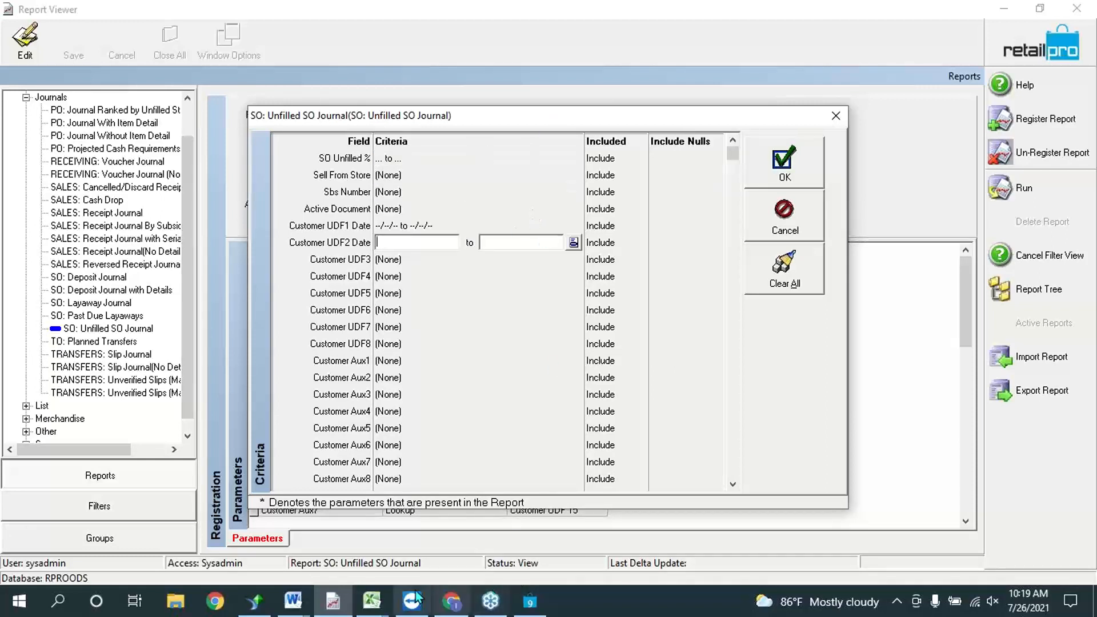
pyautogui.scroll(-8, 578, 341)
pyautogui.scroll(-18, 579, 344)
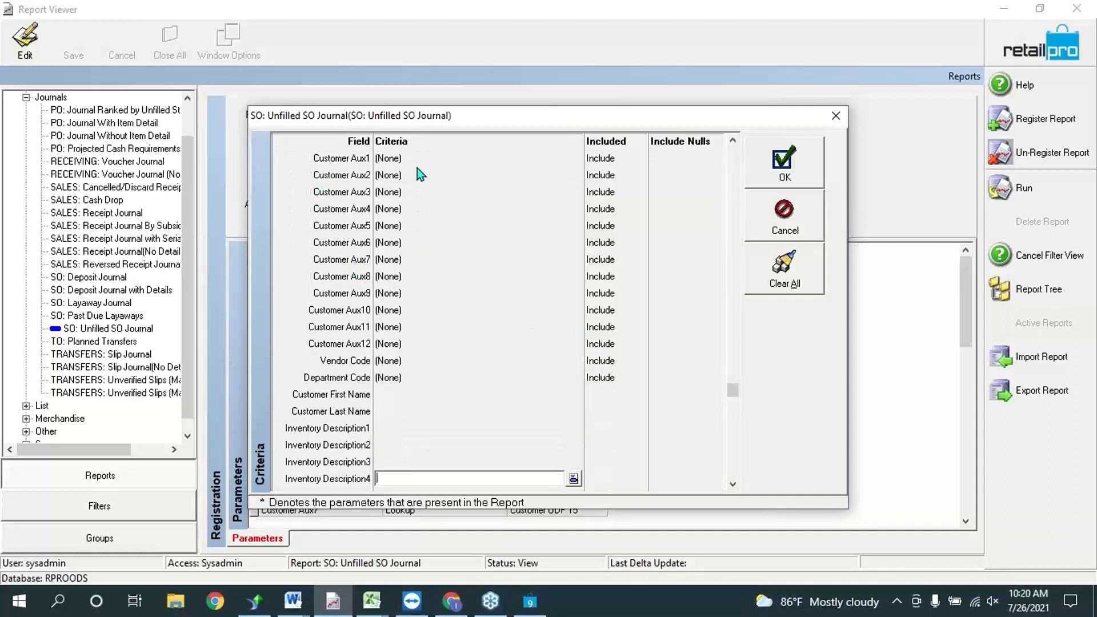
pyautogui.scroll(-1, 398, 326)
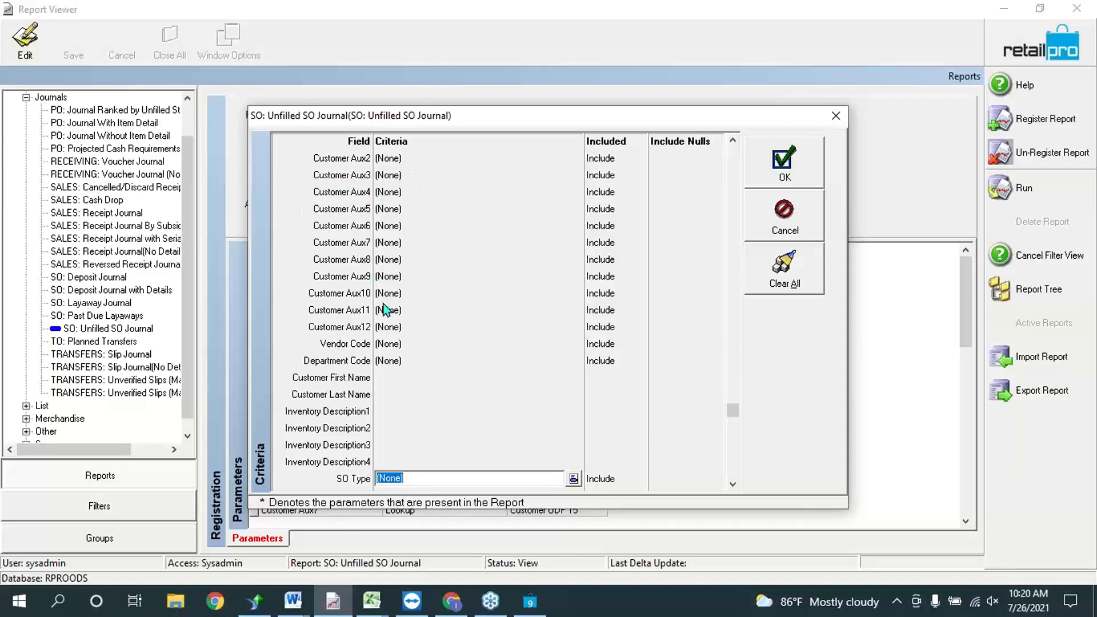
pyautogui.scroll(-3, 520, 446)
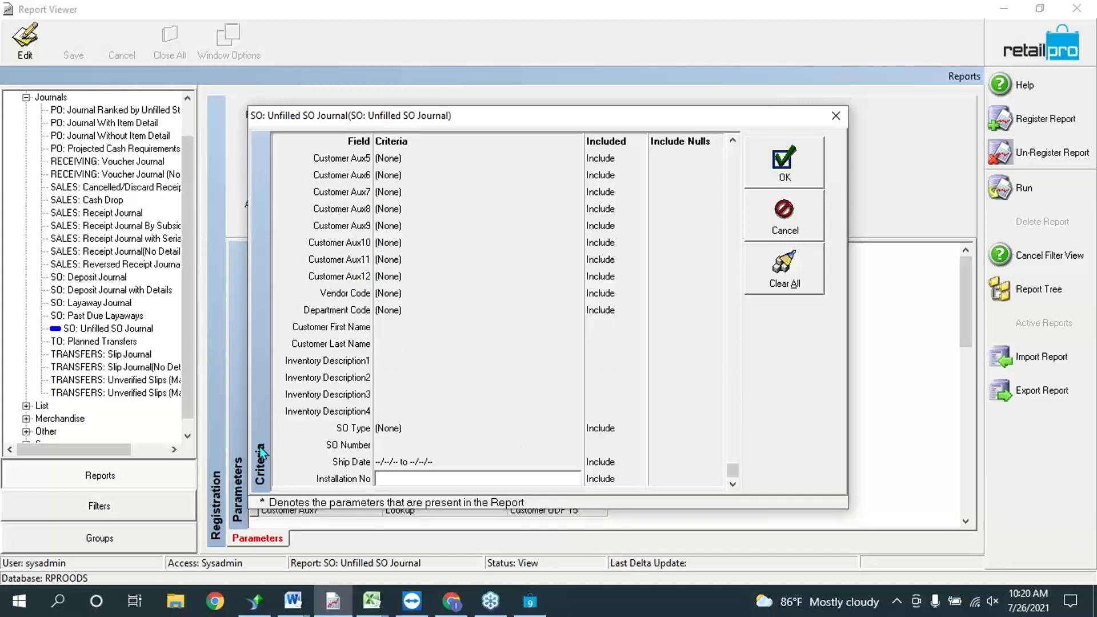
pyautogui.click(569, 459)
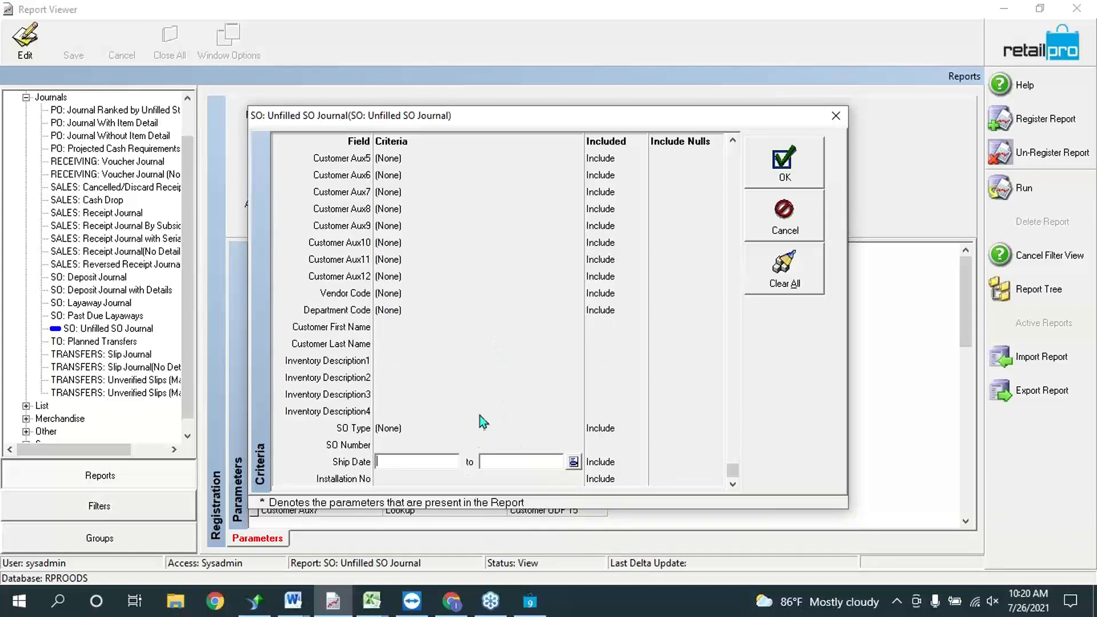
pyautogui.click(800, 147)
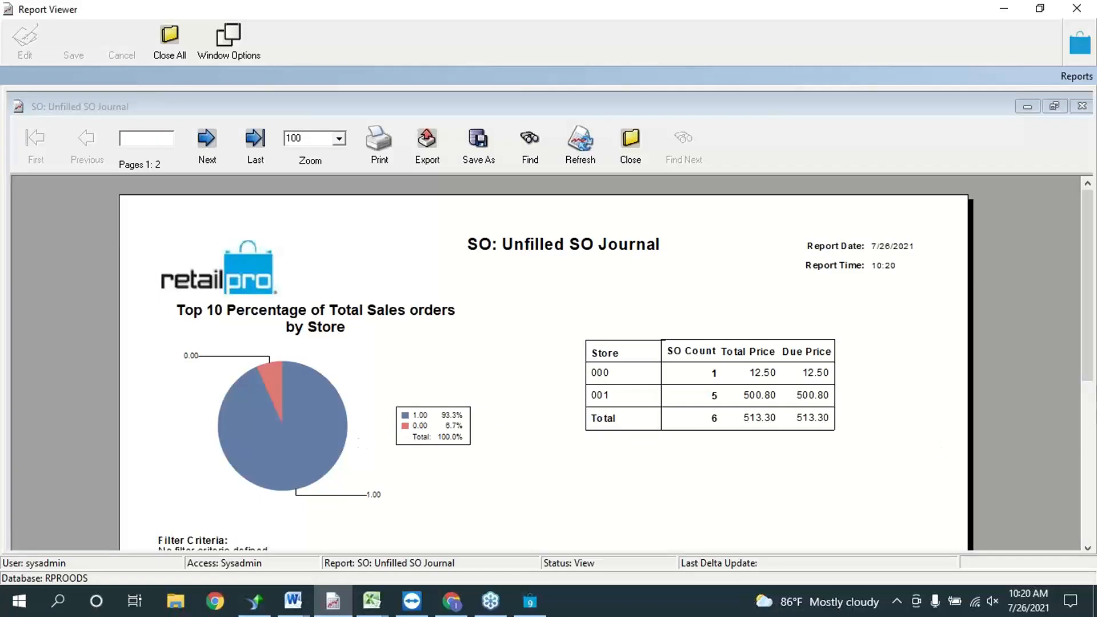
# Step: Scroll through the three 100.00% unfilled orders and close the Unfilled SO Journal
pyautogui.moveTo(1091, 366); pyautogui.dragTo(1095, 432)
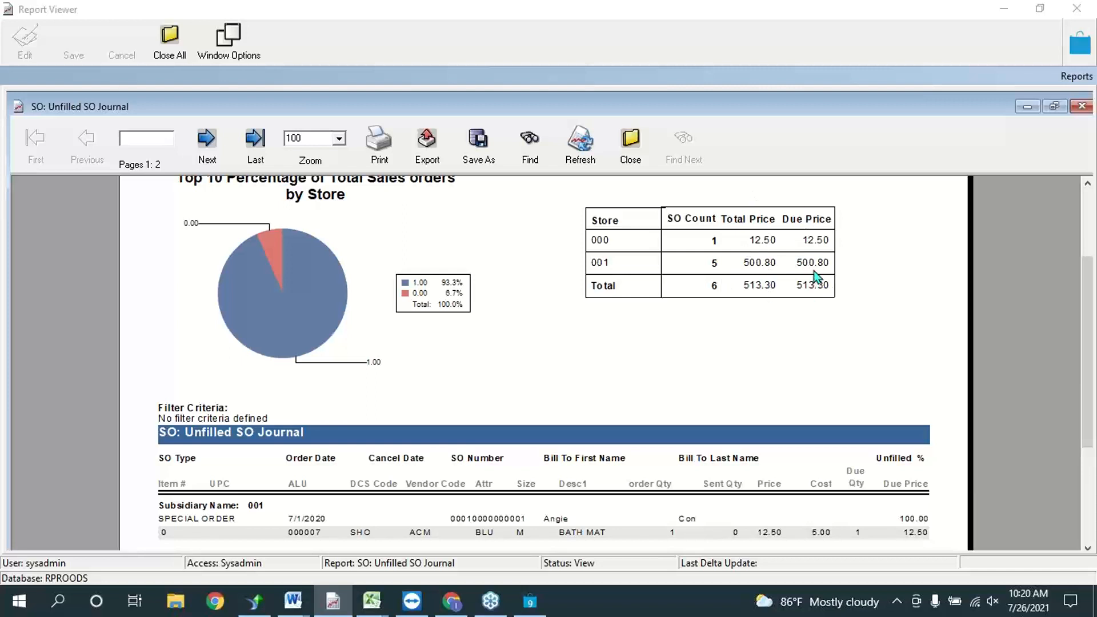
pyautogui.moveTo(1089, 419); pyautogui.dragTo(1088, 507)
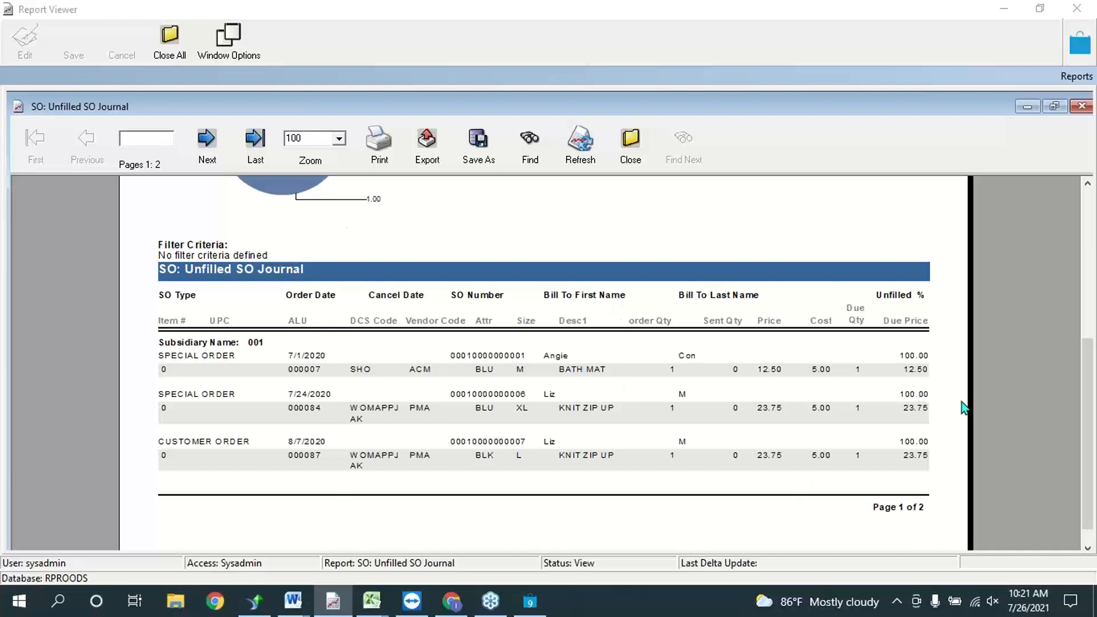
pyautogui.click(1081, 106)
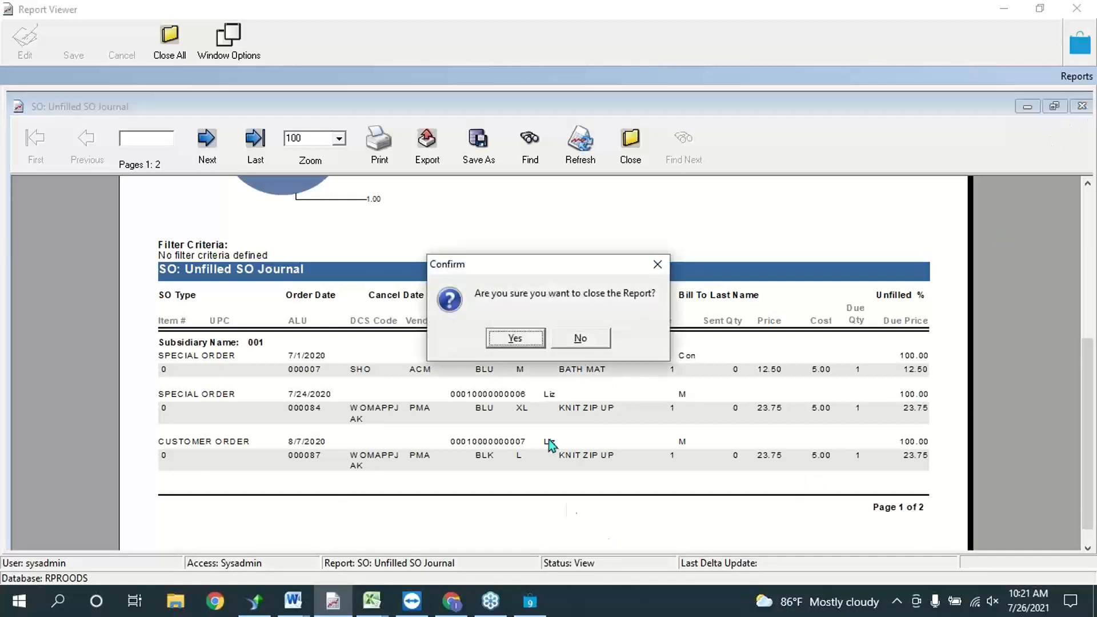
# Step: Confirm closing the Unfilled SO Journal, then run SO: Fulfillment from the Summary group without filters
pyautogui.click(515, 338)
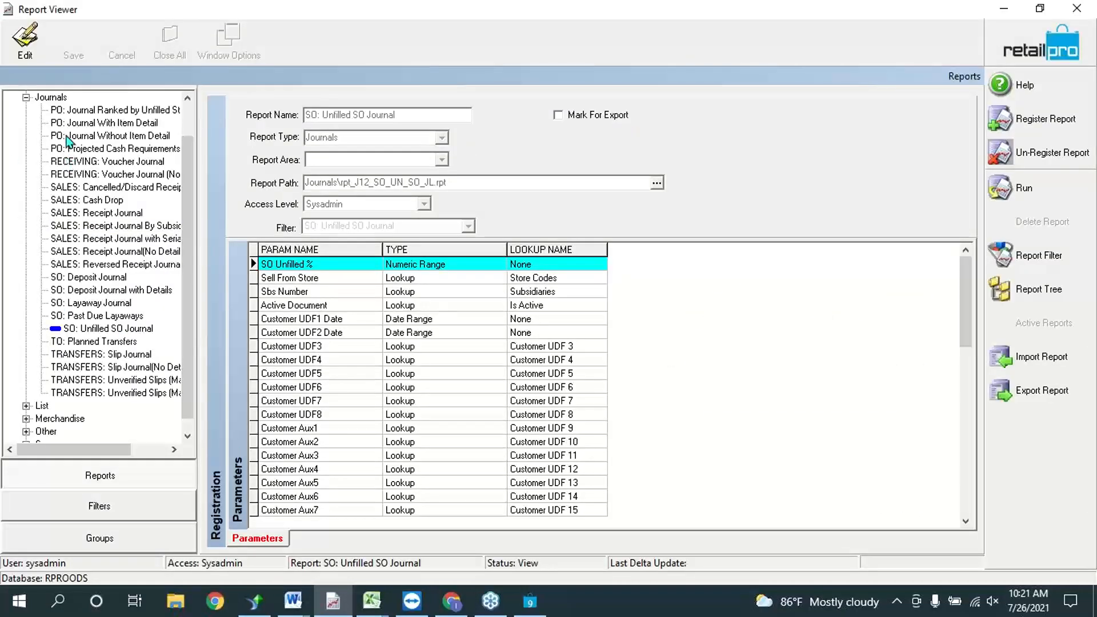
pyautogui.click(26, 98)
pyautogui.click(24, 186)
pyautogui.scroll(-1, 146, 343)
pyautogui.scroll(-2, 146, 342)
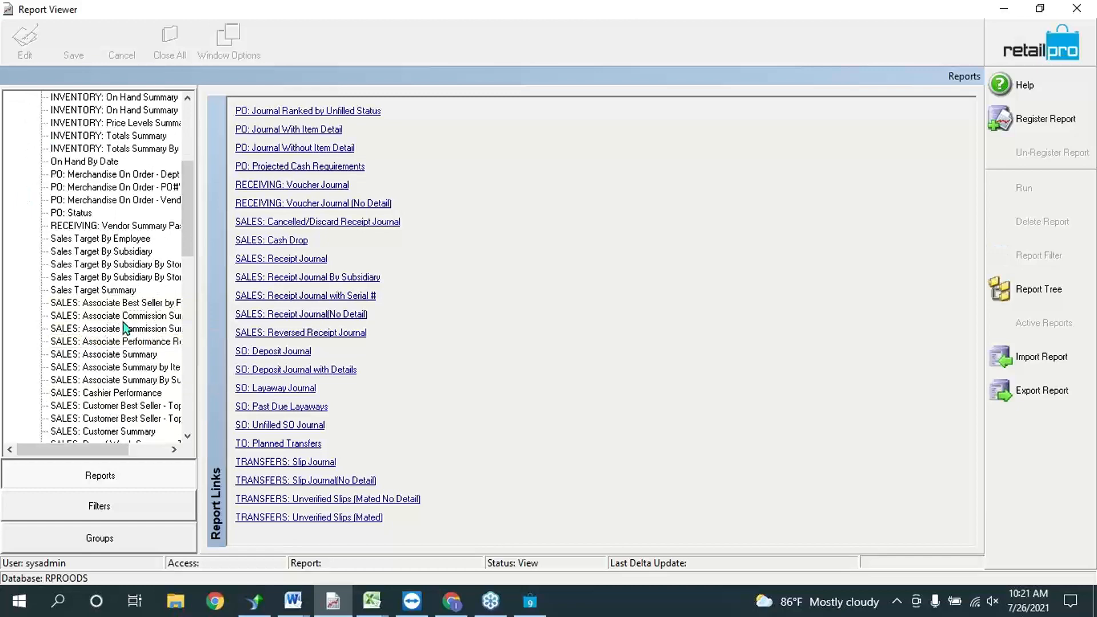
pyautogui.scroll(-1, 153, 303)
pyautogui.scroll(-12, 152, 300)
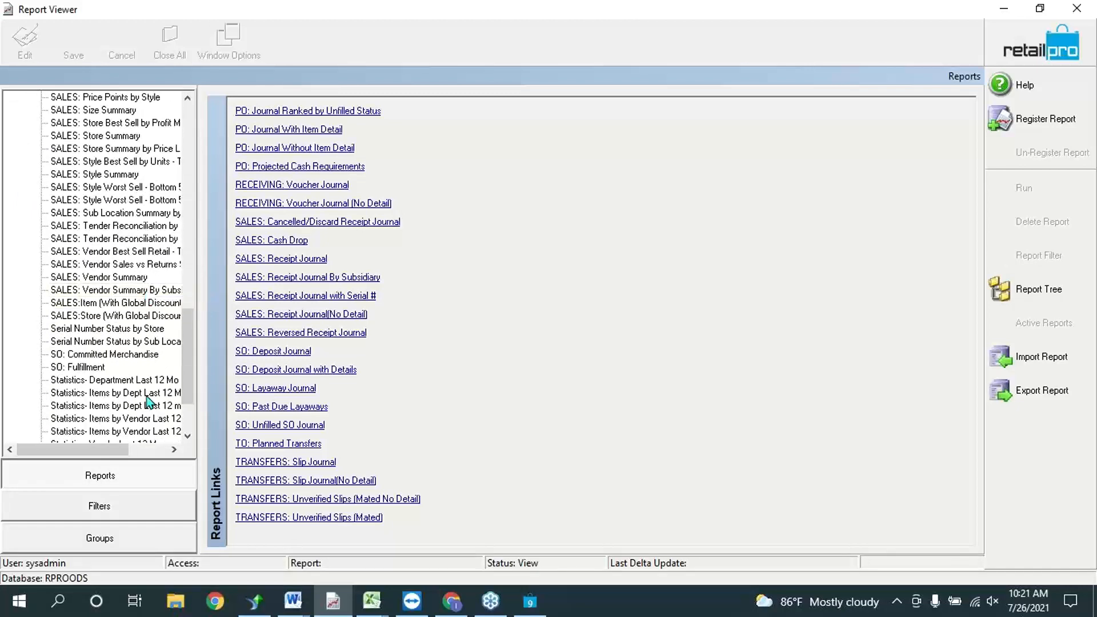
pyautogui.click(80, 368)
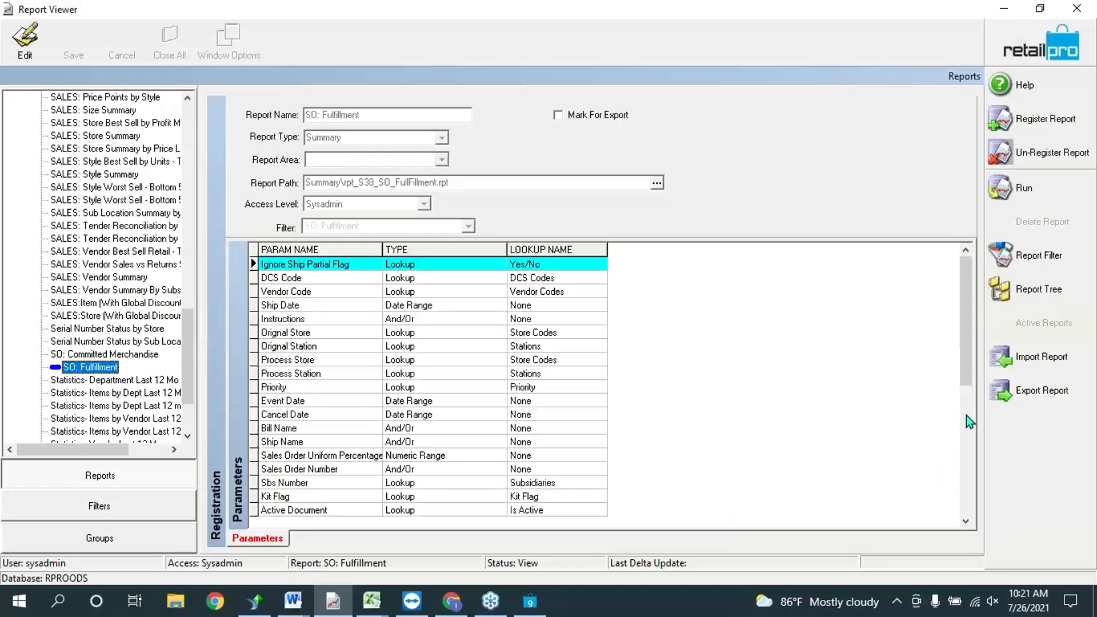
pyautogui.click(1017, 197)
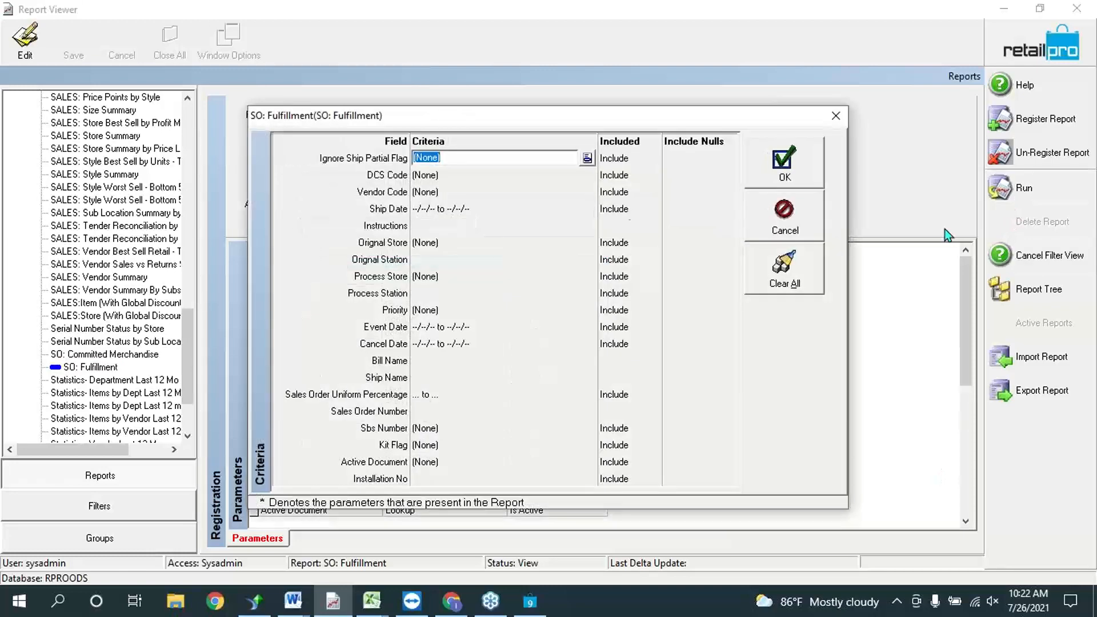
pyautogui.click(774, 183)
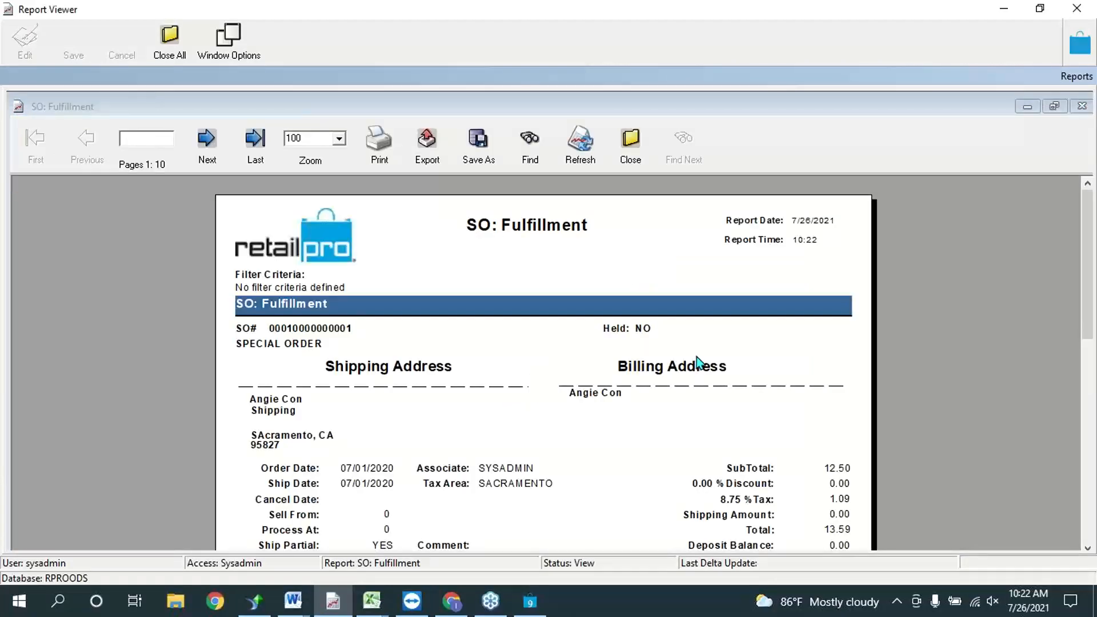
# Step: Scroll page 1 of 10 to review the BLU BATH MAT order, 13.59 balance due
pyautogui.click(1087, 547)
pyautogui.moveTo(1087, 547); pyautogui.dragTo(1087, 547)
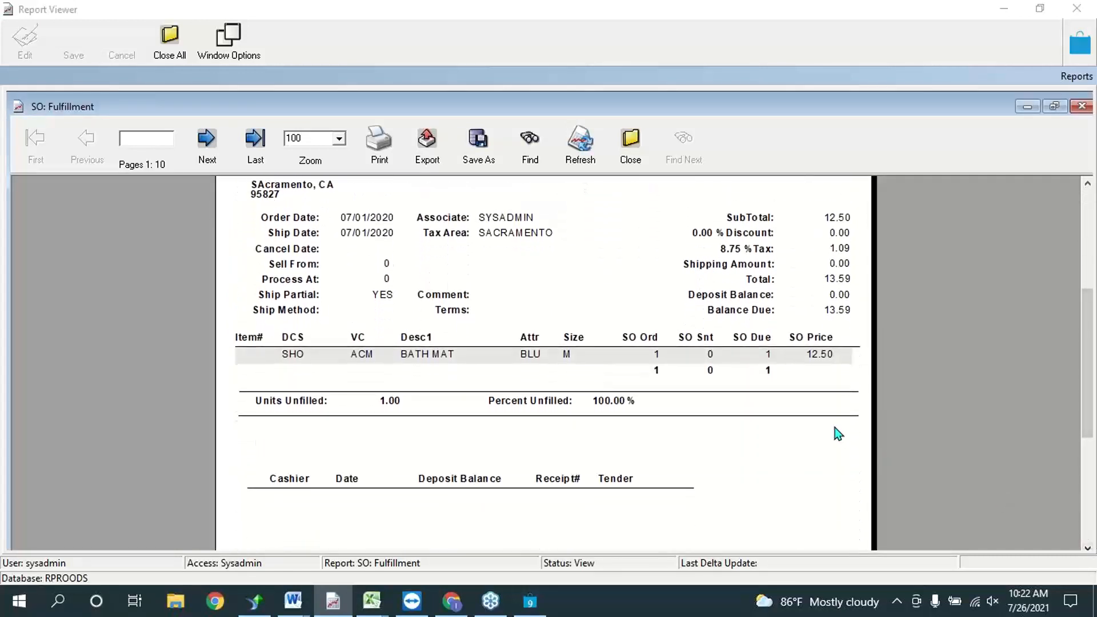
pyautogui.moveTo(1086, 428); pyautogui.dragTo(1080, 378)
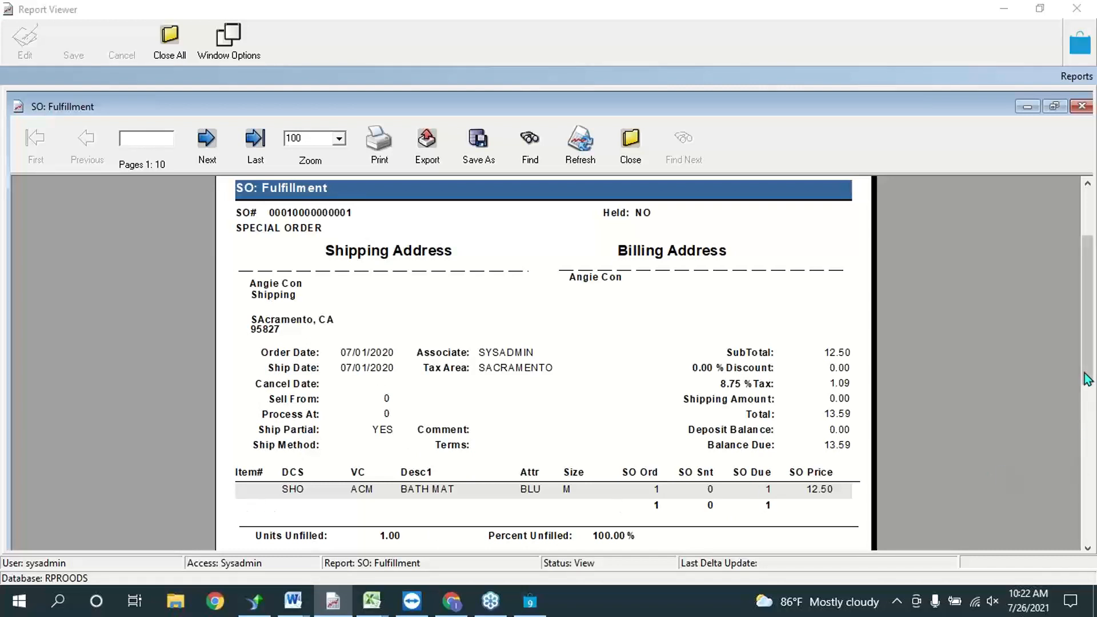
pyautogui.scroll(-3, 1087, 379)
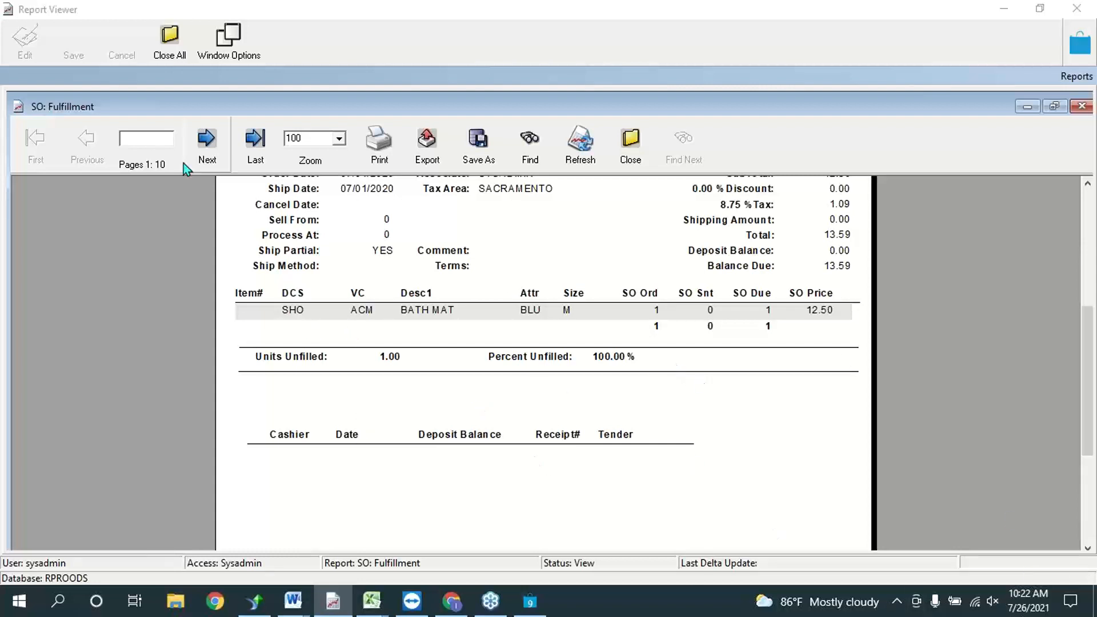
# Step: Page through the SO: Fulfillment report from page 2 to page 6, the BLK KNIT ZIP UP order
pyautogui.click(223, 140)
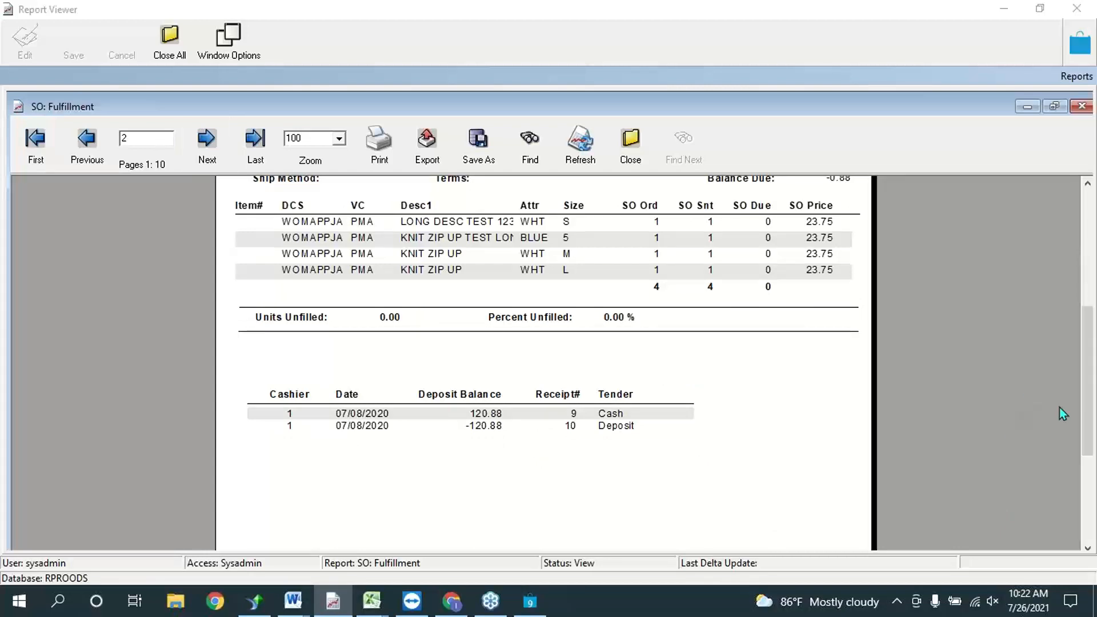
pyautogui.scroll(3, 1085, 421)
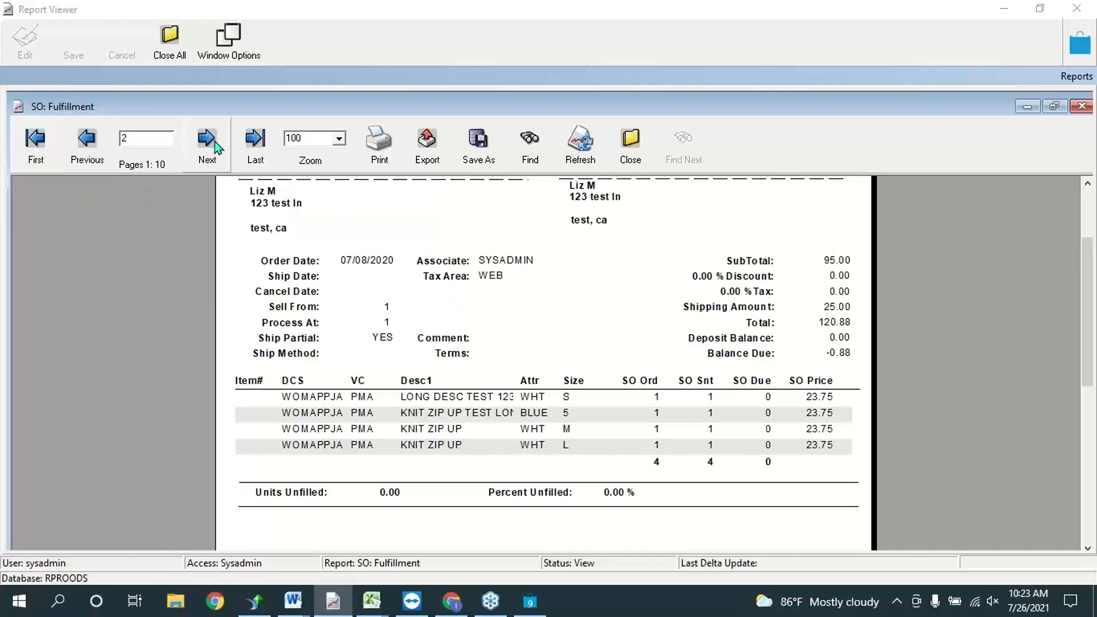
pyautogui.click(200, 147)
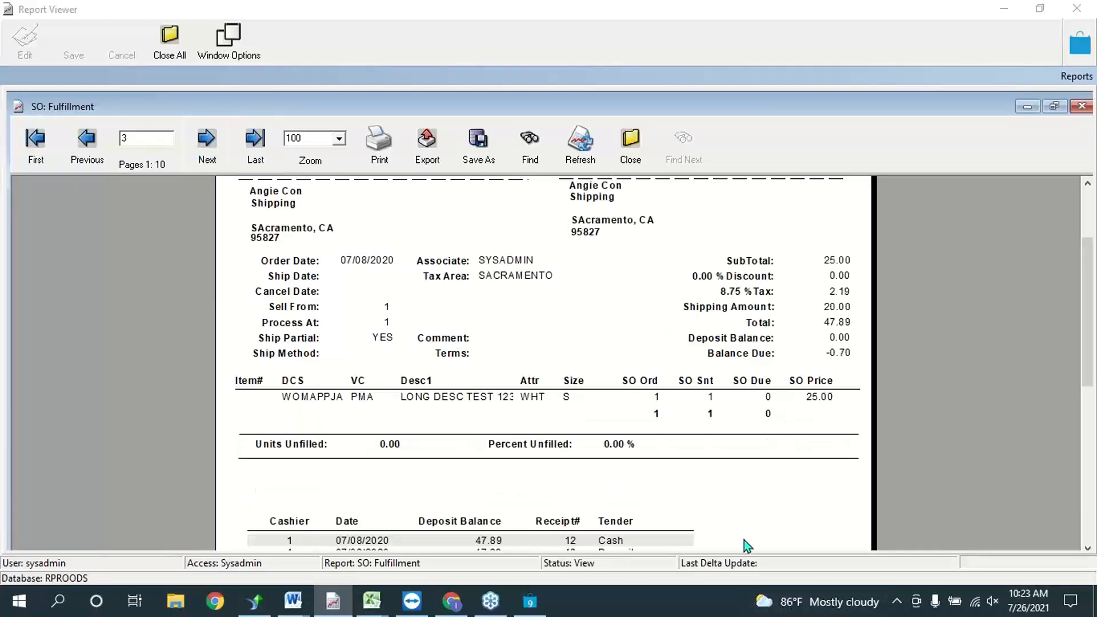
pyautogui.moveTo(1093, 360); pyautogui.dragTo(1093, 323)
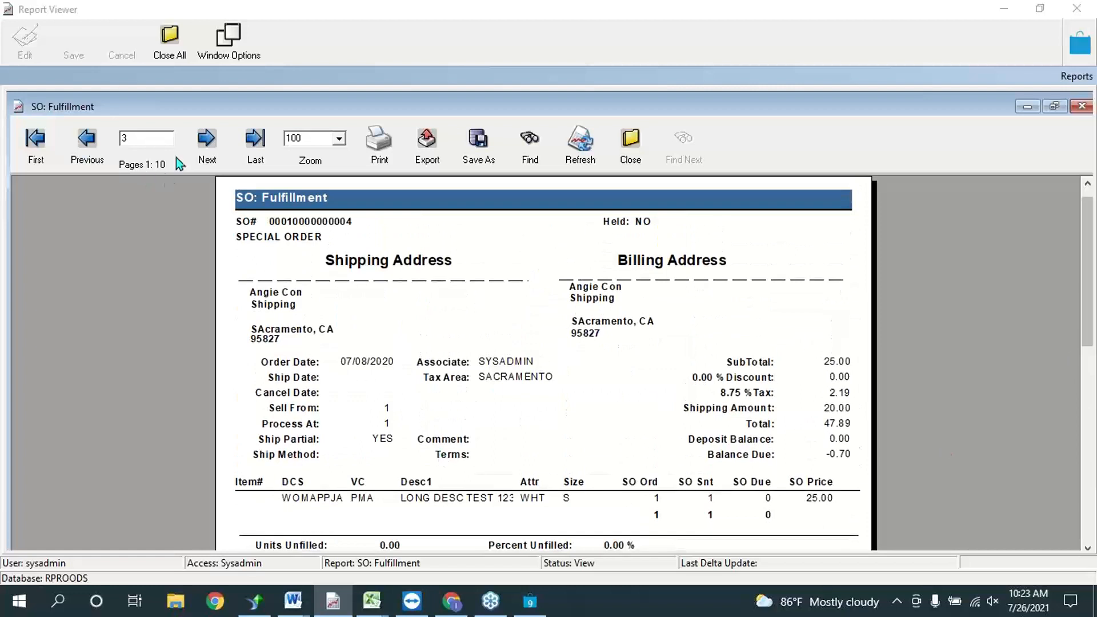
pyautogui.click(206, 143)
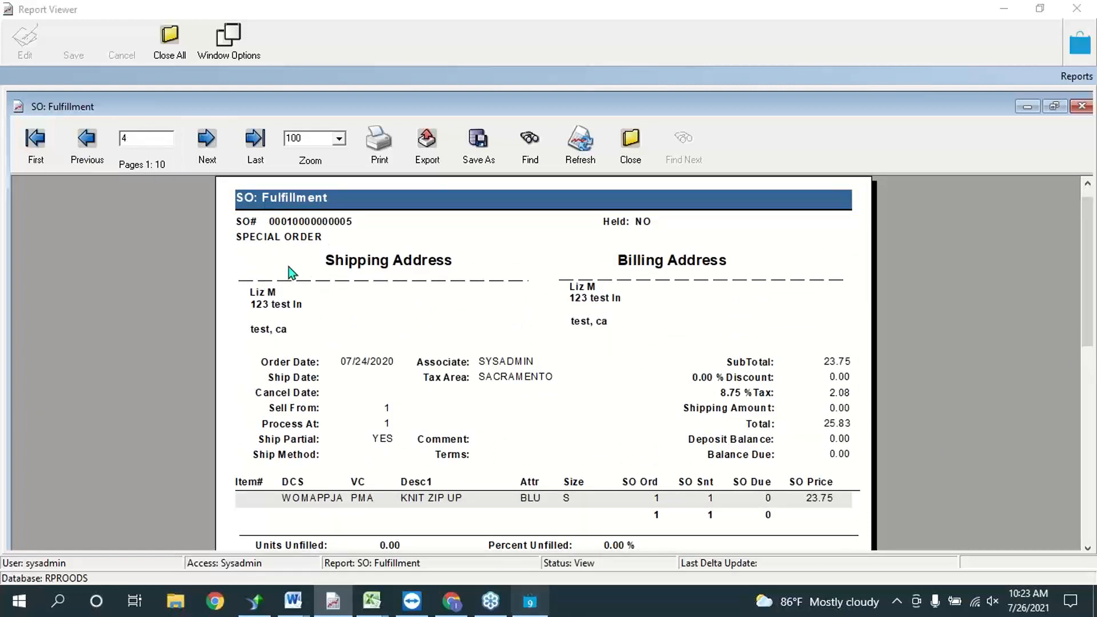
pyautogui.click(209, 144)
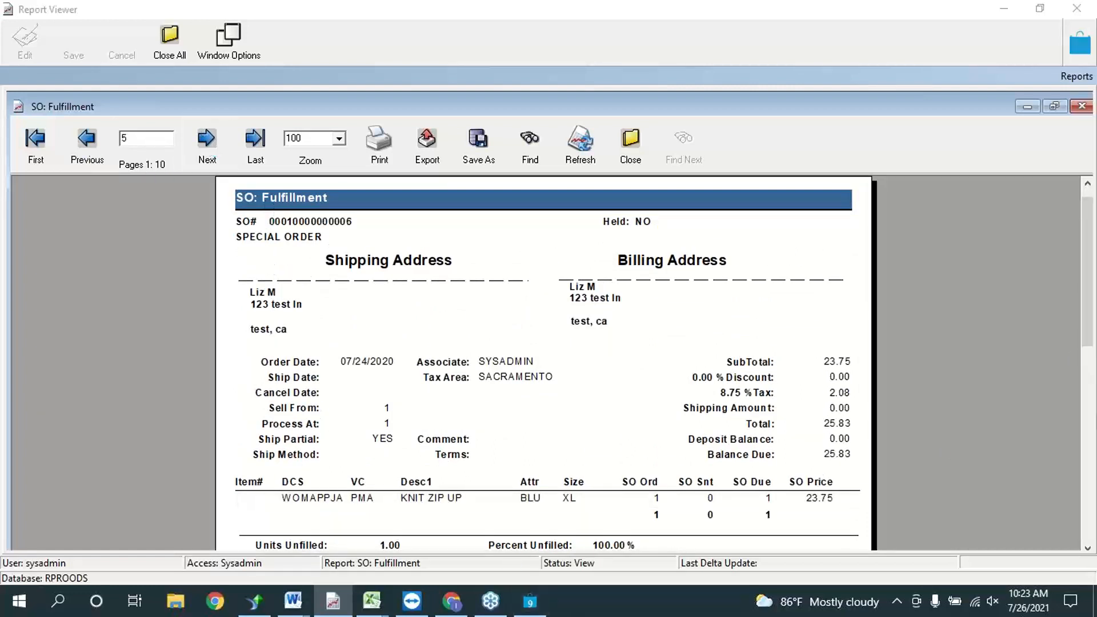
pyautogui.moveTo(1087, 268); pyautogui.dragTo(1088, 348)
pyautogui.moveTo(1094, 431)
pyautogui.mouseDown()
pyautogui.moveTo(1090, 410)
pyautogui.moveTo(1091, 428)
pyautogui.mouseUp()
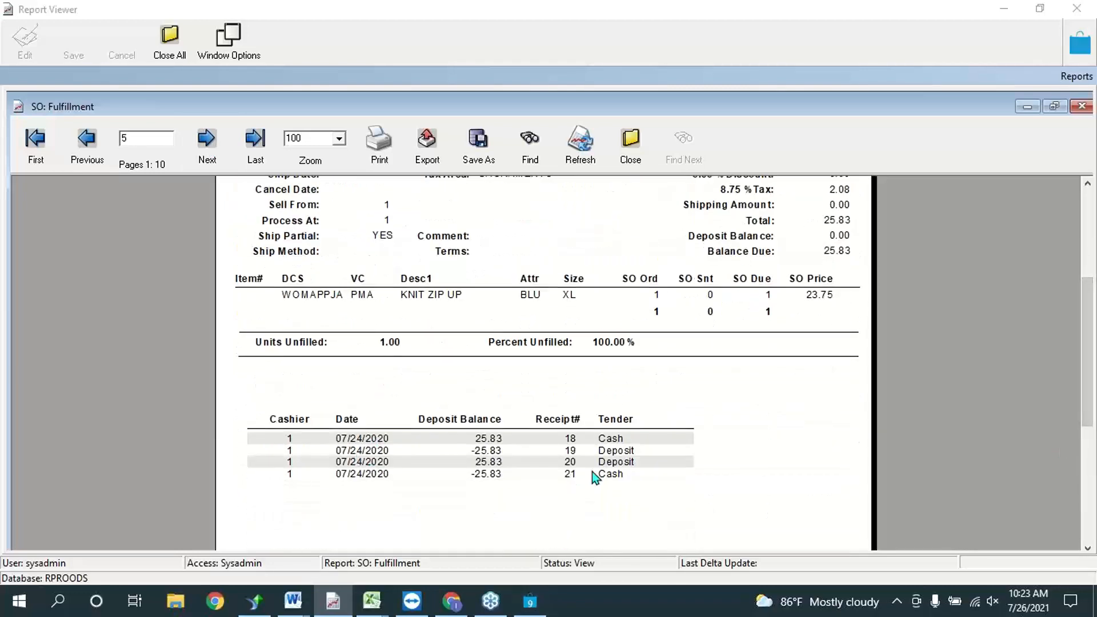
pyautogui.moveTo(1088, 360); pyautogui.dragTo(1089, 274)
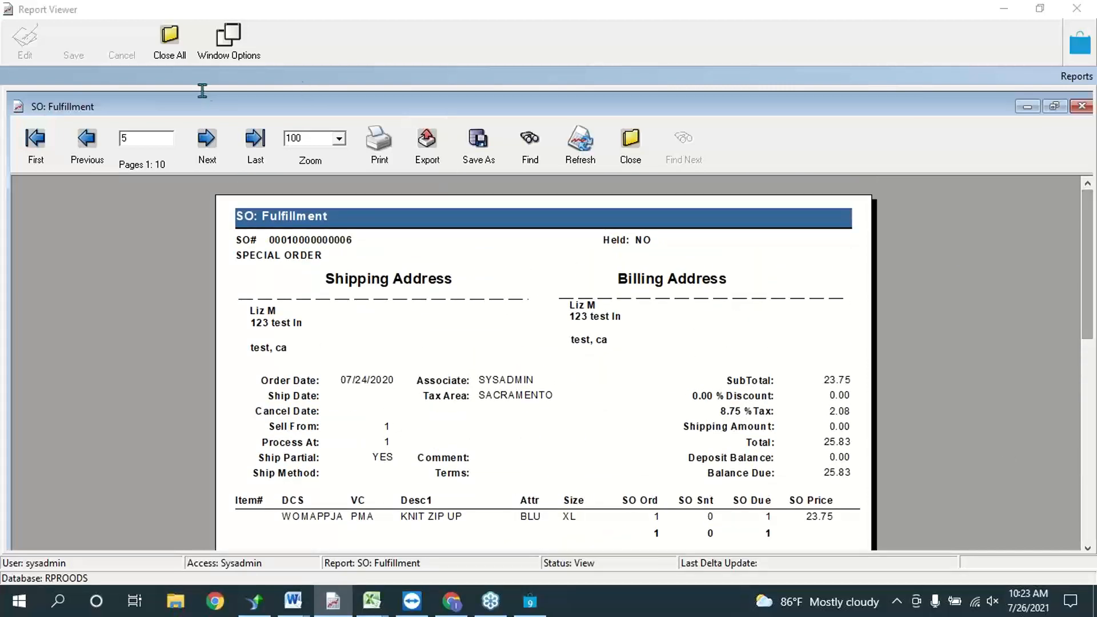
pyautogui.click(207, 140)
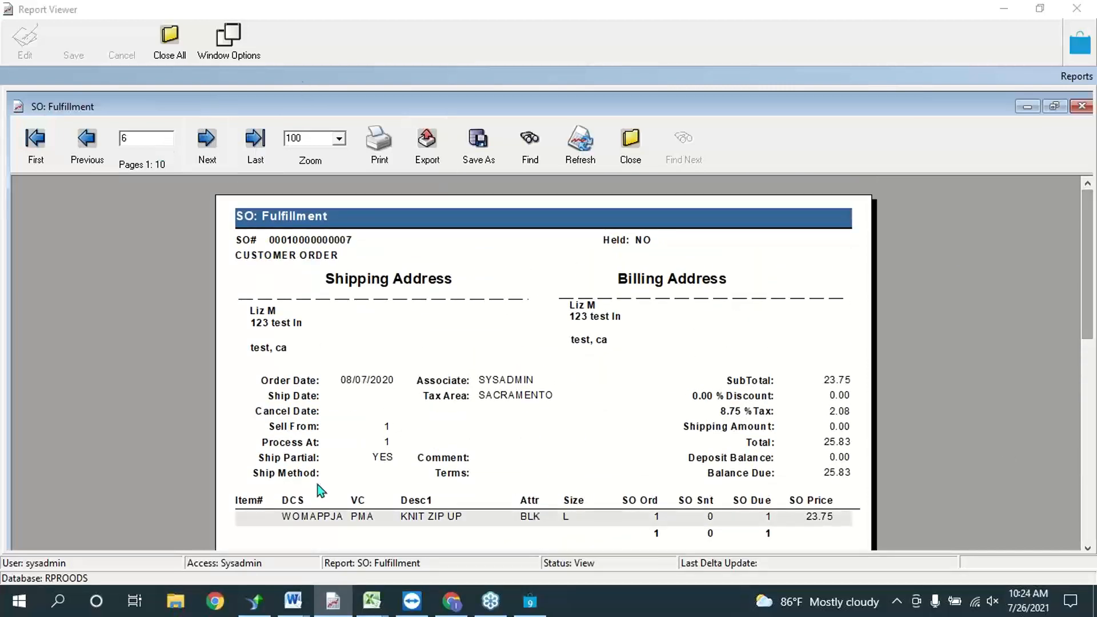
# Step: Close the SO: Fulfillment report and reopen its filter criteria dialog
pyautogui.click(1082, 108)
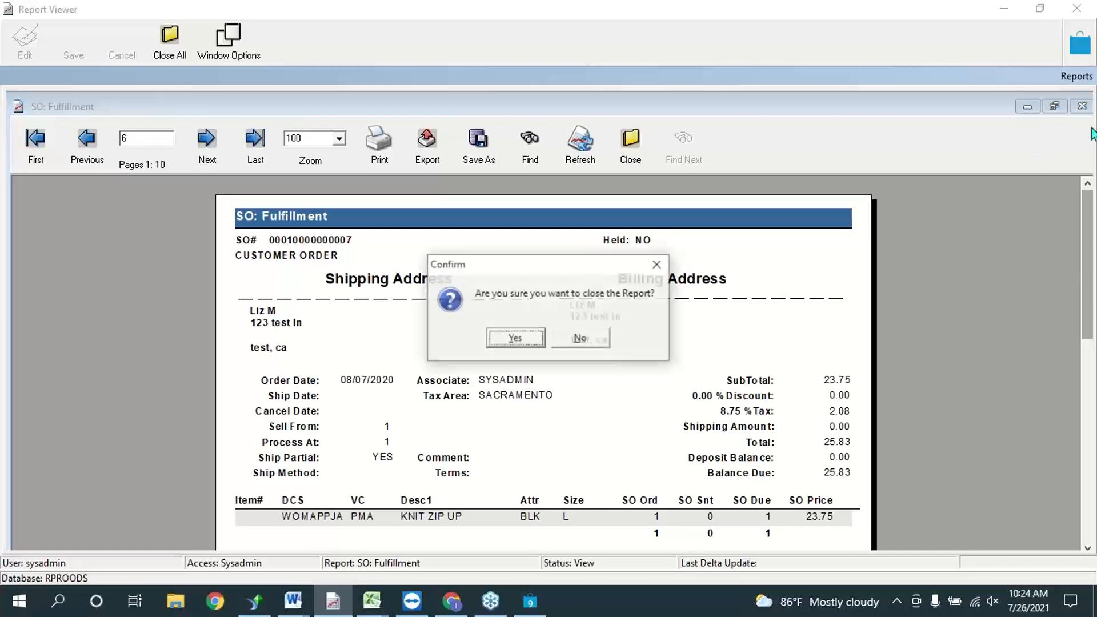
pyautogui.click(532, 338)
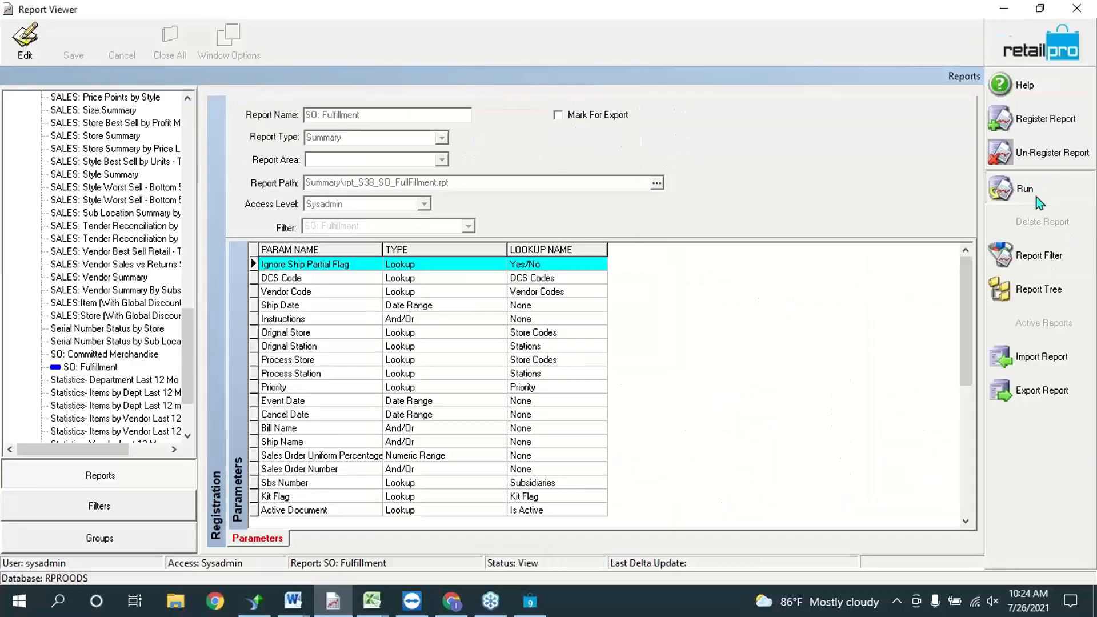
pyautogui.click(1023, 190)
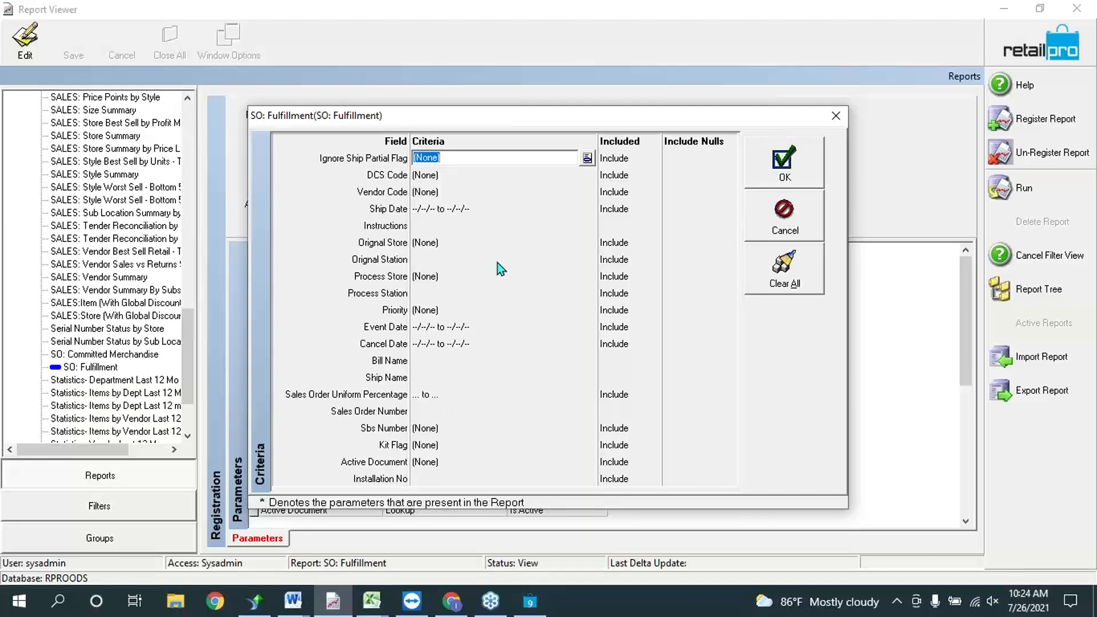
# Step: Inspect the Orignal Store, Process Station and Uniform Percentage criteria, then bring up Word
pyautogui.click(480, 242)
pyautogui.click(562, 293)
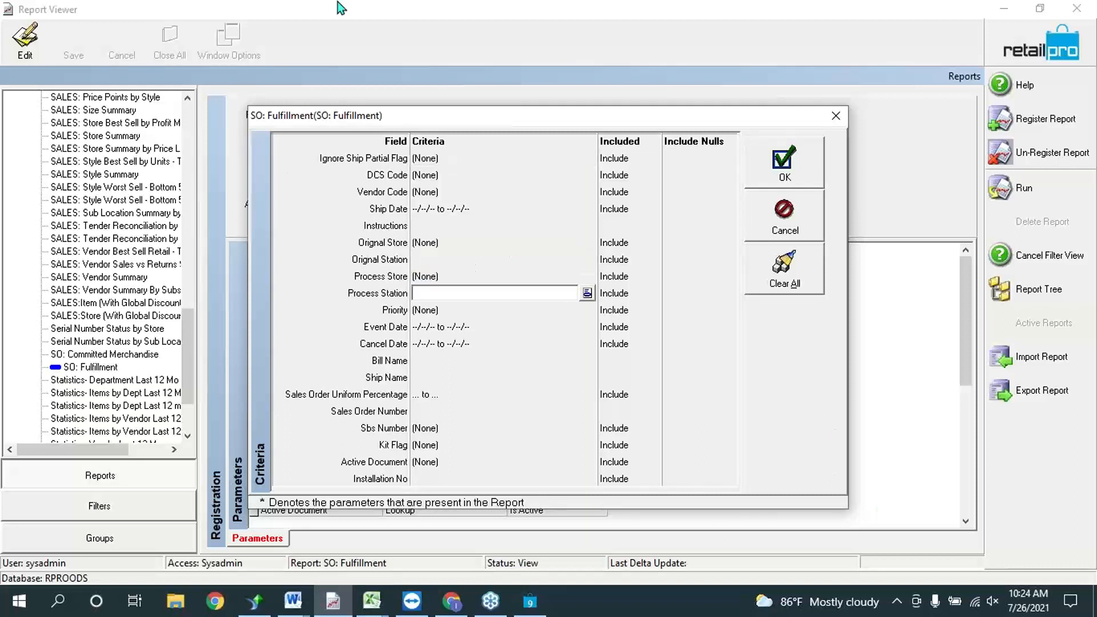
pyautogui.click(489, 243)
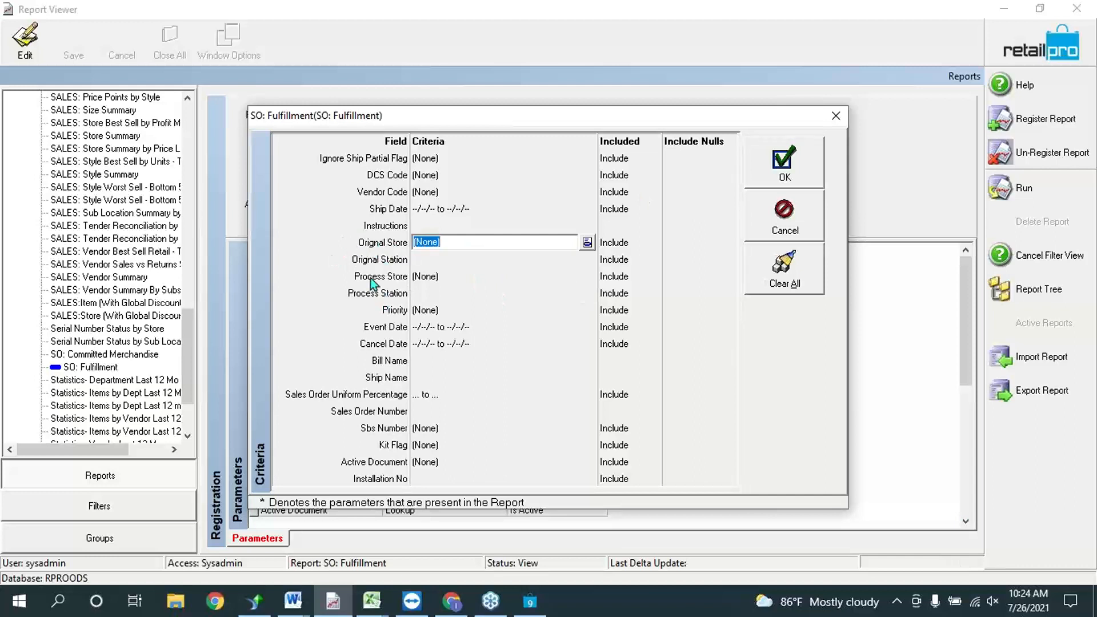
pyautogui.click(445, 291)
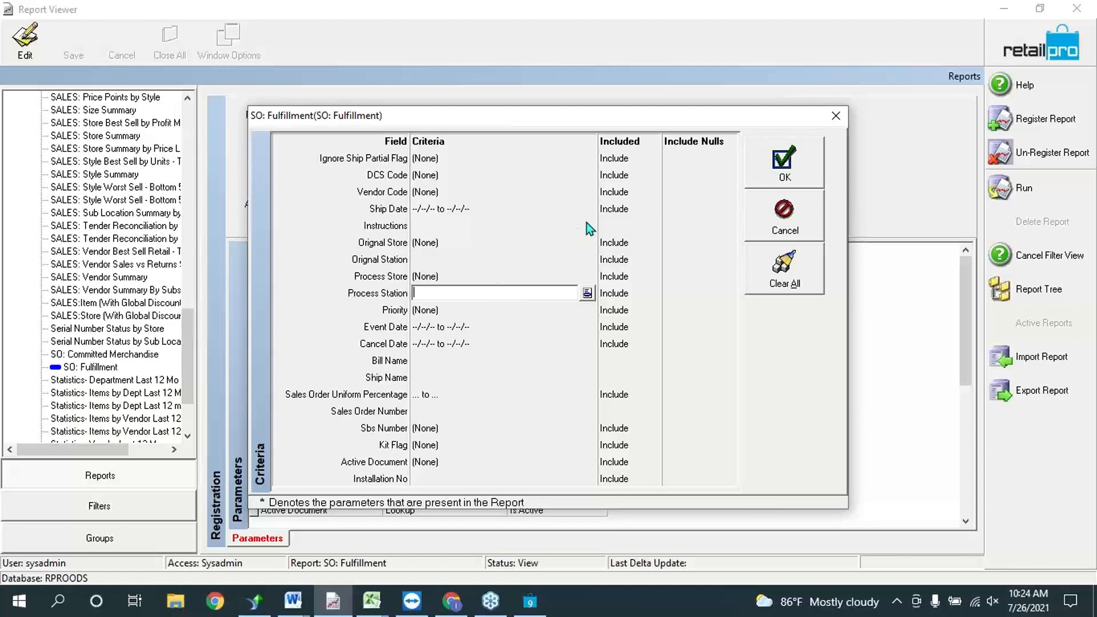
pyautogui.click(550, 394)
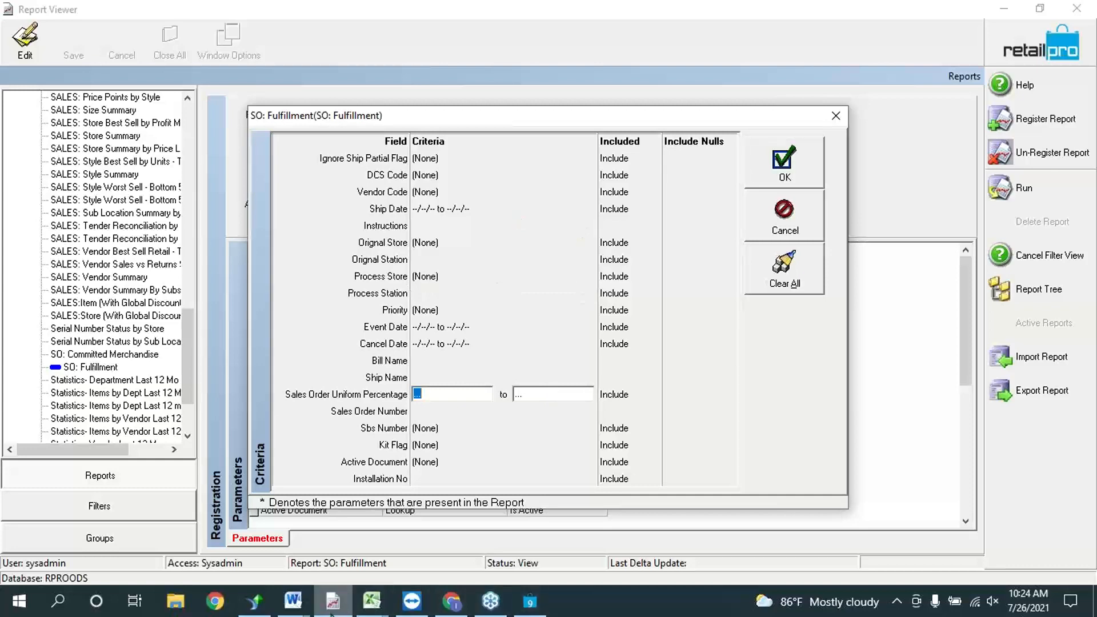
pyautogui.click(293, 600)
# Step: Highlight the Miscellaneous SO Questions section of the Sales Orders outline, then return to Retail Pro
pyautogui.click(379, 542)
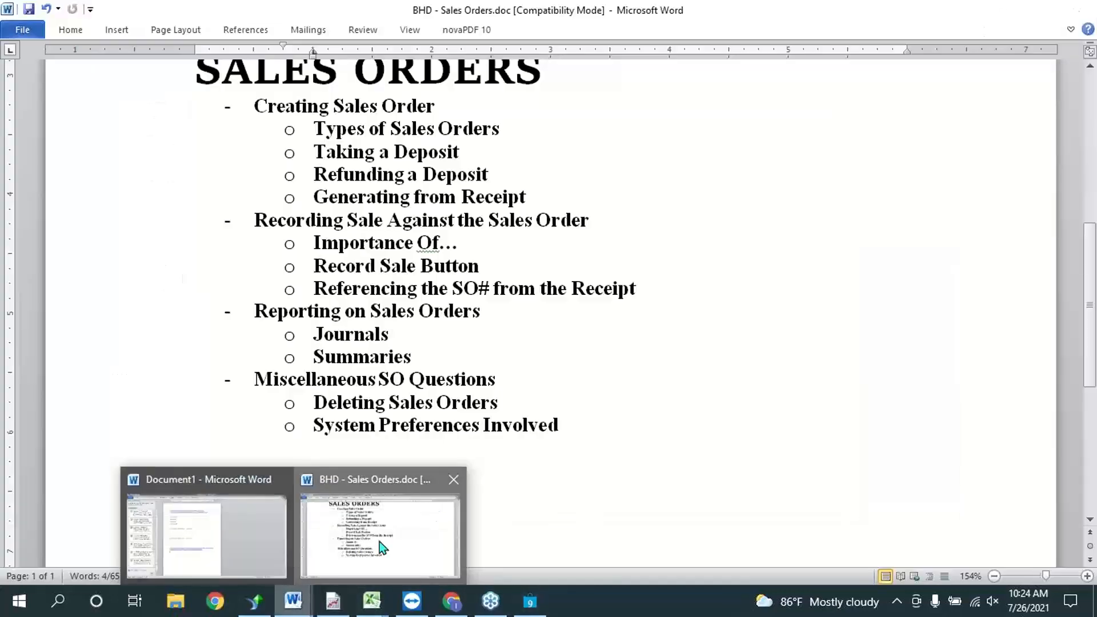
pyautogui.moveTo(436, 365); pyautogui.dragTo(436, 380)
pyautogui.click(512, 403)
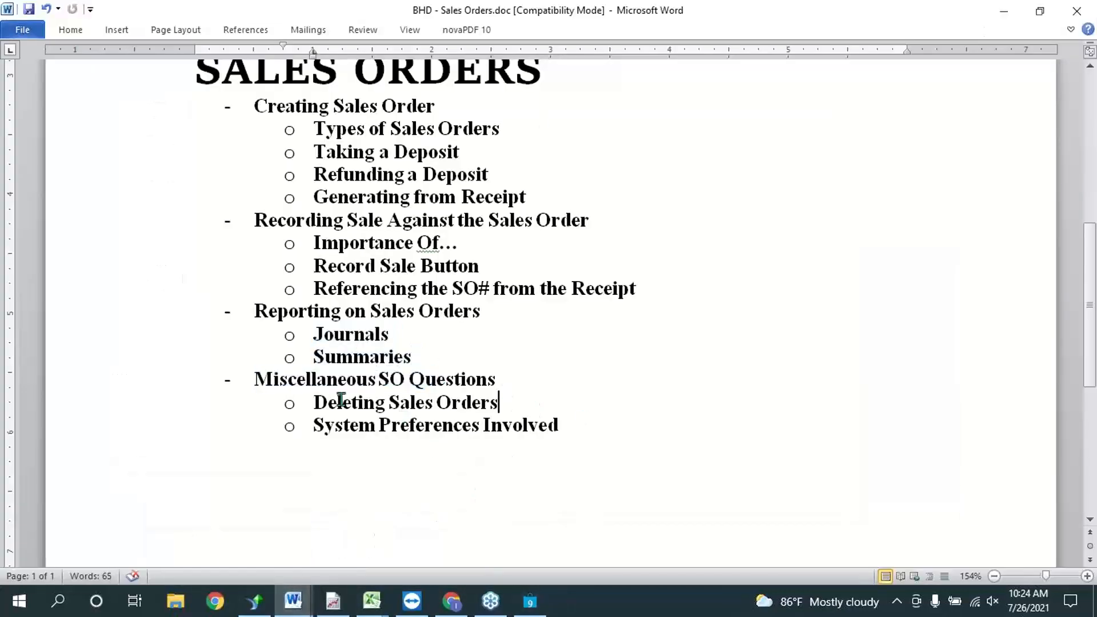
pyautogui.moveTo(280, 386); pyautogui.dragTo(558, 423)
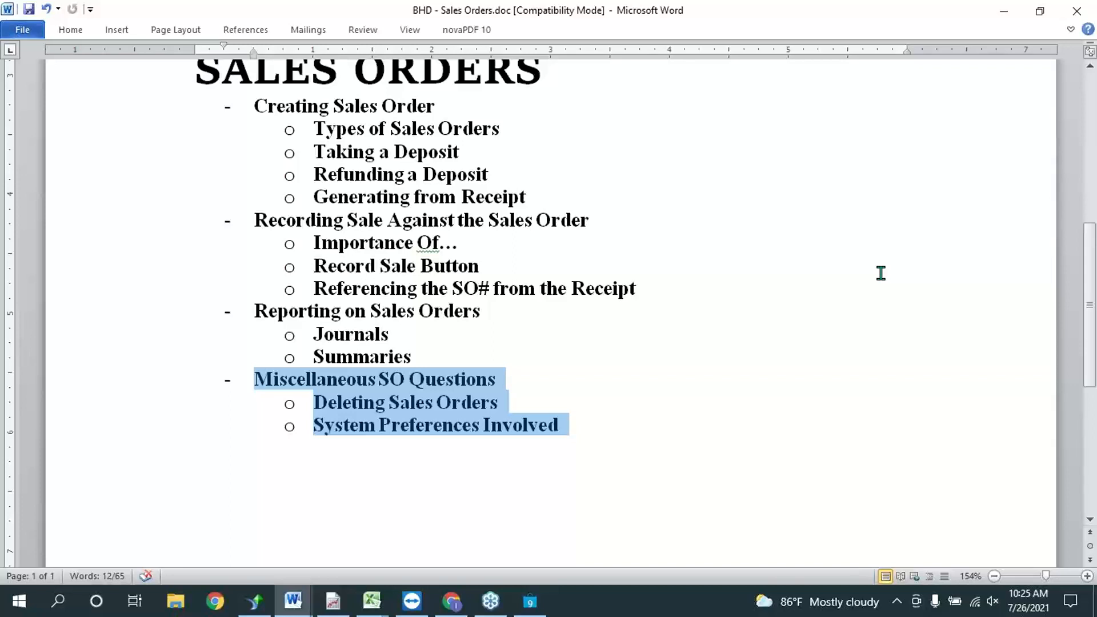
pyautogui.click(394, 440)
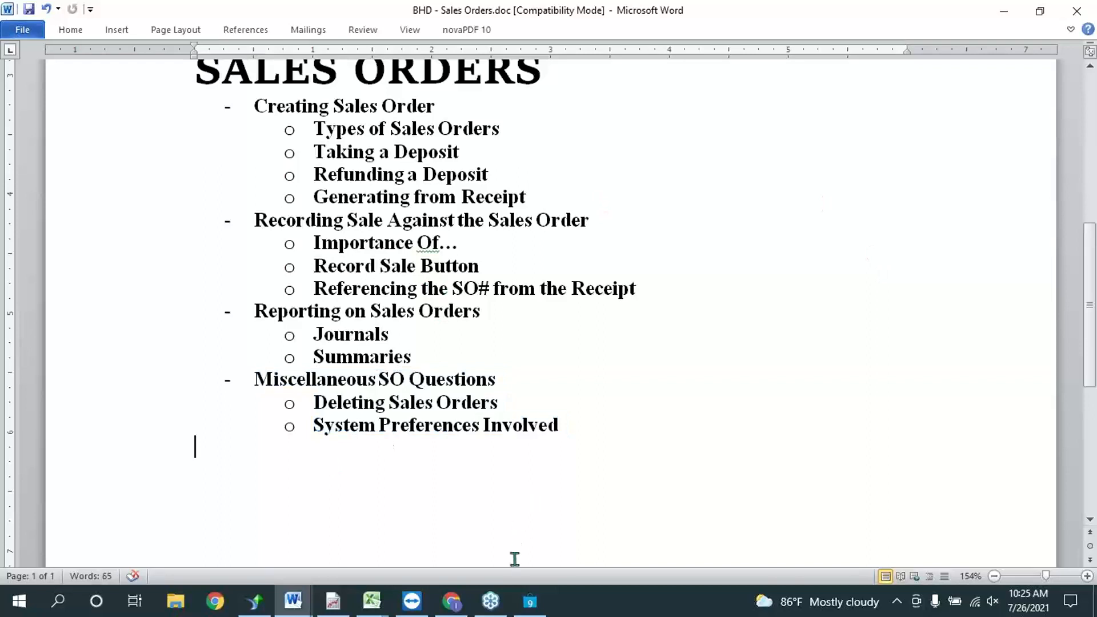
pyautogui.click(535, 604)
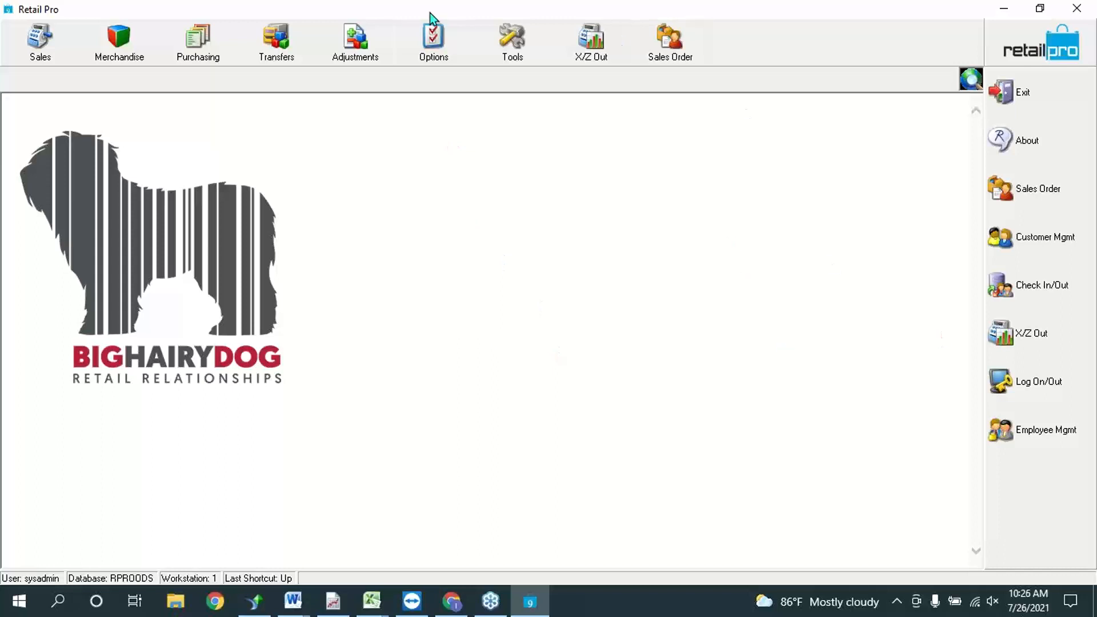
# Step: Open System Preferences at Local Preferences > Point of Sale > Sales Orders > Options and review deposit percentages
pyautogui.click(423, 40)
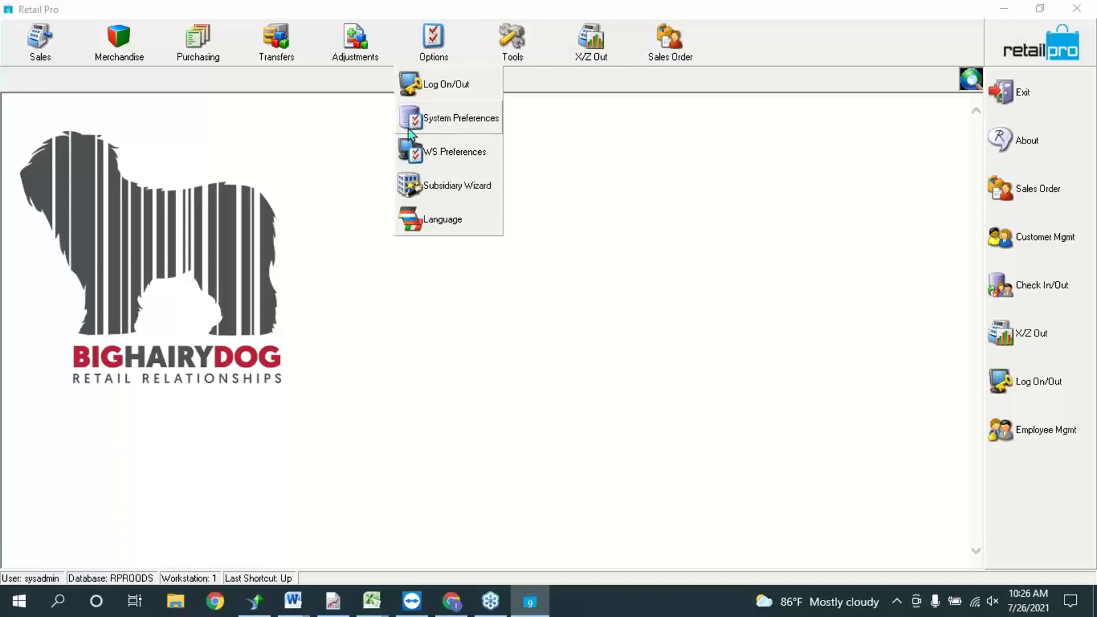
pyautogui.click(456, 118)
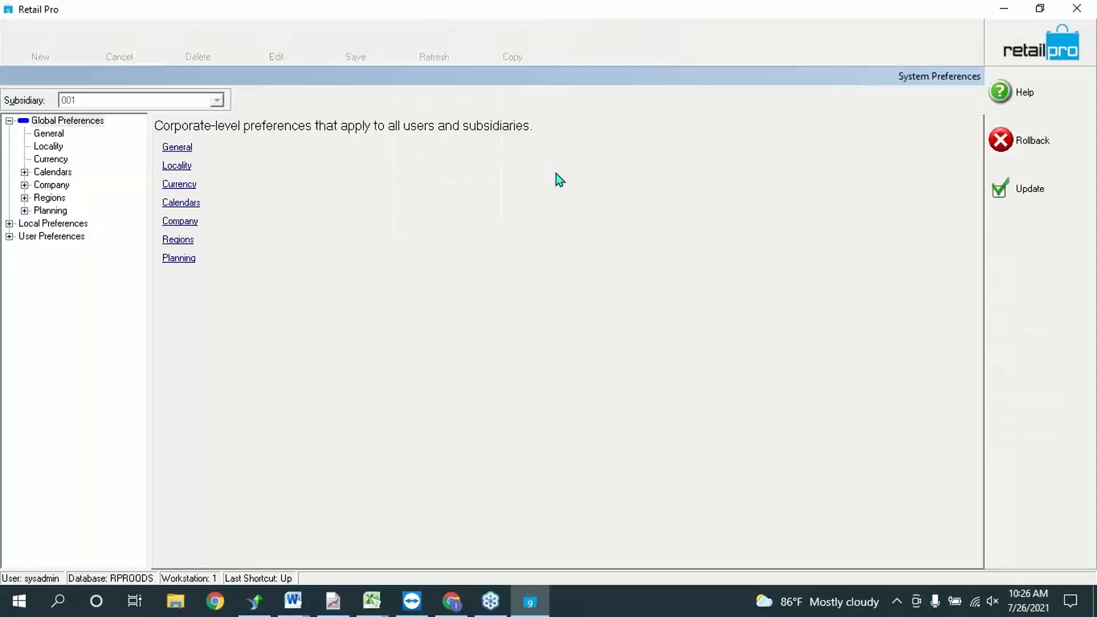
pyautogui.click(9, 223)
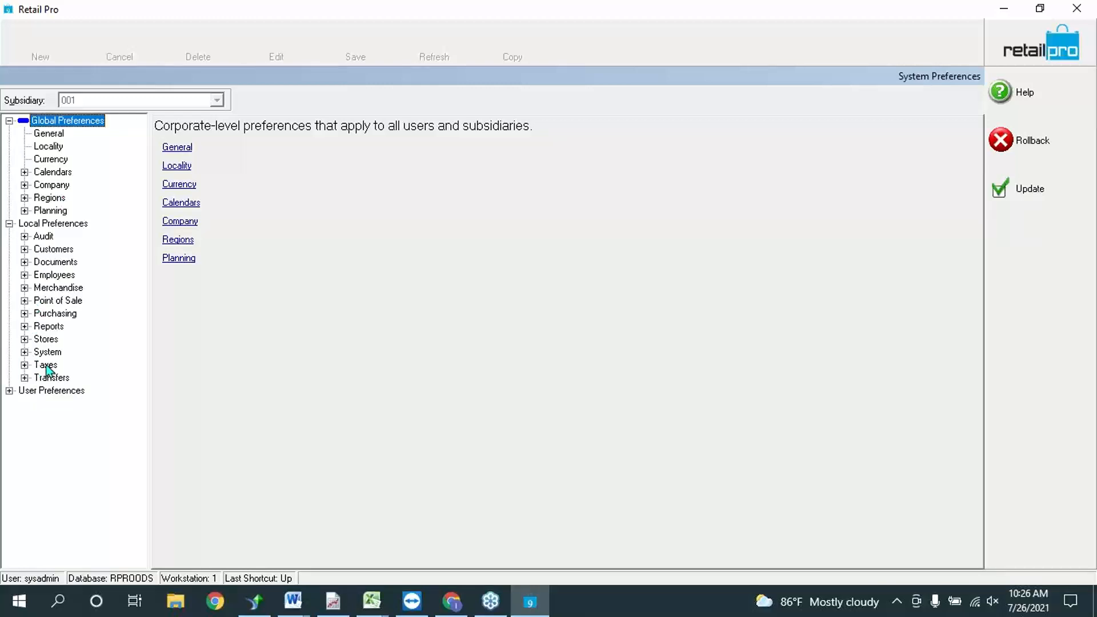
pyautogui.click(24, 301)
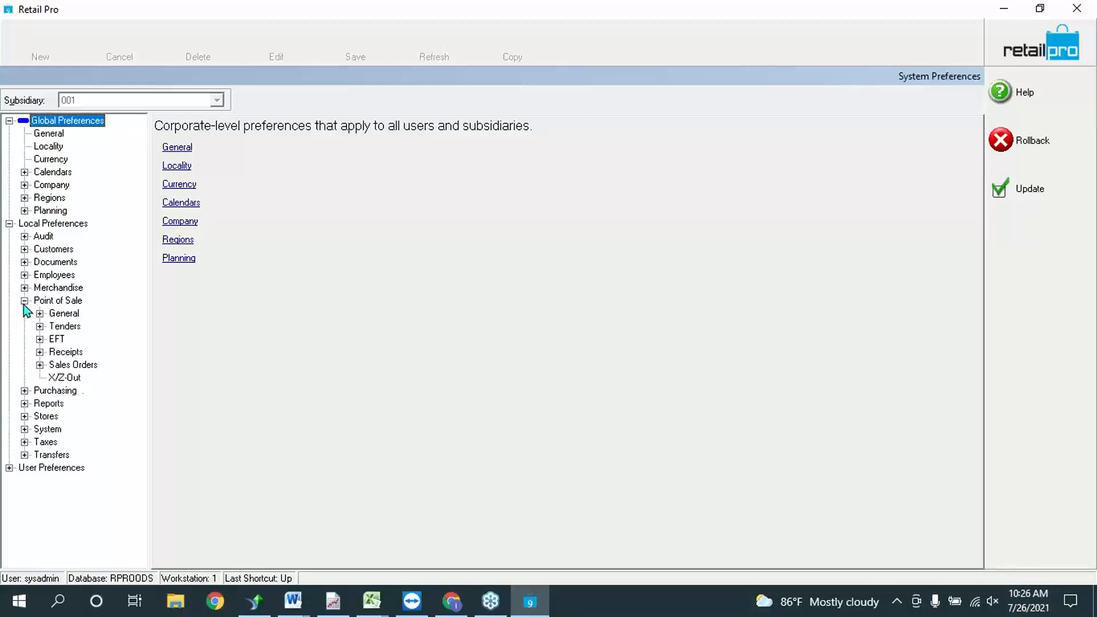
pyautogui.click(39, 365)
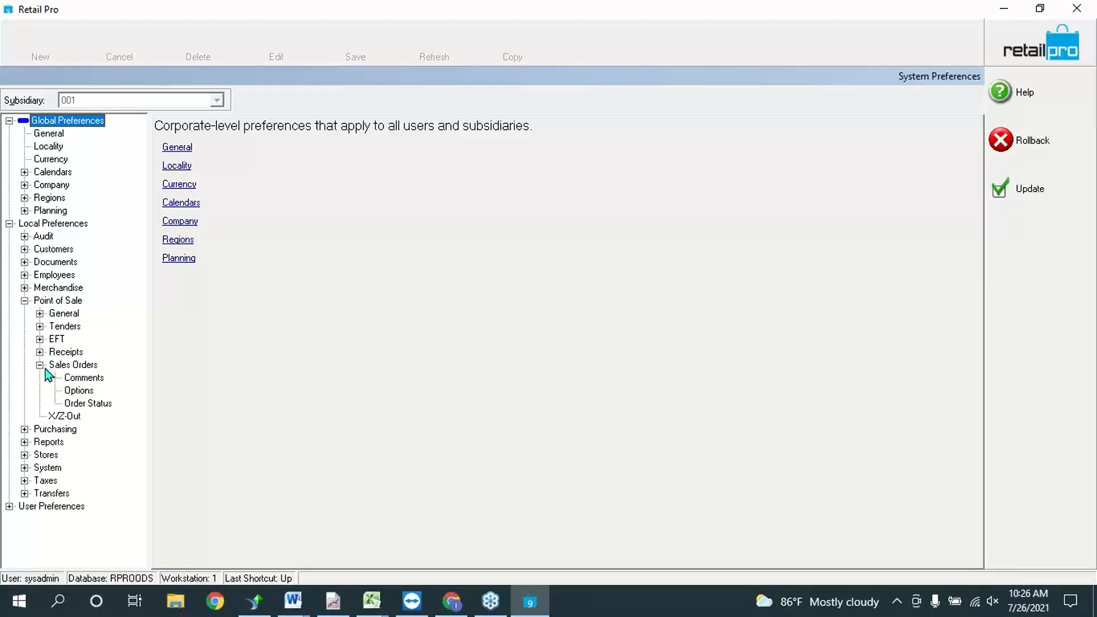
pyautogui.click(87, 392)
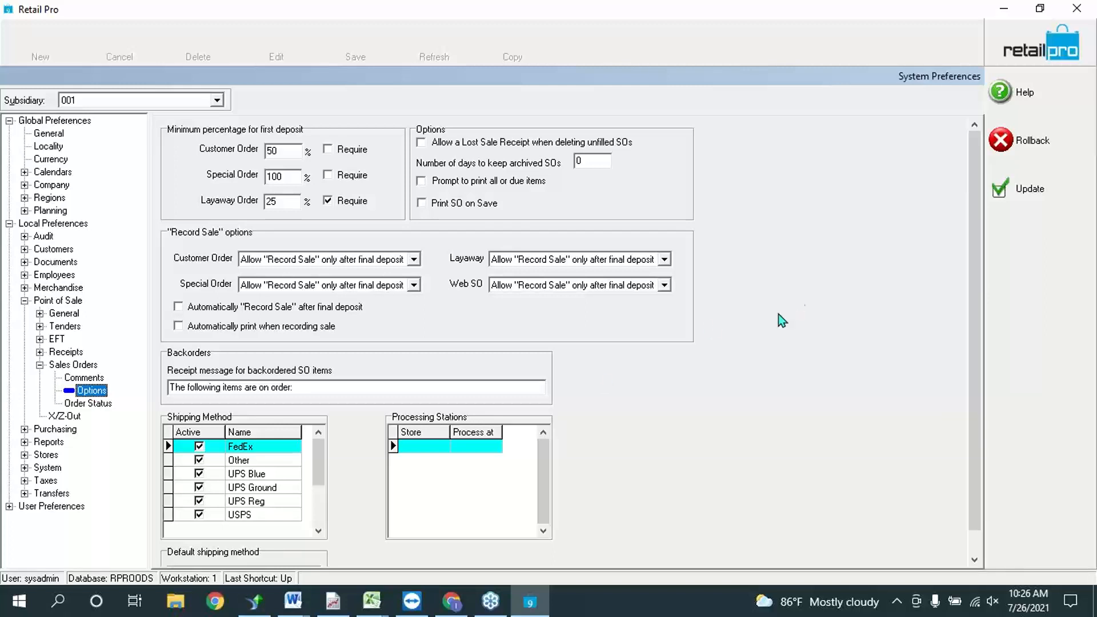
pyautogui.click(275, 151)
pyautogui.click(291, 177)
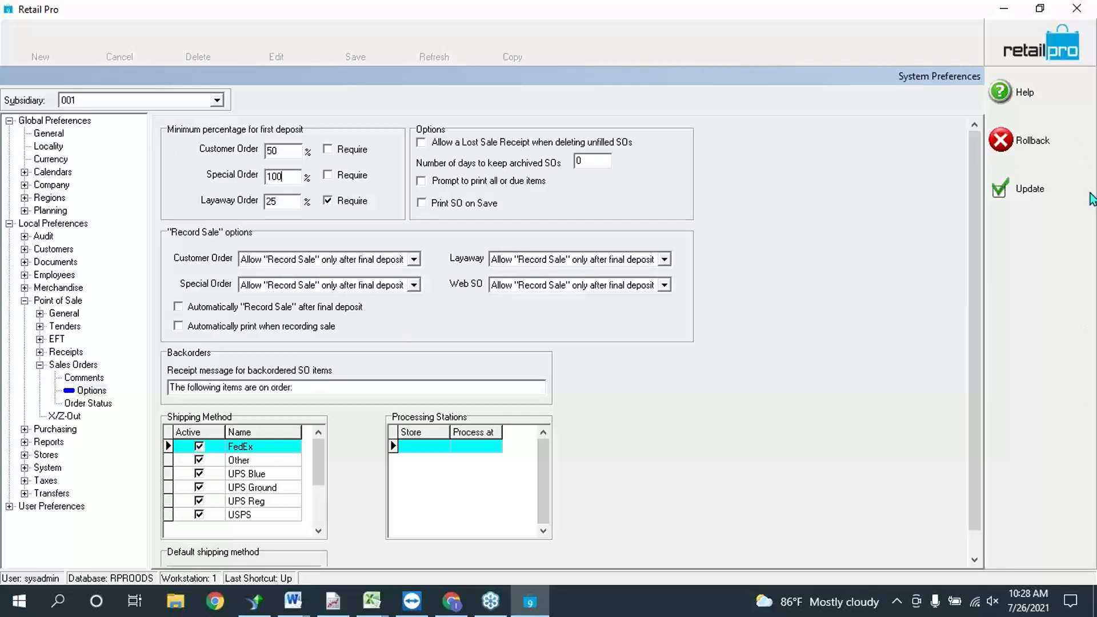
# Step: Switch from the browser and Retail Pro to the Sales Orders document in Word
pyautogui.click(1079, 154)
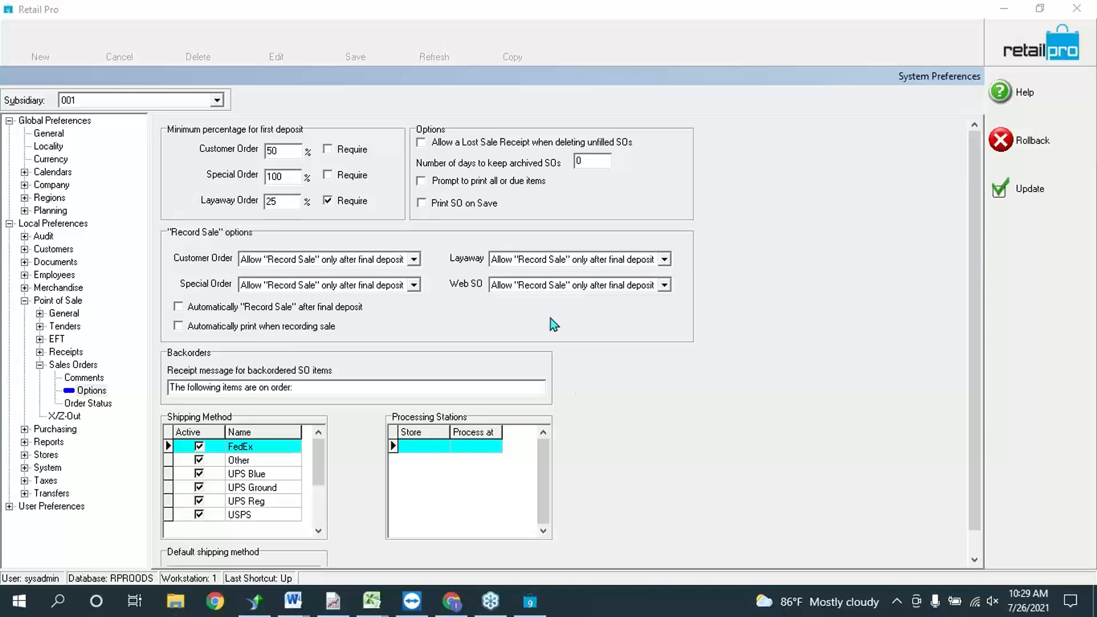
pyautogui.click(451, 601)
pyautogui.click(488, 601)
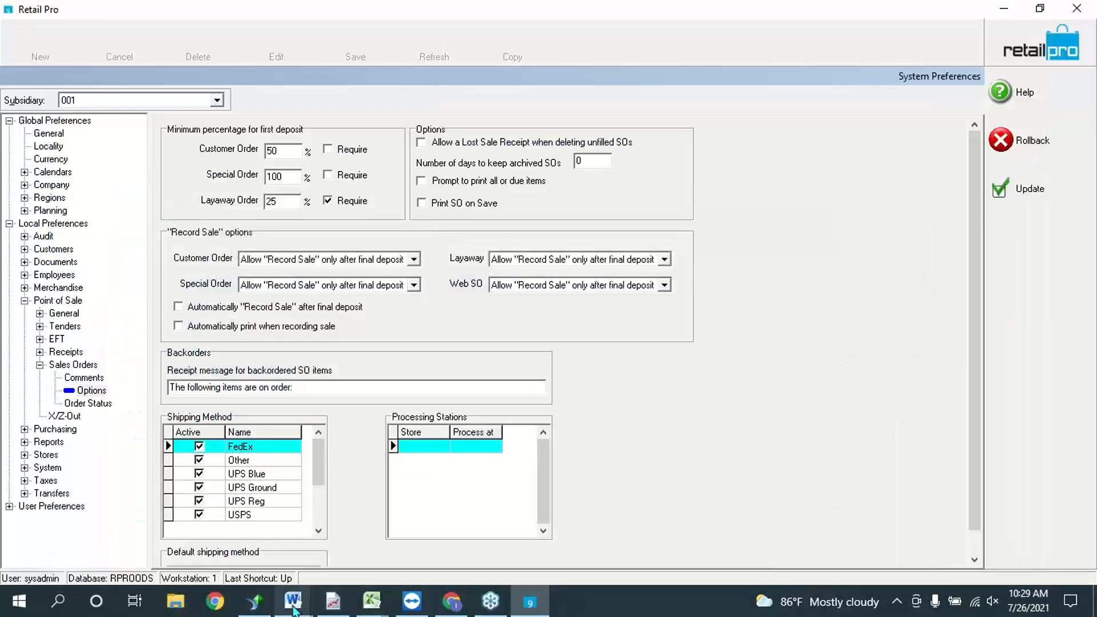
pyautogui.moveTo(293, 601)
pyautogui.click(314, 551)
pyautogui.scroll(2, 558, 477)
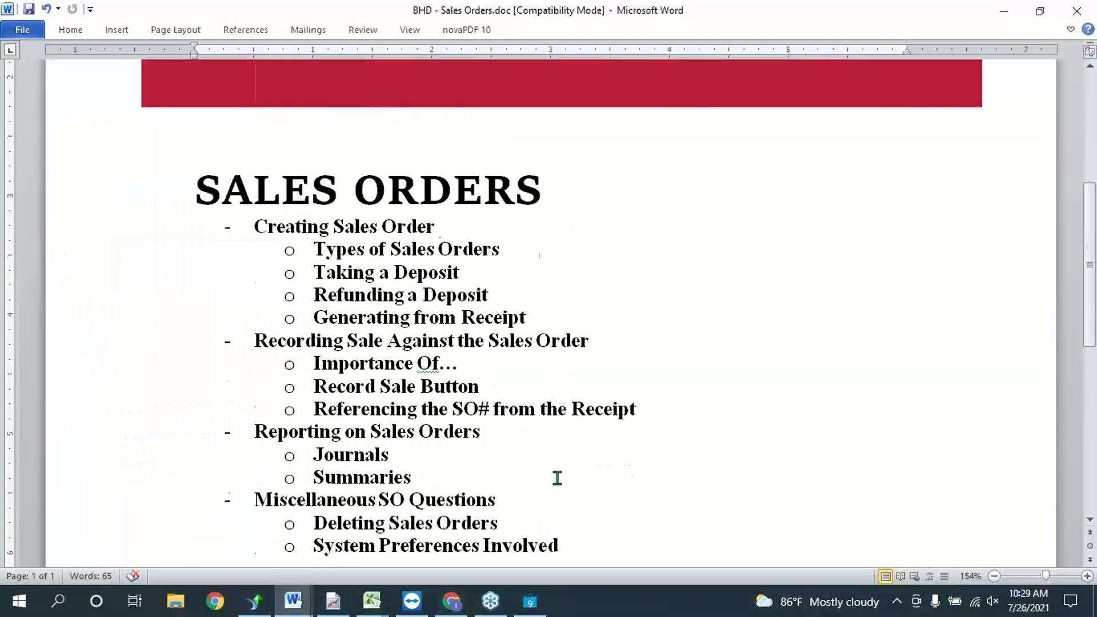
pyautogui.scroll(-4, 367, 499)
# Step: Type the first contact's e-mail address below the topic list
pyautogui.write('3')
pyautogui.press('BackSpace')
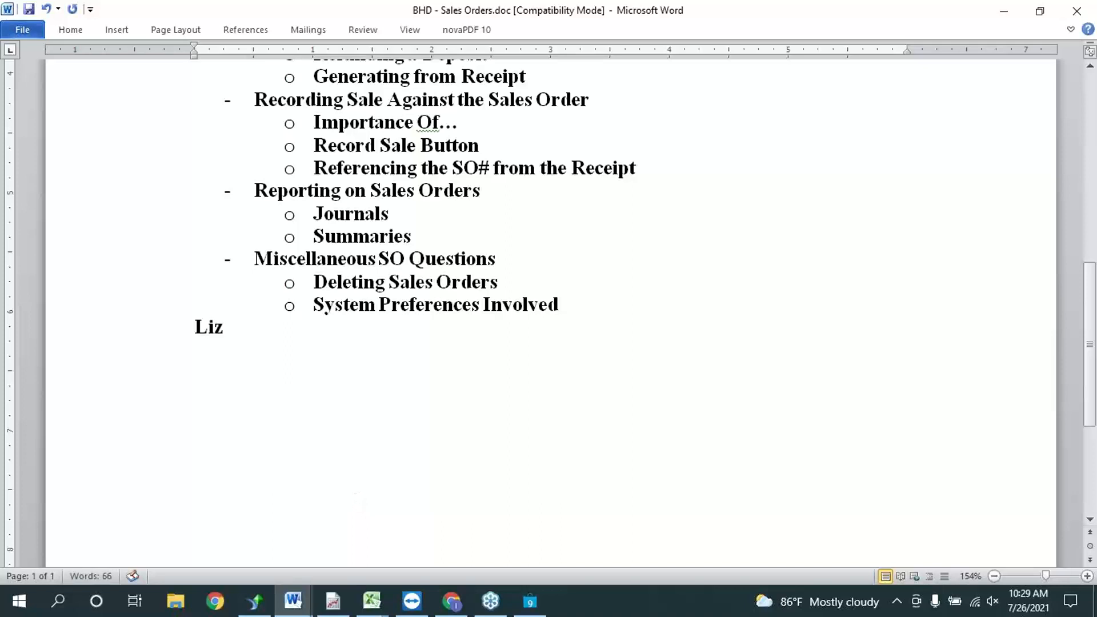
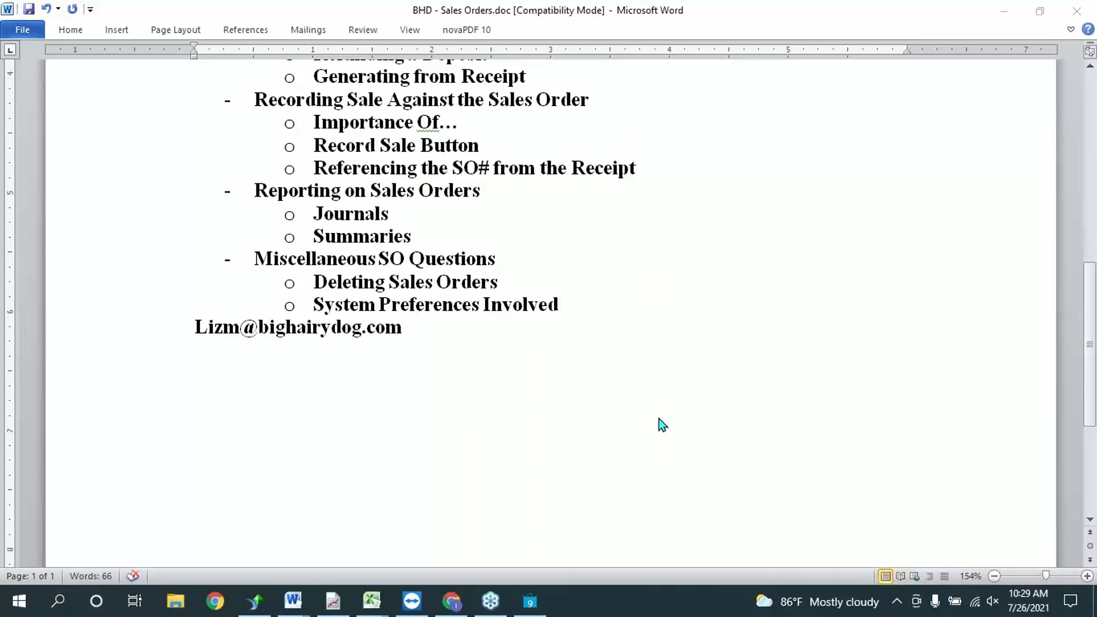
# Step: Insert a blank line above the contact e-mail address
pyautogui.click(192, 327)
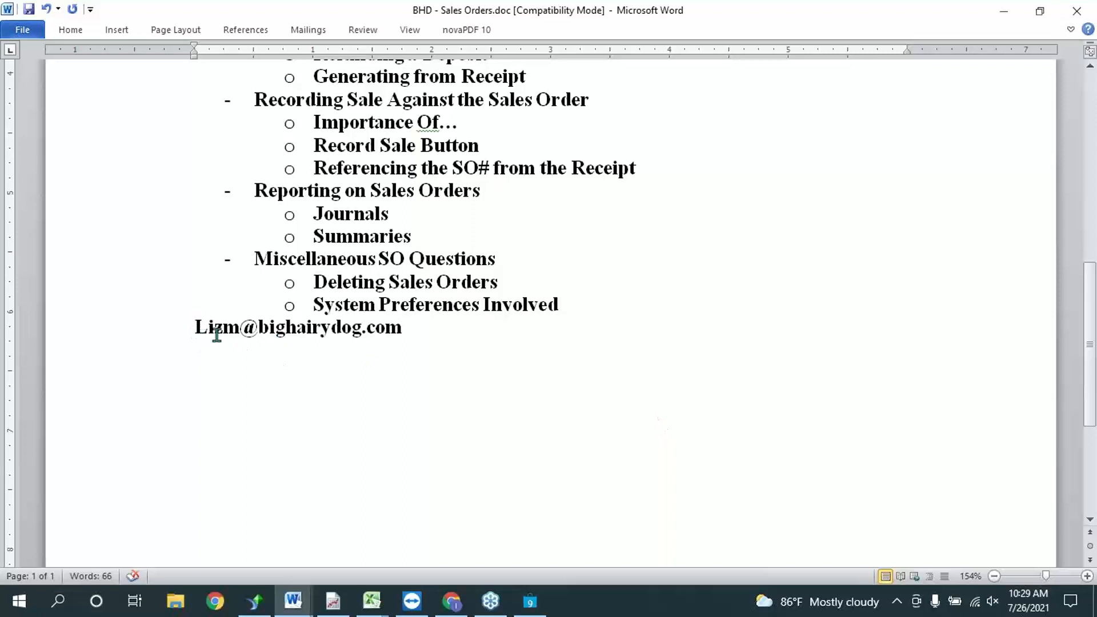
pyautogui.press('Return')
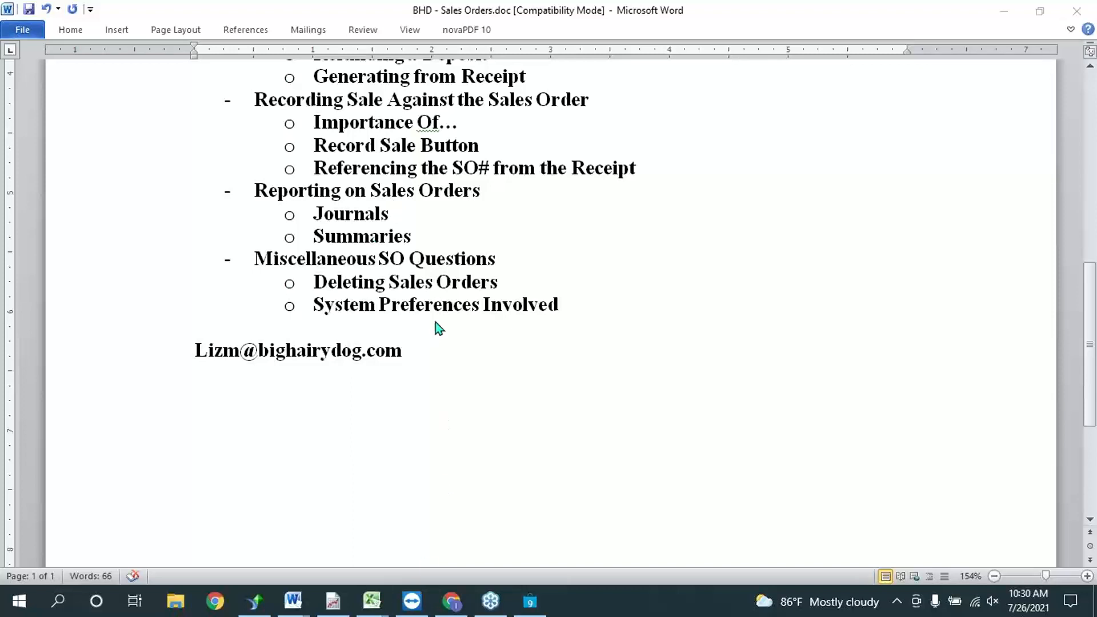
pyautogui.click(419, 361)
pyautogui.press('Up')
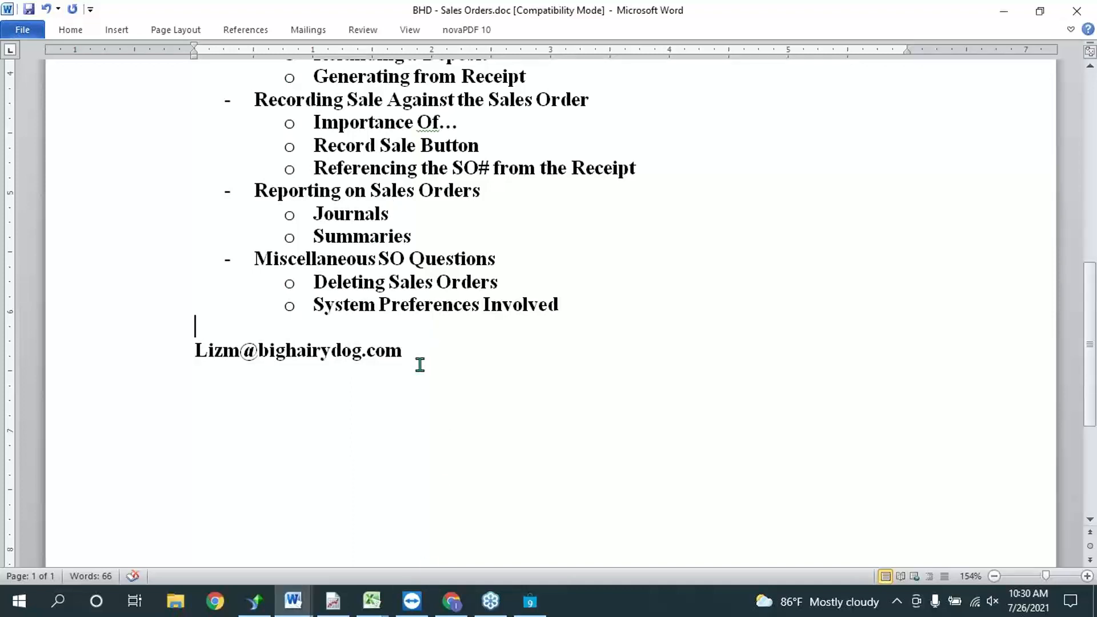
# Step: Turn the first address into a hyperlink and add the tech contact's e-mail on the next line
pyautogui.click(427, 354)
pyautogui.press('Return')
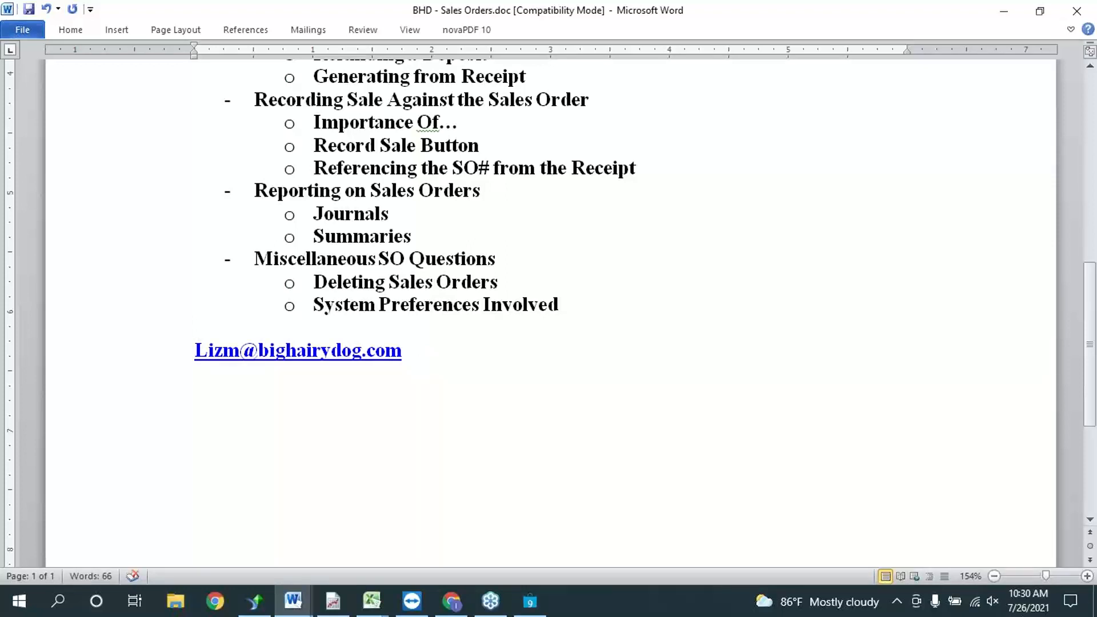
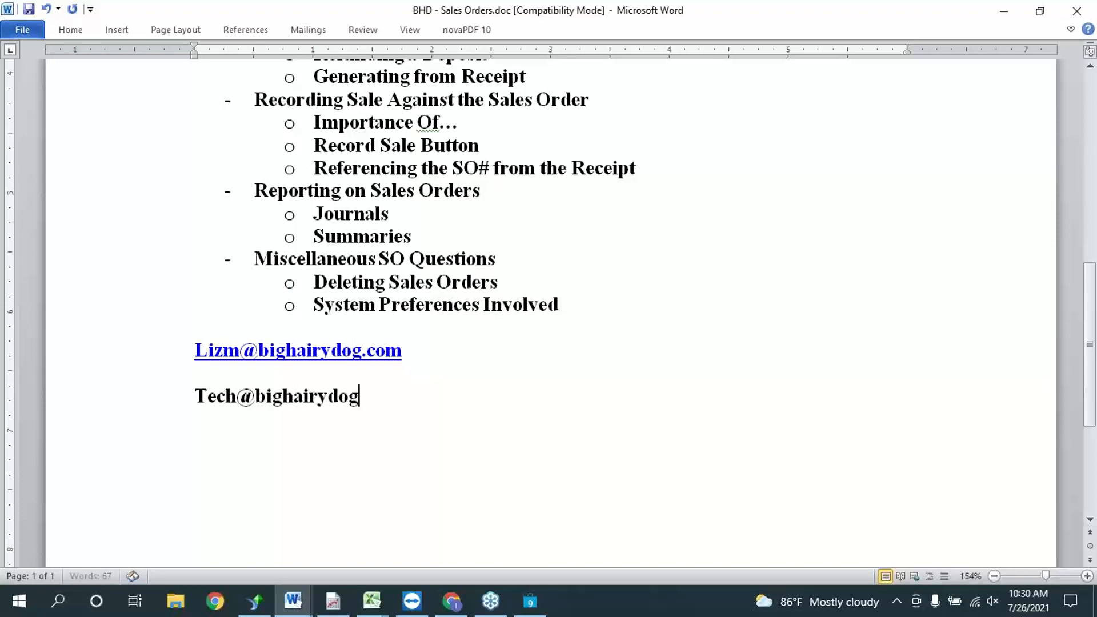
pyautogui.click(289, 174)
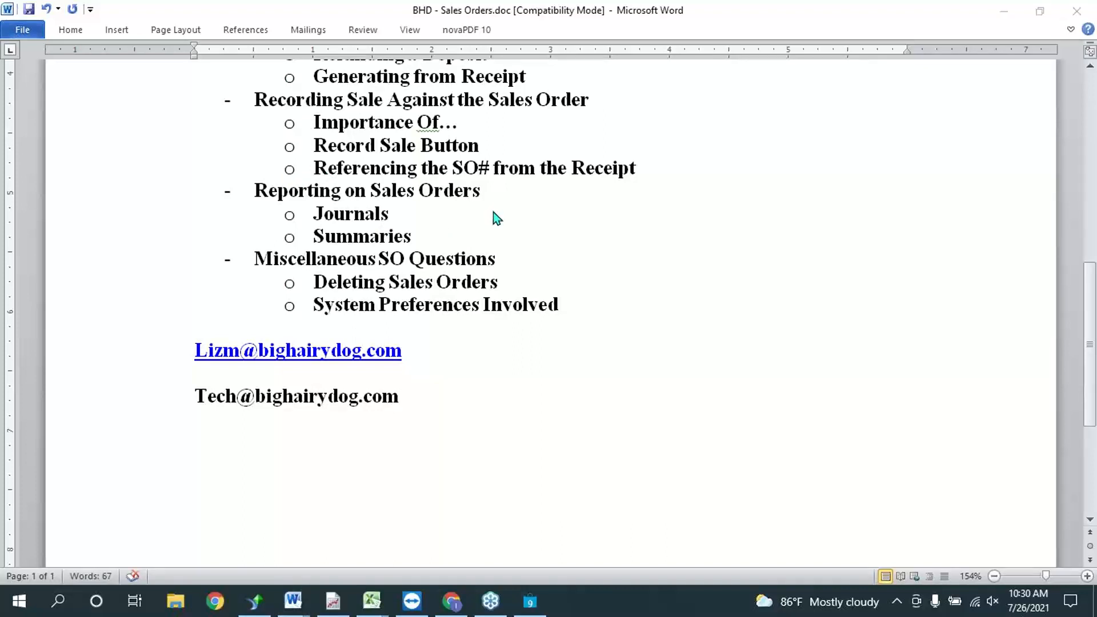